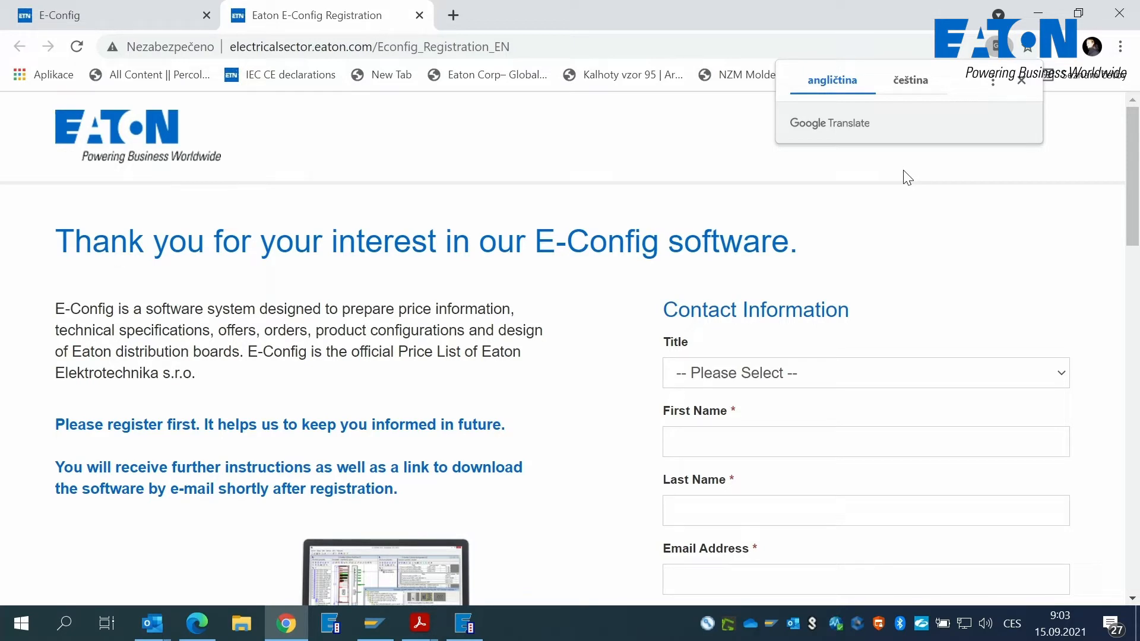
- Switch to E-CONFIG and move the Project1 window aside so the product database window behind it can be reached
left_click(469, 625)
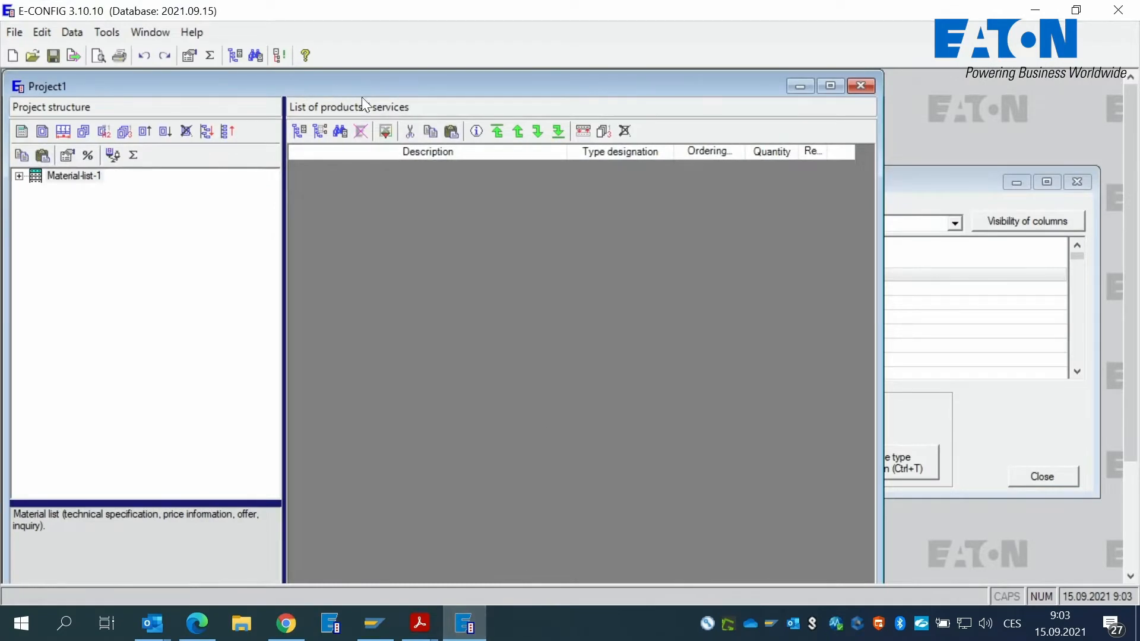
left_click_drag(335, 86, 518, 120)
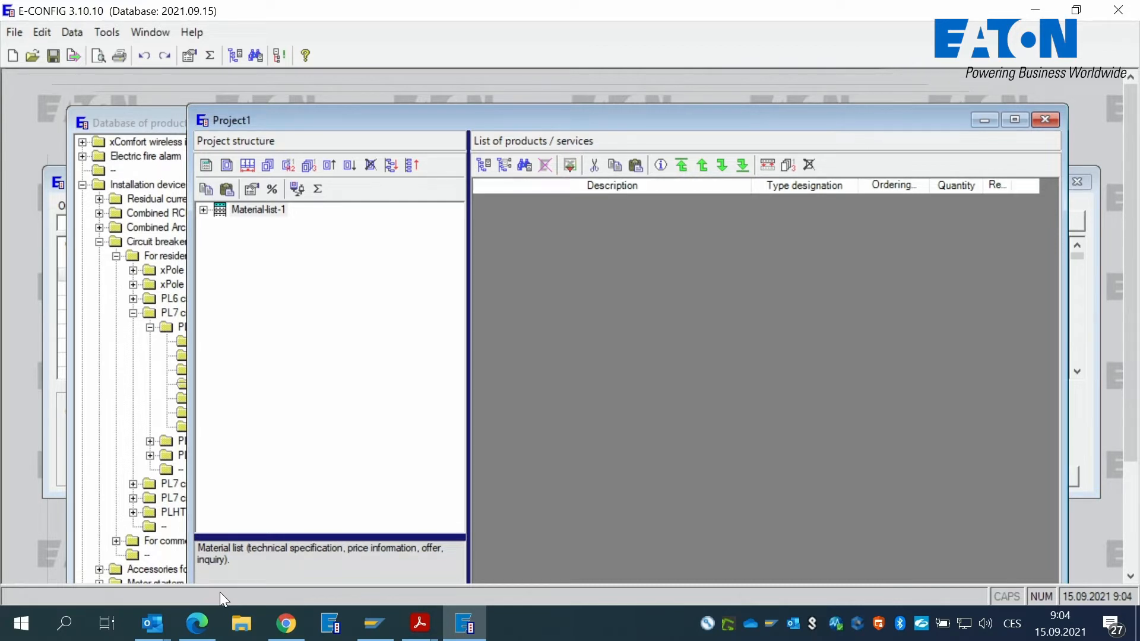
left_click_drag(539, 119, 512, 119)
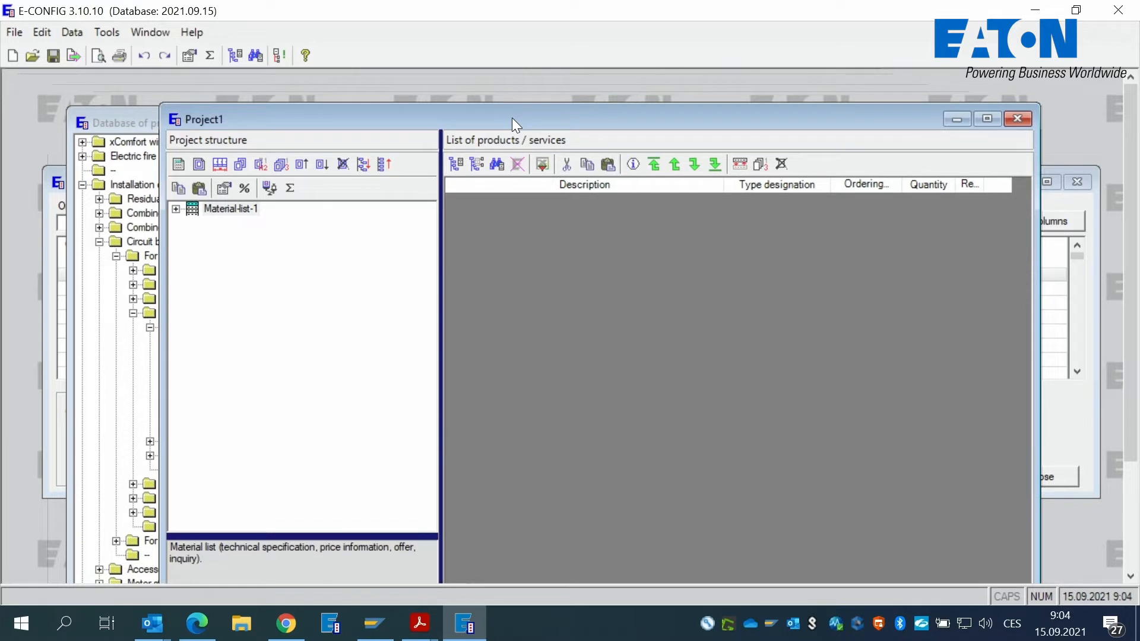
double_click(512, 117)
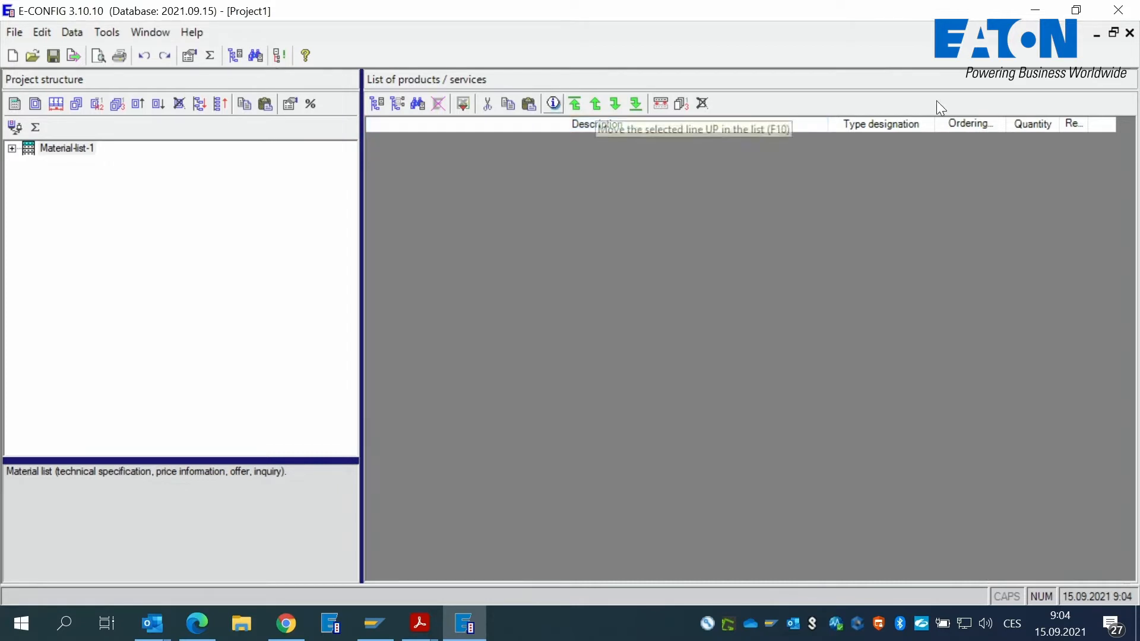
left_click(1113, 33)
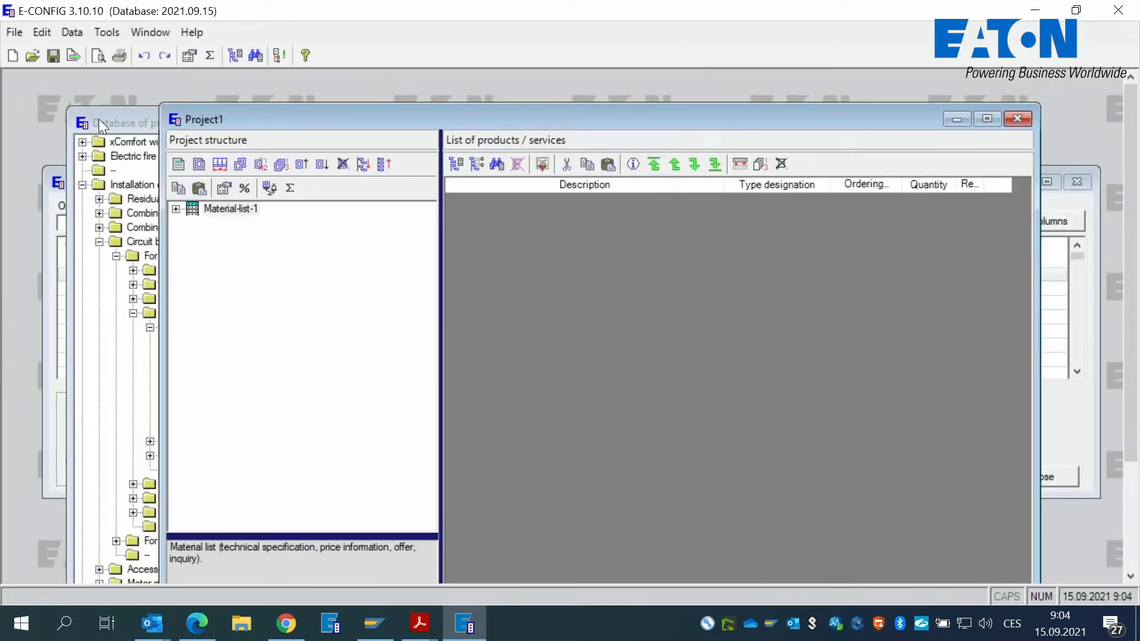
- Bring up the Database of products window at full size and collapse its whole product tree
left_click(122, 123)
left_click(637, 122)
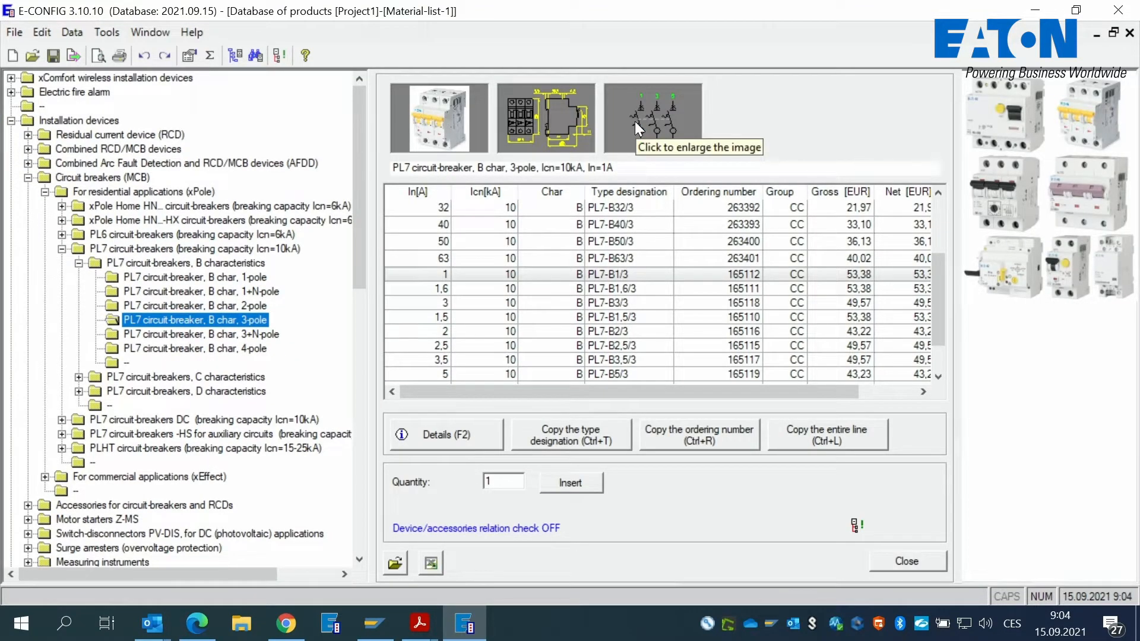
left_click(395, 563)
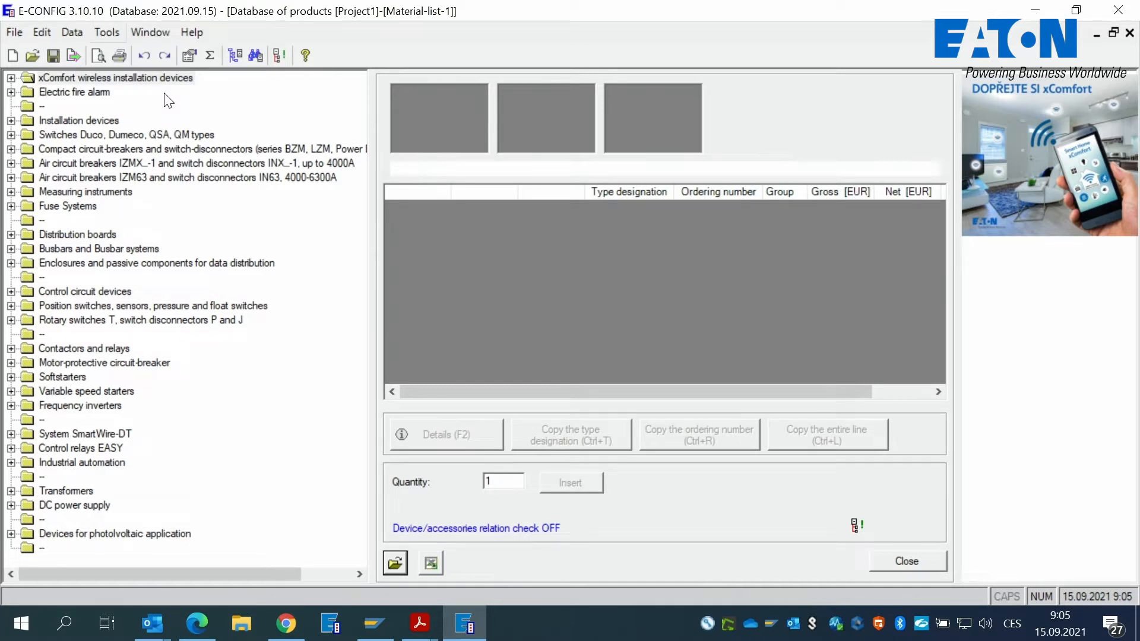
- List the PL7 B-characteristic 1-pole circuit-breakers (Icn=10kA) from the residential xPole branch of Circuit breakers (MCB) under Installation devices
left_click(54, 121)
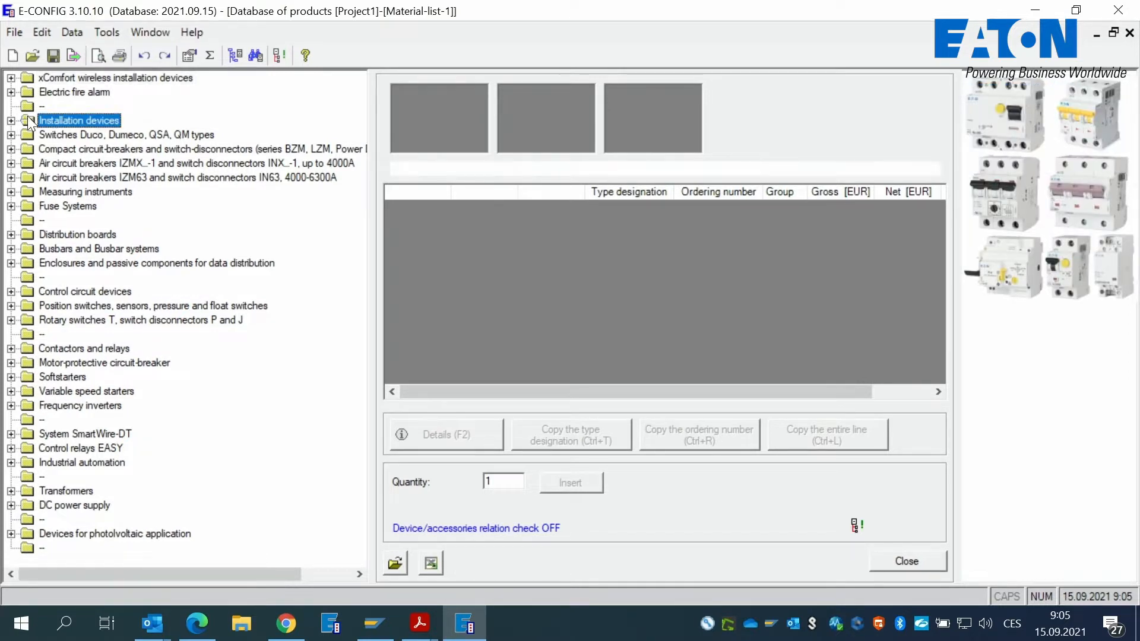
left_click(11, 120)
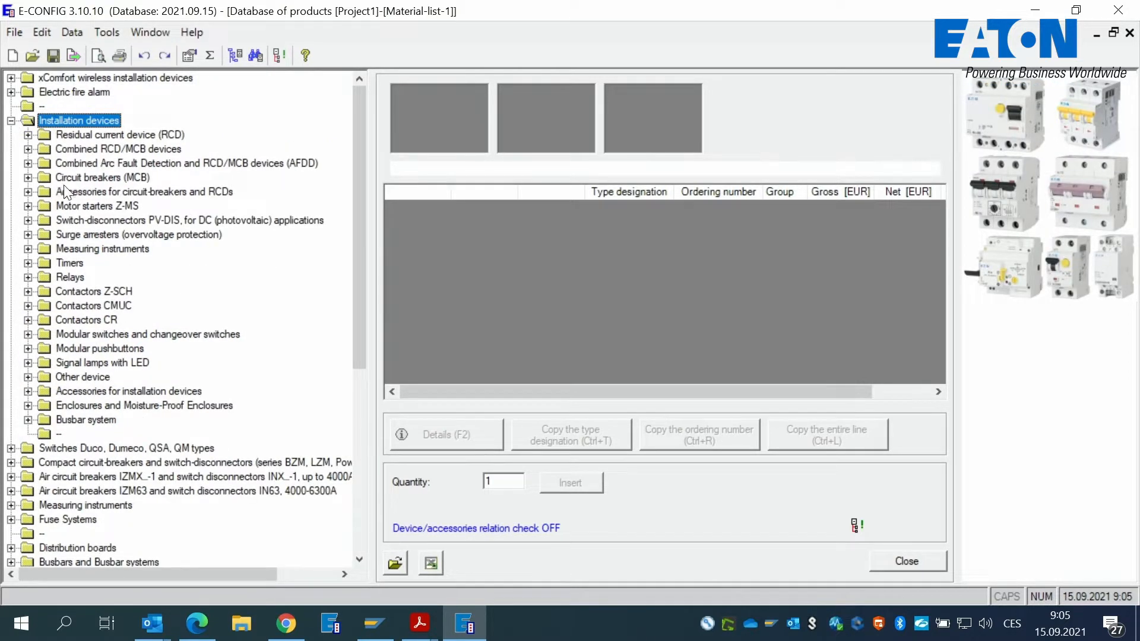
left_click(28, 178)
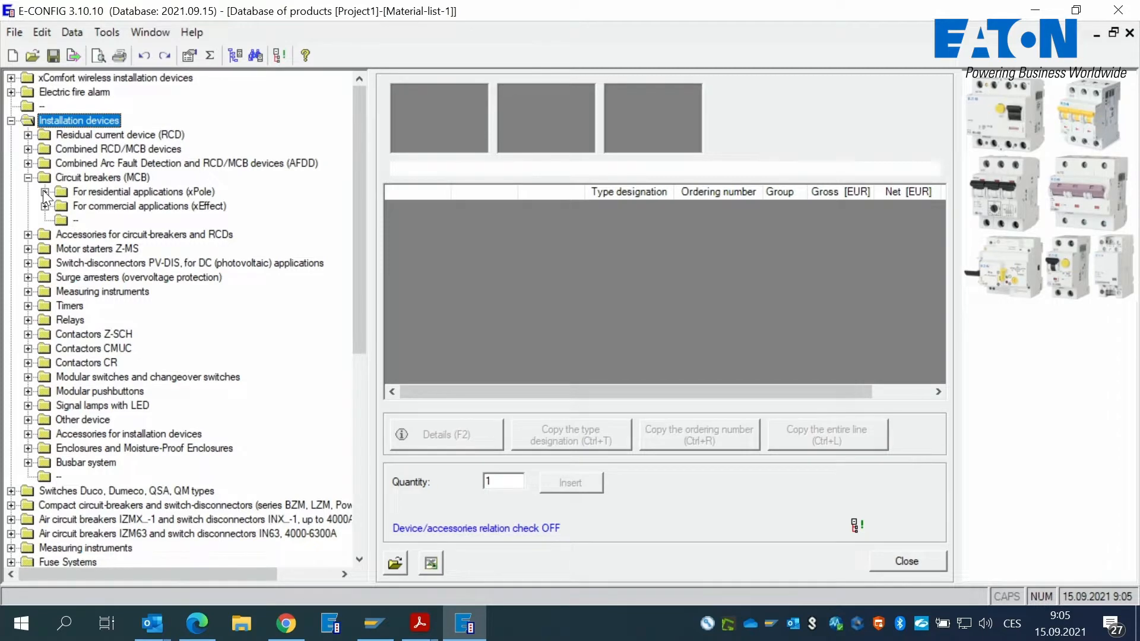
left_click(44, 191)
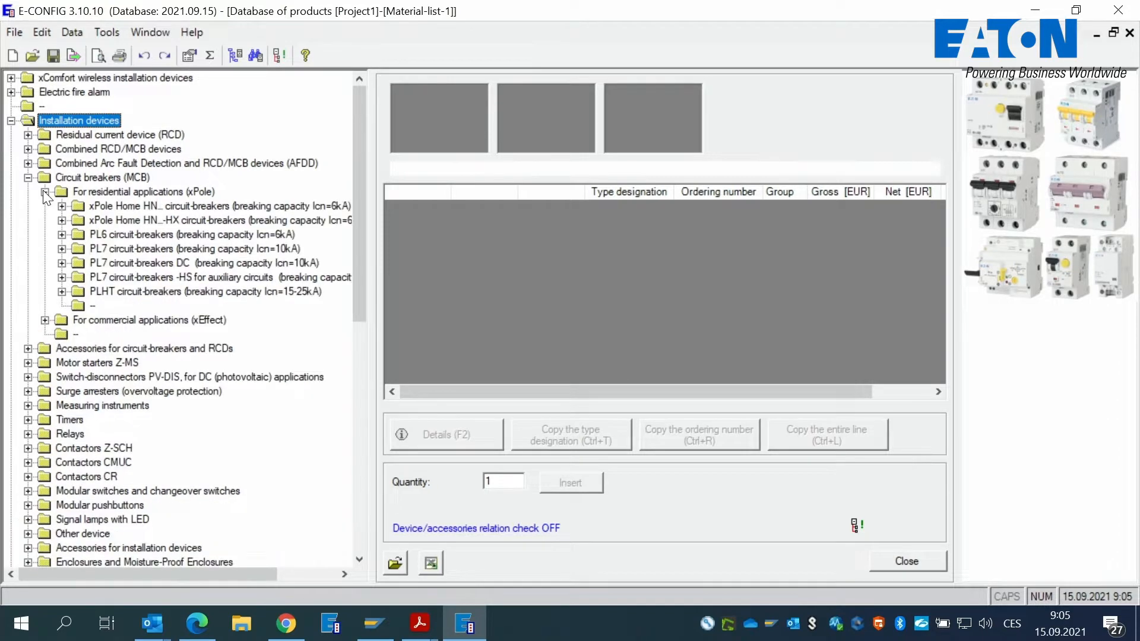
left_click(62, 249)
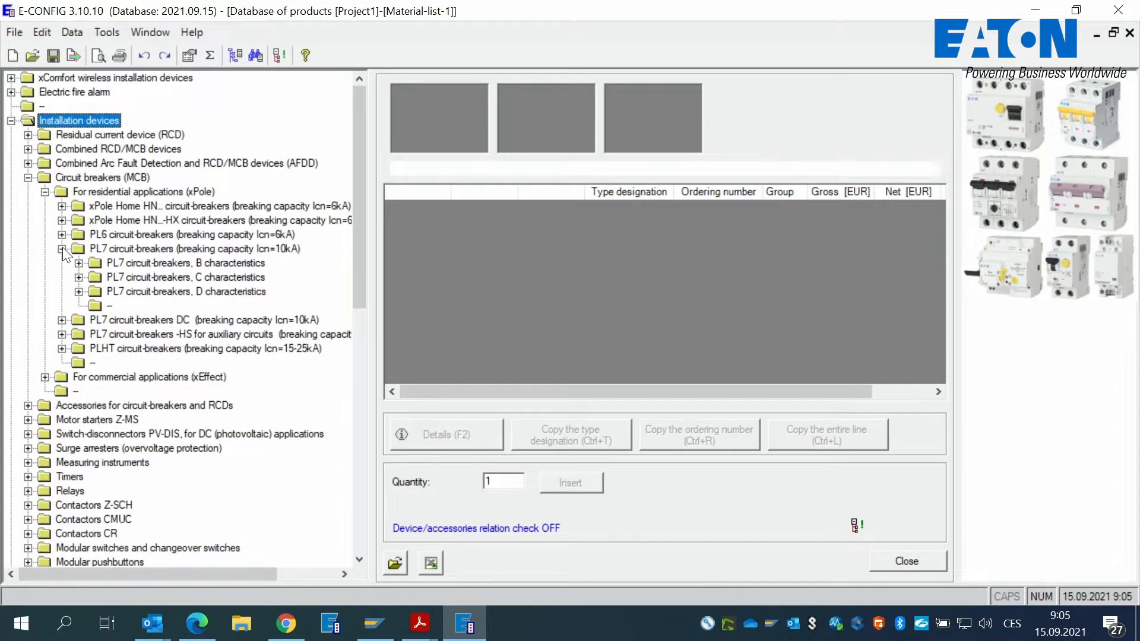
left_click(77, 263)
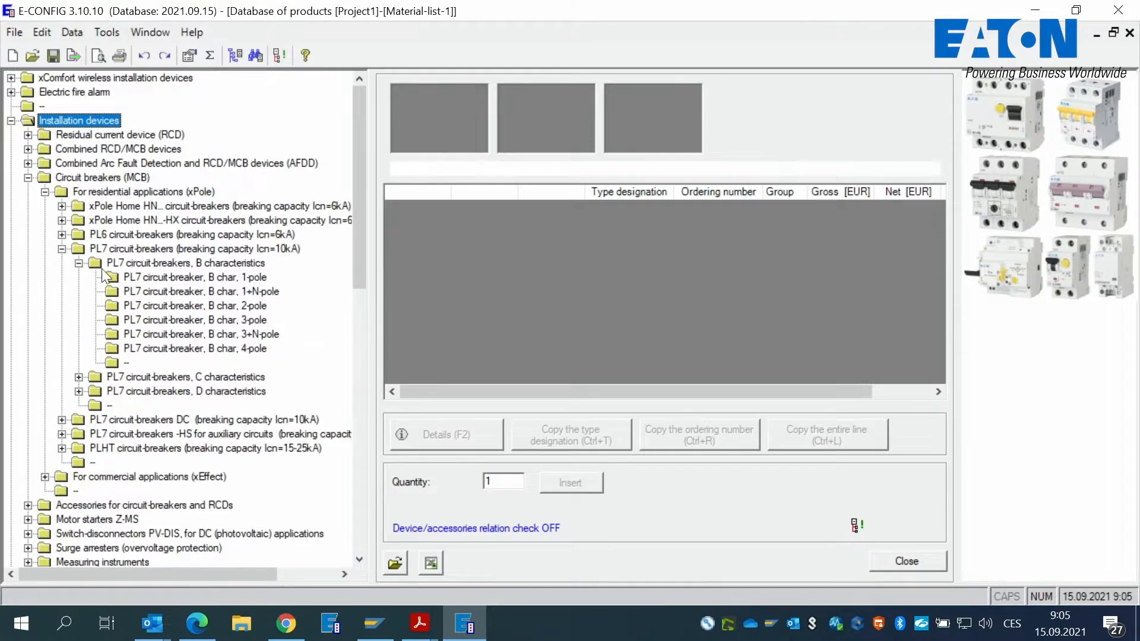
left_click(189, 278)
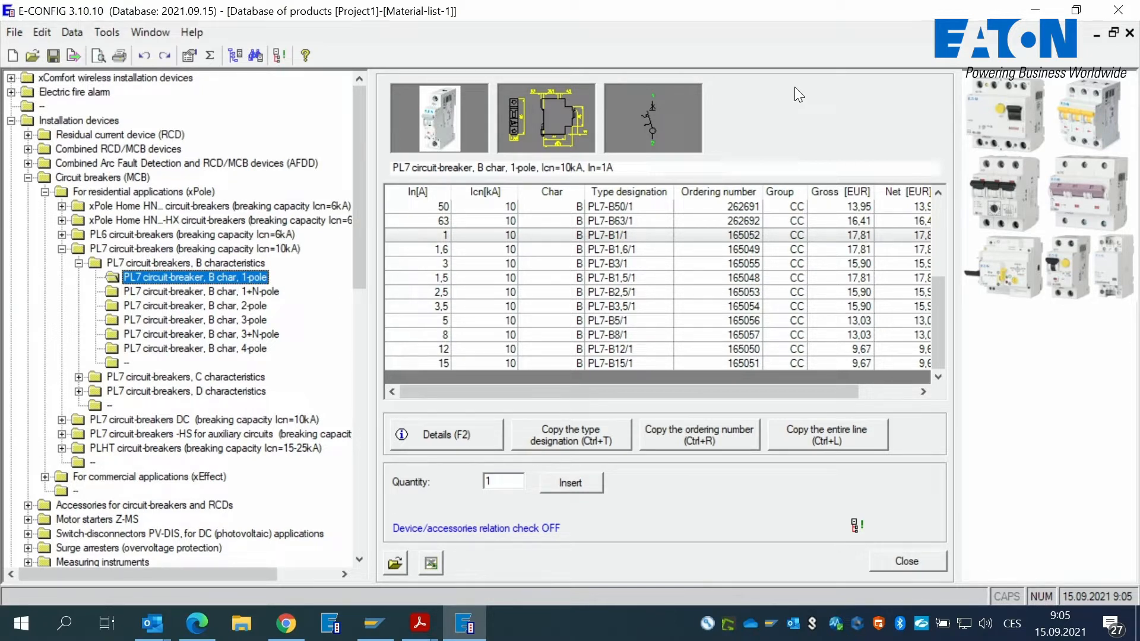
- Minimize the product database and show the Find product window at full size
left_click(1103, 33)
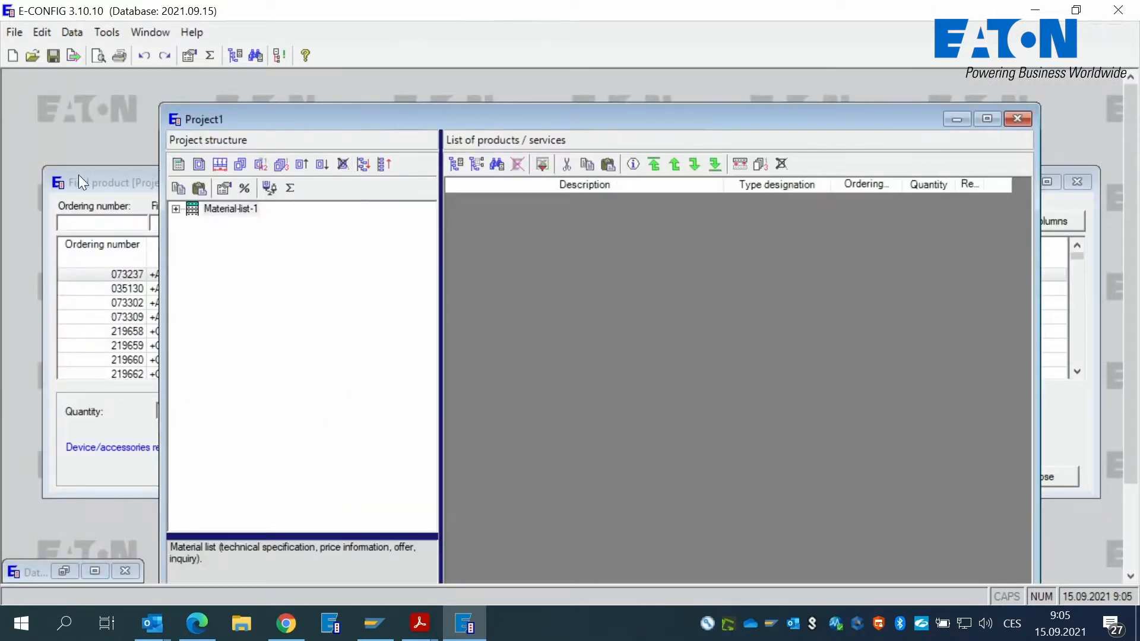
left_click(123, 179)
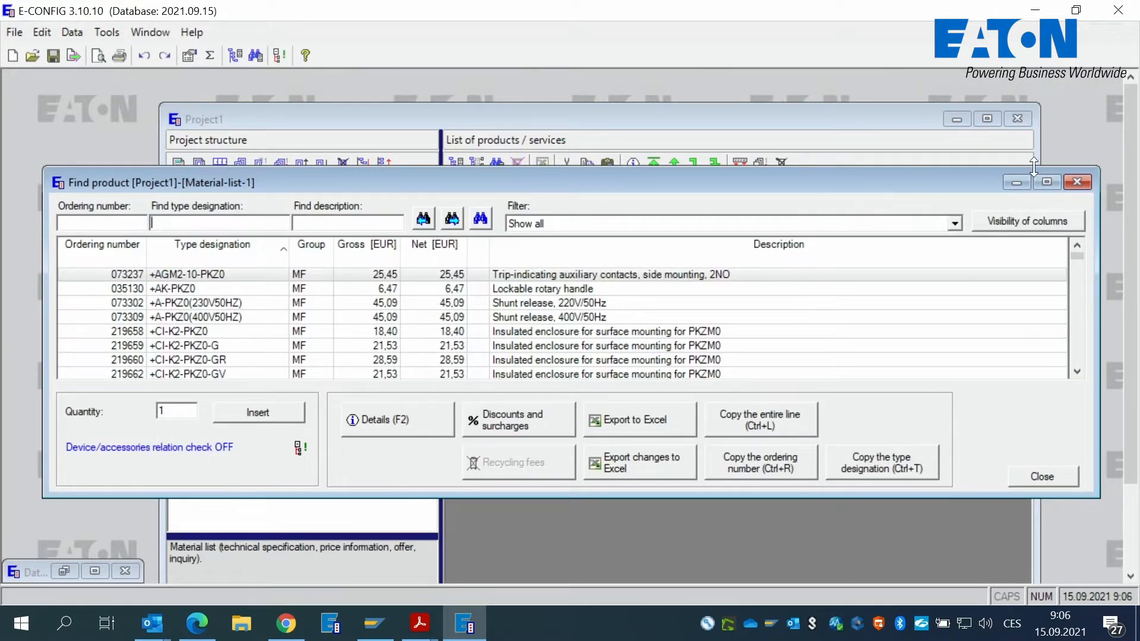
left_click(1047, 181)
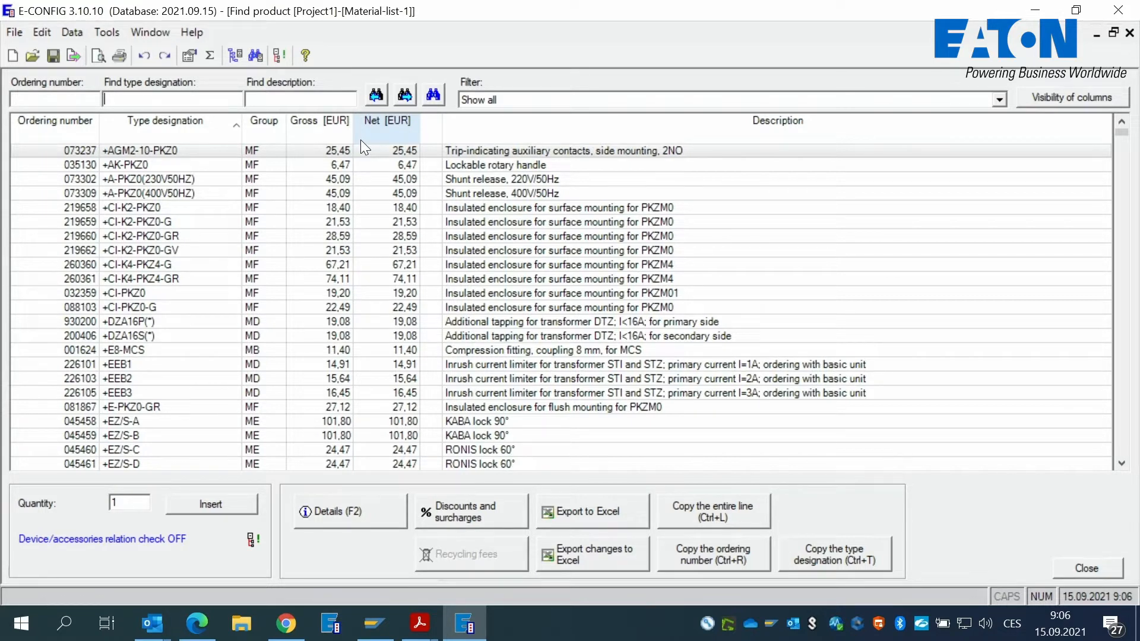
- Select the +CI-K4-PKZ4-G product, look over the ordering number, type designation and description search fields, and minimize the Find product window
left_click(143, 264)
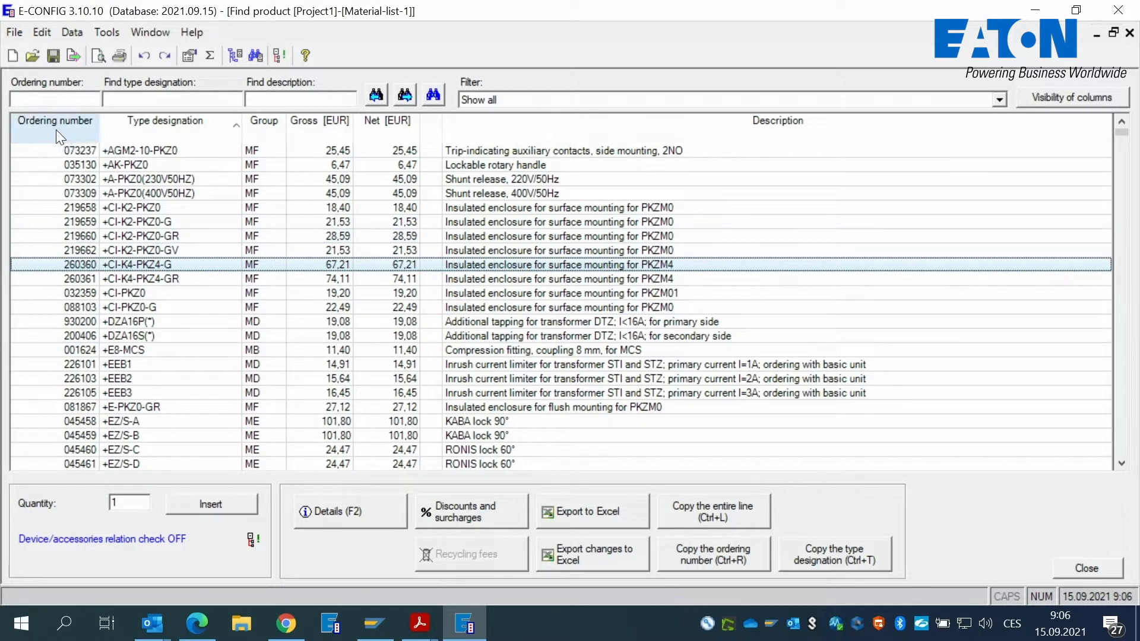
left_click(53, 101)
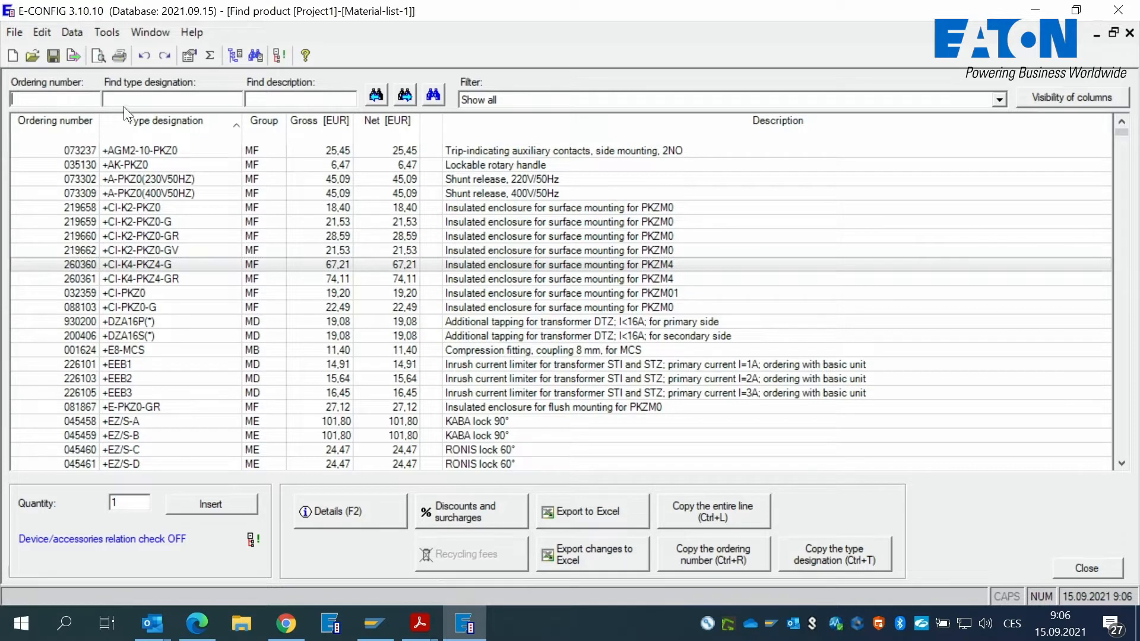
left_click(146, 96)
left_click(296, 101)
left_click(1097, 35)
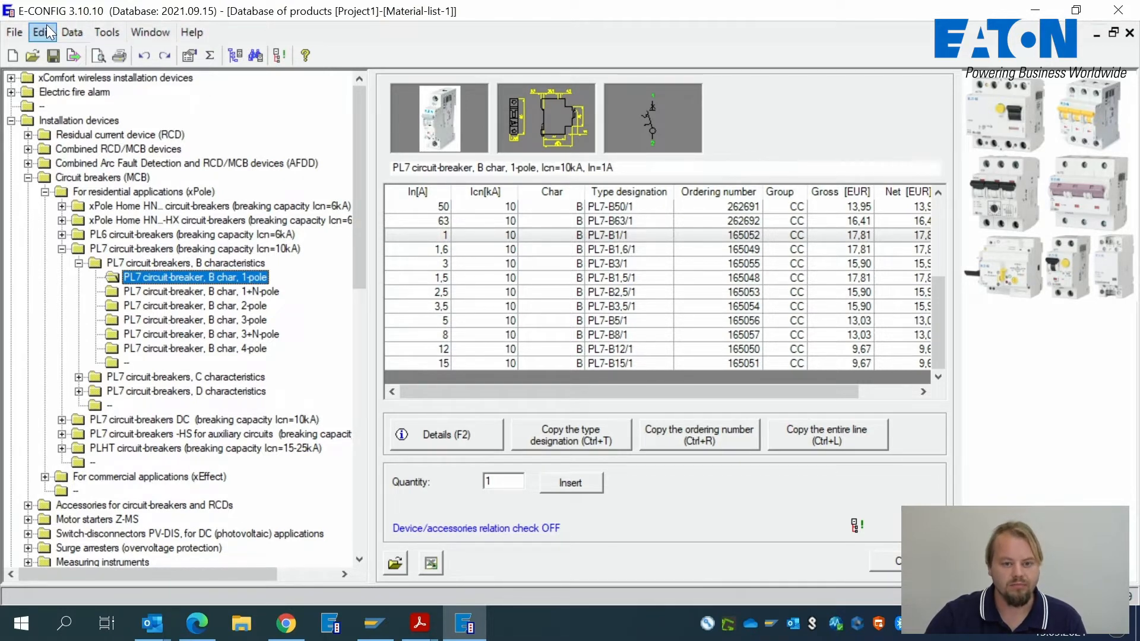
- Open the third-party product database and look through its list of products
left_click(82, 30)
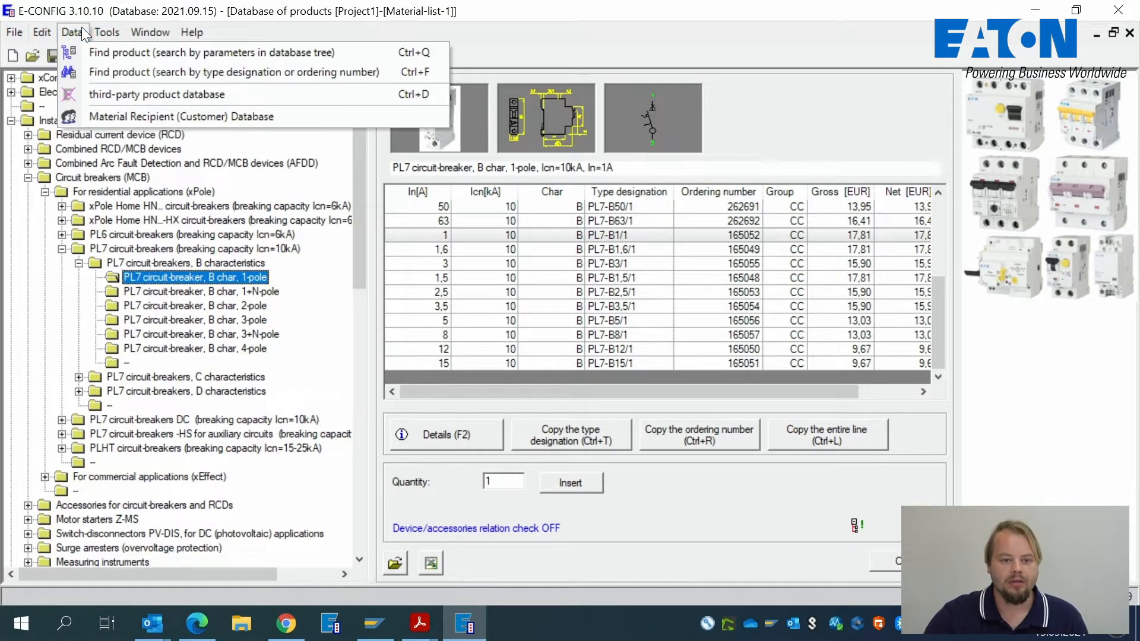
left_click(112, 99)
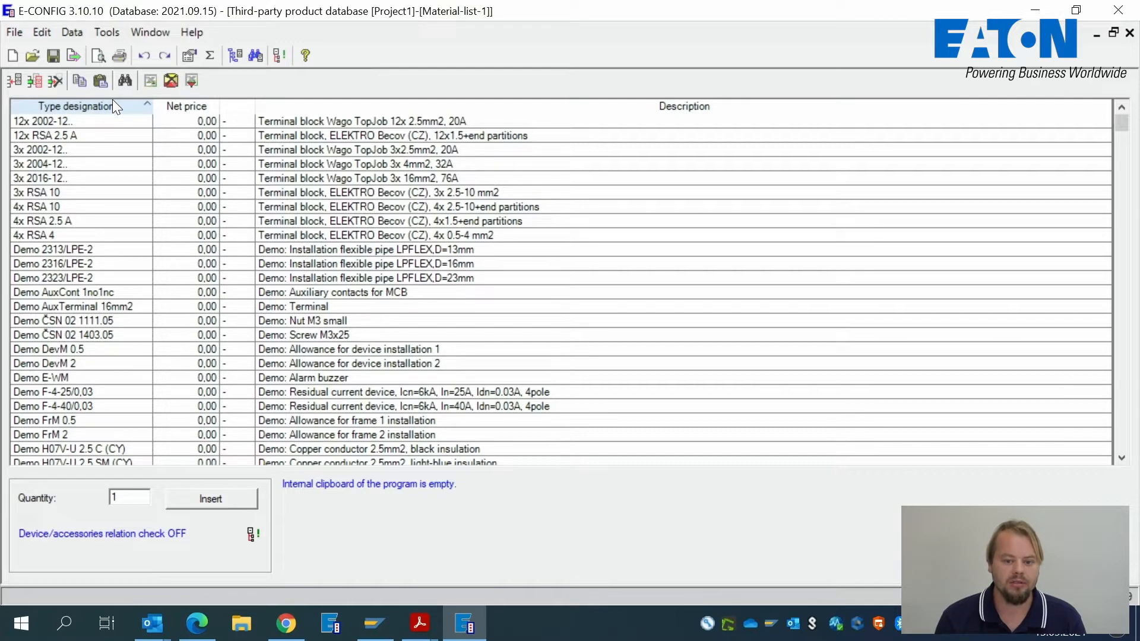
scroll(477, 255, "down", 12)
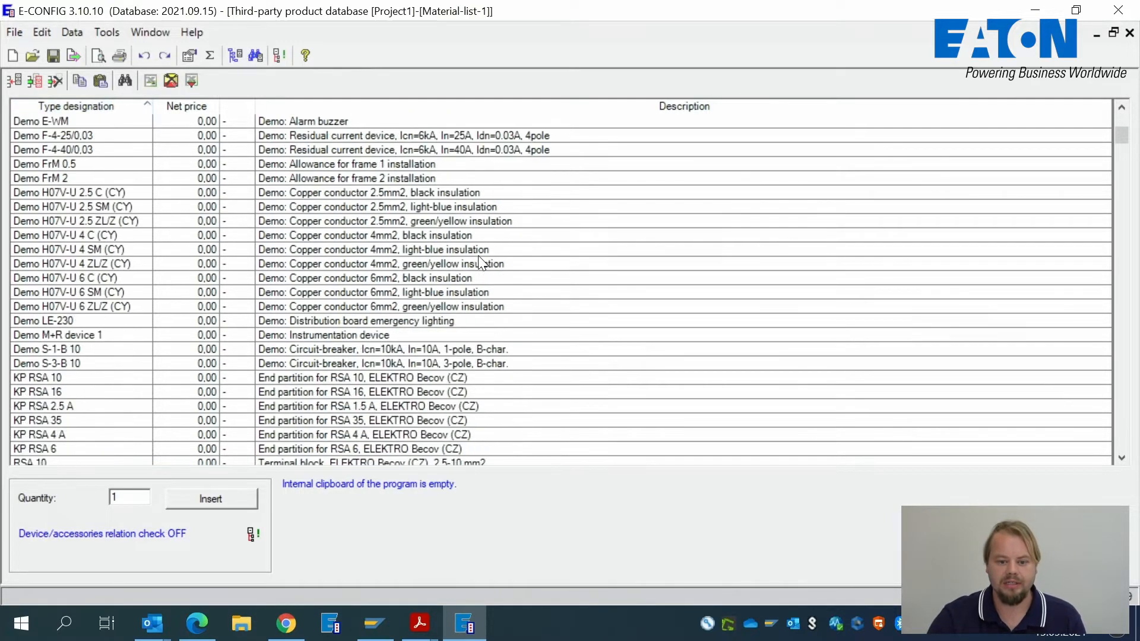
scroll(478, 256, "up", 12)
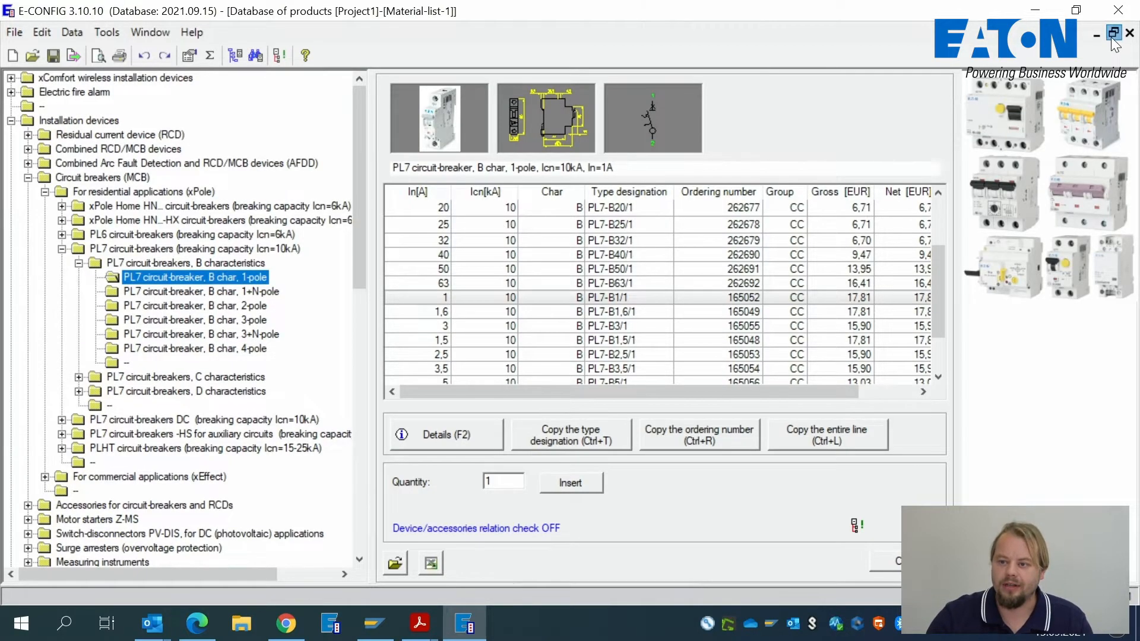
left_click(1112, 33)
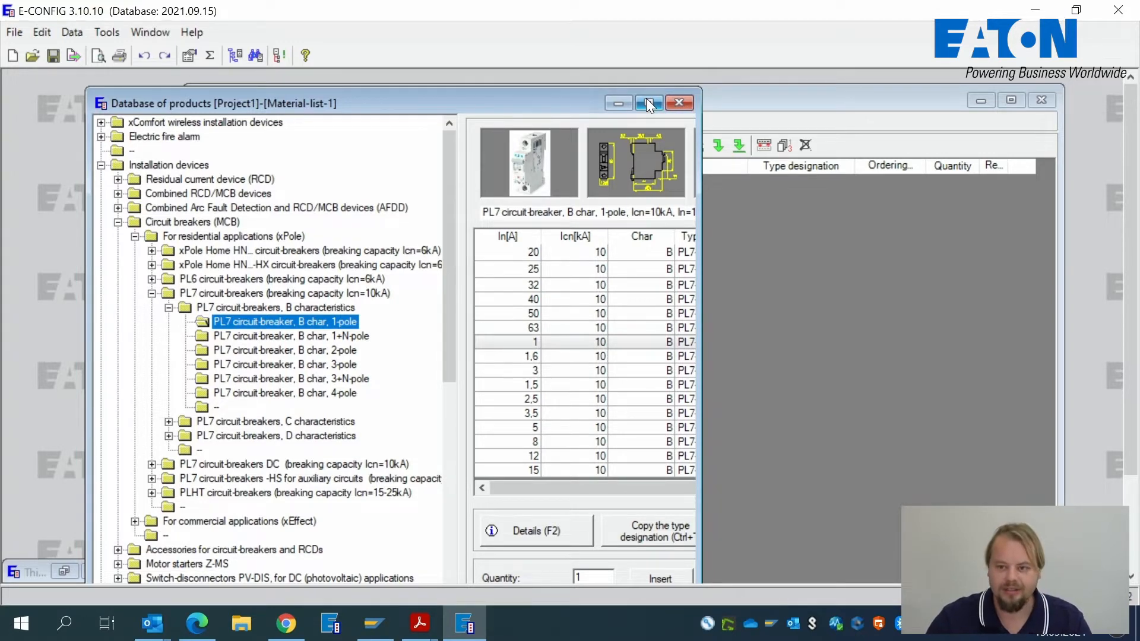
left_click(648, 104)
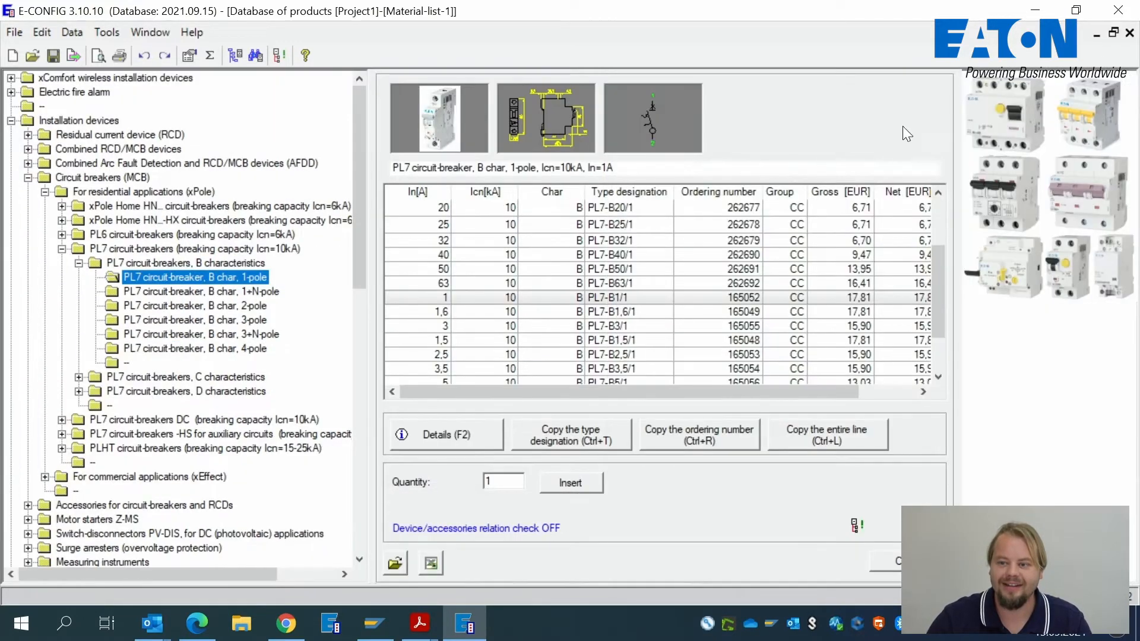
left_click(1115, 33)
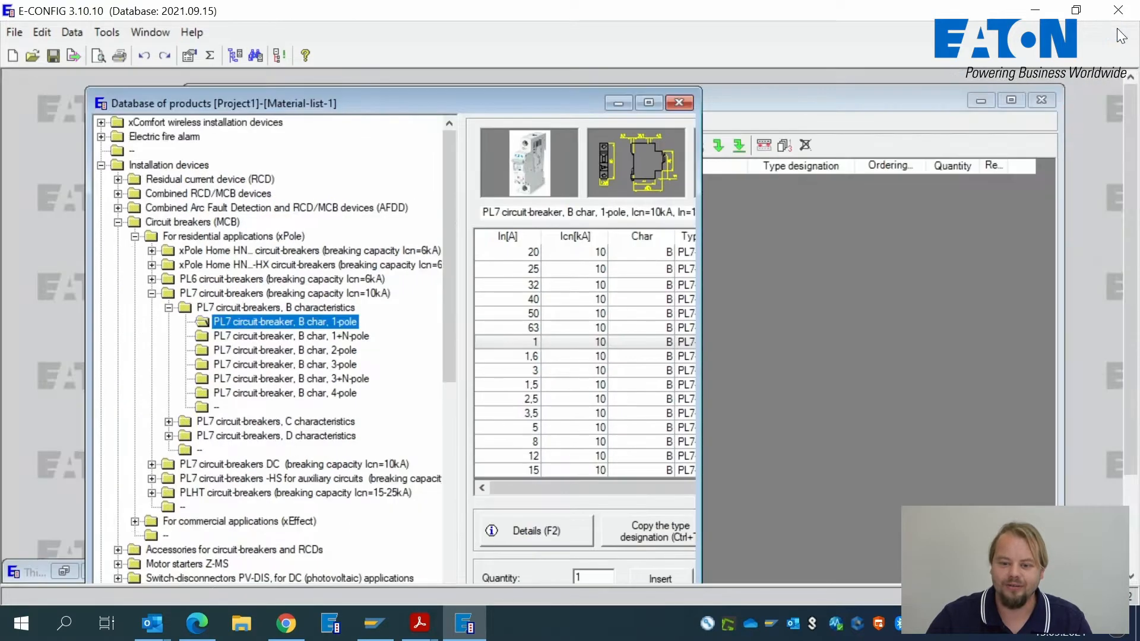
left_click(643, 106)
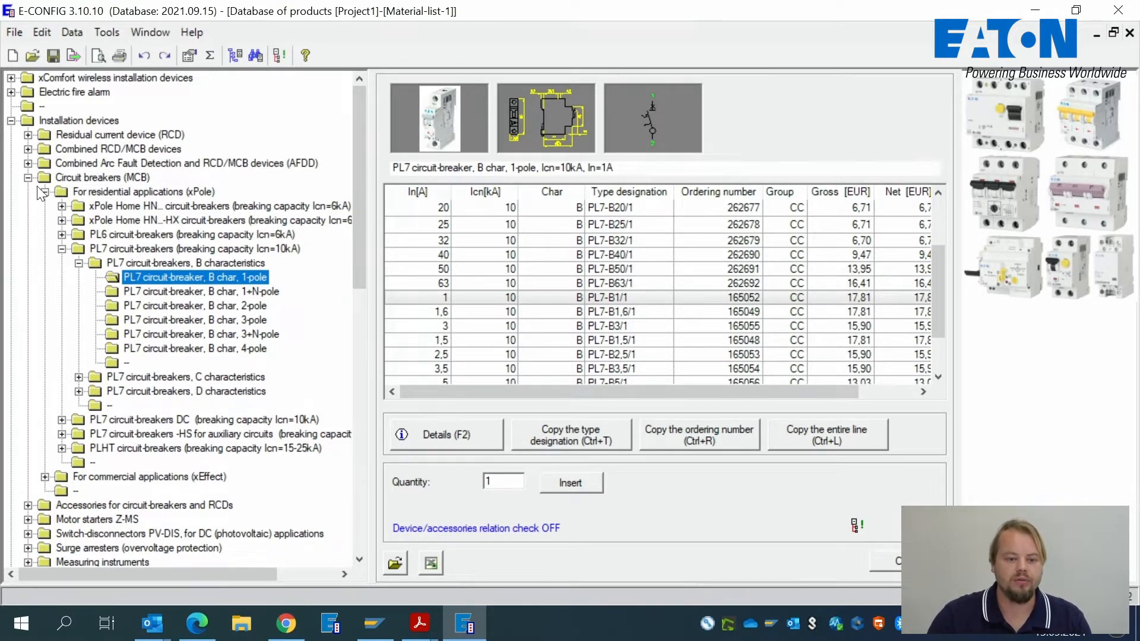
- Fold up the Installation devices tree, reopen it and collapse its Circuit breakers (MCB) branch
left_click(11, 121)
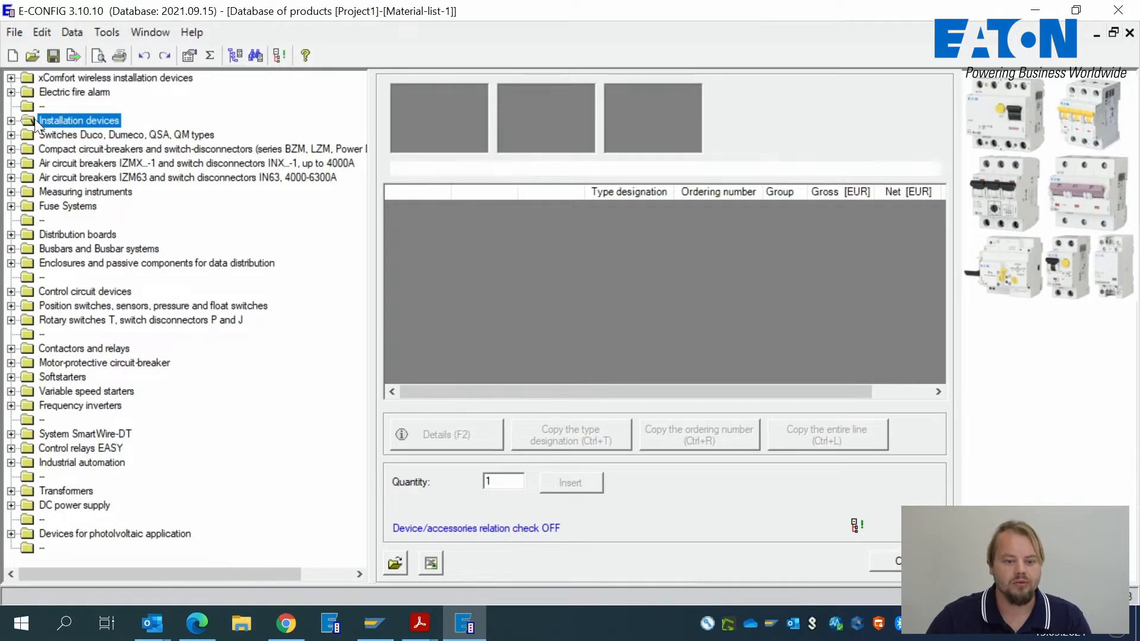
left_click(11, 122)
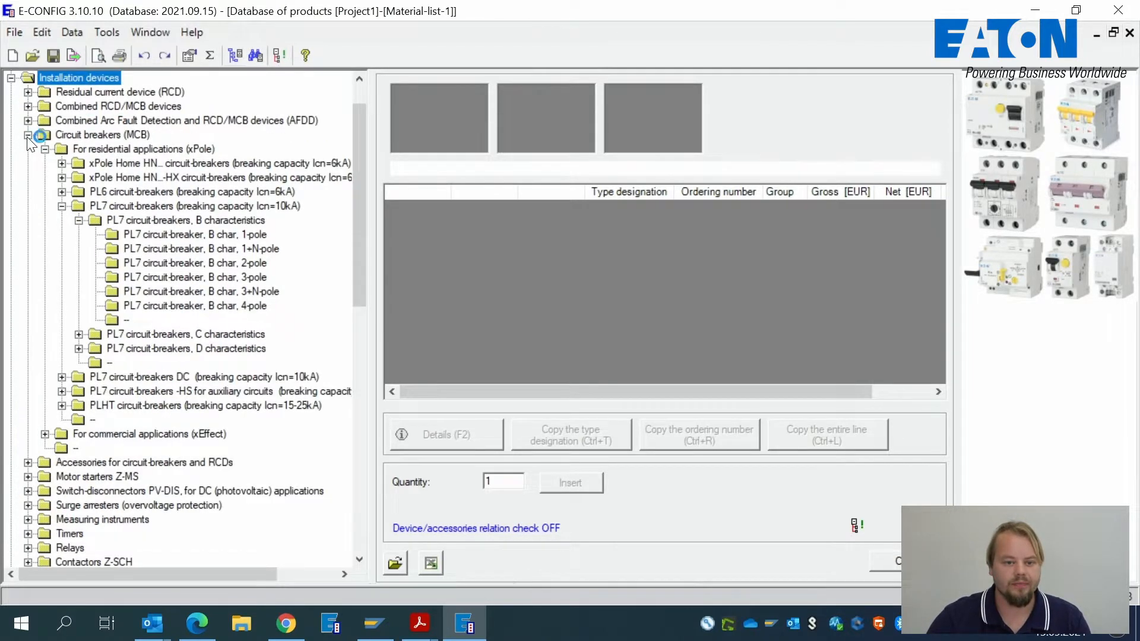
left_click(28, 135)
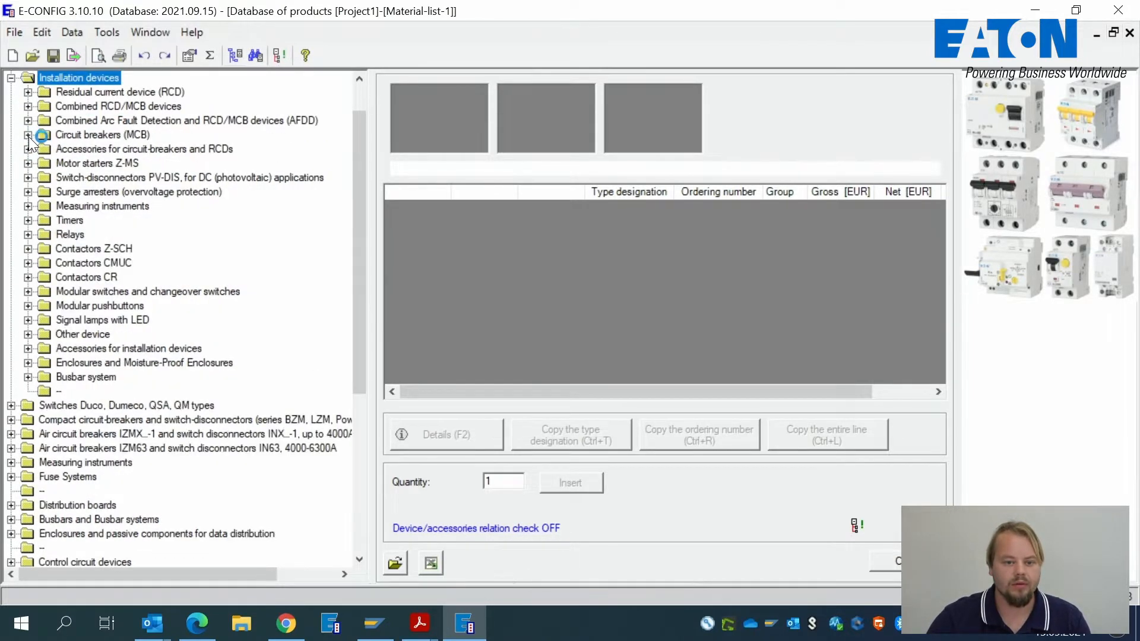
- List the 2-pole AC type PF6 devices (Ir=250A) from the residential xPole branch of Residual current device (RCD)
left_click(29, 93)
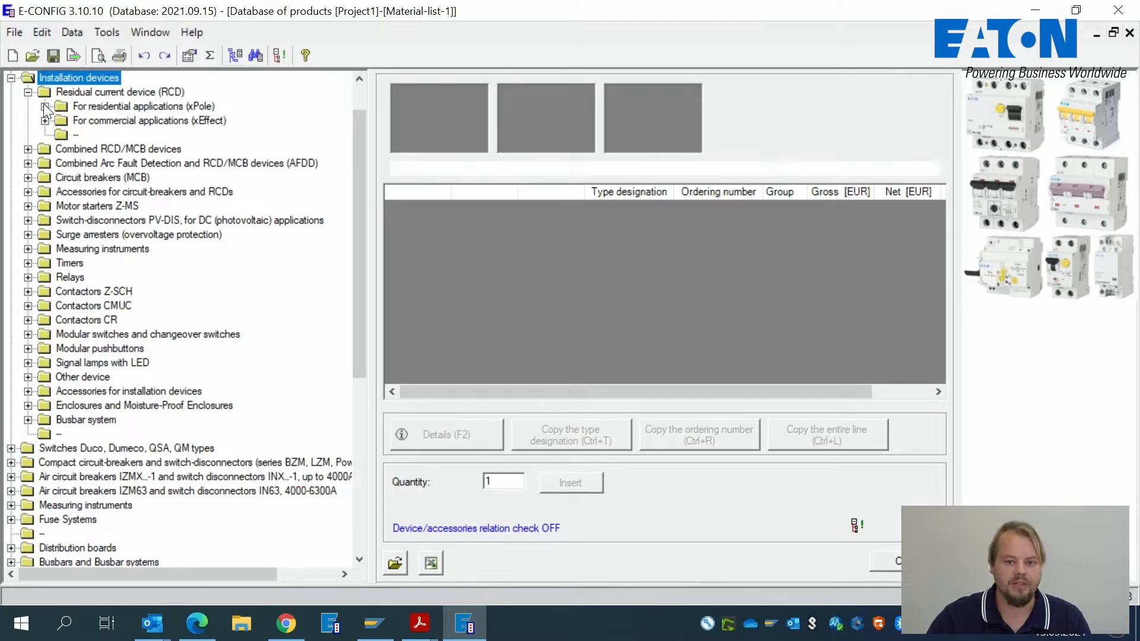
left_click(44, 107)
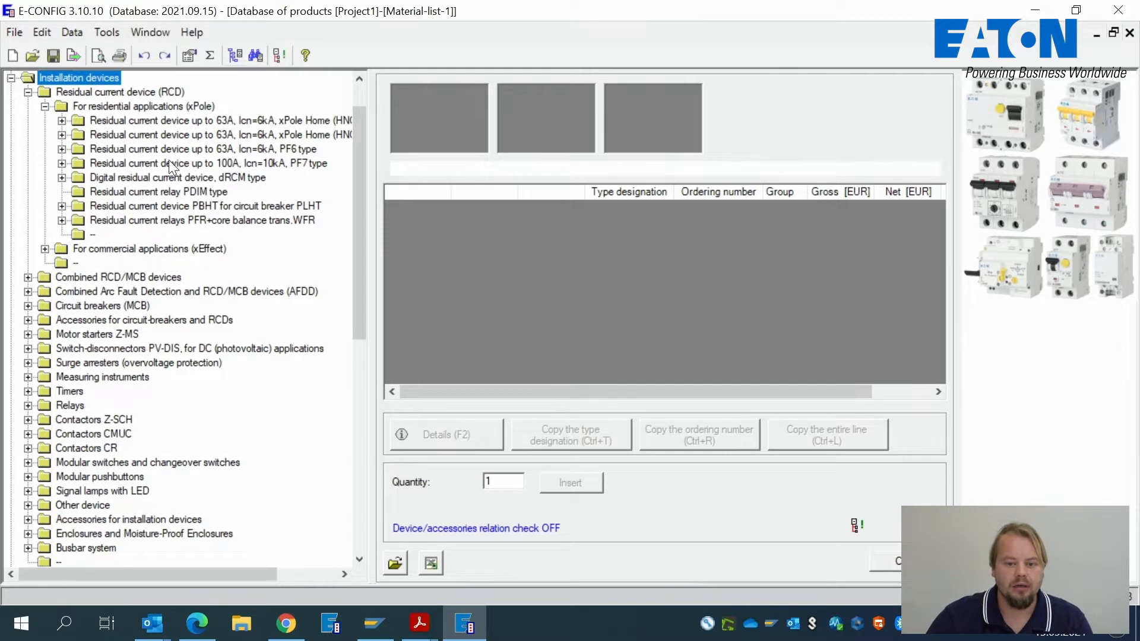
left_click(62, 149)
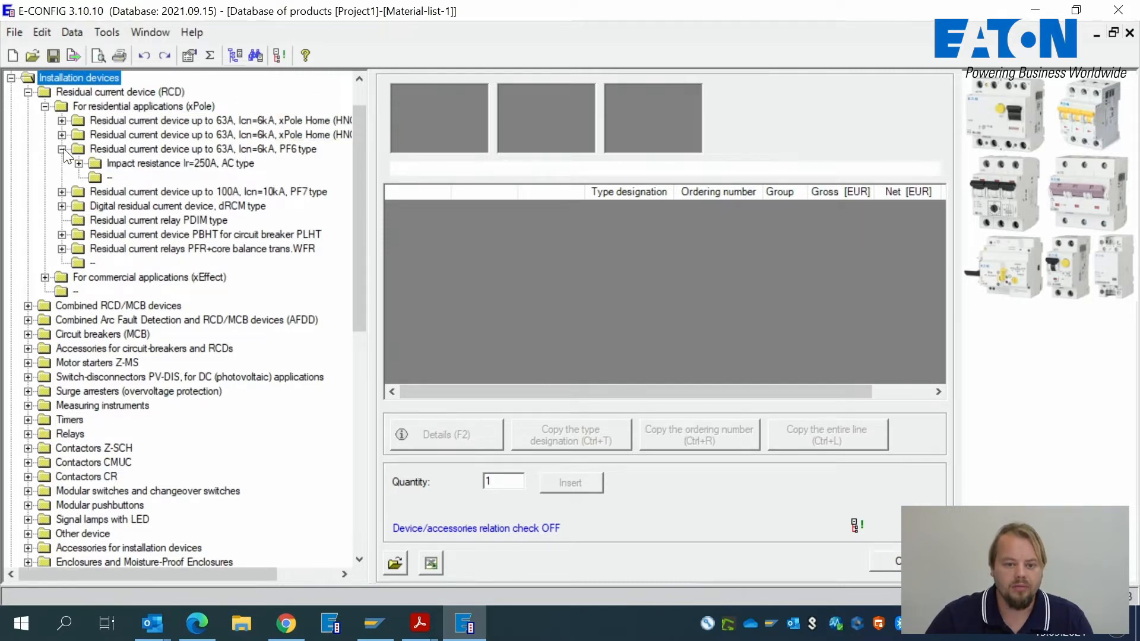
left_click(78, 164)
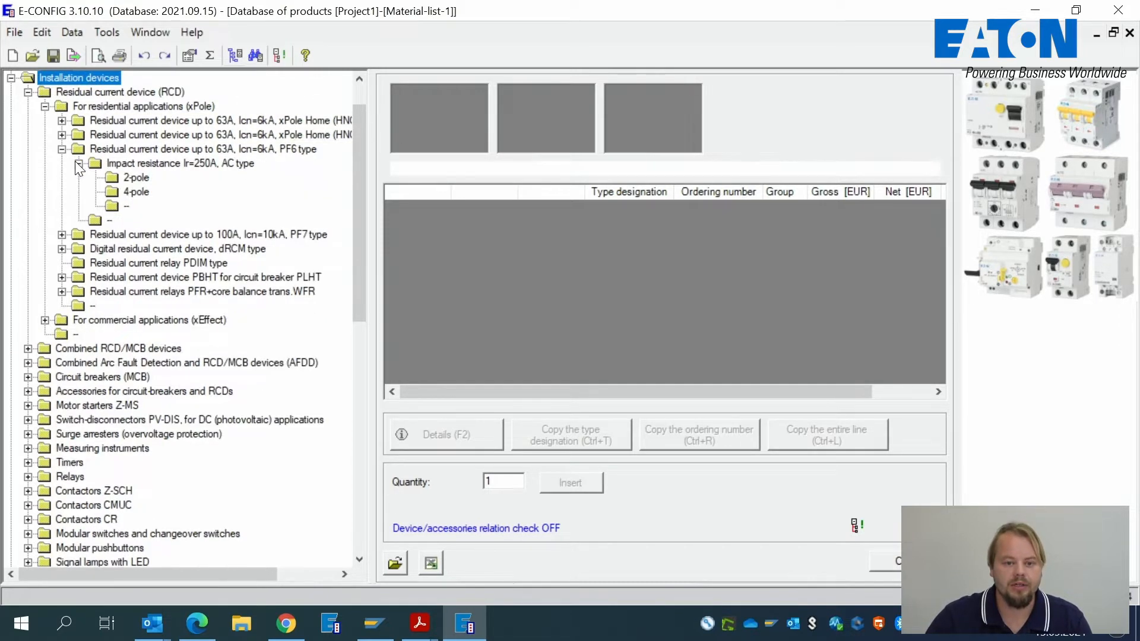
left_click(137, 178)
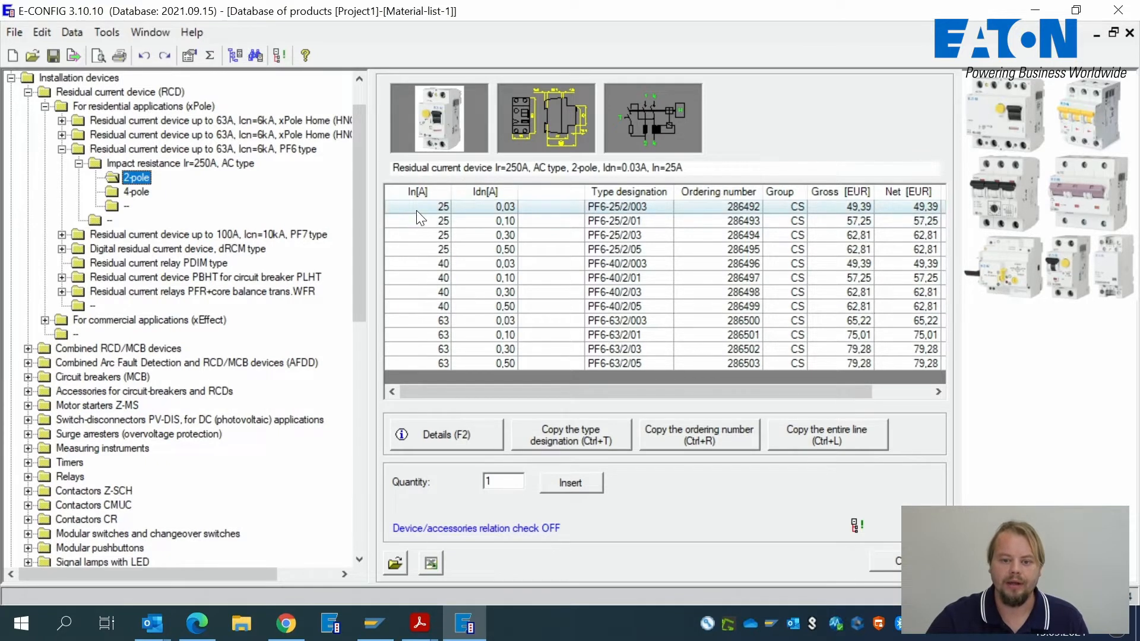
- Open the detailed information of PF6-40/2/003 and read through its parameters down to the data sheet link
left_click(654, 263)
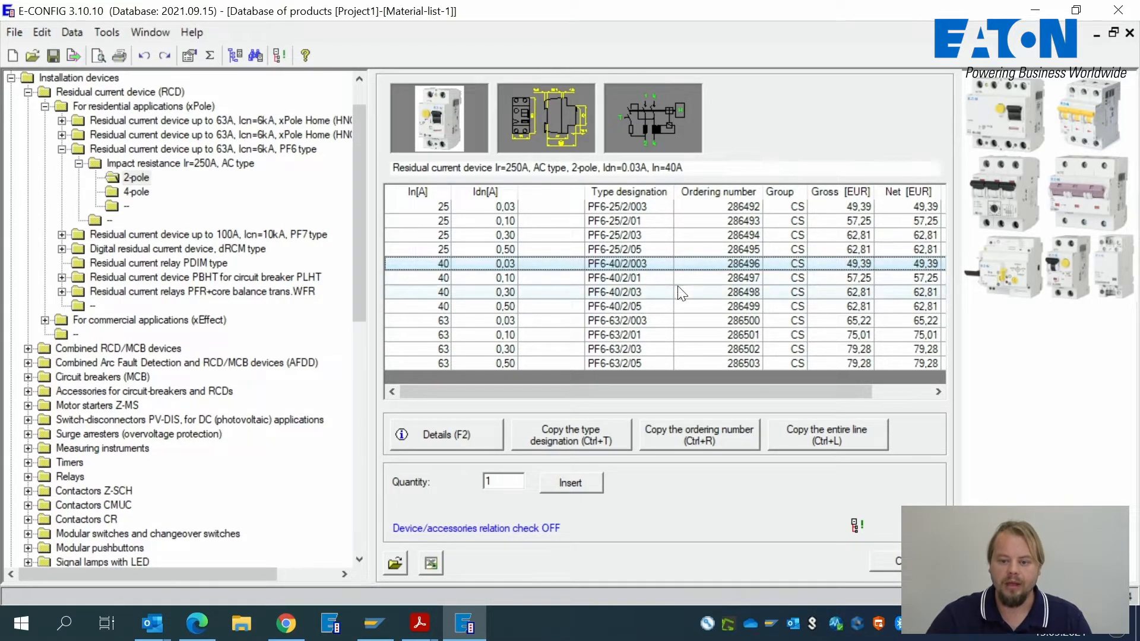
left_click(444, 436)
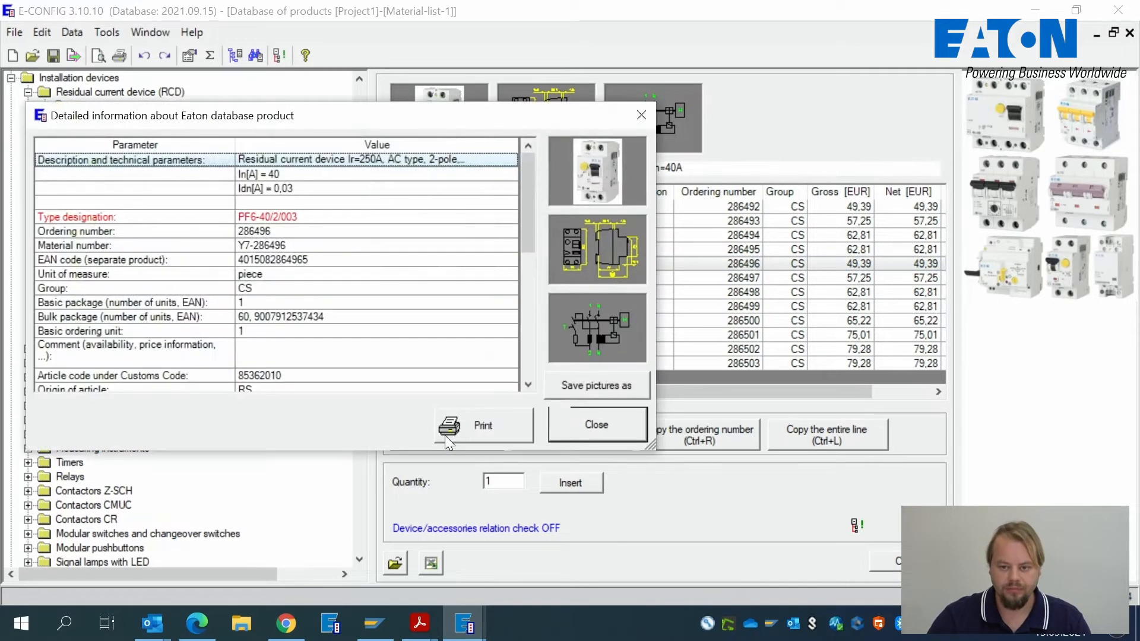
left_click_drag(290, 119, 468, 105)
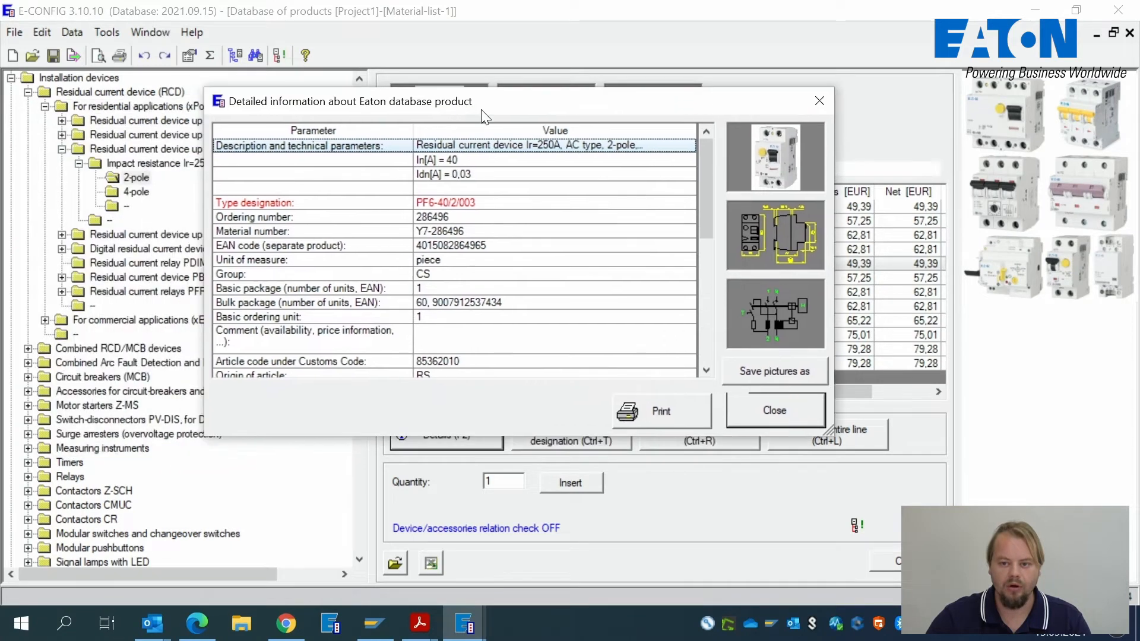
scroll(706, 201, "down", 1)
scroll(710, 203, "up", 1)
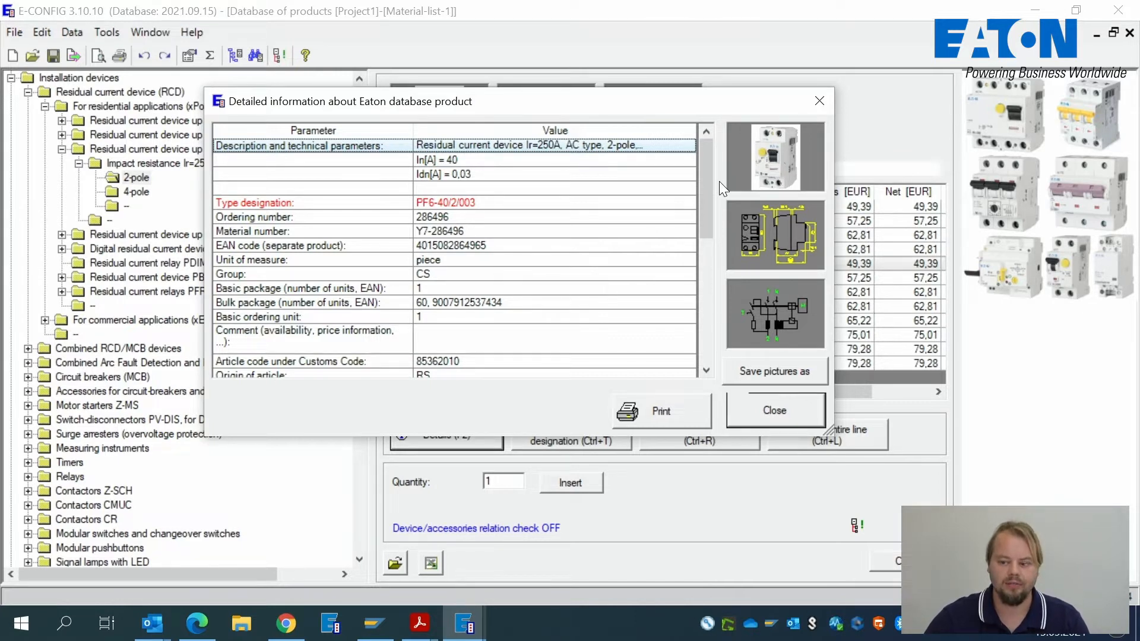
mouse_move(708, 192)
left_mouse_down()
mouse_move(713, 248)
mouse_move(711, 199)
left_mouse_up()
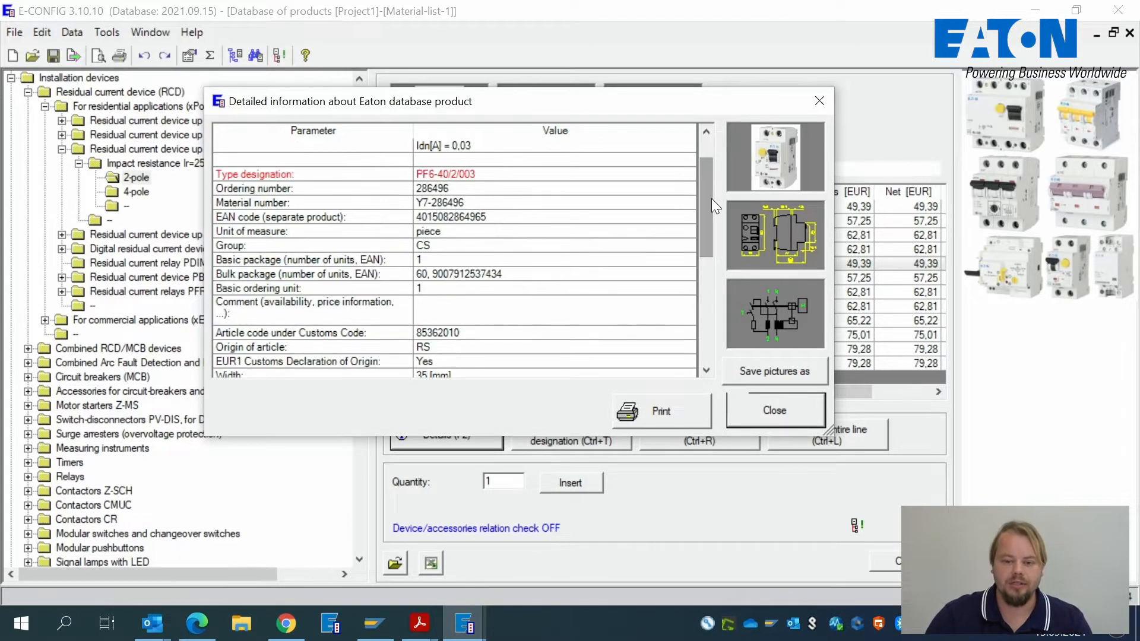
left_click(490, 255)
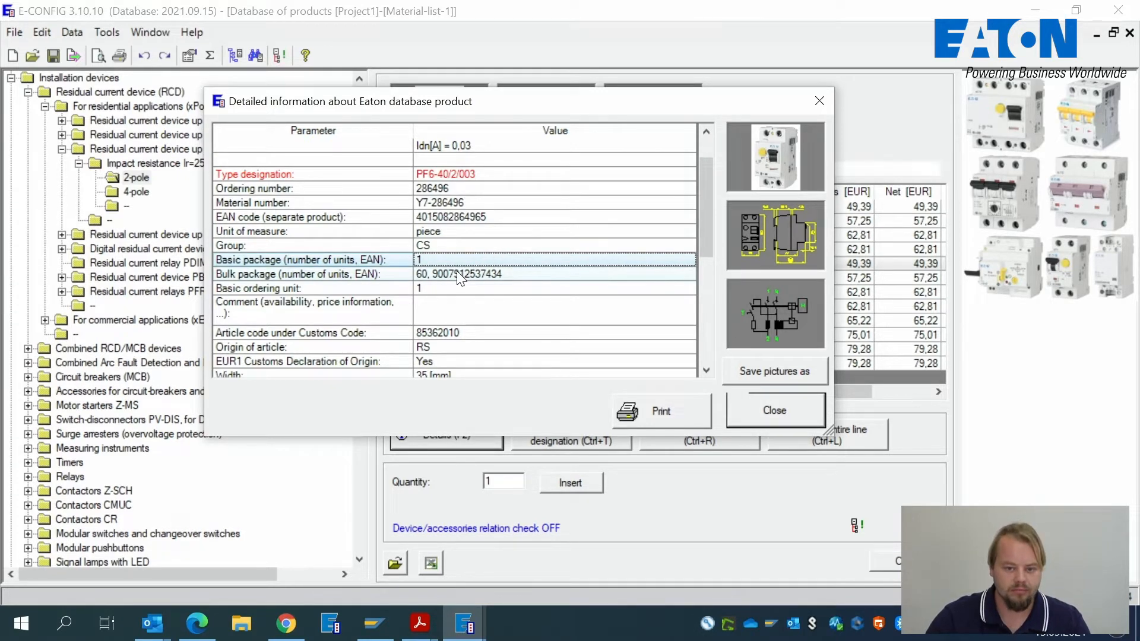
scroll(482, 225, "down", 5)
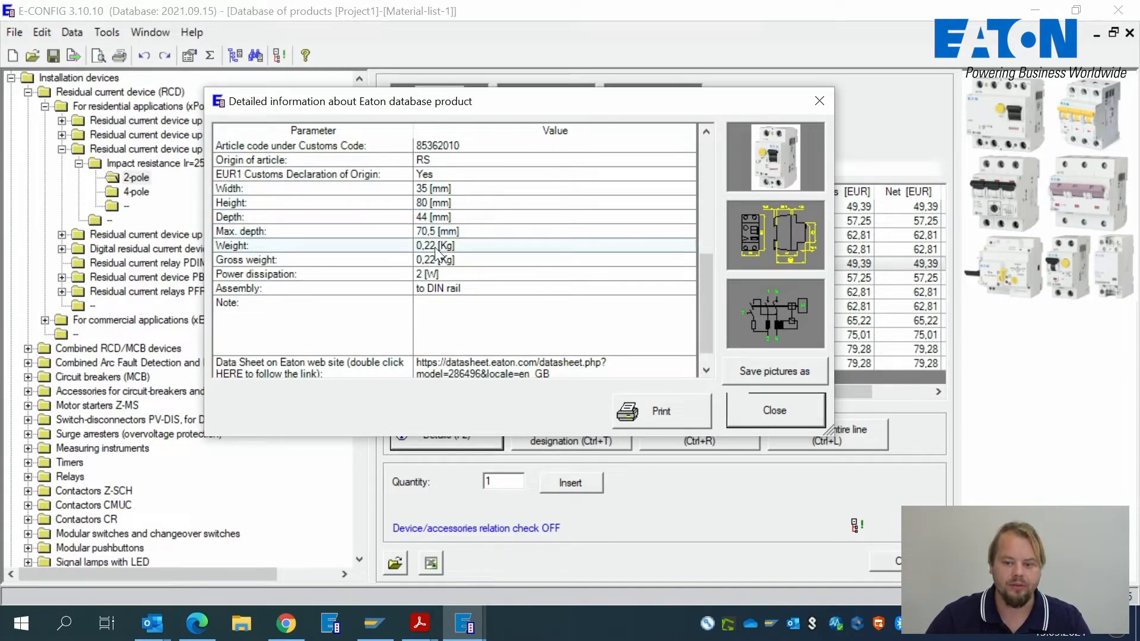
scroll(440, 247, "down", 1)
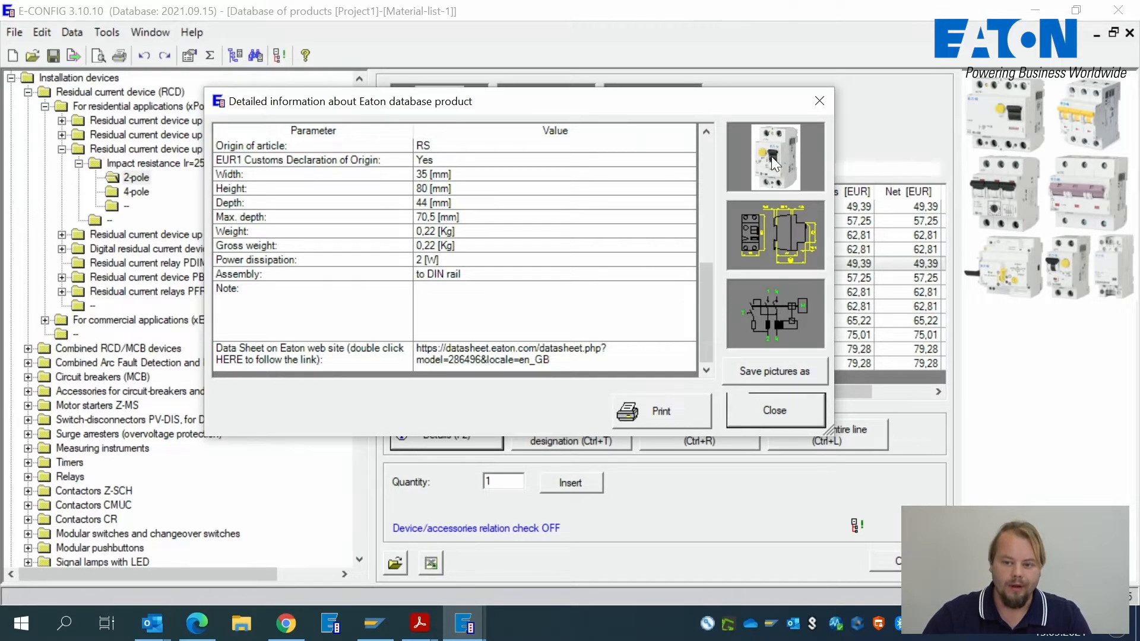
- View the enlarged dimension drawing and wiring diagram of the residual current device, then close its detailed information
left_click(798, 240)
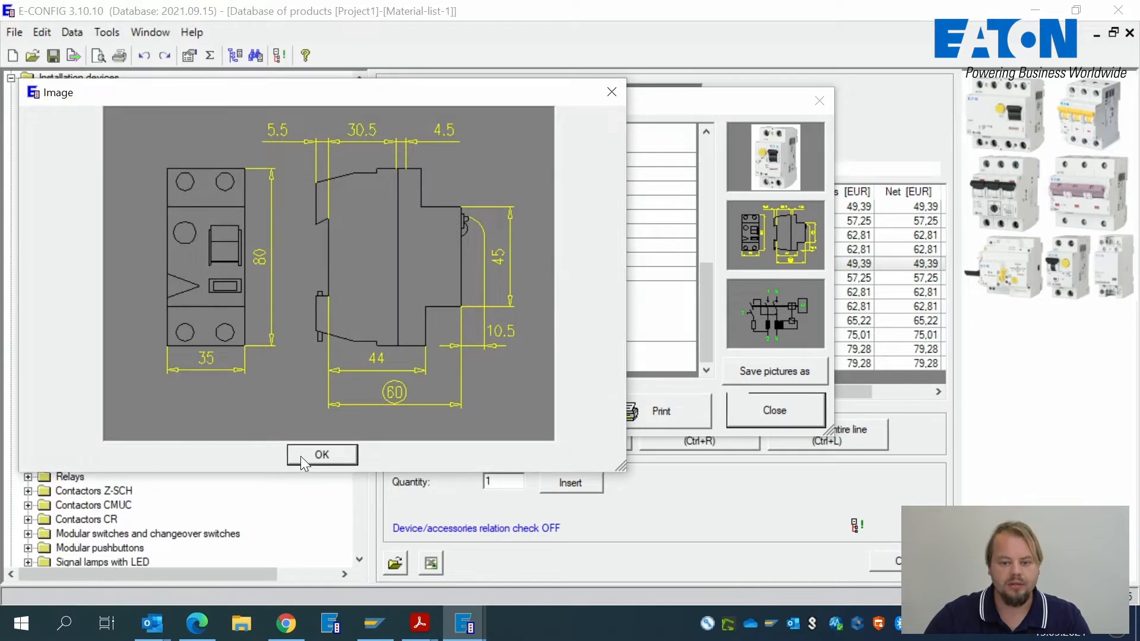
left_click(321, 455)
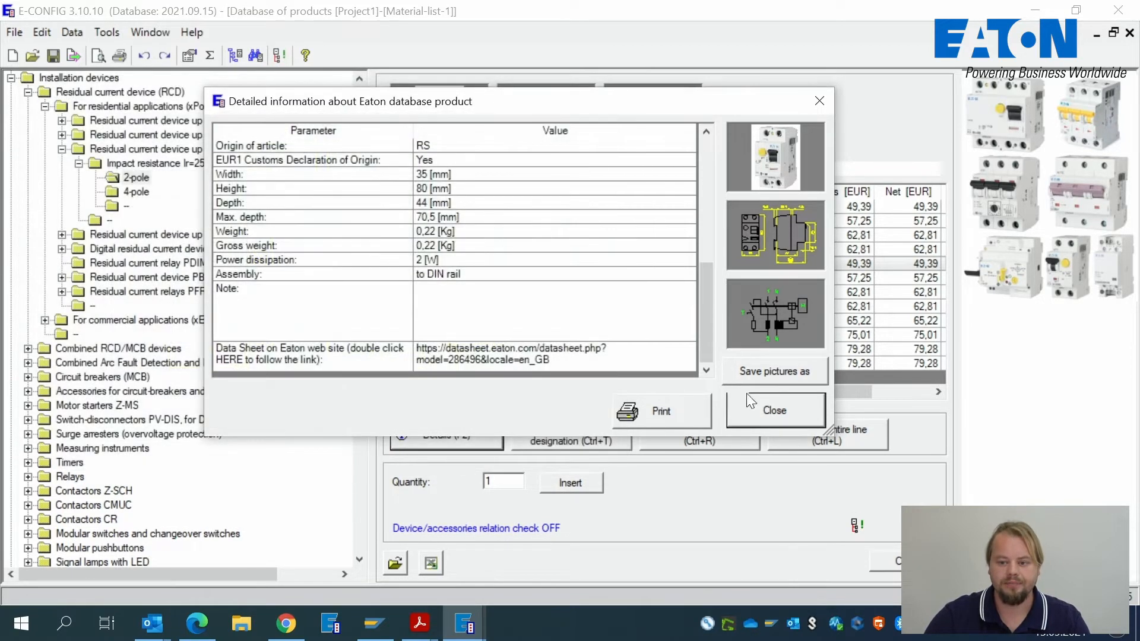
left_click(779, 326)
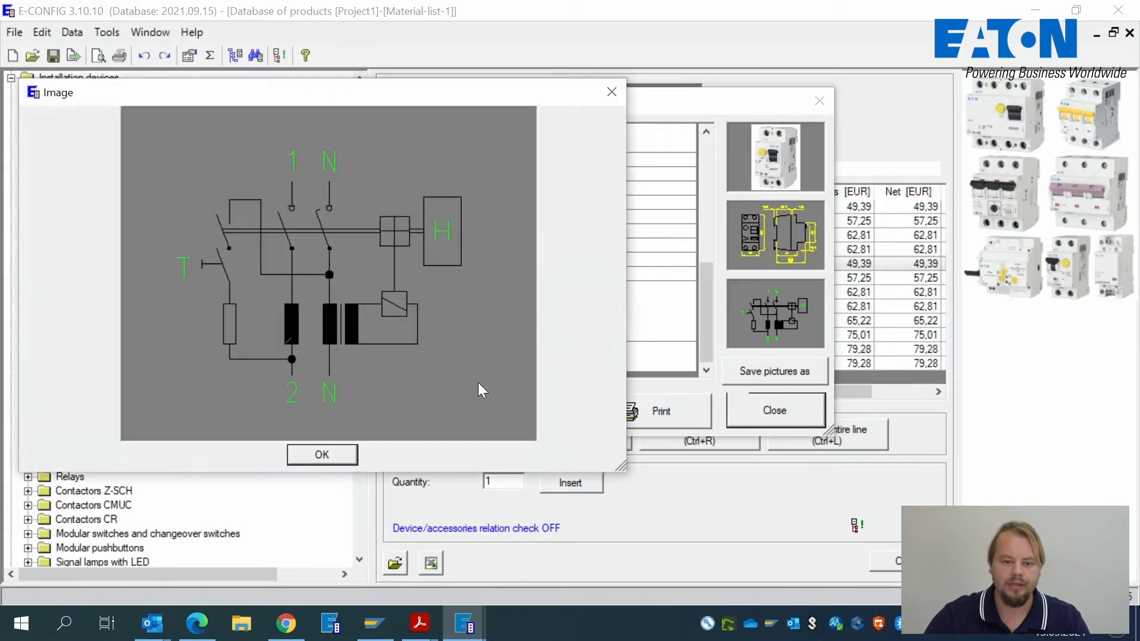
left_click(329, 455)
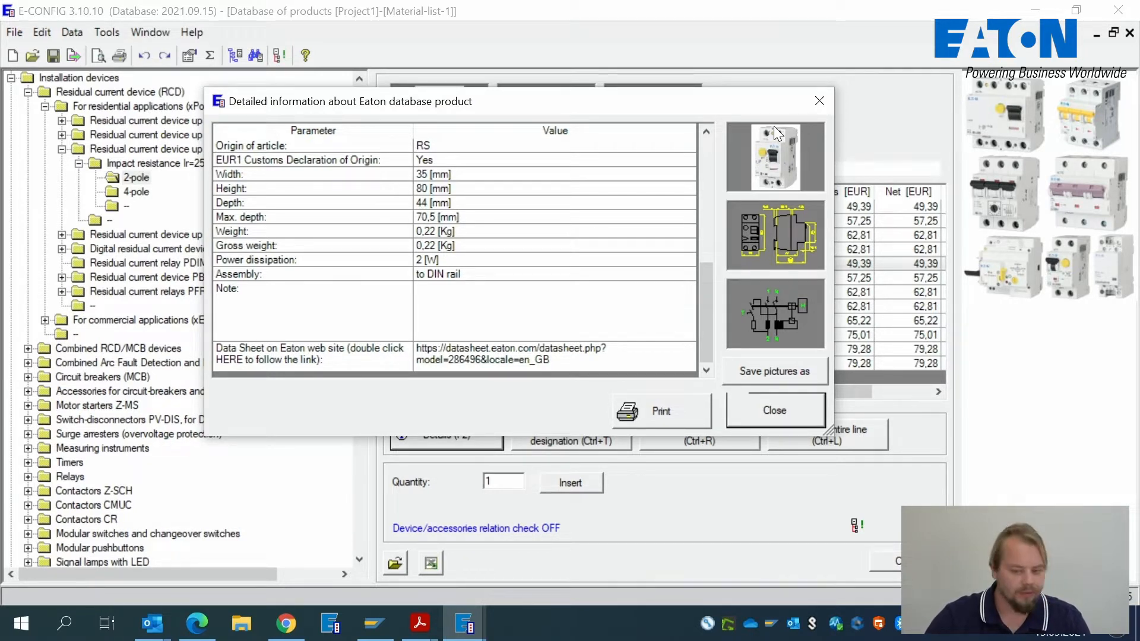
left_click(775, 411)
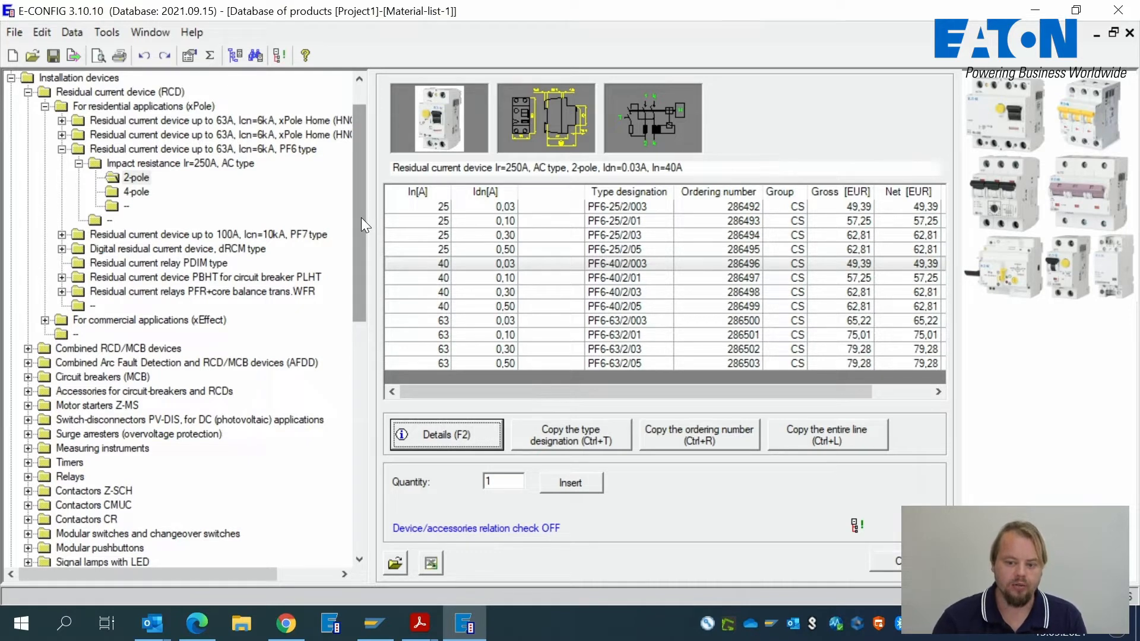
- Insert 5 pieces of PF6-40/2/003 into the material list as a basic device
left_click(642, 265)
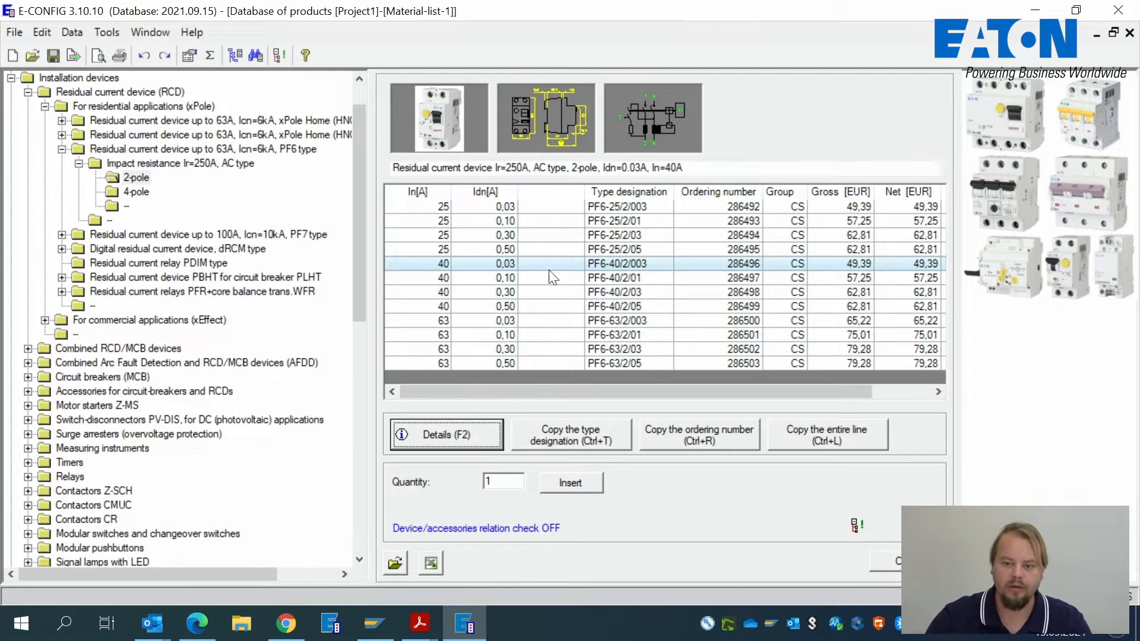
left_click(643, 263)
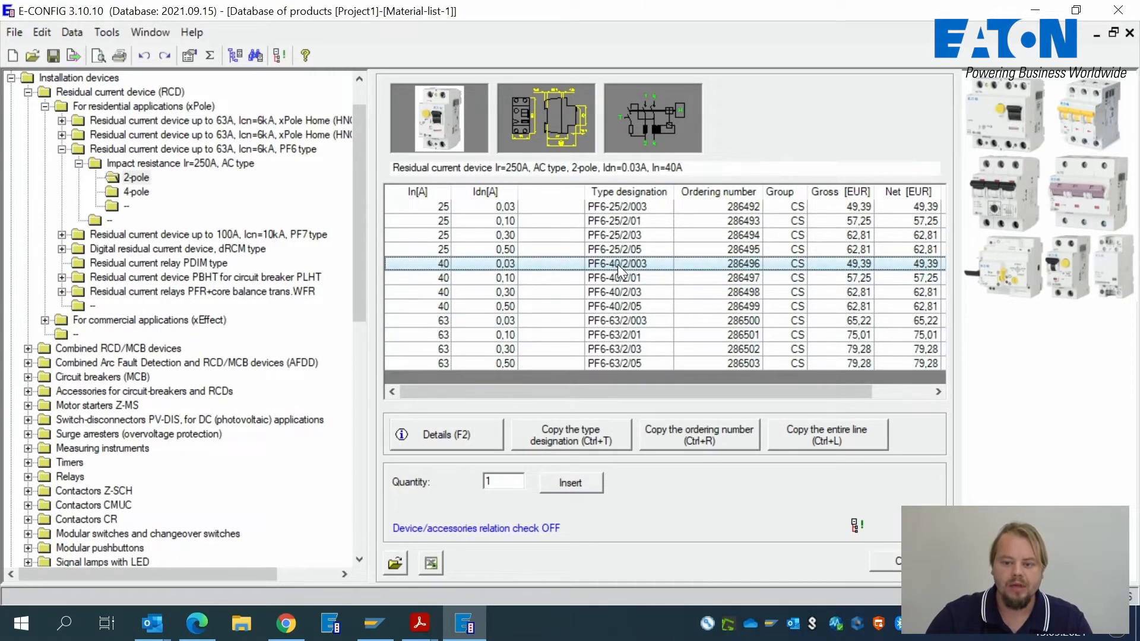
double_click(510, 488)
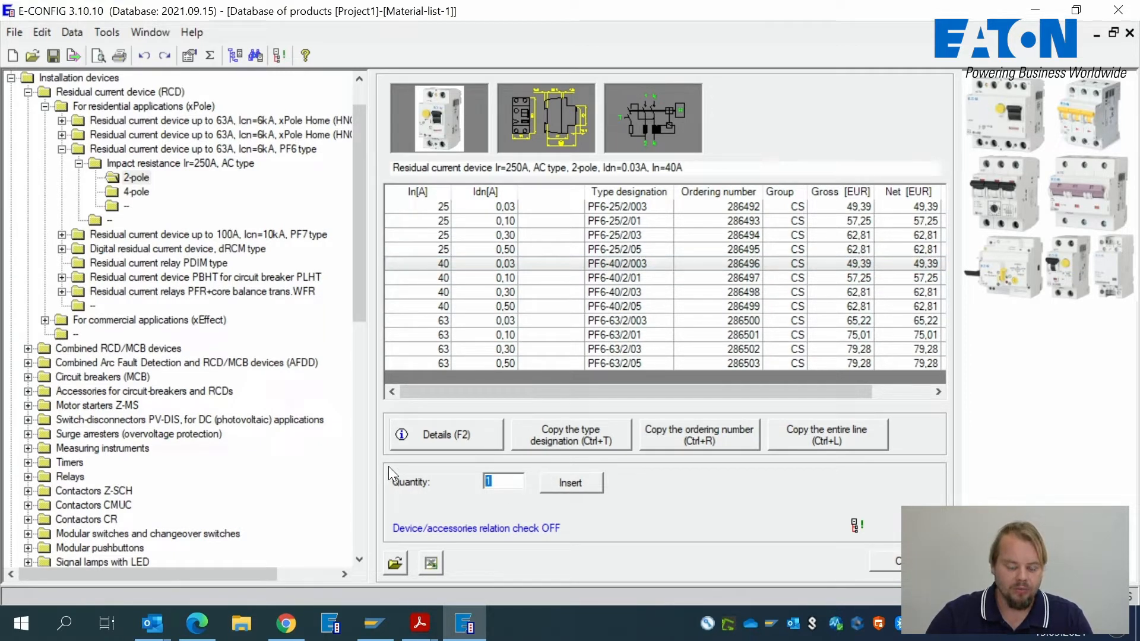
type("5")
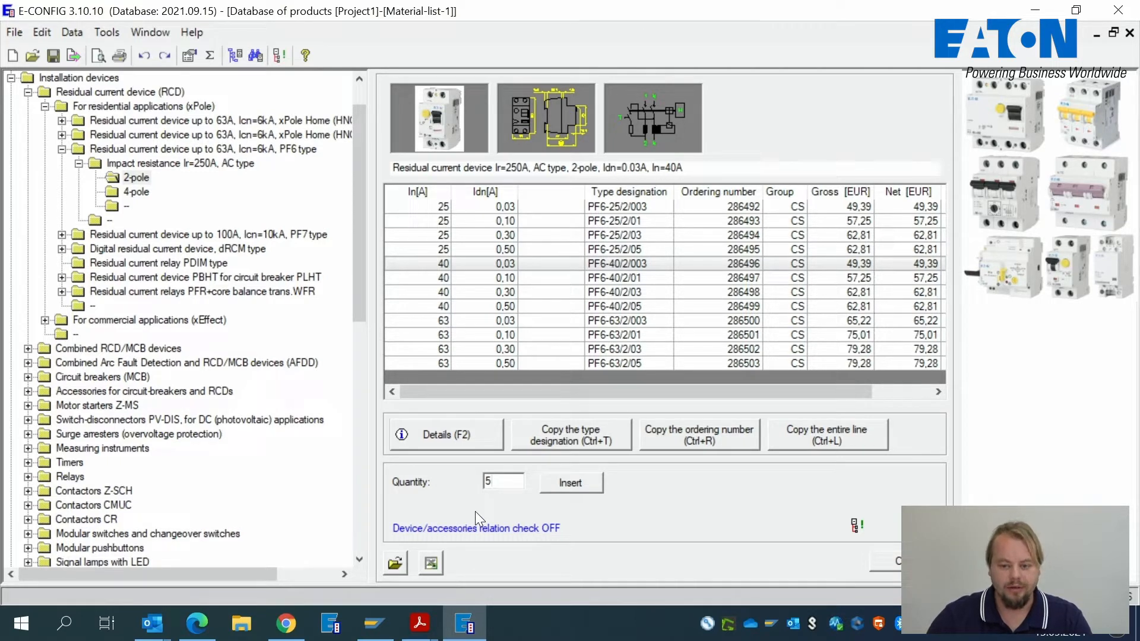
left_click(569, 482)
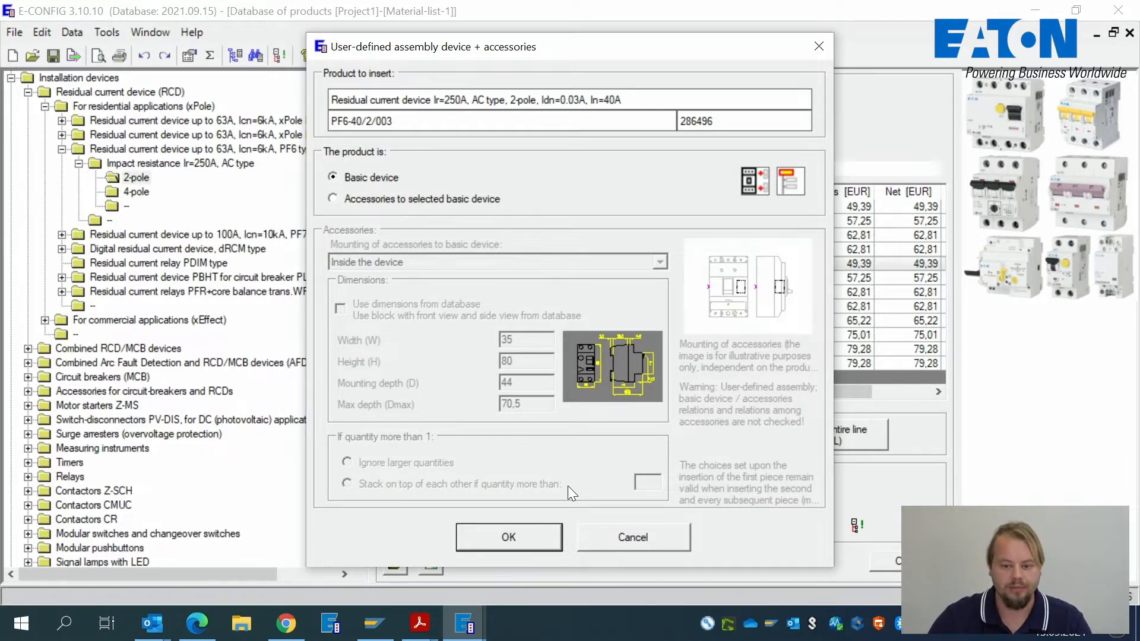
left_click(508, 538)
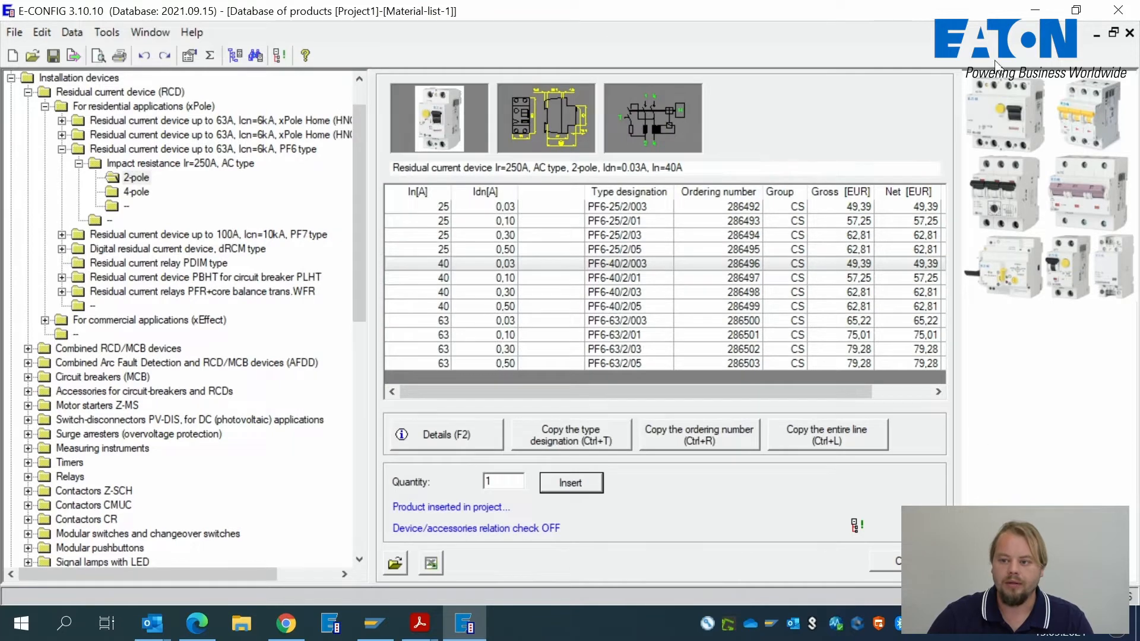
- Check the product list in the Project1 window, and leave both the project and the product database minimized
left_click(1098, 33)
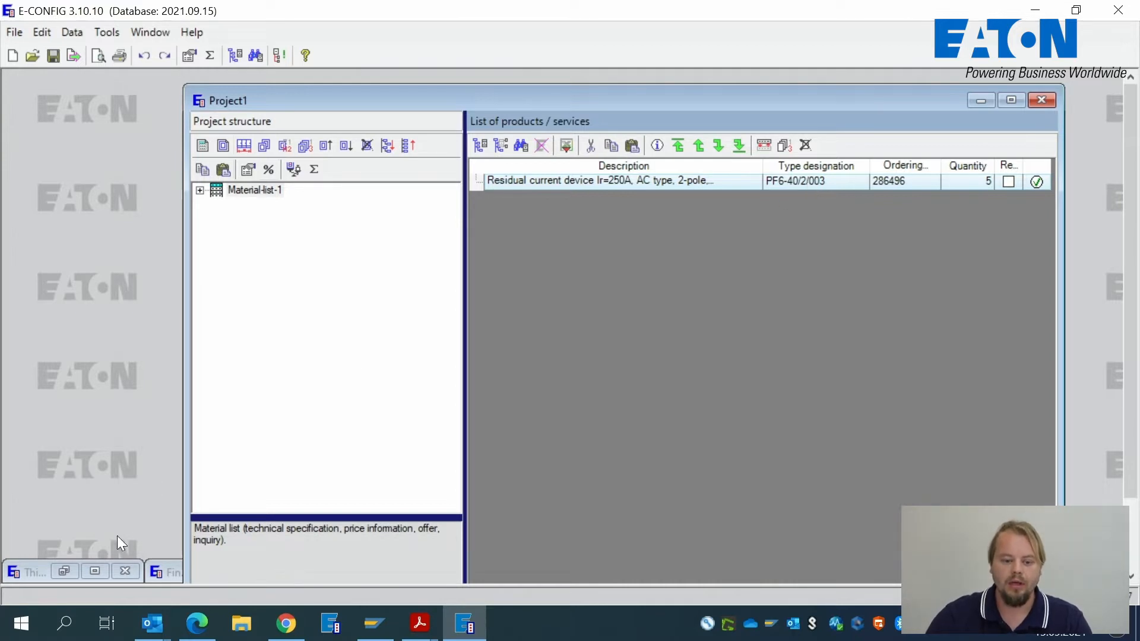
left_click(13, 574)
left_click(180, 414)
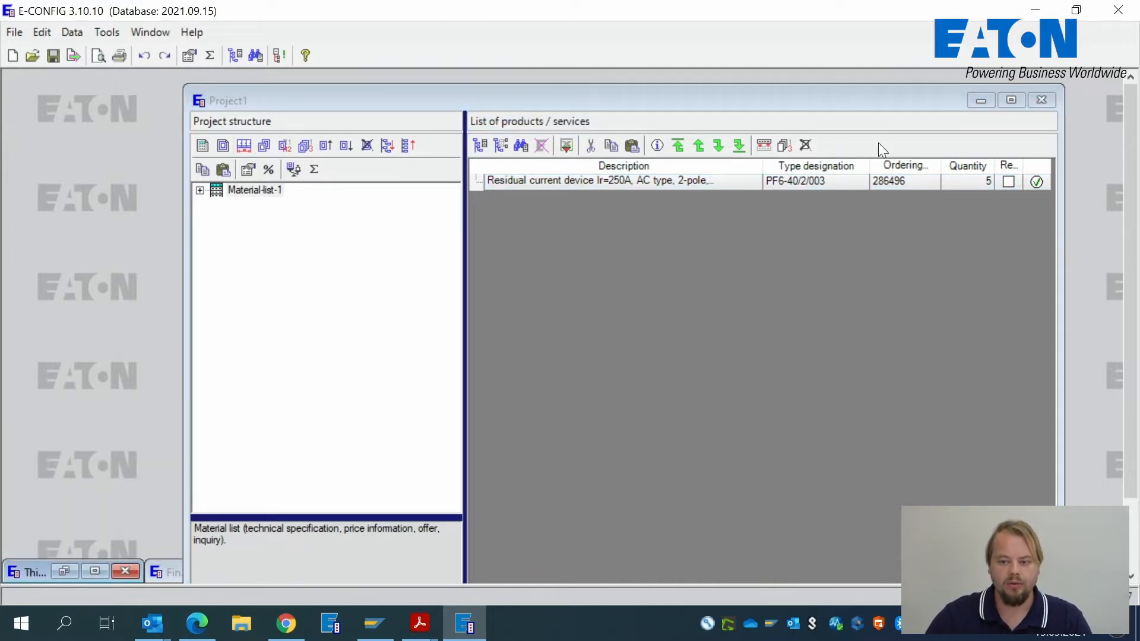
left_click(981, 100)
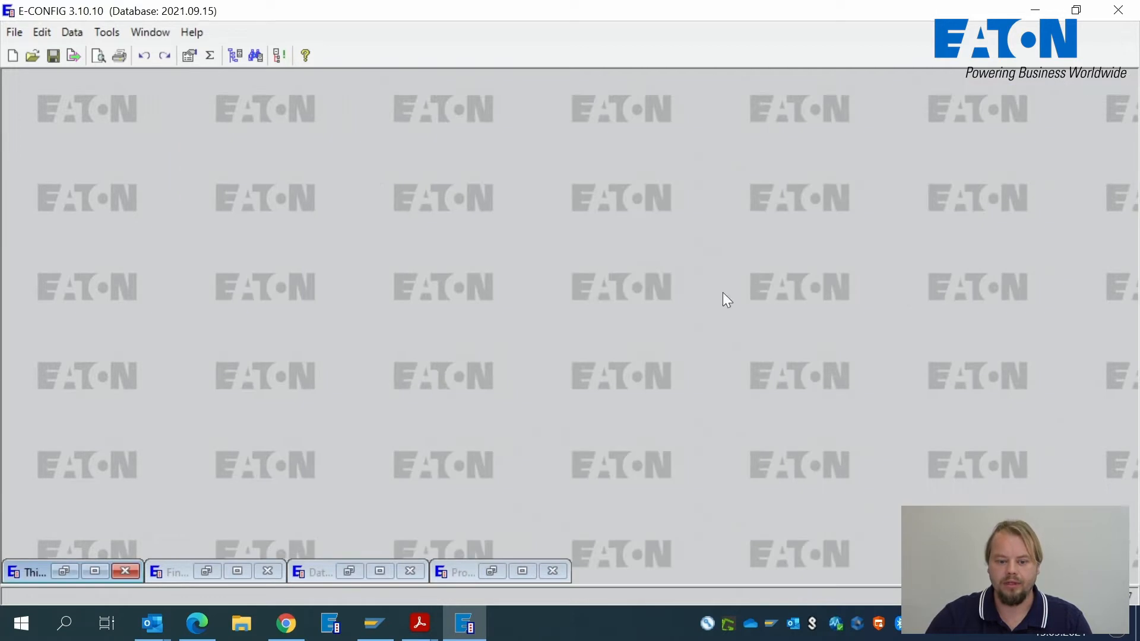
left_click(349, 572)
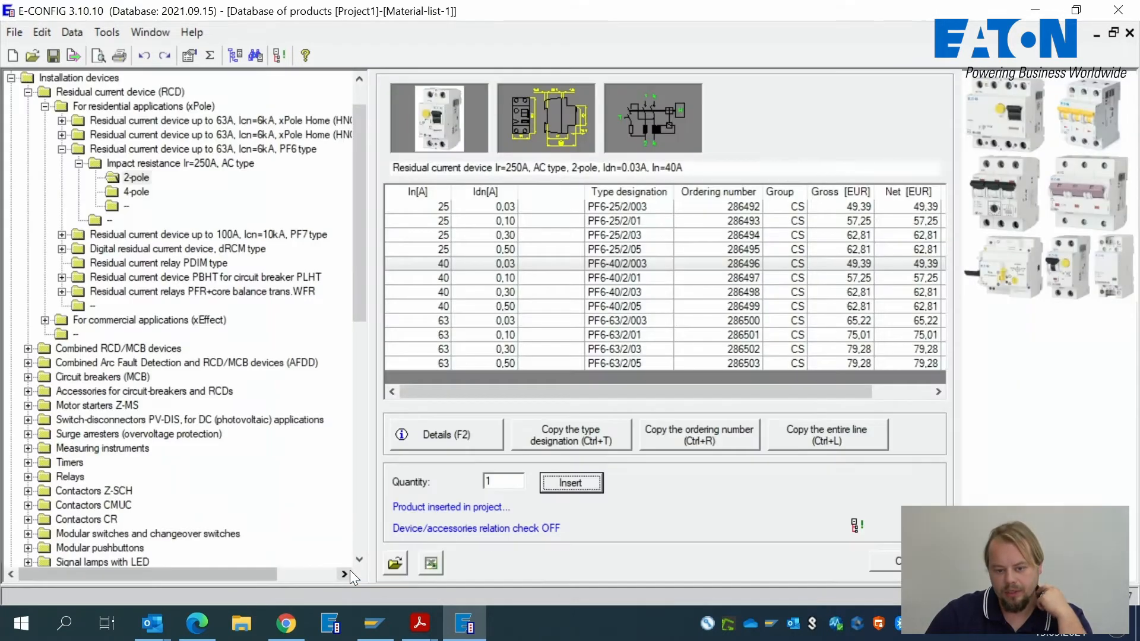
left_click(1098, 34)
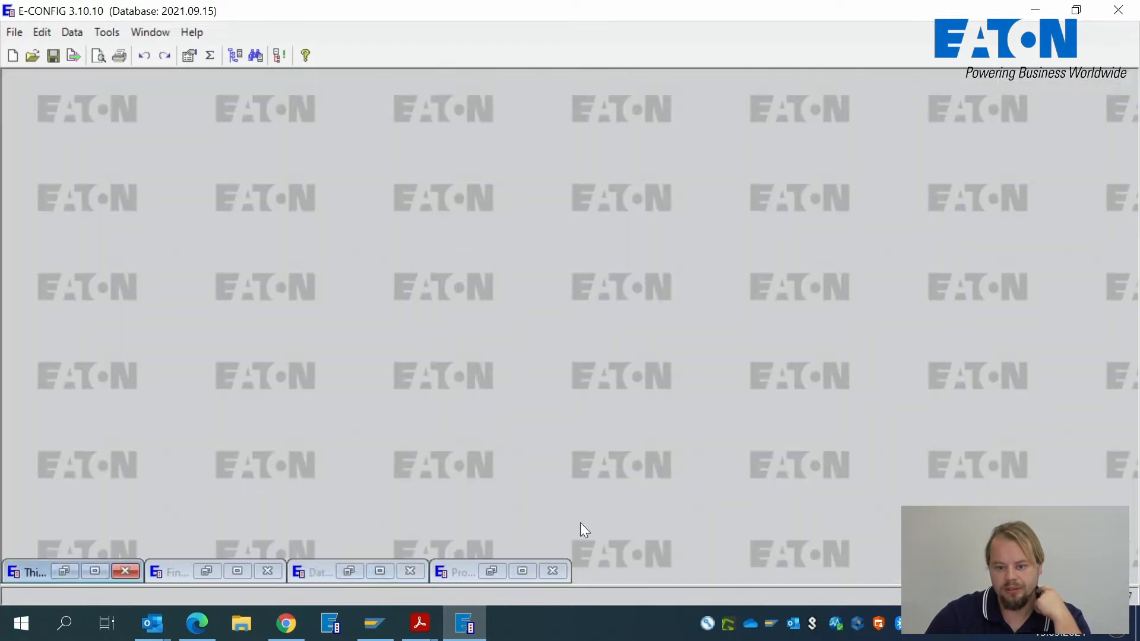
- Restore the Find product window, search the type designation PL7-B16/1 and select that circuit breaker in the product list
left_click(206, 571)
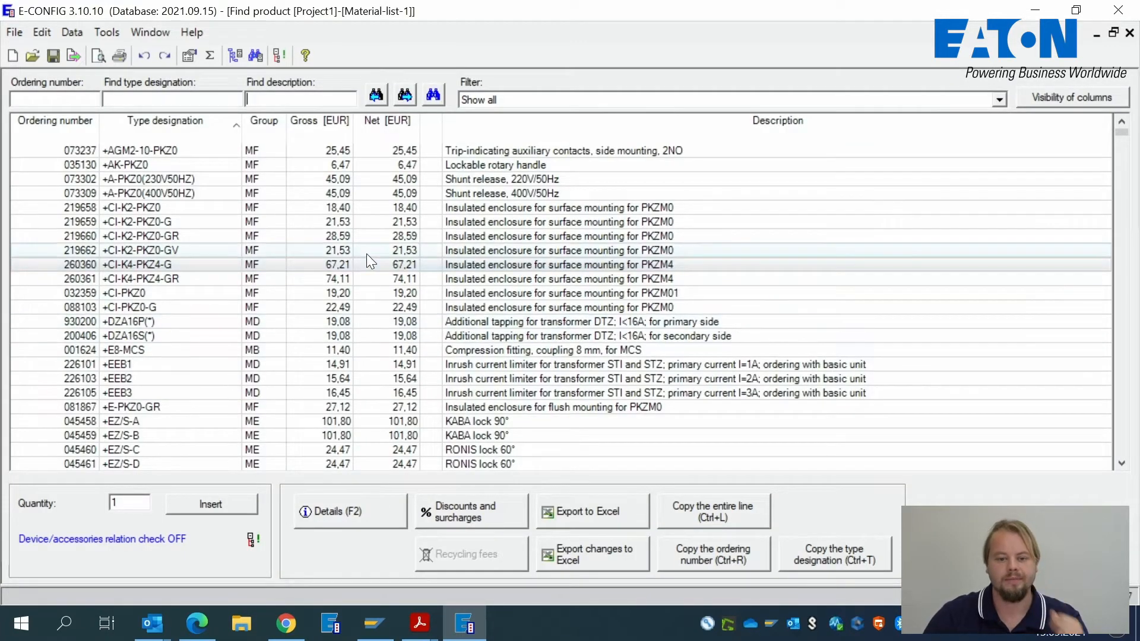
left_click(384, 261)
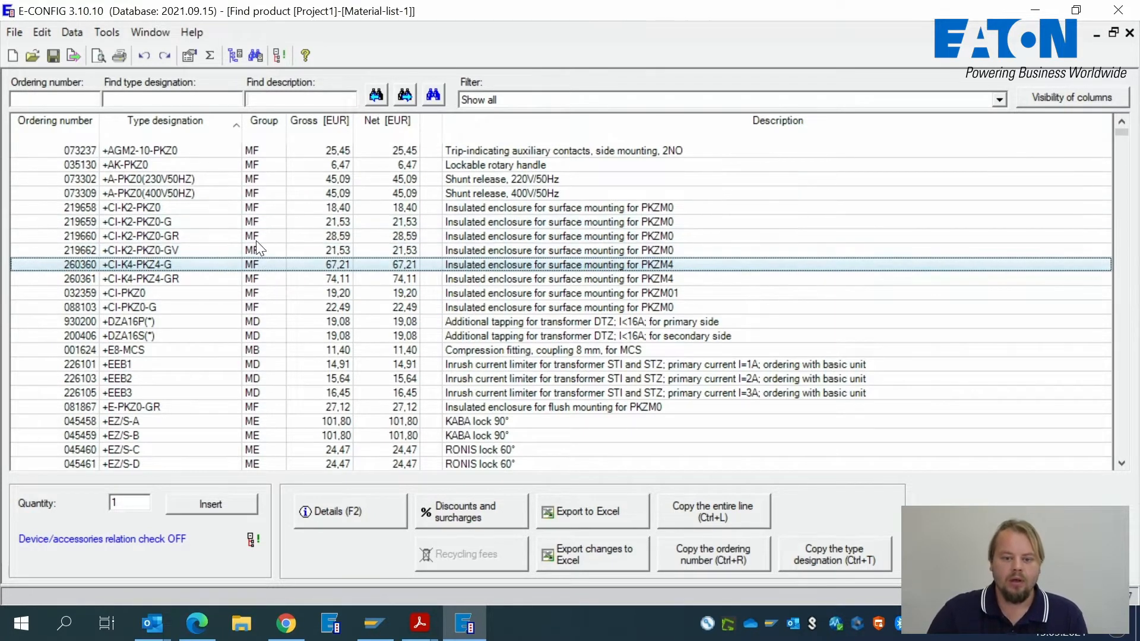
left_click(118, 96)
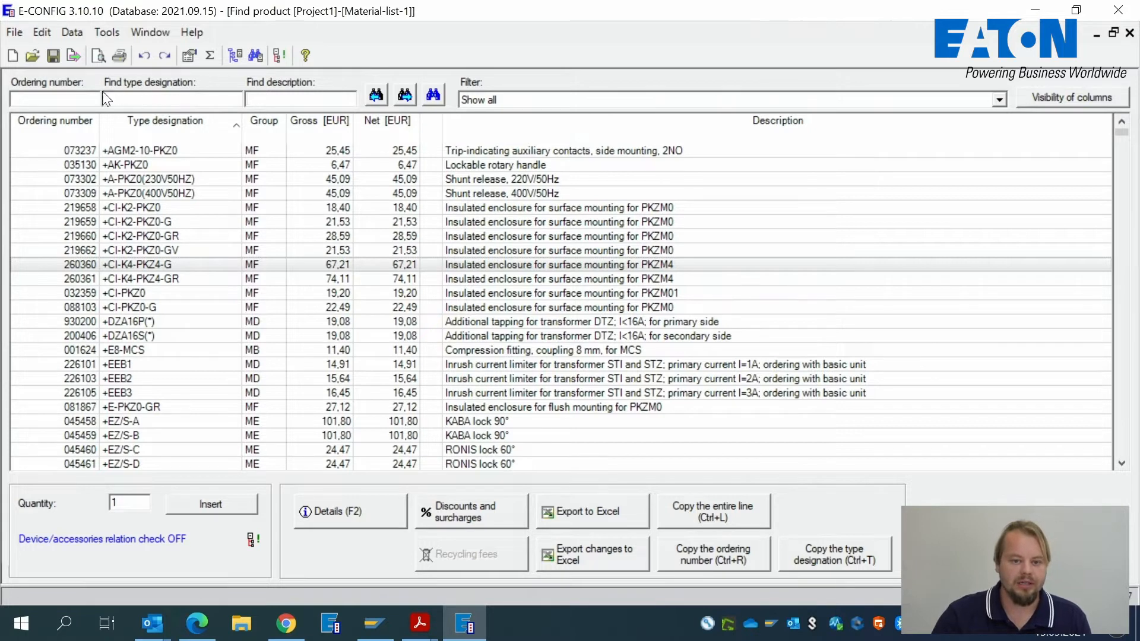
left_click(145, 100)
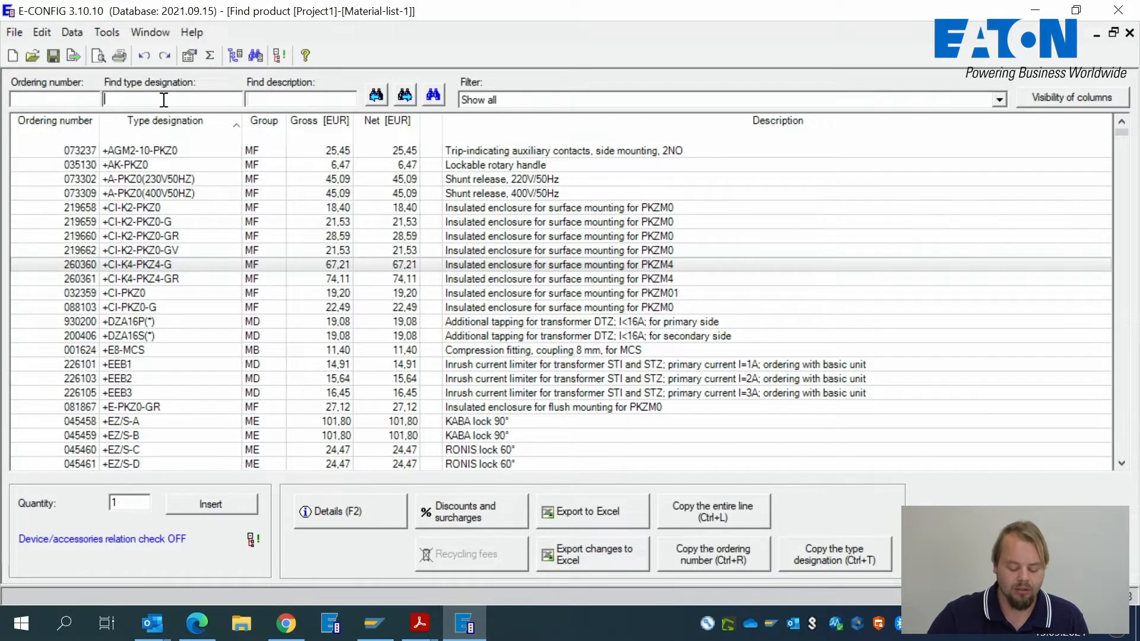
type("PL")
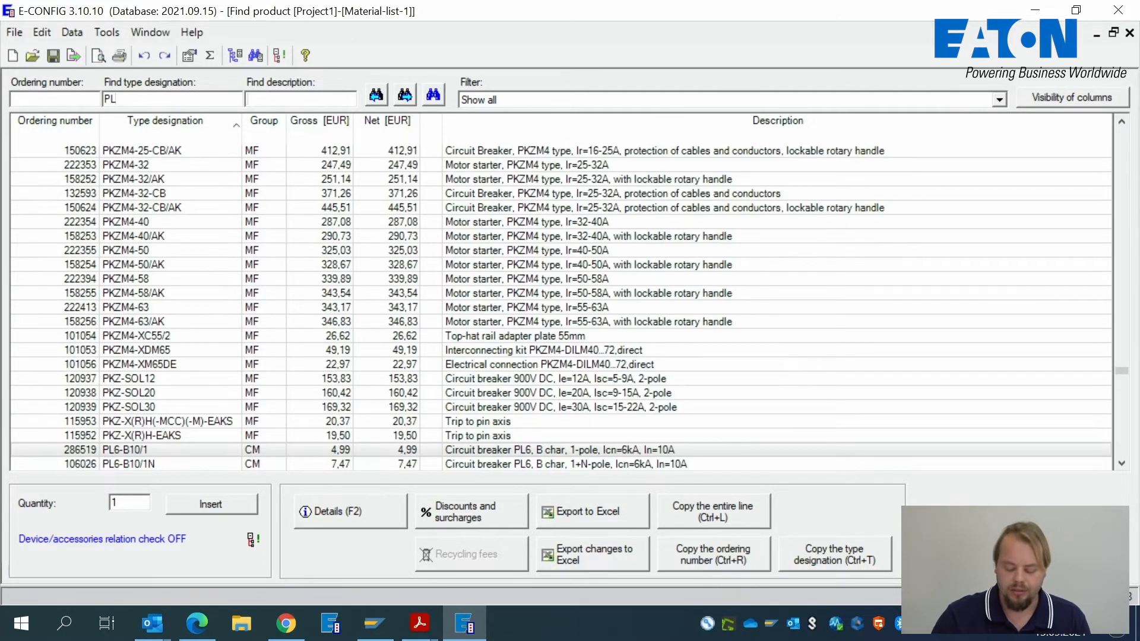
type("7-B")
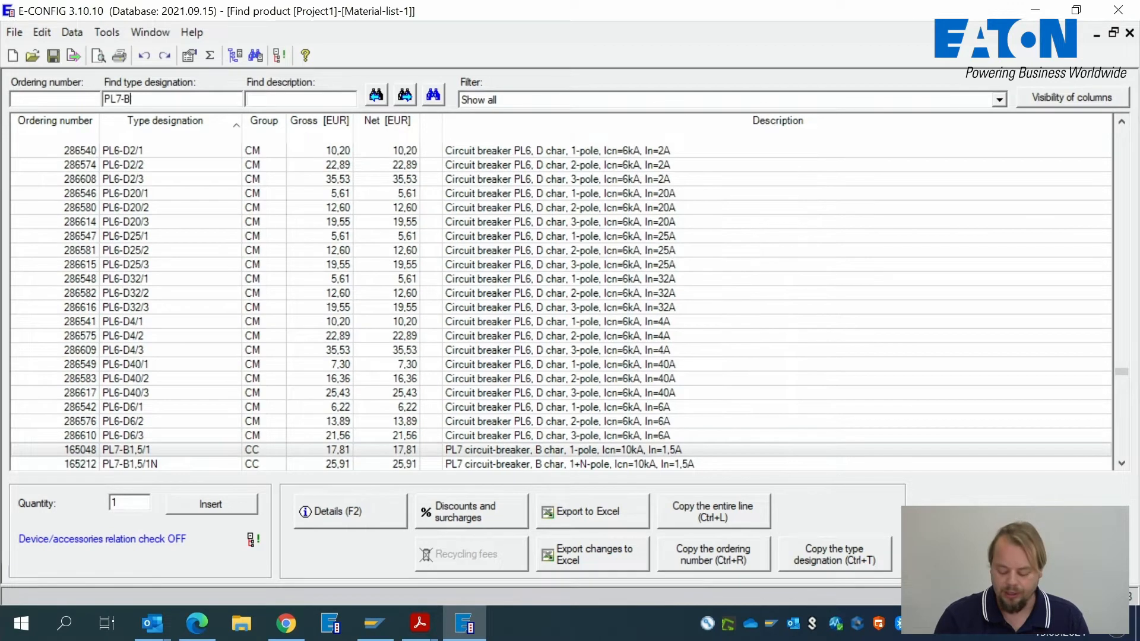
type("16/1")
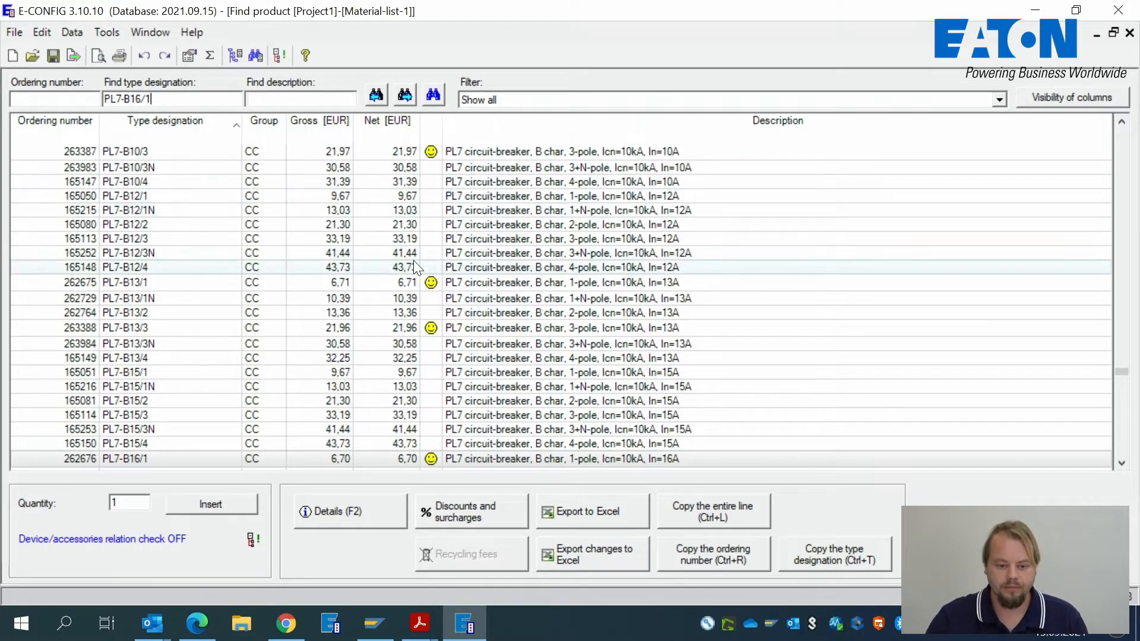
left_click_drag(159, 99, 64, 99)
left_click(209, 95)
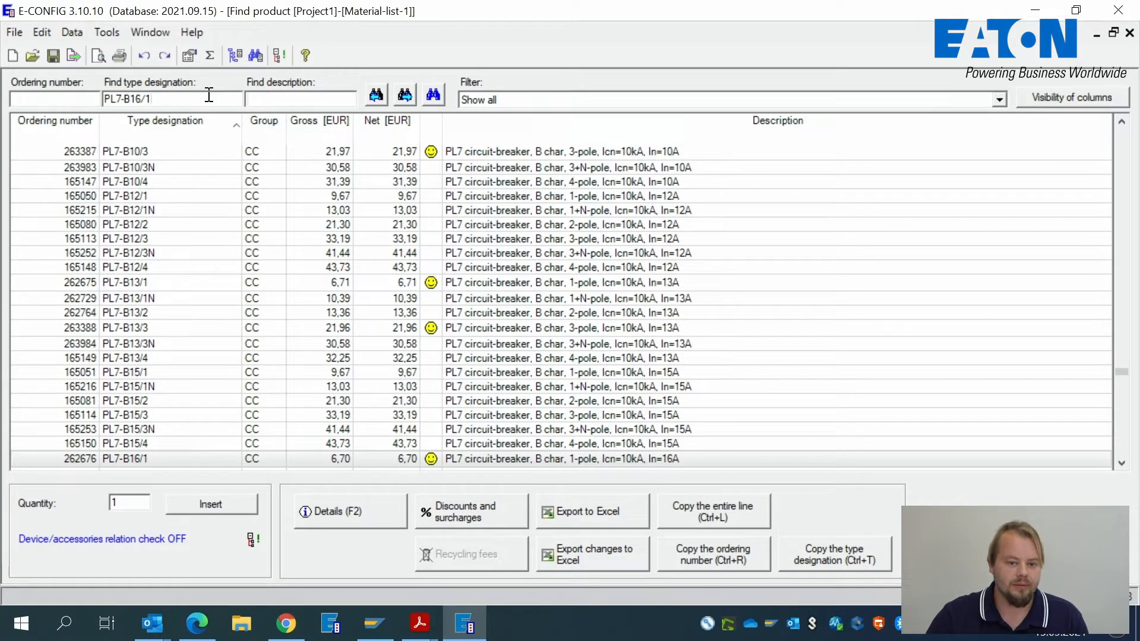
left_click(138, 458)
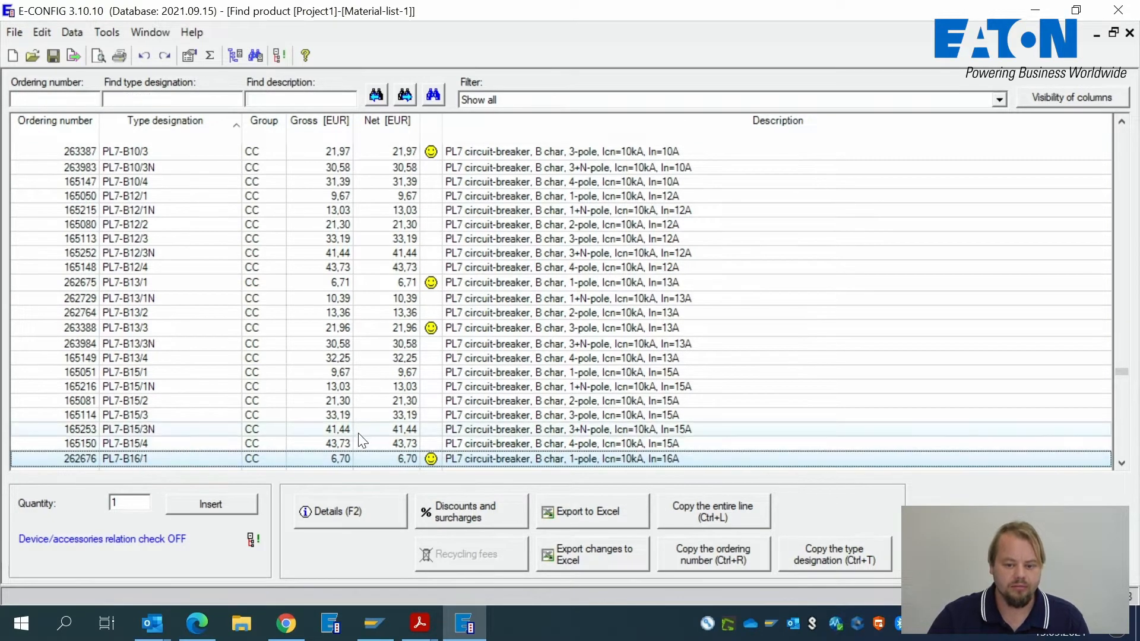
scroll(362, 442, "down", 3)
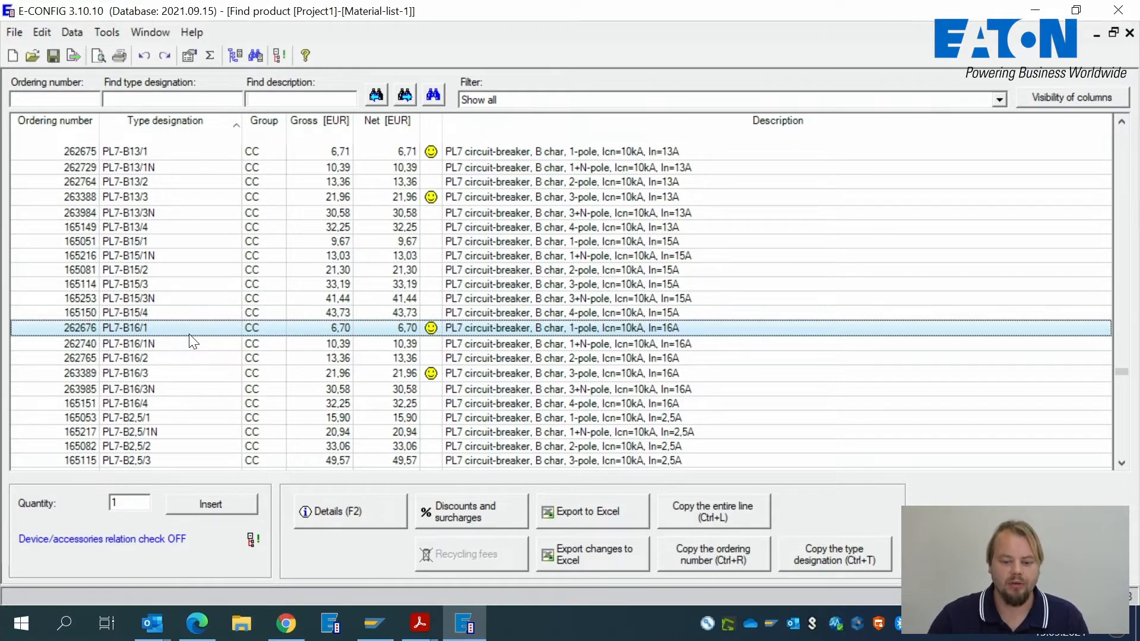
- Open the detailed information of PL7-B16/1, read its parameters down to the data sheet link and close it
left_click(350, 514)
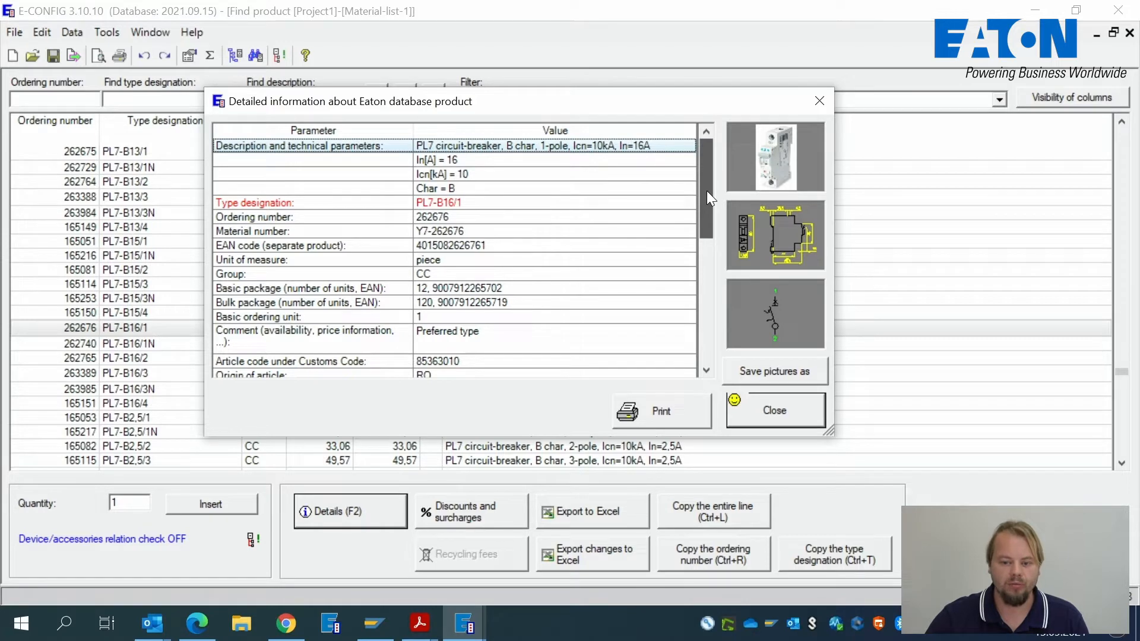
left_click_drag(707, 191, 693, 348)
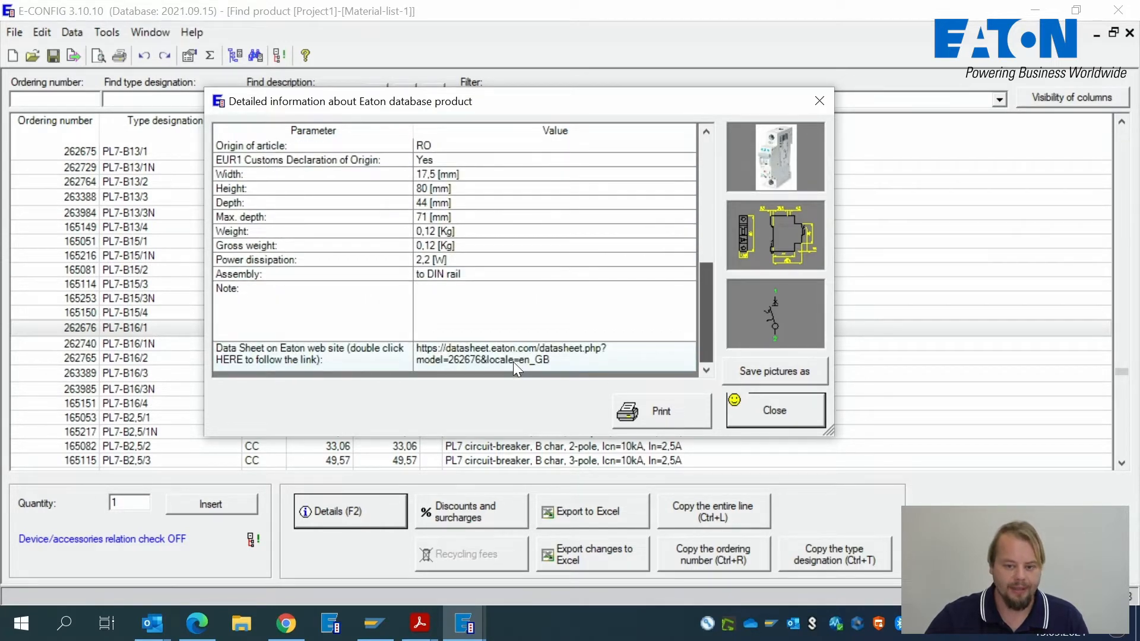
left_click(773, 419)
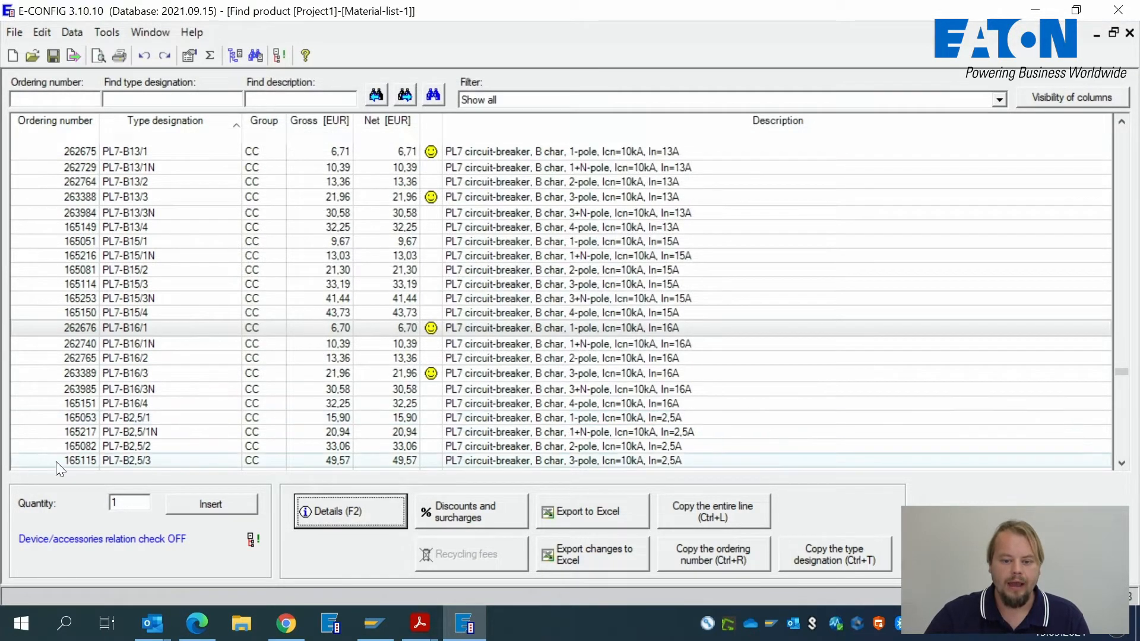
- Insert 10 pieces of PL7-B16/1 into the material list as a basic device
left_click(191, 327)
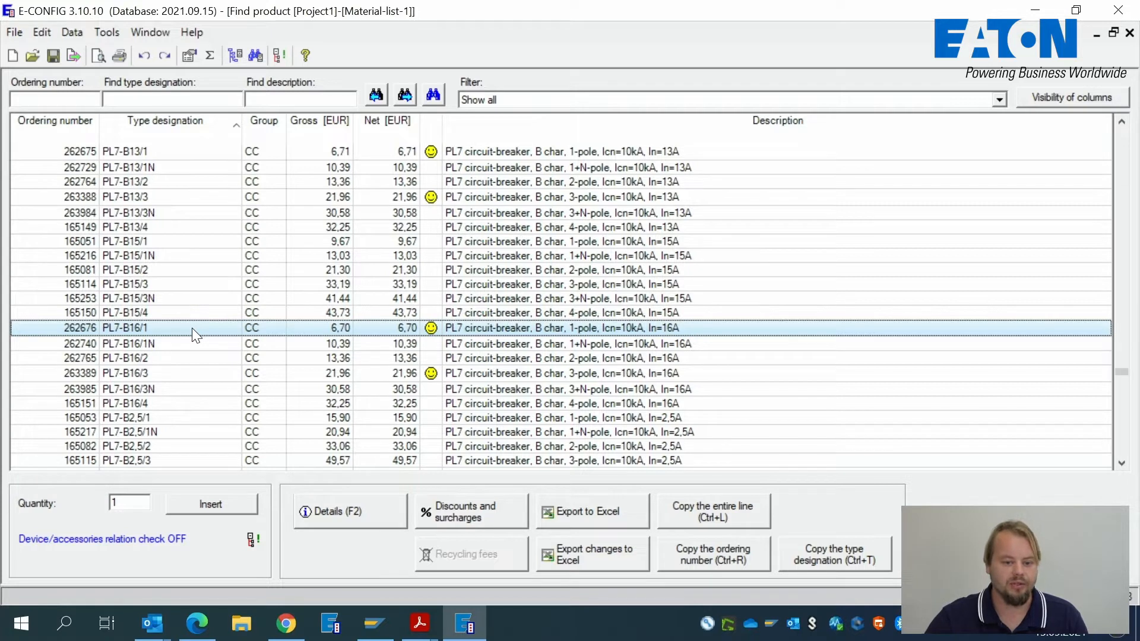
key("Tab")
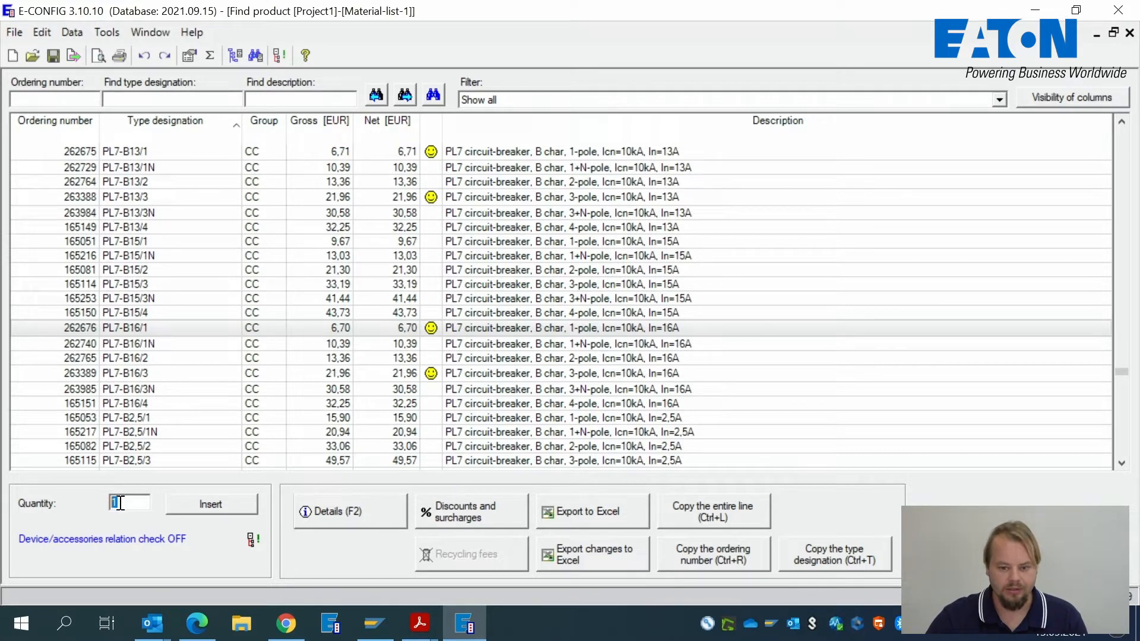
type("10")
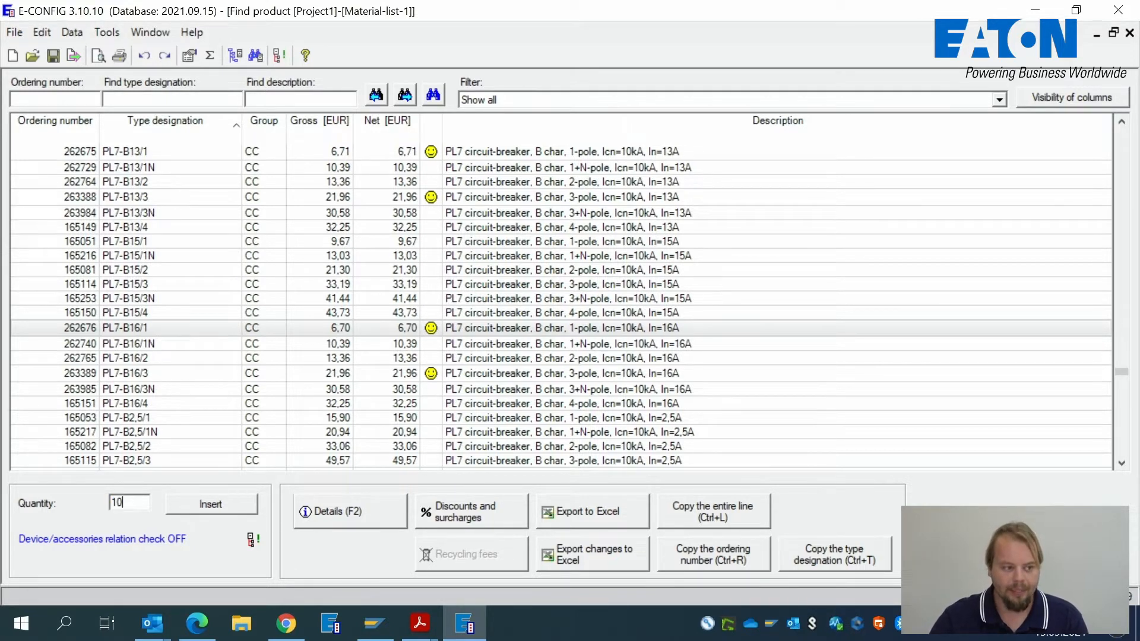
left_click(213, 504)
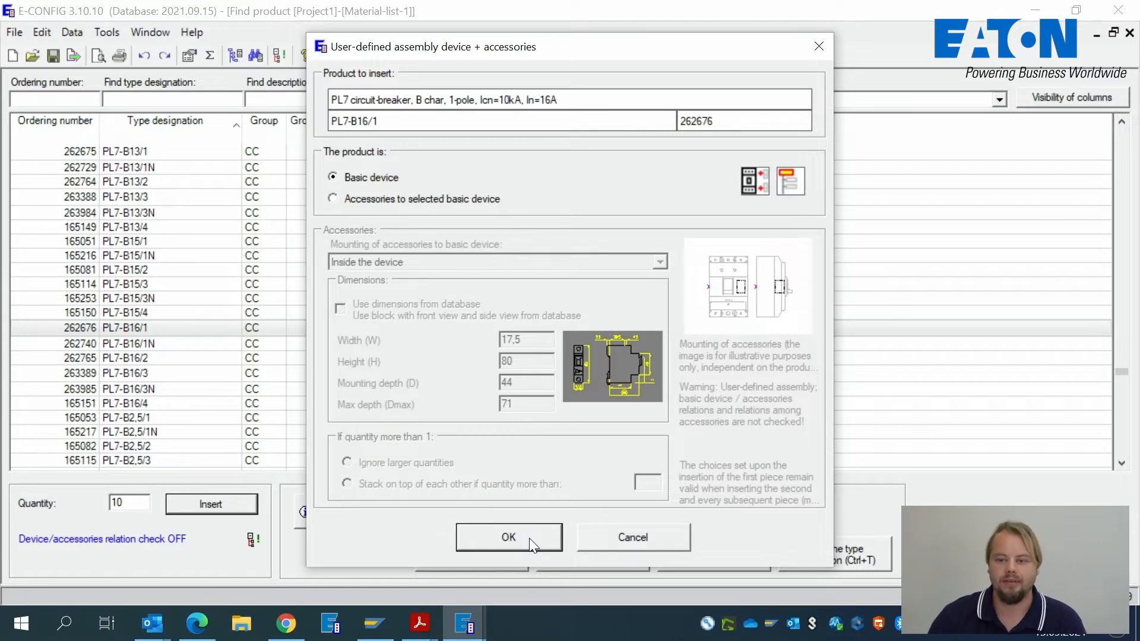
left_click(504, 533)
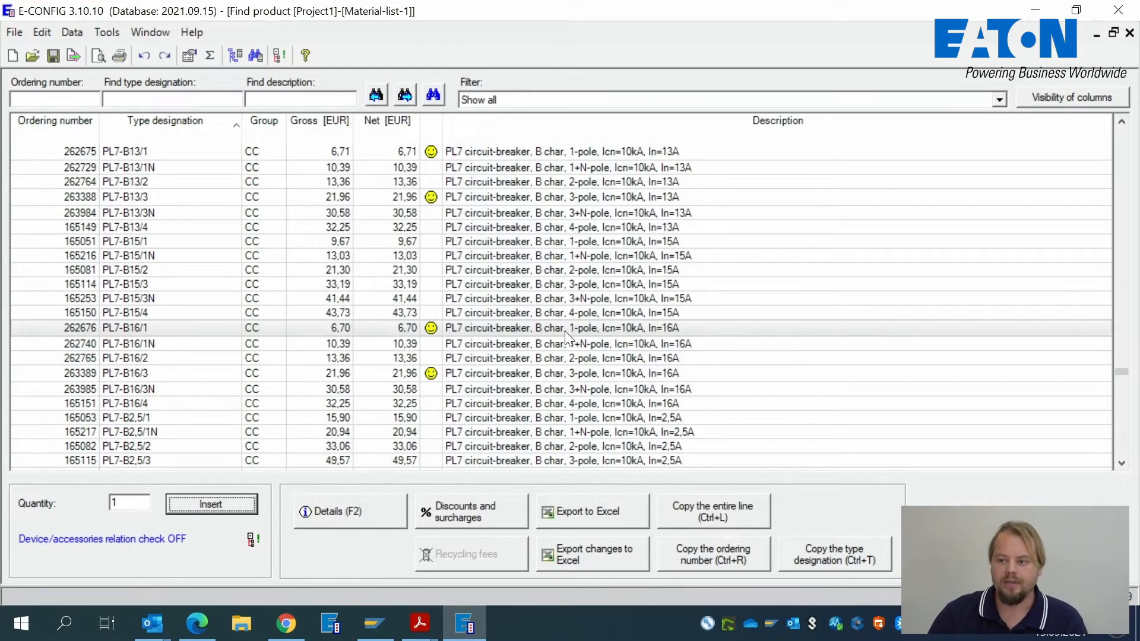
- Minimize the Find product window, restore Project1 and check the PL7-B16/1 entry in its product list
left_click(1097, 33)
left_click(492, 571)
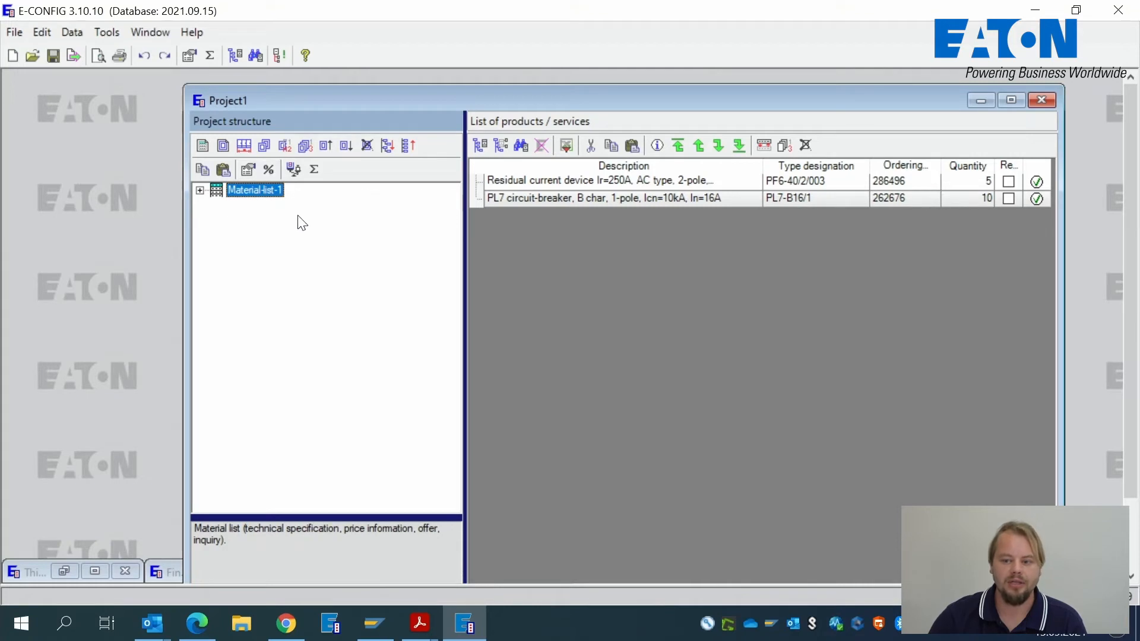
left_click(500, 200)
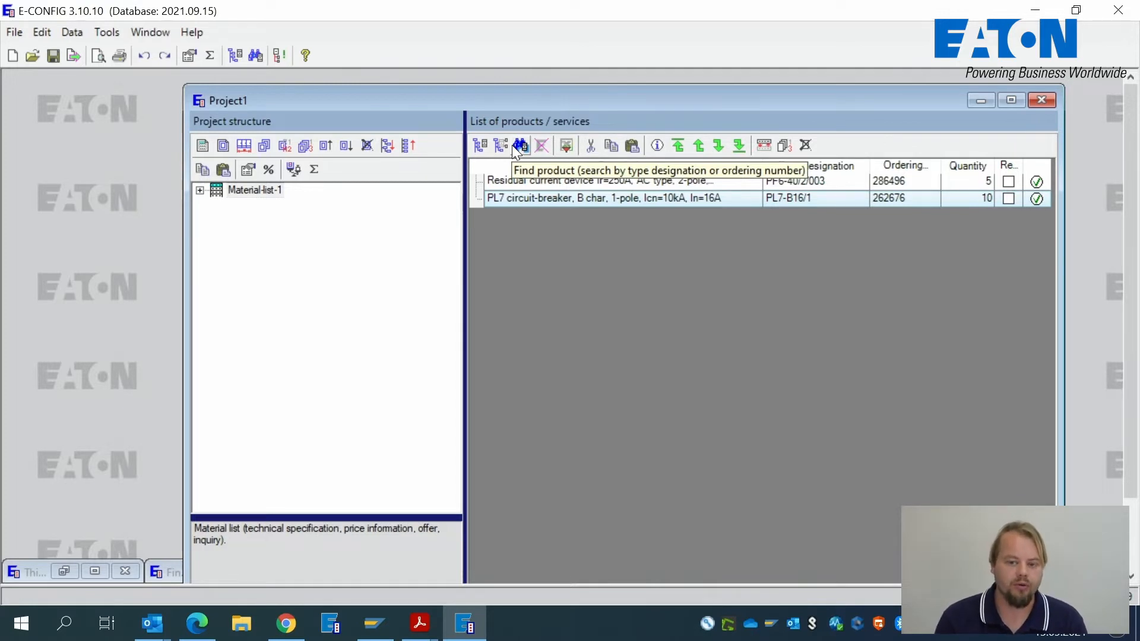
- Open the third-party product database for Material-list-1 and restore its minimized window
left_click(70, 33)
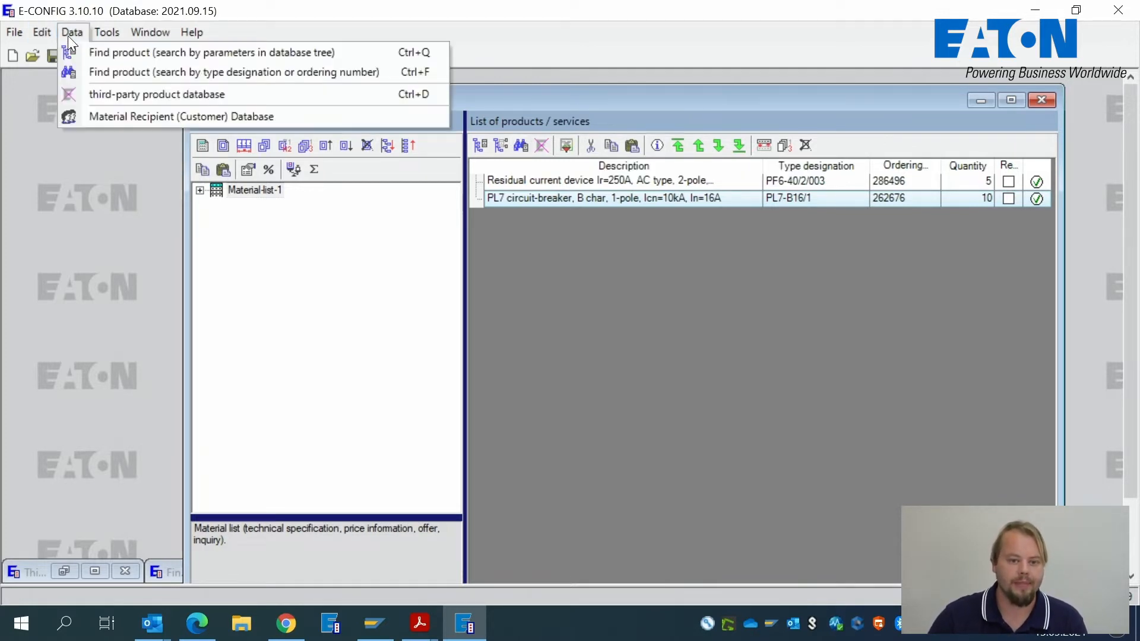
left_click(163, 98)
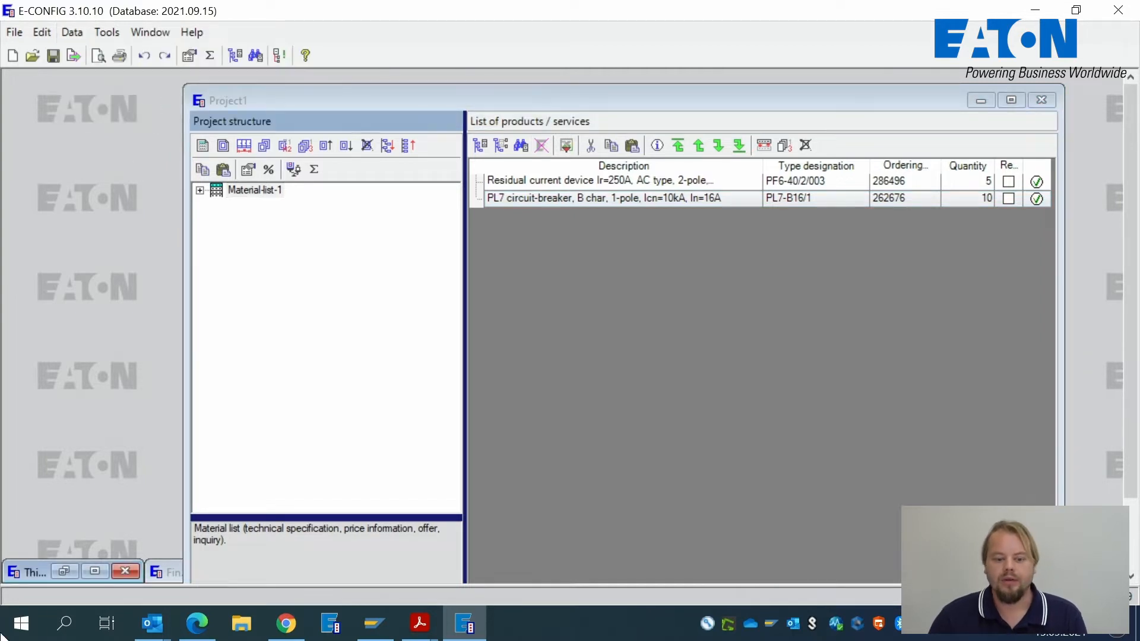
left_click(63, 568)
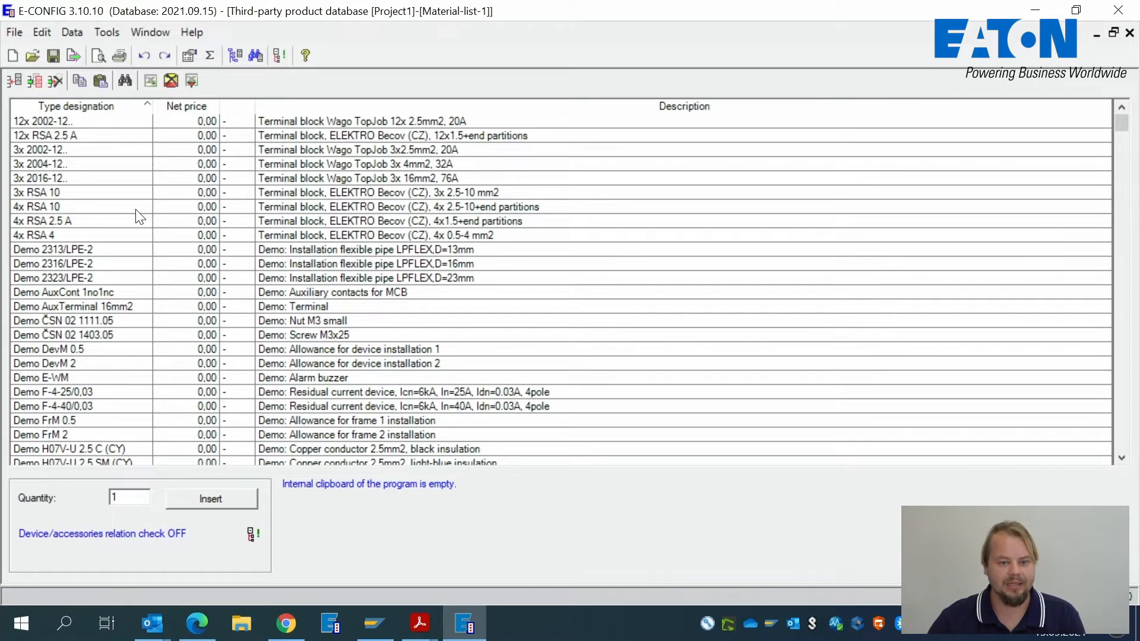
- Start a new product in the third-party database and enter the description "terminal block phoenix"
left_click(14, 81)
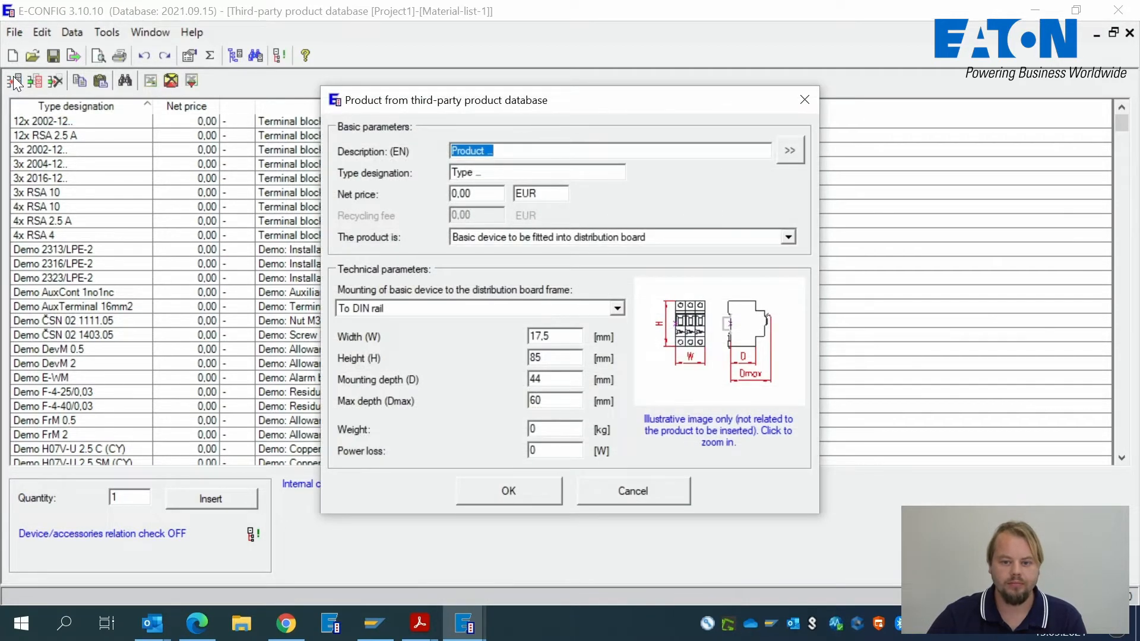
left_click_drag(525, 104, 465, 86)
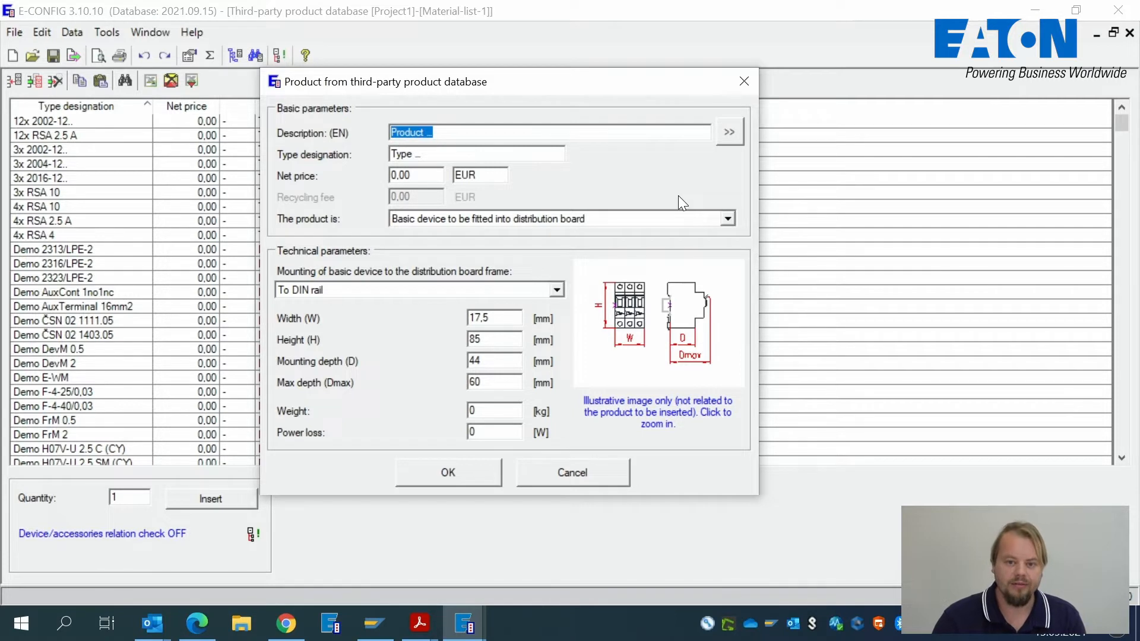
type("terminal block")
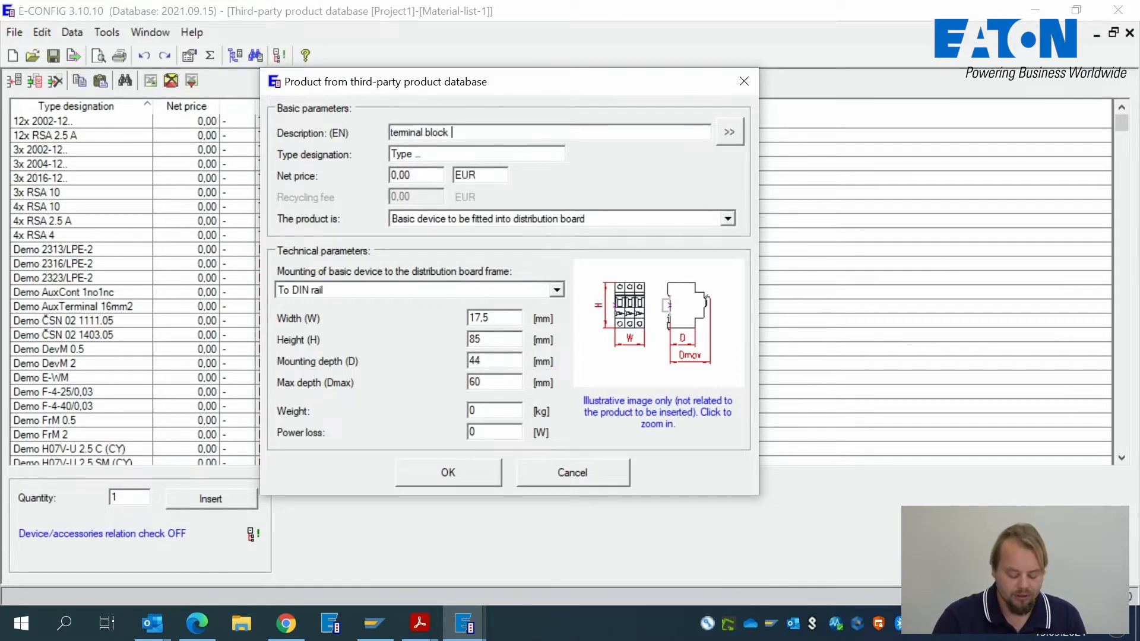
type(" phonex")
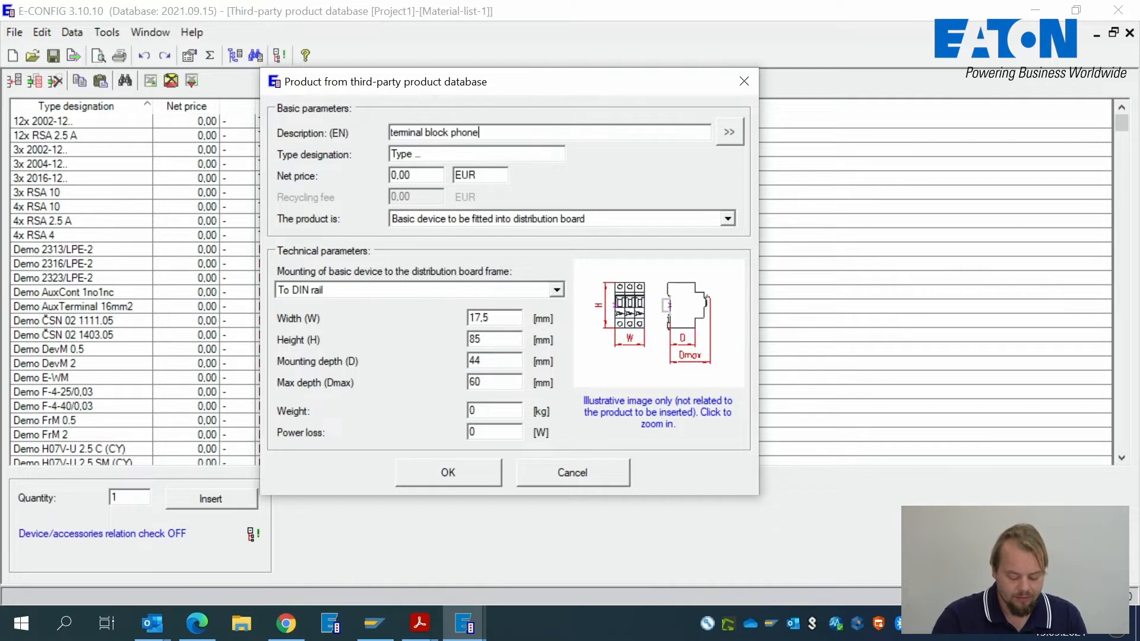
key("BackSpace")
key("BackSpace")
key("BackSpace")
type("enix")
- Enter the type designation 123564dfsdf and set the net price to 10.00 EUR for the new product
left_click_drag(428, 155, 181, 154)
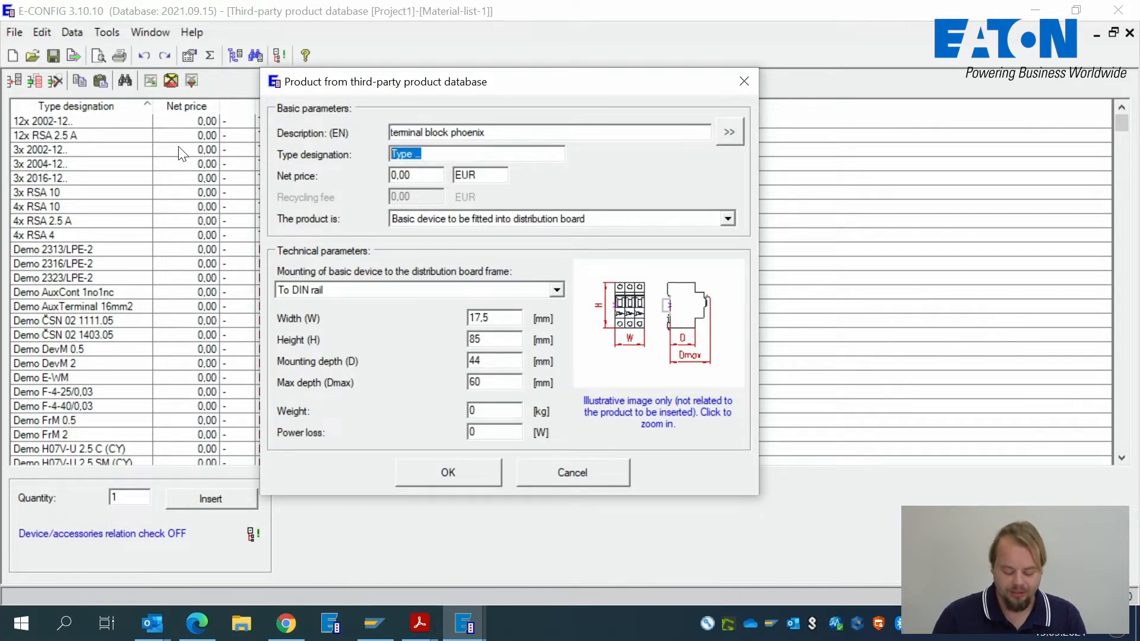
type("12356")
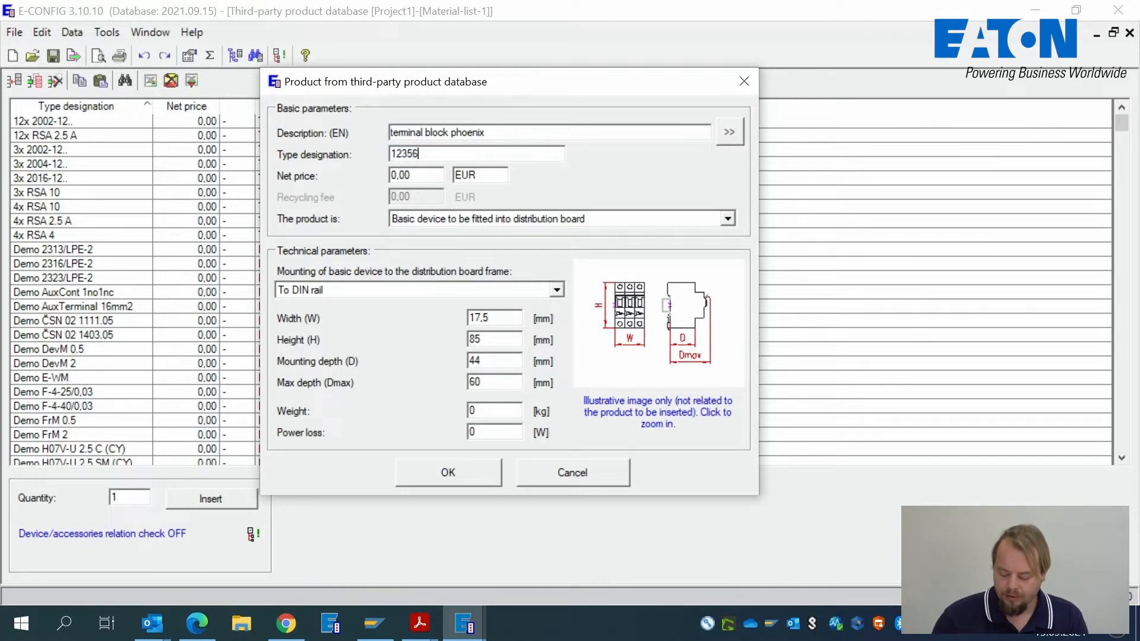
type("4dfsdf")
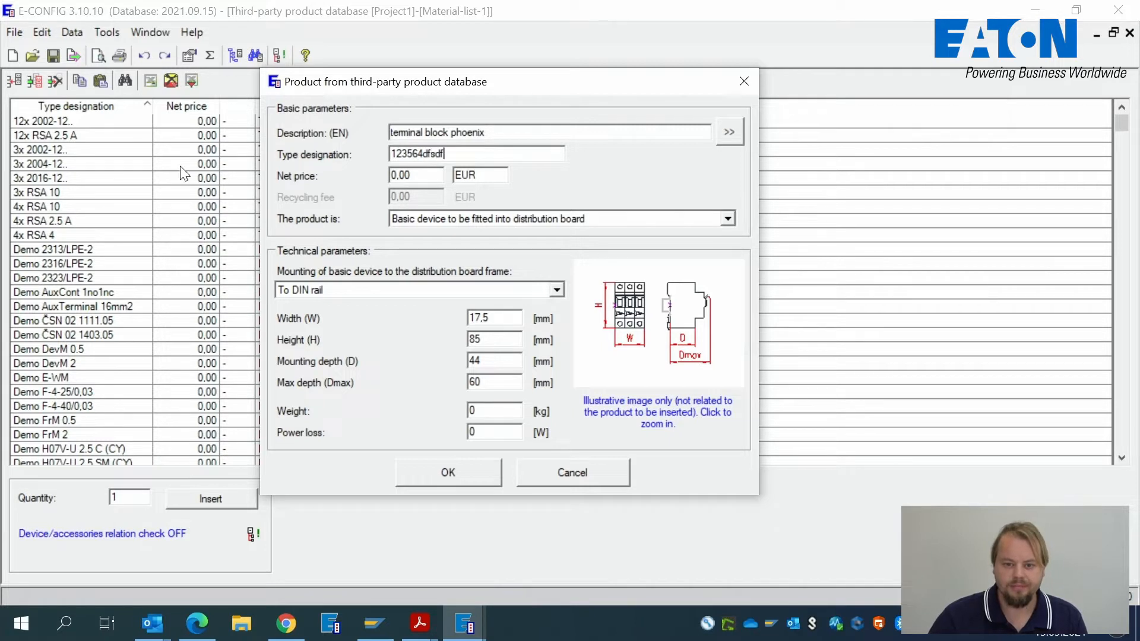
left_click_drag(401, 173, 352, 167)
type("10")
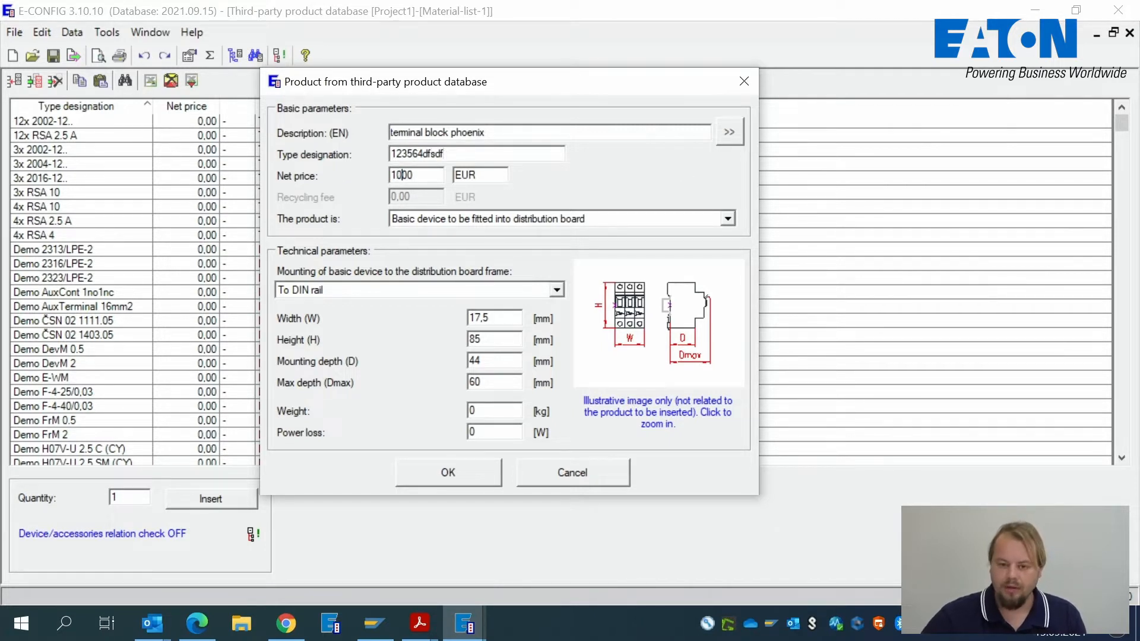
type(".")
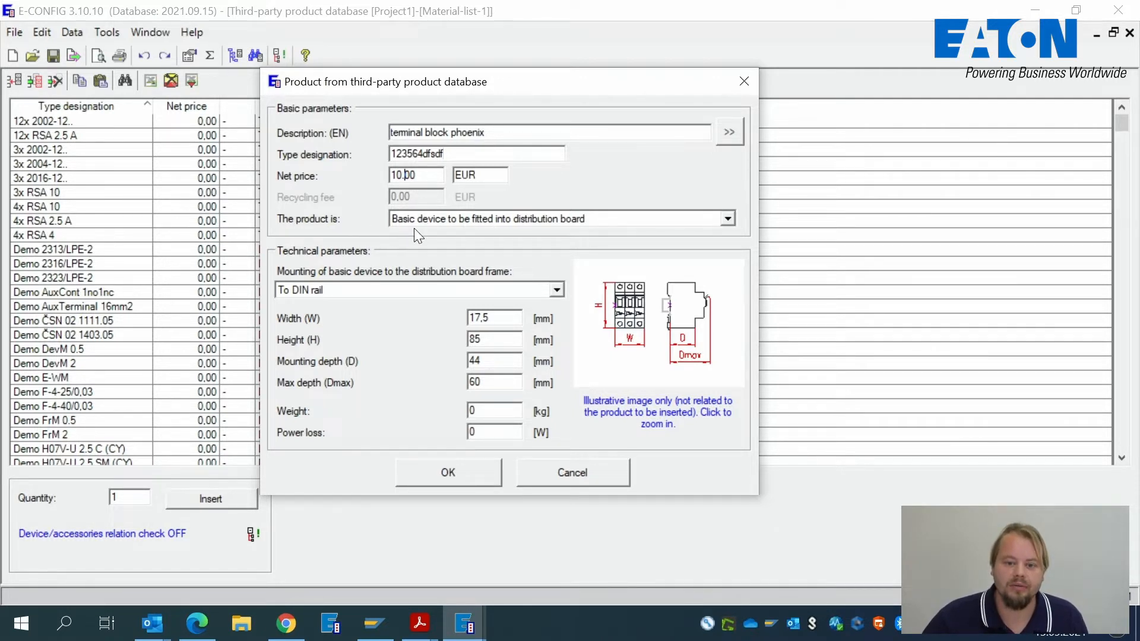
- Classify the product as a basic device to be fitted into distribution board, with mounting to DIN rail
left_click(473, 219)
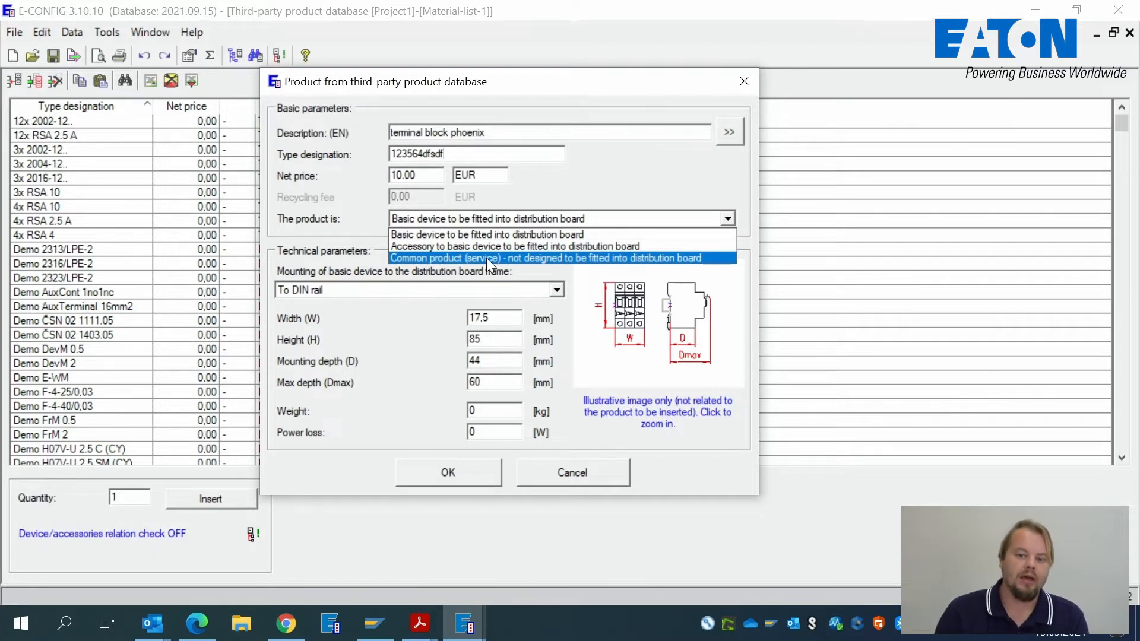
left_click(486, 258)
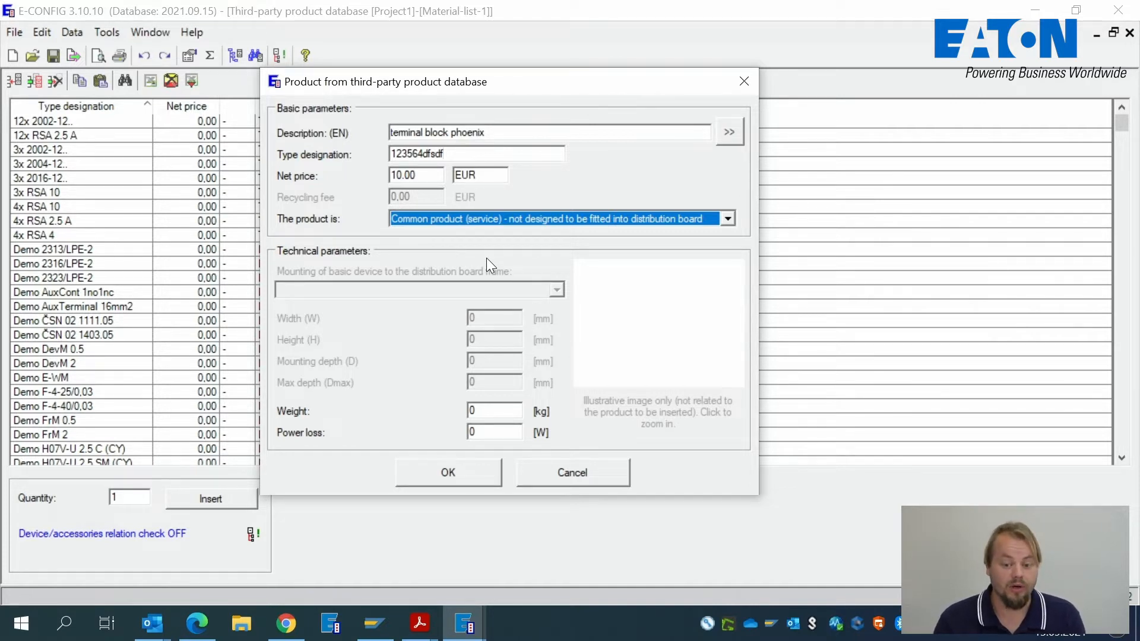
left_click(481, 221)
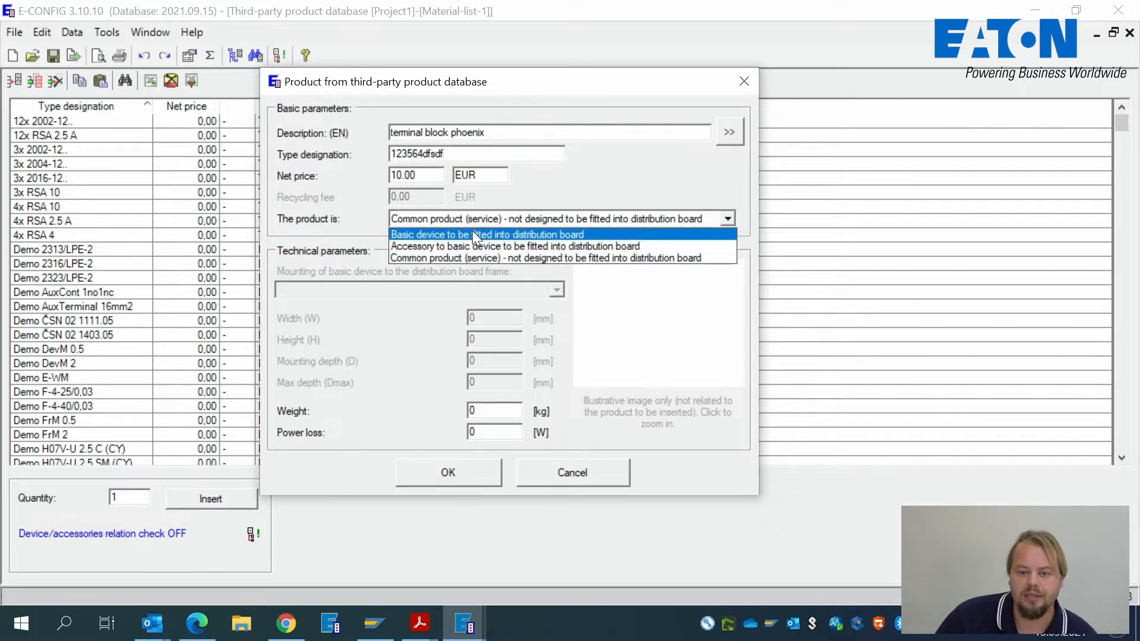
left_click(473, 235)
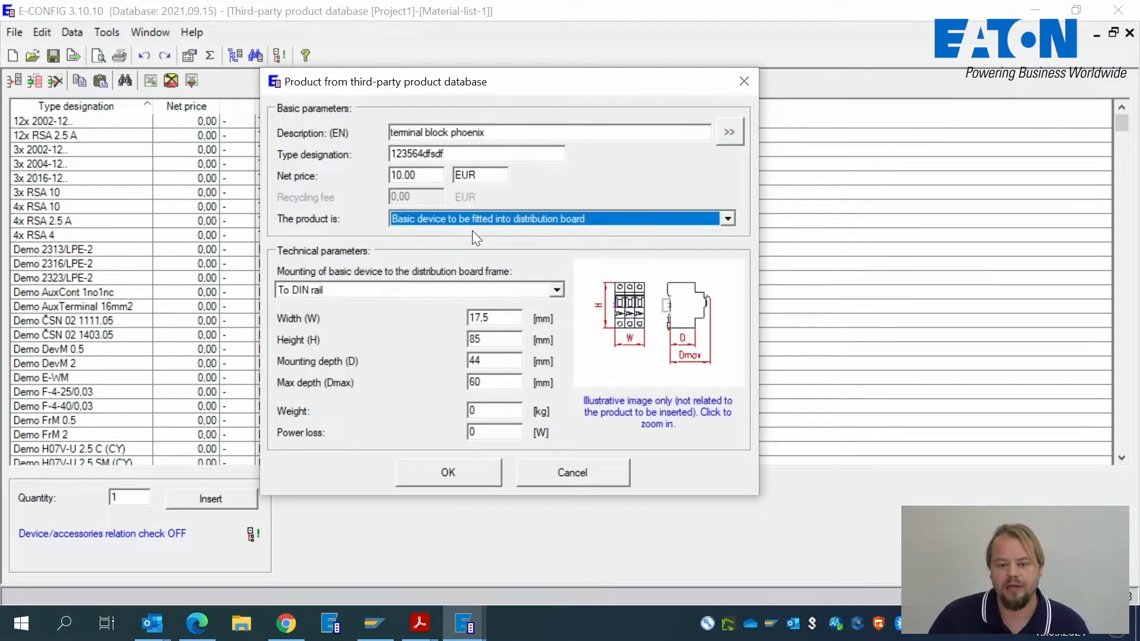
left_click(425, 293)
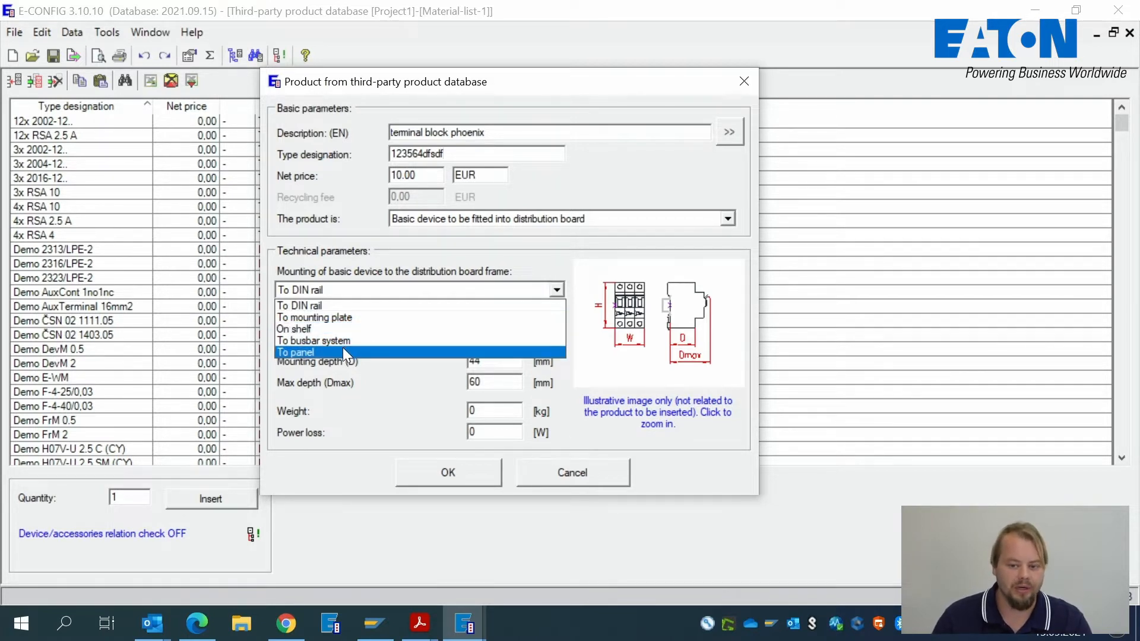
left_click(398, 307)
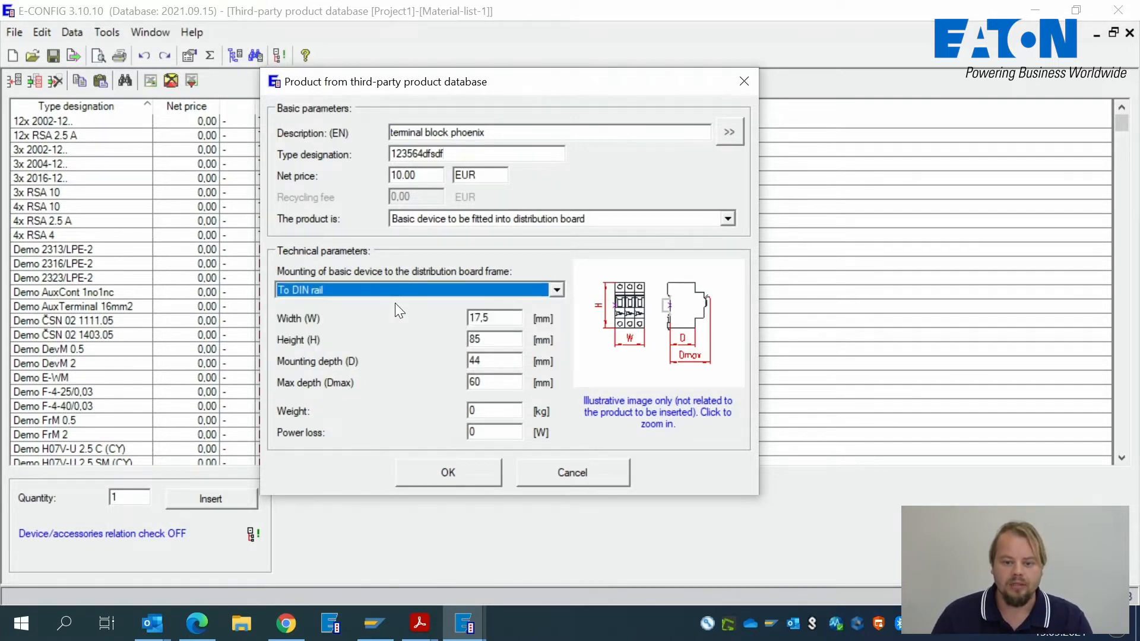
- Set the product's weight to 0.1 kg and power loss to 1 W, and save it to the database
left_click(499, 315)
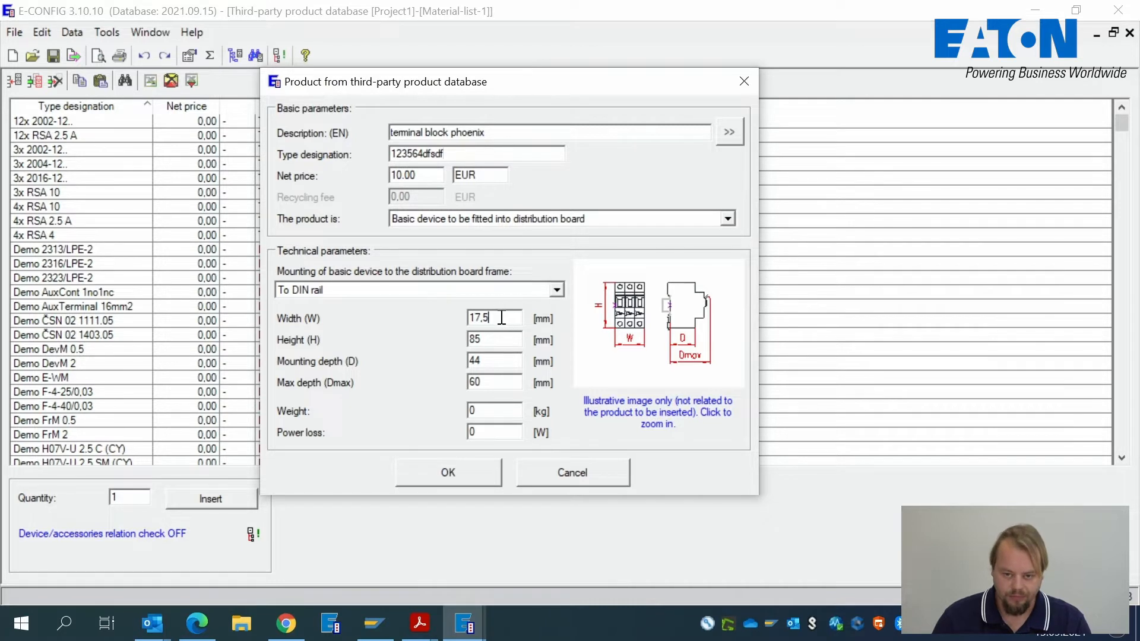
left_click_drag(502, 319, 461, 320)
left_click(492, 319)
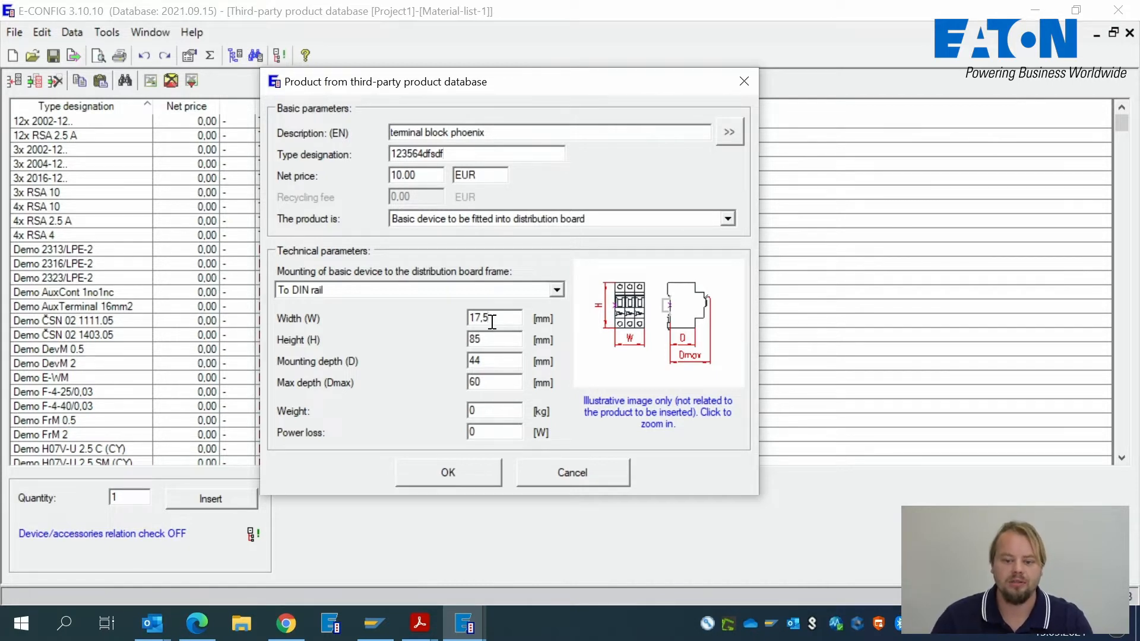
double_click(480, 411)
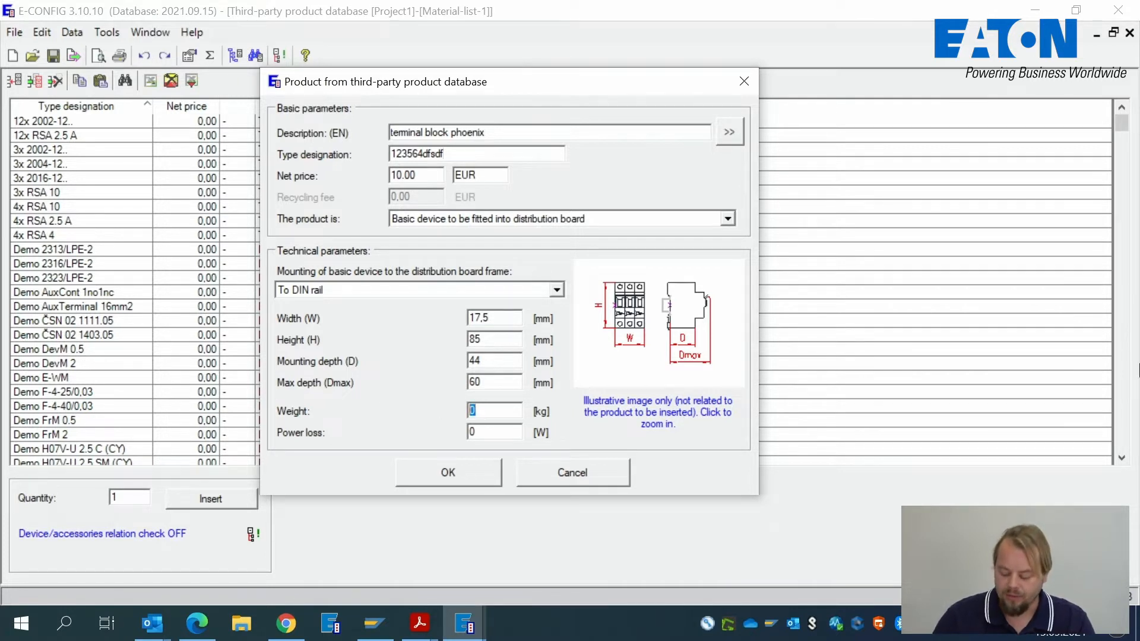
type("0.1")
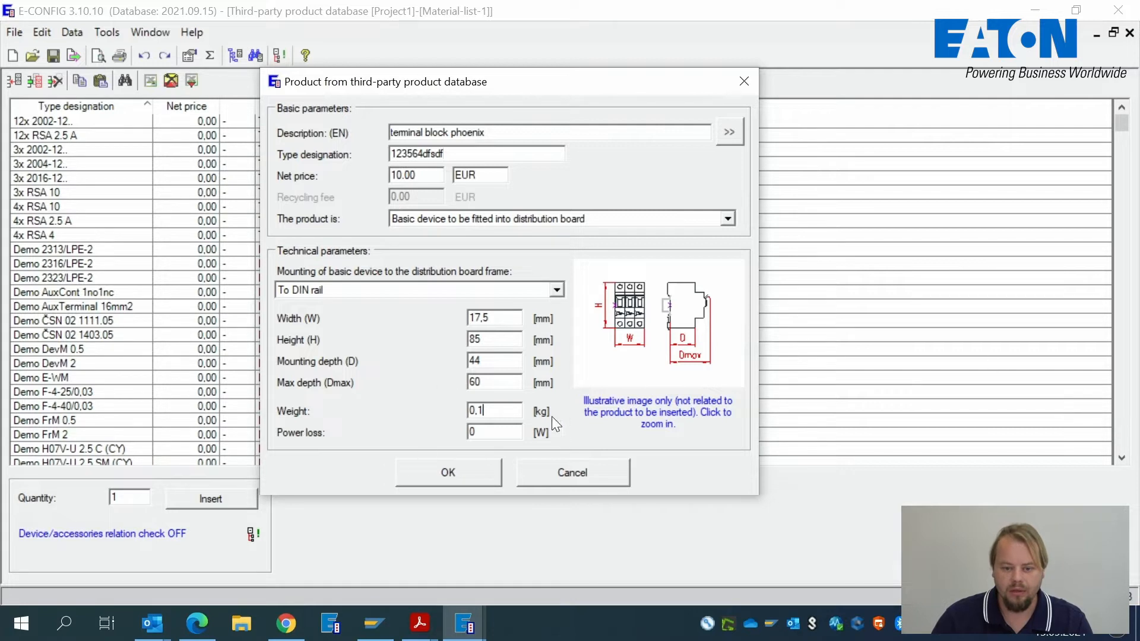
double_click(479, 432)
type("1")
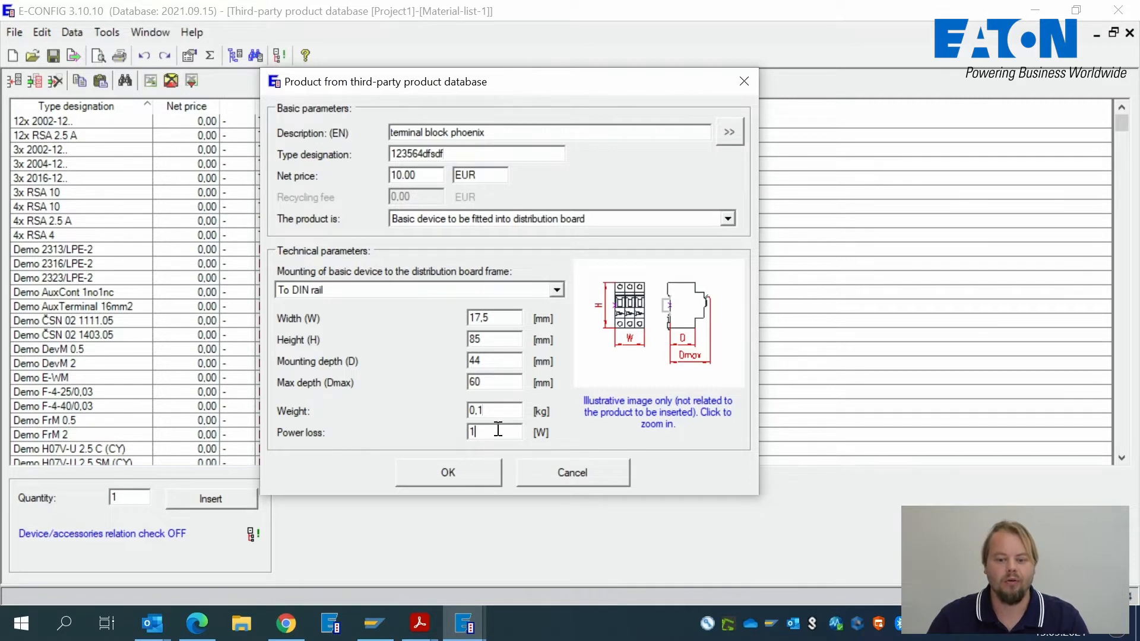
left_click(455, 469)
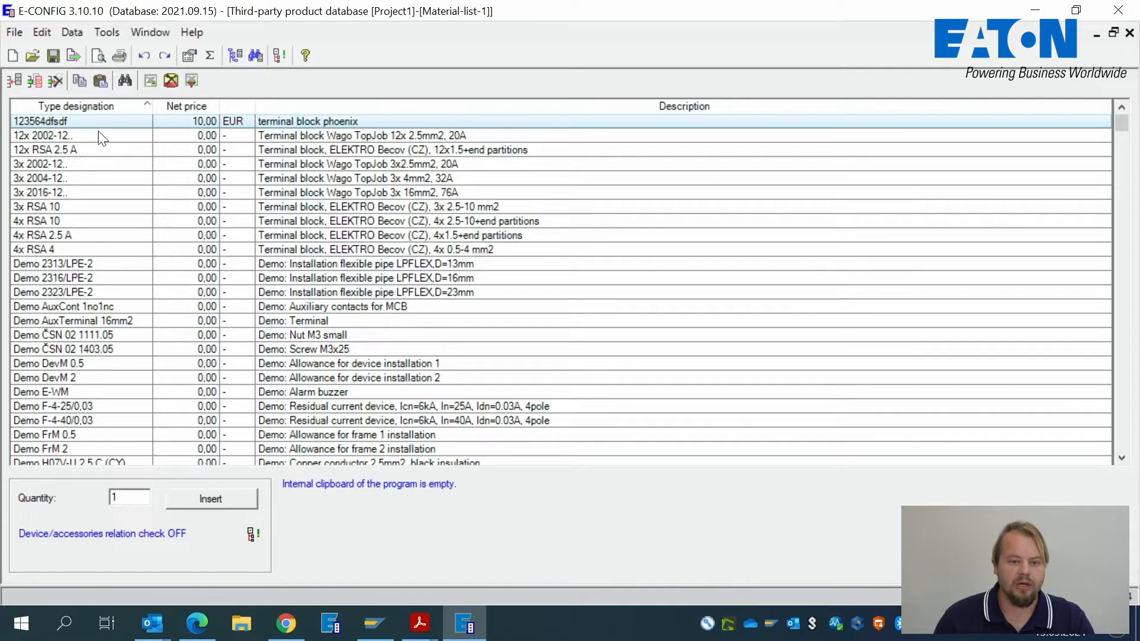
- Review the parameters of the "terminal block phoenix" product and close the third-party product database
left_click(33, 81)
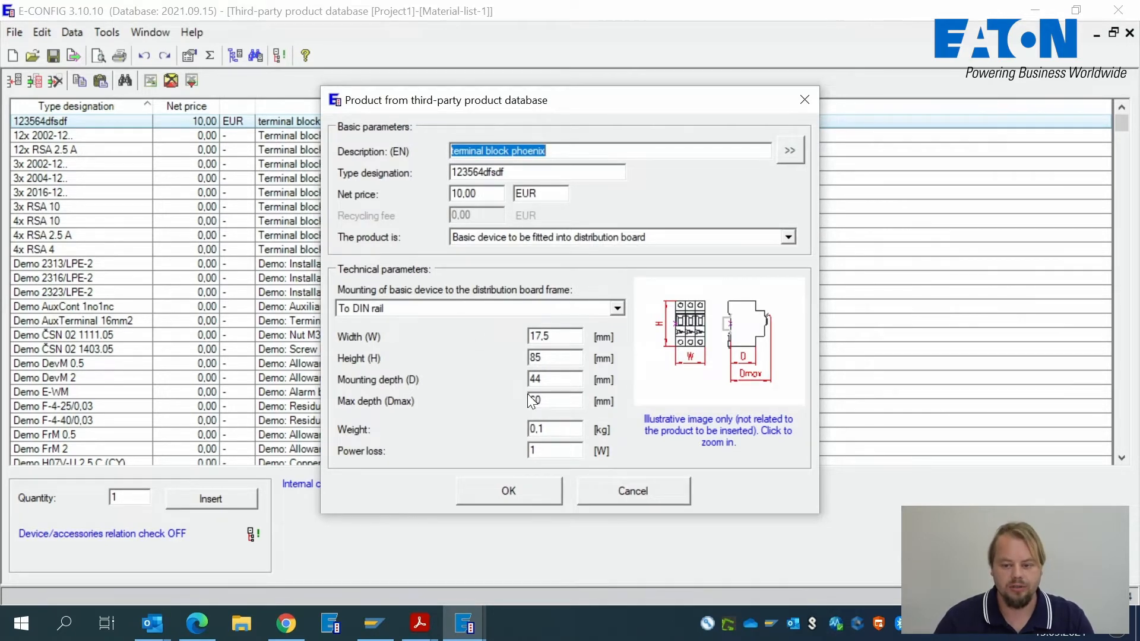
left_click(521, 494)
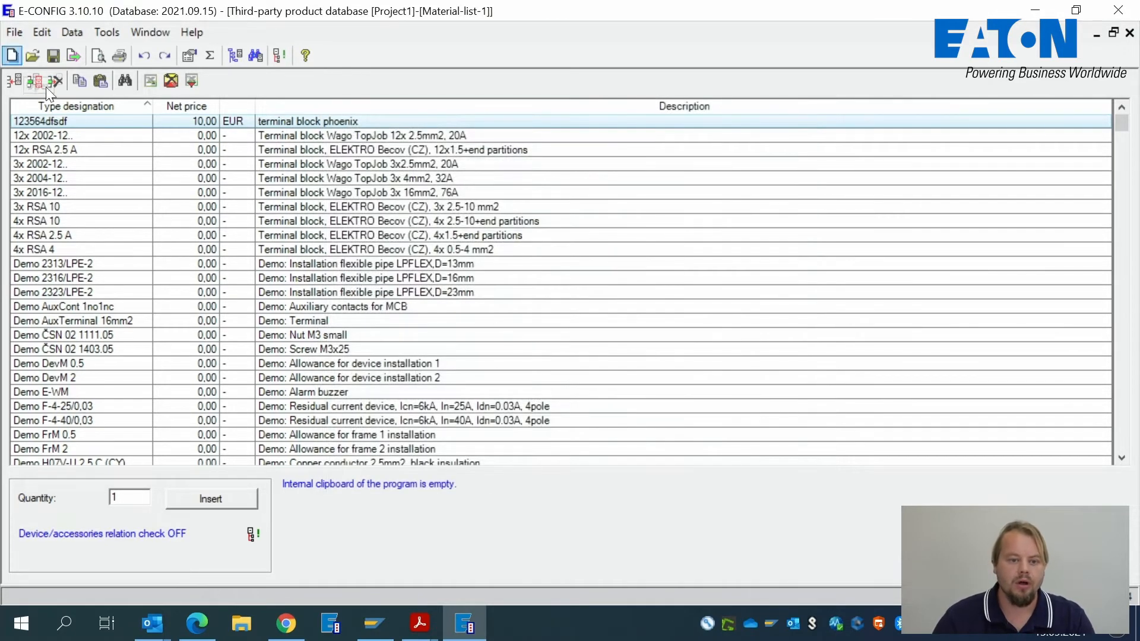
left_click(101, 139)
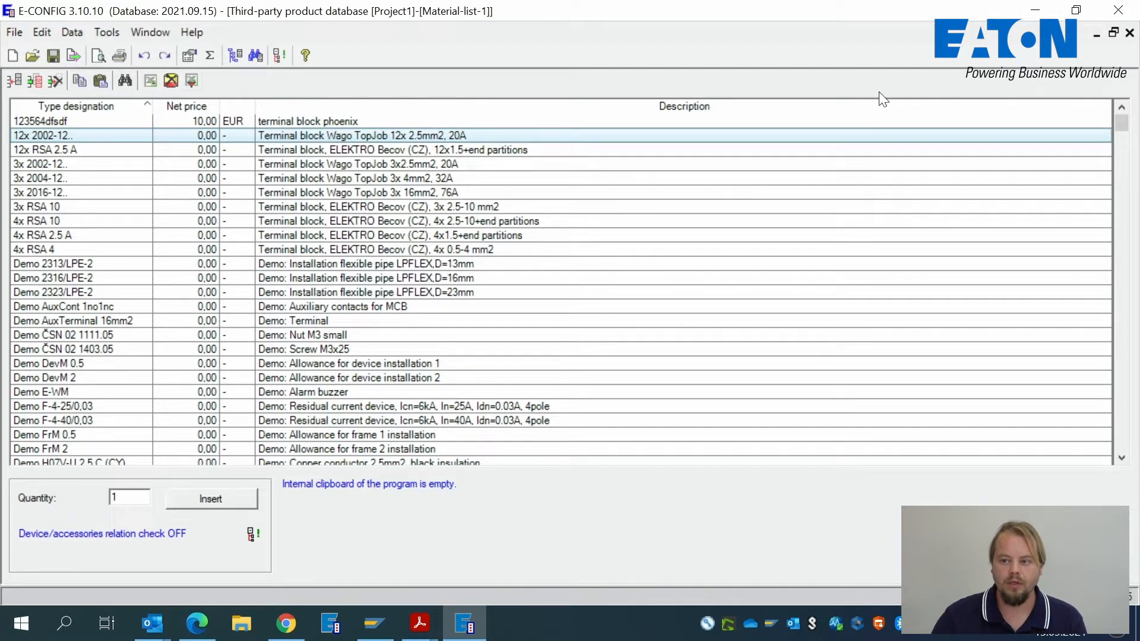
left_click(1113, 33)
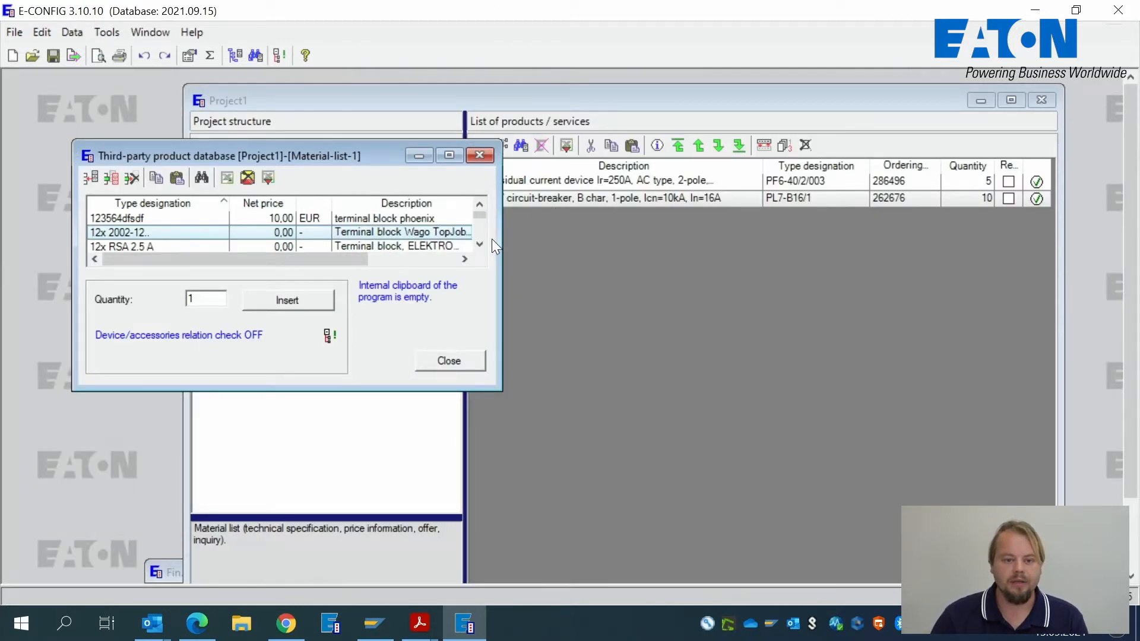
left_click(478, 155)
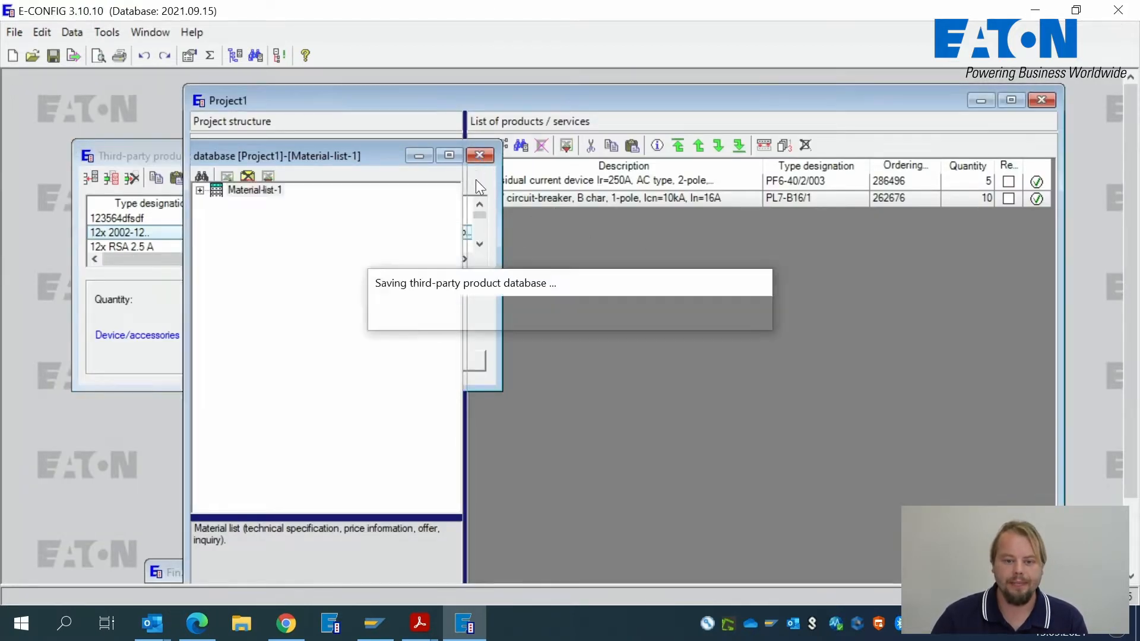
- Open the Material Recipient (Customer) Database and enlarge its window to show all customer columns
left_click(63, 31)
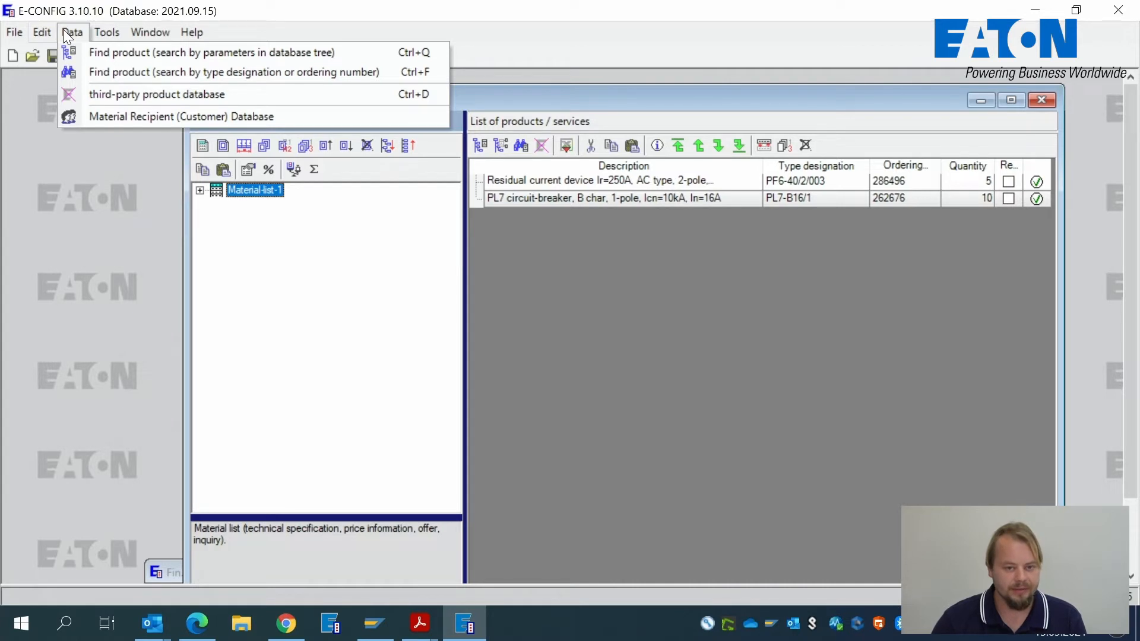
left_click(146, 117)
left_click_drag(283, 114, 445, 99)
left_click_drag(1056, 326, 1074, 497)
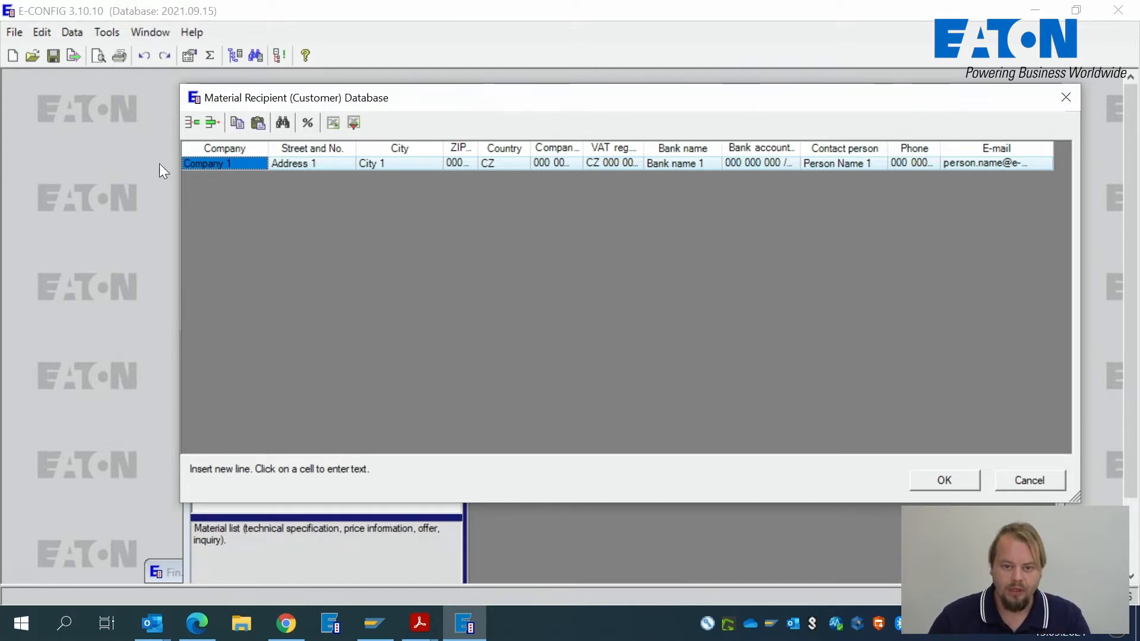
- Add a customer line for the company Eaton, fill in its street and city, and save the customer database
left_click(190, 123)
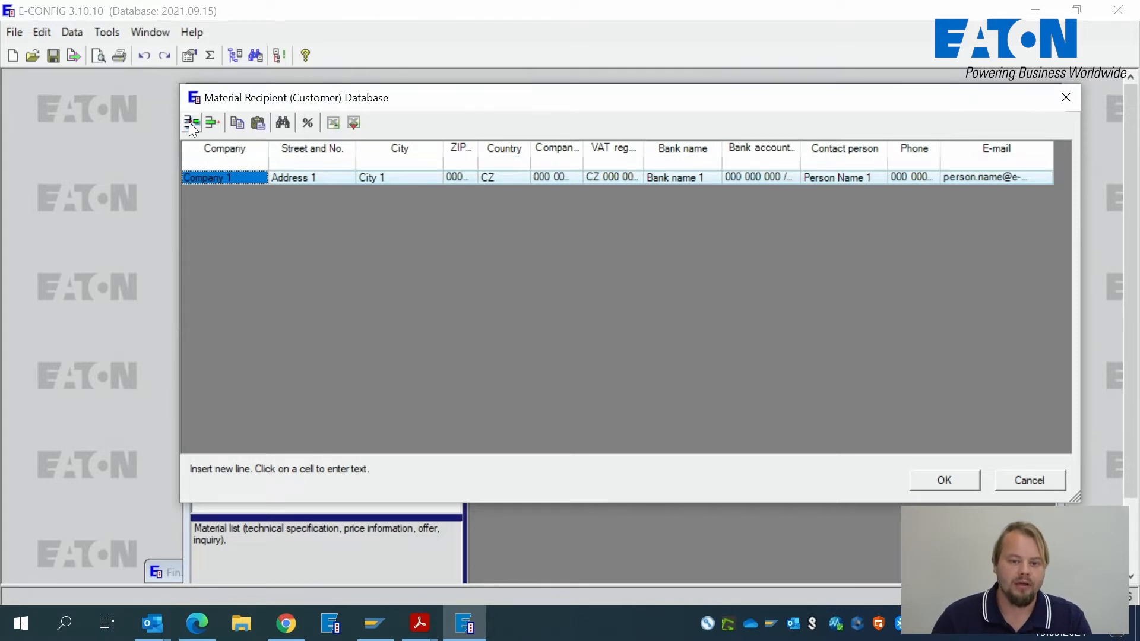
left_click(226, 163)
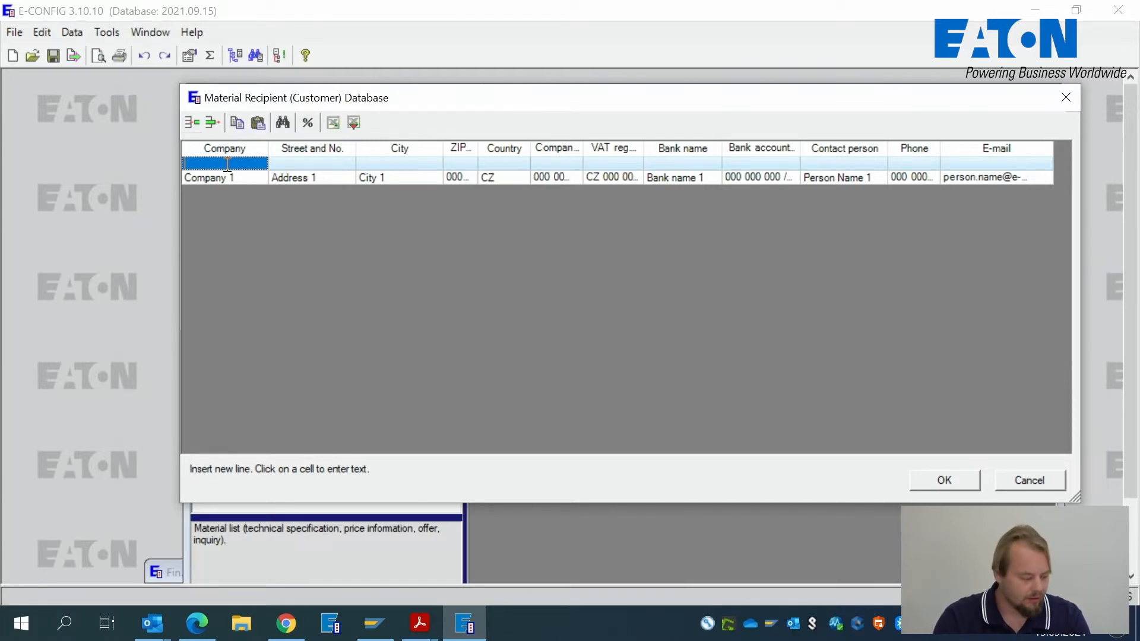
type("Eaton")
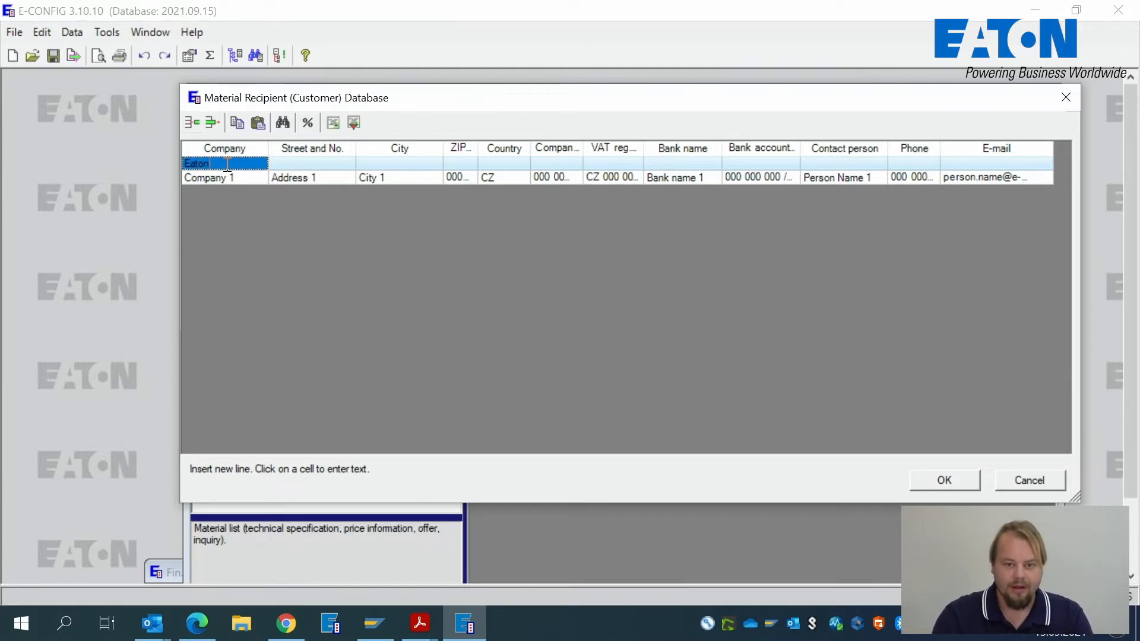
left_click(307, 162)
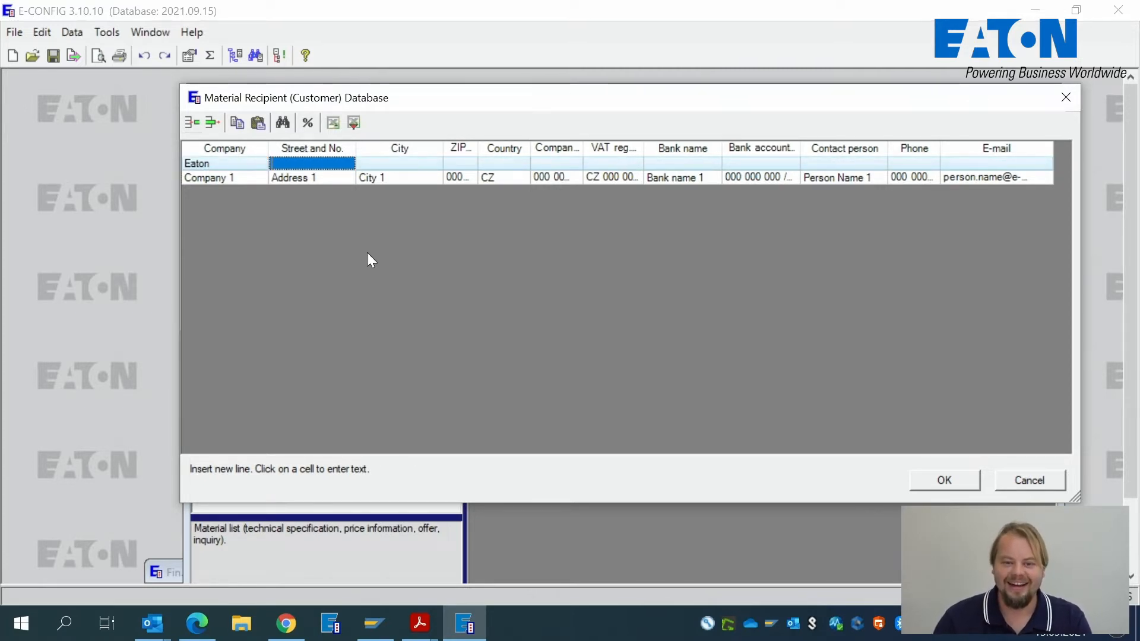
type("Komárovská")
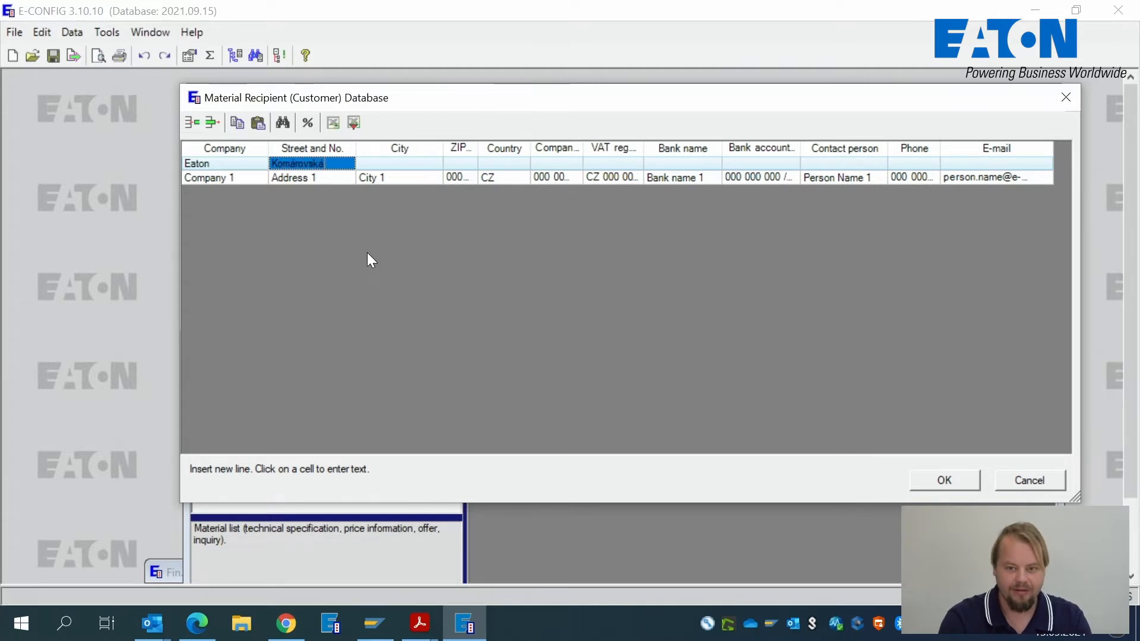
key("Tab")
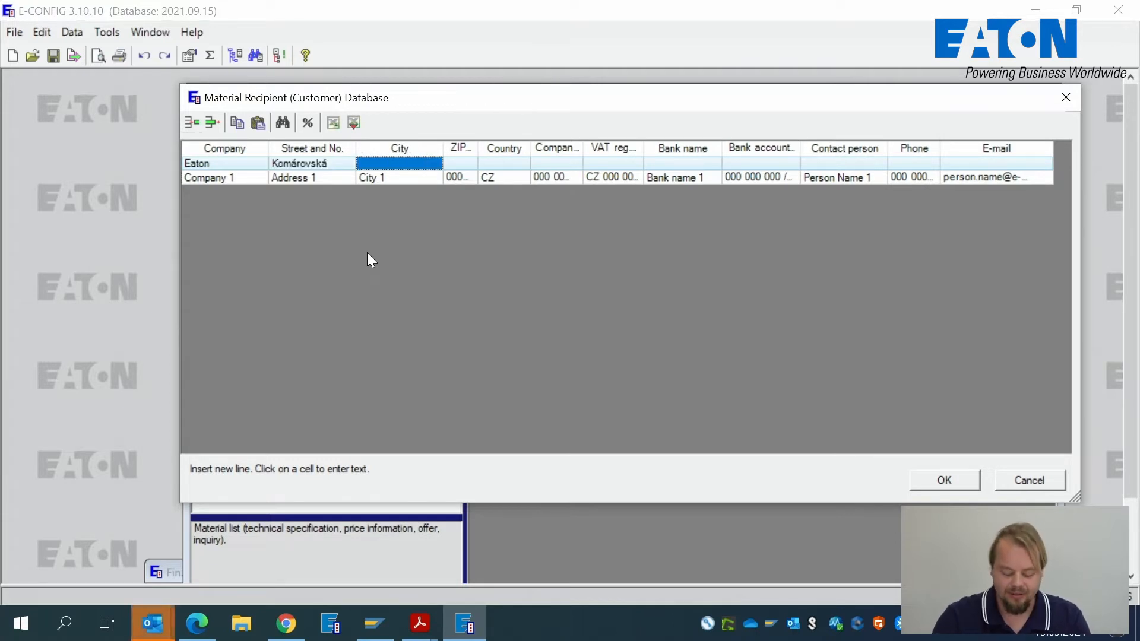
type("Prague")
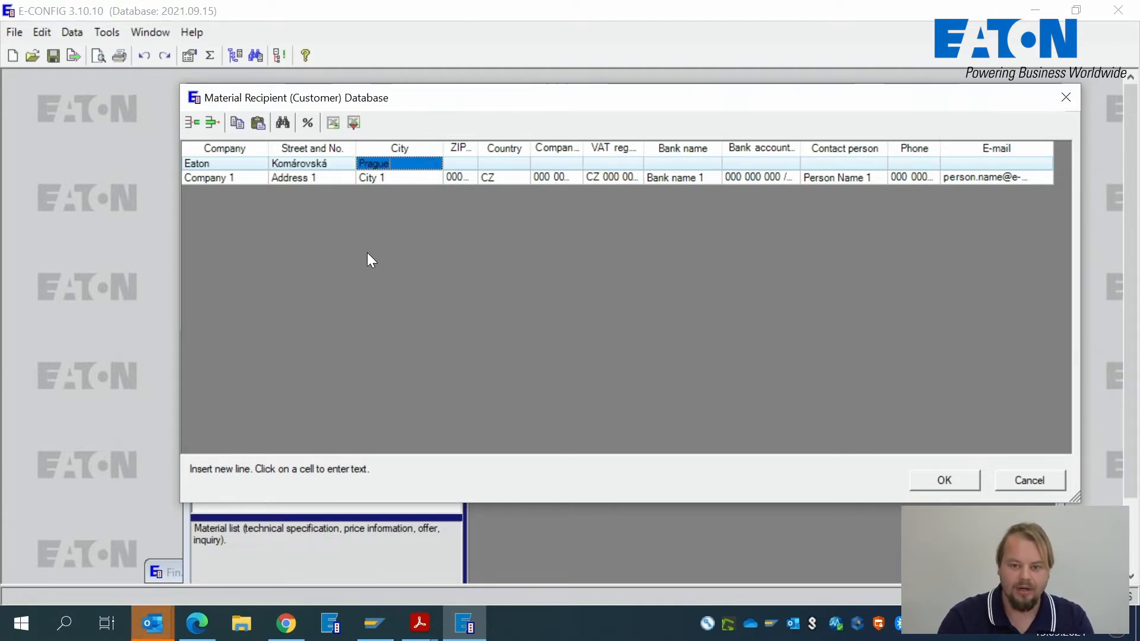
key("Tab")
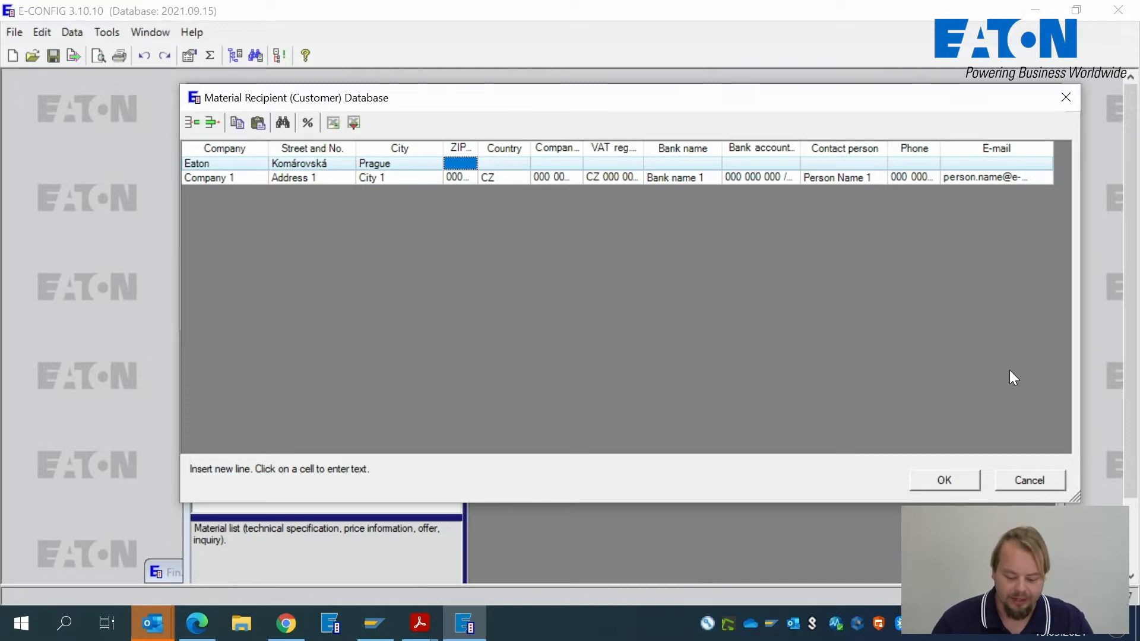
left_click(944, 480)
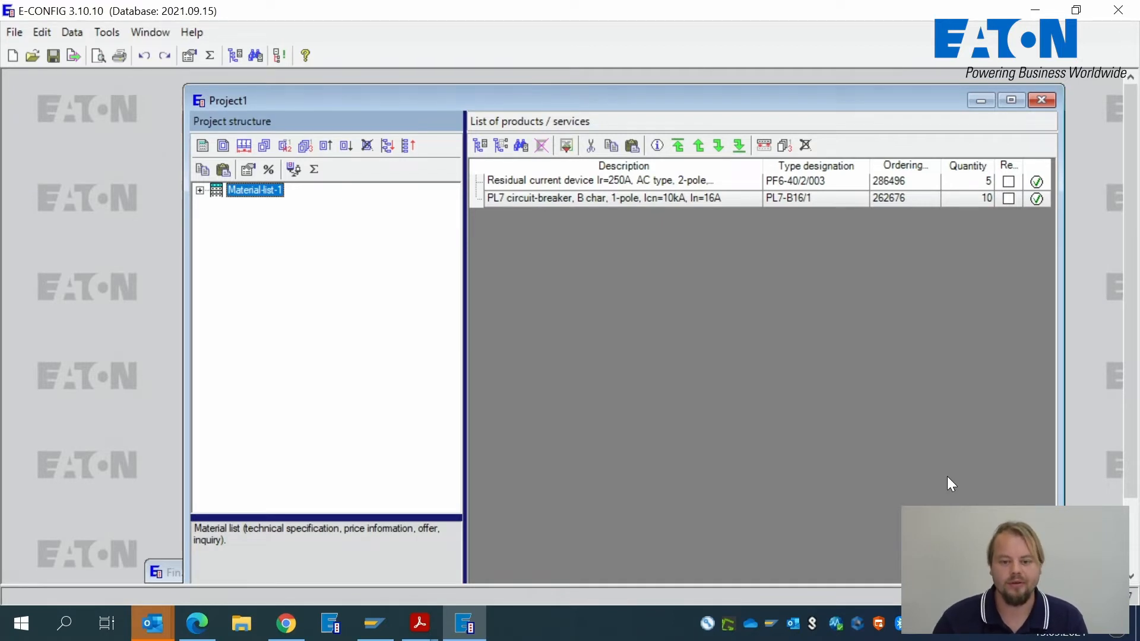
left_click_drag(433, 97, 386, 77)
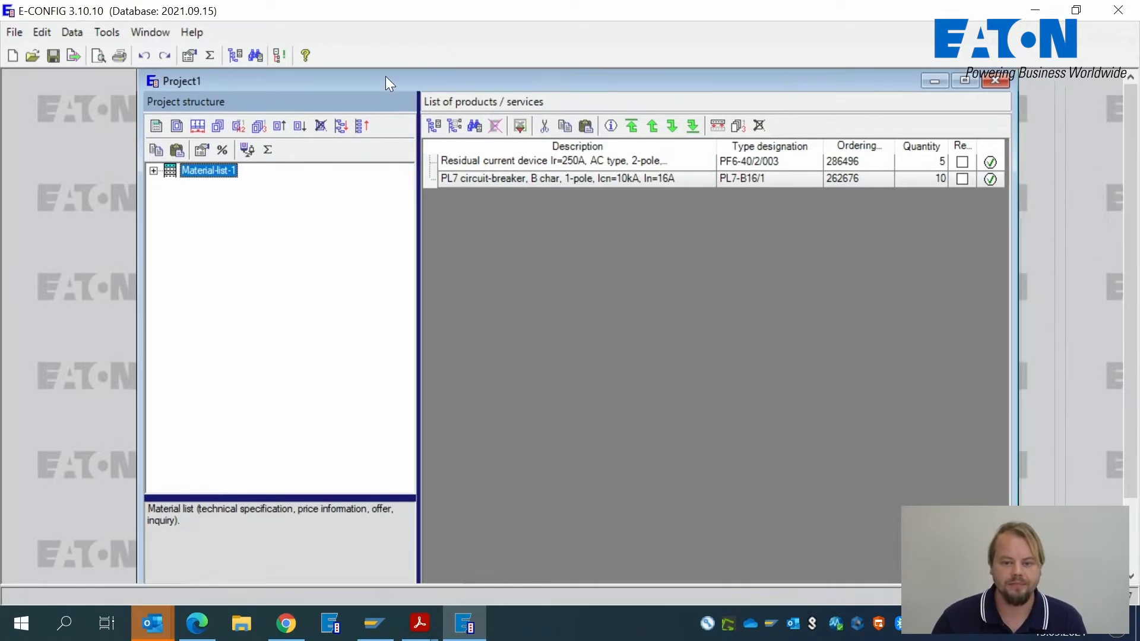
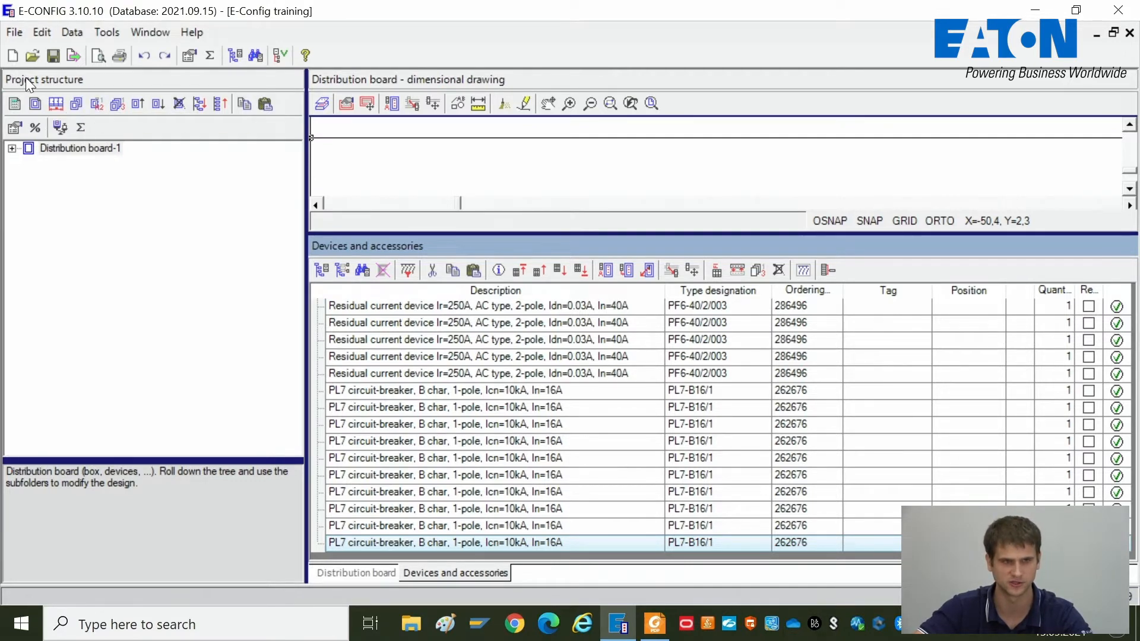
- Add a new material list to the E-Config training project and select it in the project structure
left_click(14, 104)
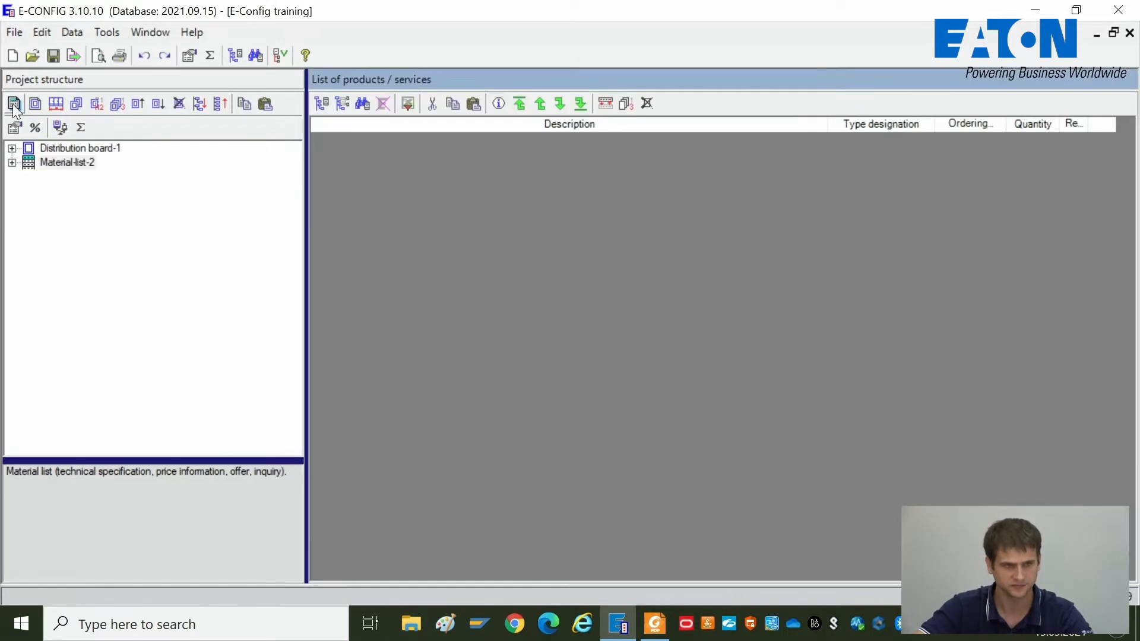
left_click(73, 165)
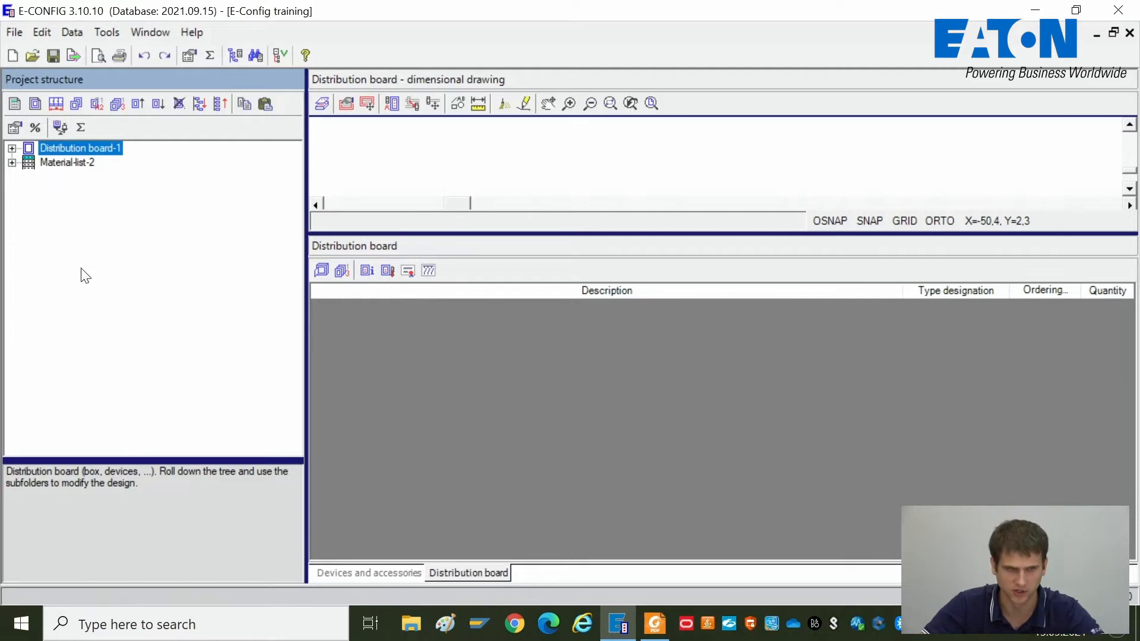
- Show the devices and accessories of Distribution board-1 and enlarge the dimensional drawing area
left_click(390, 576)
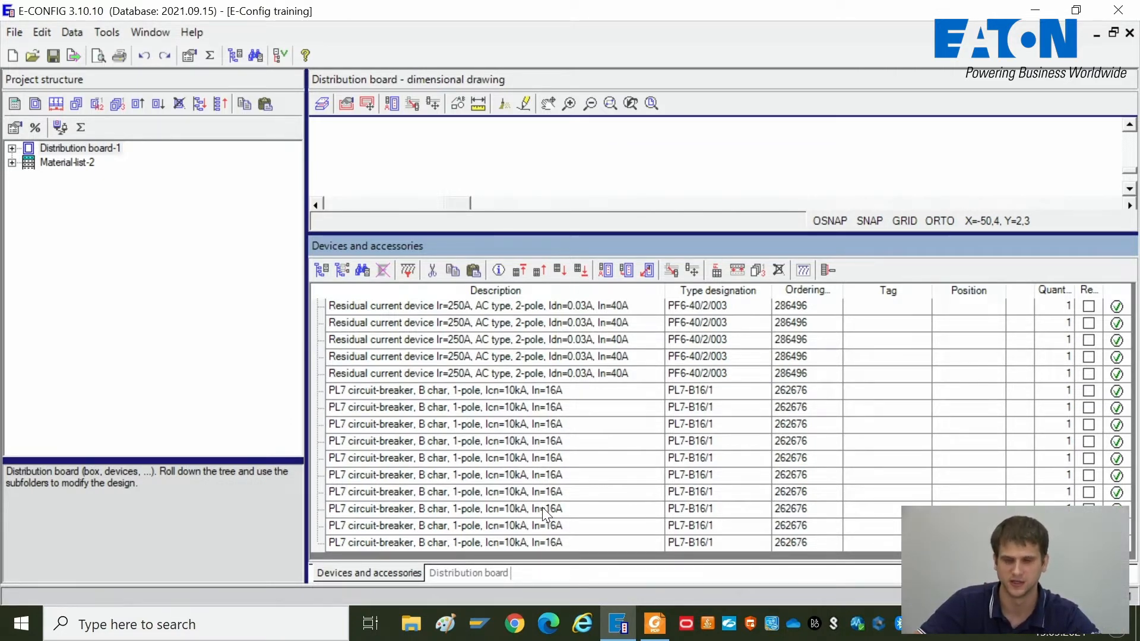
left_click(700, 443)
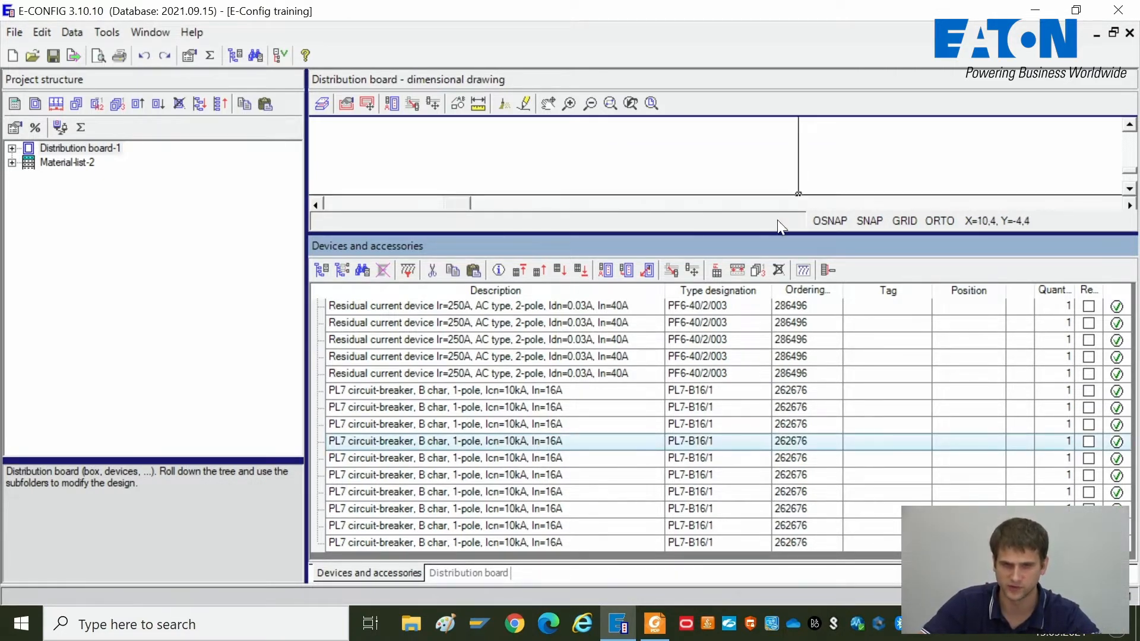
left_click_drag(771, 230, 771, 266)
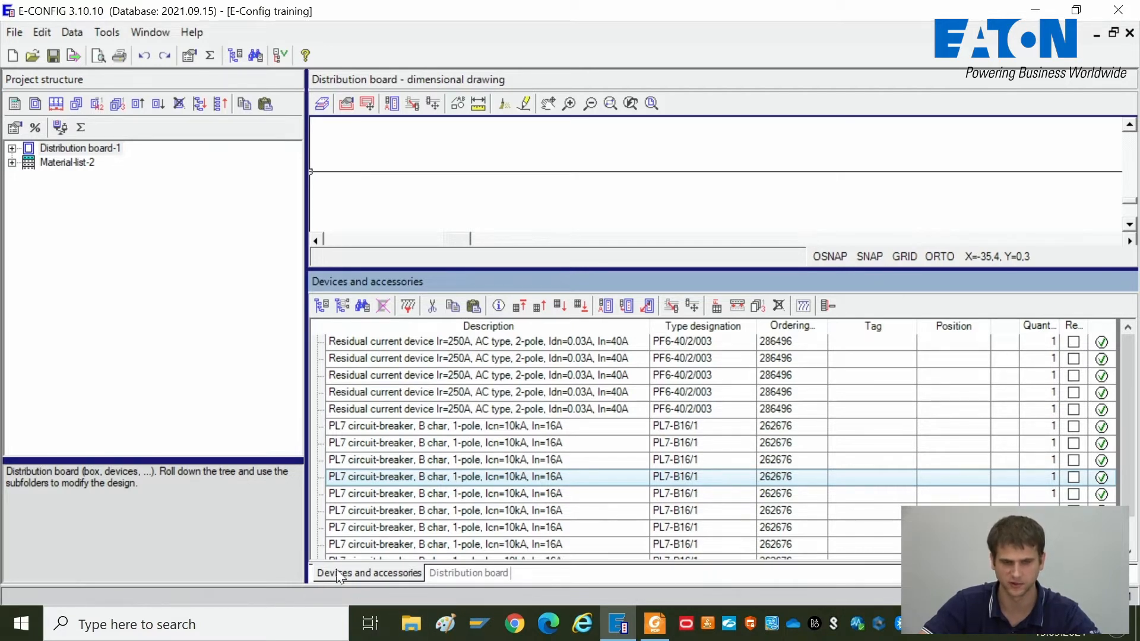
left_click(477, 432)
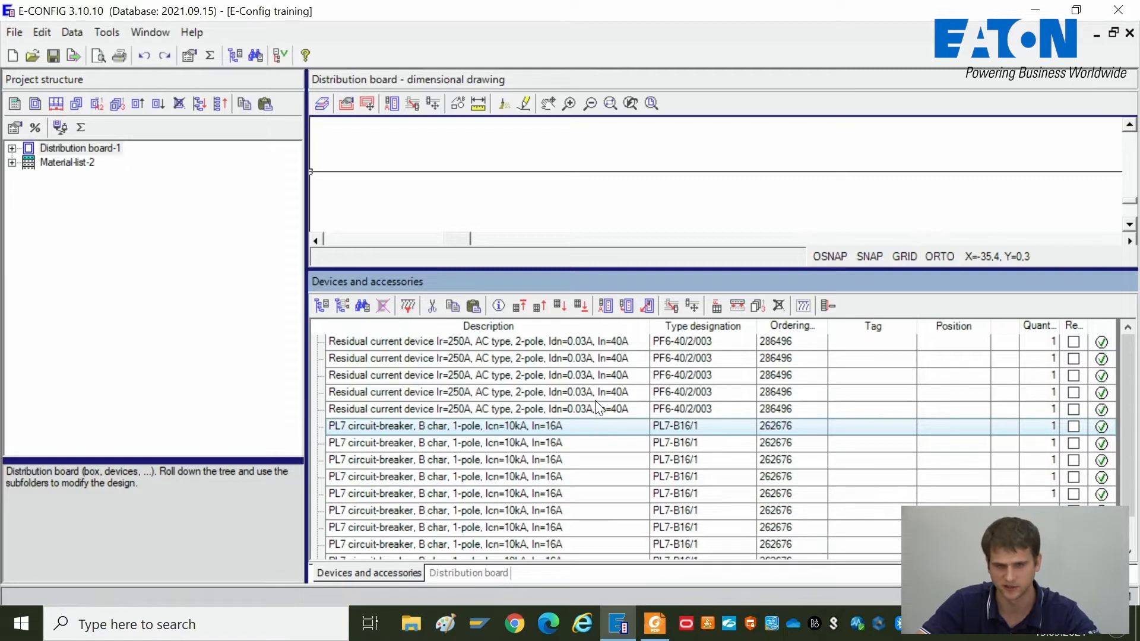
left_click(583, 461)
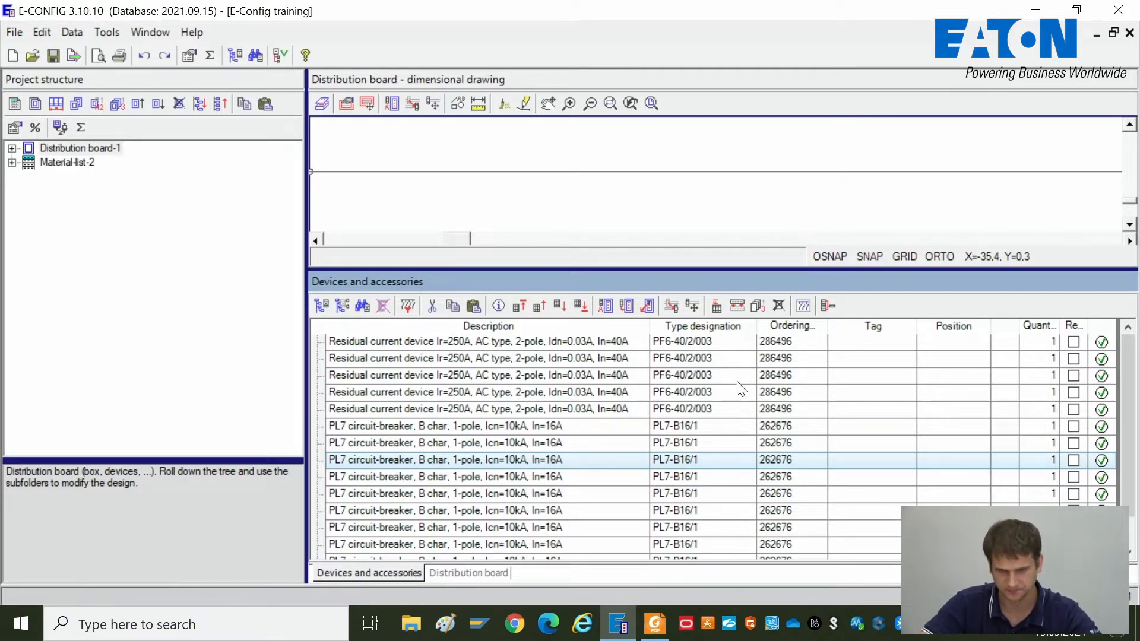
left_click(615, 376)
left_click(615, 360)
left_click(619, 346)
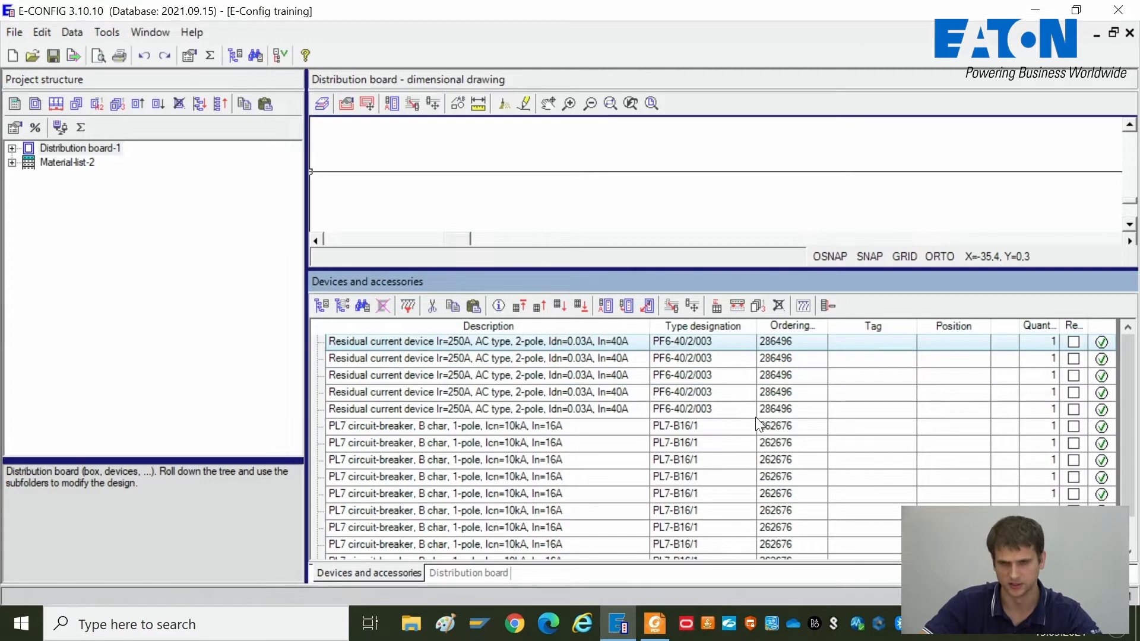
- Group the device list by type designation, look over the groups, and return to the ungrouped list
left_click(836, 305)
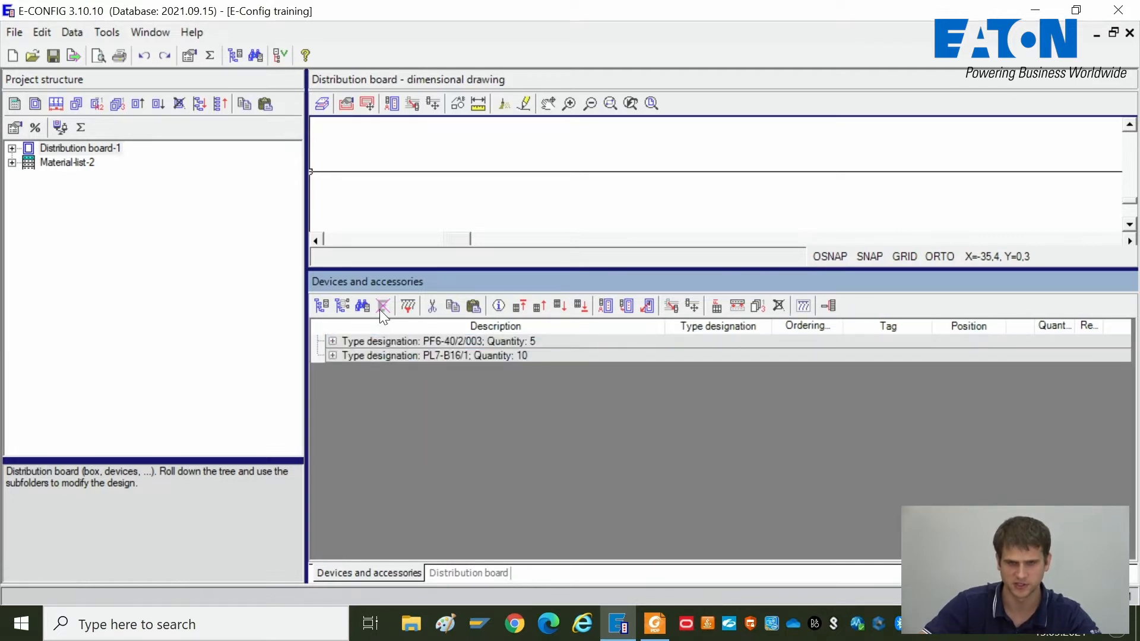
left_click(474, 357)
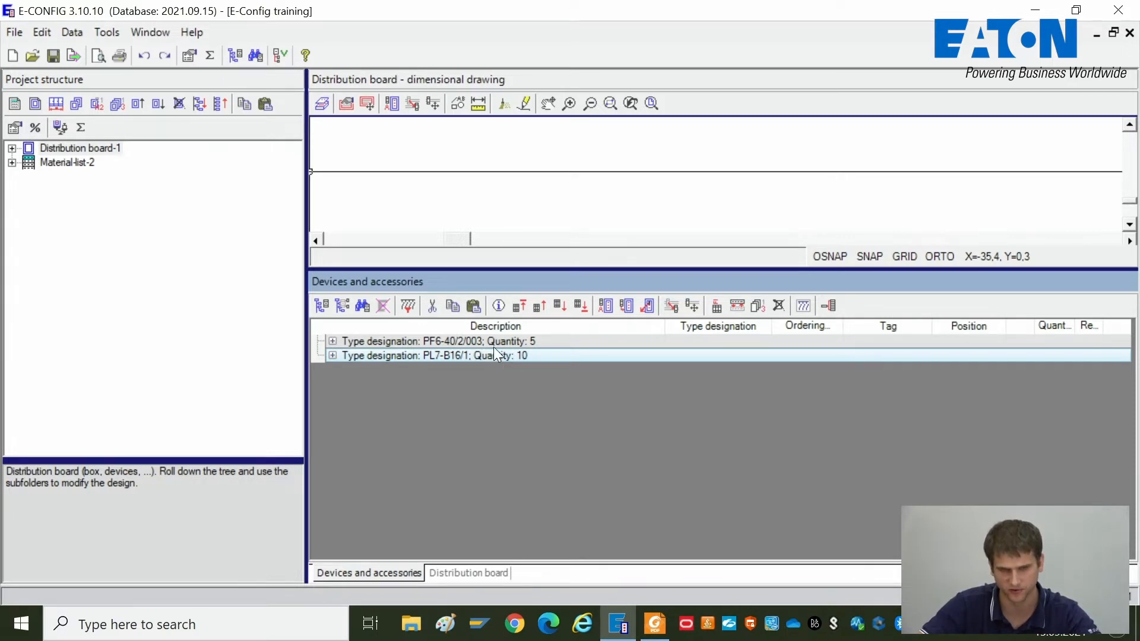
left_click(828, 306)
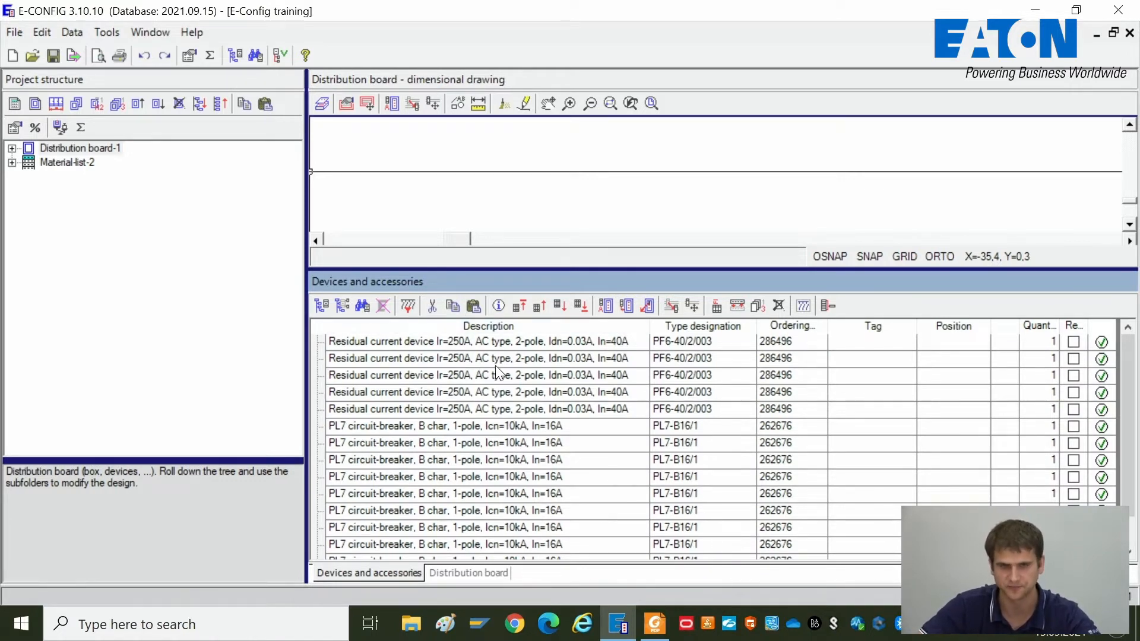
left_click(495, 364)
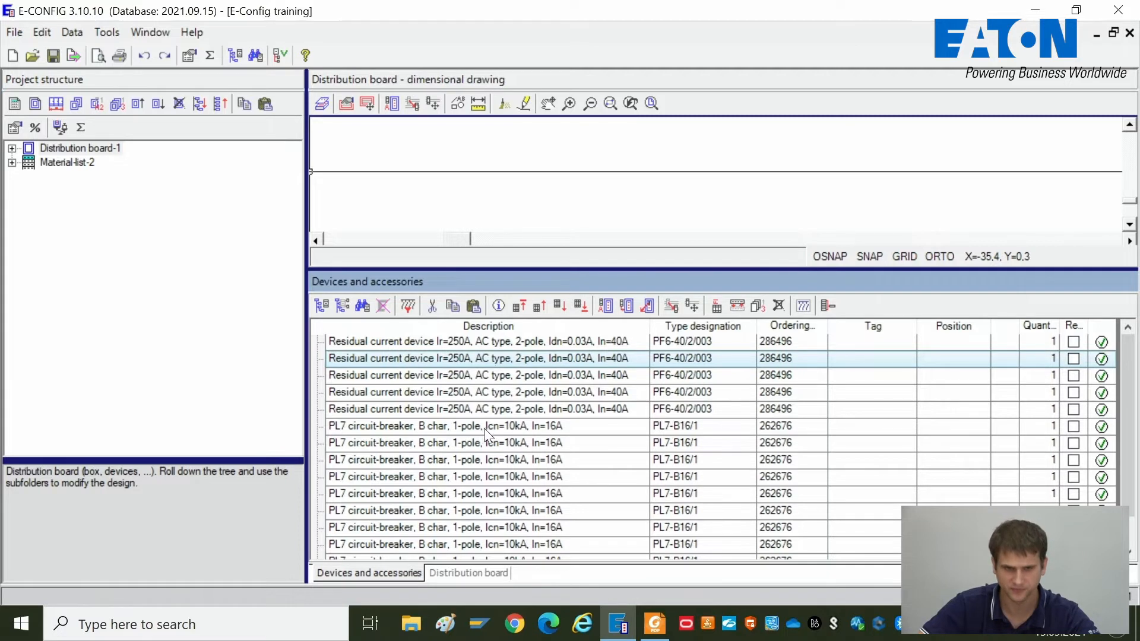
- Delete the five residual current devices and the first five PL7 circuit-breakers together, and undo the deletion
left_click(570, 348)
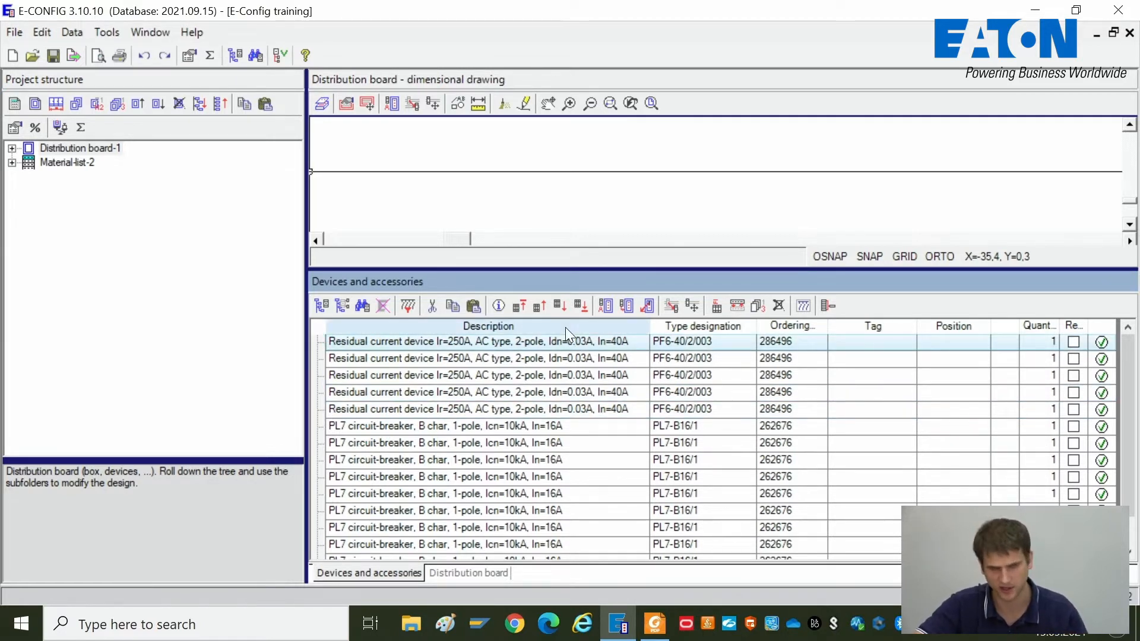
mouse_move(566, 363)
left_mouse_down()
mouse_move(570, 395)
mouse_move(569, 347)
left_mouse_up()
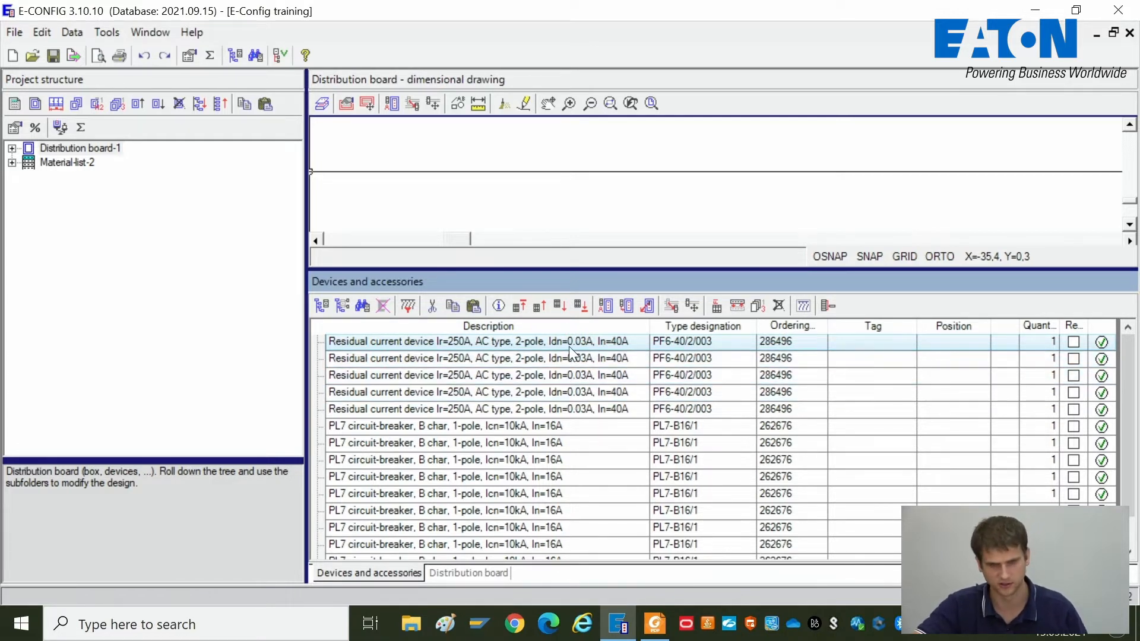
left_click(593, 490, "shift")
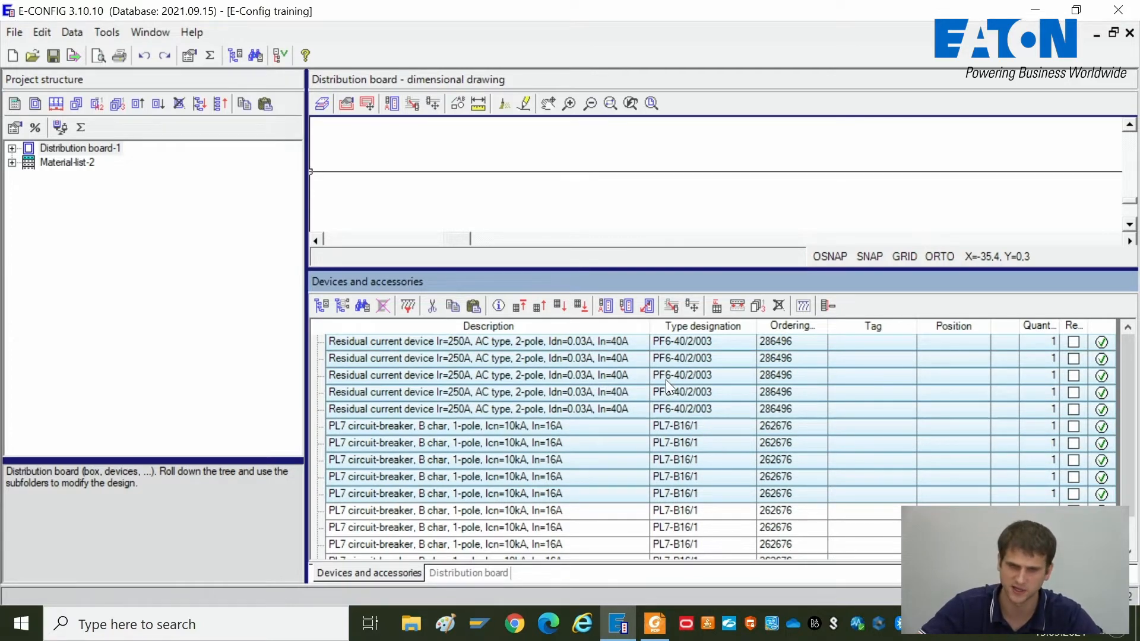
left_click(777, 305)
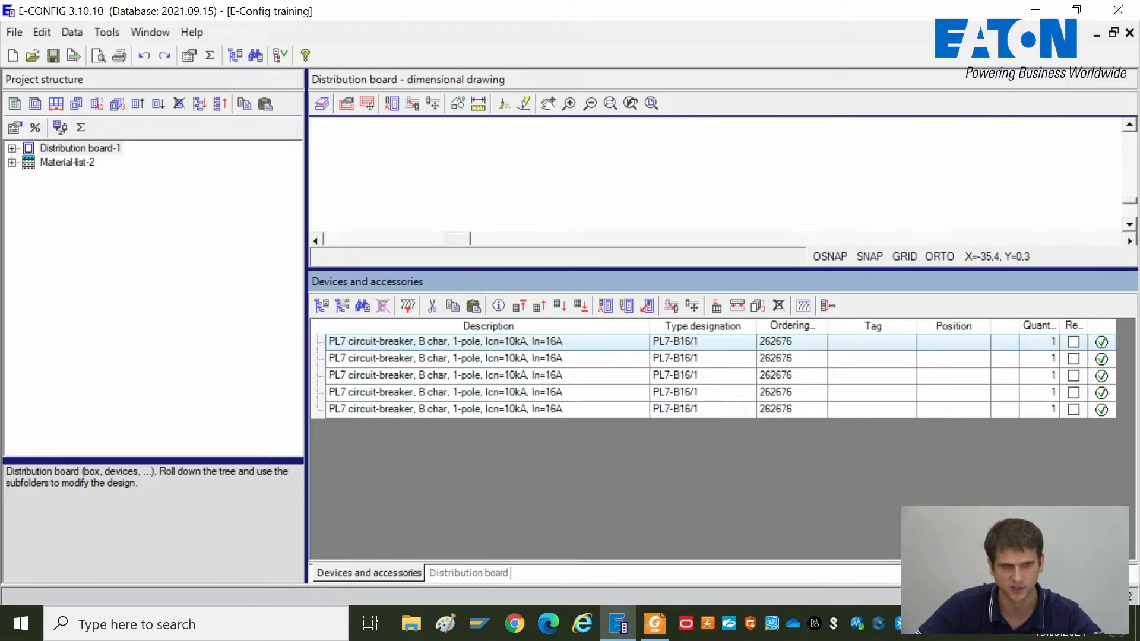
left_click(143, 56)
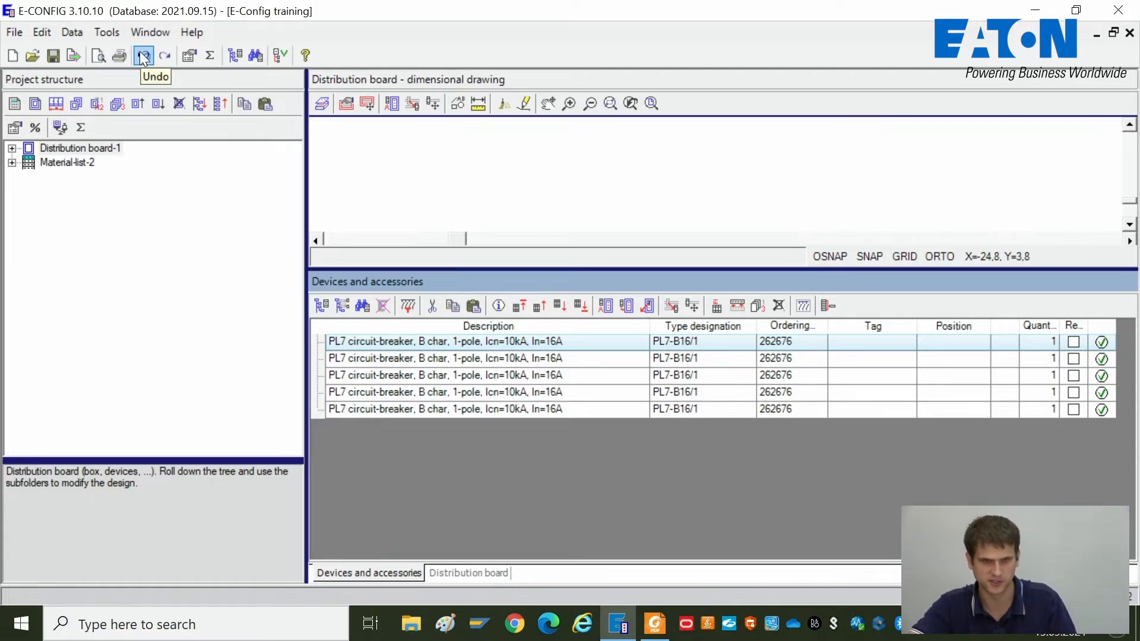
- Move the first residual current device down row by row, back to the top, and finally to the end of the device list
left_click(515, 459)
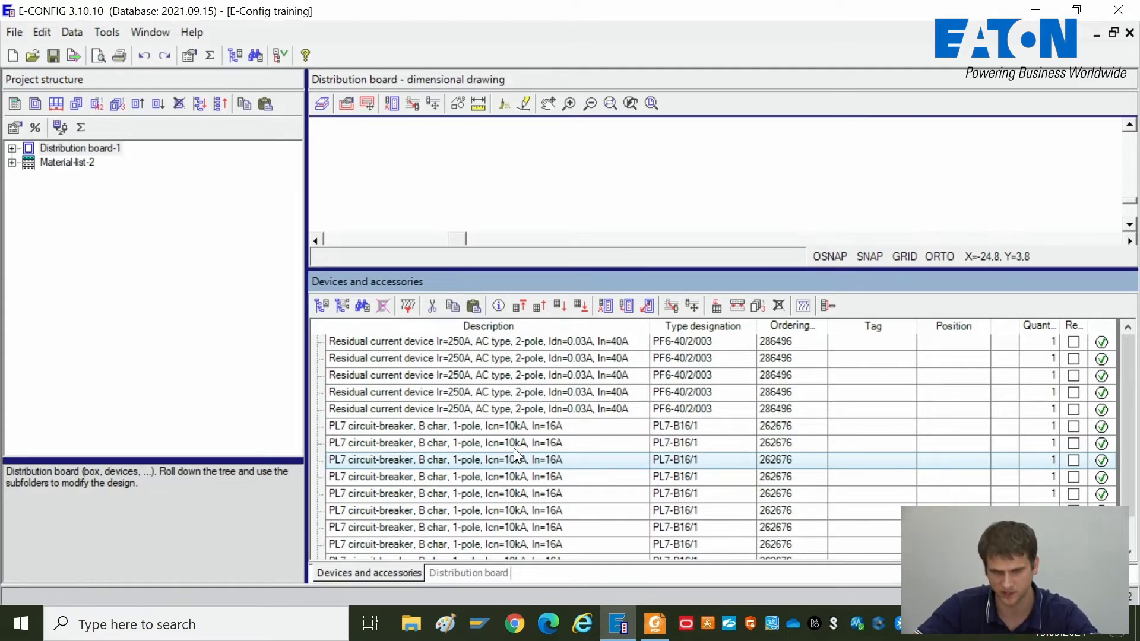
left_click(561, 443)
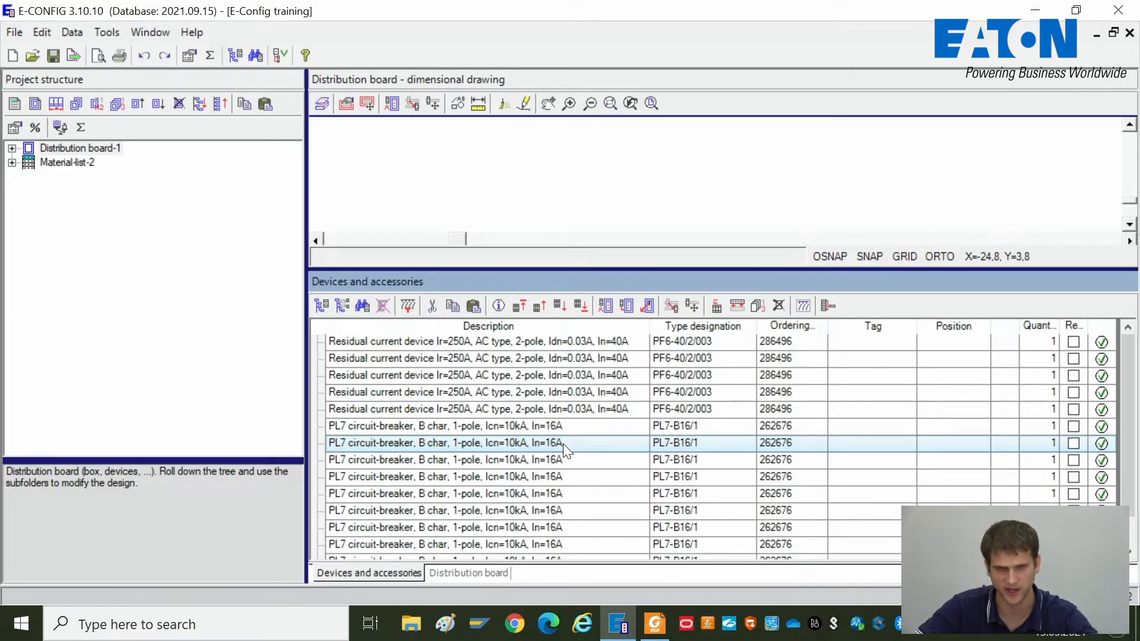
left_click(621, 355)
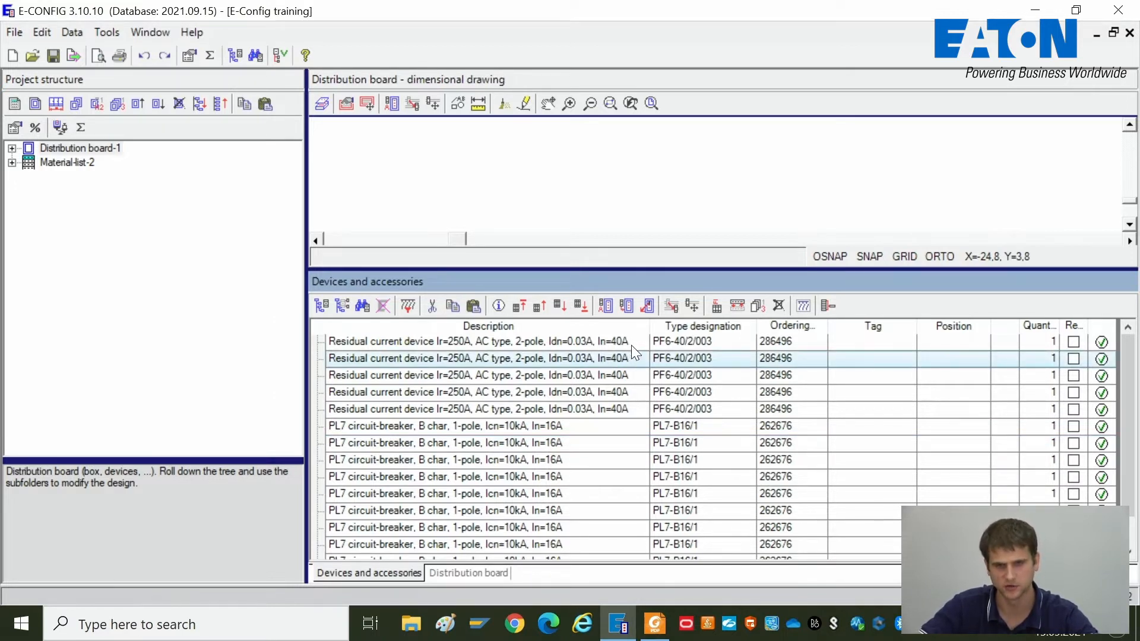
left_click(636, 342)
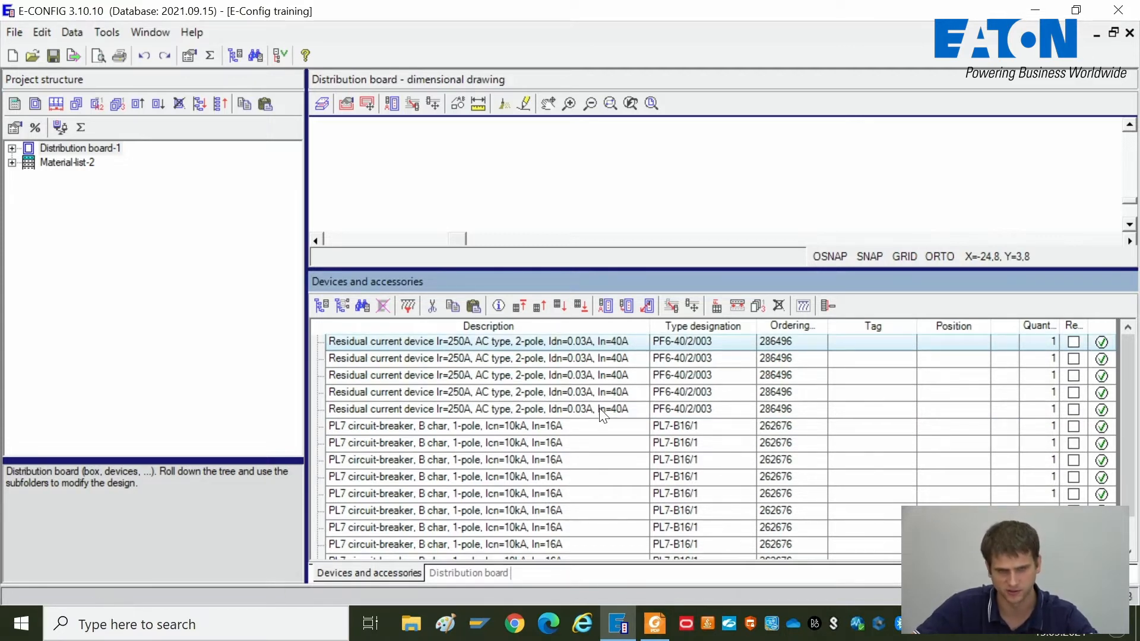
left_click(557, 305)
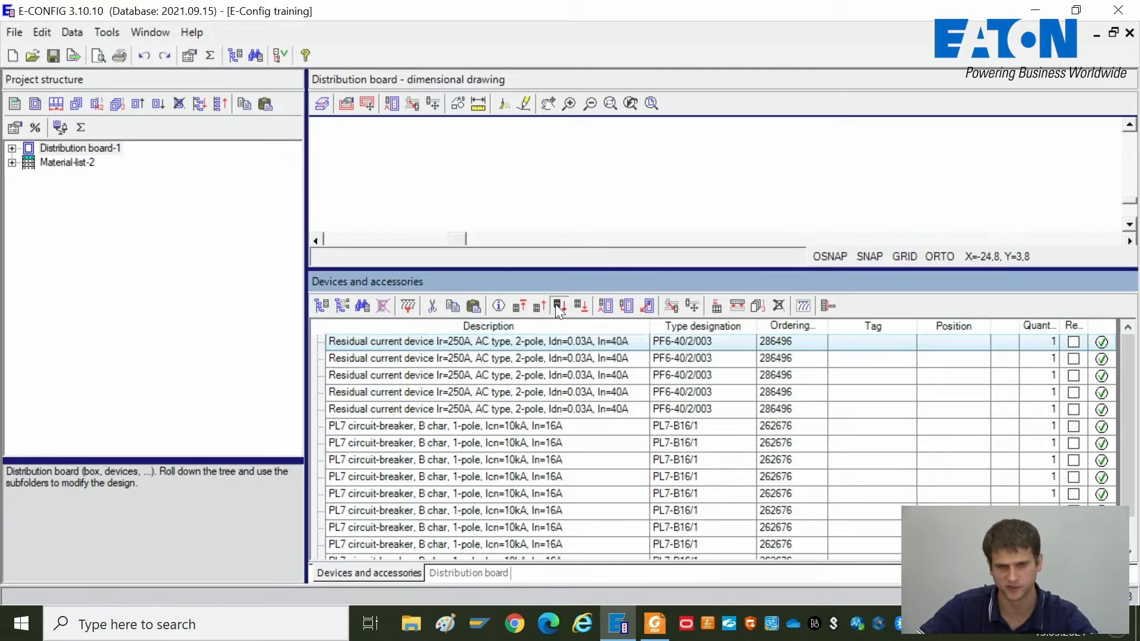
left_click(556, 306)
left_click(556, 306)
left_click(557, 305)
left_click(556, 305)
left_click(519, 306)
left_click(580, 307)
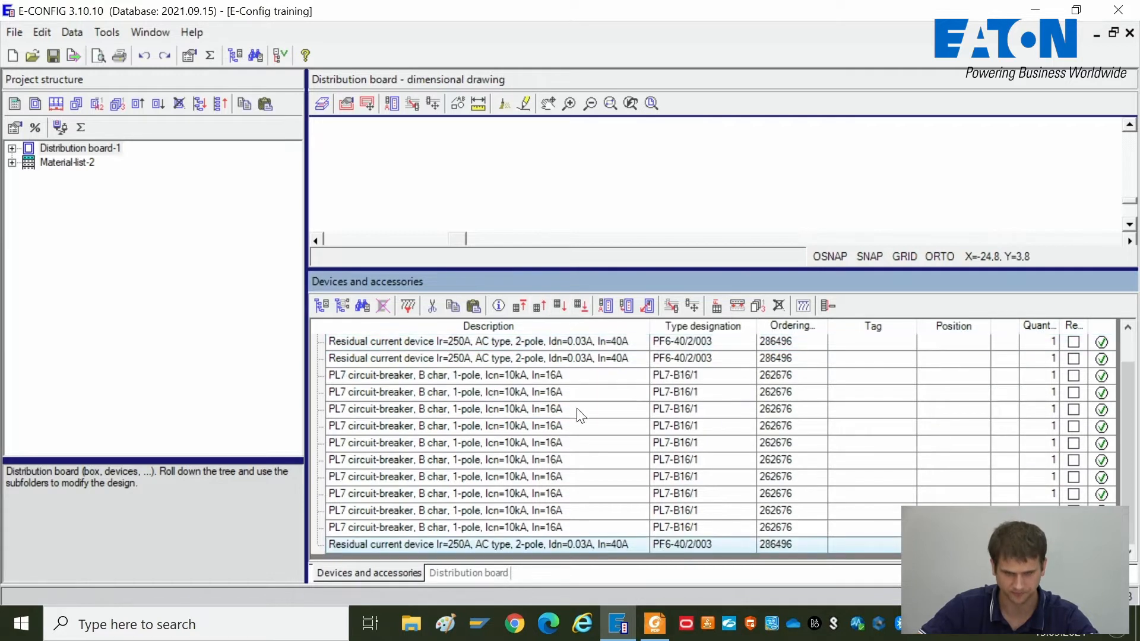
left_click(585, 444)
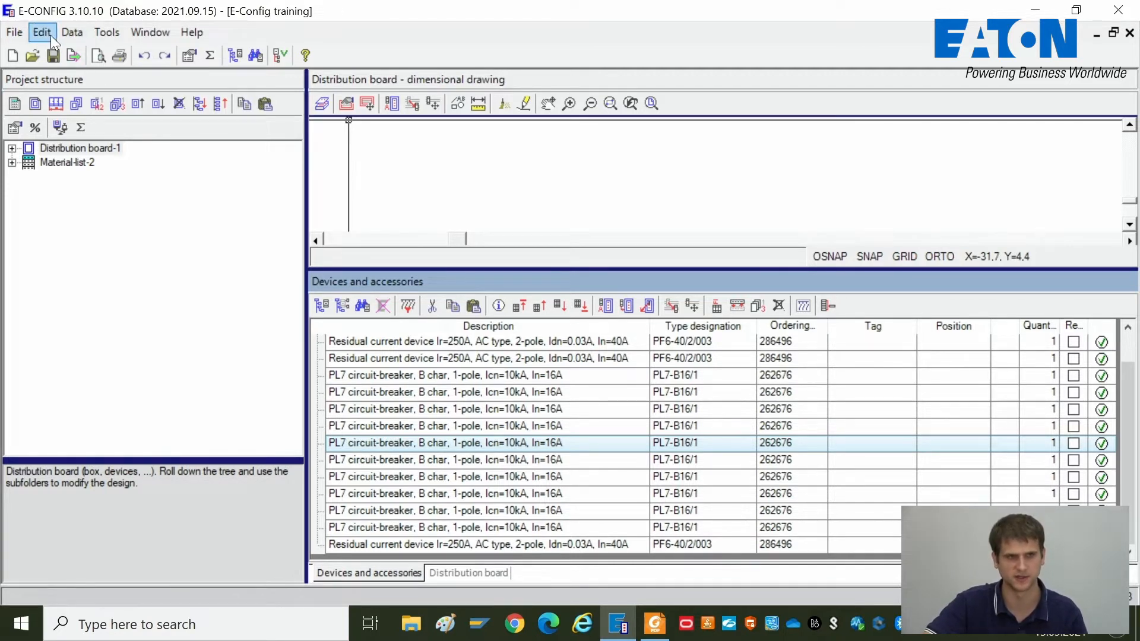
- Open the project properties, keep the type as Price information, and enter the name training and the number 1235456
left_click(15, 32)
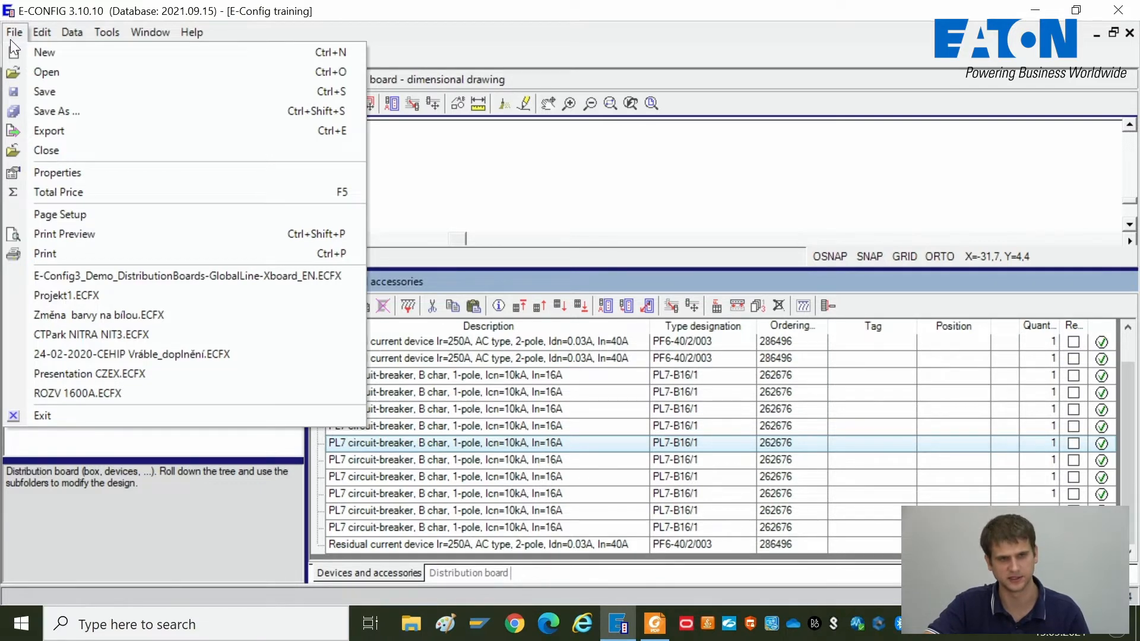
left_click(51, 175)
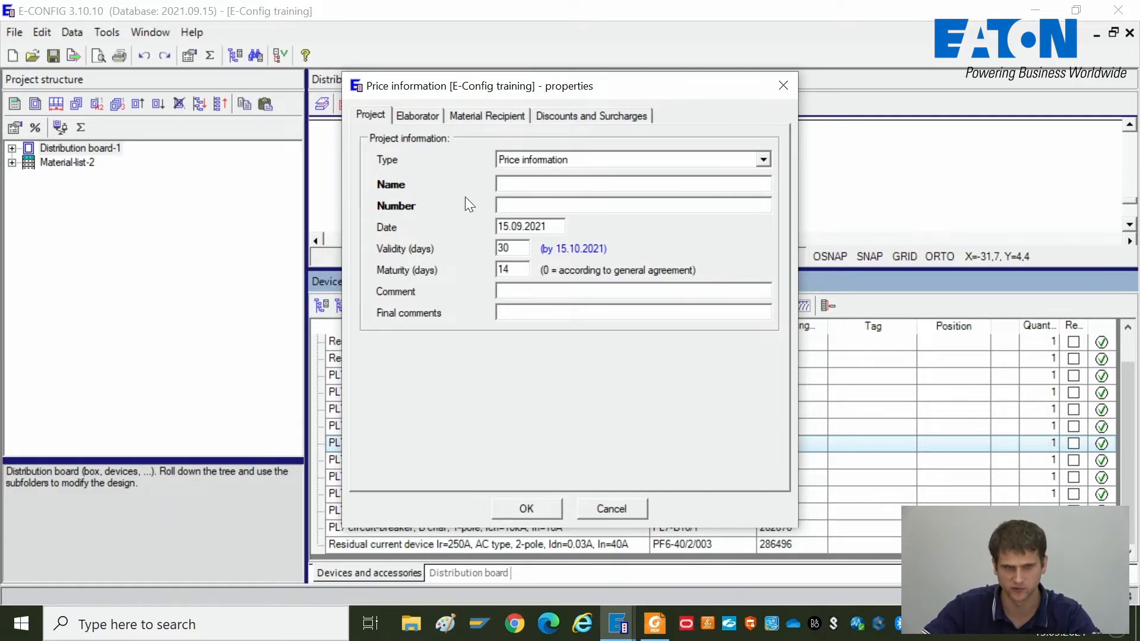
left_click(537, 162)
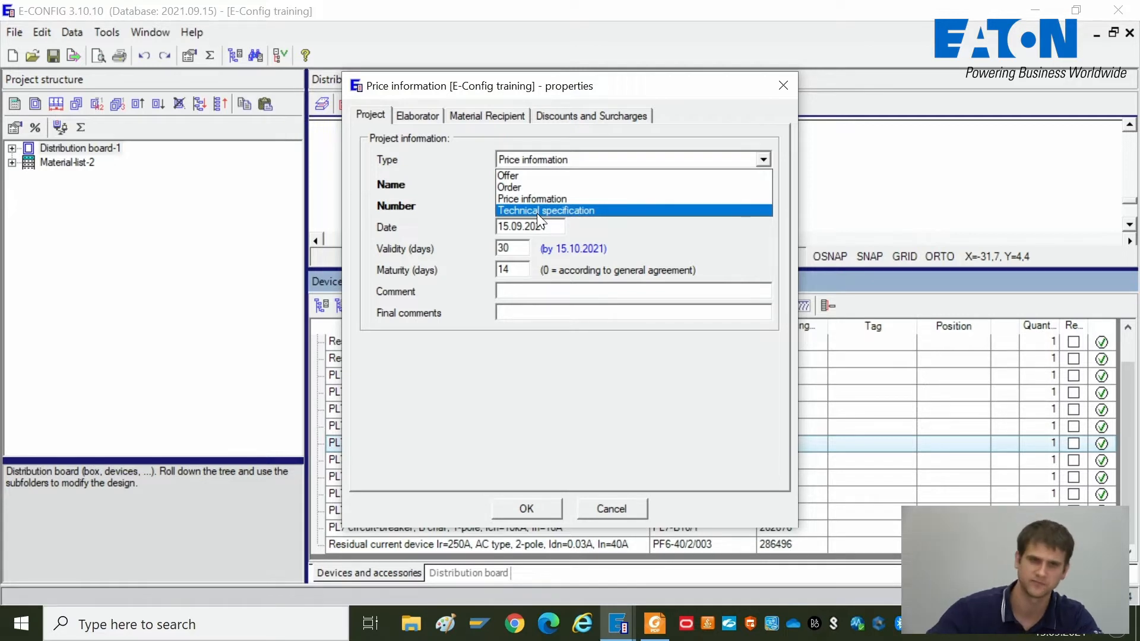
left_click(470, 208)
left_click(533, 185)
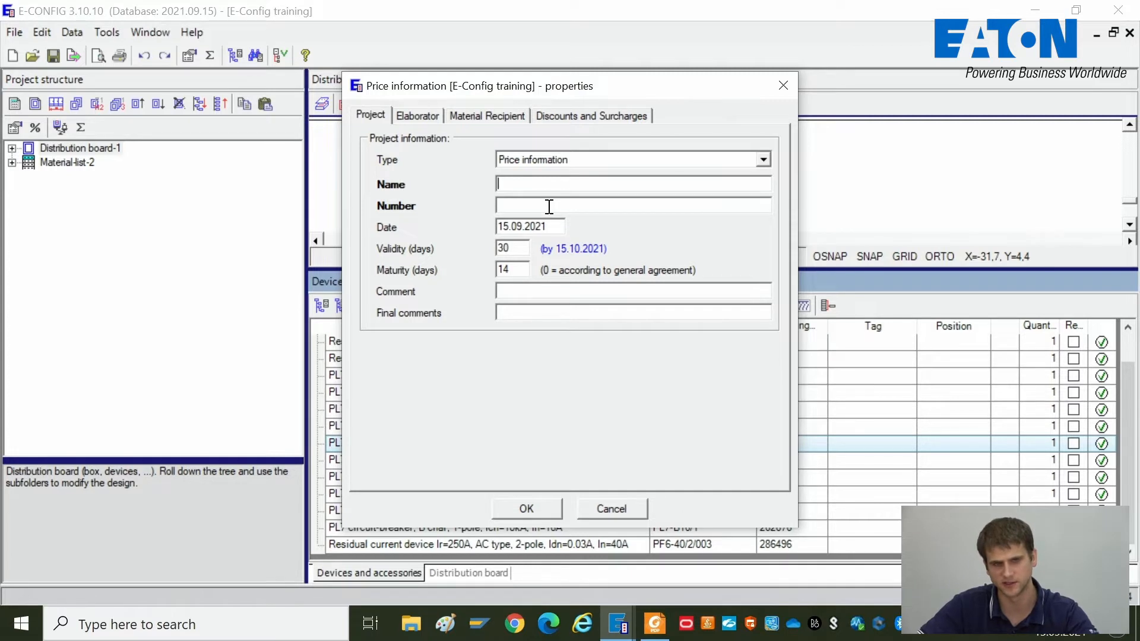
type("trainng")
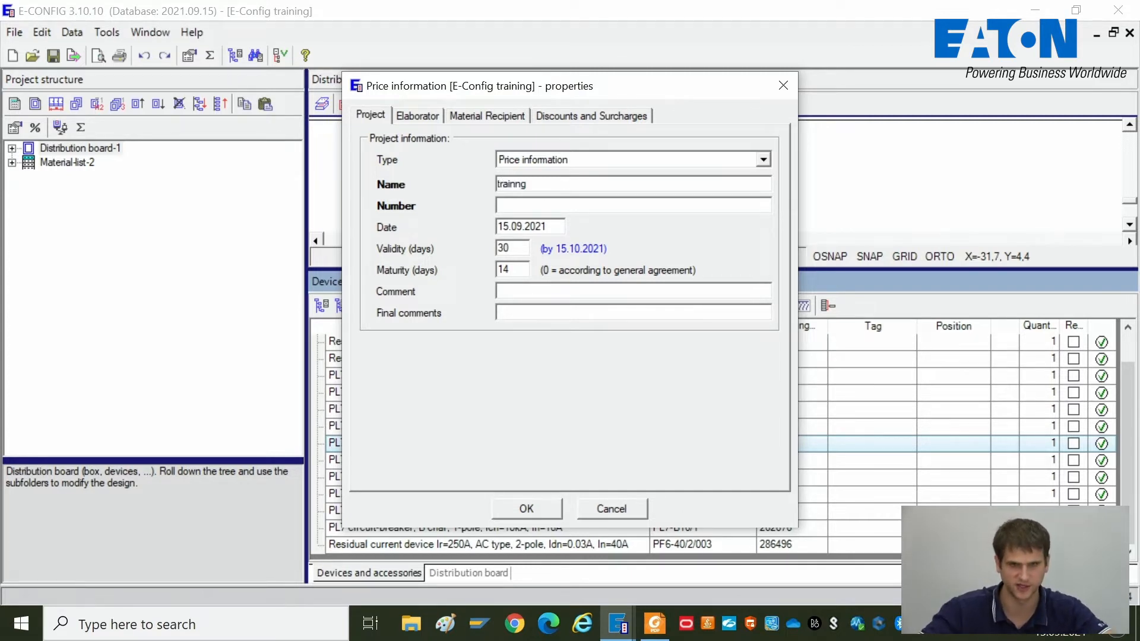
left_click(524, 188)
key("BackSpace")
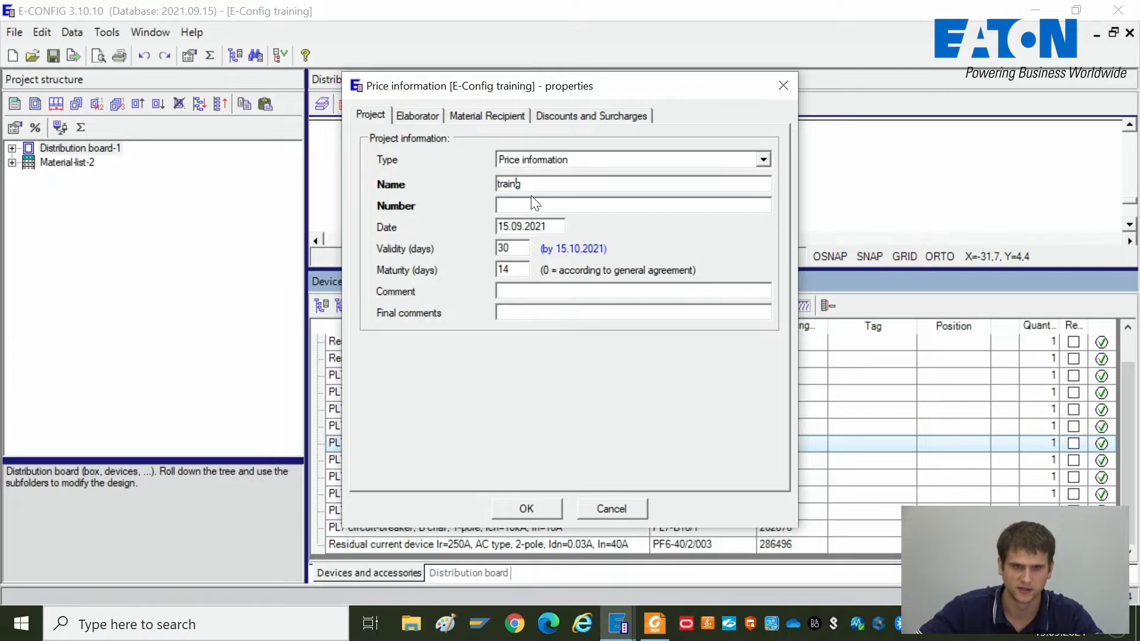
type("in")
left_click(535, 210)
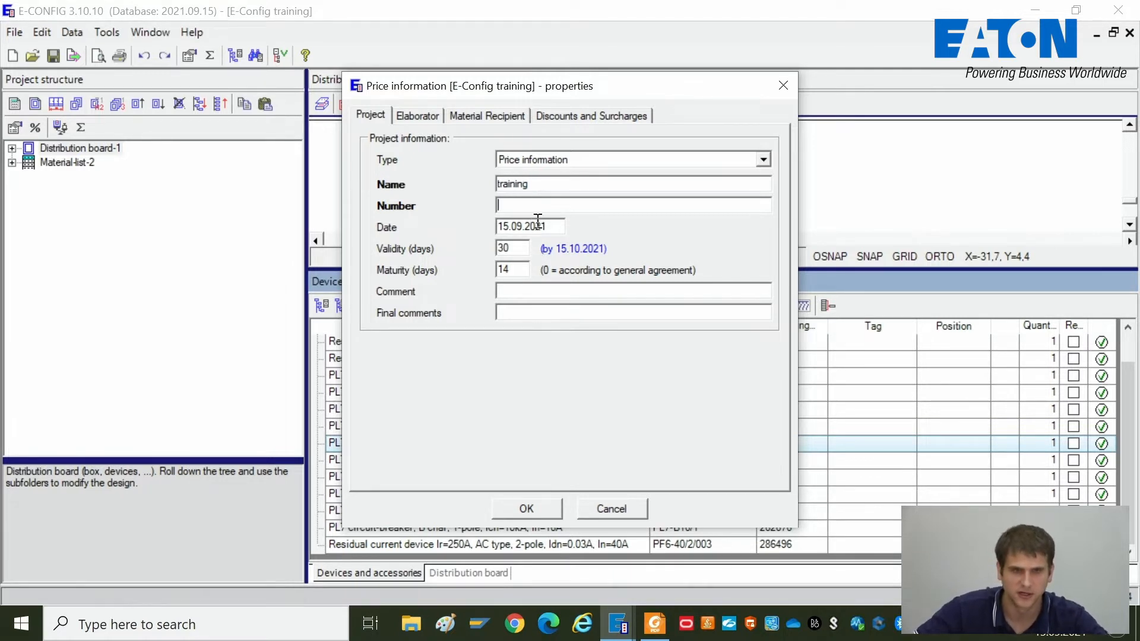
type("1235456")
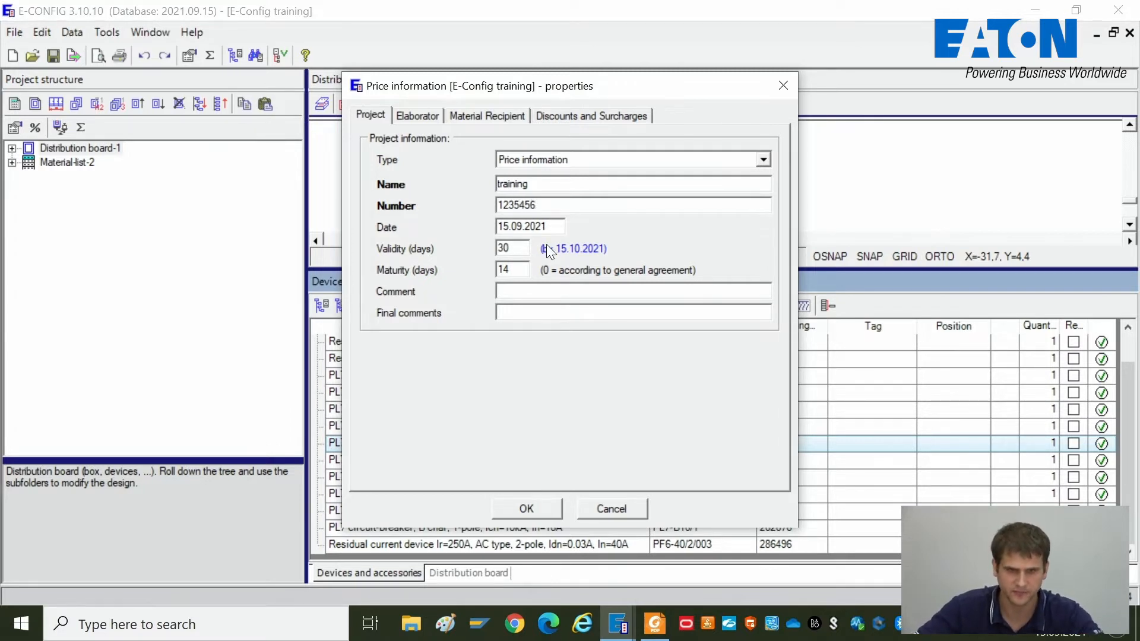
- Fill in the material recipient by selecting Company 1 from the customer database, and accept the project properties
left_click(404, 117)
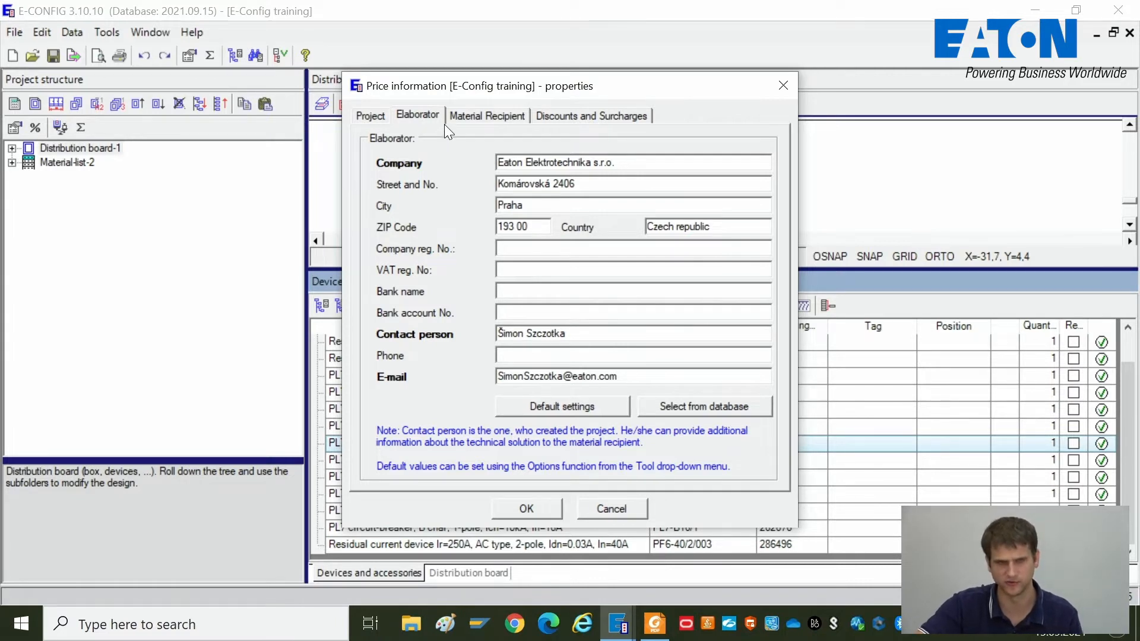
left_click(475, 116)
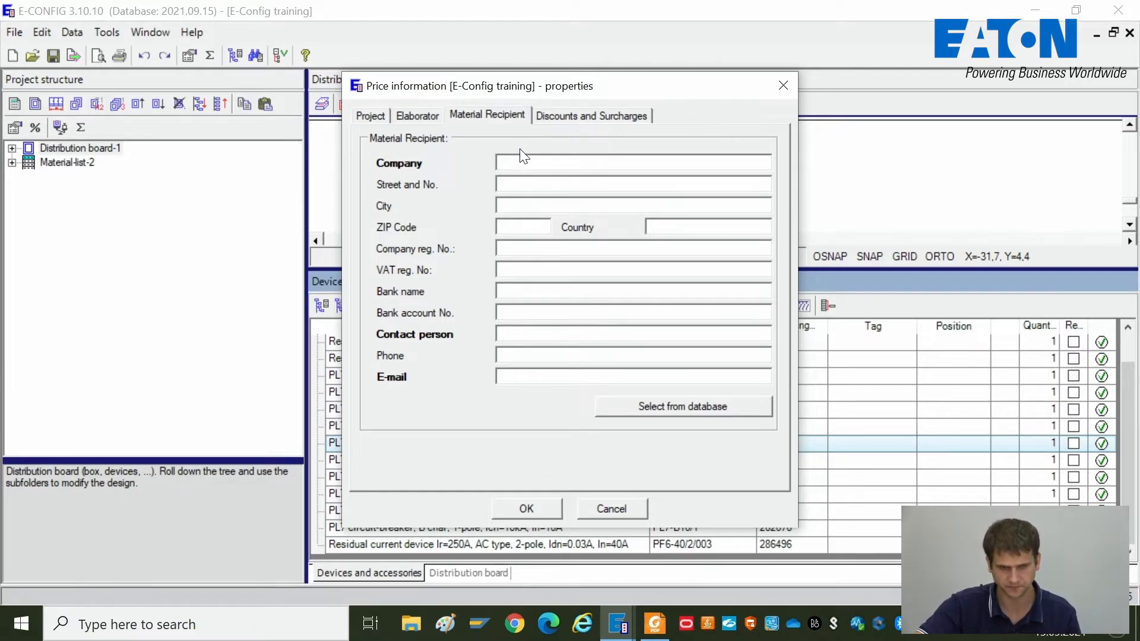
left_click(657, 406)
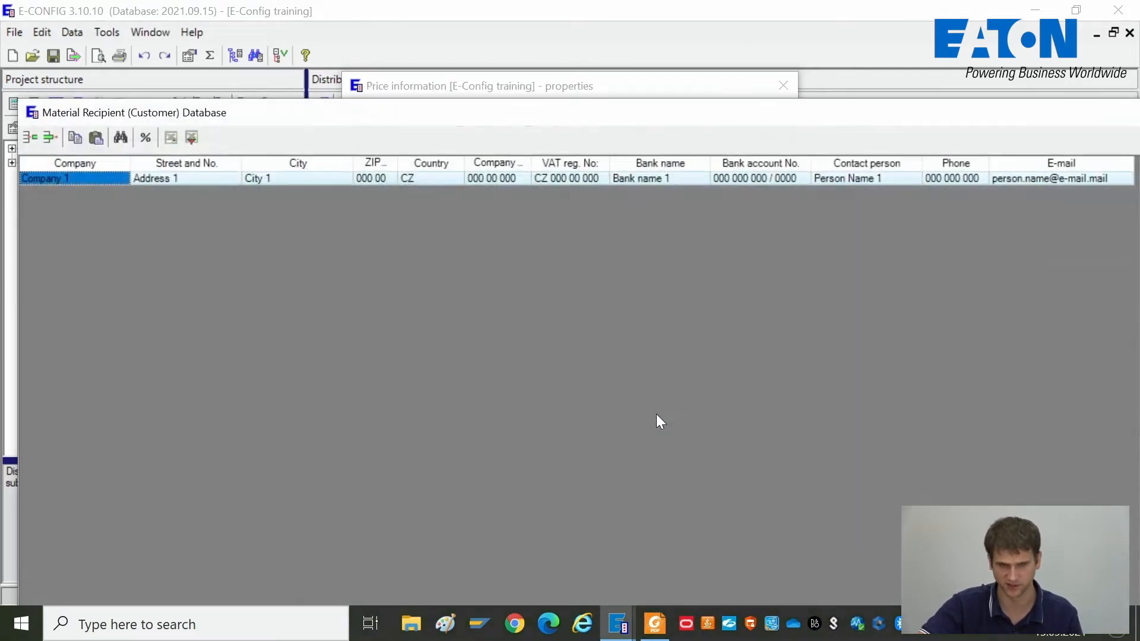
left_click_drag(347, 114, 360, 16)
left_click_drag(1070, 13, 915, 52)
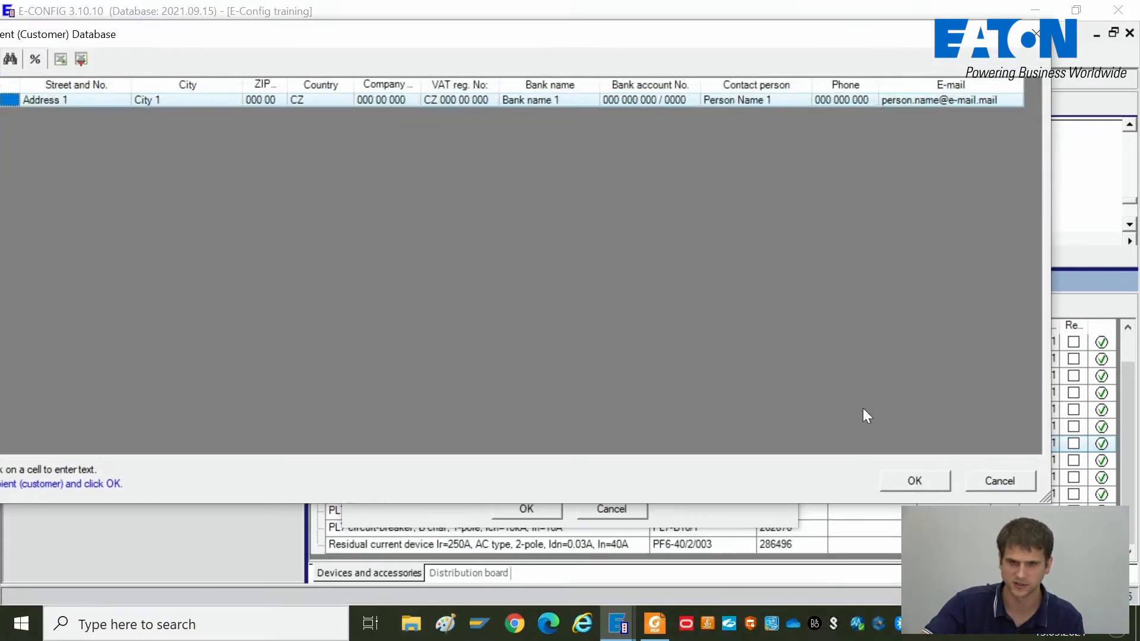
left_click(548, 98)
left_click_drag(555, 39, 703, 51)
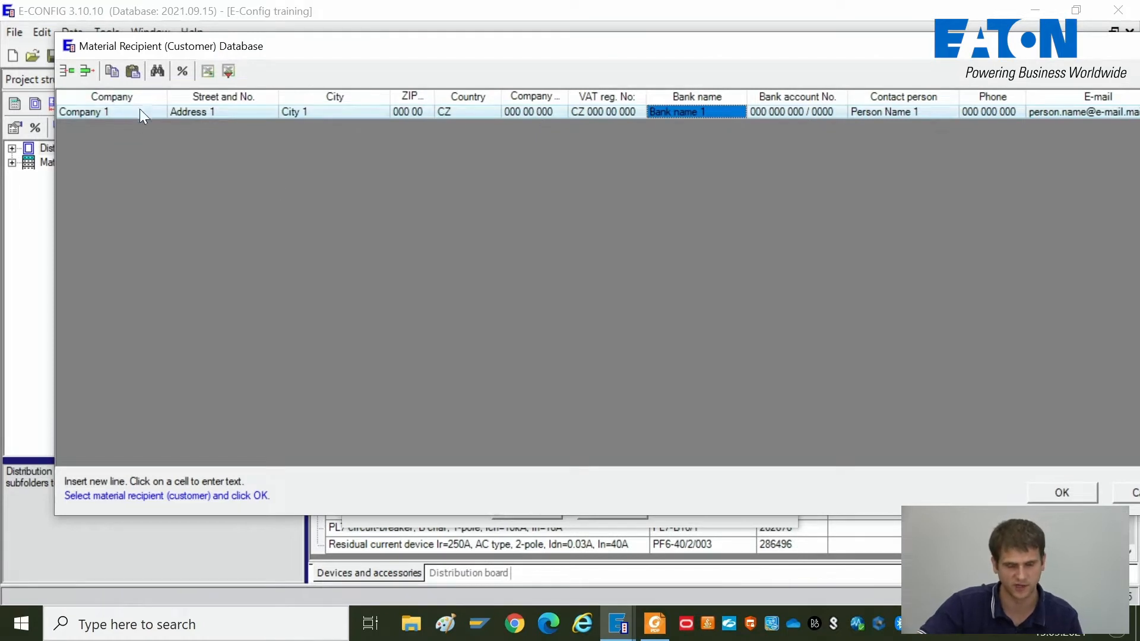
left_click(1063, 491)
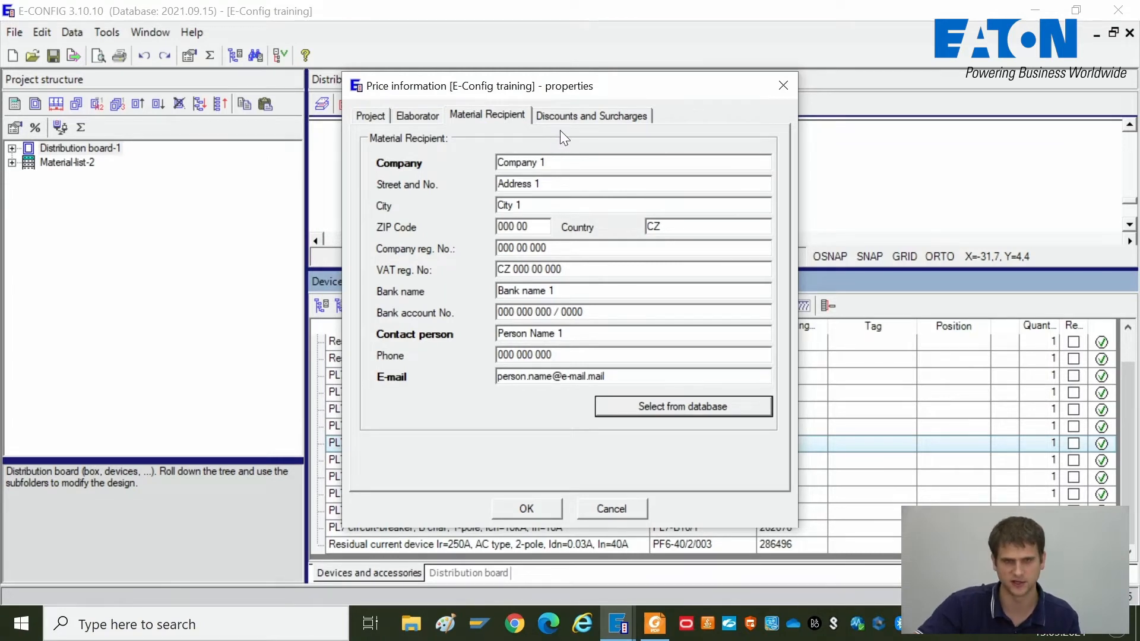
left_click(594, 117)
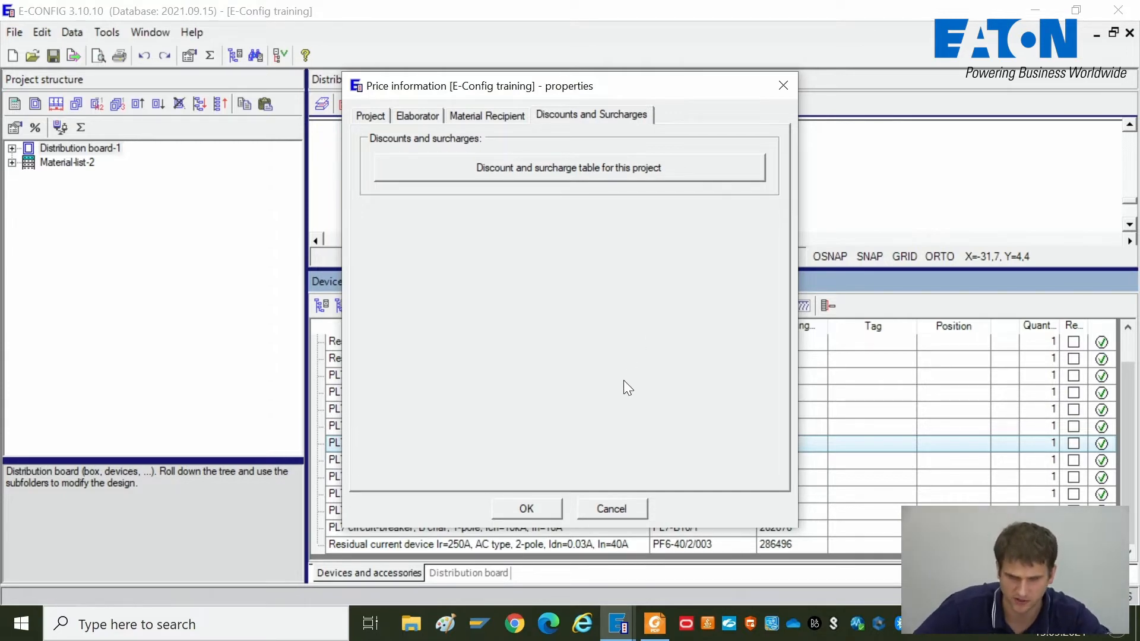
left_click(535, 508)
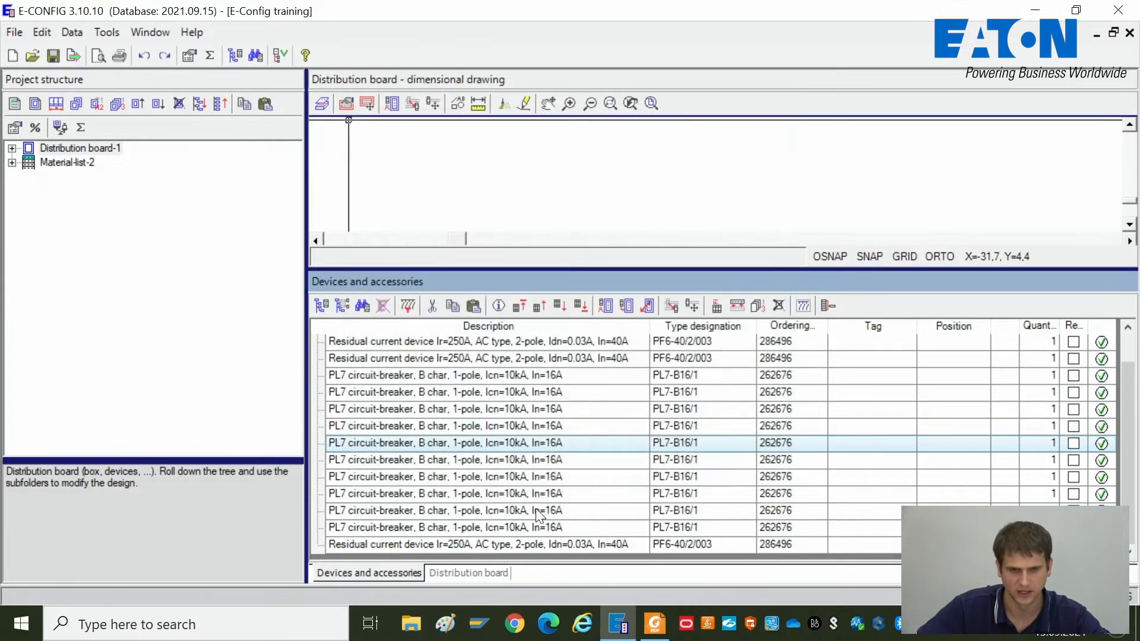
left_click(511, 481)
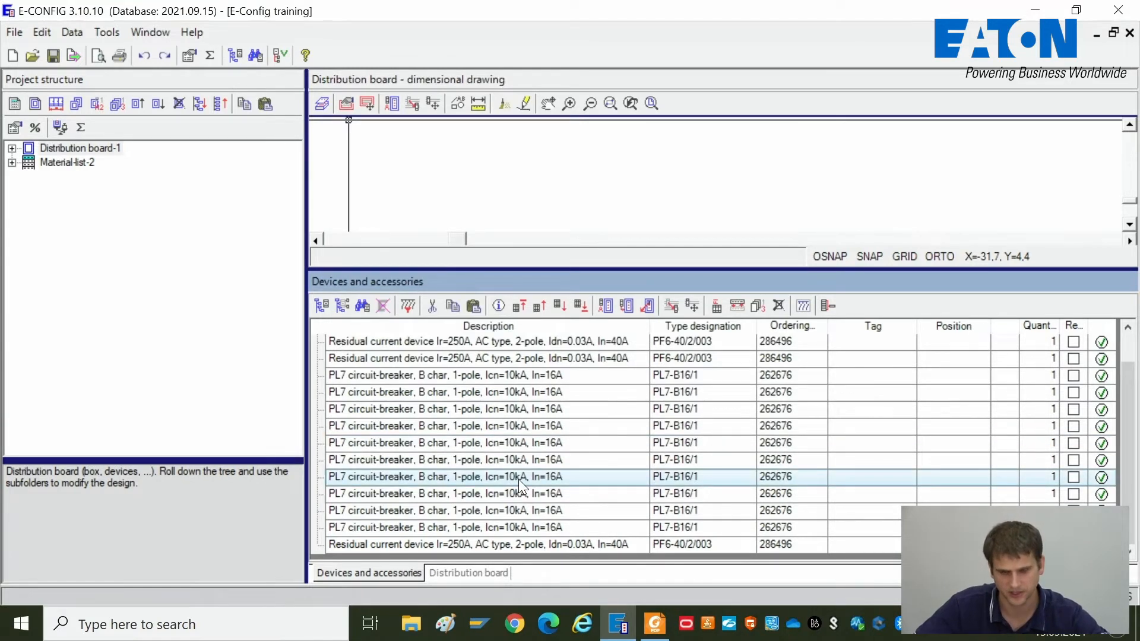
left_click(519, 449)
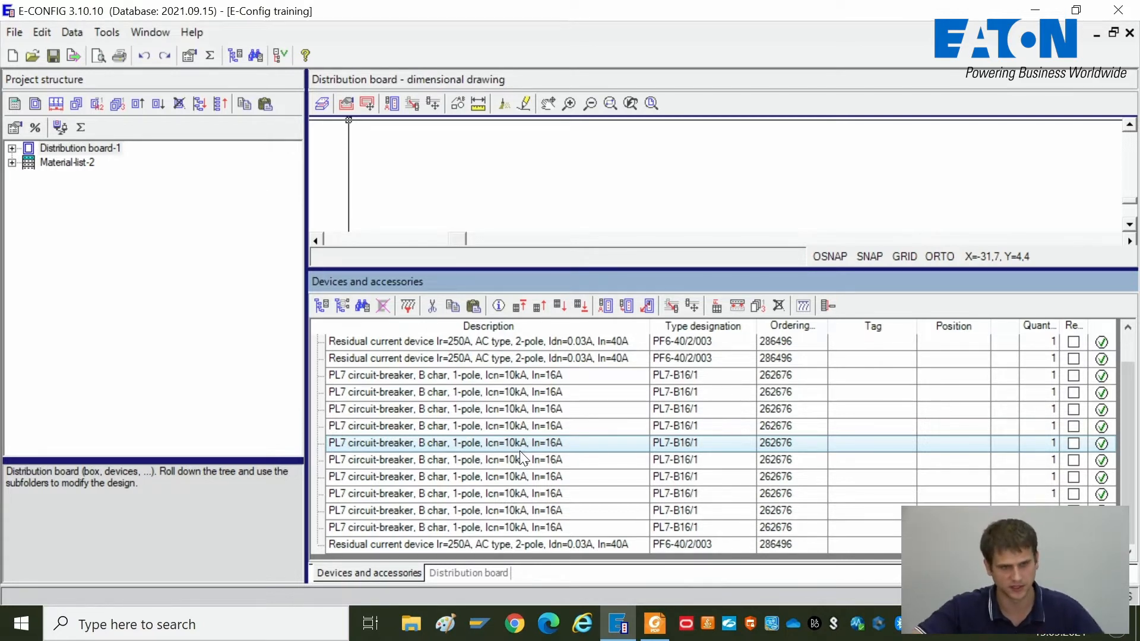
- Start a data import for Distribution board-1's devices and accessories and load the file Material for import devices.XLS
left_click(78, 147)
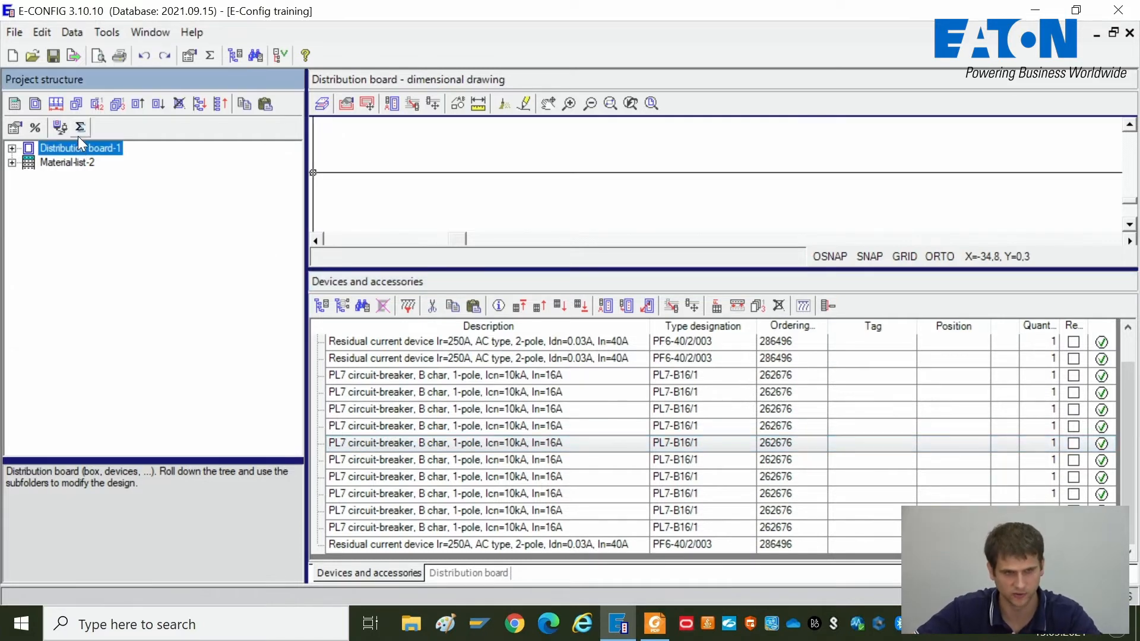
left_click(356, 579)
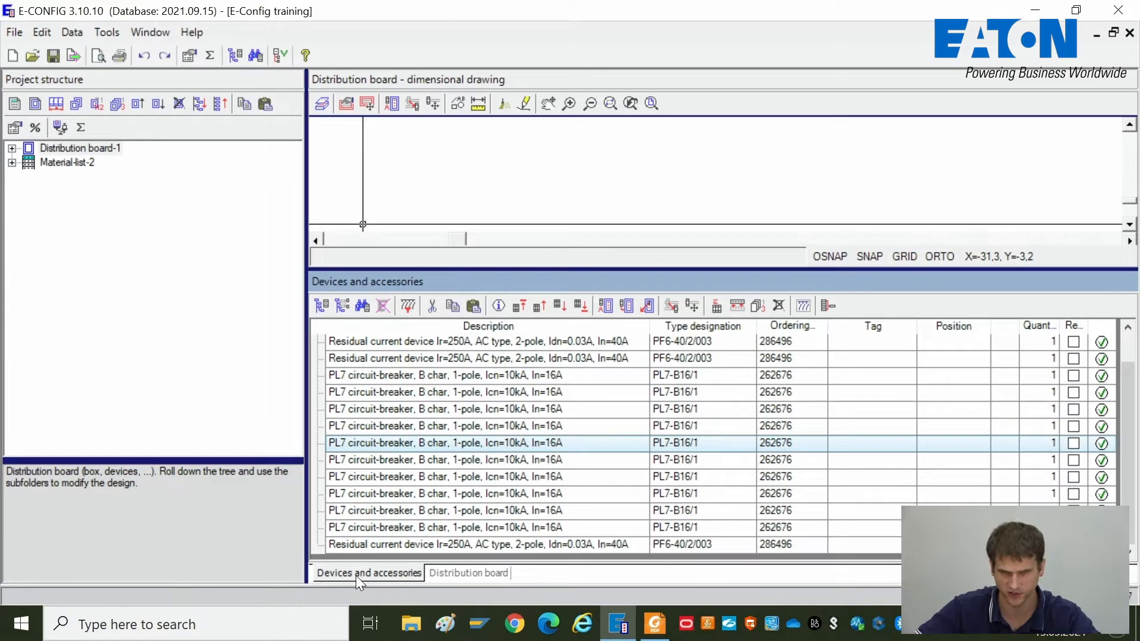
left_click(409, 305)
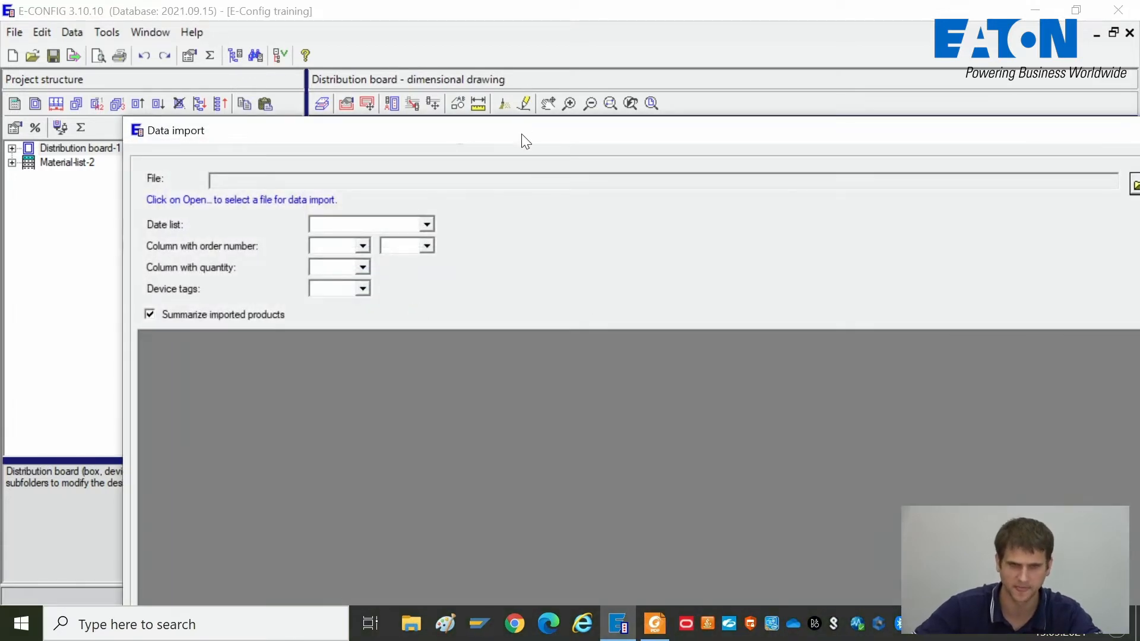
left_click_drag(514, 129, 423, 52)
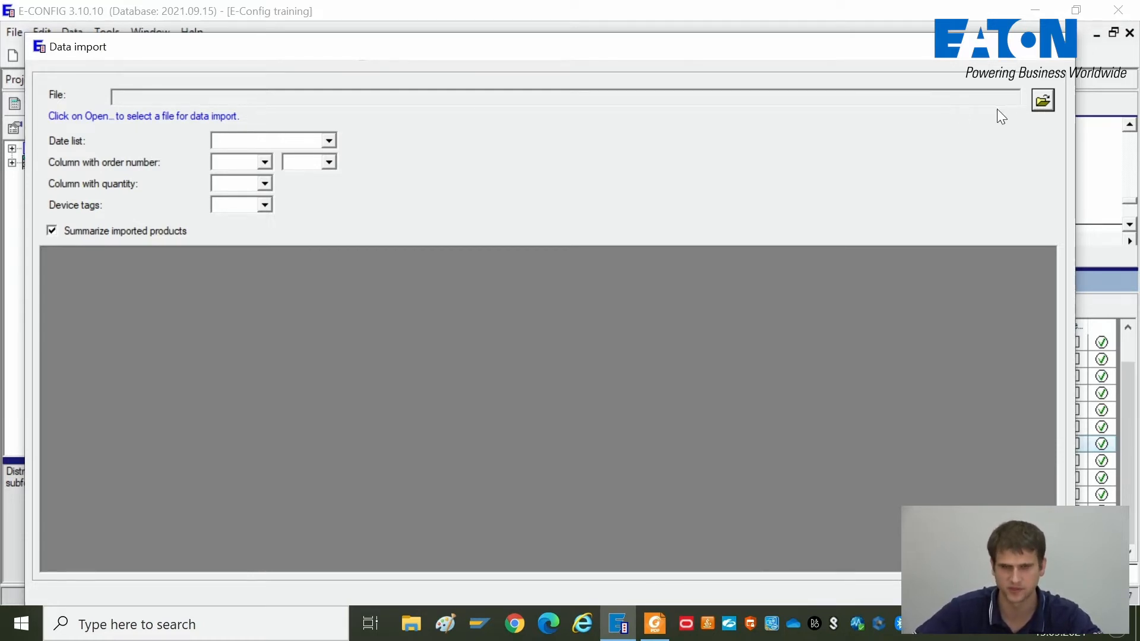
left_click(1043, 101)
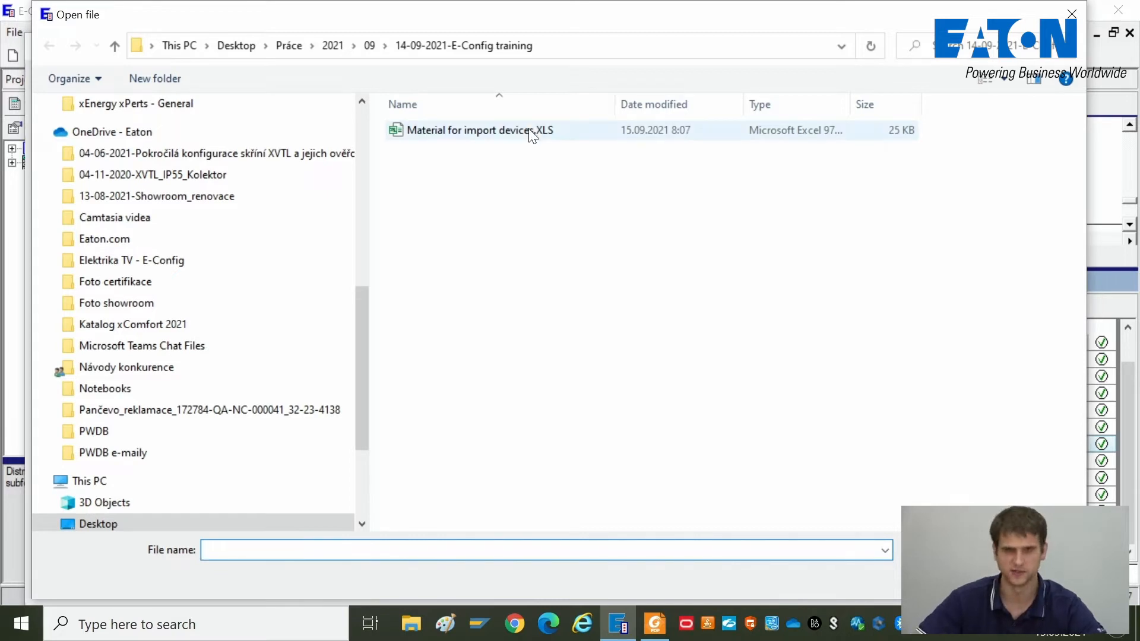
double_click(462, 130)
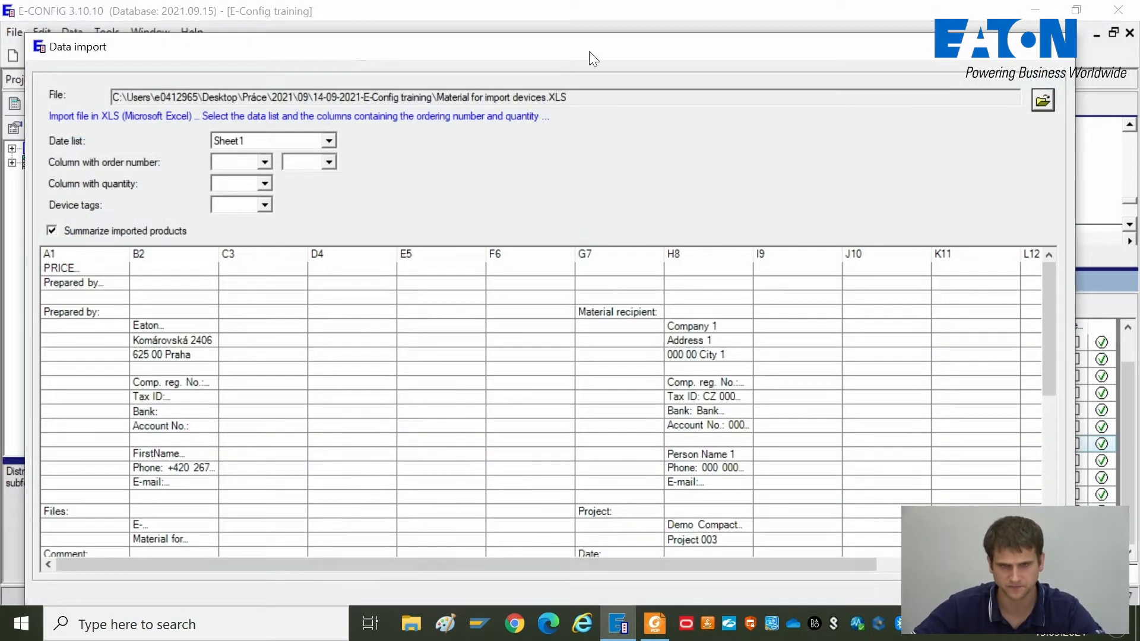
- Assign column B2 of Sheet1 as the order number column and column D4 as the quantity column for the import
left_click_drag(590, 38, 620, 21)
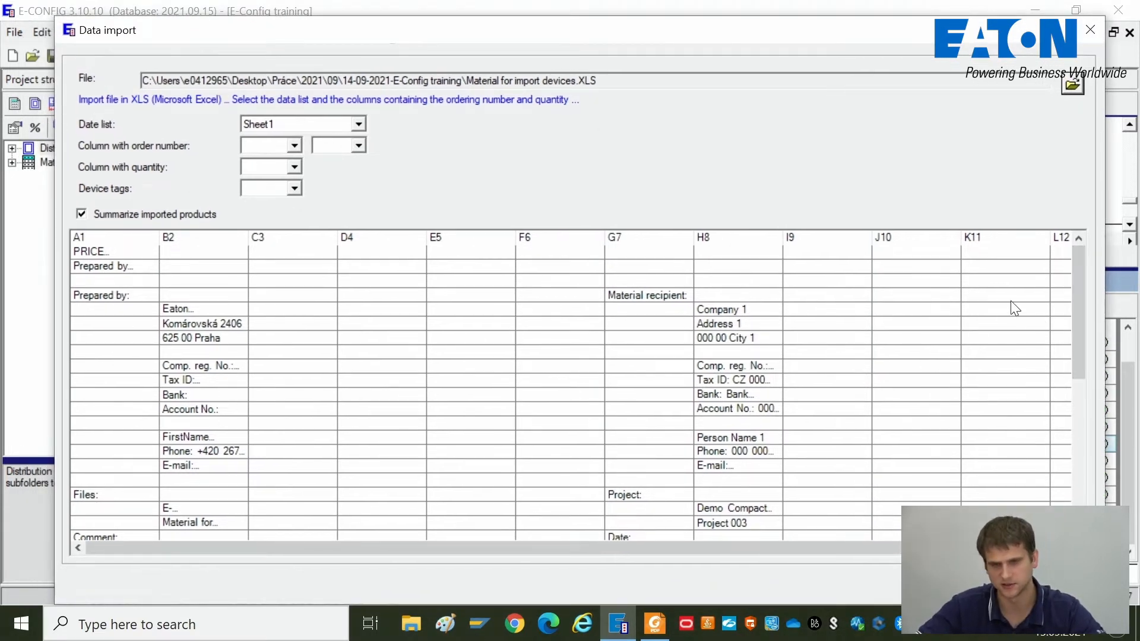
mouse_move(1085, 311)
left_mouse_down()
mouse_move(1080, 326)
mouse_move(1080, 314)
left_mouse_up()
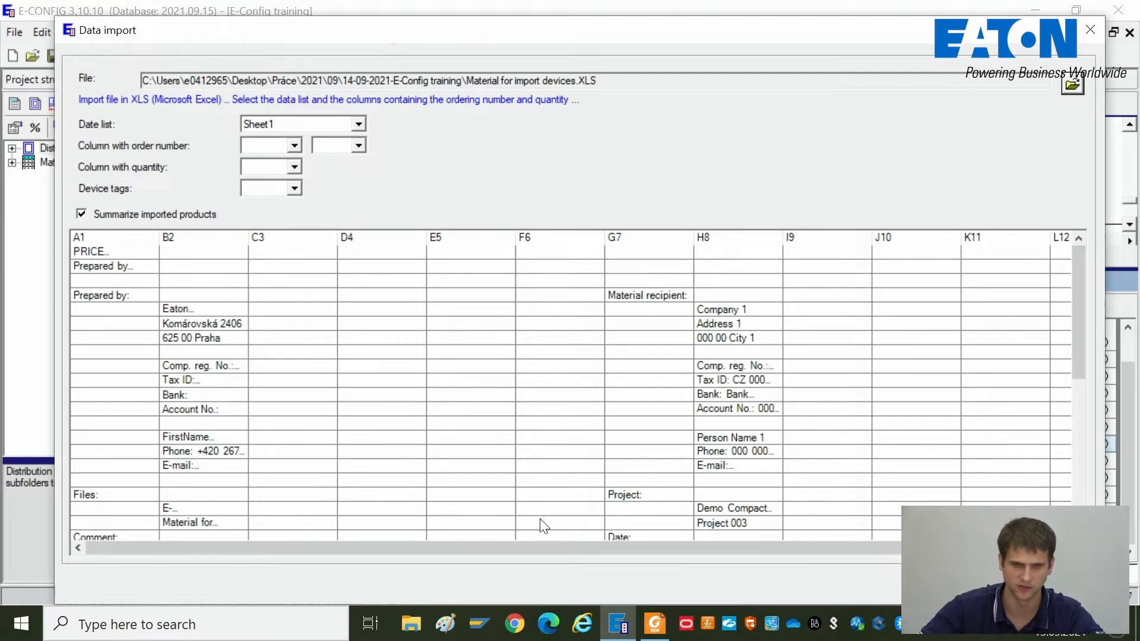
scroll(607, 275, "down", 3)
scroll(516, 355, "up", 3)
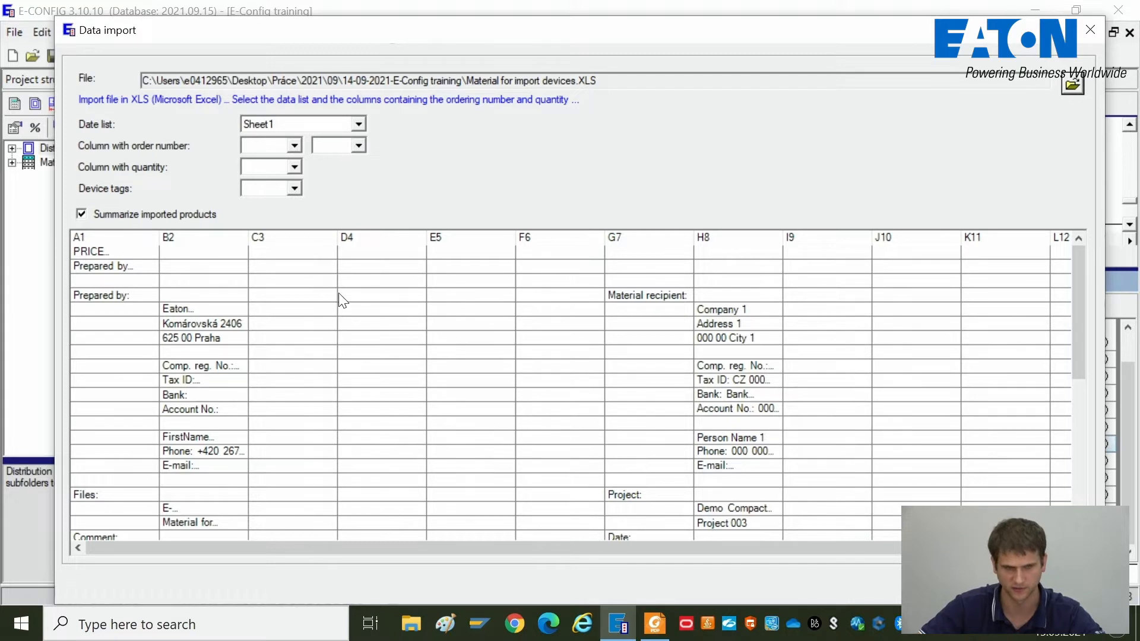
left_click_drag(1079, 323, 1066, 429)
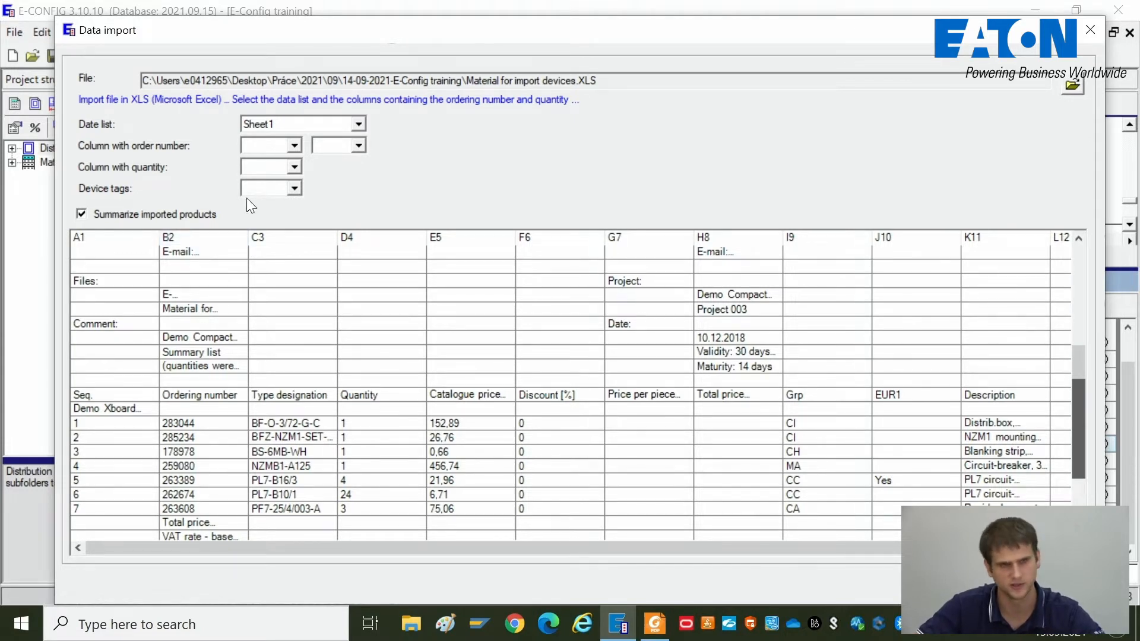
left_click(294, 146)
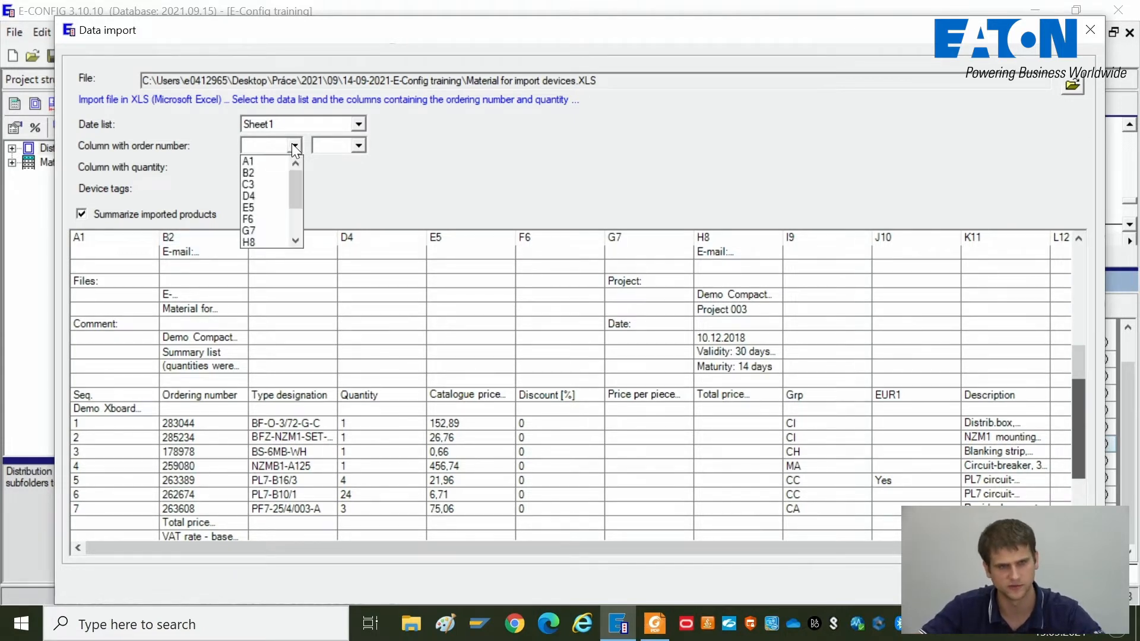
left_click(272, 172)
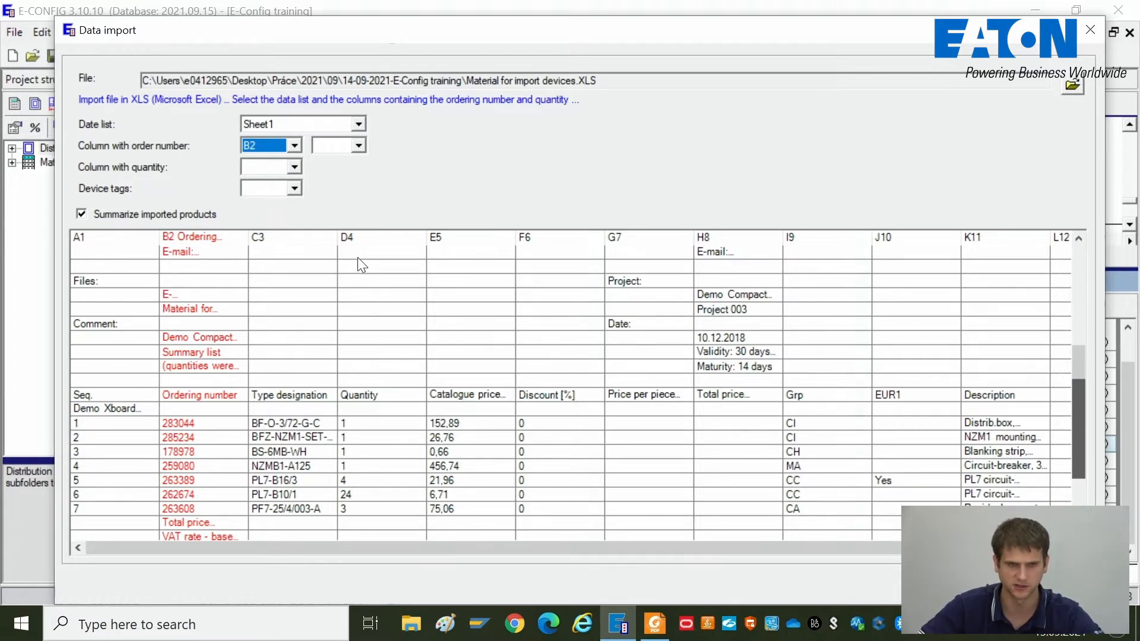
left_click(268, 168)
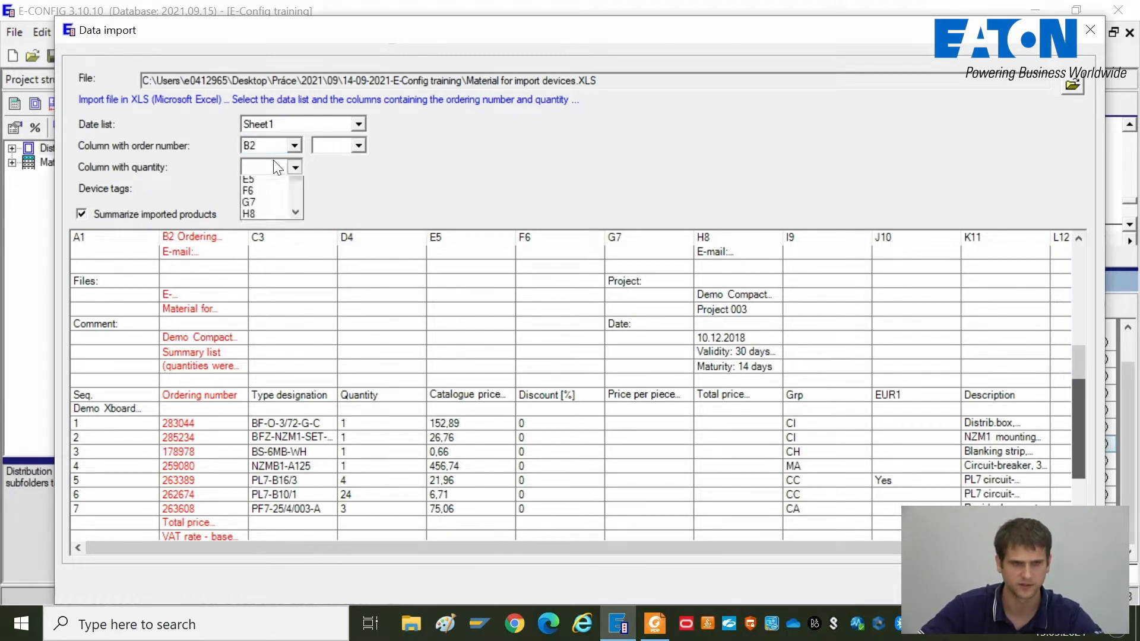
left_click(261, 218)
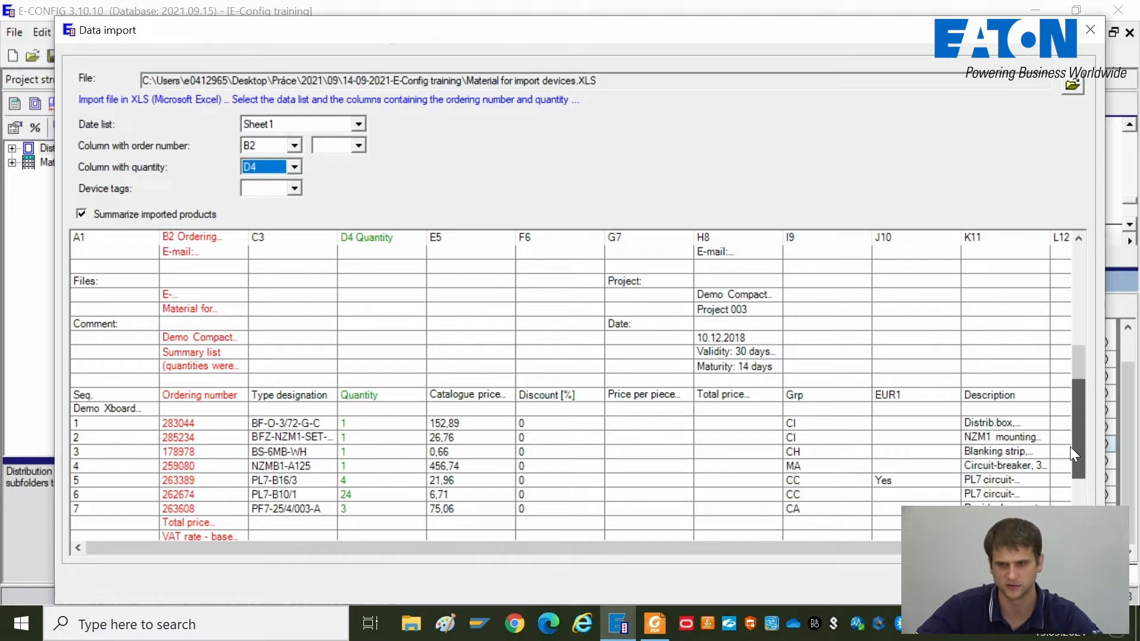
- Run the import to add the spreadsheet's products to the device list, and dismiss the import summary
left_click_drag(1081, 423, 1075, 397)
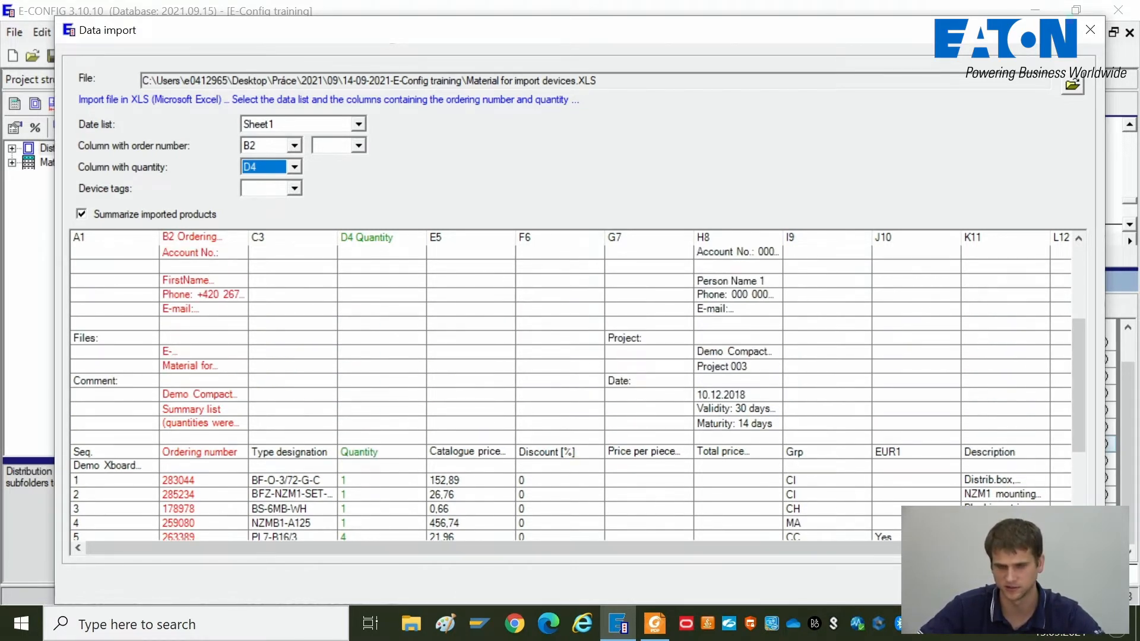
left_click(979, 584)
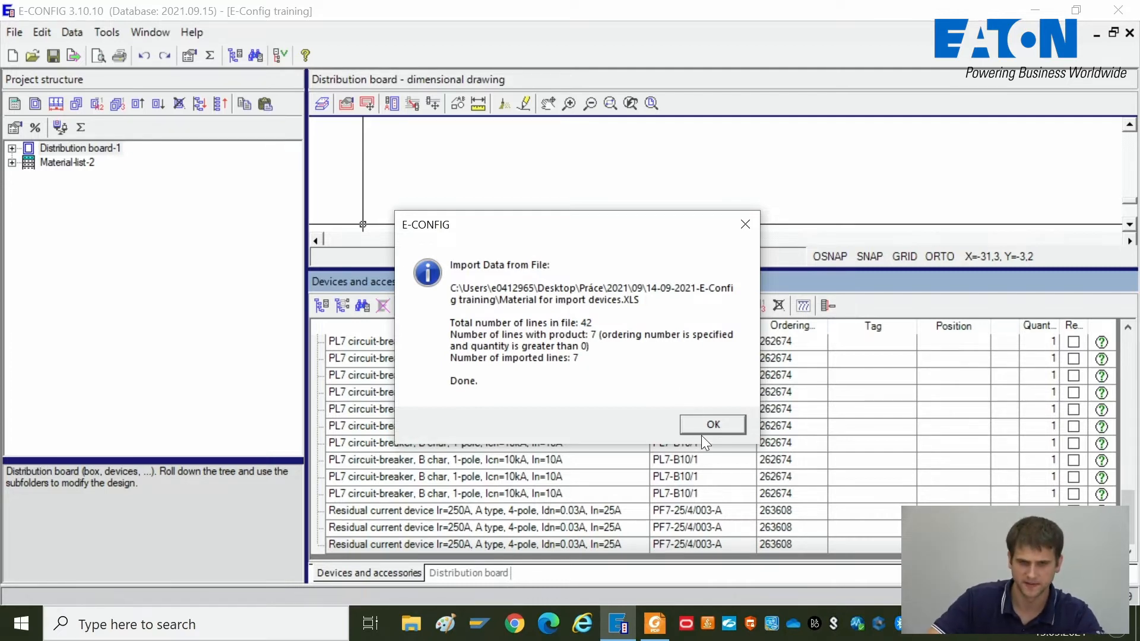
left_click(714, 425)
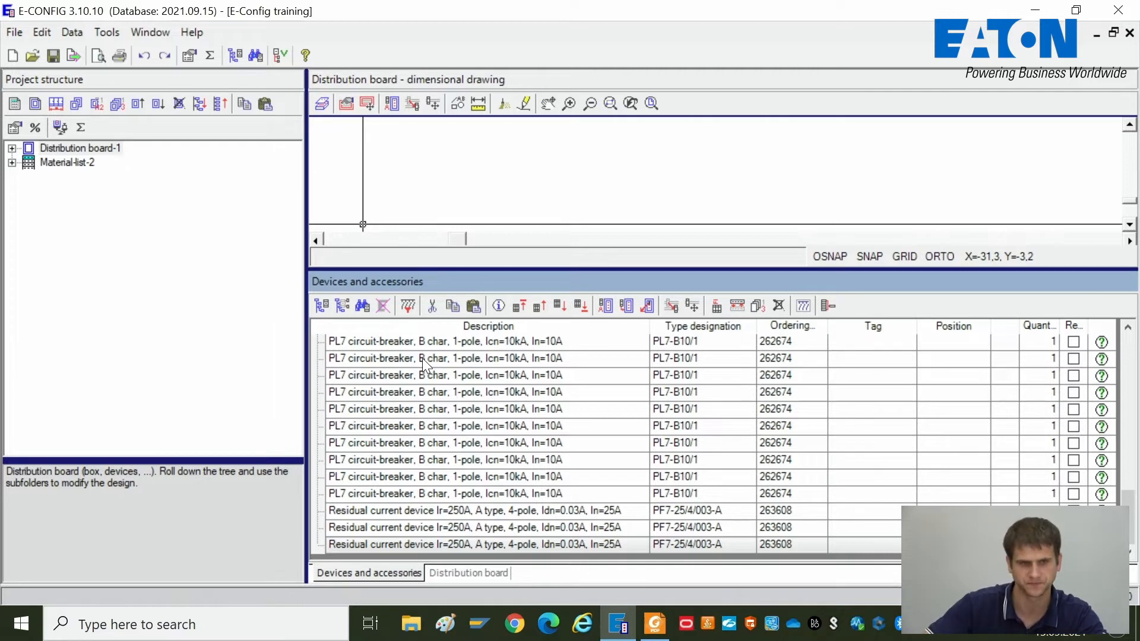
- Open the discount and surcharge table for this project from the project properties
left_click(15, 33)
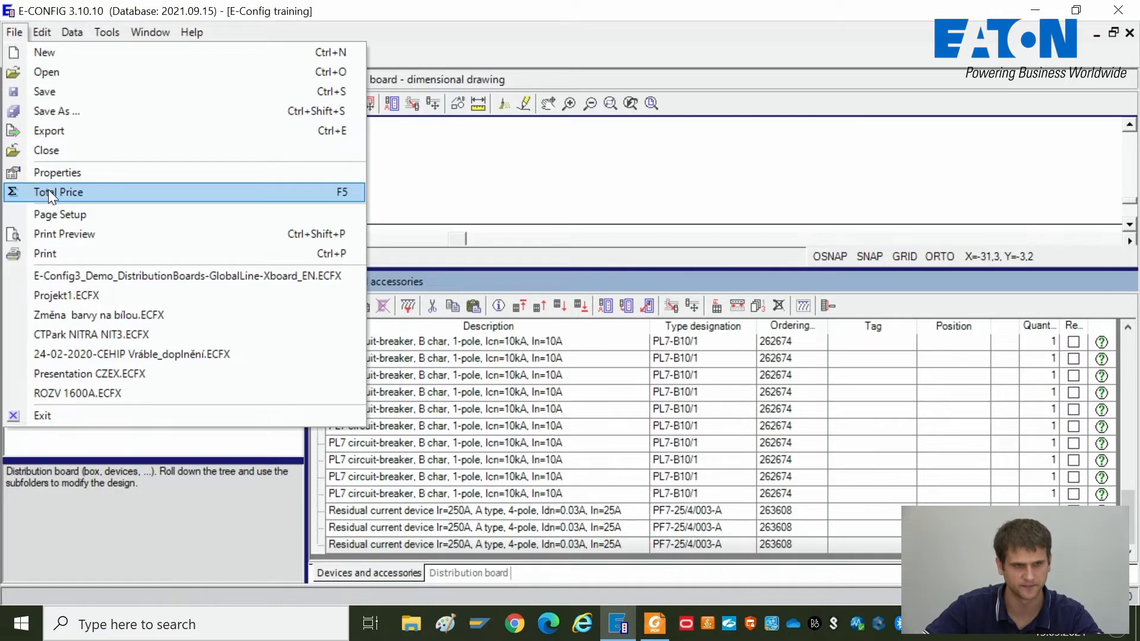
left_click(63, 174)
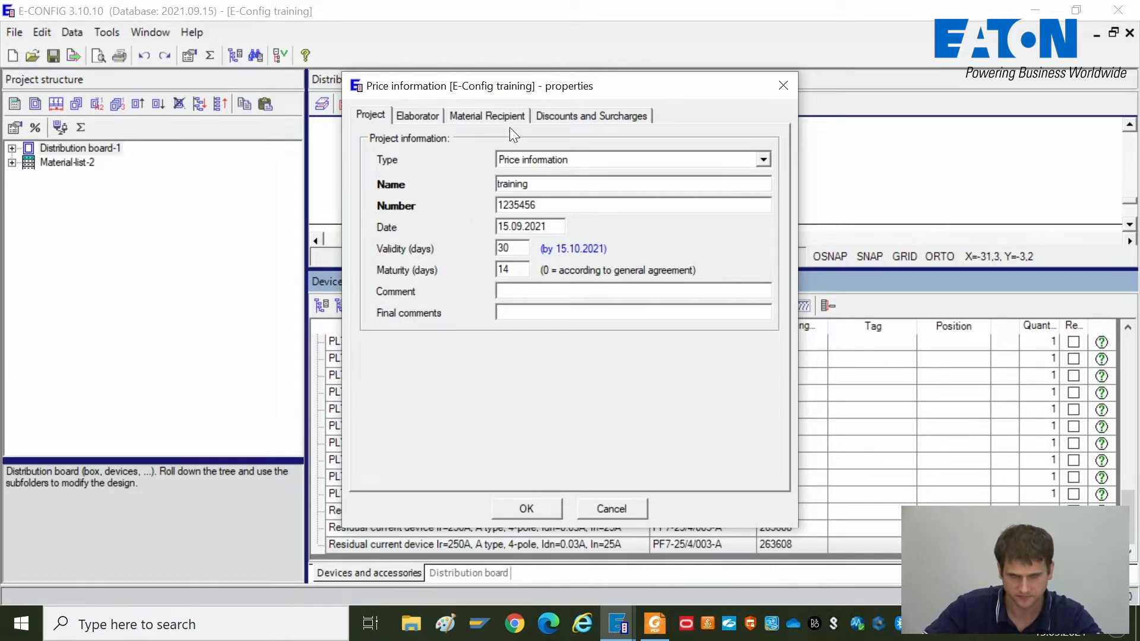
left_click(573, 117)
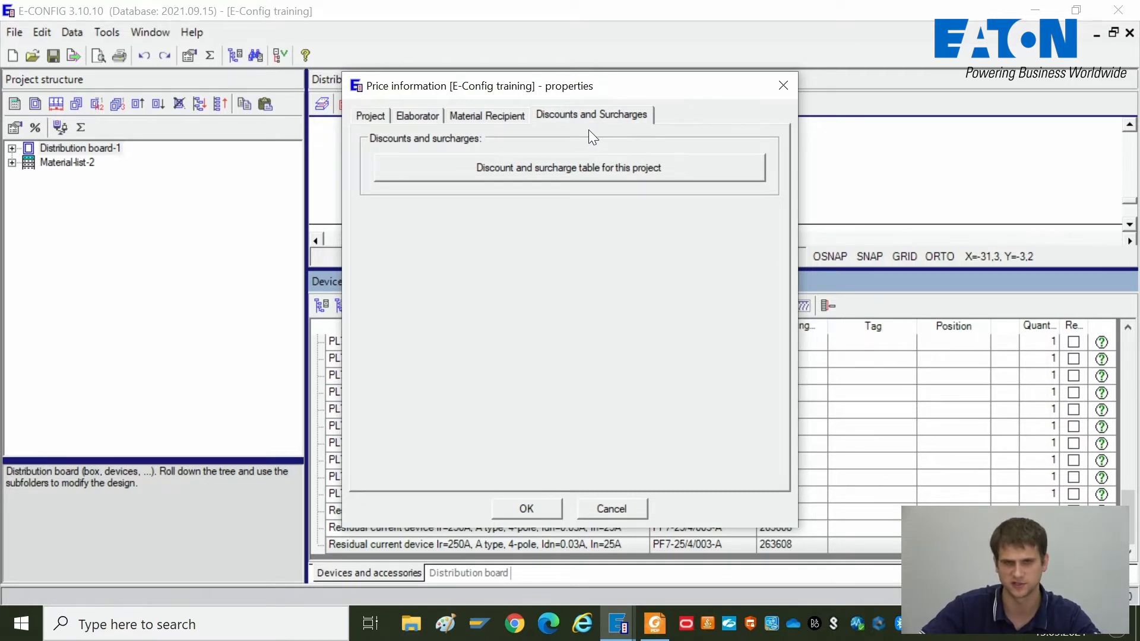
left_click(542, 167)
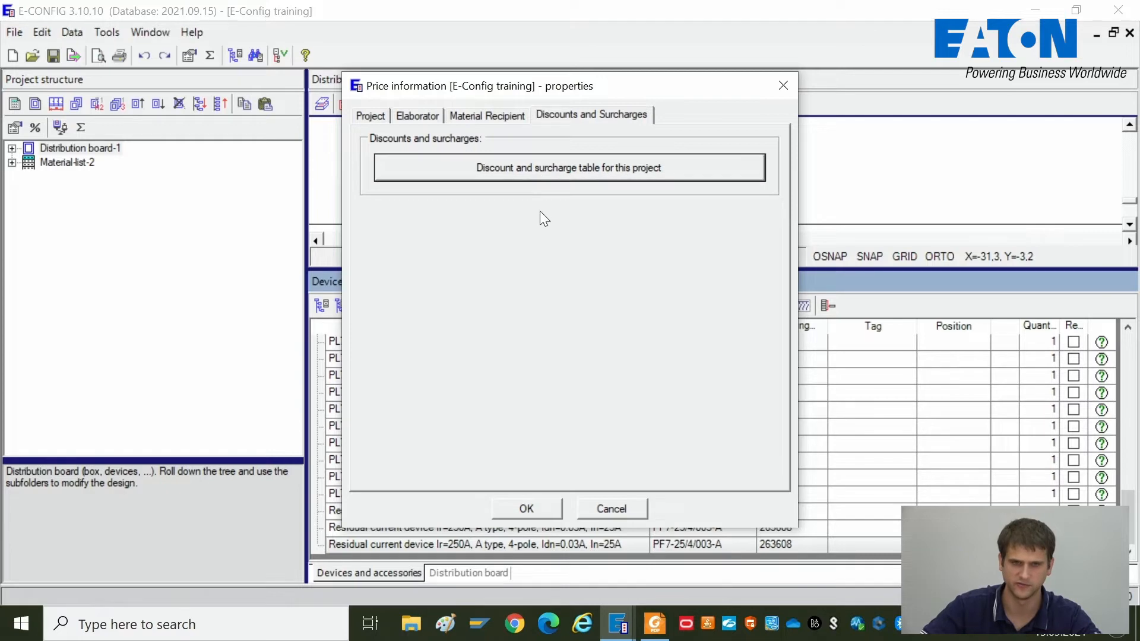
left_click(576, 175)
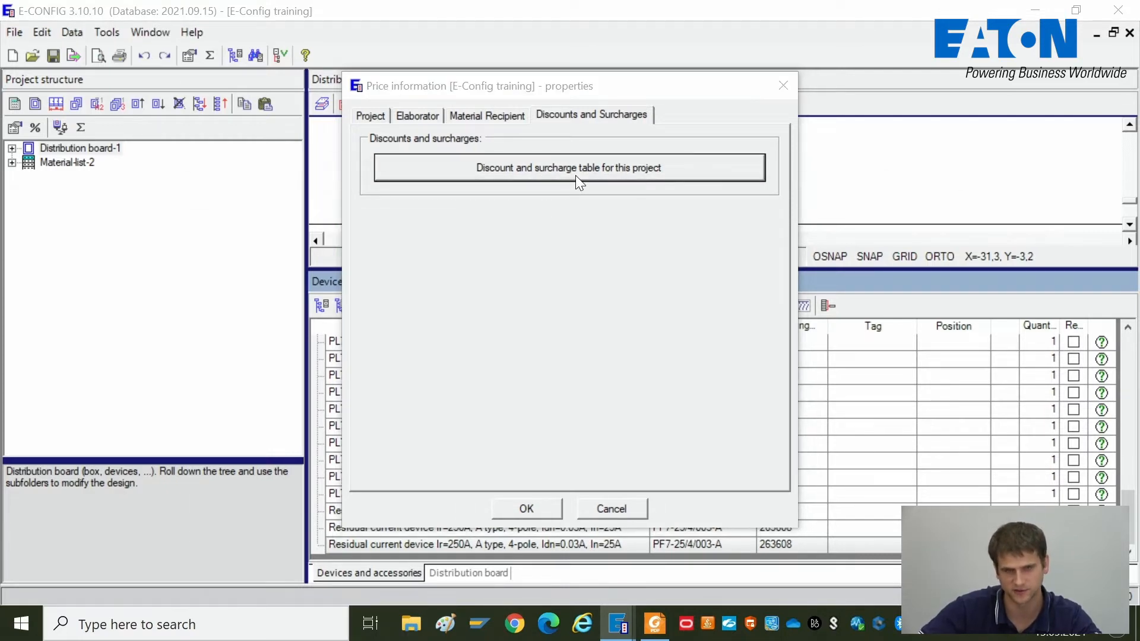
double_click(563, 82)
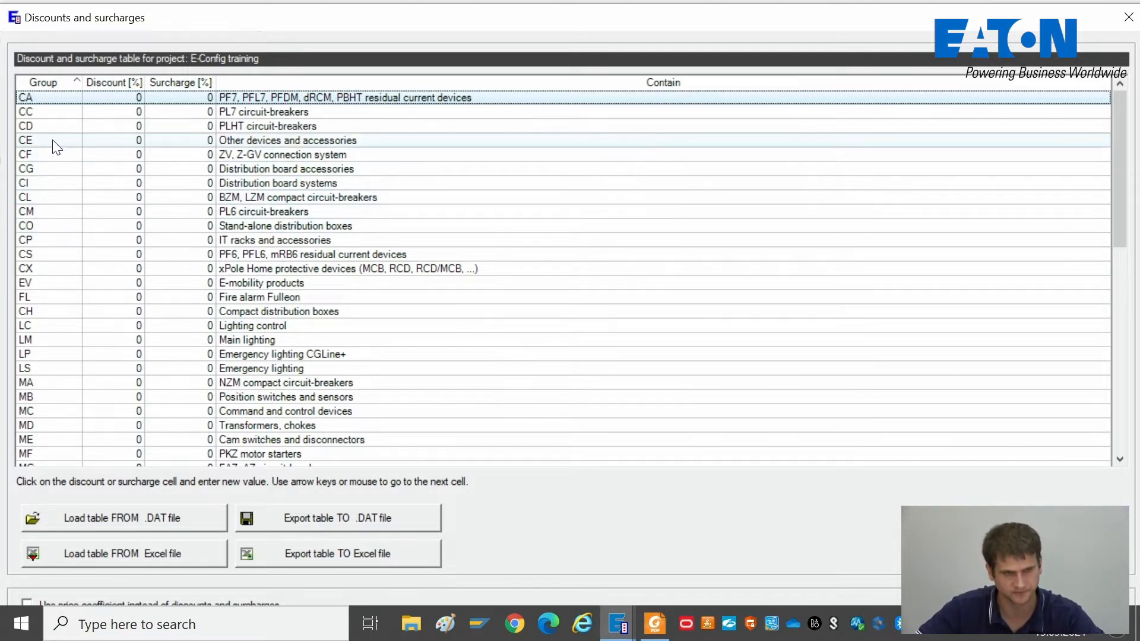
- Set the discount for group CC, PL7 circuit-breakers, to 50 %
left_click(249, 115)
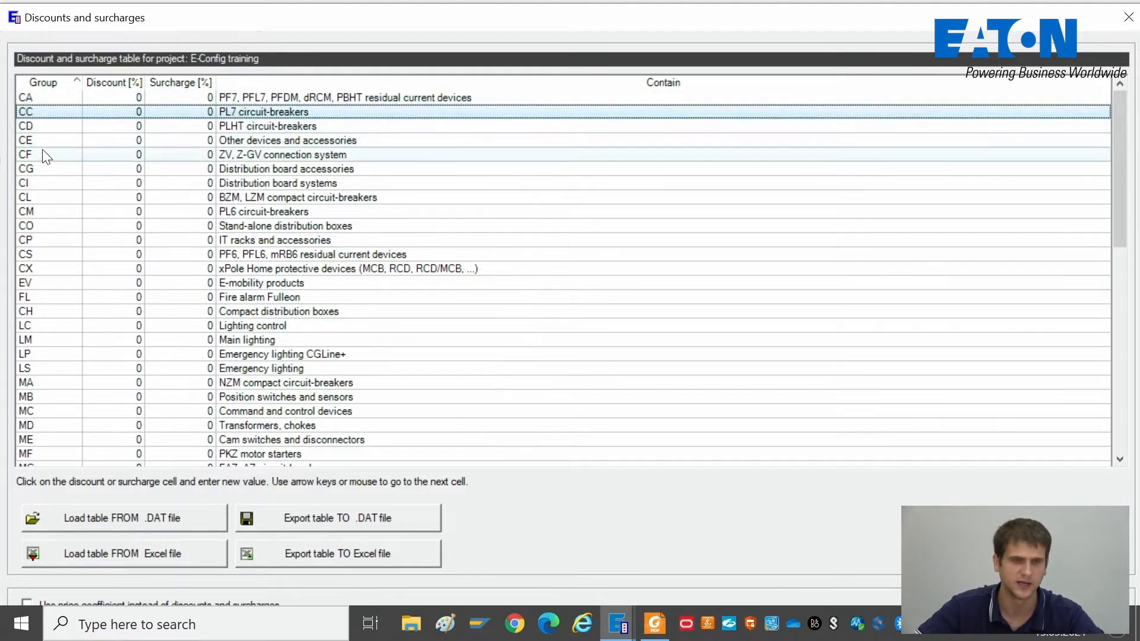
left_click(113, 99)
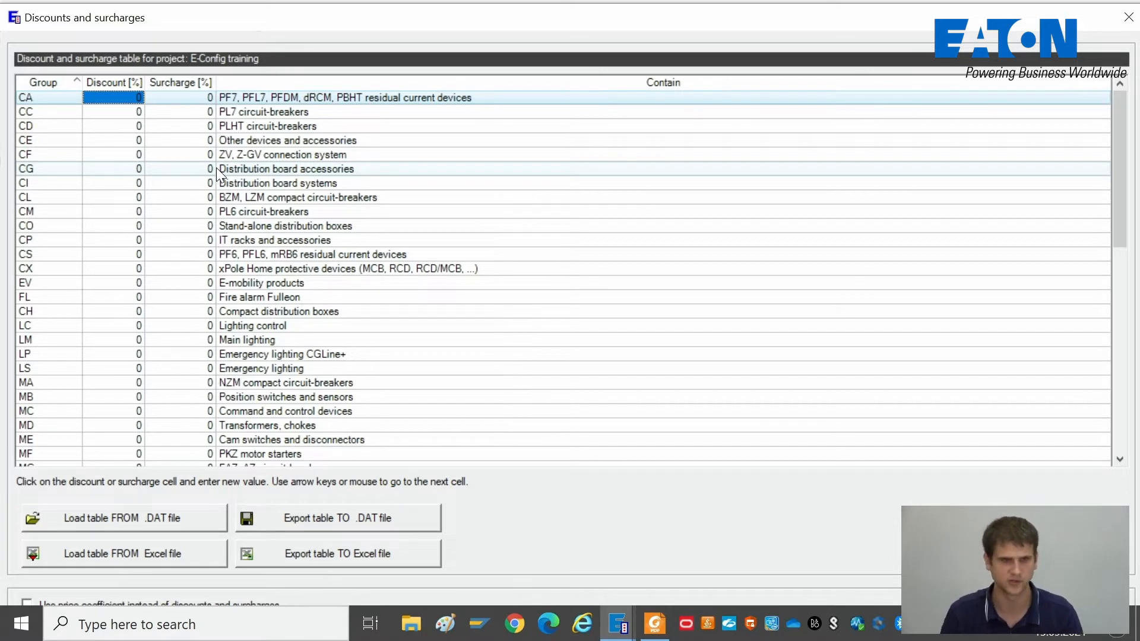
left_click(117, 111)
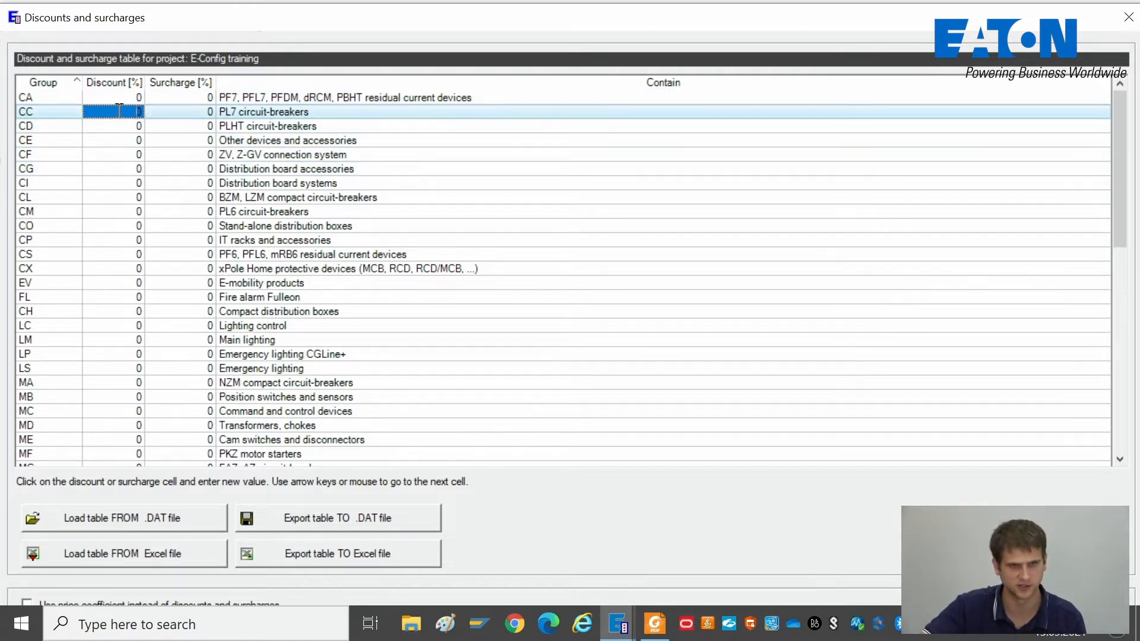
type("500")
key("BackSpace")
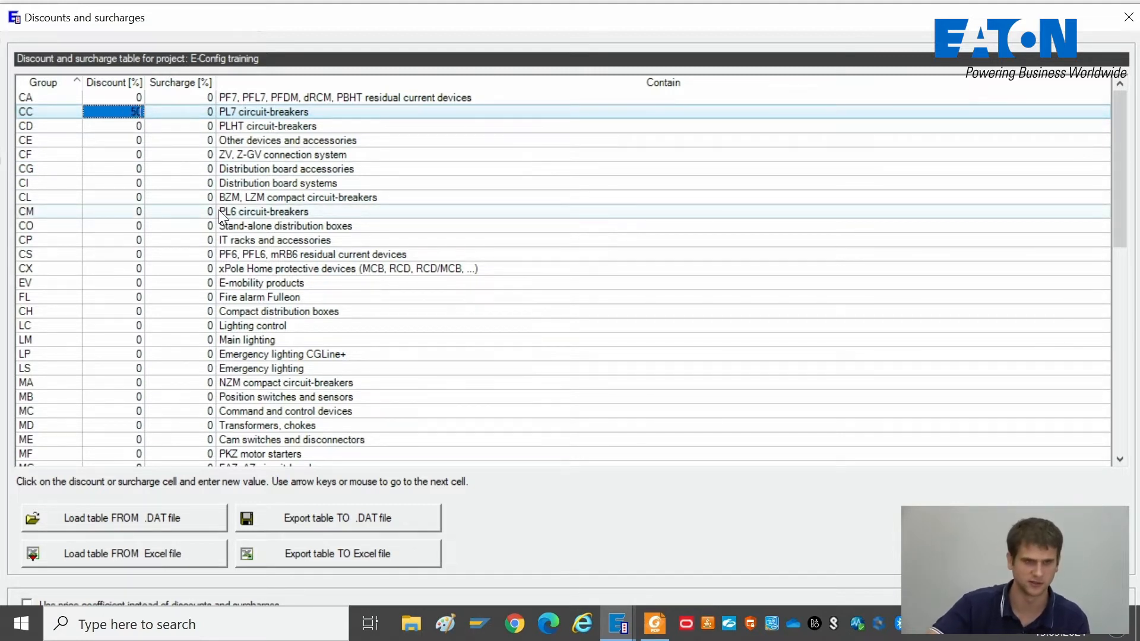
left_click(158, 143)
left_click(122, 113)
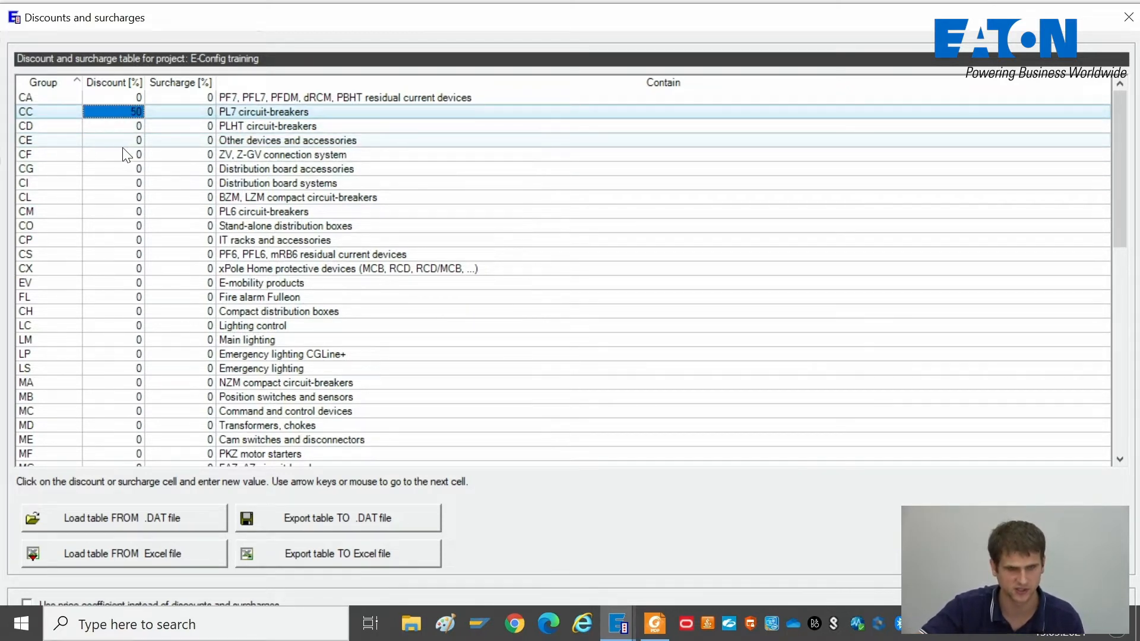
left_click(185, 197)
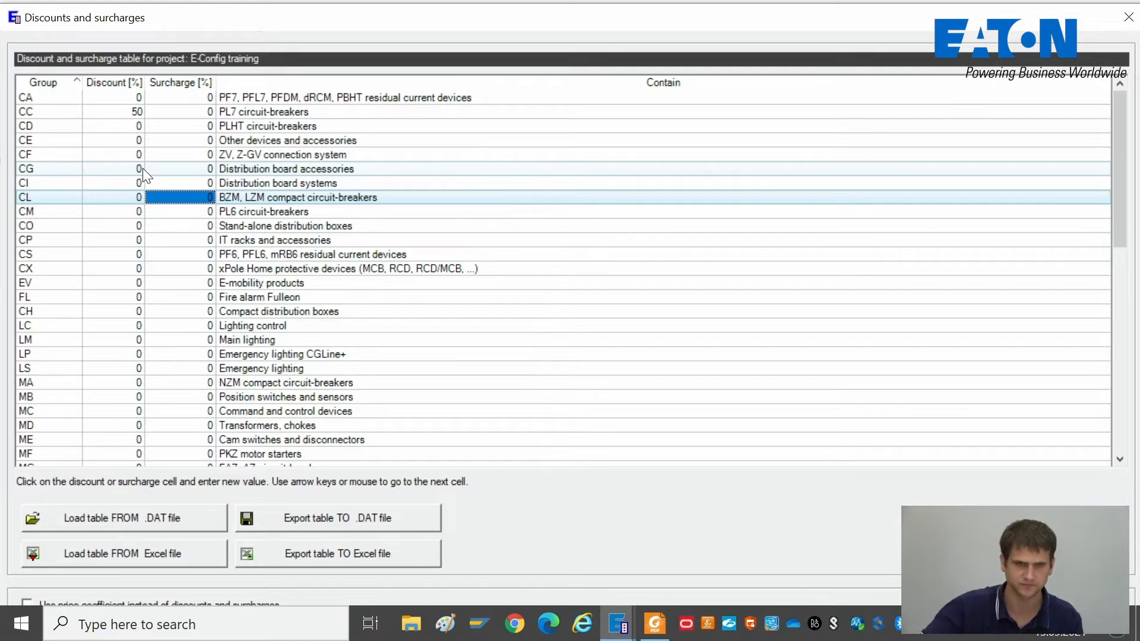
- Use a price coefficient of 1,4 instead of discounts and surcharges for the project, and close the discount table and project properties
mouse_move(585, 5)
left_mouse_down()
mouse_move(575, 114)
mouse_move(580, 16)
left_mouse_up()
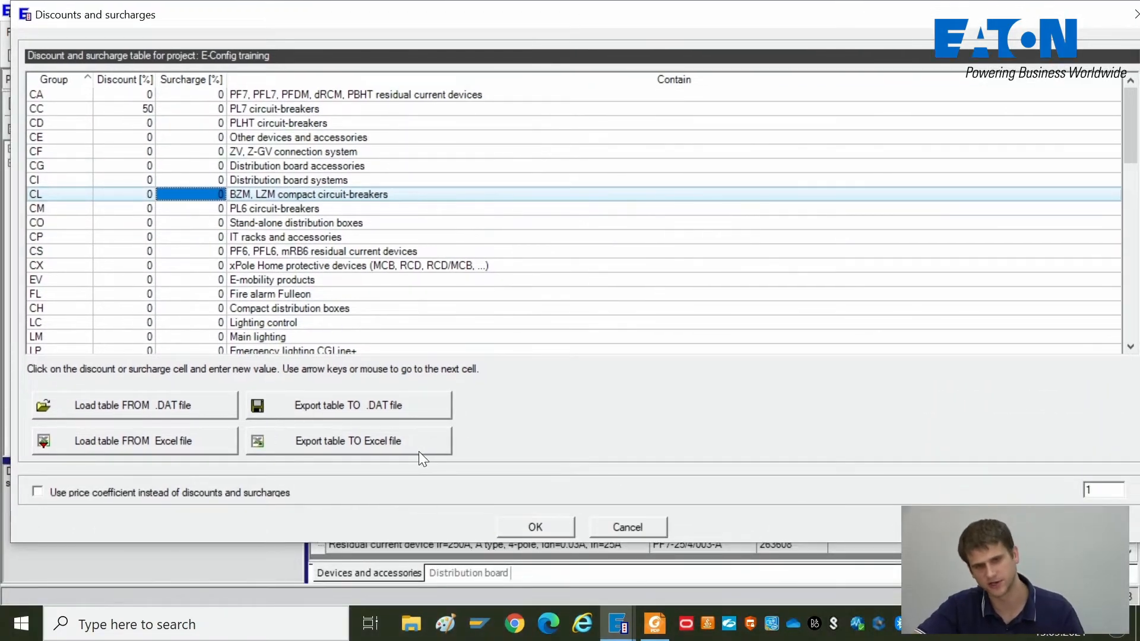
left_click(242, 497)
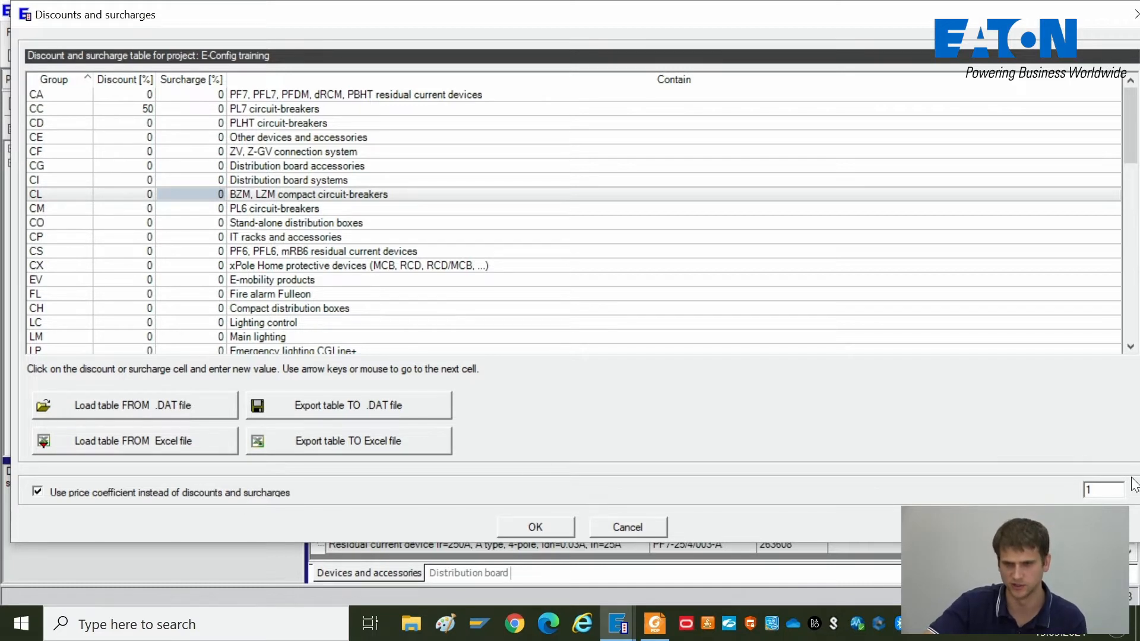
left_click_drag(1104, 487, 1074, 482)
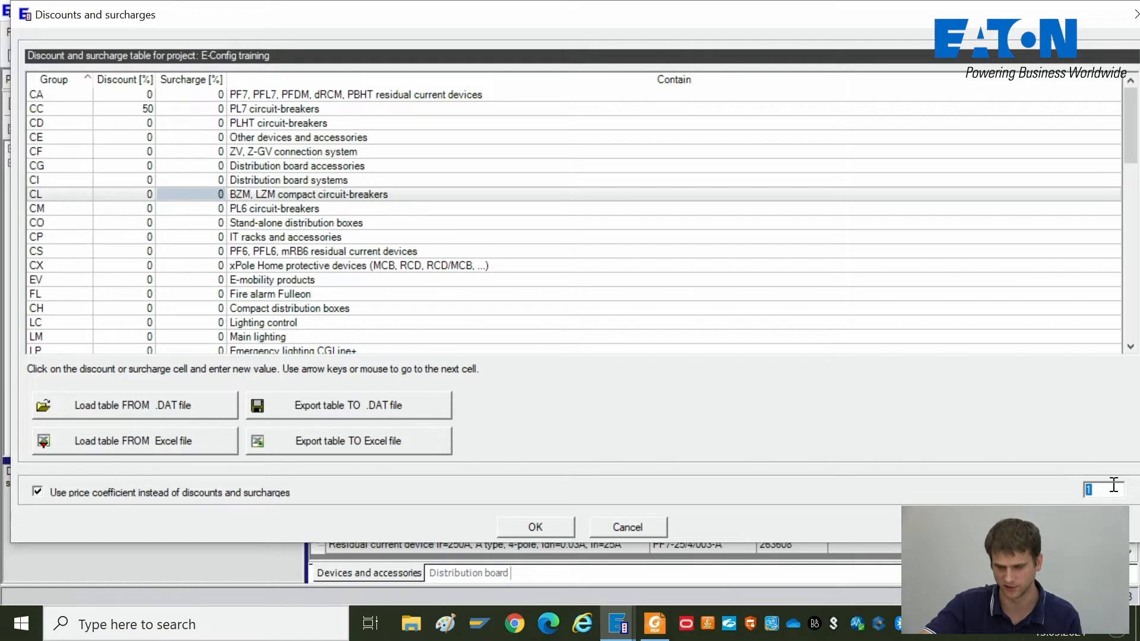
type("1.")
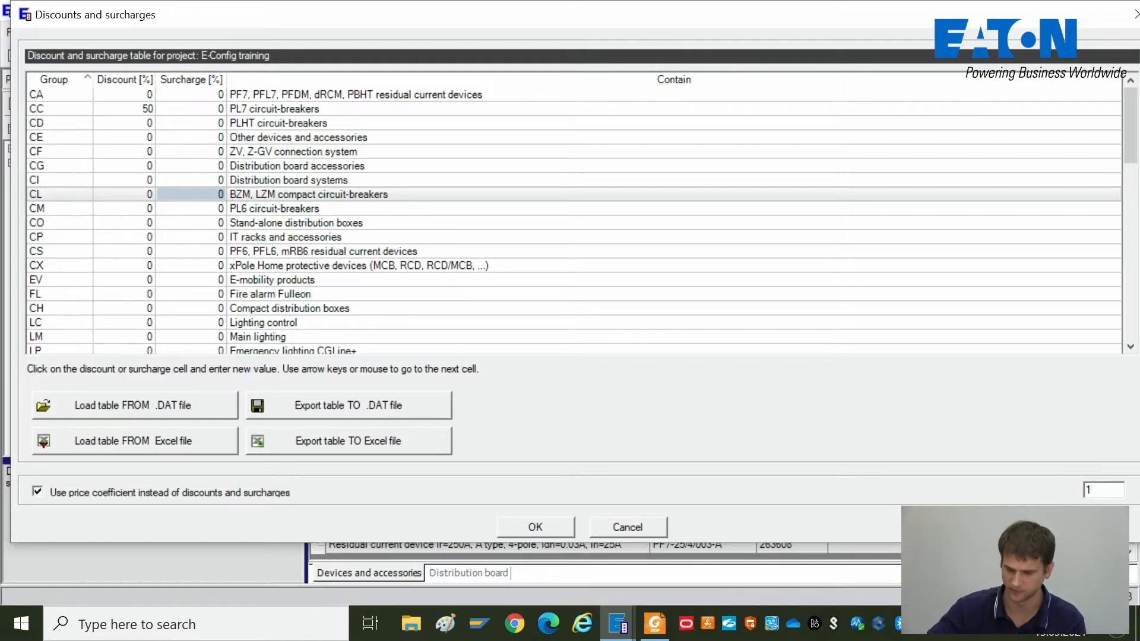
type("4")
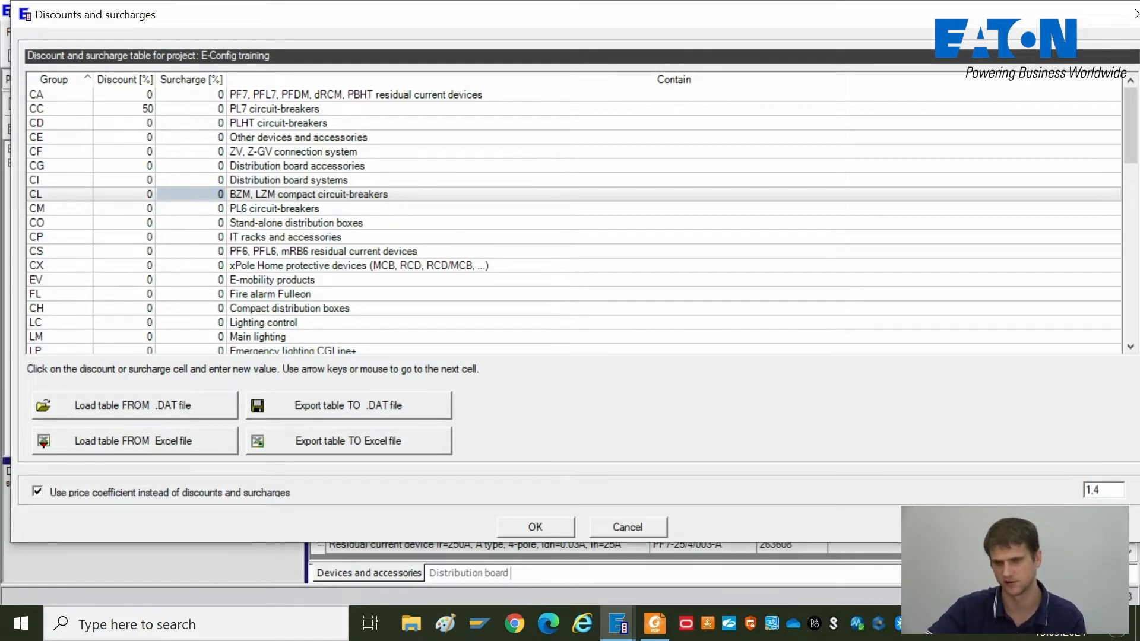
key("BackSpace")
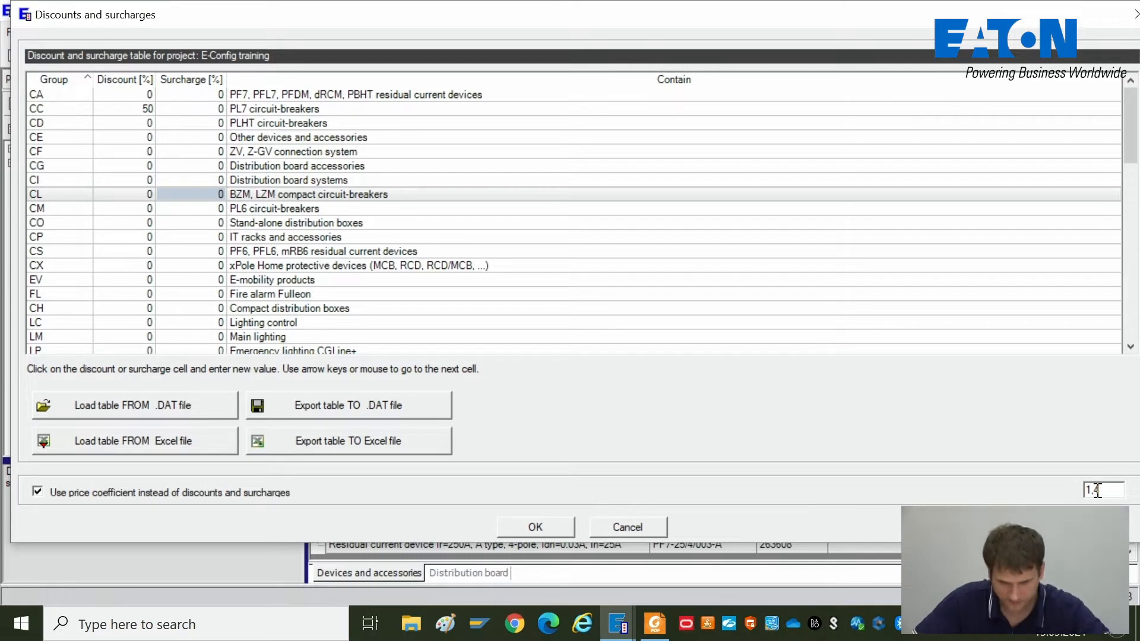
type("2")
key("BackSpace")
type("4")
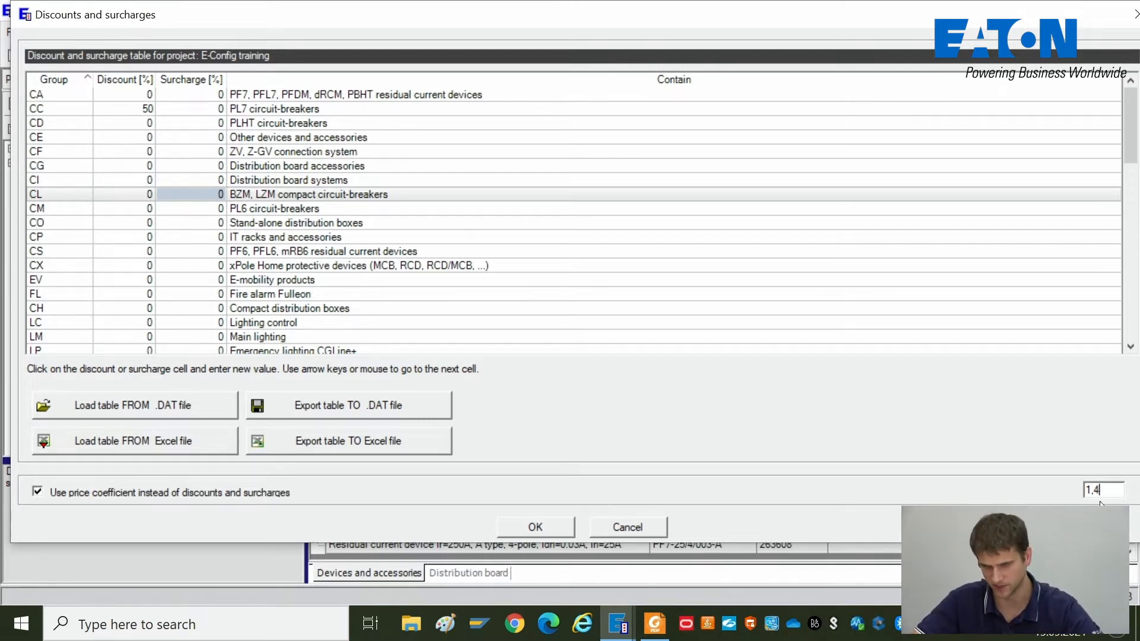
left_click(38, 491)
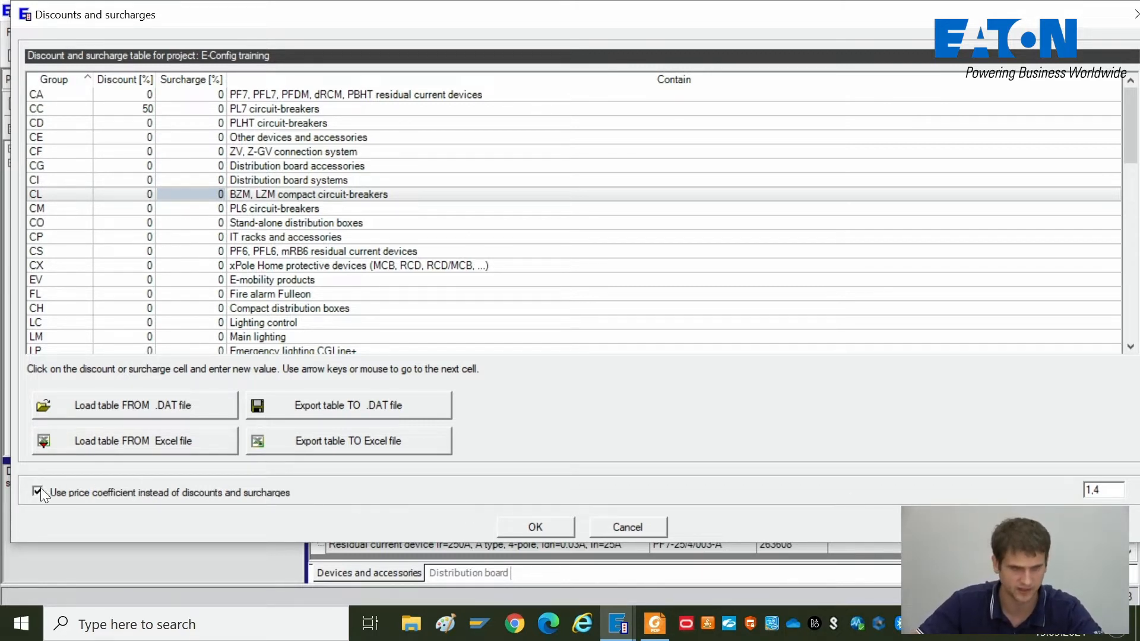
left_click(522, 529)
left_click(607, 510)
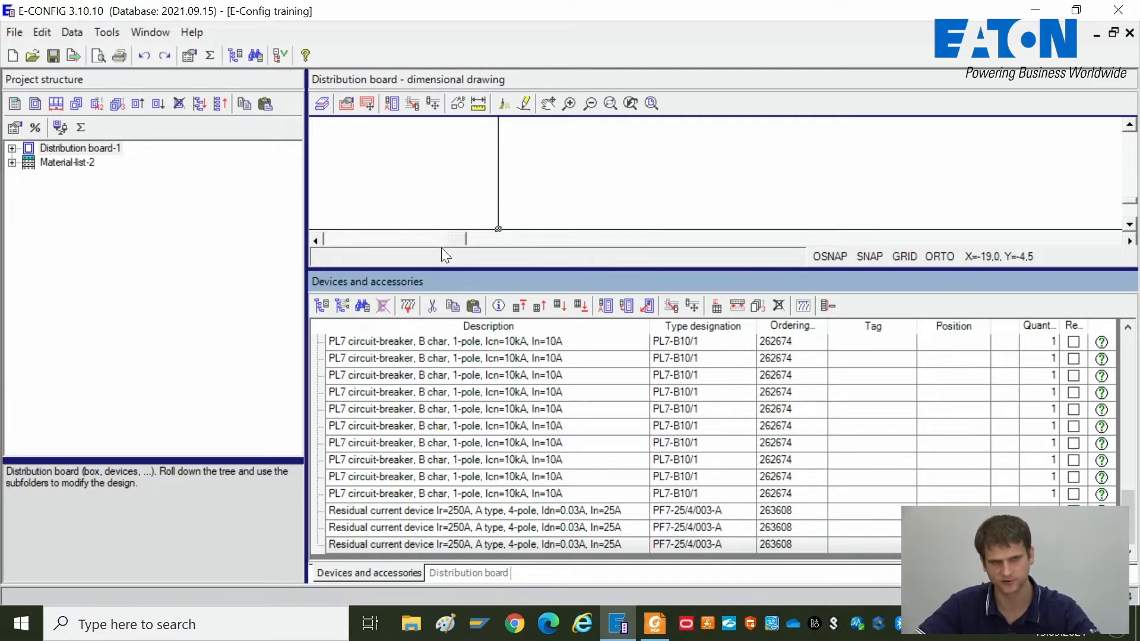
- Open the program options to view the default settings for new projects and discounts, and close them
left_click(107, 32)
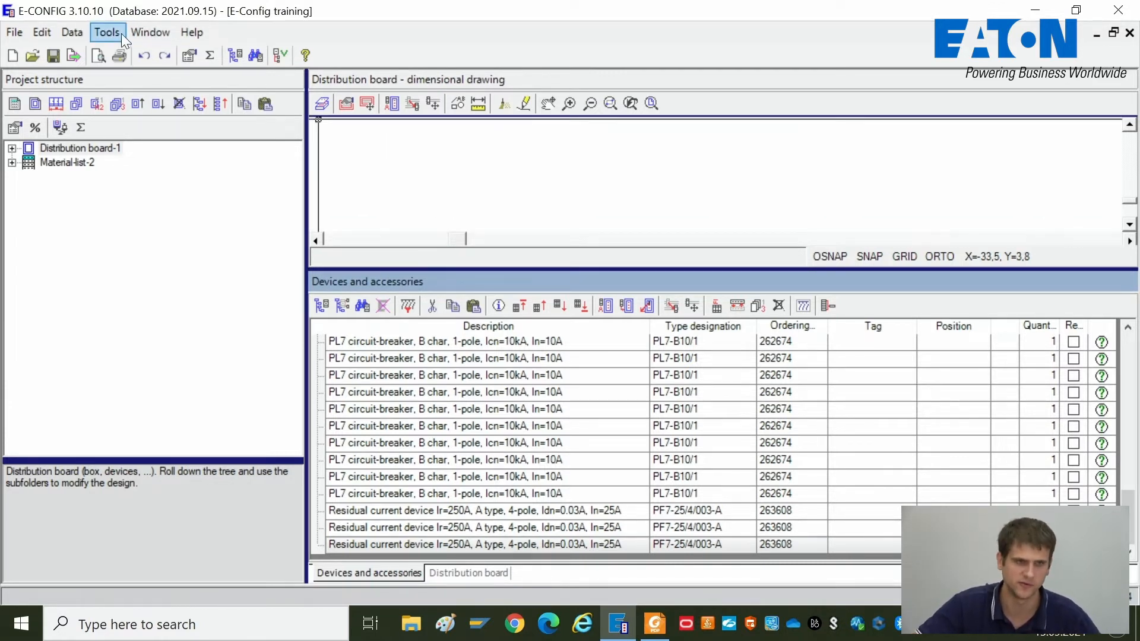
left_click(134, 54)
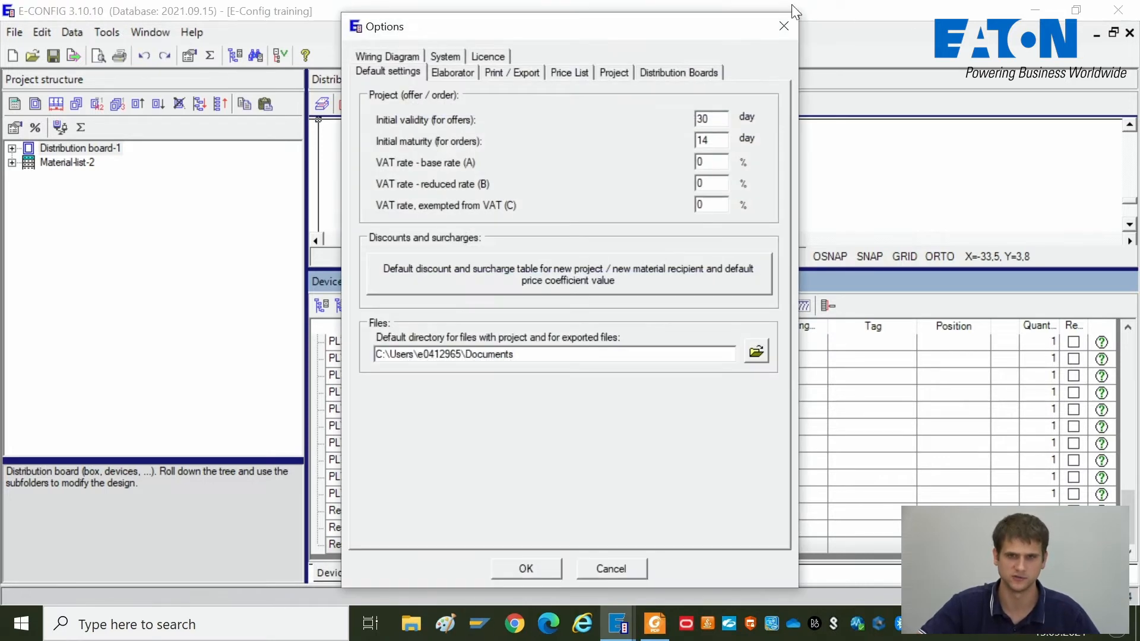
left_click(780, 27)
- Open the material recipient (customer) database and review the company and city fields of the Company 1 record
left_click(66, 33)
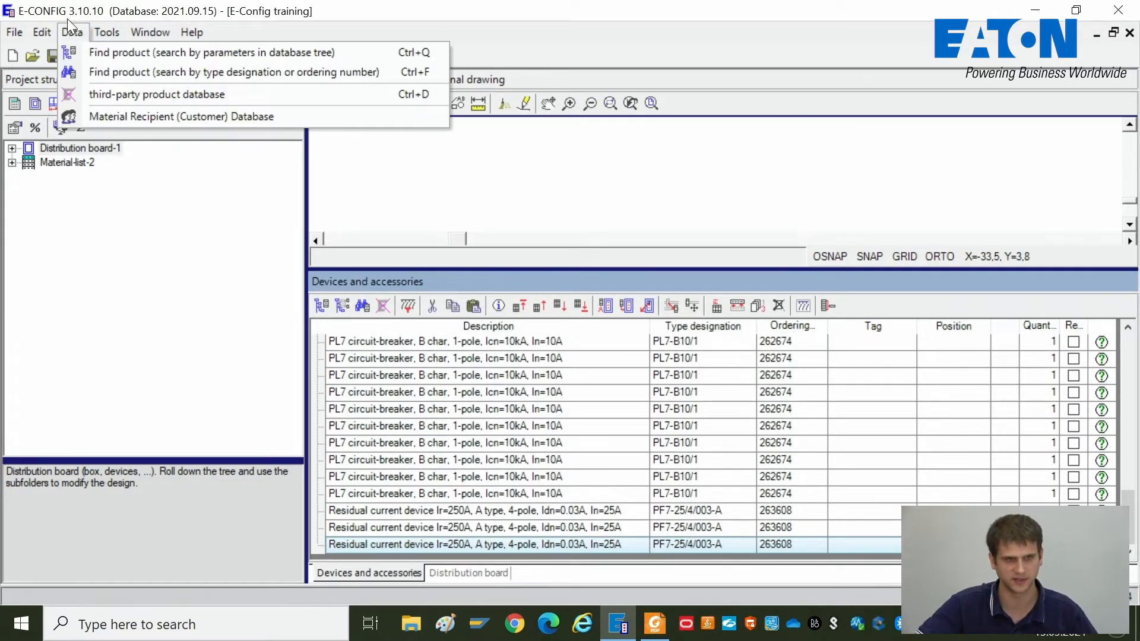
left_click(118, 116)
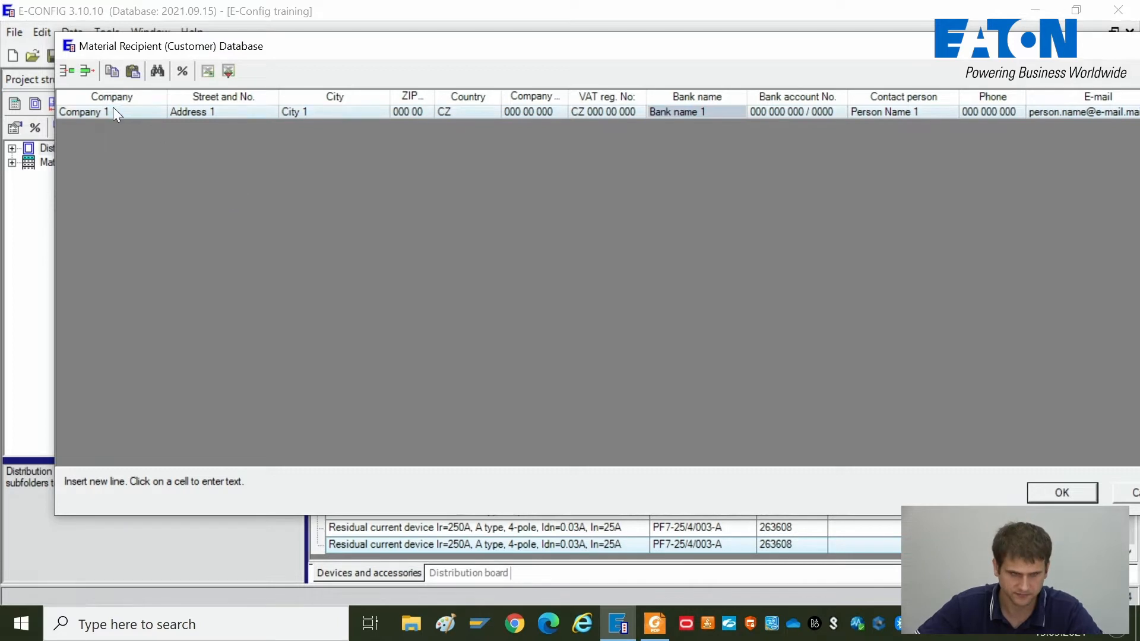
left_click(94, 109)
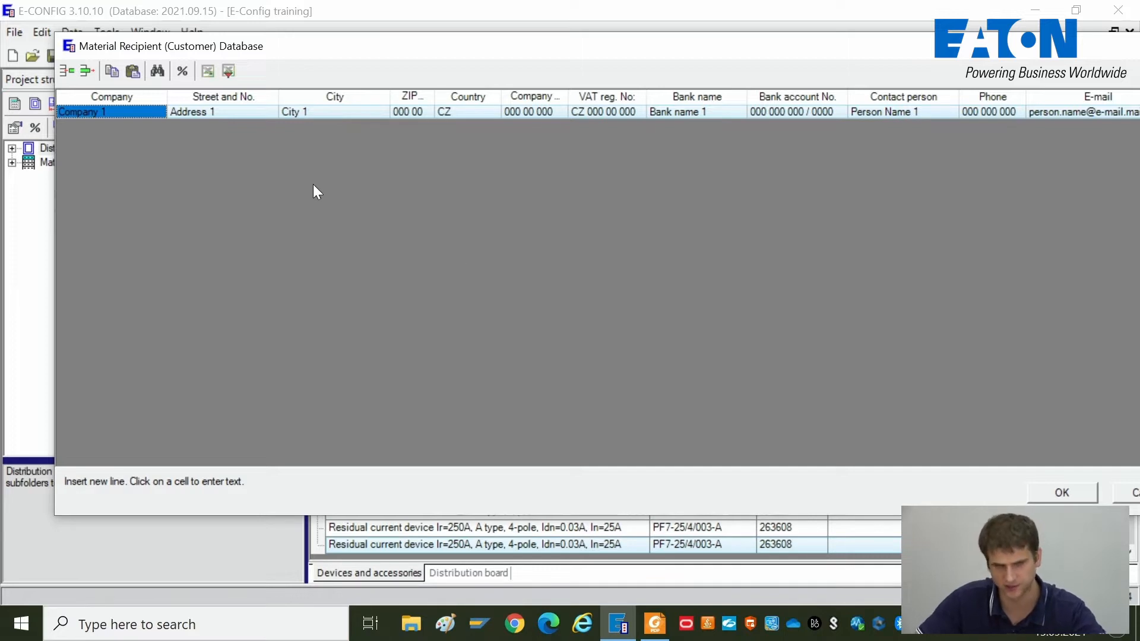
left_click(329, 114)
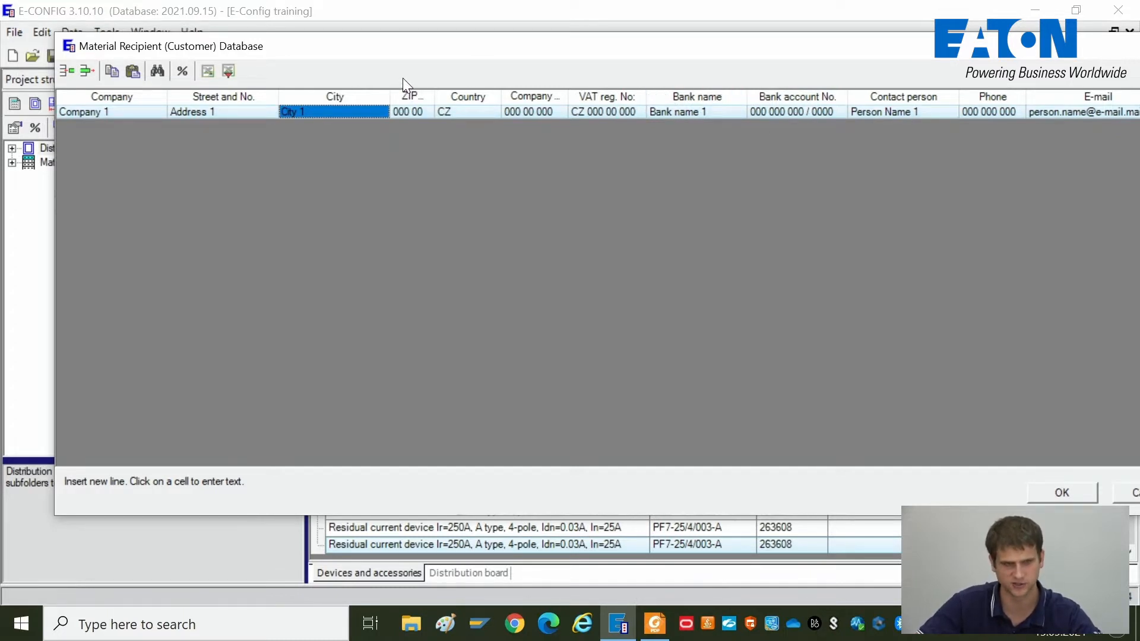
- View the discount and surcharge table for customer Company 1, including group CA's discount, and close it
left_click(180, 73)
mouse_move(358, 16)
left_mouse_down()
mouse_move(376, 27)
mouse_move(367, 23)
left_mouse_up()
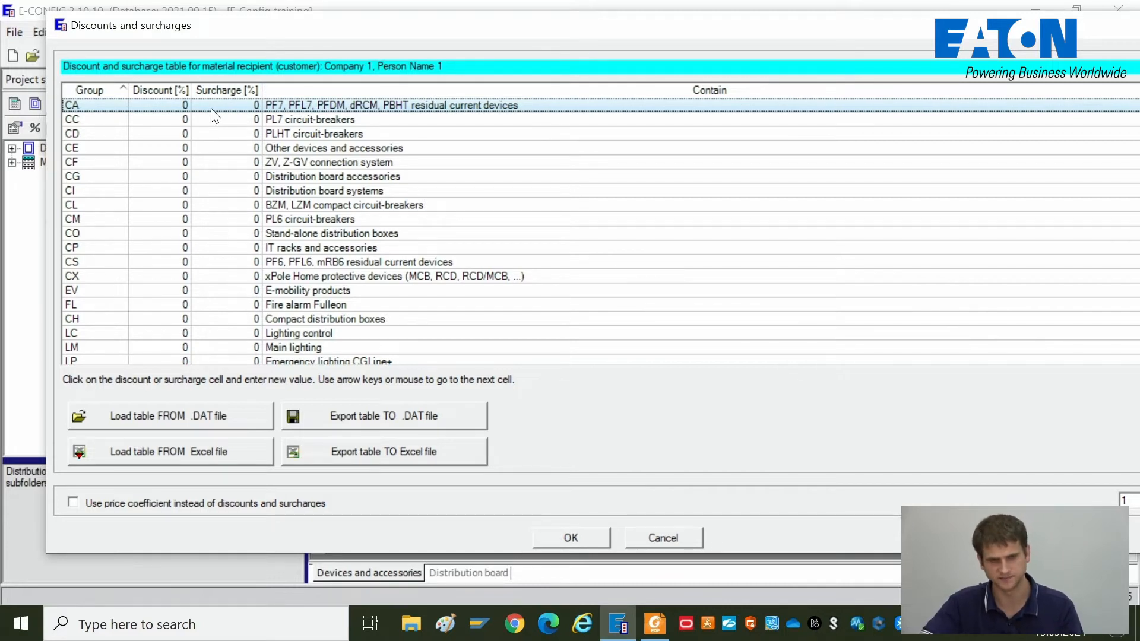
left_click(166, 103)
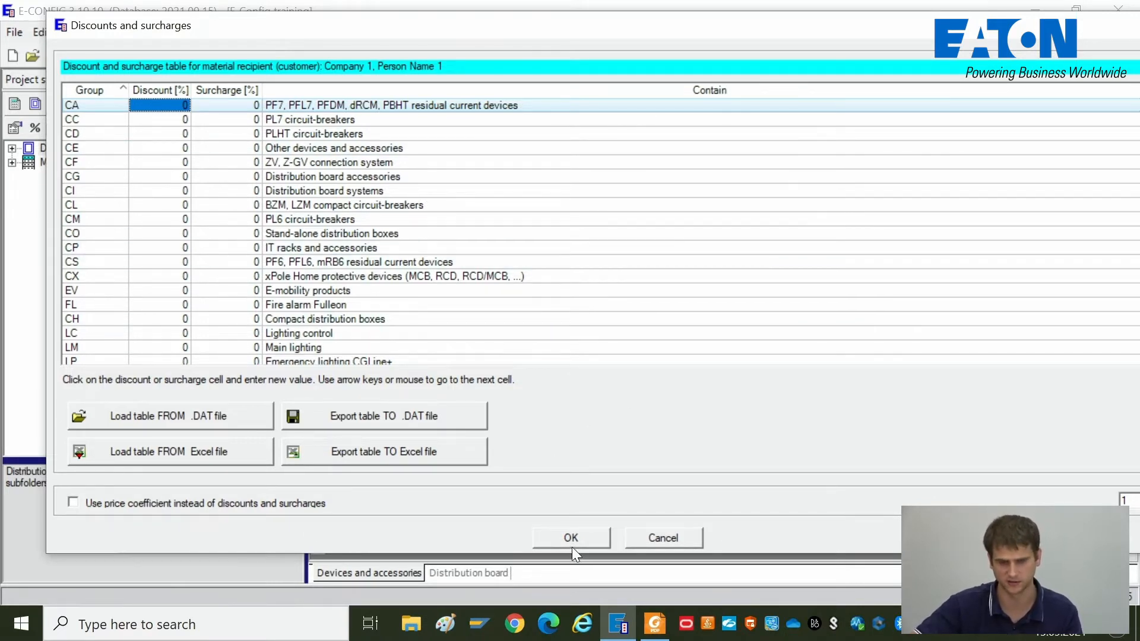
left_click(600, 543)
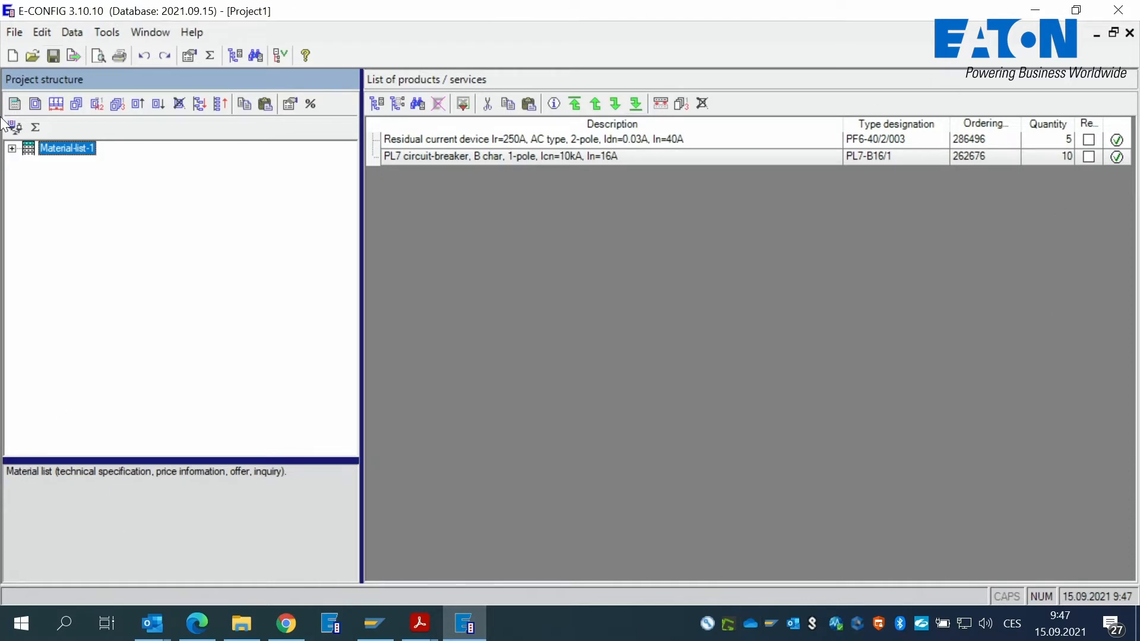
- Add a distribution board to Project1, select it, and enlarge the product table area below its dimensional drawing
left_click(36, 104)
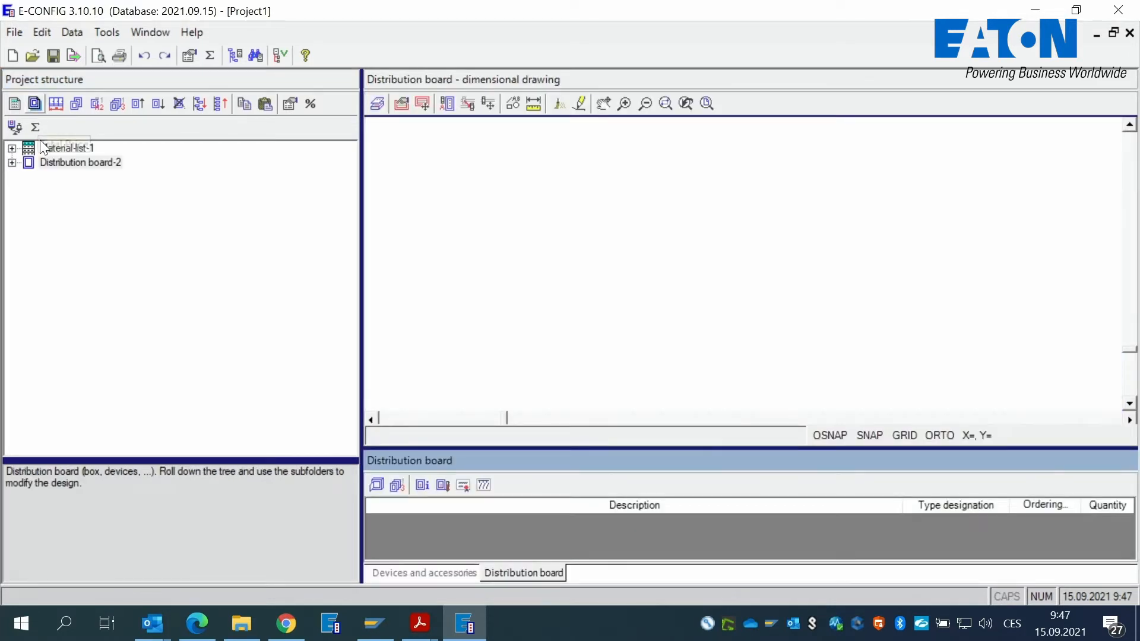
left_click(60, 162)
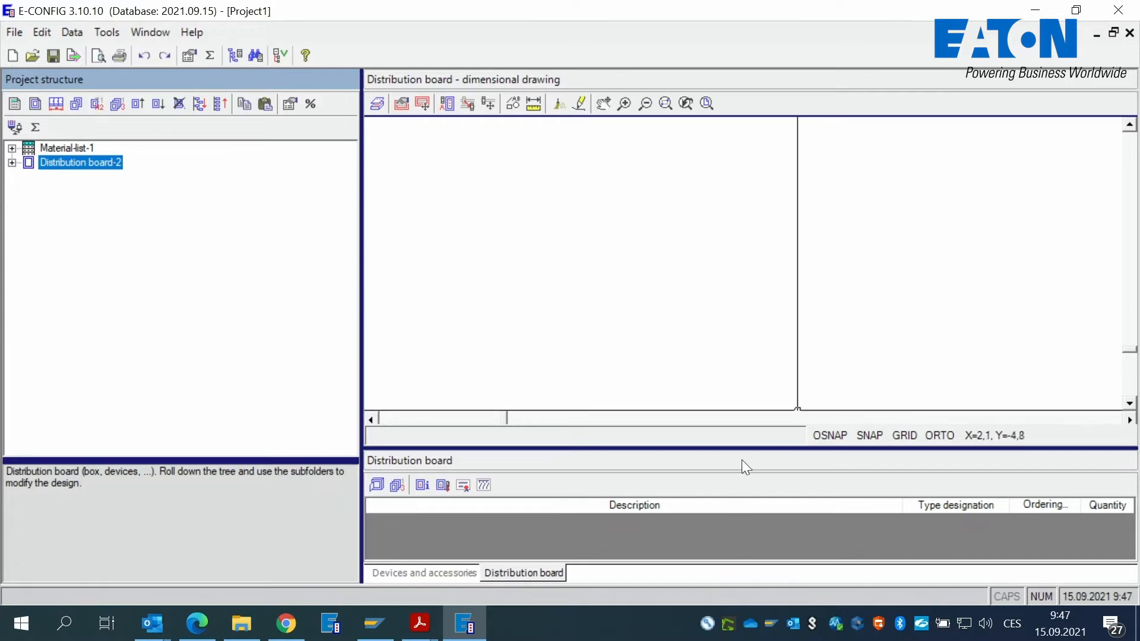
left_click_drag(742, 450, 738, 303)
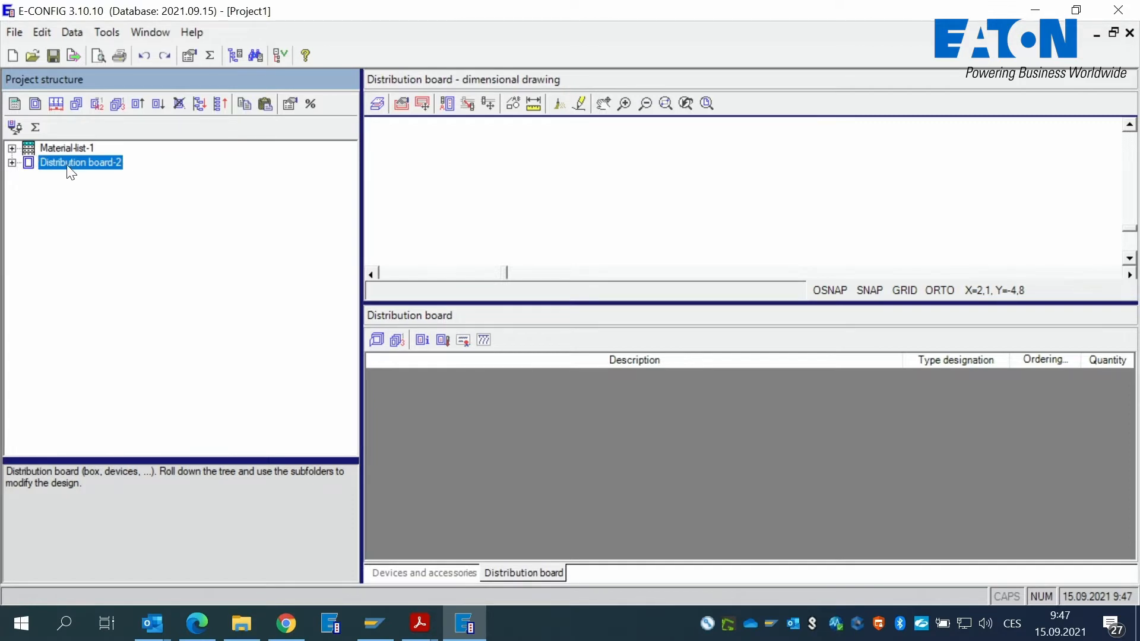
- Show the new distribution board's devices and accessories list, and open the product database for it
left_click(419, 574)
left_click(419, 575)
left_click(419, 575)
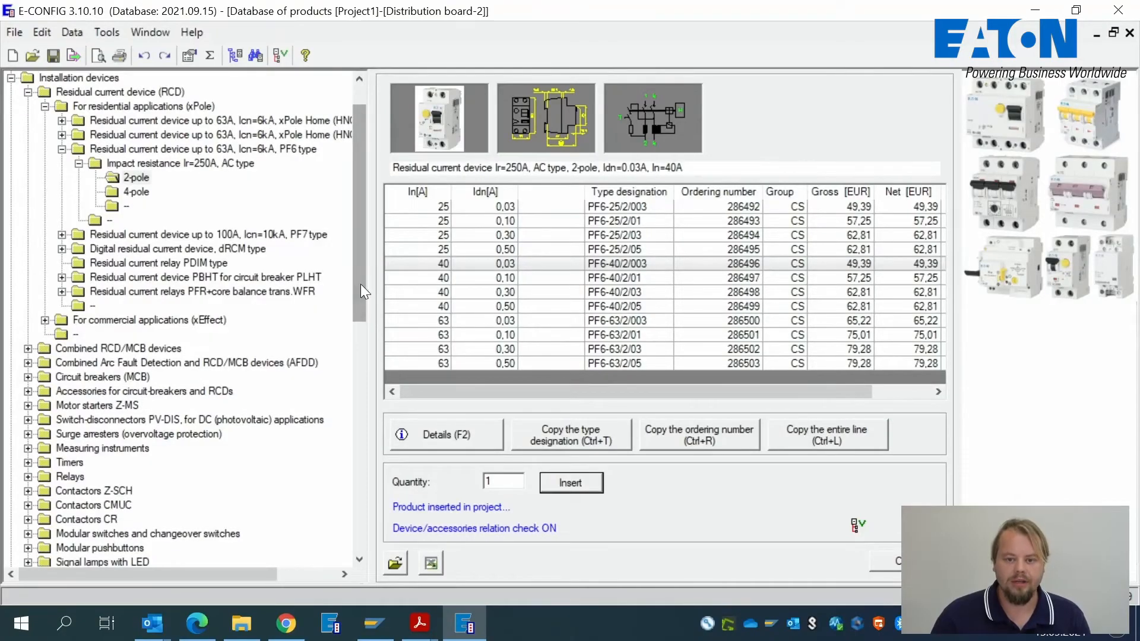
- Collapse the residual current device groups in the product tree so that only the main Installation devices categories are listed
scroll(362, 291, "up", 1)
left_click(11, 120)
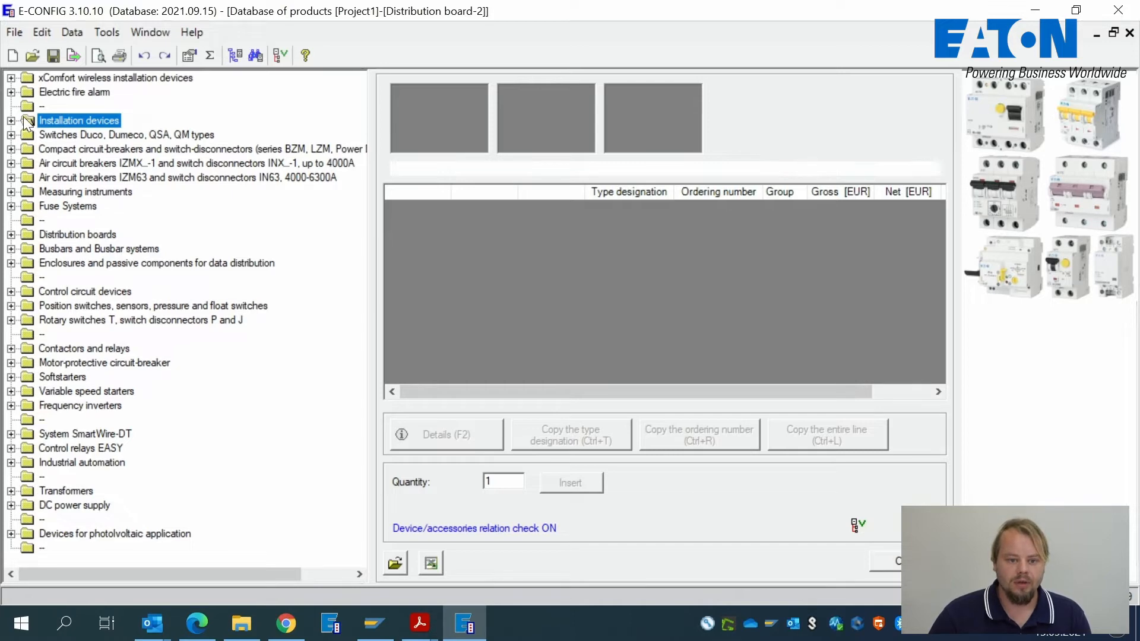
left_click(11, 121)
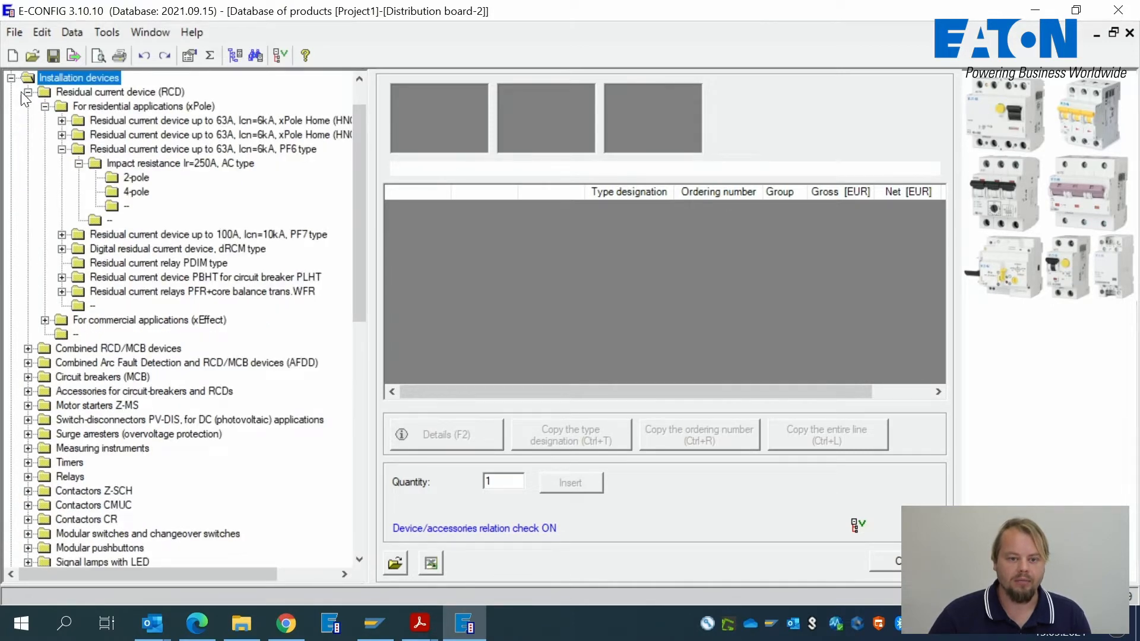
left_click(46, 107)
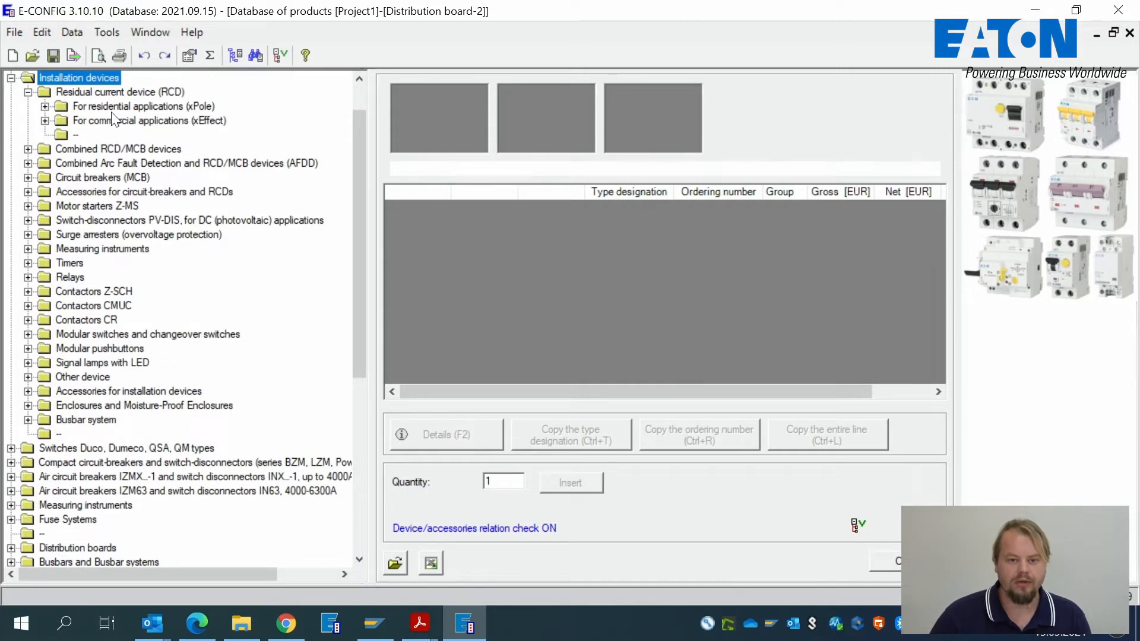
scroll(202, 172, "up", 1)
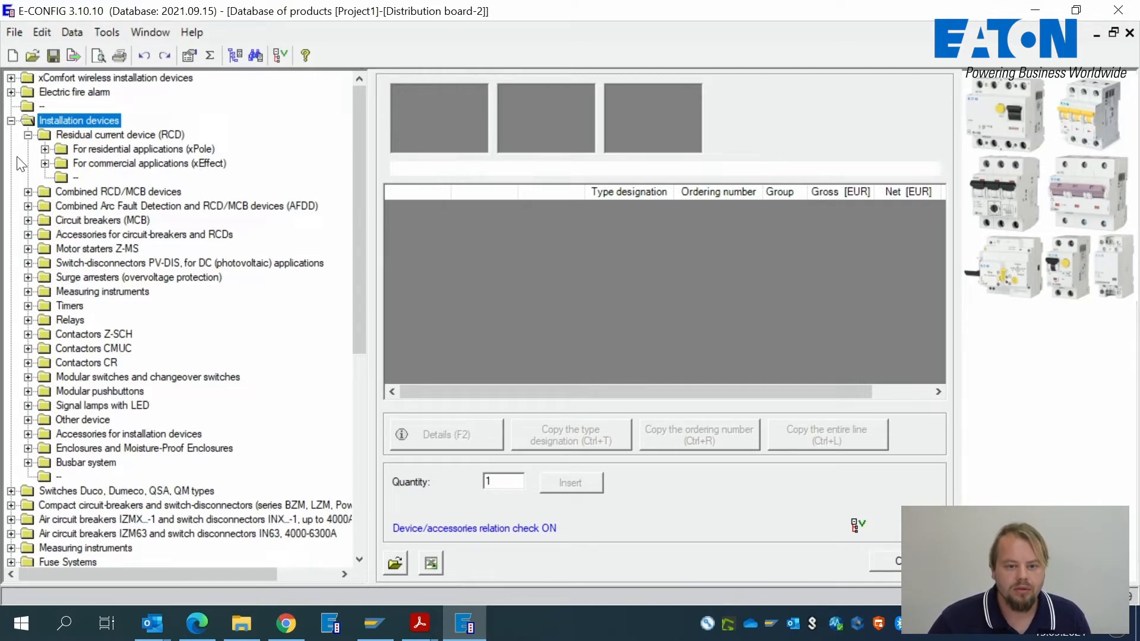
left_click(28, 135)
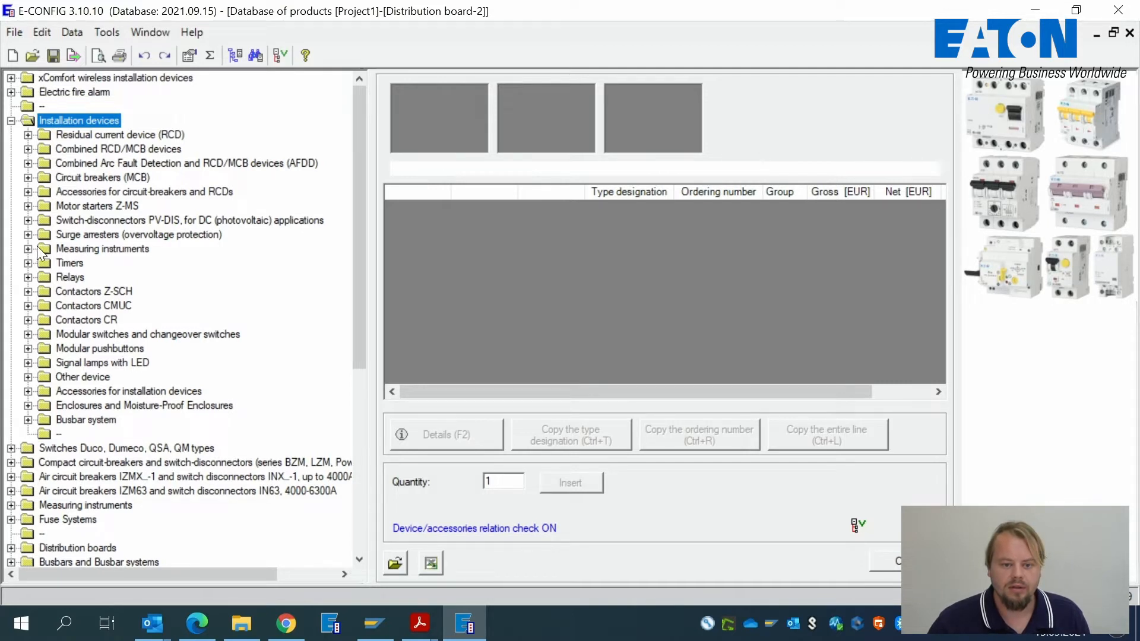
left_click(28, 221)
left_click(28, 221)
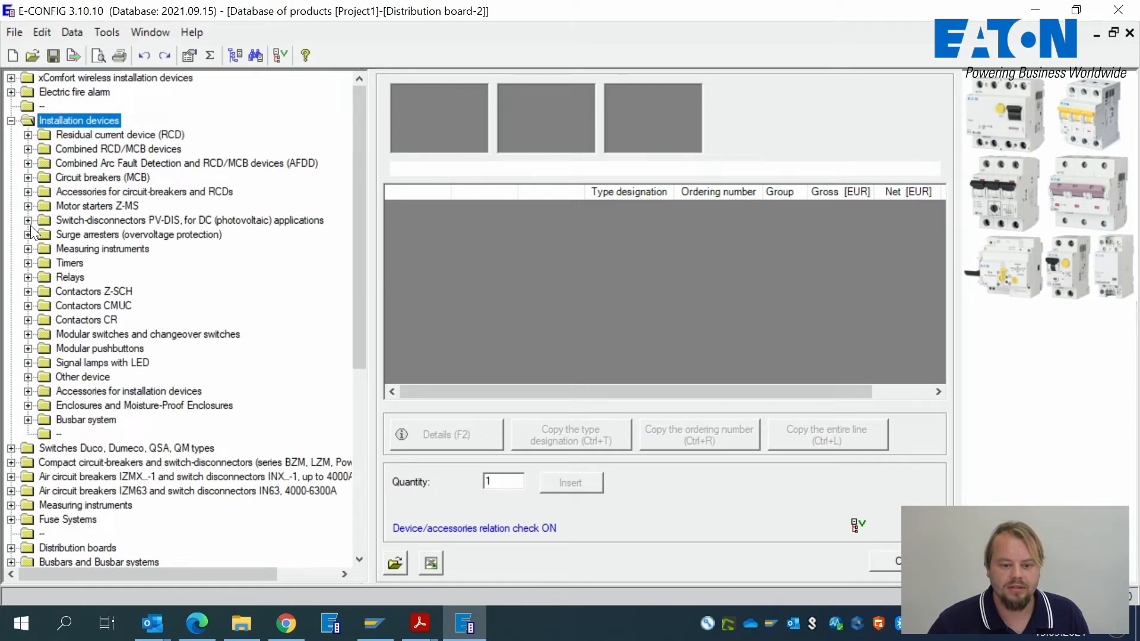
- Open the 3-pole main switch category of the IS main switches (16-125 A) among the modular switches
left_click(28, 378)
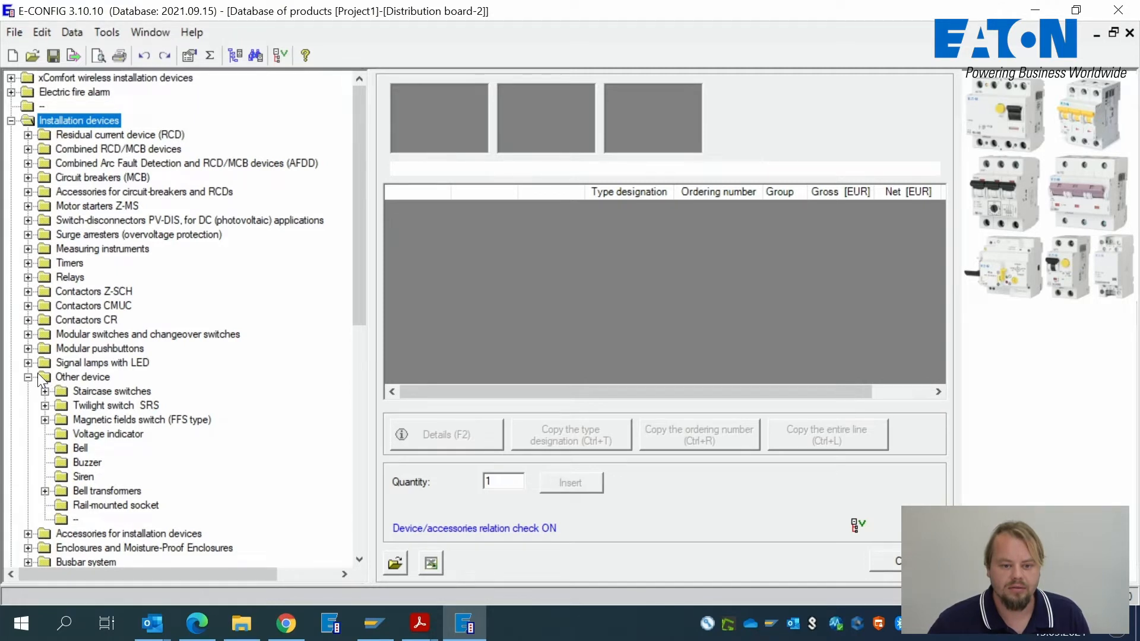
left_click(28, 334)
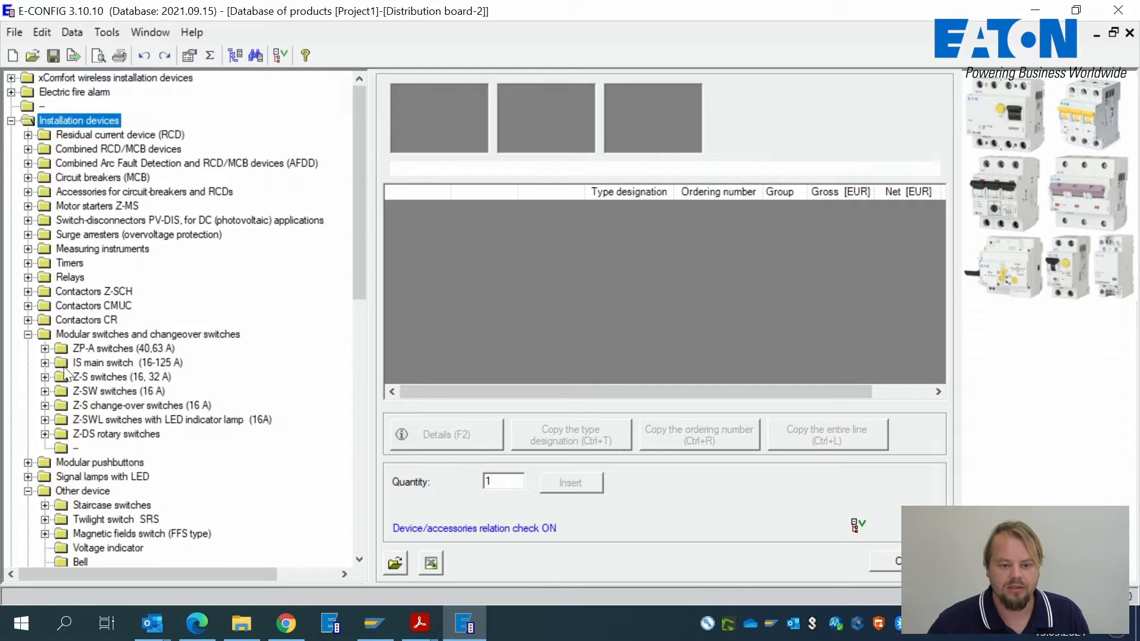
left_click(45, 362)
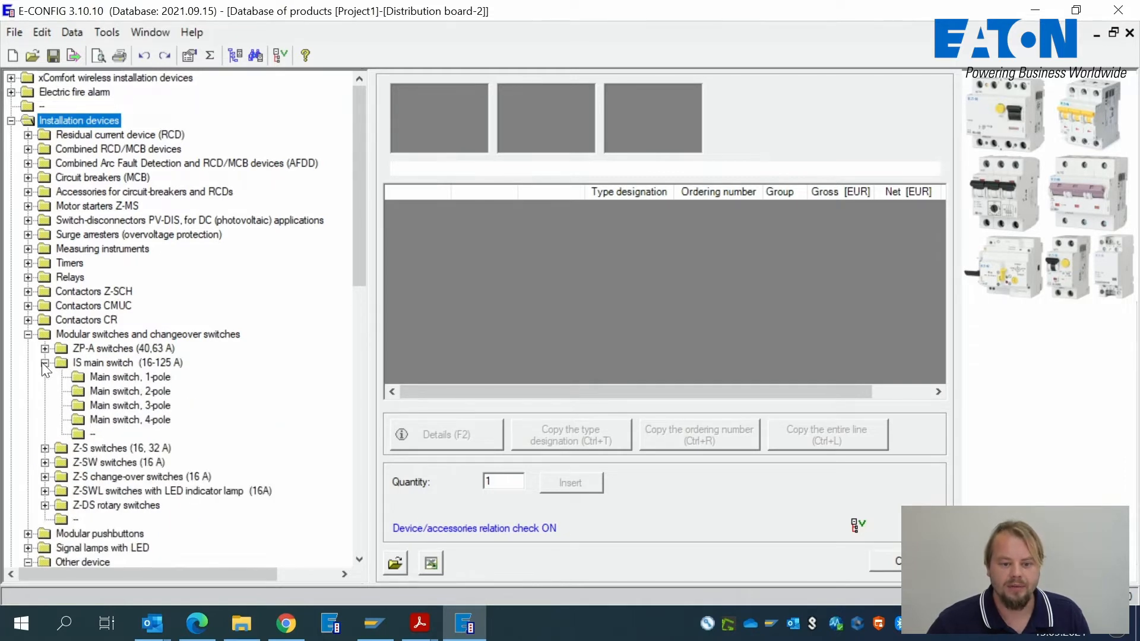
left_click(149, 406)
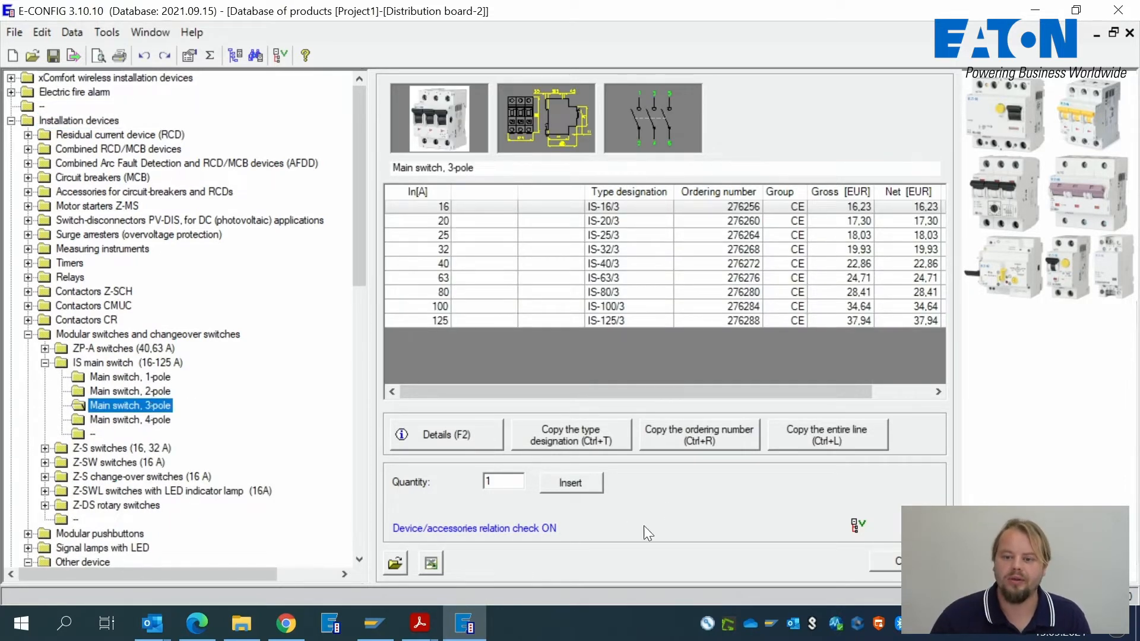
- Insert one 32 A main switch IS-32/3 into the distribution board as a basic device with the tag Q1
left_click(466, 250)
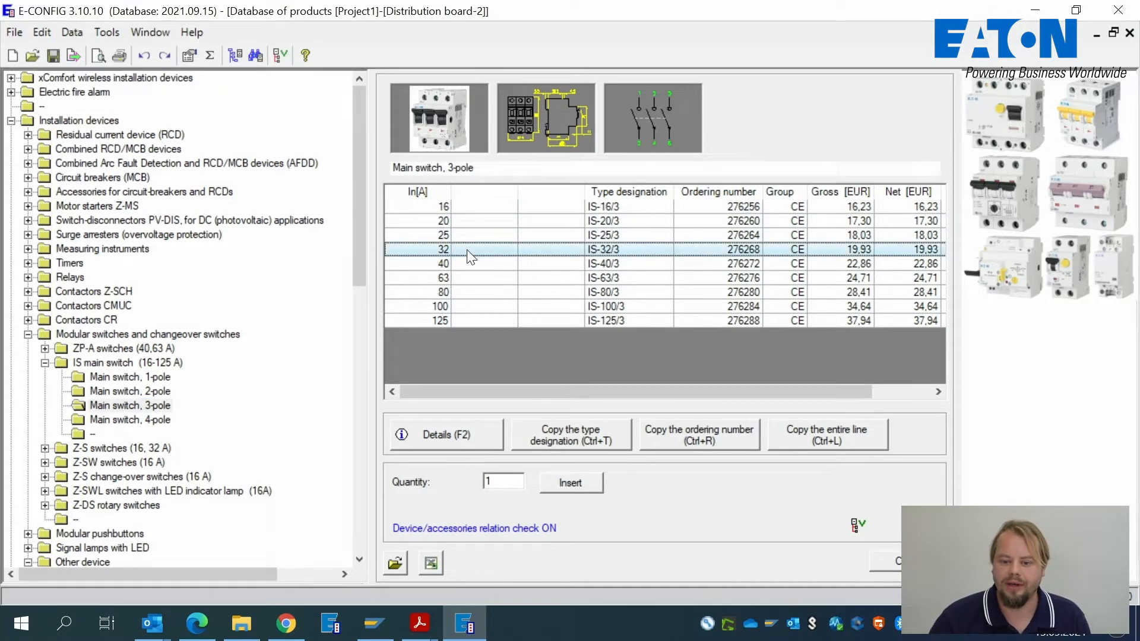
left_click(579, 486)
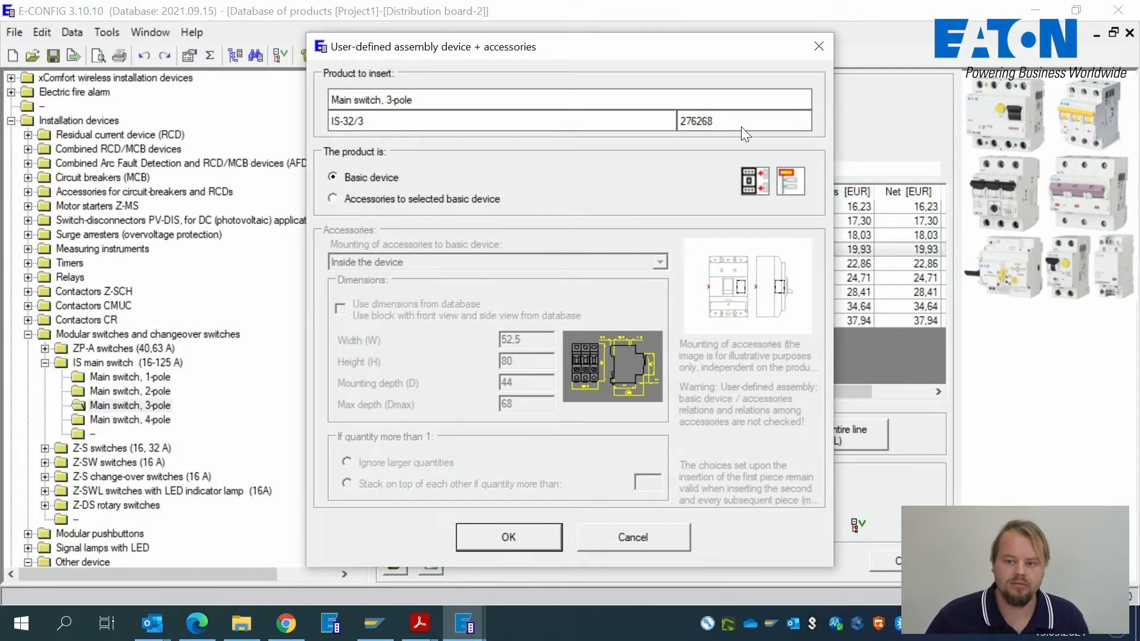
left_click(497, 544)
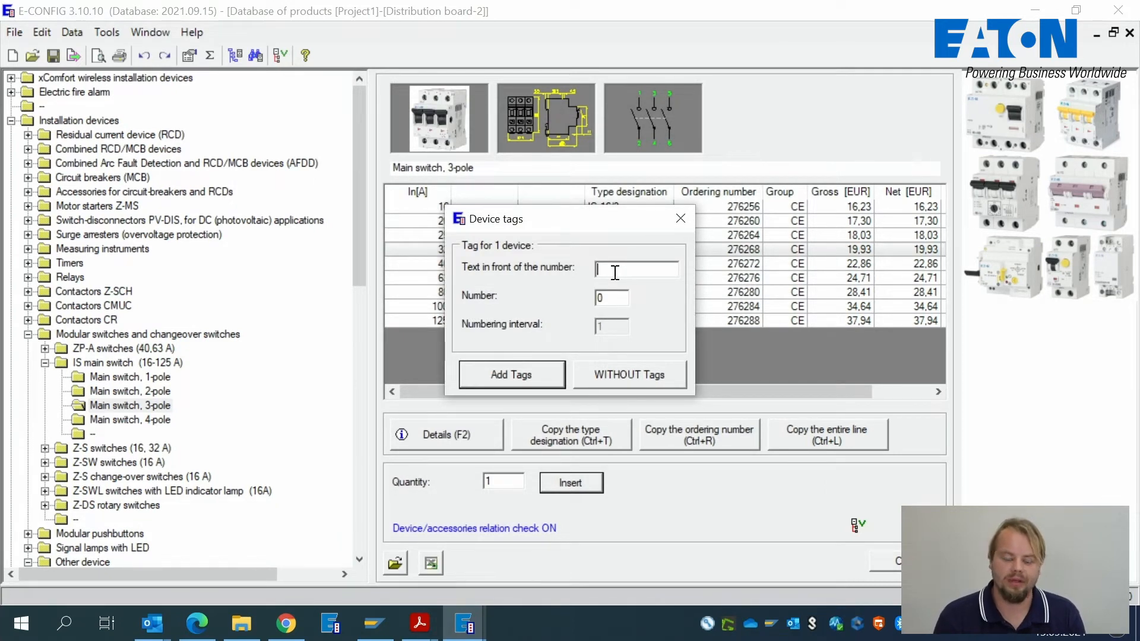
type("Q")
key("Tab")
type("1")
left_click(523, 382)
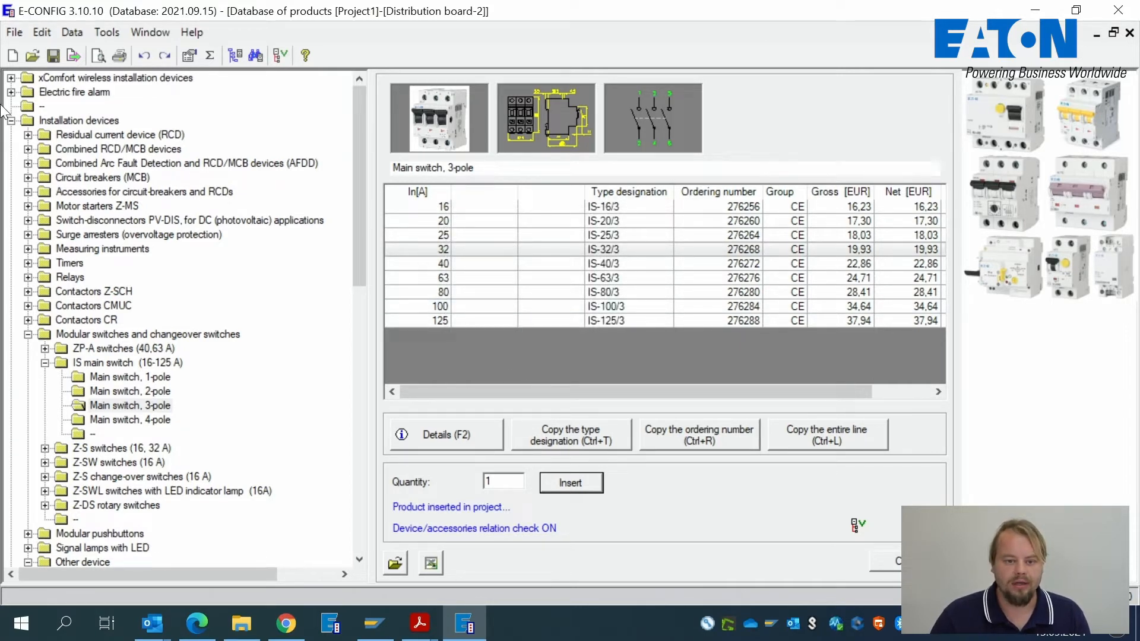
- Collapse the modular switches and other device groups, and open the SPBT12 class B+C 4-pole TN-S network set among the modular T1+T2 surge arresters
left_click(28, 335)
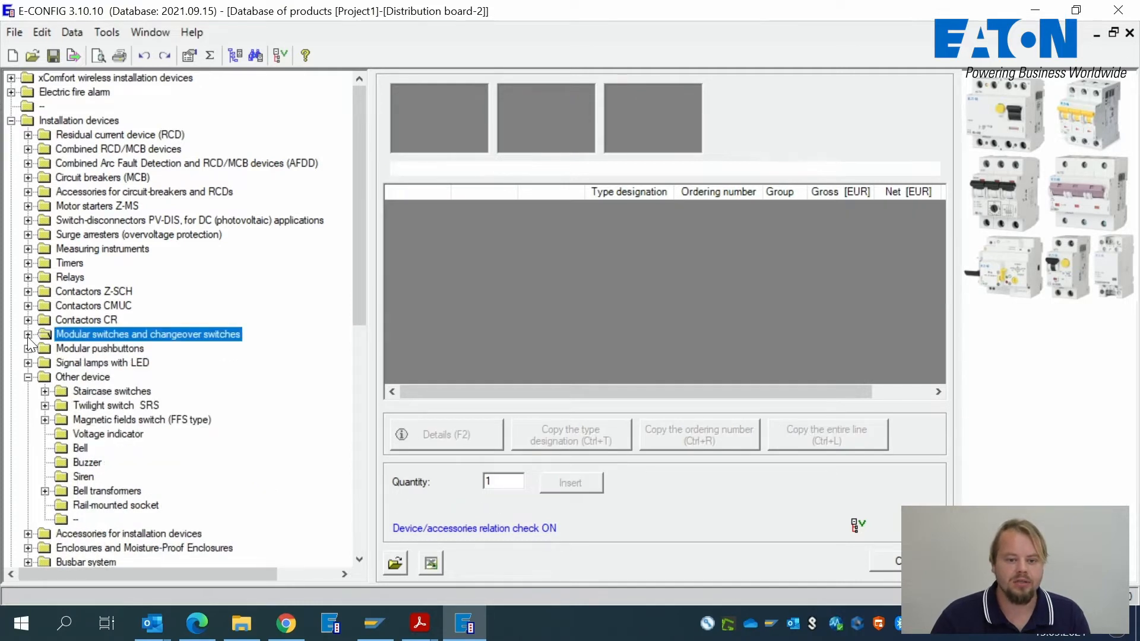
left_click(28, 377)
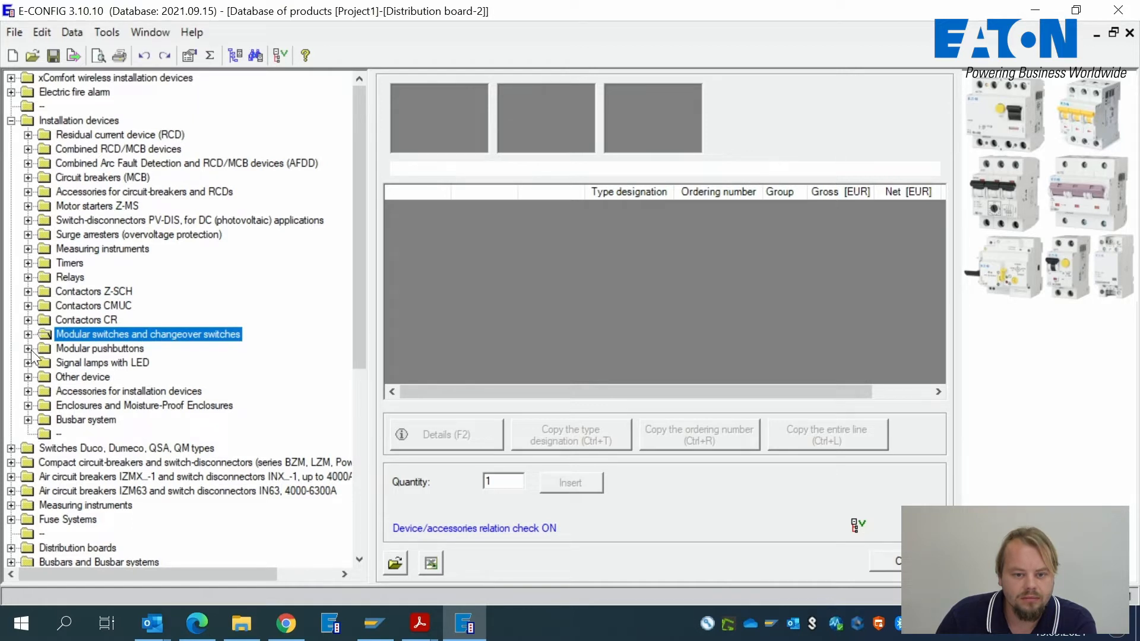
left_click(28, 235)
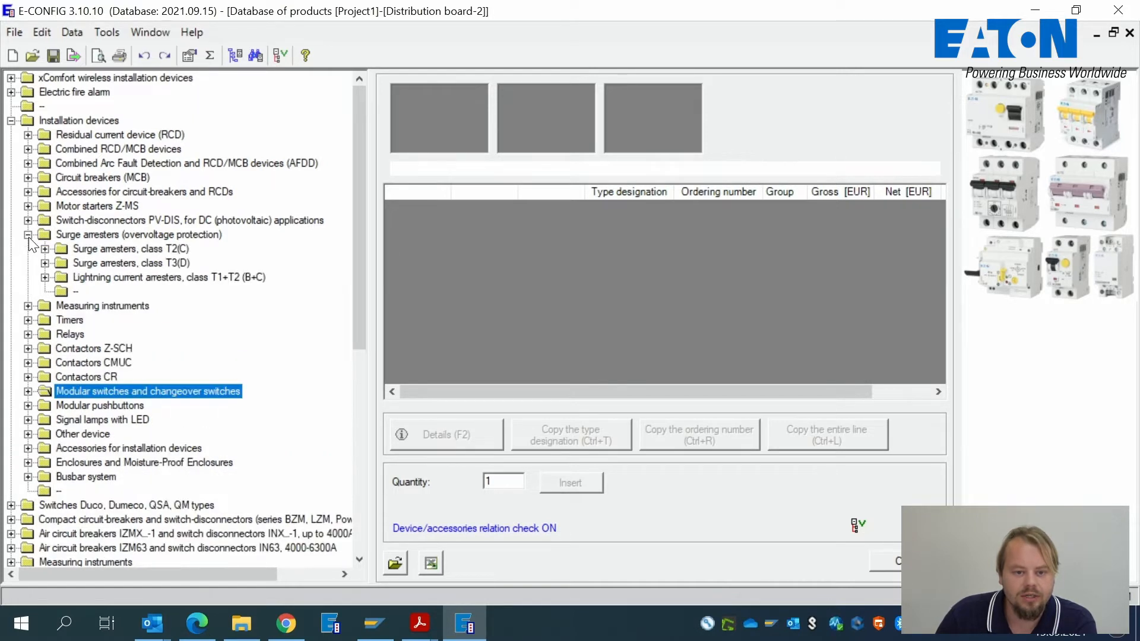
left_click(45, 277)
left_click(62, 292)
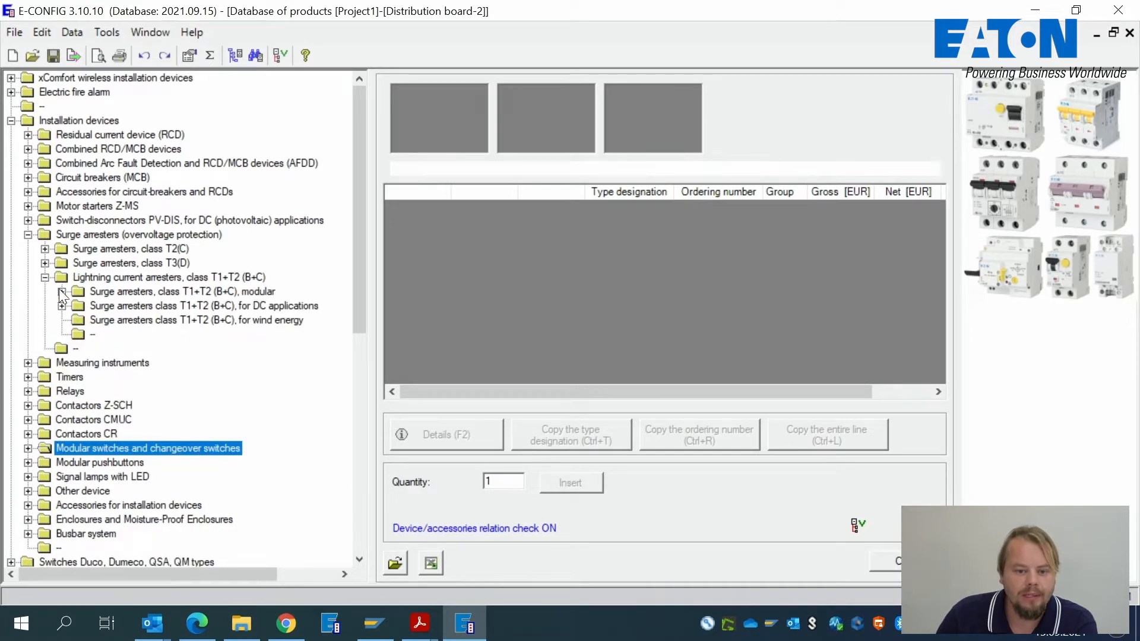
left_click(78, 305)
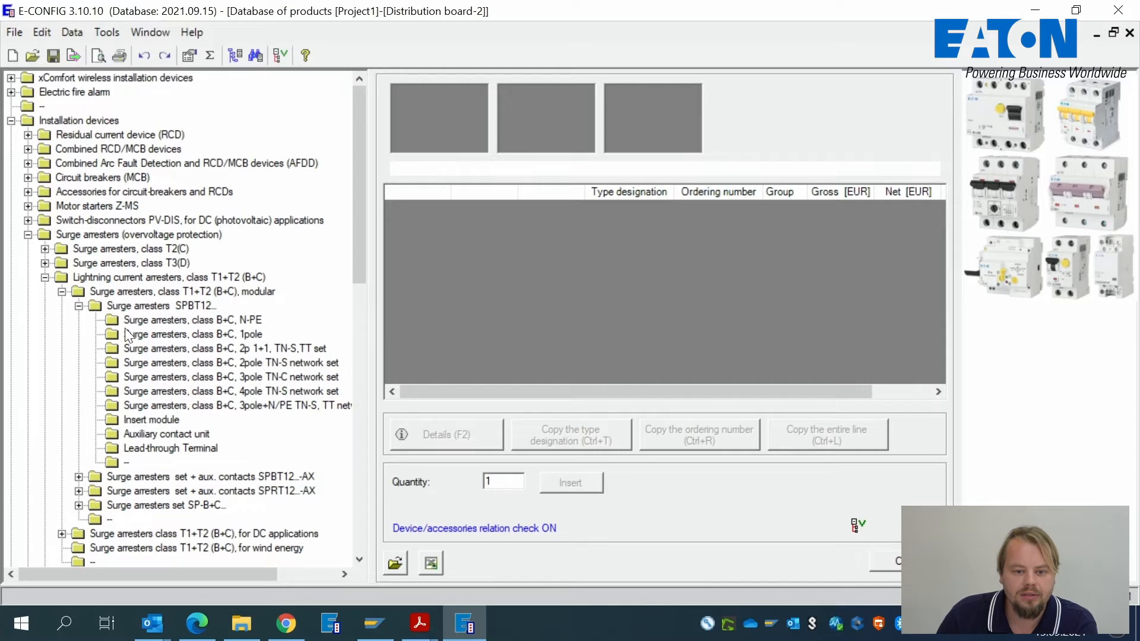
left_click(247, 393)
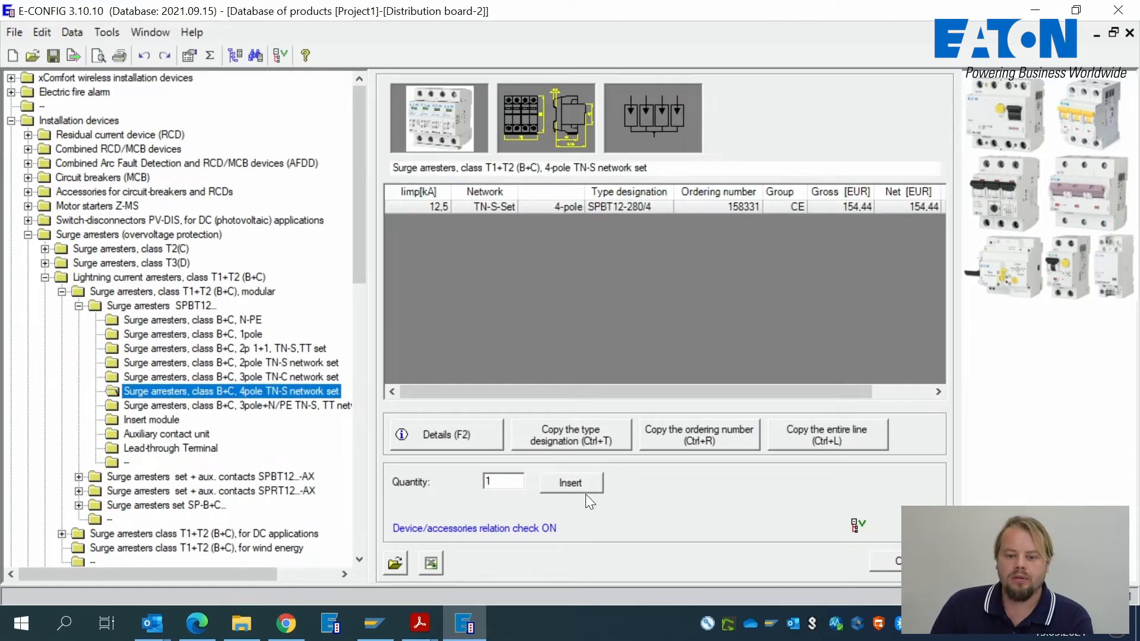
- Insert one SPBT12-280/4 surge arrester as a basic device with the tag SPD1
left_click(568, 483)
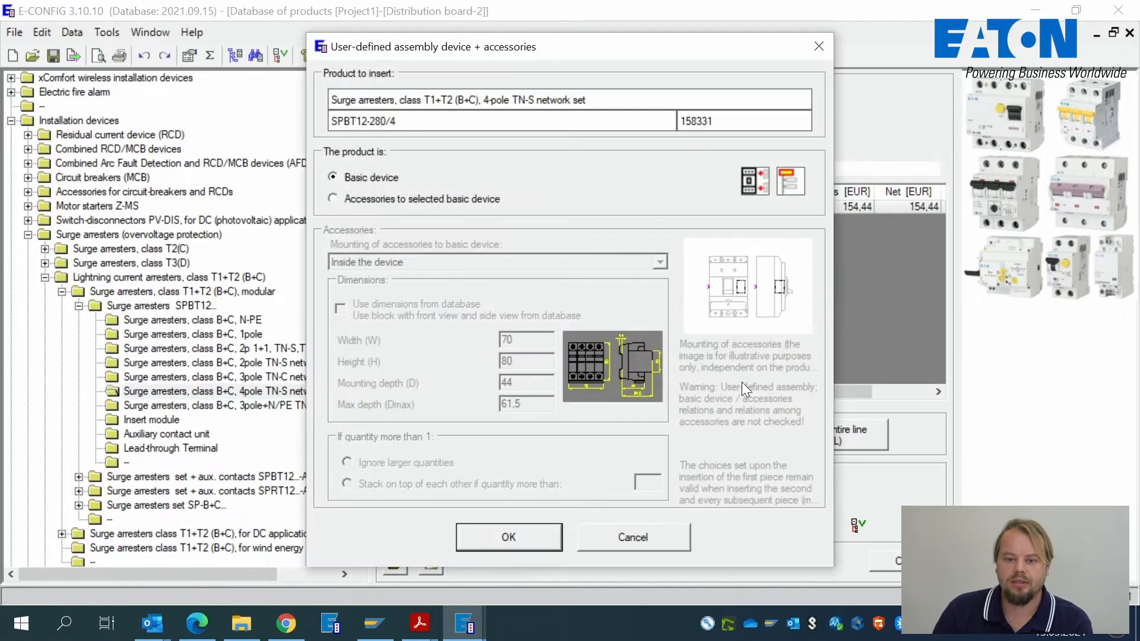
key("Return")
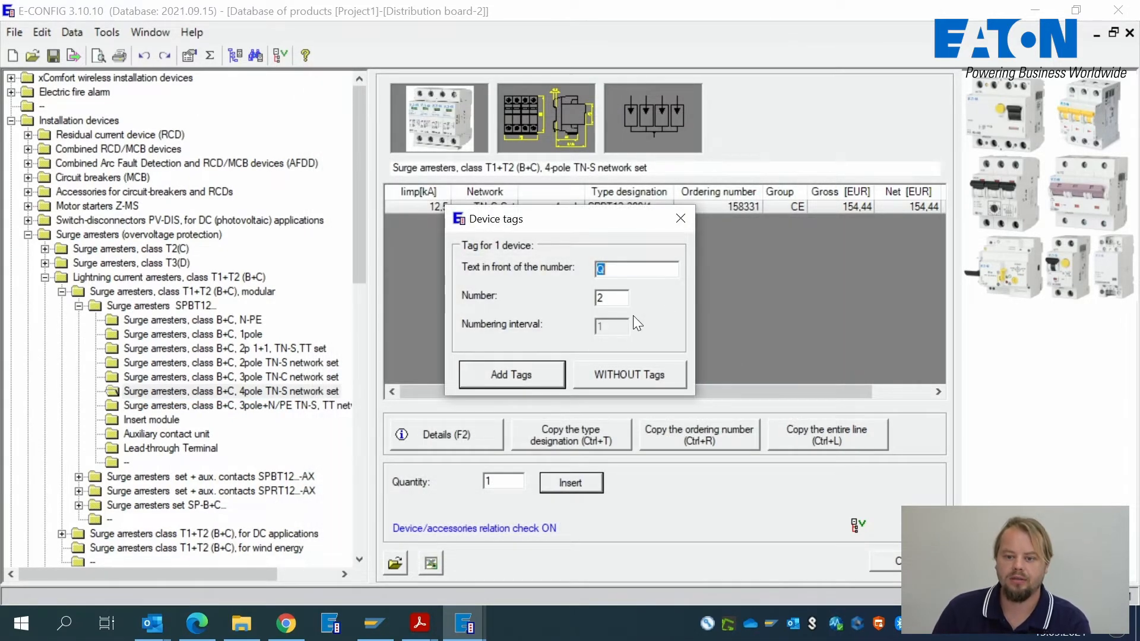
type("SDP")
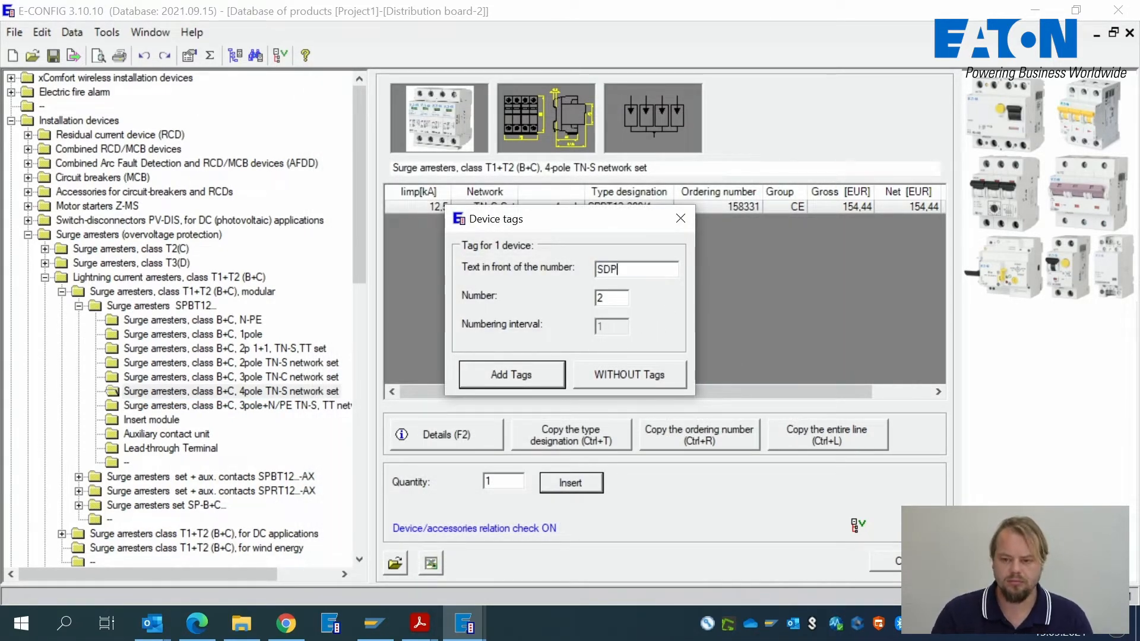
key("BackSpace")
key("BackSpace")
type("PD")
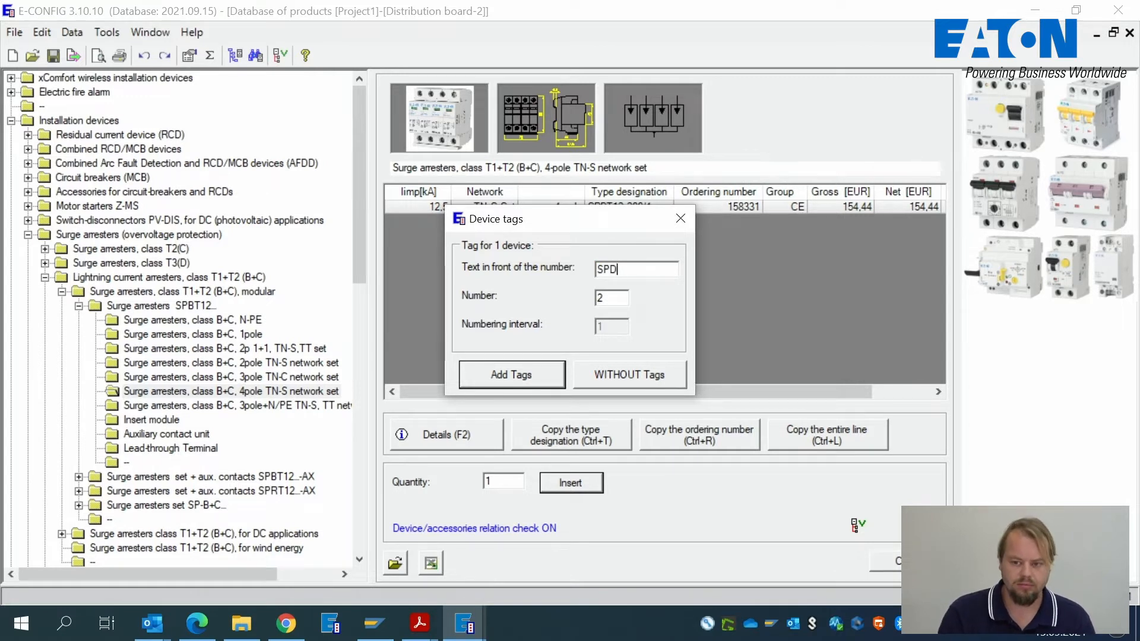
key("Tab")
type("14")
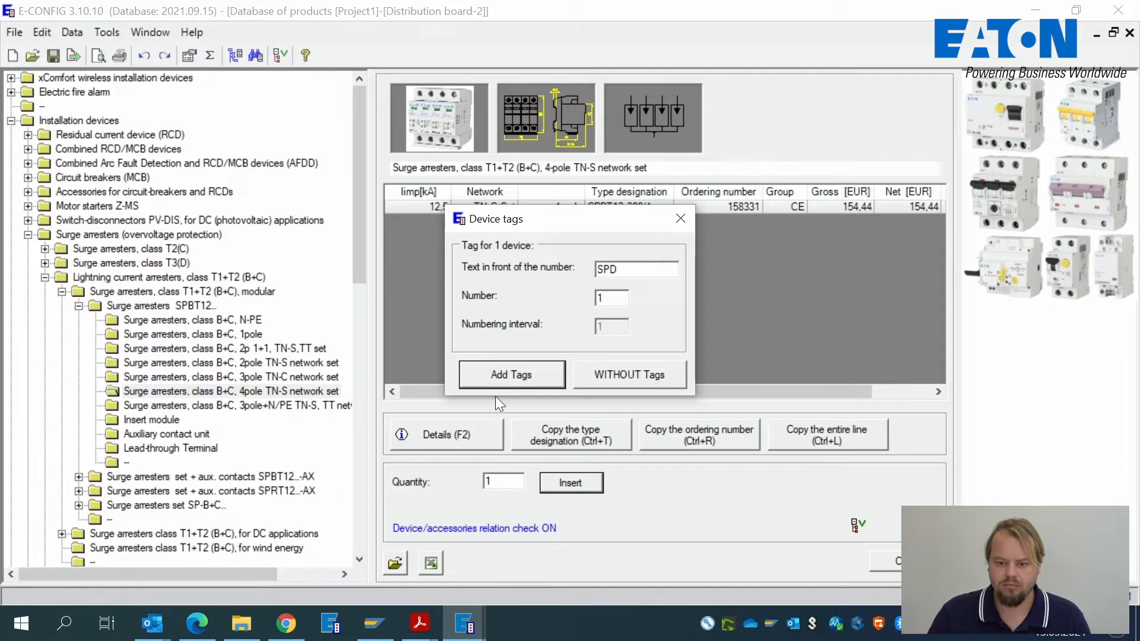
left_click(511, 373)
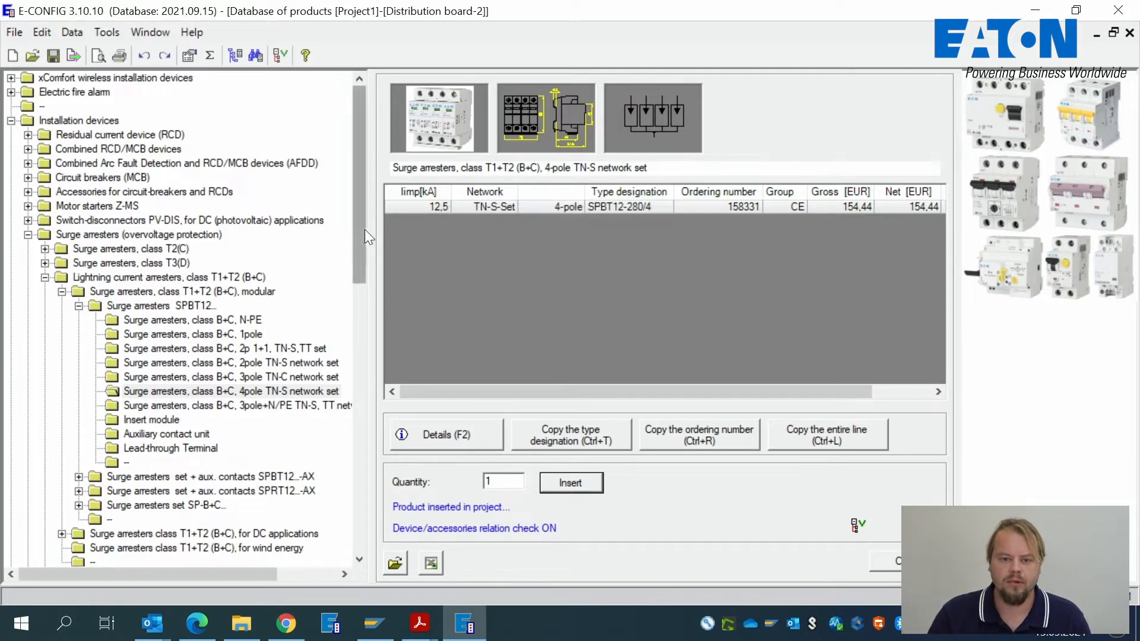
- Collapse the surge arresters and open the 4-pole category of the residential PF6 type residual current devices
left_click(27, 235)
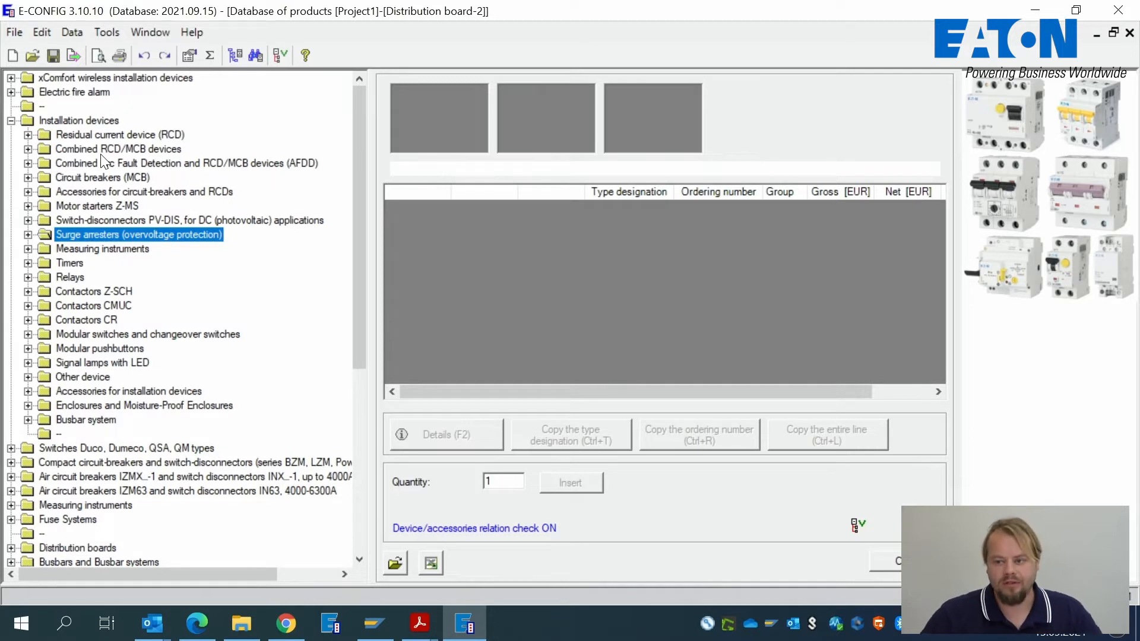
left_click(28, 135)
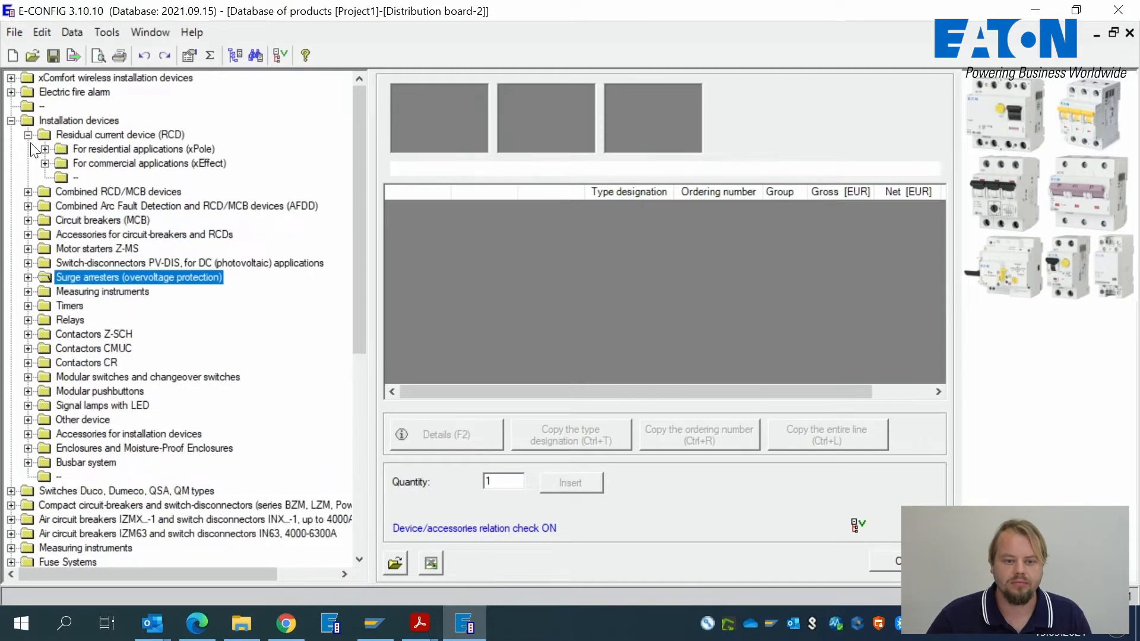
left_click(45, 149)
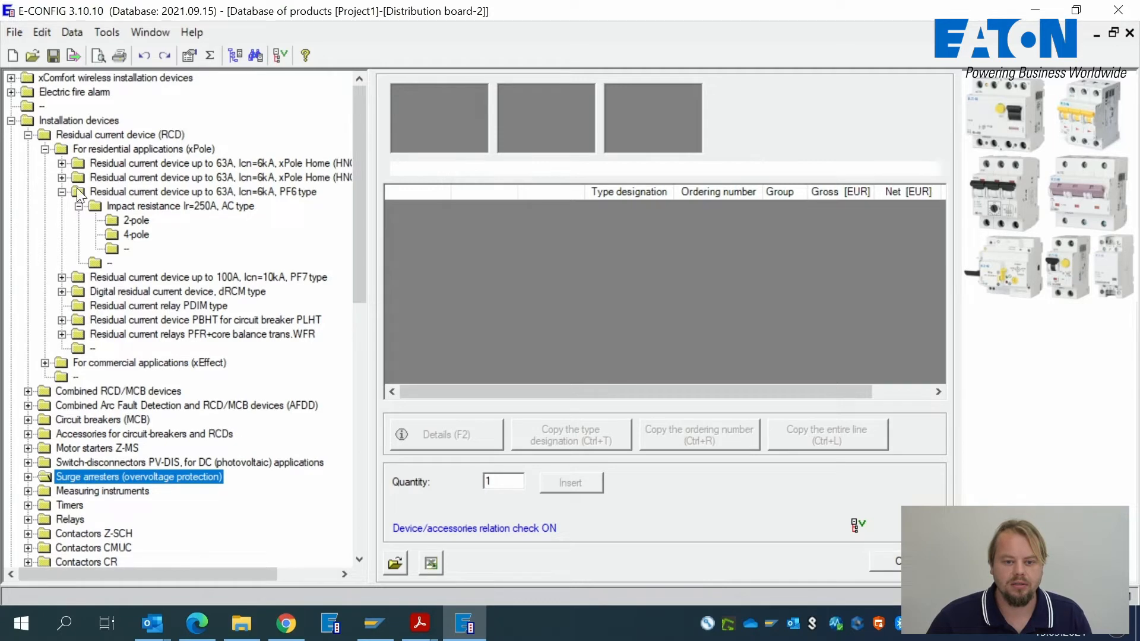
left_click(133, 233)
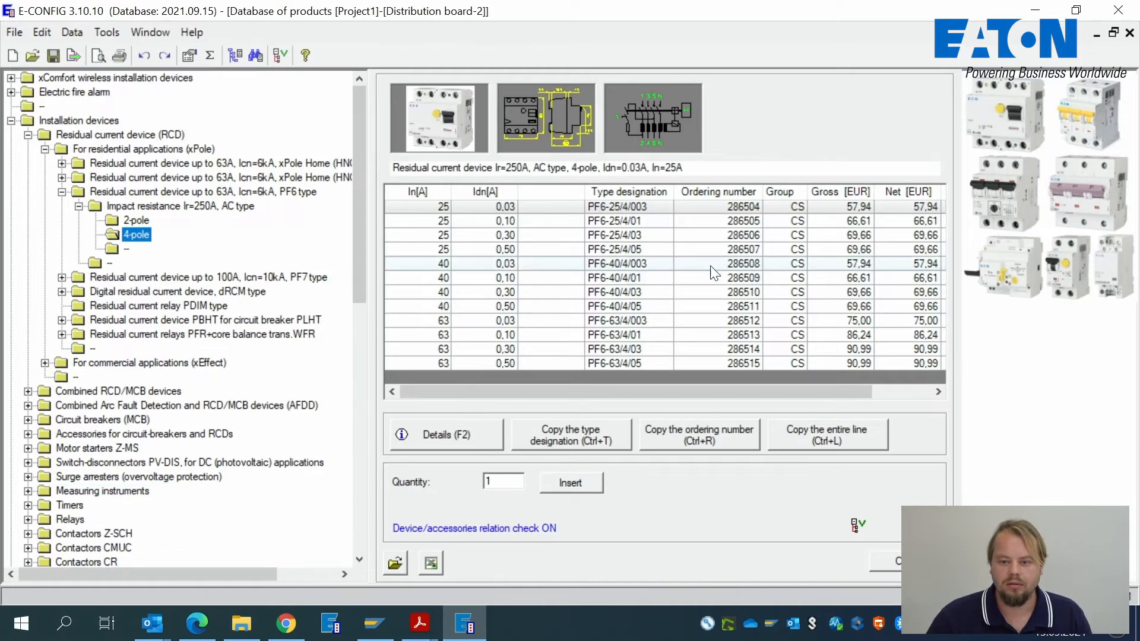
- Insert one PF6-40/4/003 residual current device (40 A, 0.03 A) as a basic device with the tag FI1
left_click(678, 269)
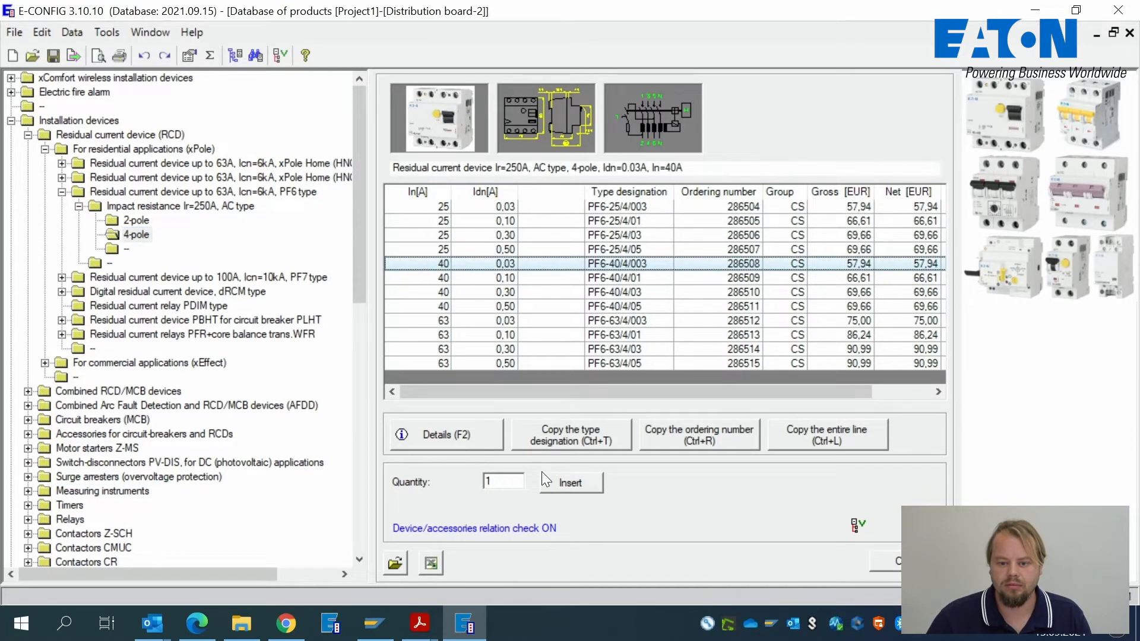
left_click(578, 488)
left_click(510, 536)
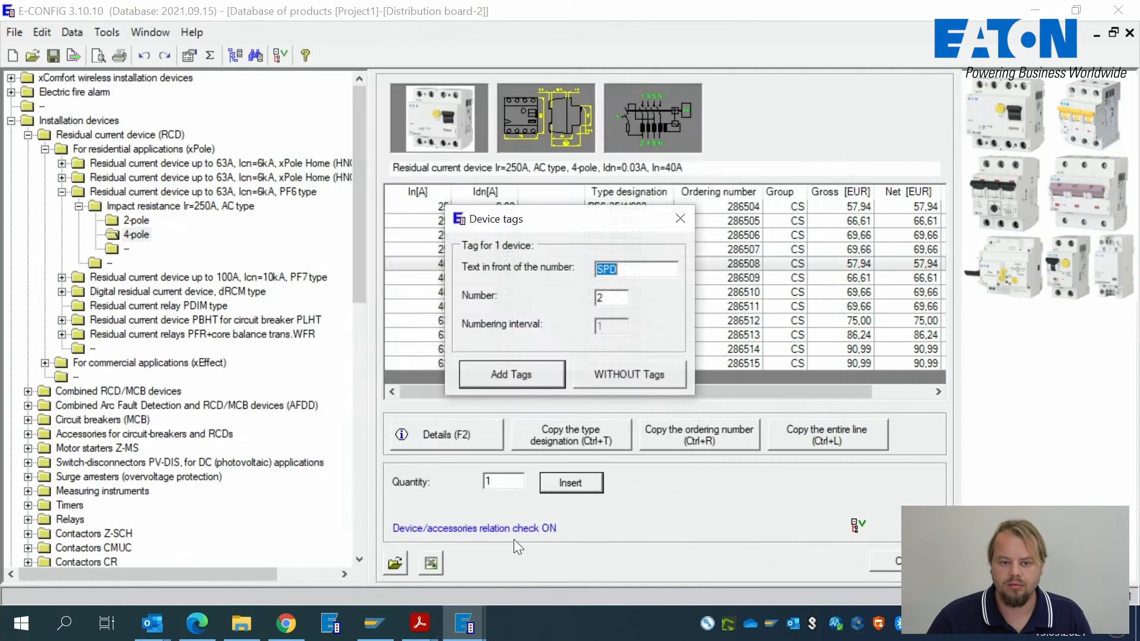
type("FI")
double_click(618, 297)
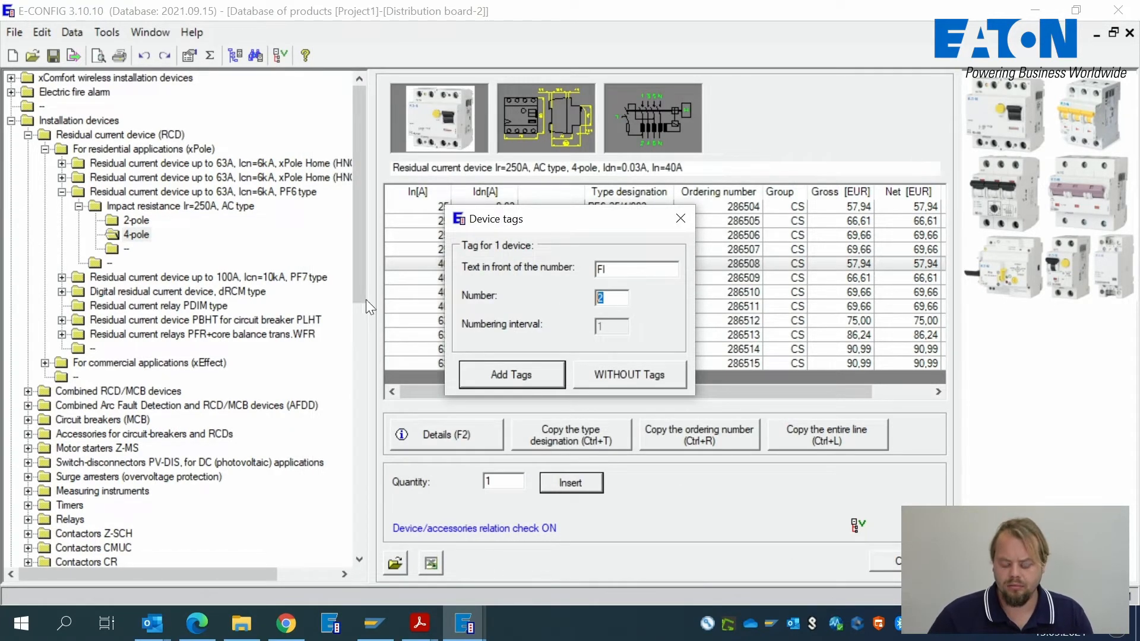
type("1")
left_click(501, 376)
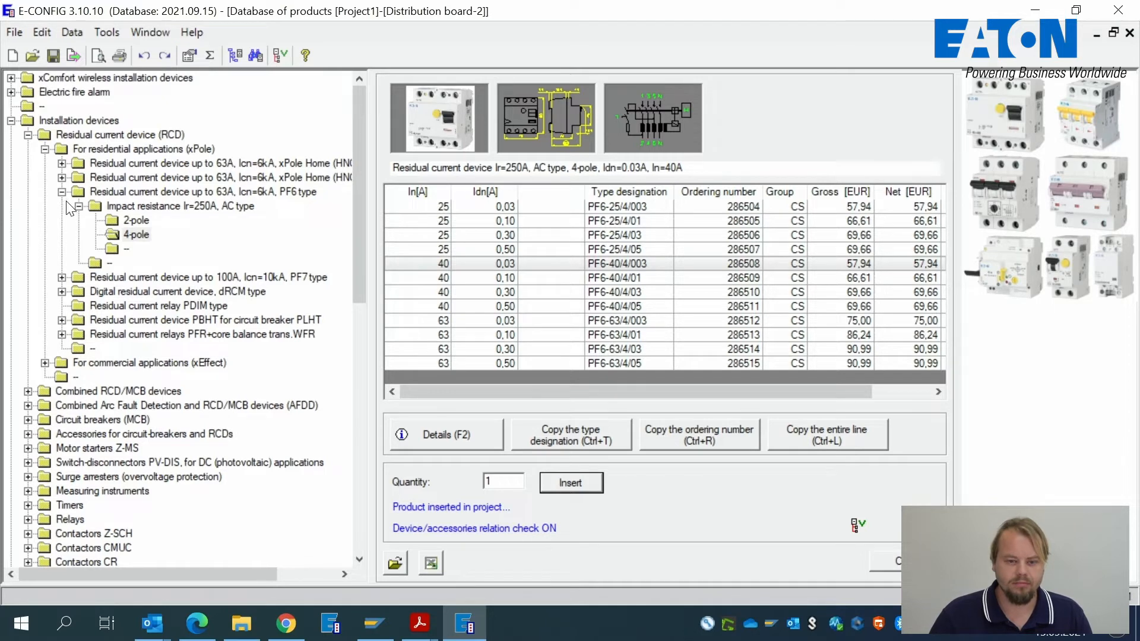
- Insert a second PF6-40/4/003 residual current device as a basic device with the tag FI2
scroll(62, 368, "down", 1)
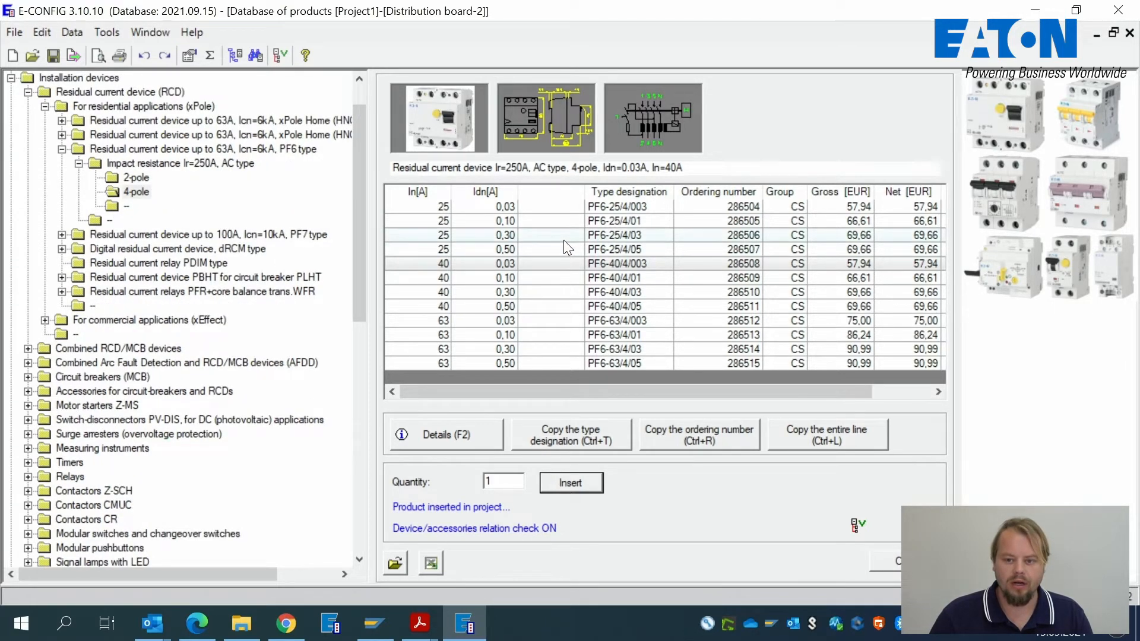
left_click(642, 261)
left_click(569, 482)
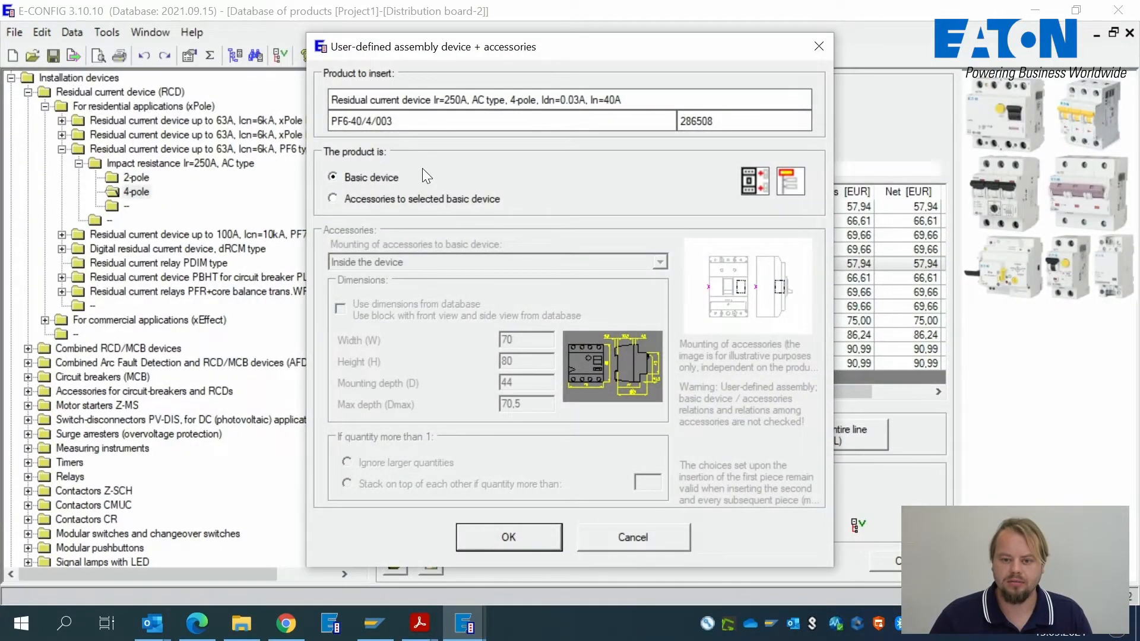
left_click(509, 539)
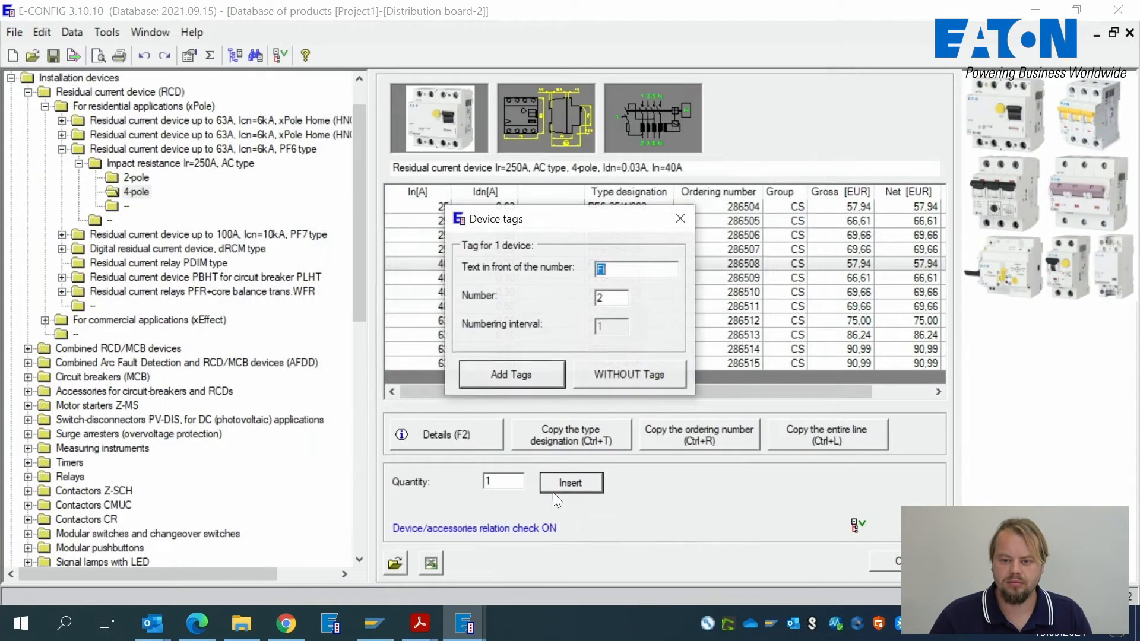
left_click(510, 376)
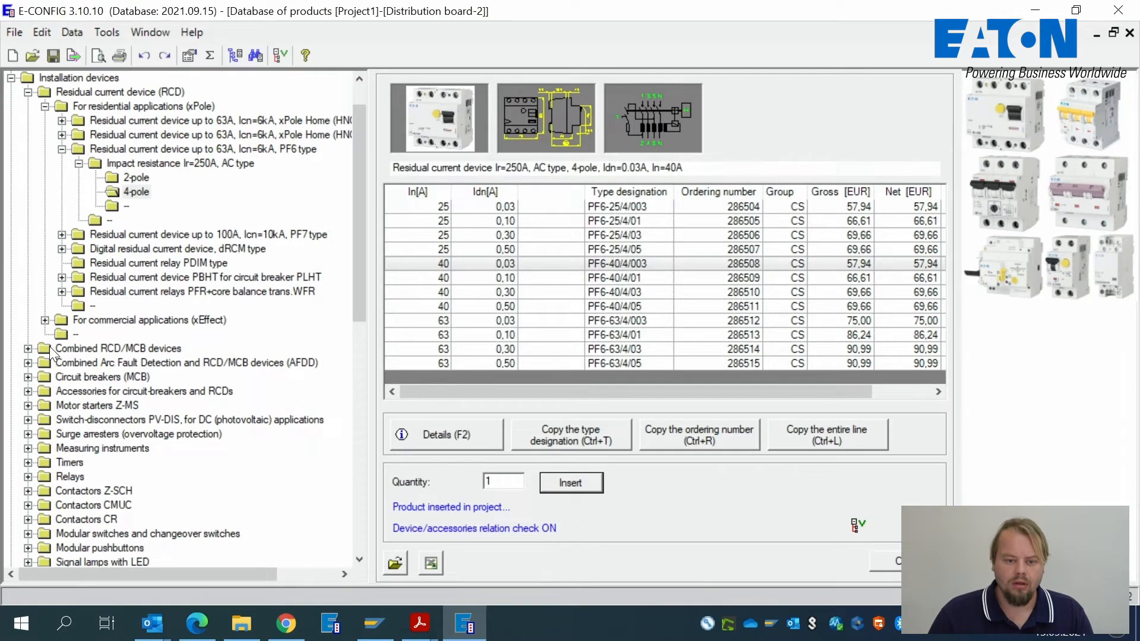
- Collapse the residual current devices and open the B-characteristic 1-pole category of the residential PL6 circuit breakers (6 kA)
left_click(28, 92)
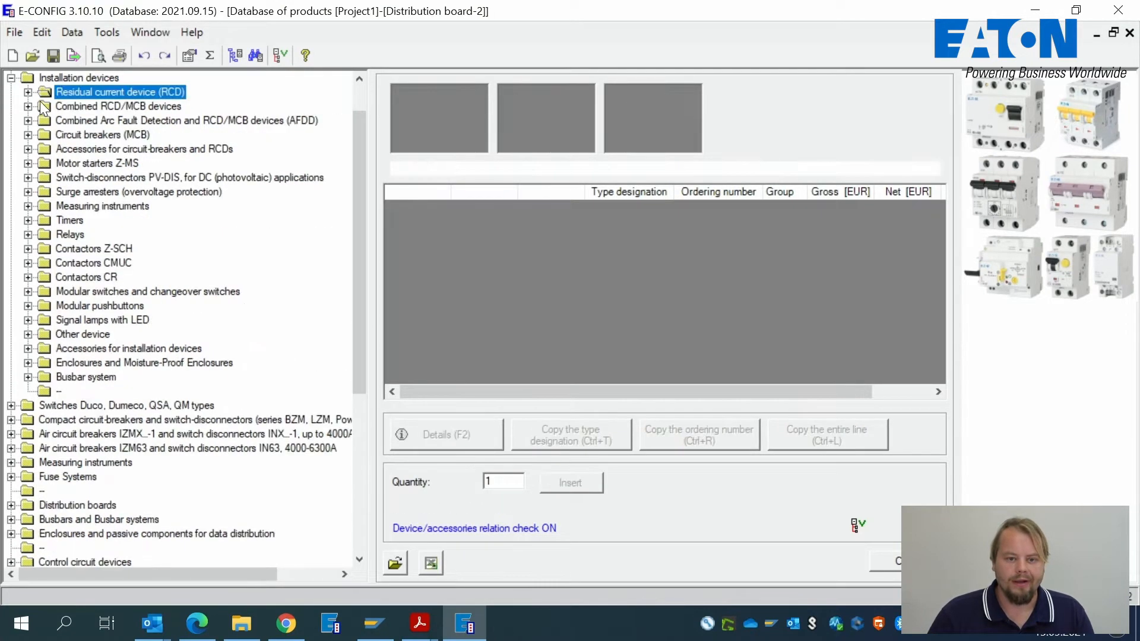
scroll(361, 205, "up", 1)
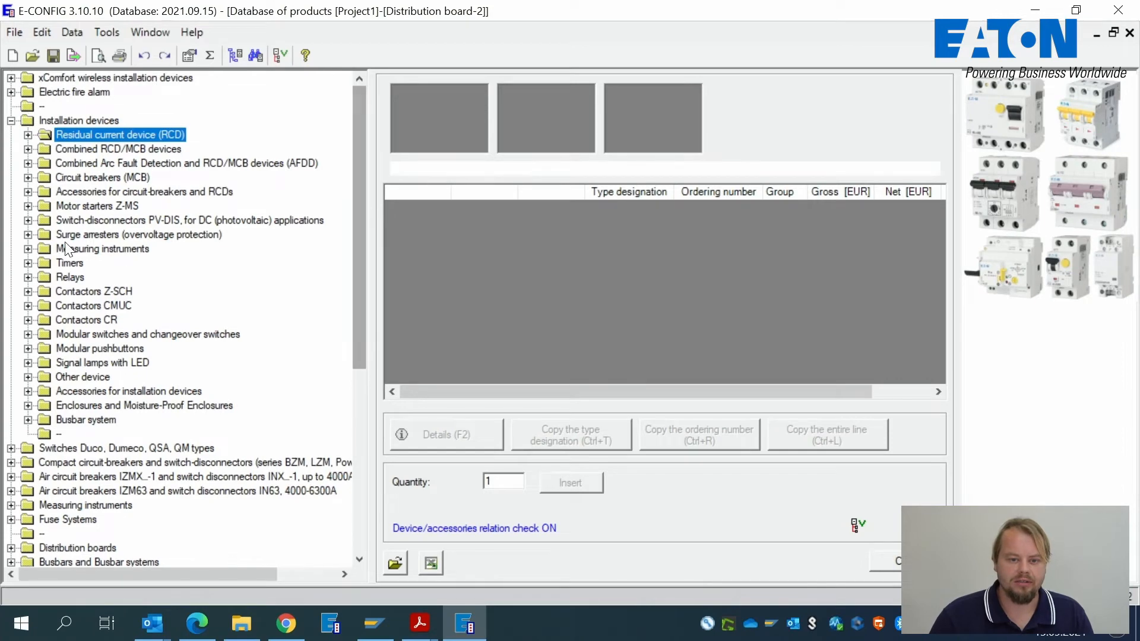
left_click(28, 178)
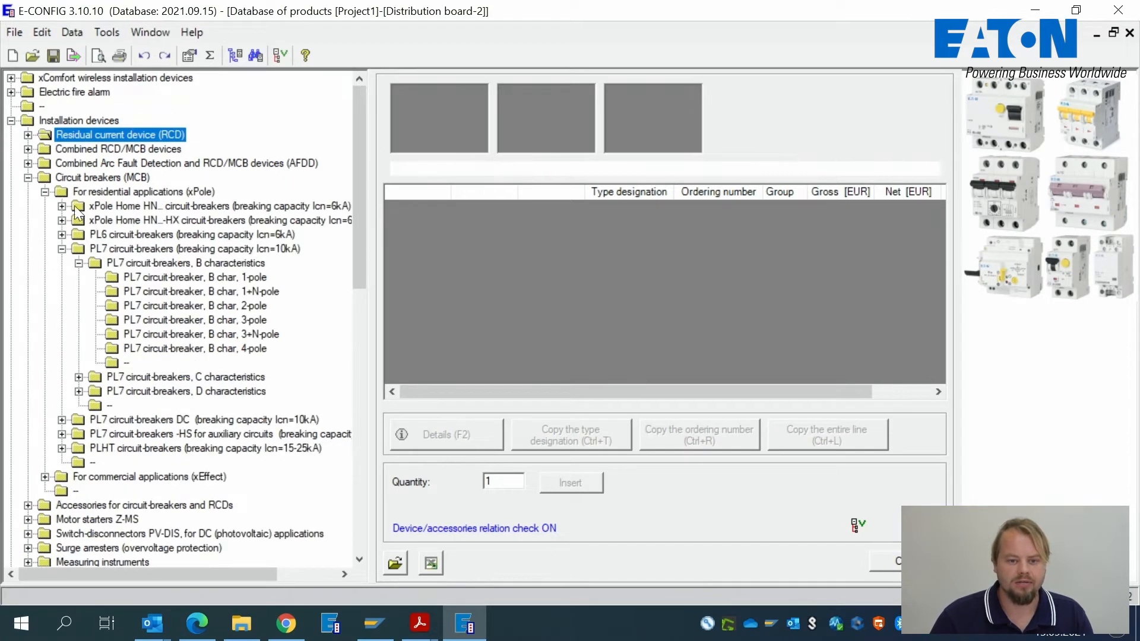
left_click(62, 249)
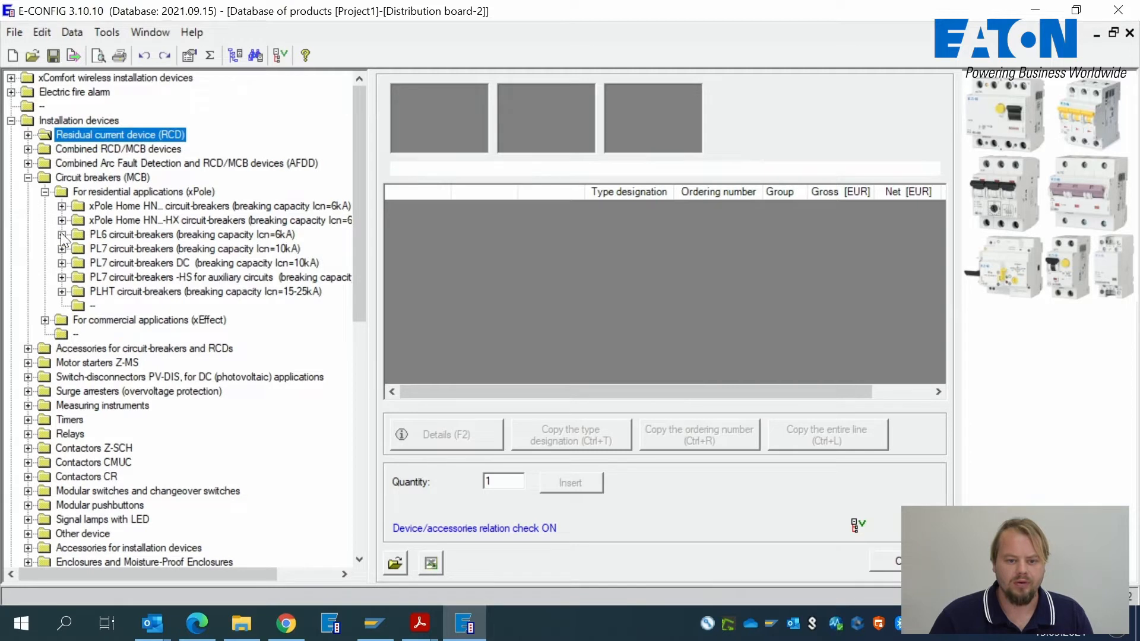
left_click(62, 235)
left_click(79, 248)
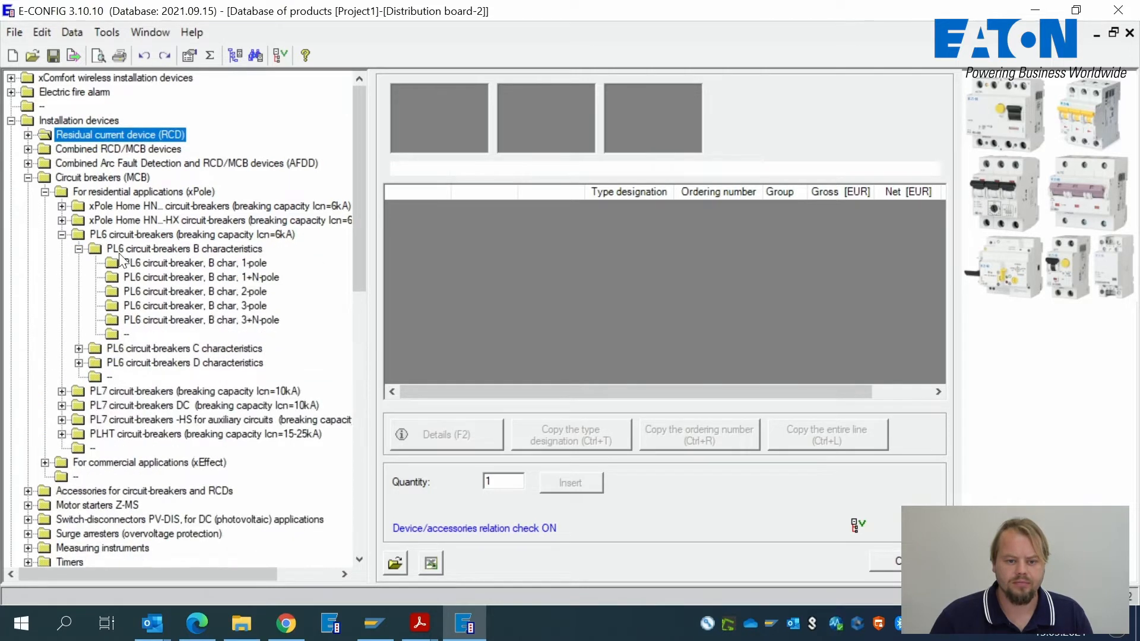
left_click(187, 264)
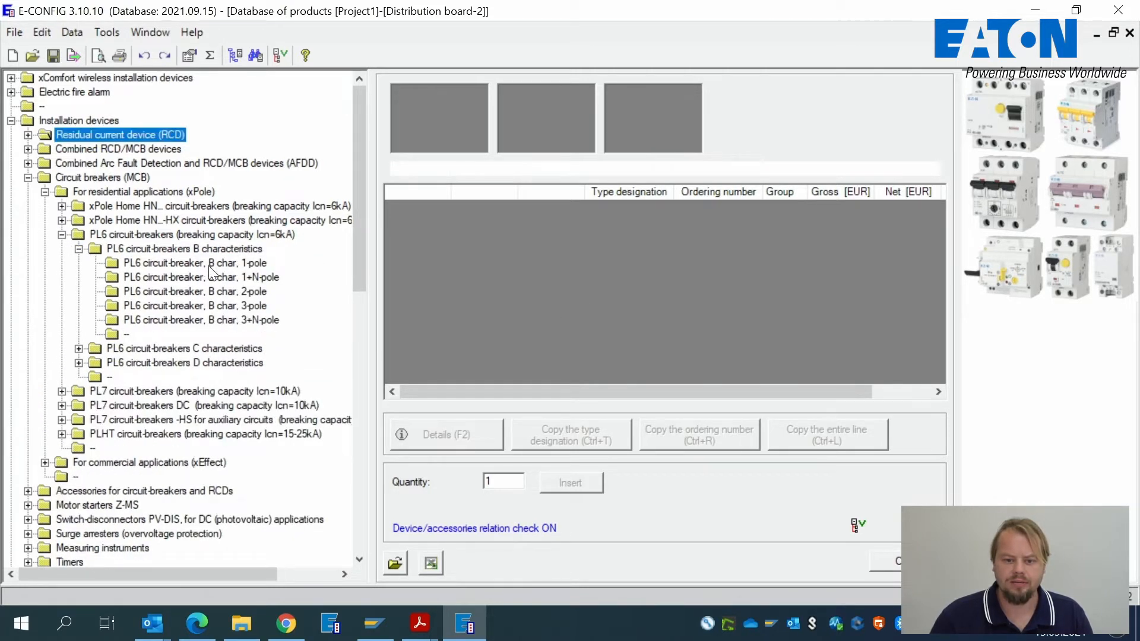
- Insert three PL6-B10/1 circuit breakers (10 A) as basic devices with the tags FA1 to FA3
double_click(498, 481)
type("3")
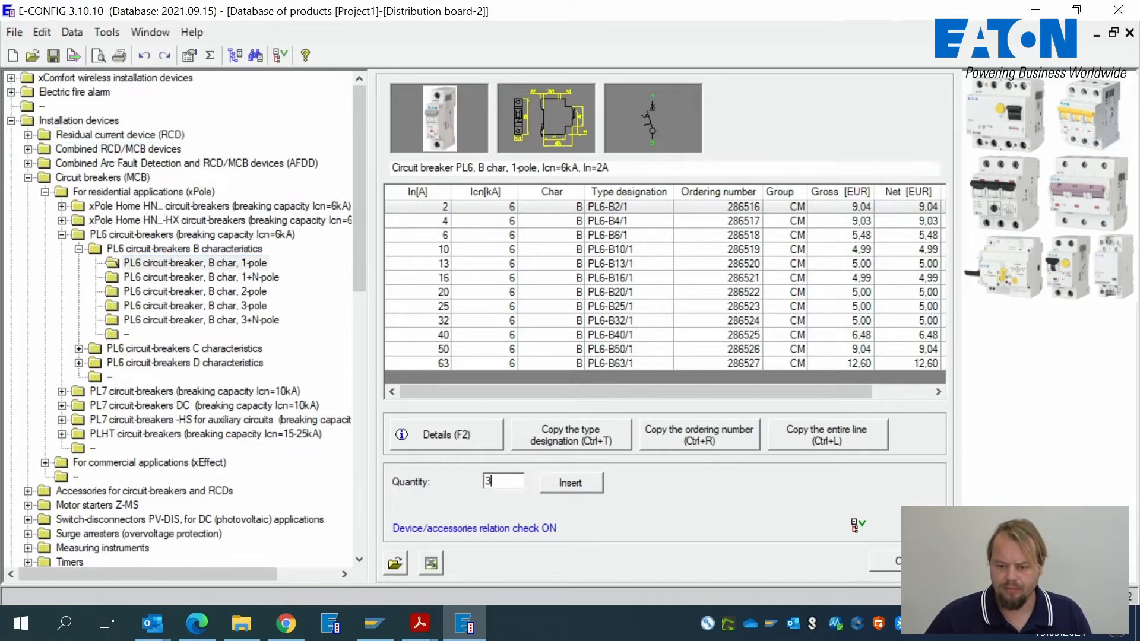
left_click(640, 250)
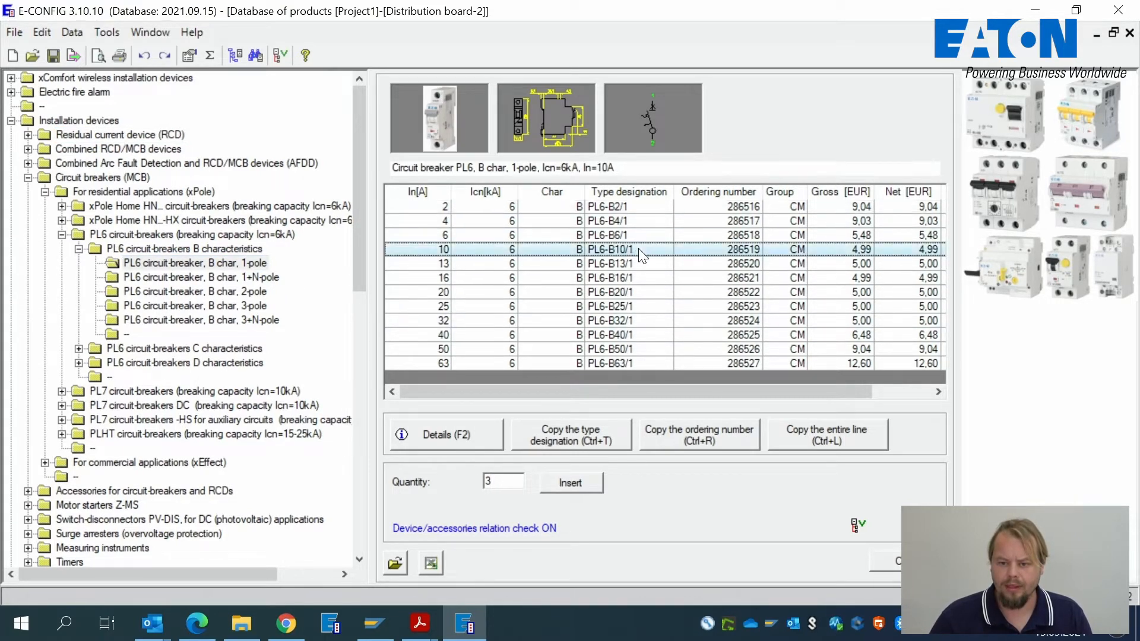
left_click(573, 480)
left_click(514, 534)
type("FA")
key("Tab")
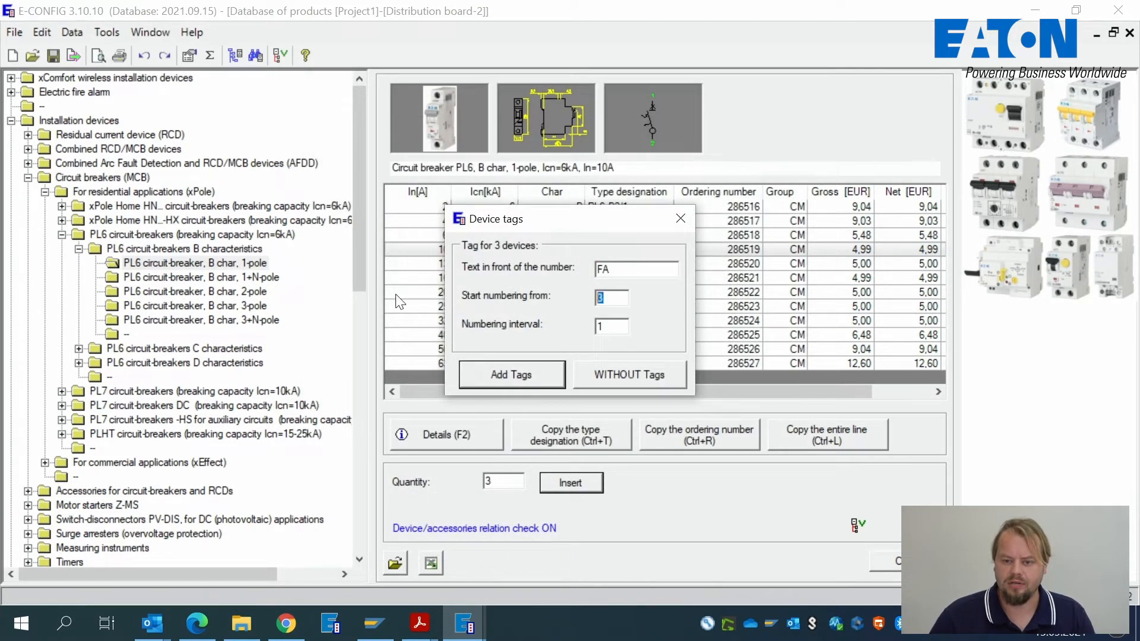
left_click(530, 378)
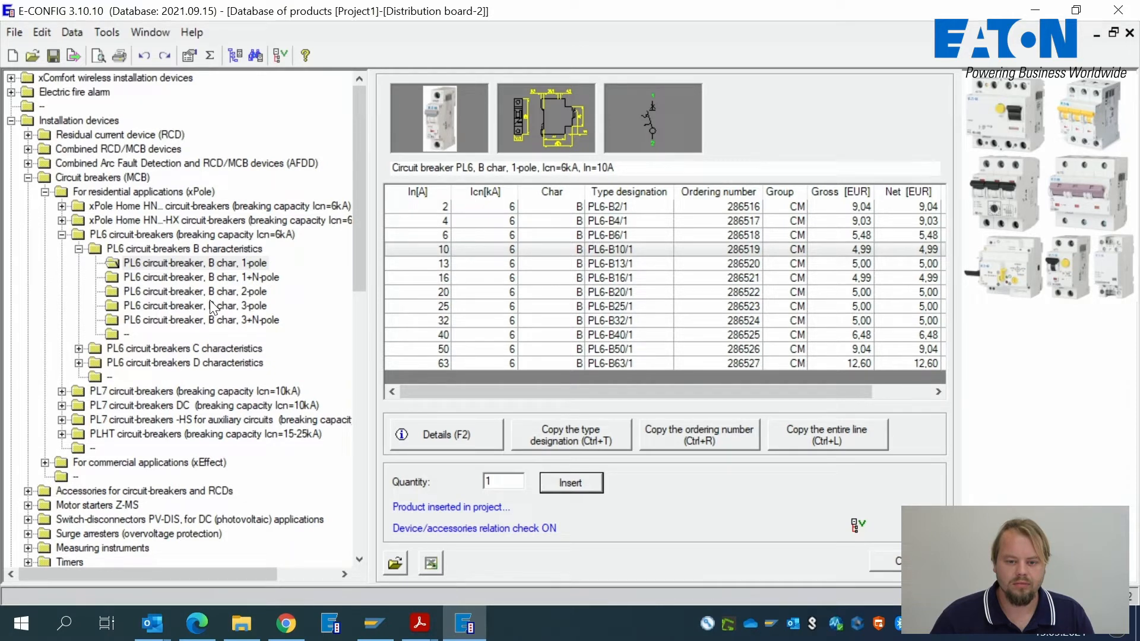
- Insert three PL6-B16/1 circuit breakers (16 A) as basic devices with the tags FA4 to FA6
left_click(637, 287)
double_click(493, 481)
type("3")
left_click(572, 481)
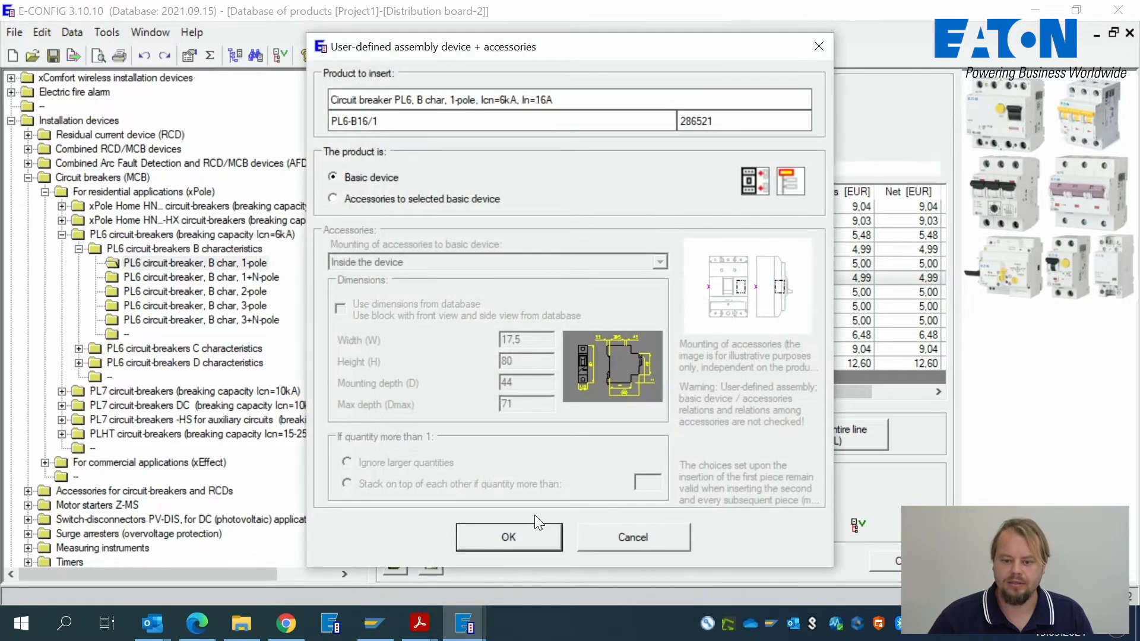
left_click(519, 528)
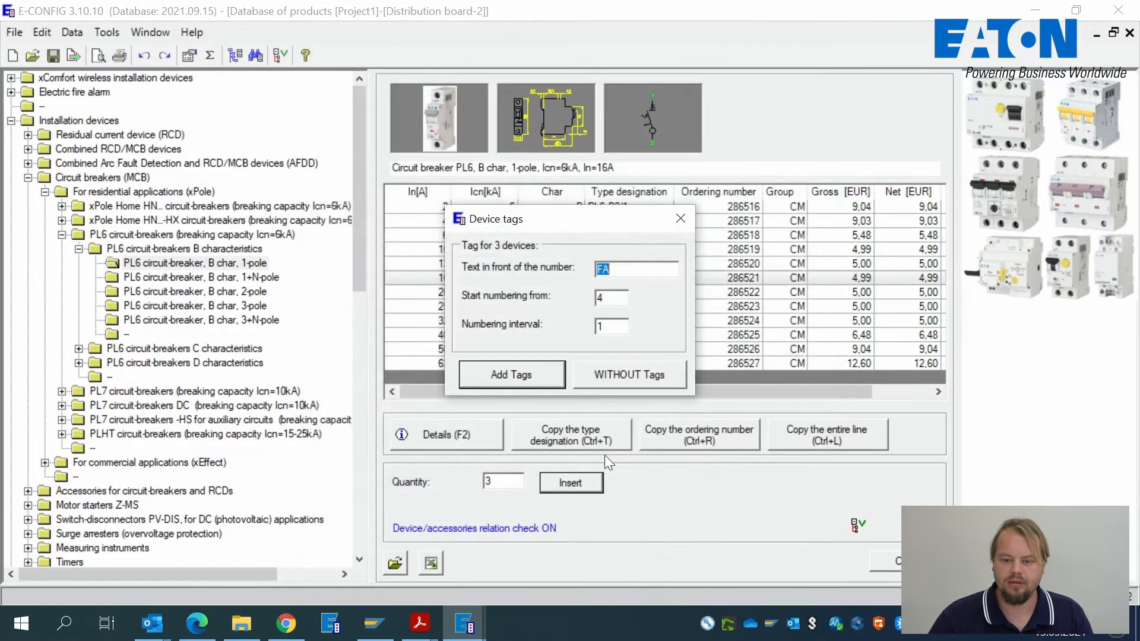
left_click(518, 366)
- Return to the project in a maximized window, enlarge the devices and accessories list and select the surge arrester
left_click(1096, 34)
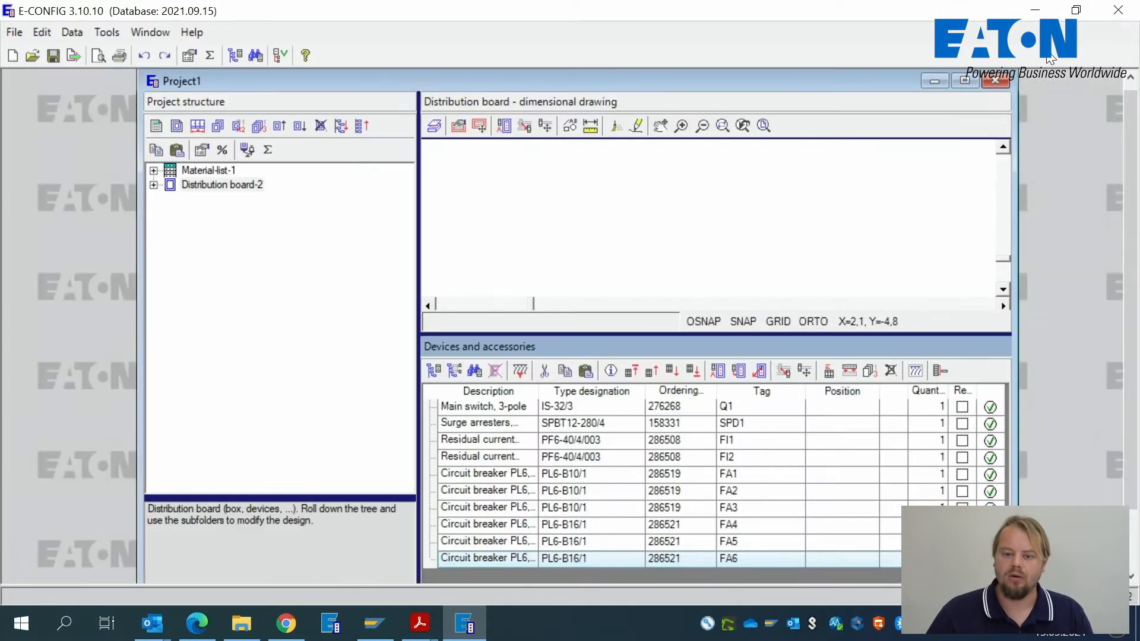
left_click(964, 81)
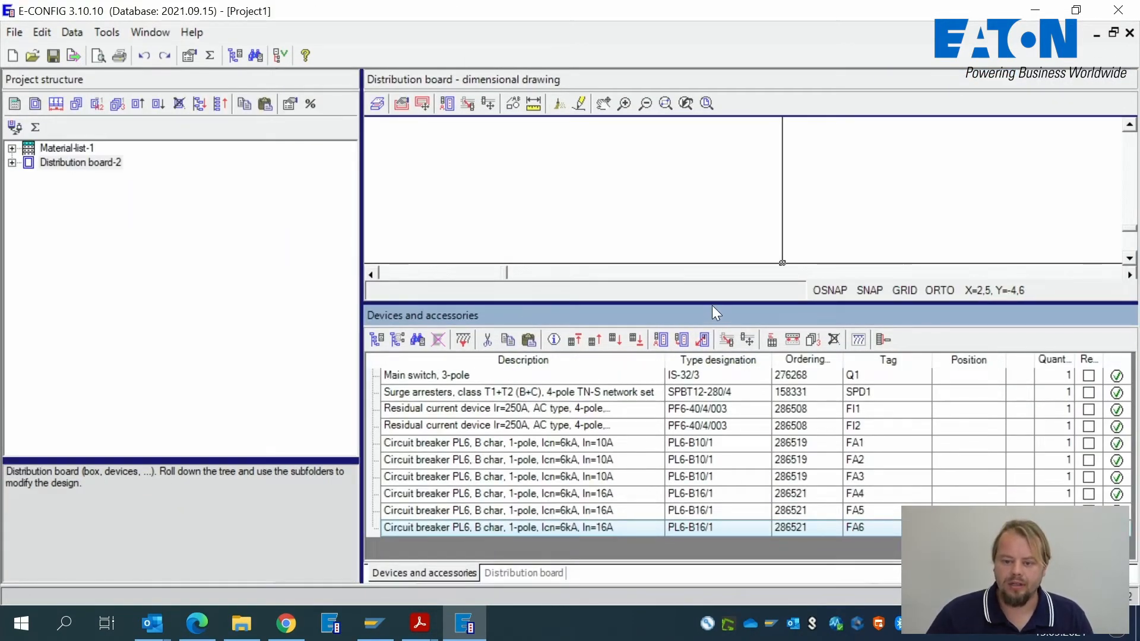
left_click_drag(711, 305, 703, 246)
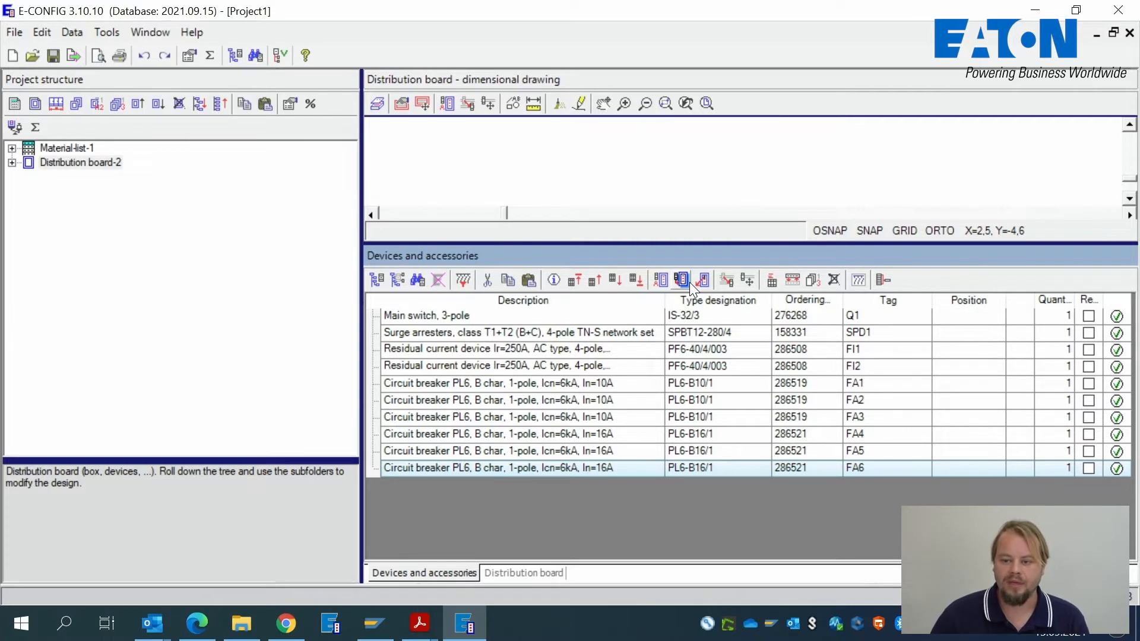
left_click(436, 315)
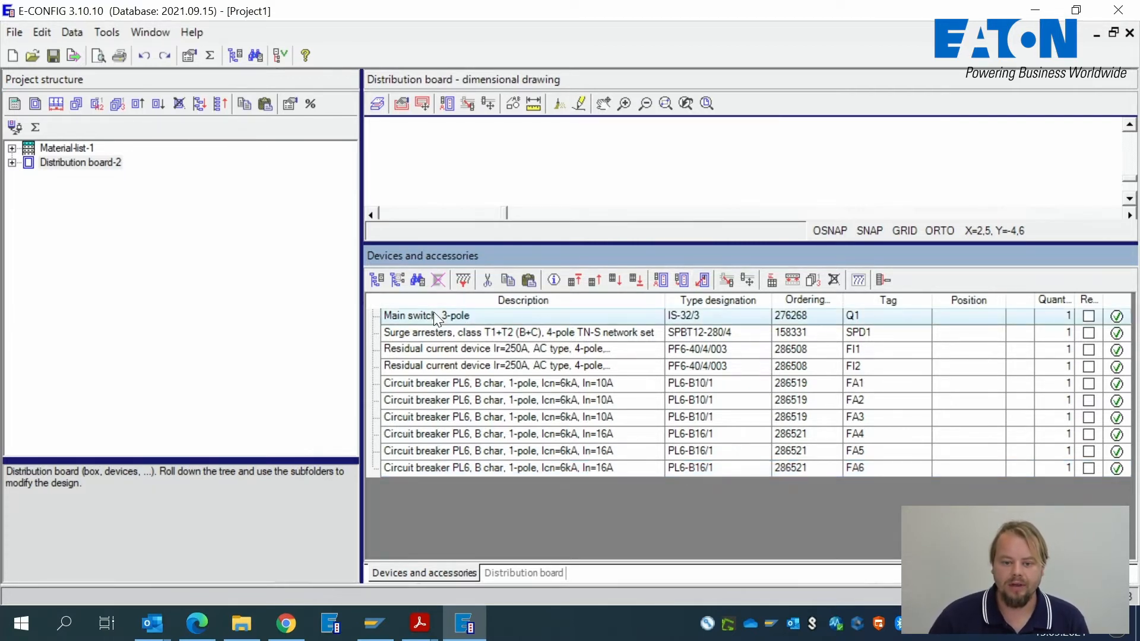
left_click(427, 336)
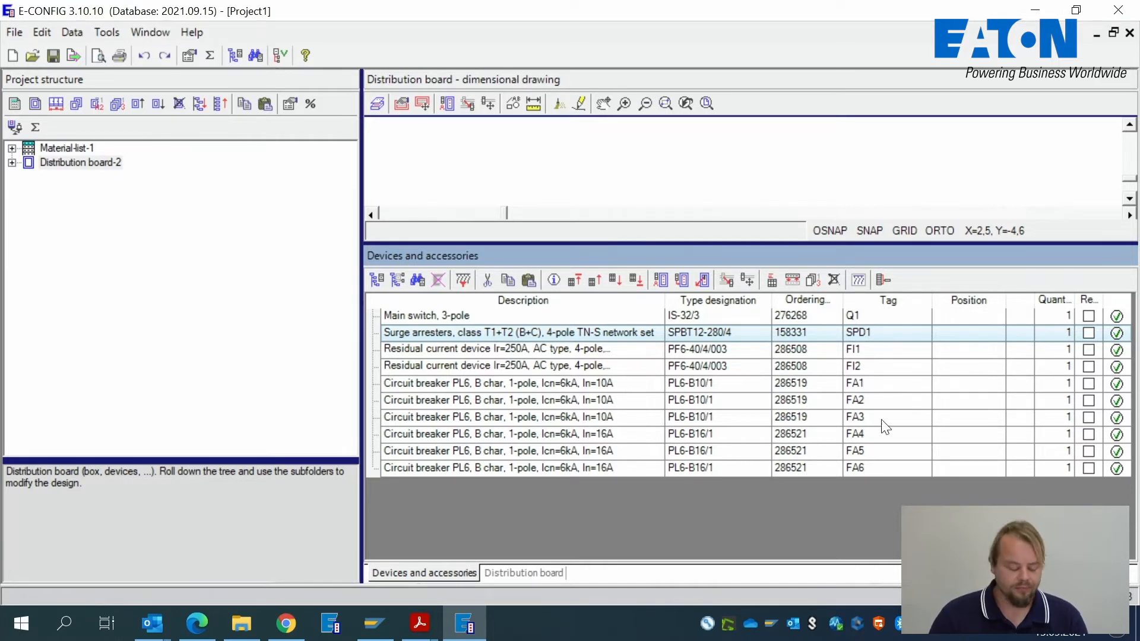
- Open the wiring diagram of Distribution board-2 in a maximized window and examine its pages
left_click(859, 280)
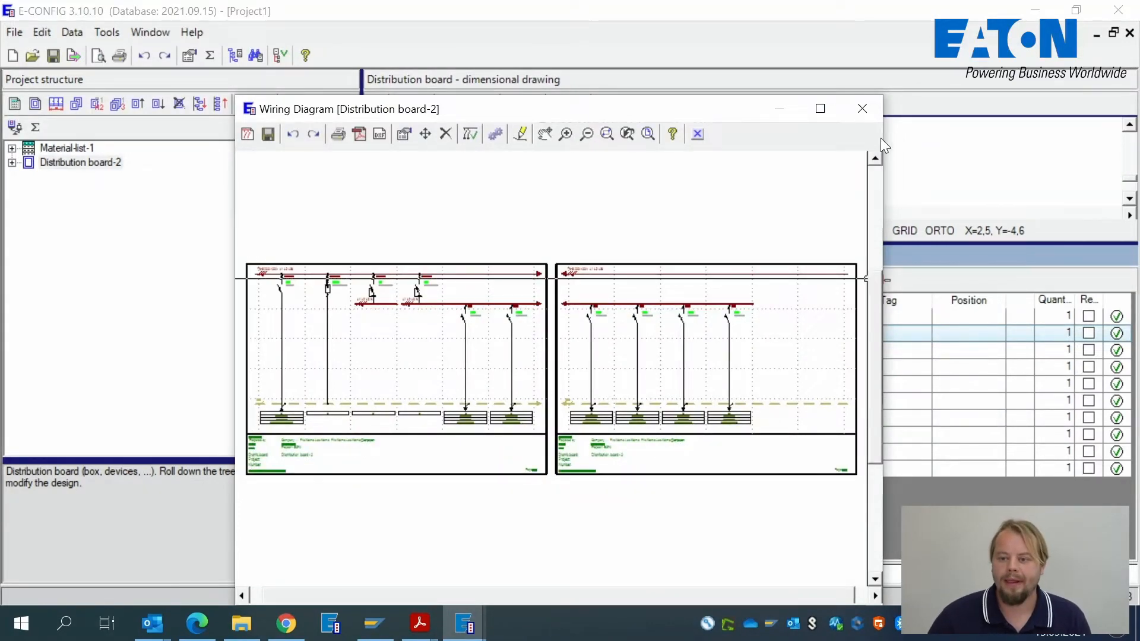
left_click(821, 107)
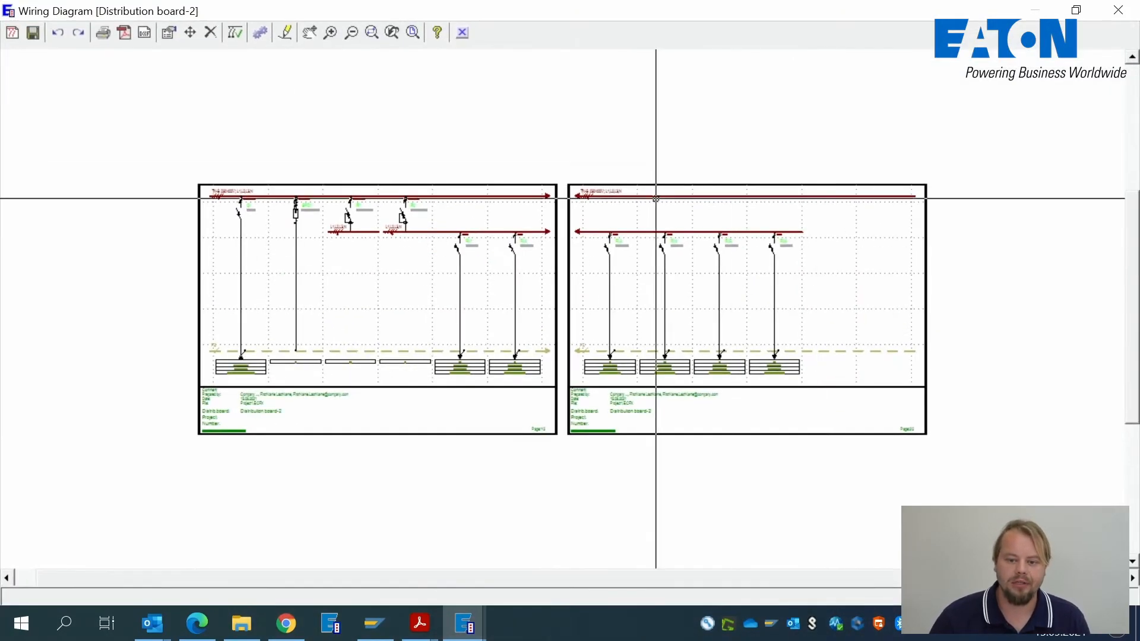
scroll(419, 226, "up", 1)
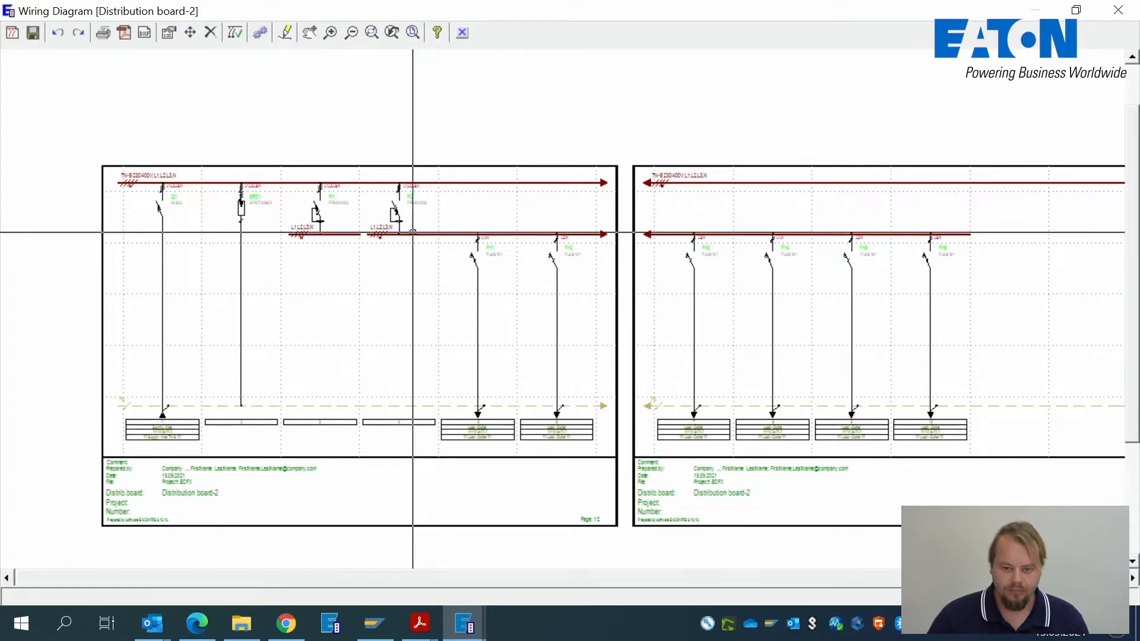
scroll(422, 272, "up", 1)
scroll(430, 276, "down", 1)
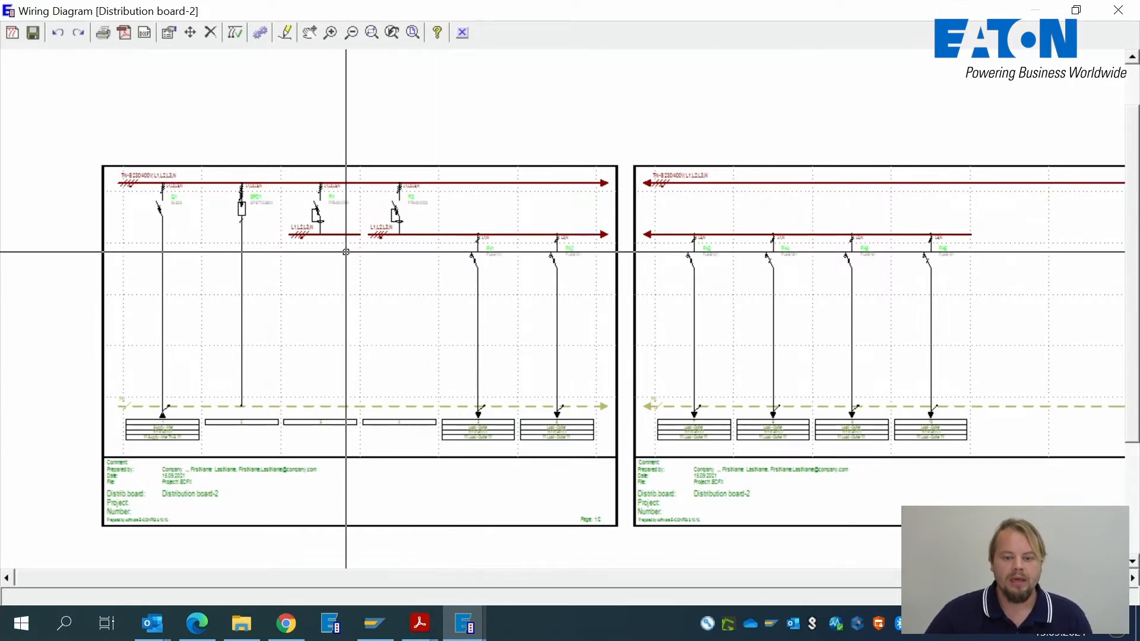
scroll(217, 267, "up", 1)
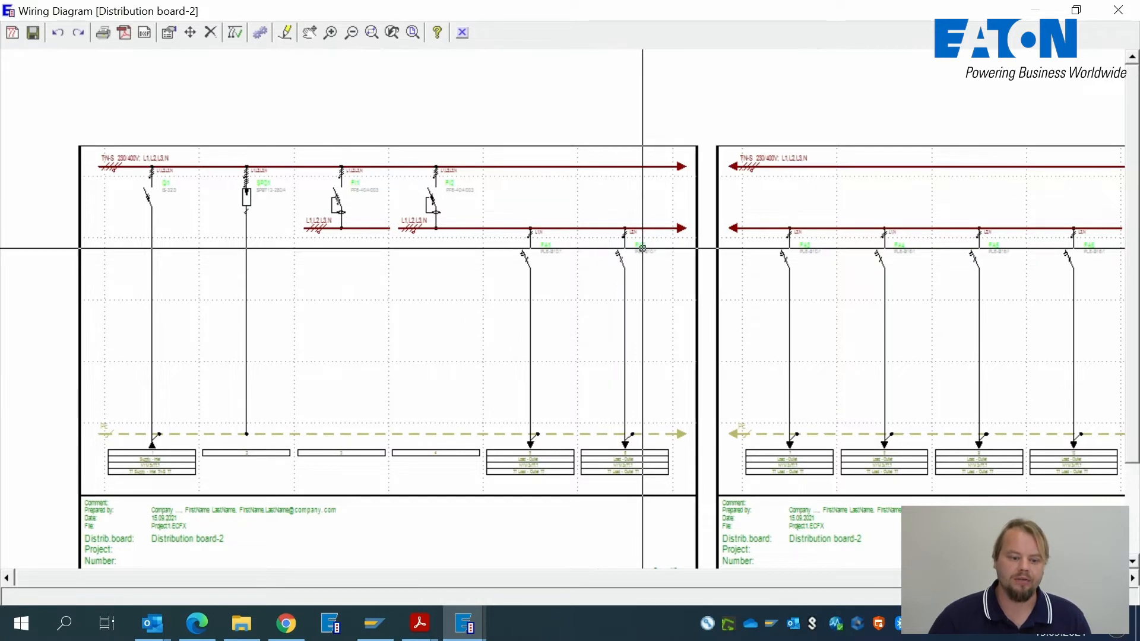
- Place the wiring diagram window beside the device list and compare its switch, surge arrester, RCD and breaker symbols with the listed devices
left_click(1076, 10)
left_click_drag(617, 115, 1125, 70)
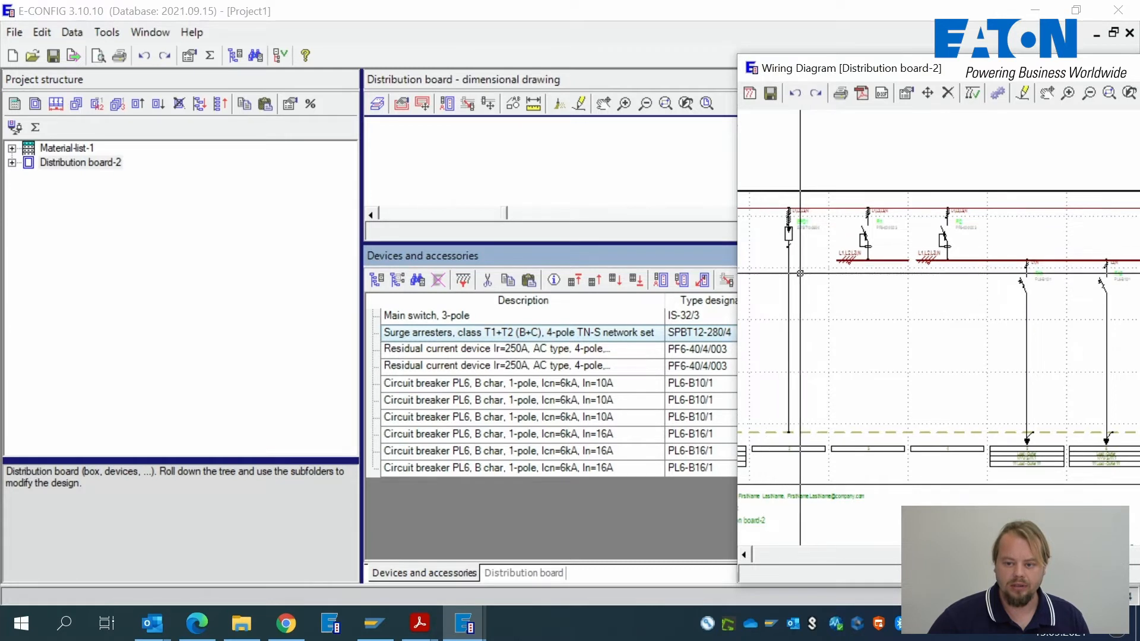
mouse_move(881, 549)
left_mouse_down()
mouse_move(744, 552)
mouse_move(860, 553)
left_mouse_up()
scroll(779, 268, "up", 3)
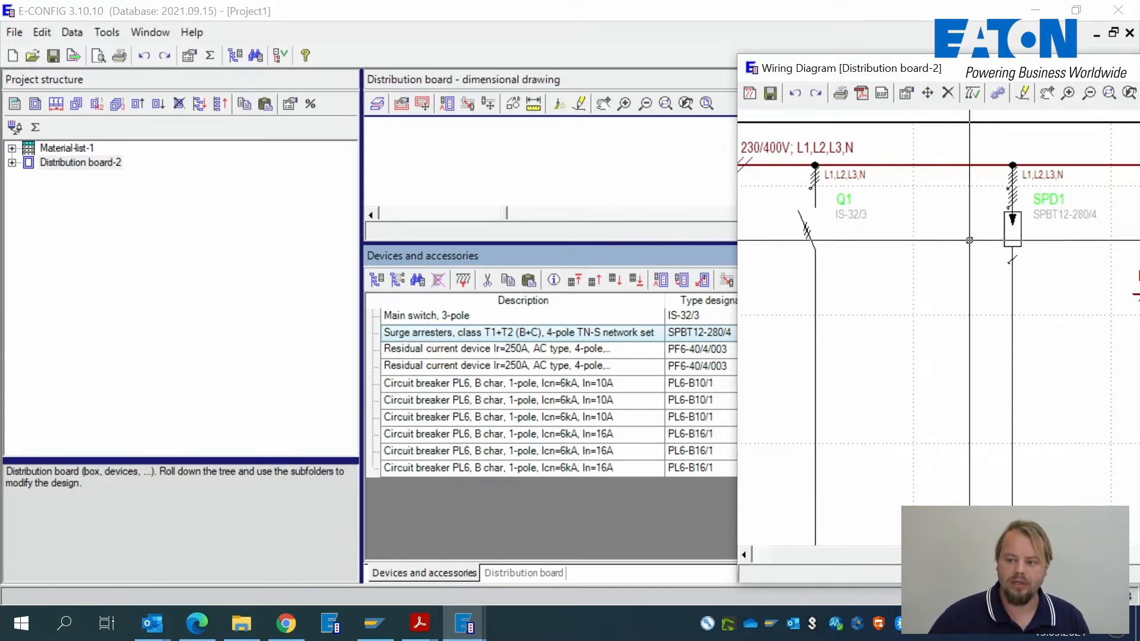
left_click_drag(814, 557, 898, 556)
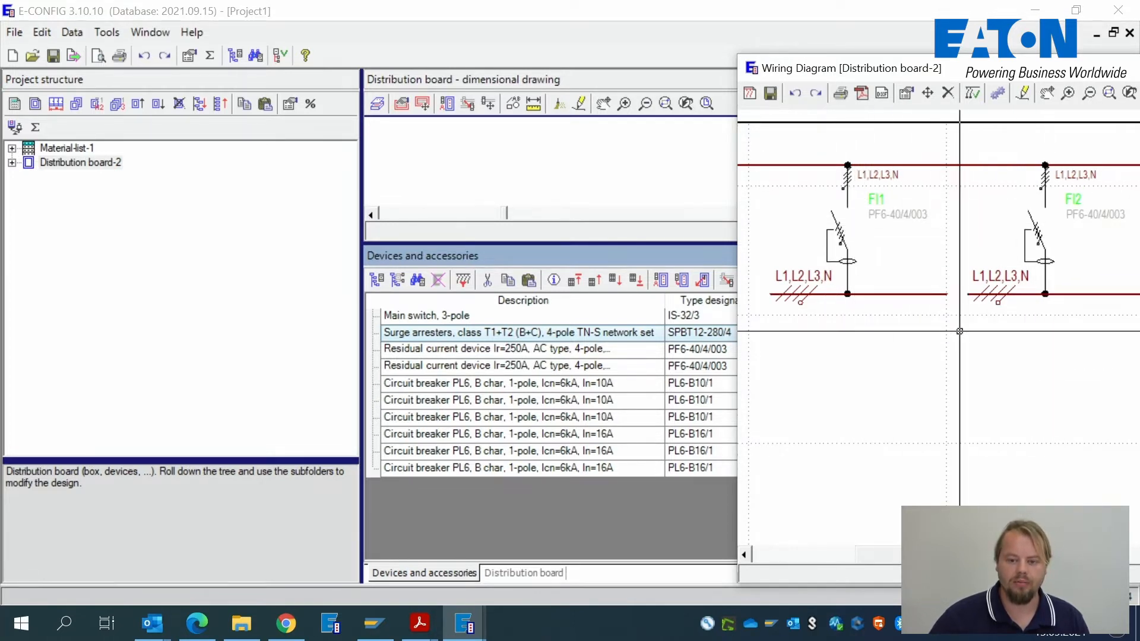
left_click_drag(877, 553, 977, 554)
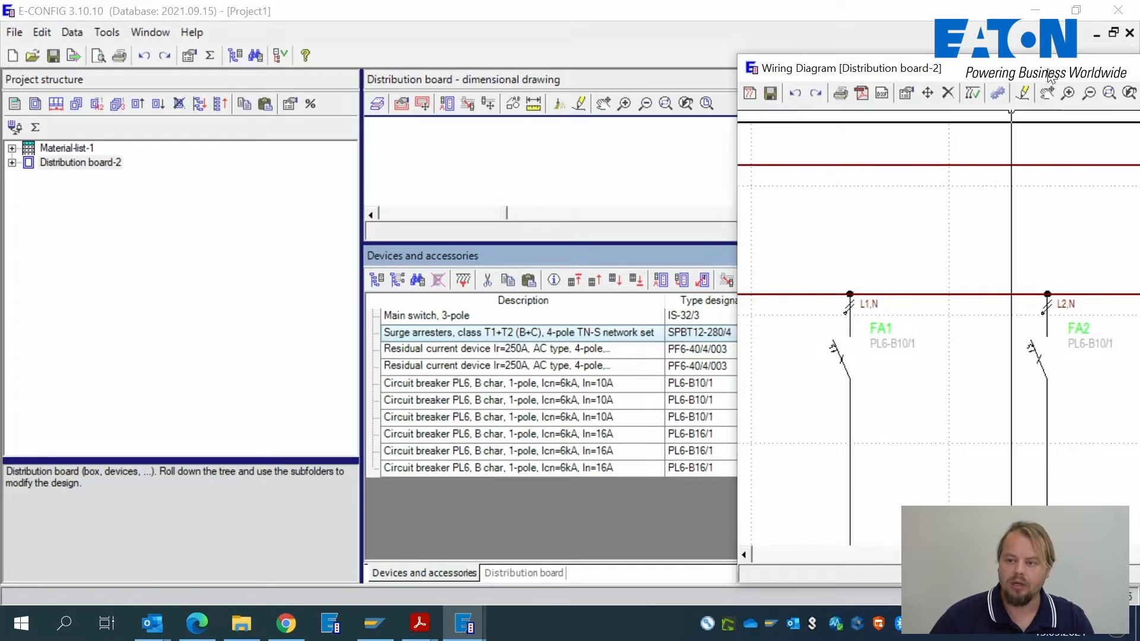
- Maximize the wiring diagram again and examine the connections of main switch Q1, surge arrester SPD1, the RCDs and the breaker circuits
left_click_drag(1075, 72, 785, 48)
left_click(1034, 47)
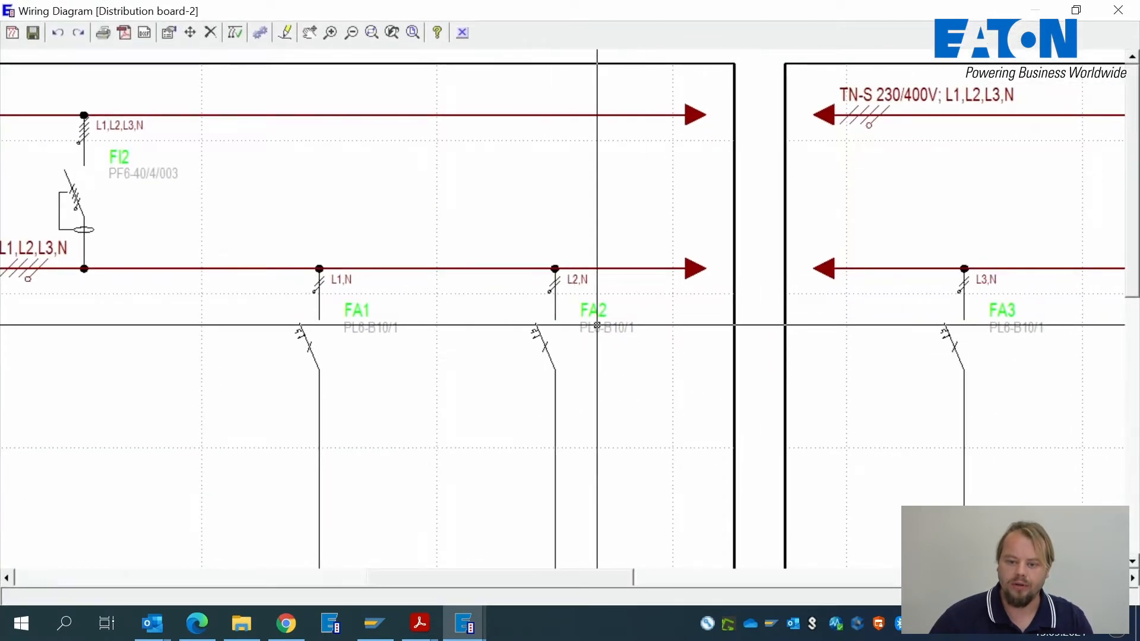
scroll(600, 312, "down", 1)
scroll(600, 309, "down", 1)
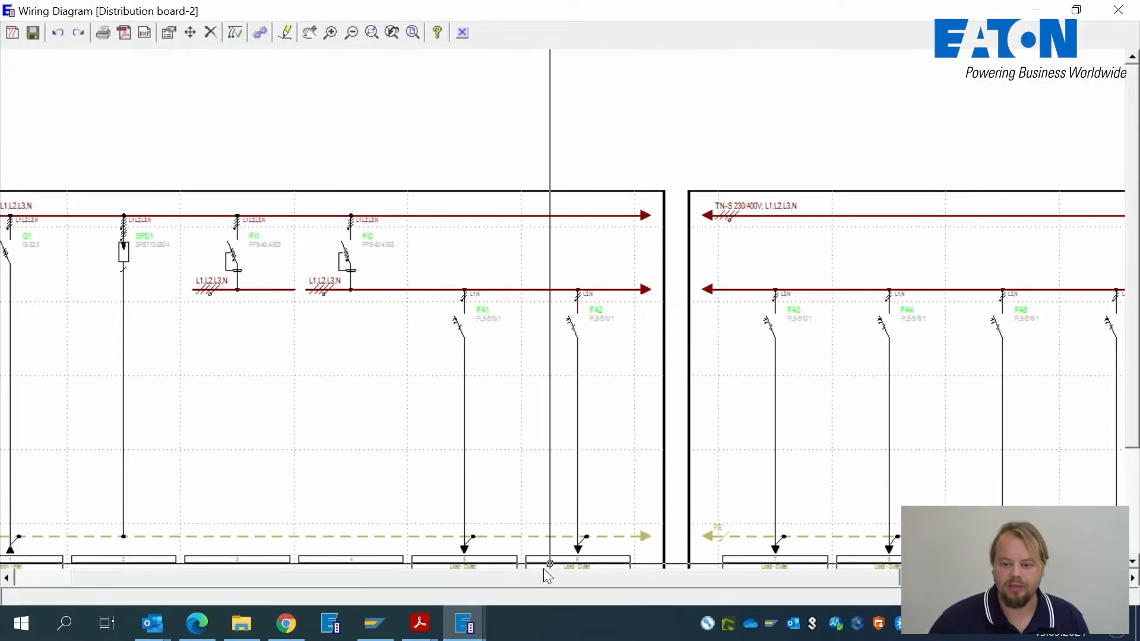
left_click_drag(551, 581, 354, 542)
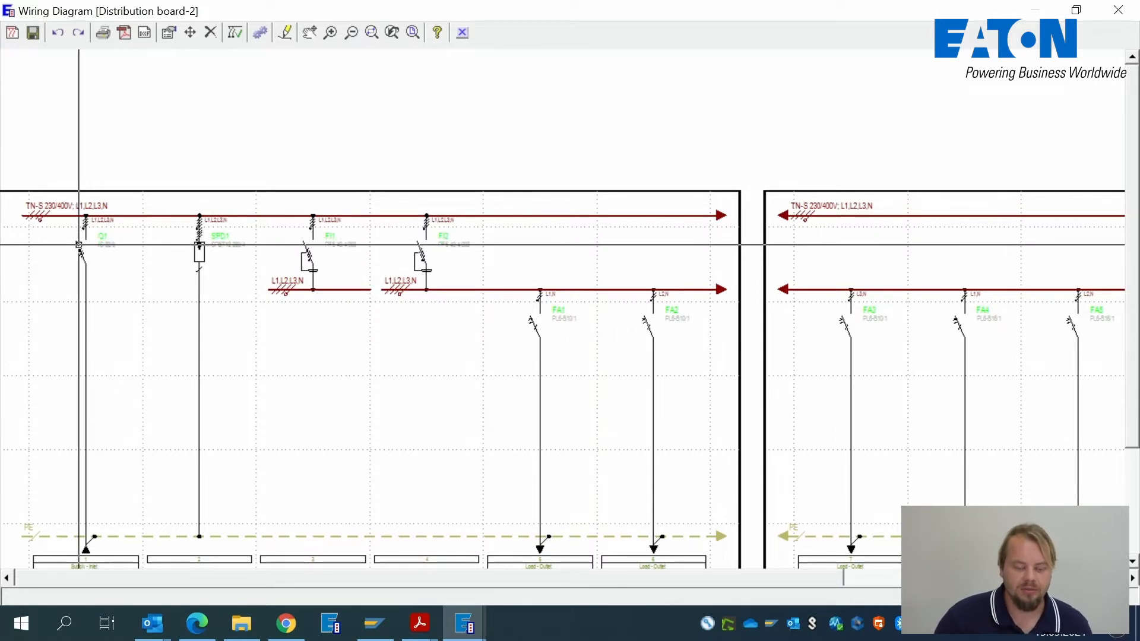
scroll(95, 245, "up", 2)
scroll(90, 243, "up", 2)
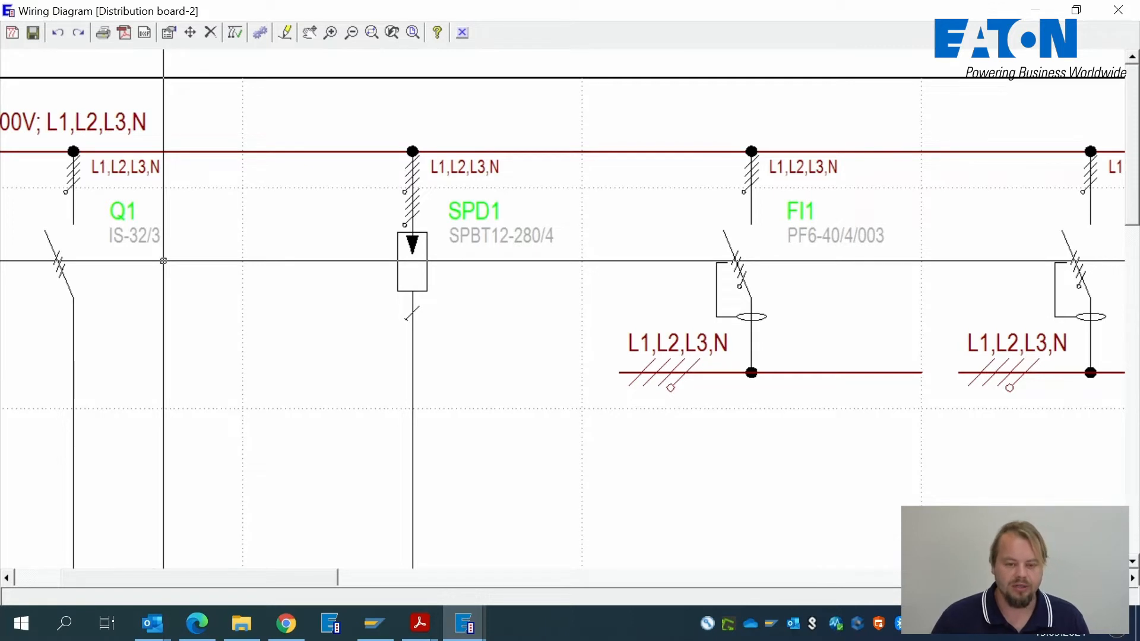
scroll(163, 261, "down", 2)
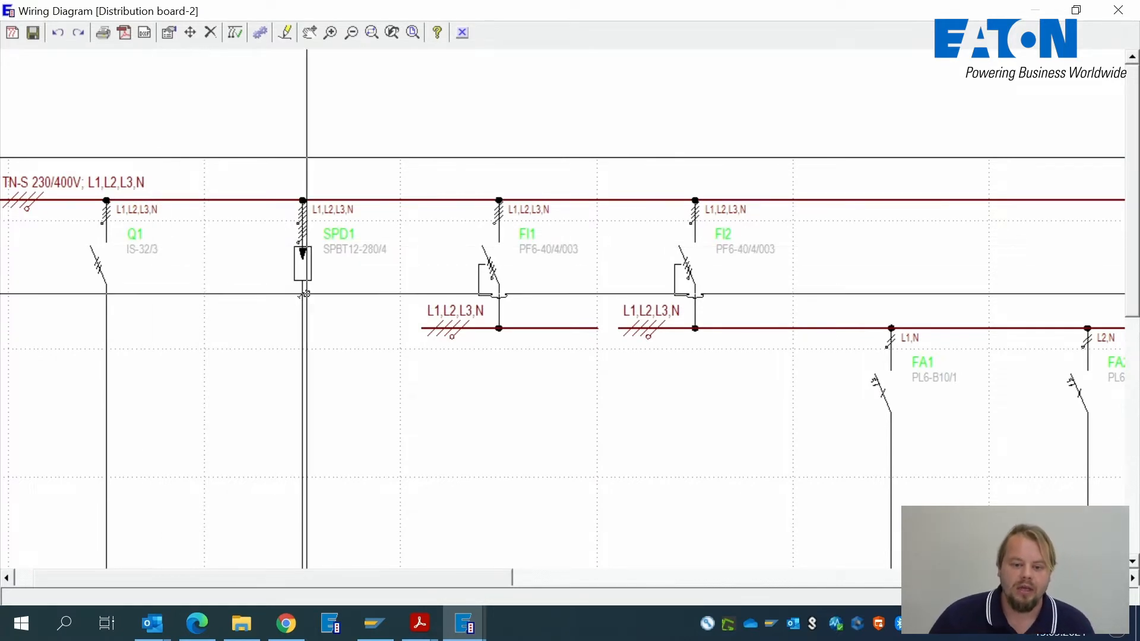
scroll(331, 283, "down", 1)
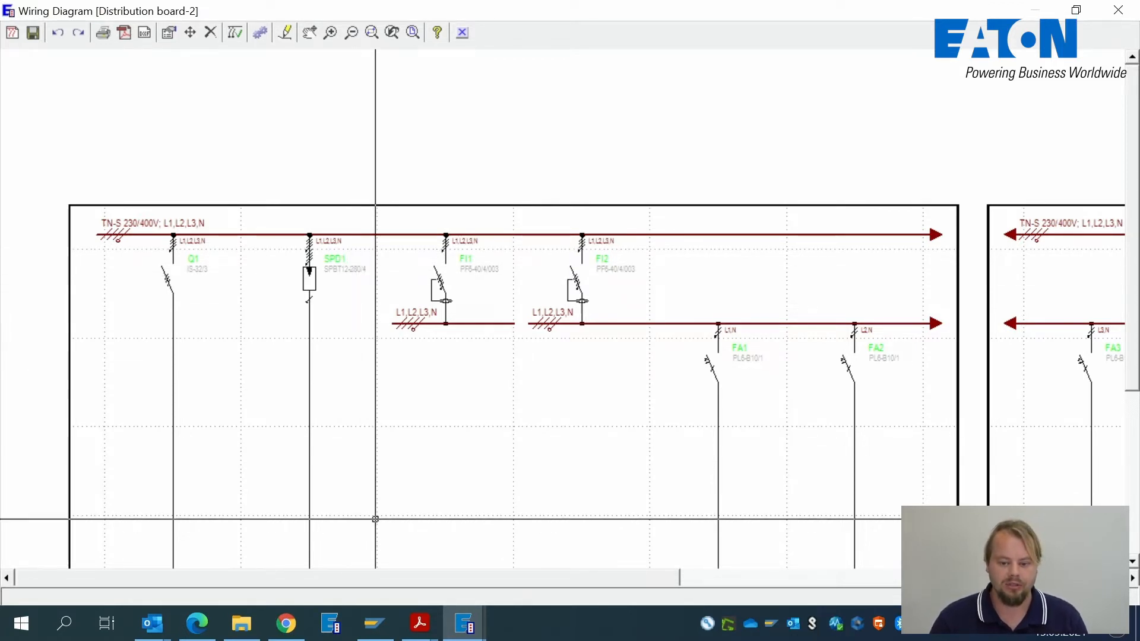
left_click_drag(445, 576, 485, 577)
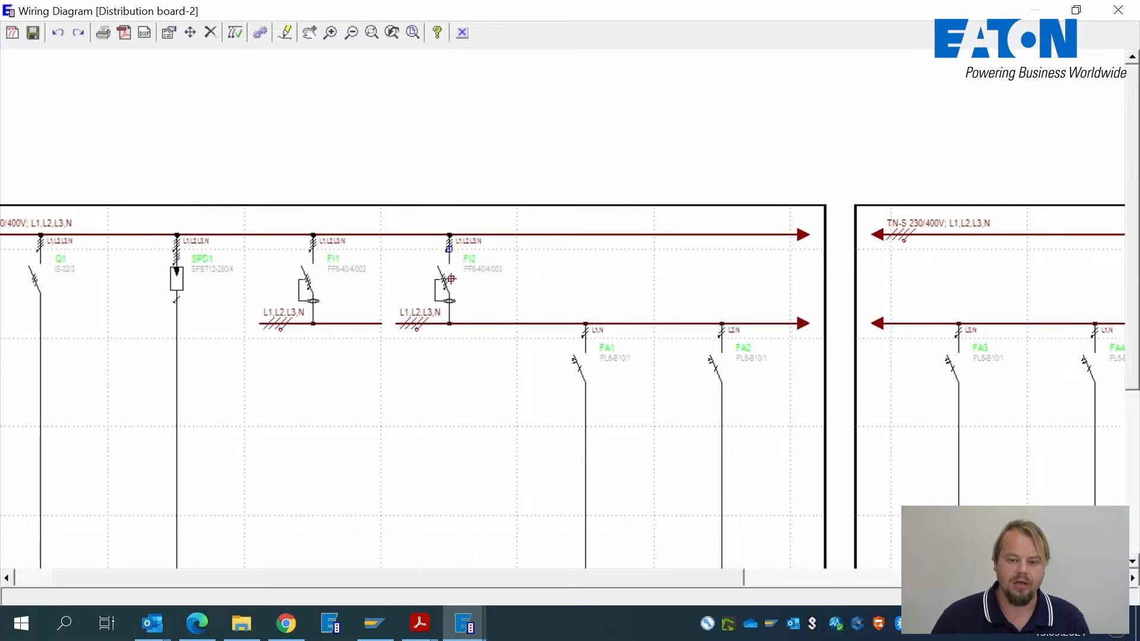
- Examine residual current device FI2 with its breaker branch, and the main busbar's network designation and phase labels above Q1
scroll(475, 273, "up", 2)
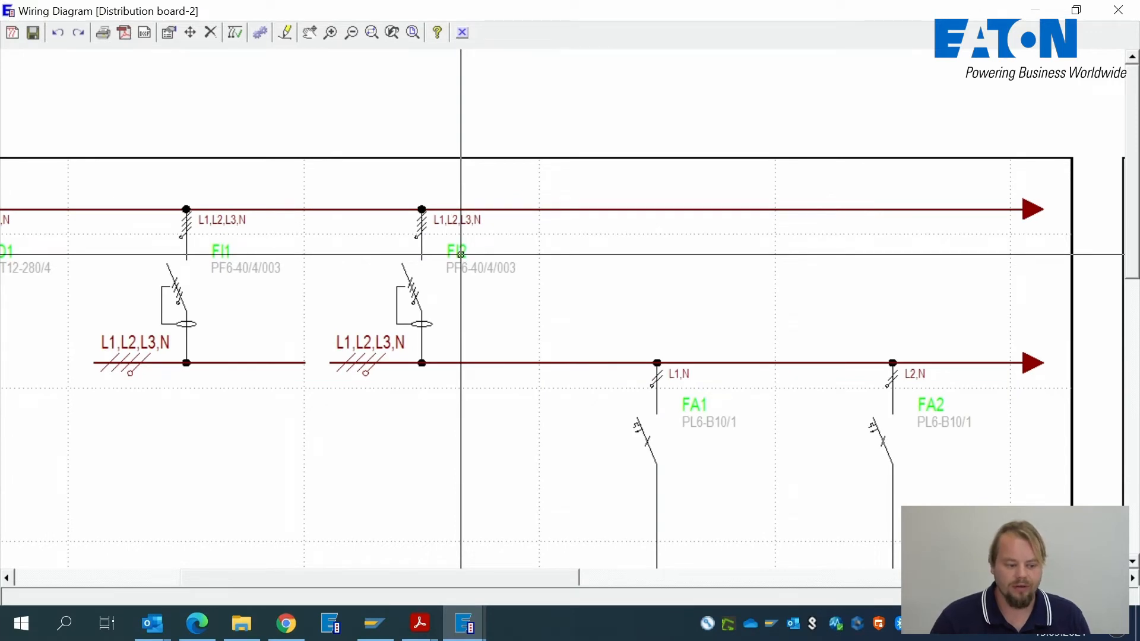
scroll(461, 254, "down", 2)
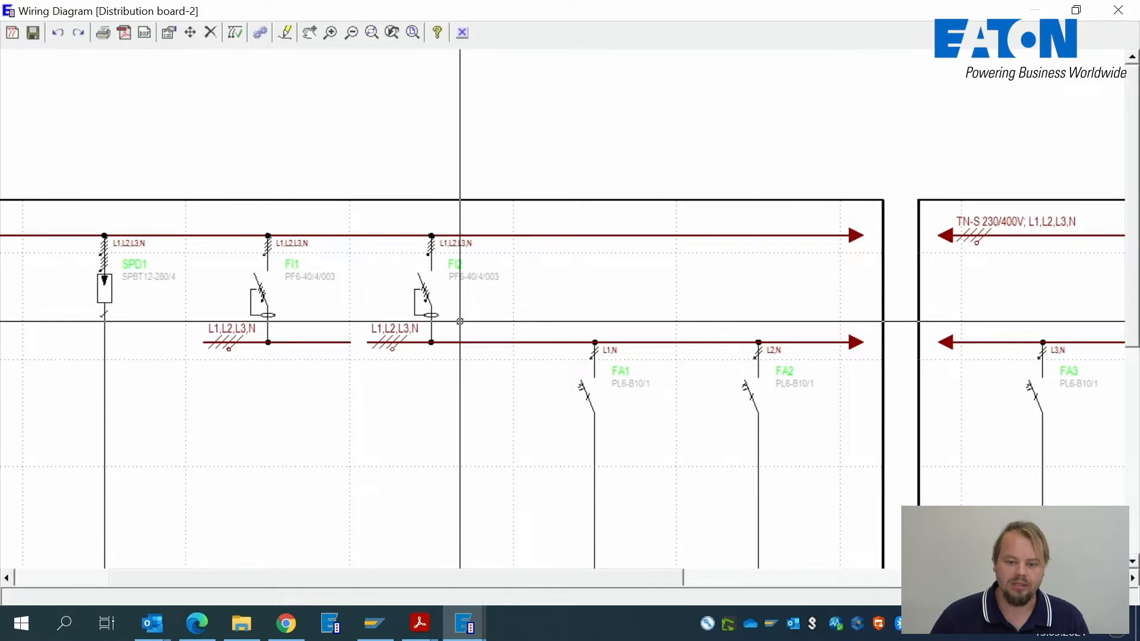
scroll(775, 262, "down", 1)
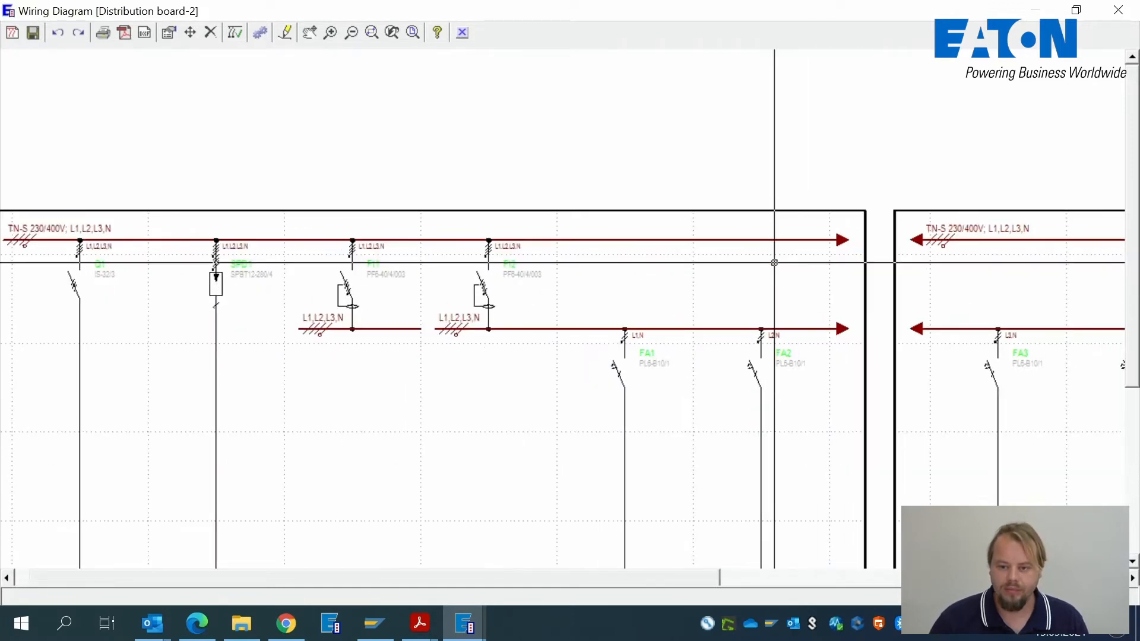
mouse_move(670, 178)
left_mouse_down()
mouse_move(478, 215)
mouse_move(512, 170)
left_mouse_up()
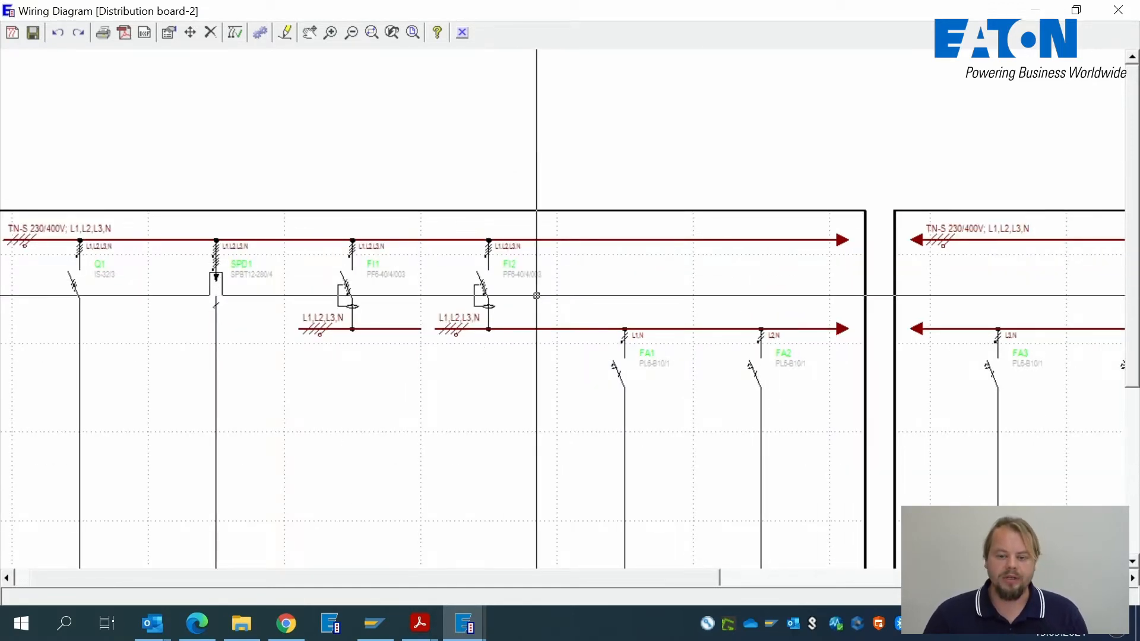
scroll(552, 324, "down", 1)
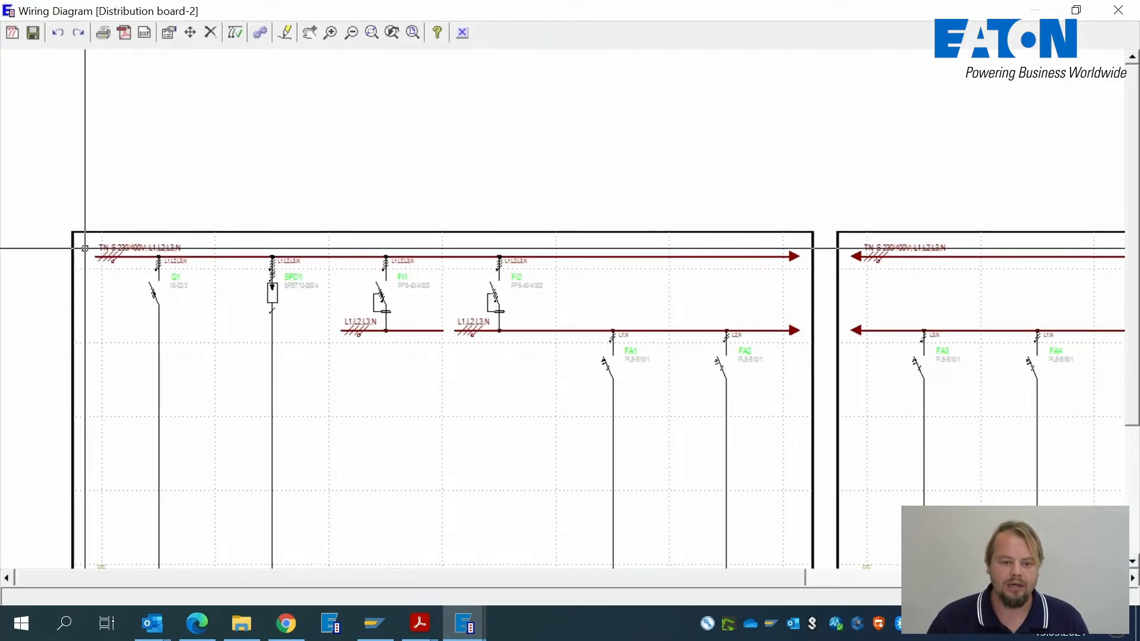
scroll(65, 263, "up", 1)
scroll(178, 255, "up", 1)
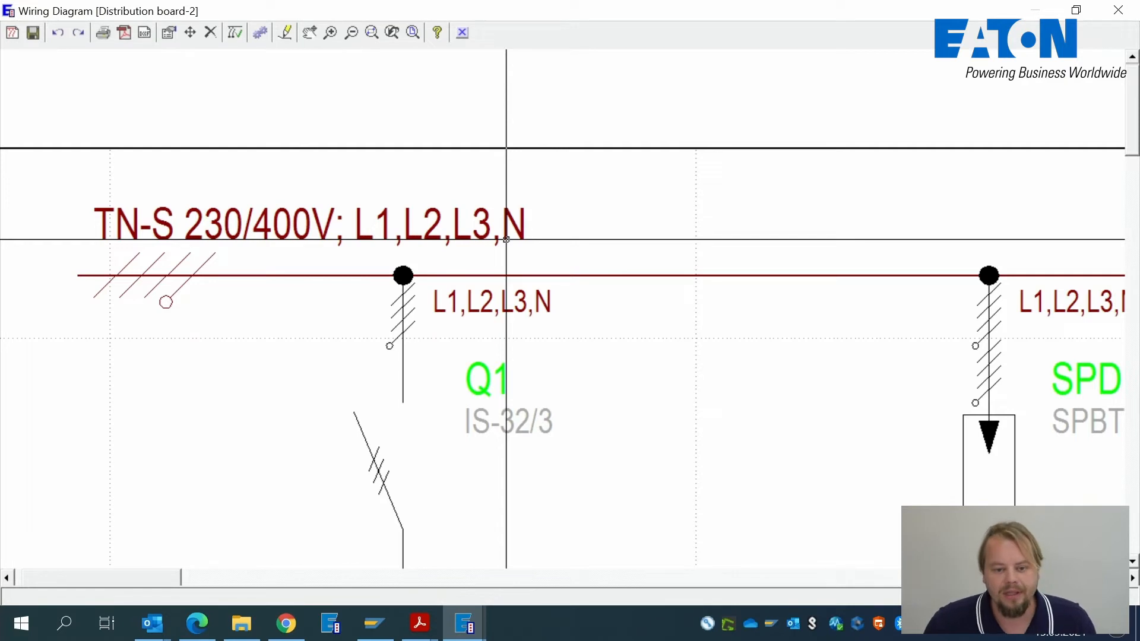
scroll(543, 381, "down", 1)
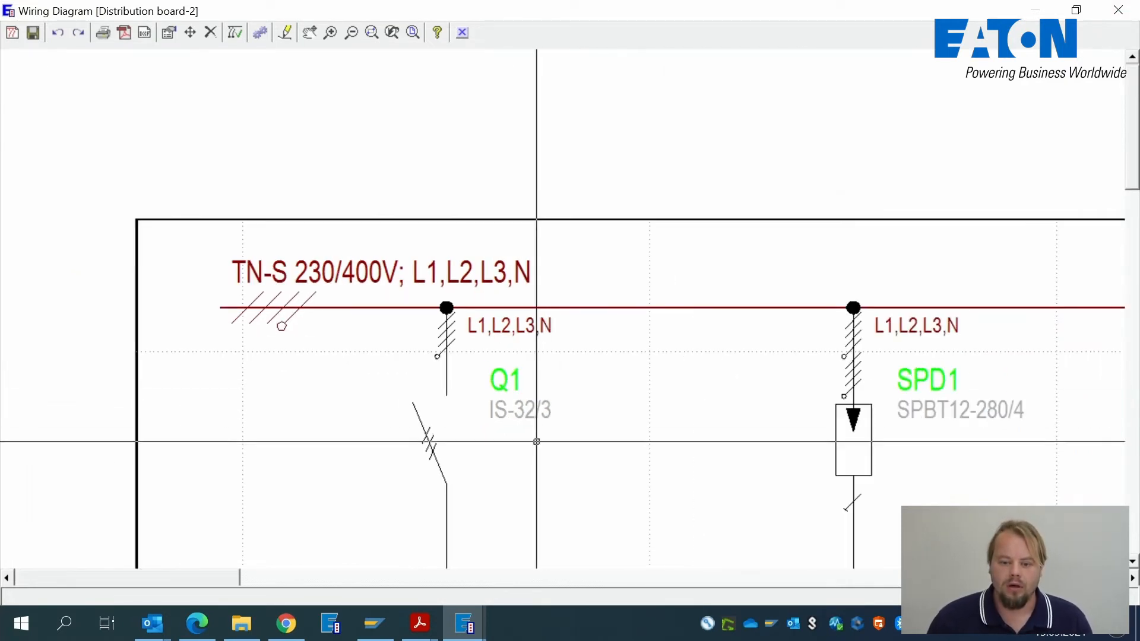
scroll(500, 308, "down", 6)
scroll(500, 308, "up", 3)
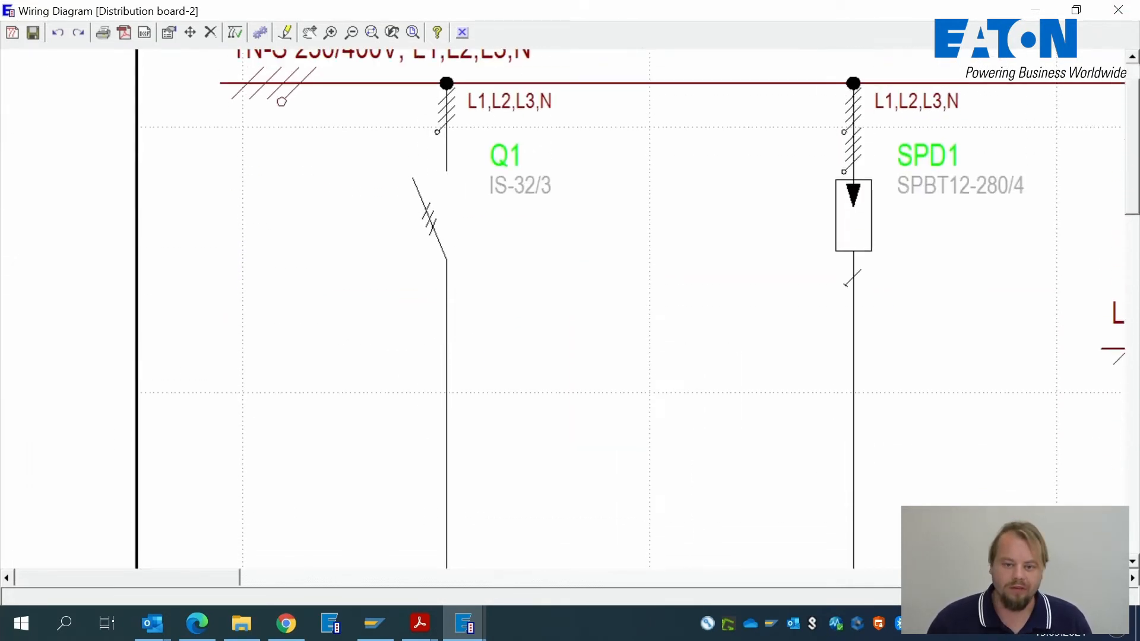
- Set the load or supply type of main switch Q1's branch to Supply - Inlet TN-C
scroll(500, 308, "down", 1)
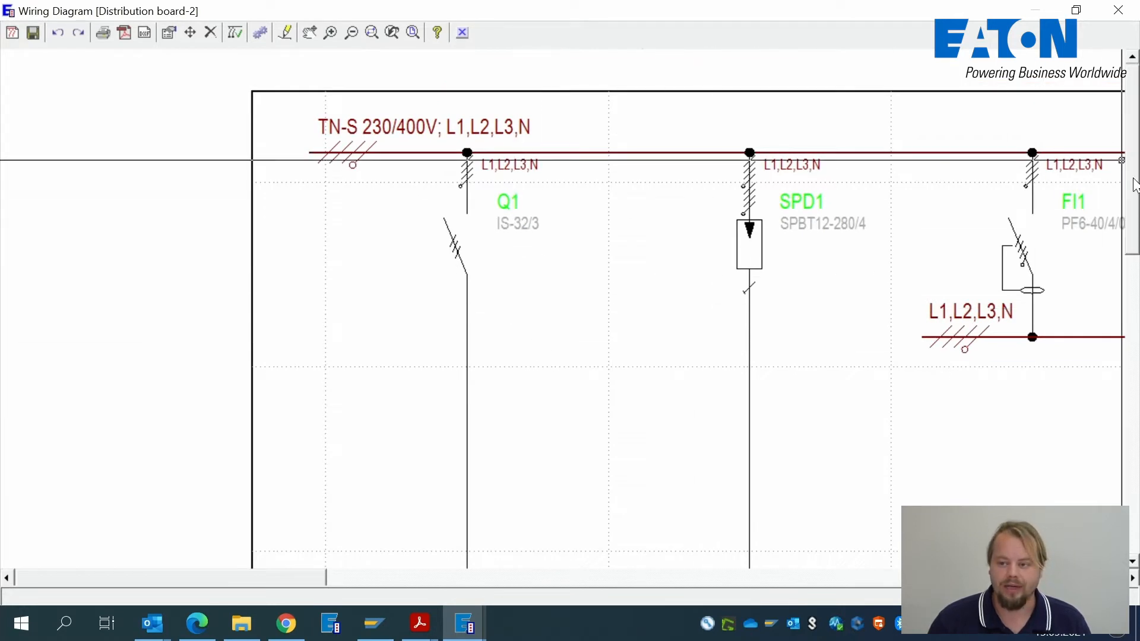
scroll(1127, 246, "down", 3)
scroll(1126, 246, "down", 3)
scroll(909, 277, "down", 2)
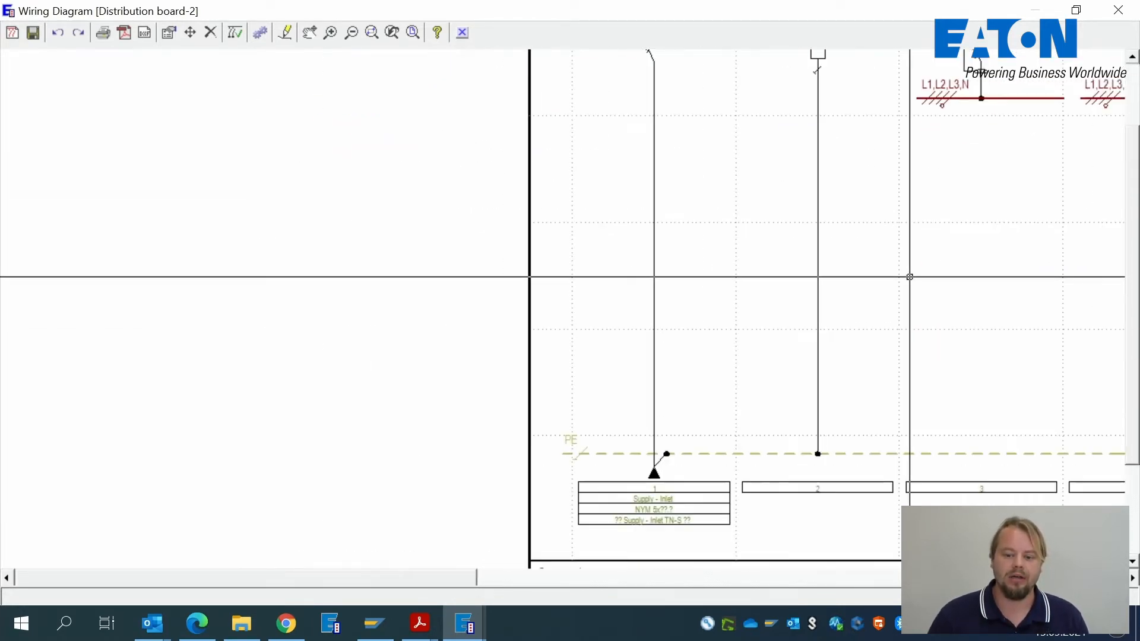
scroll(1134, 279, "up", 3)
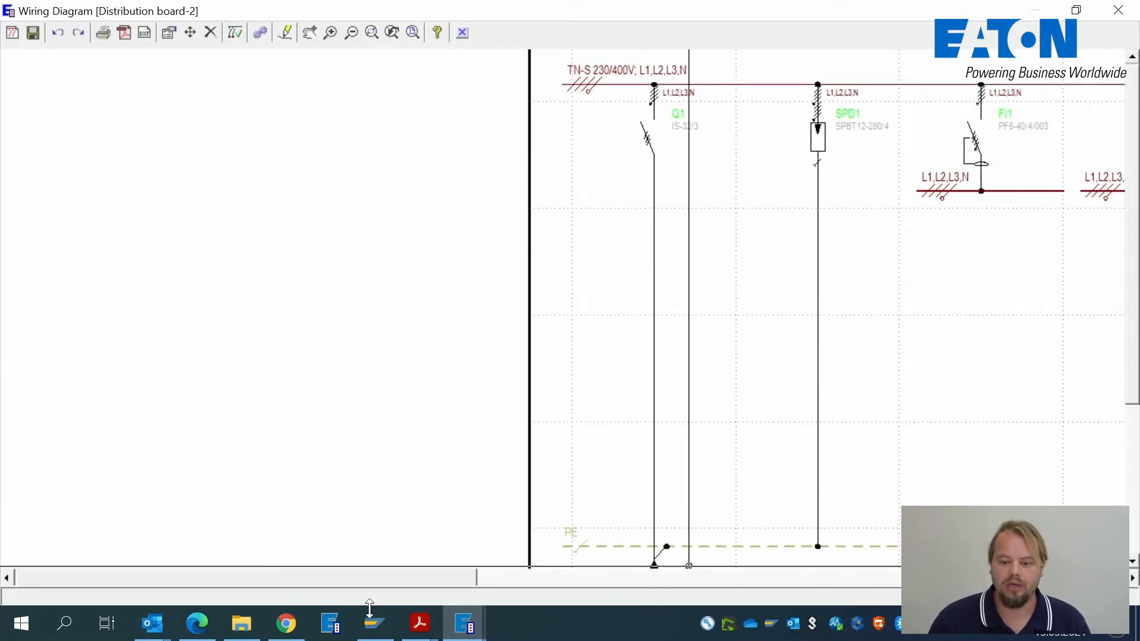
left_click_drag(366, 586, 332, 586)
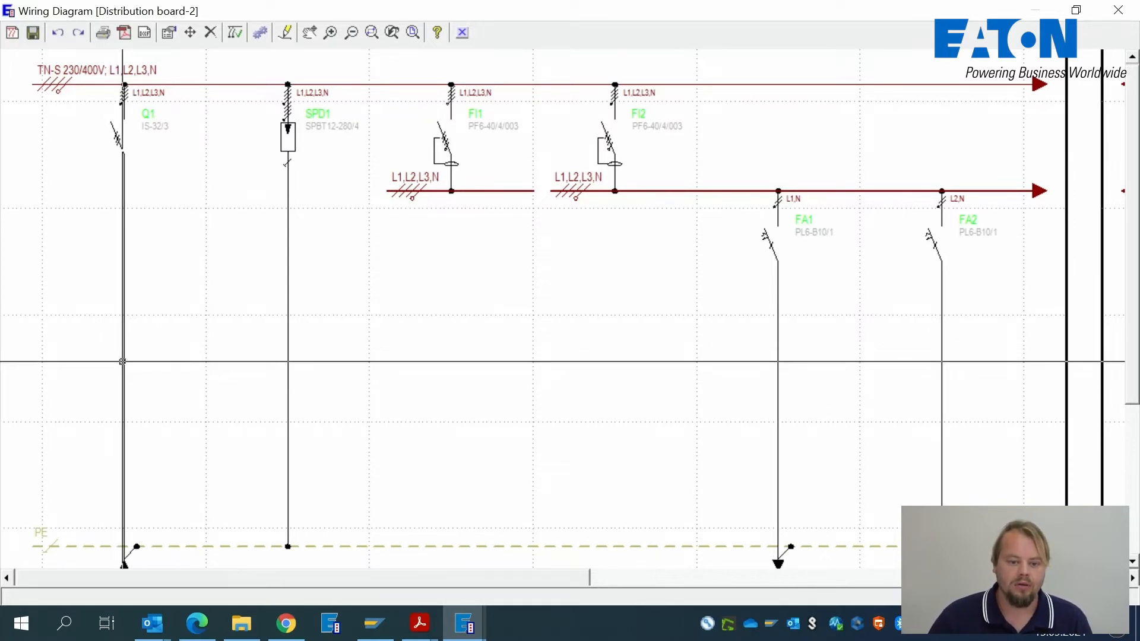
double_click(124, 363)
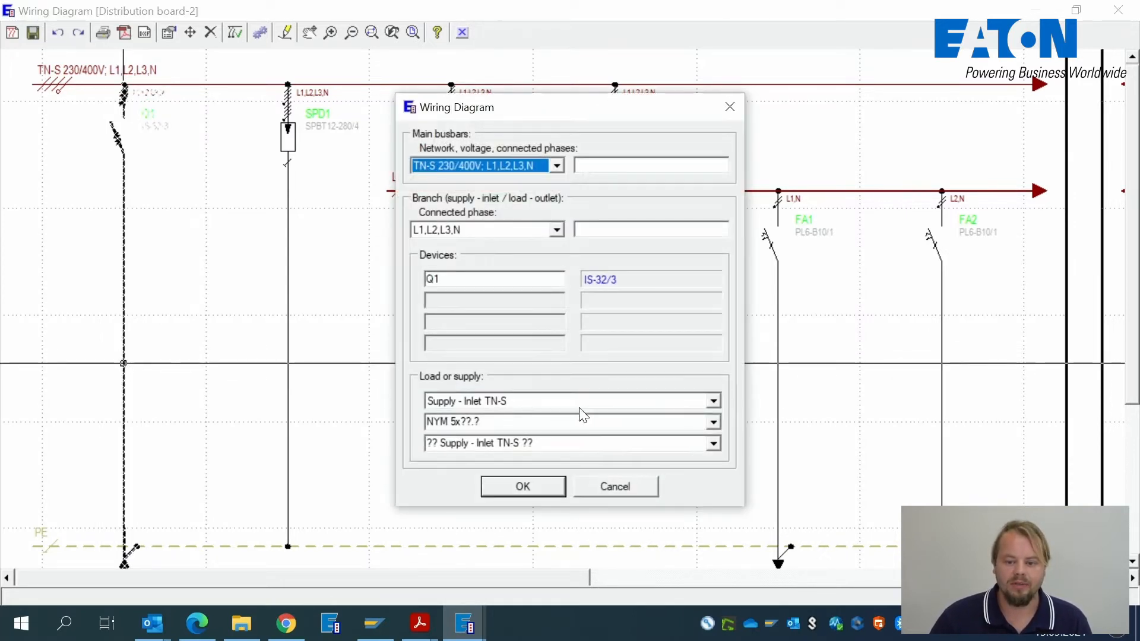
left_click(598, 404)
left_click(528, 415)
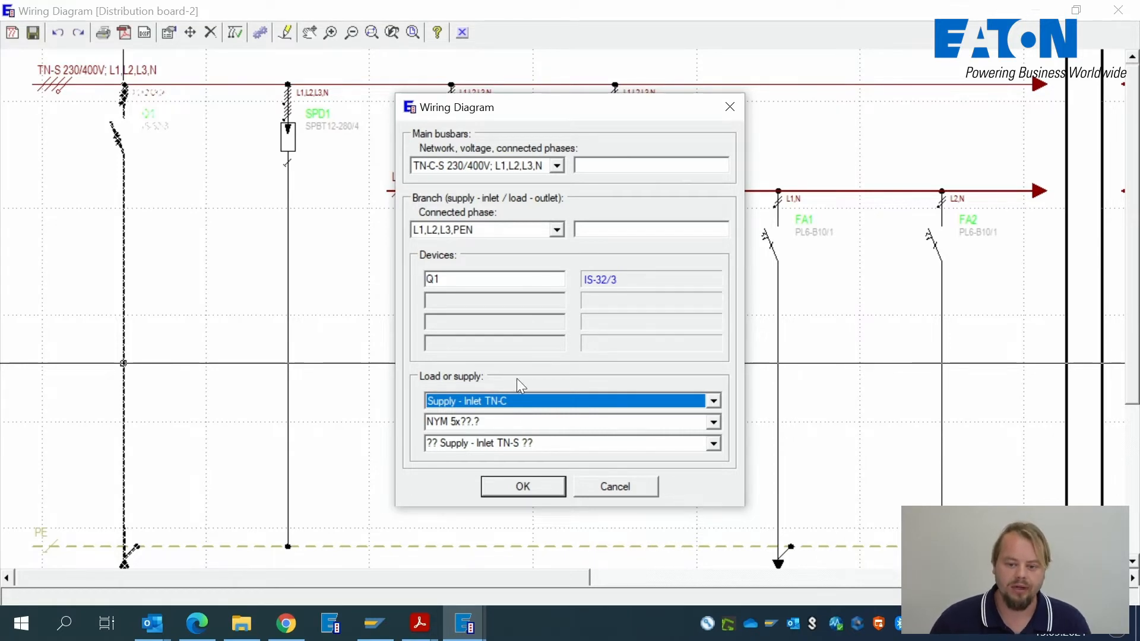
left_click(530, 489)
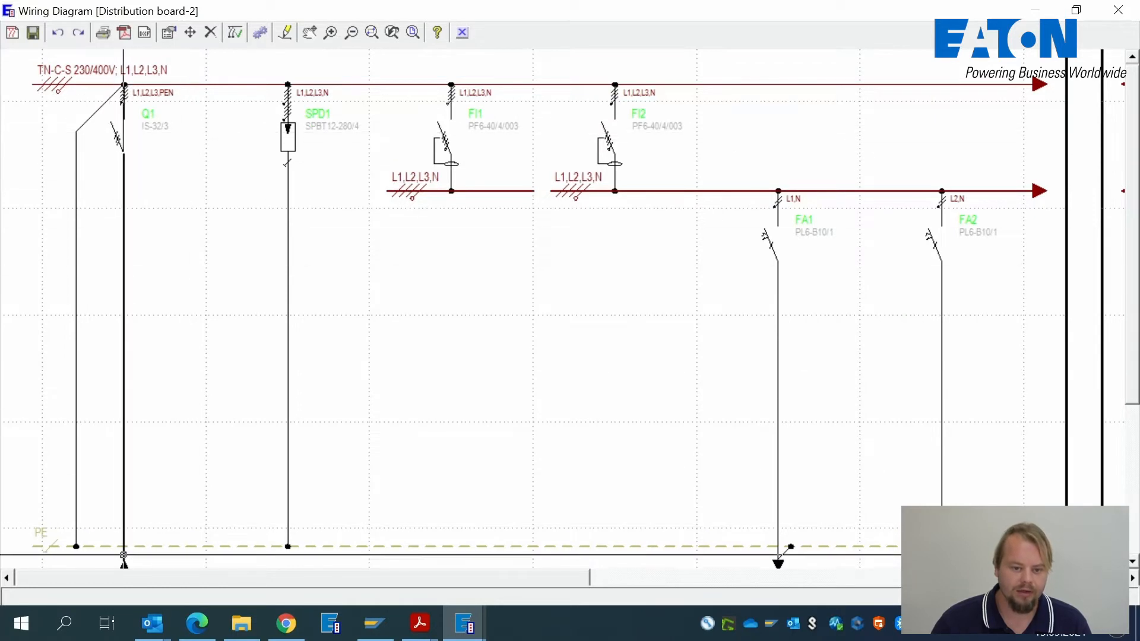
- Examine Q1's supply branch from its inlet label to the main busbar, including its phase designation and the separate connection to the PE line
left_click_drag(1136, 331, 1131, 425)
scroll(133, 475, "up", 2)
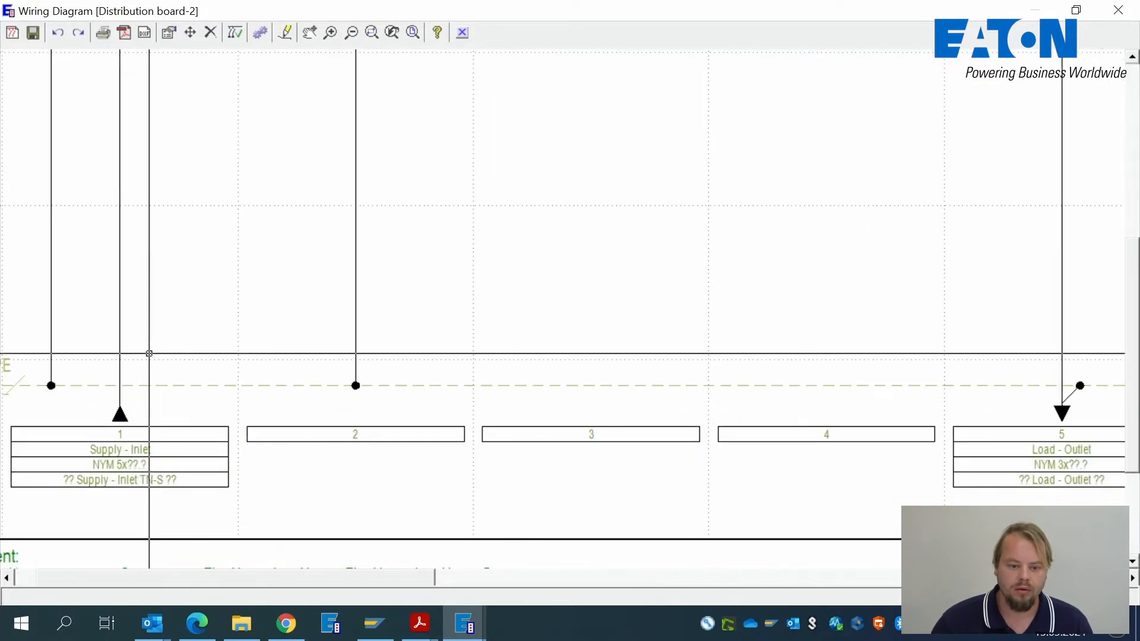
scroll(163, 362, "down", 2)
left_click_drag(1132, 406, 1132, 296)
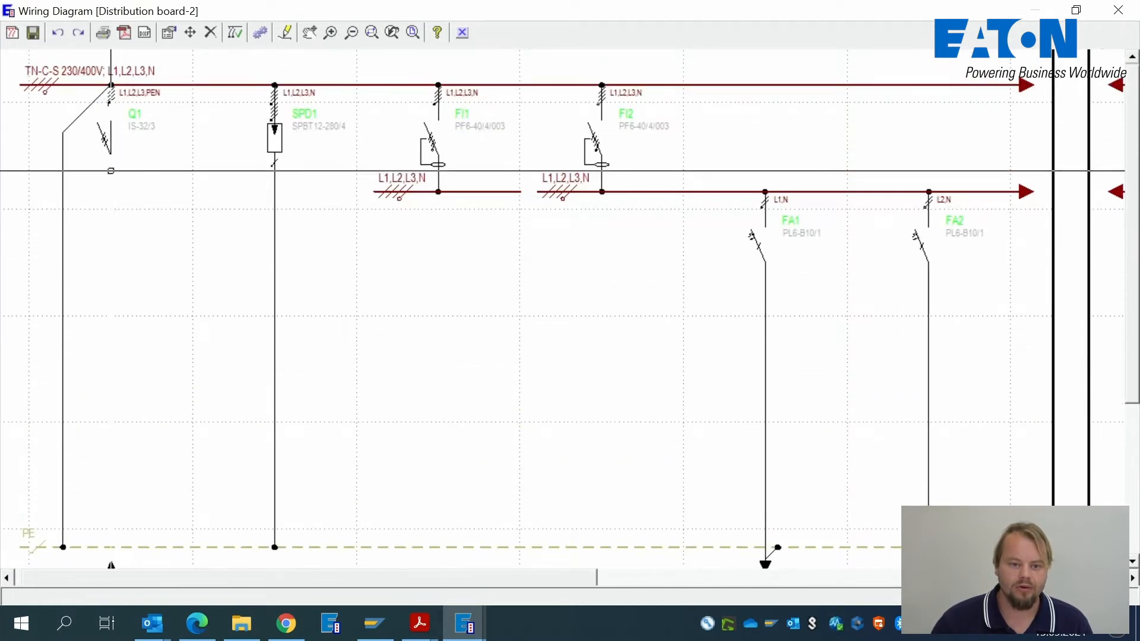
key("ctrl")
key("ctrl")
key("ctrl")
key("ctrl")
key("ctrl")
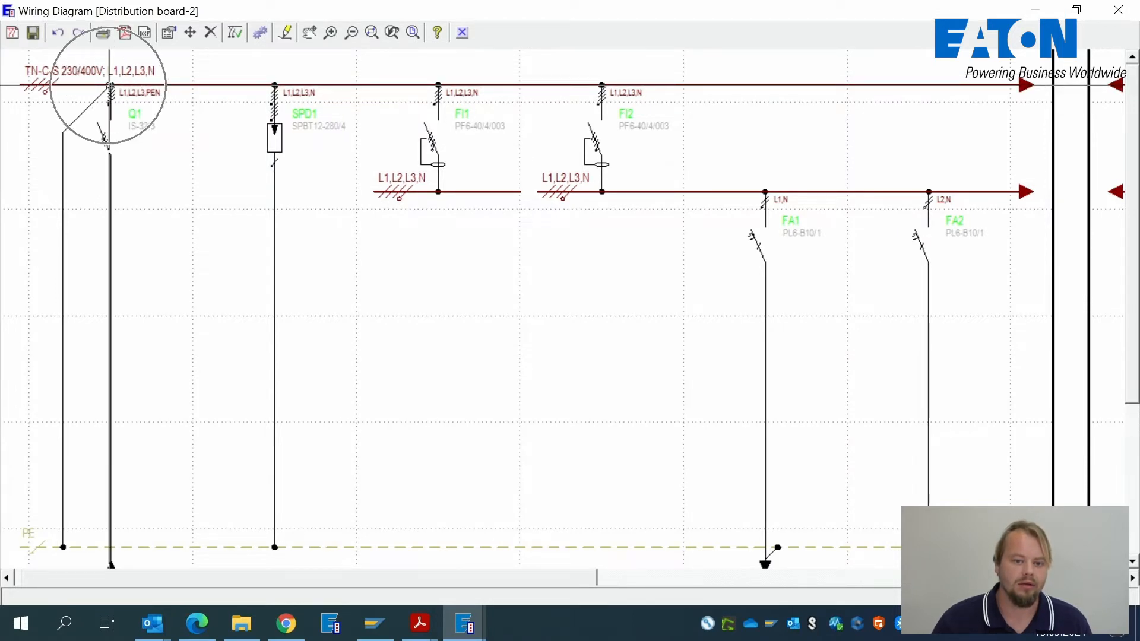
key("ctrl")
key("ctrl")
key("ctrl")
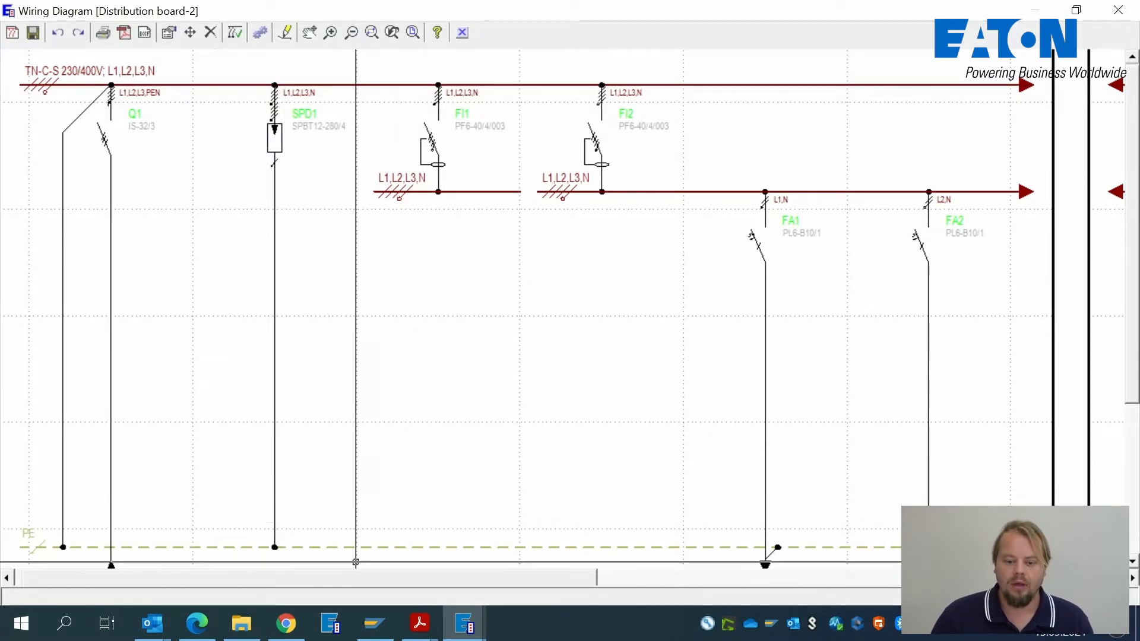
- Examine the breaker outlets, load labels and title blocks across both pages of the wiring diagram
left_click_drag(350, 577, 589, 585)
scroll(446, 447, "down", 1)
left_click_drag(1135, 338, 1138, 406)
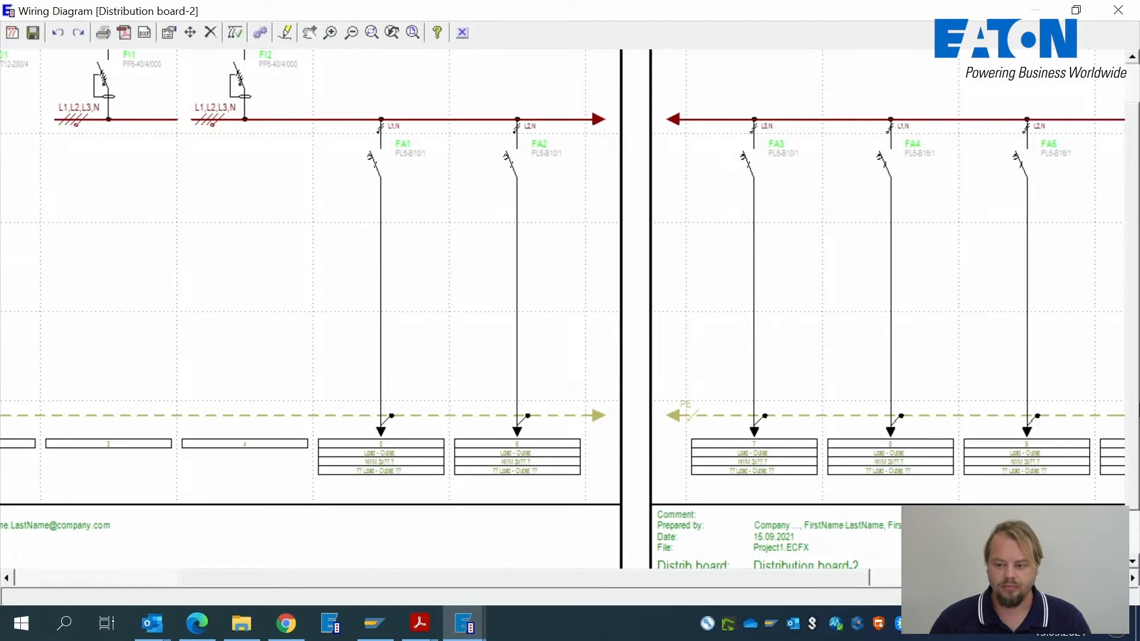
scroll(753, 374, "down", 1)
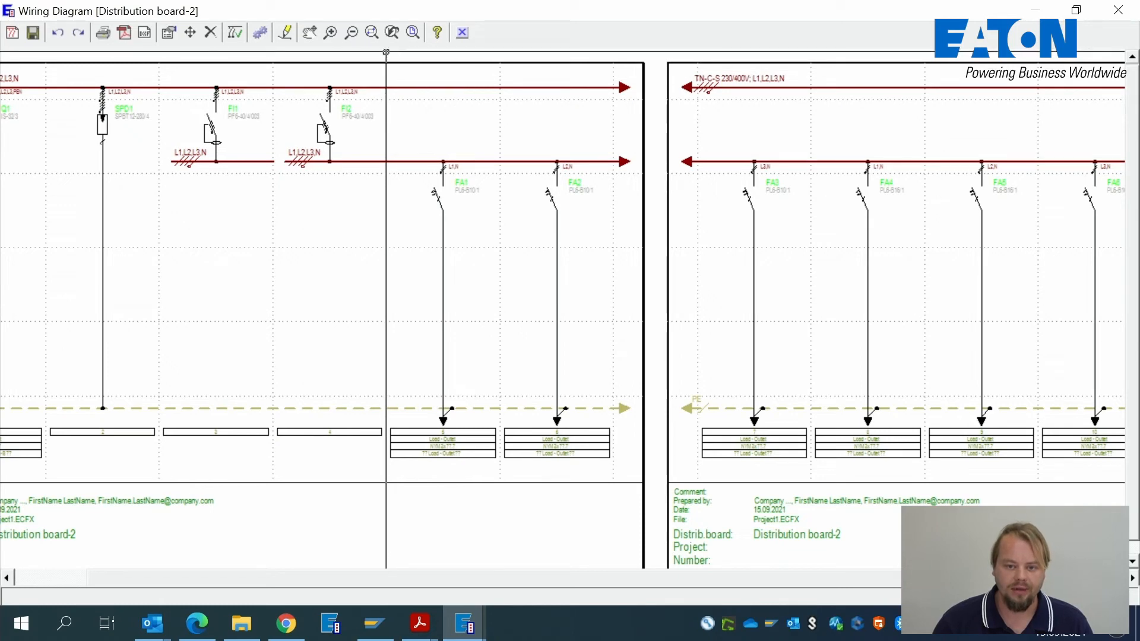
scroll(392, 378, "up", 3)
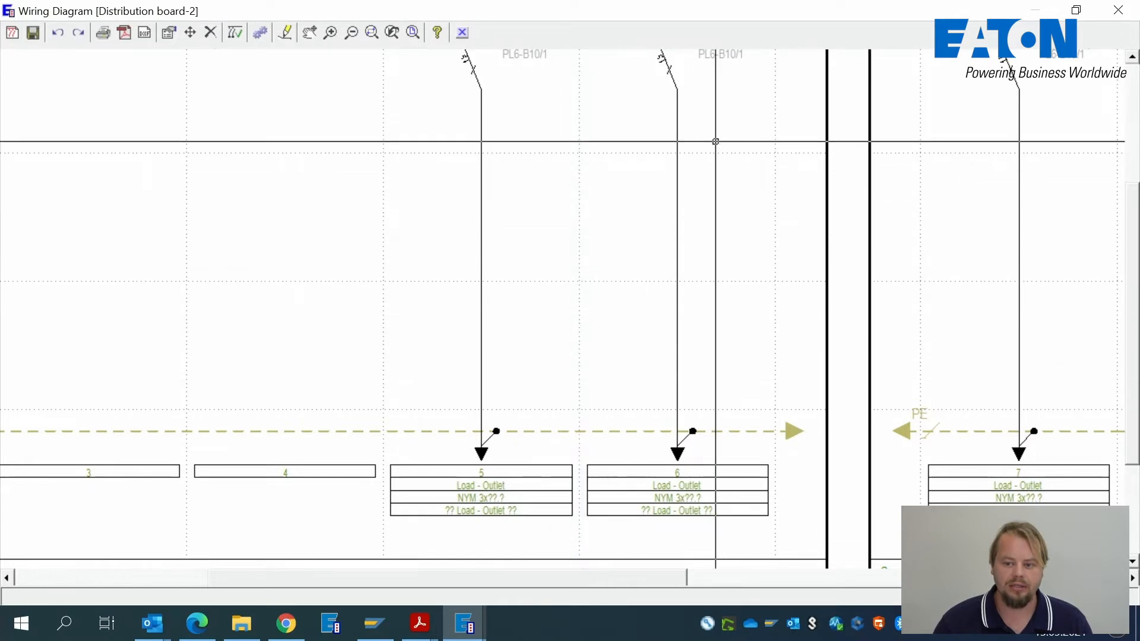
scroll(854, 218, "down", 3)
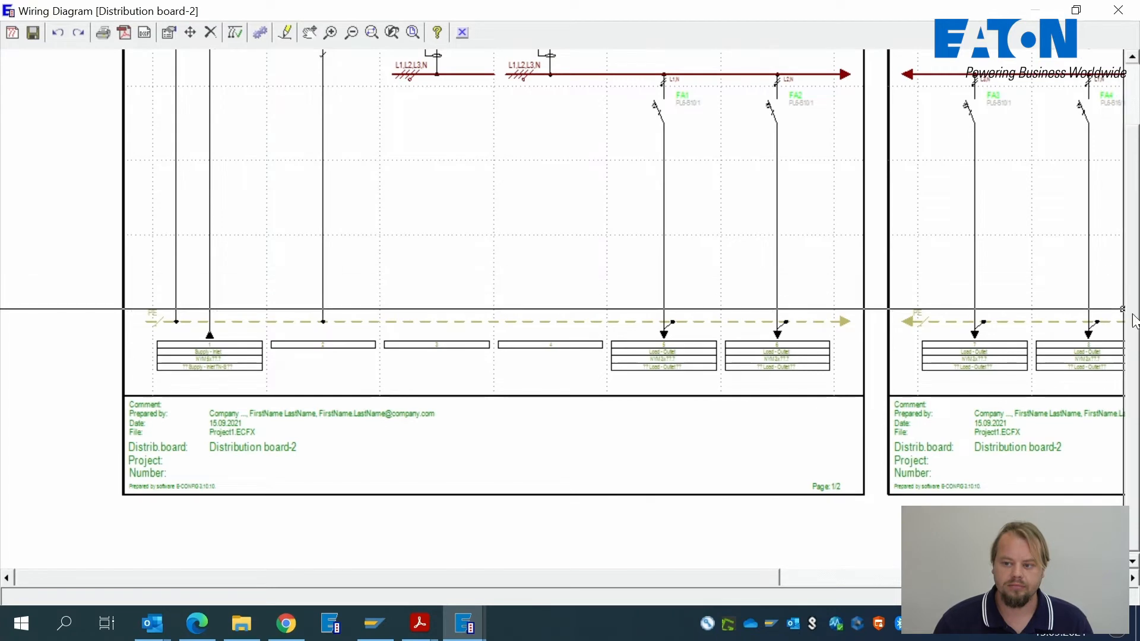
left_click_drag(1134, 316, 1136, 213)
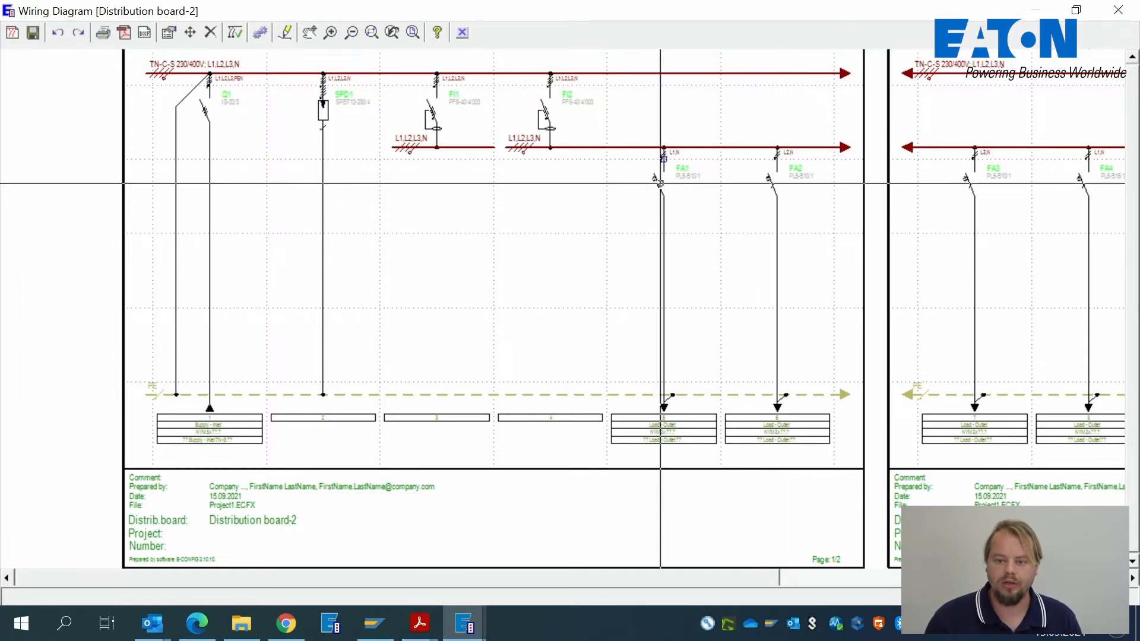
- Move breaker FA1 from the busbar behind FI2 up to the main busbar
scroll(677, 190, "up", 1)
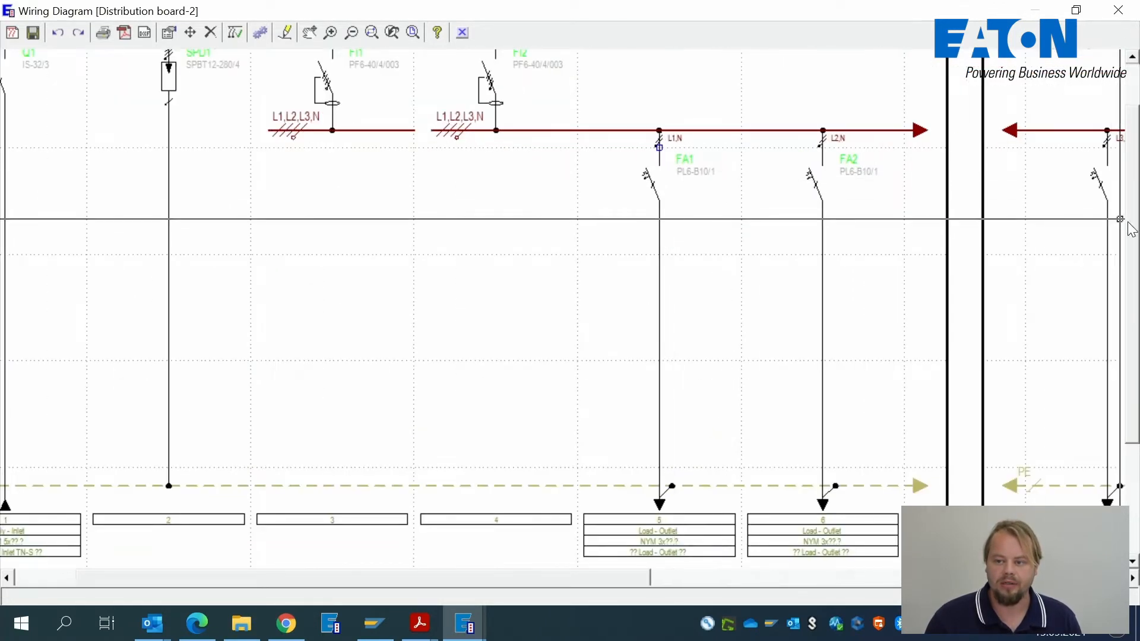
scroll(1135, 243, "up", 2)
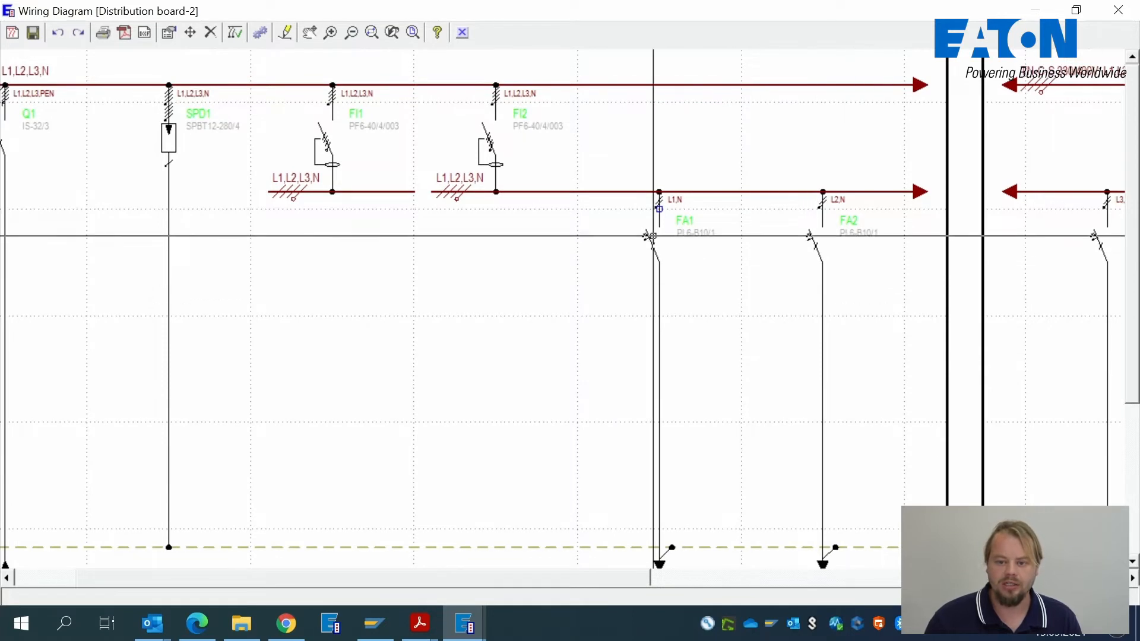
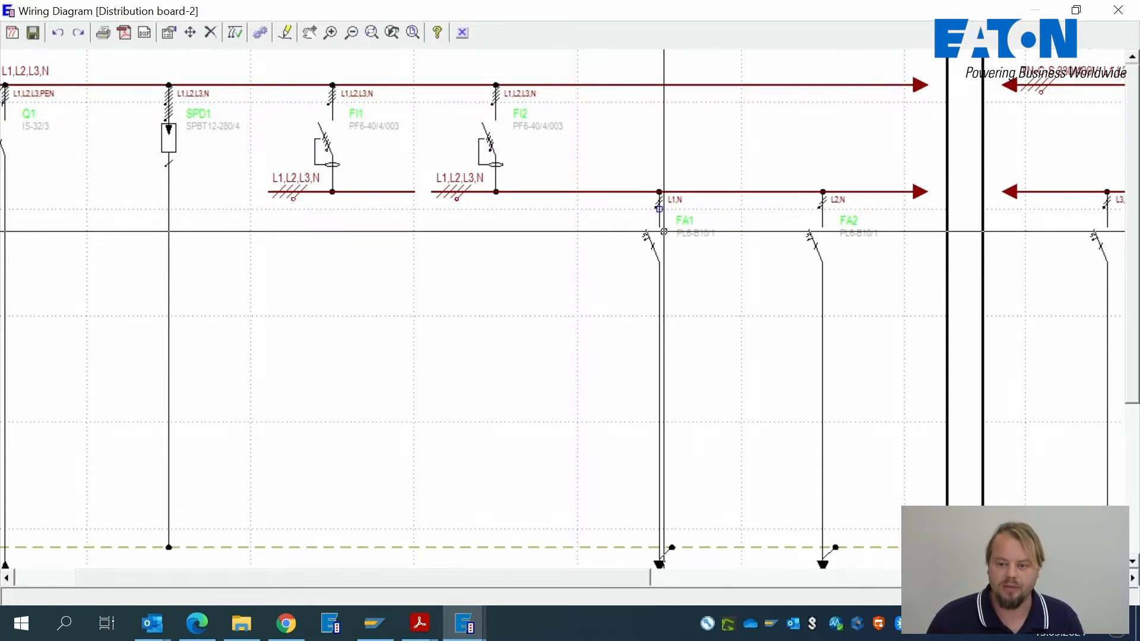
scroll(664, 231, "up", 2)
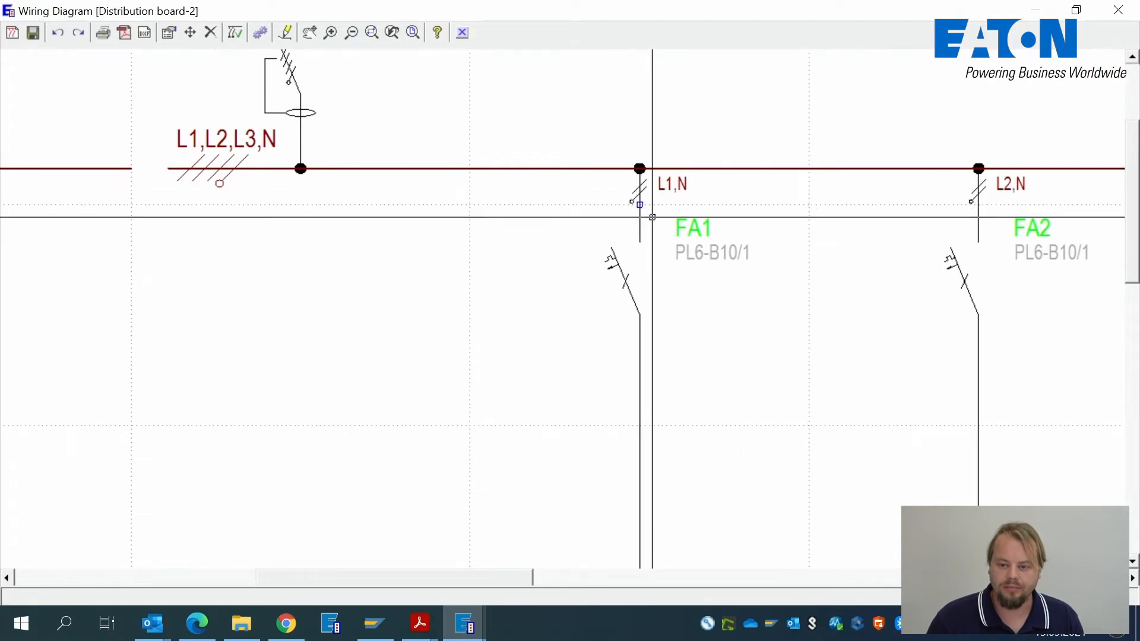
scroll(652, 217, "down", 1)
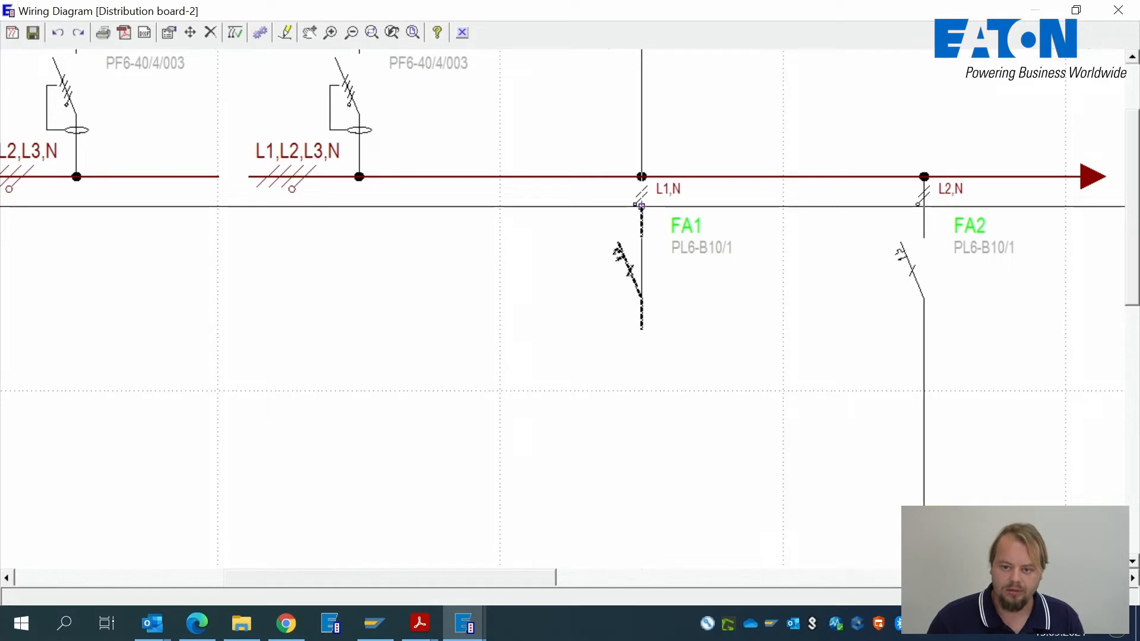
left_click_drag(641, 206, 636, 72)
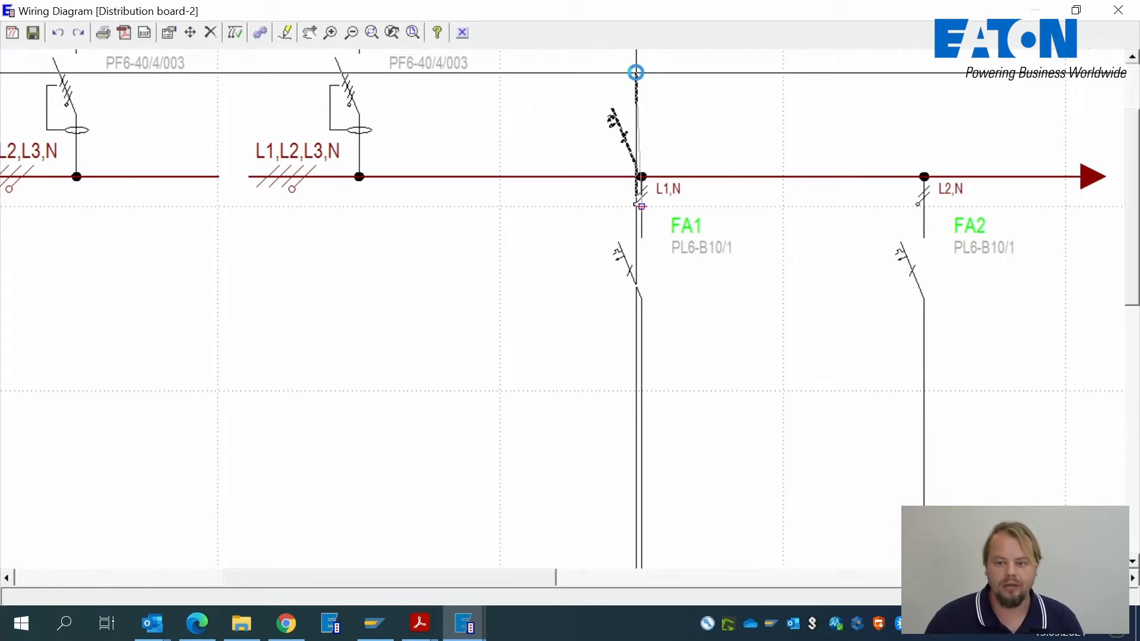
left_click_drag(637, 73, 637, 72)
scroll(939, 173, "down", 2)
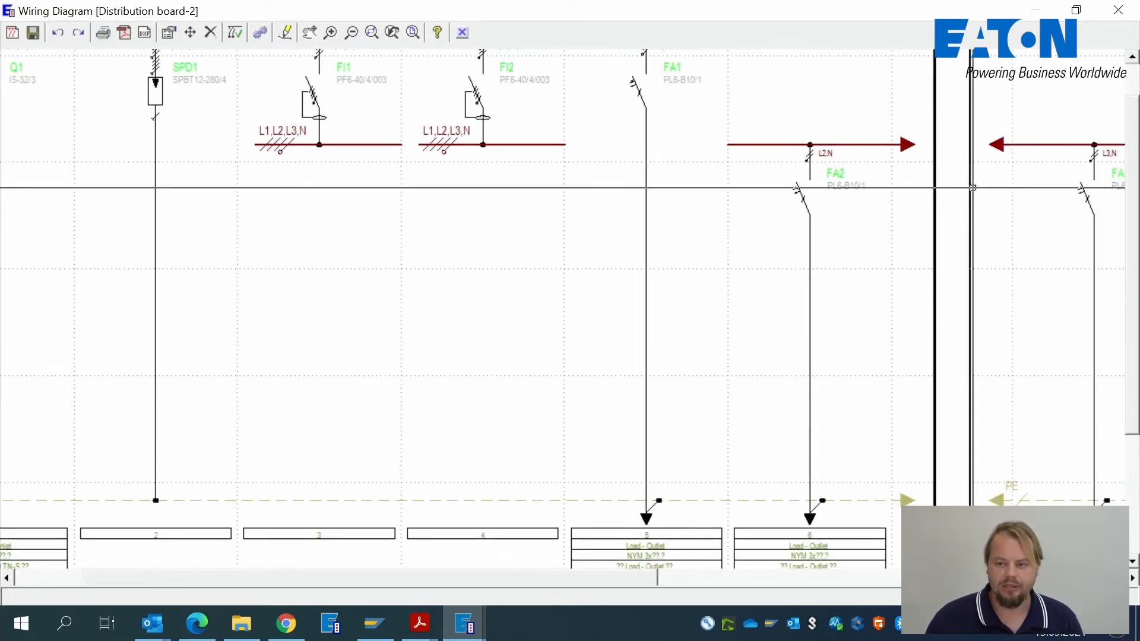
scroll(679, 291, "up", 1)
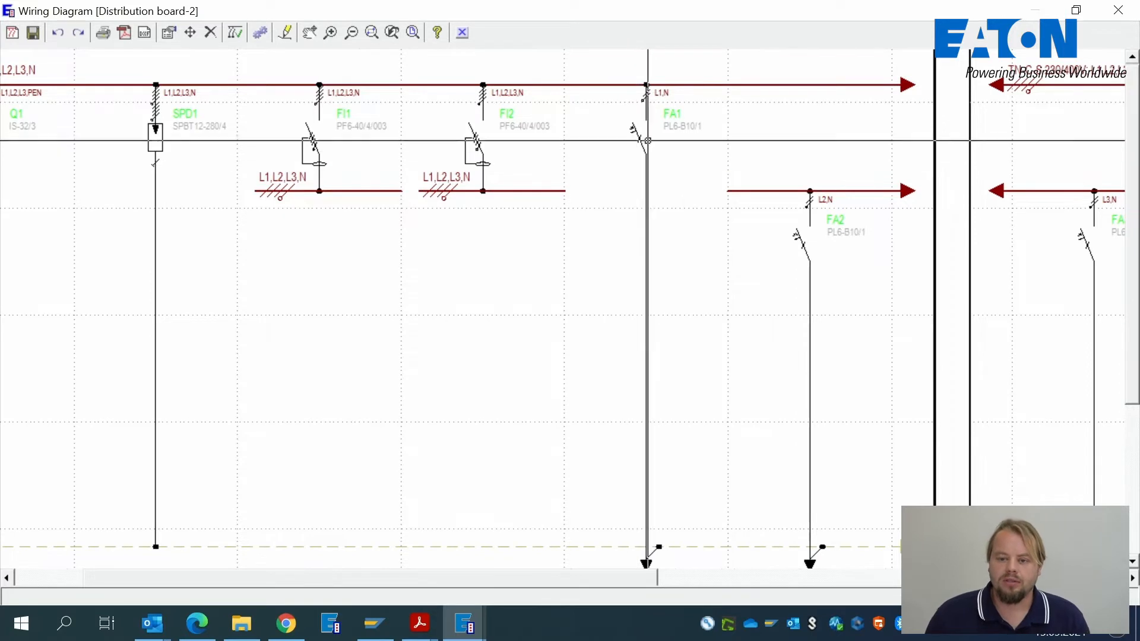
- Return breaker FA1 to the busbar behind FI2 and reconnect it to the main busbar
left_click_drag(646, 101, 659, 244)
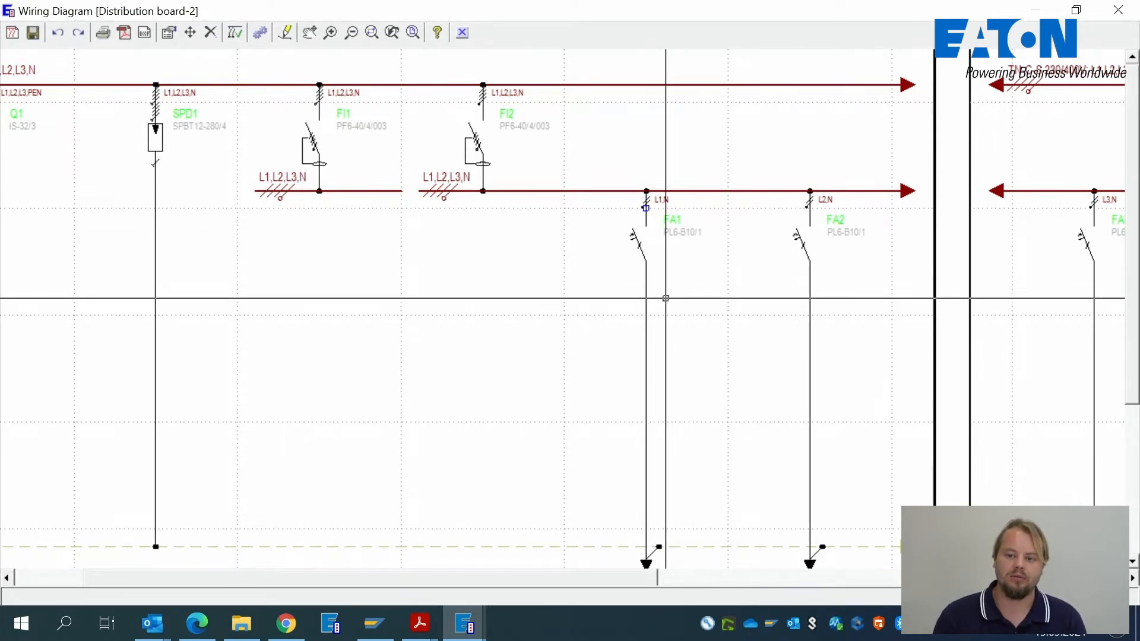
left_click_drag(646, 207, 635, 120)
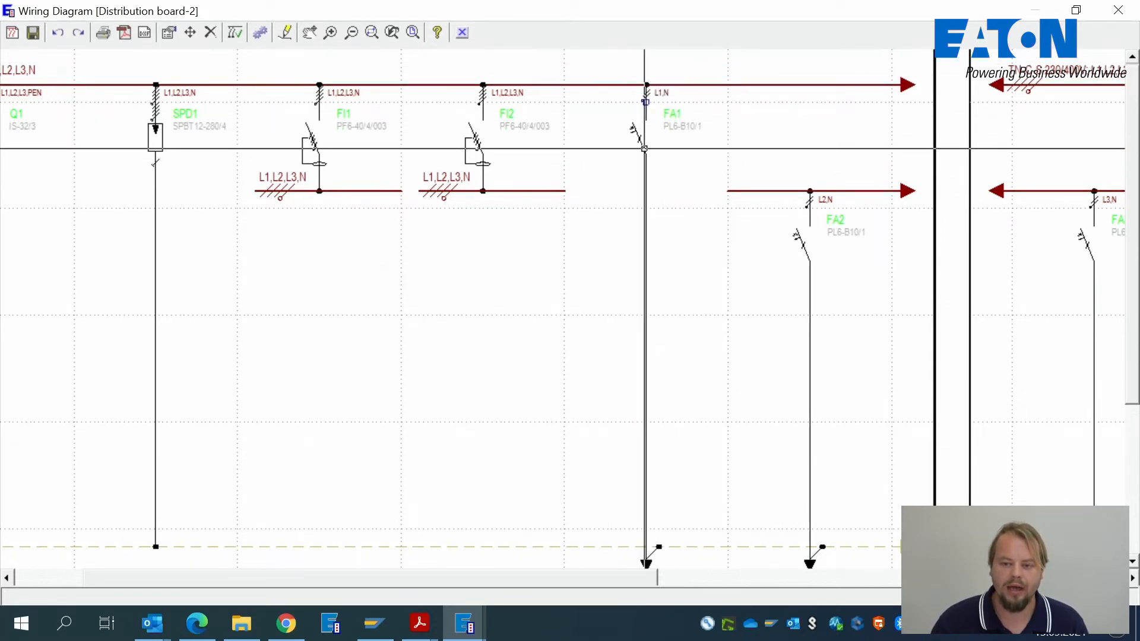
- Reposition breaker FA1 along the main busbar, first between SPD1 and FI1 and finally between FI1 and FI2
left_click_drag(646, 102, 286, 118)
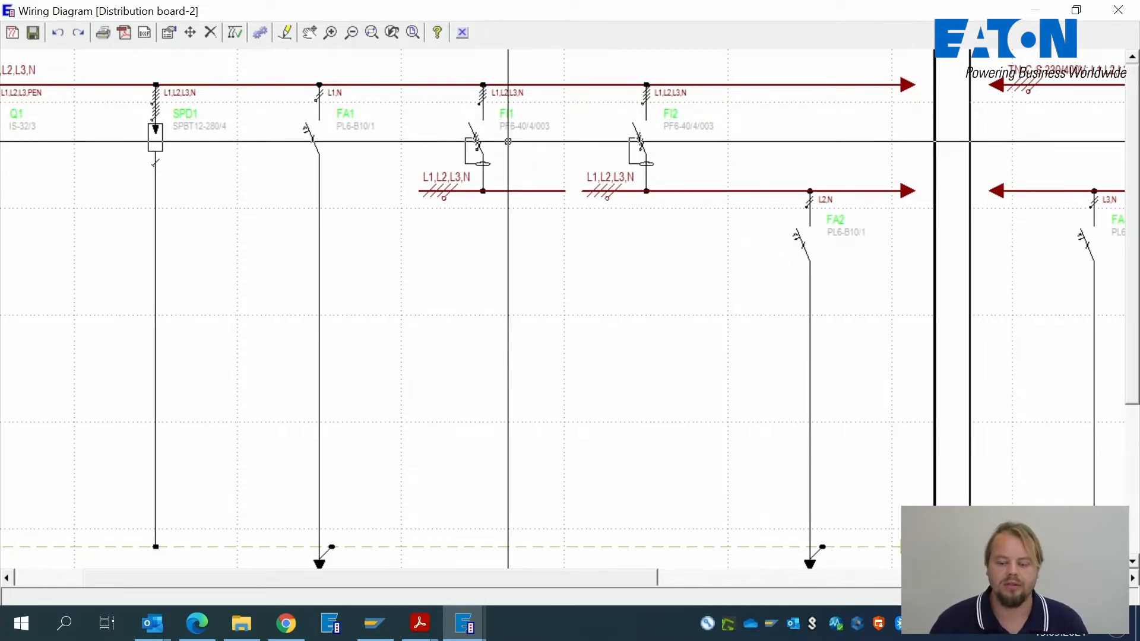
scroll(537, 300, "down", 2)
left_click_drag(635, 575, 555, 546)
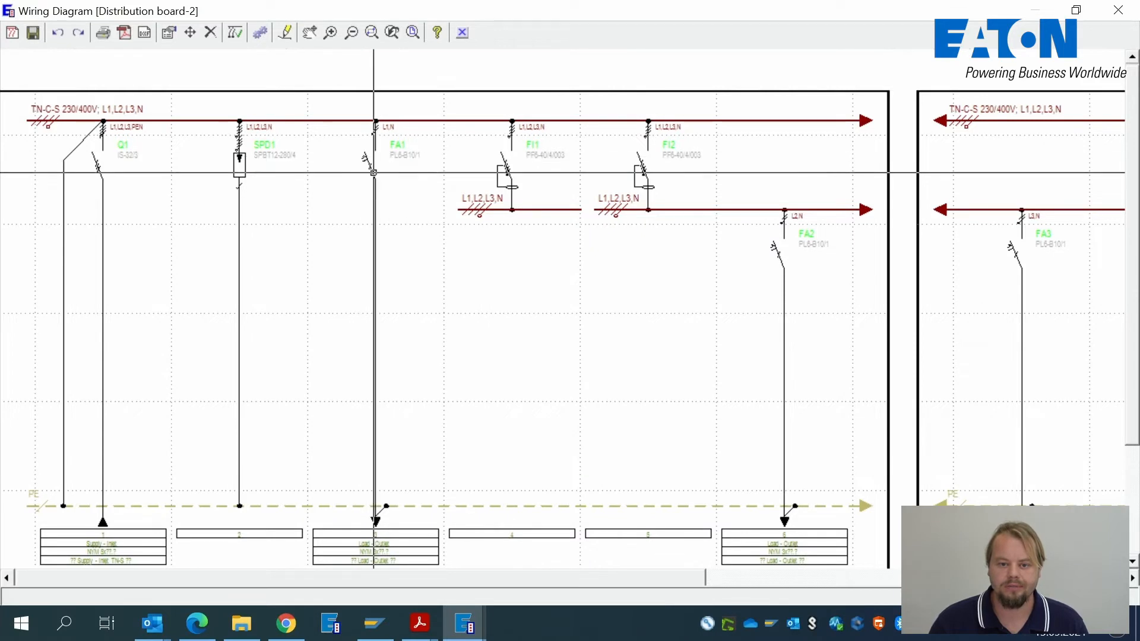
left_click(375, 135)
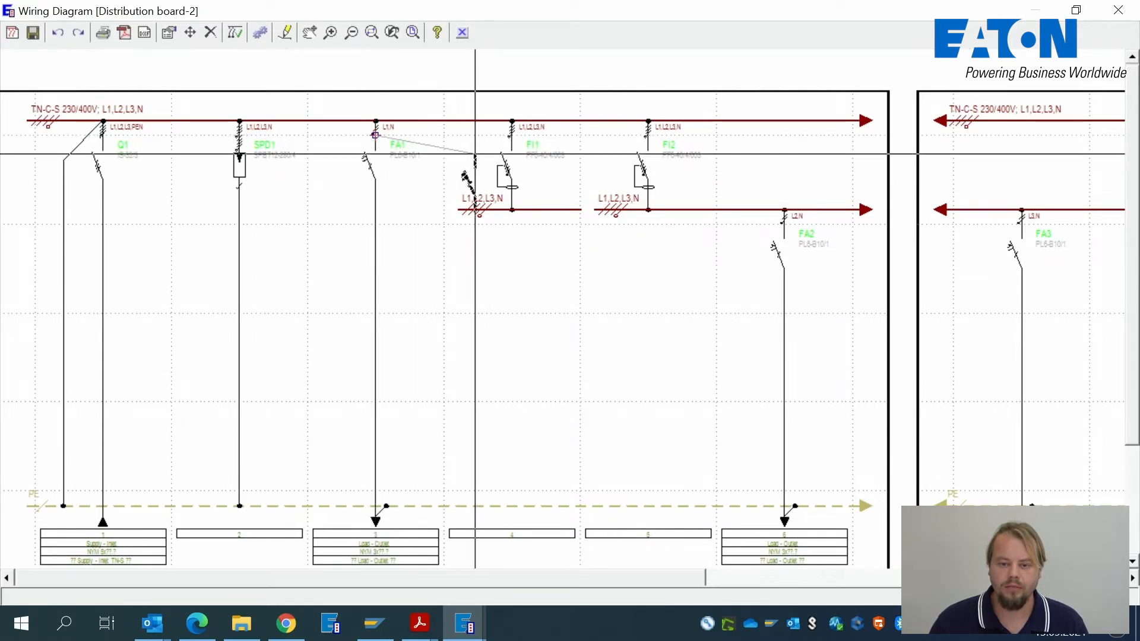
left_click(558, 148)
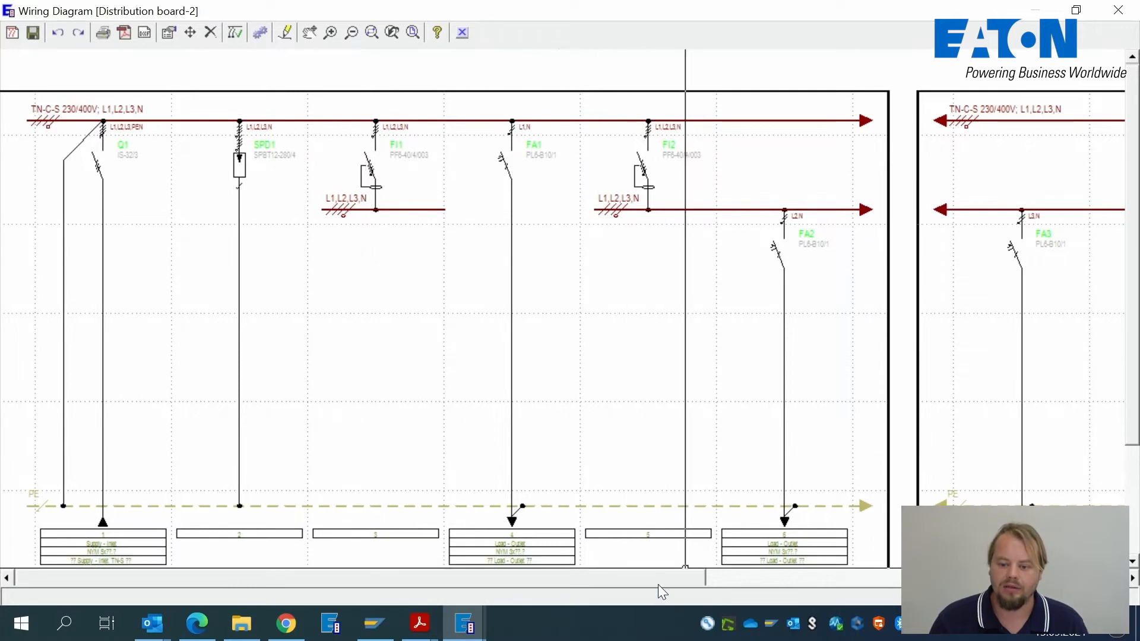
- Move breakers FA2 and FA3 from the busbar behind FI2 up to the main busbar
left_click_drag(662, 577, 815, 587)
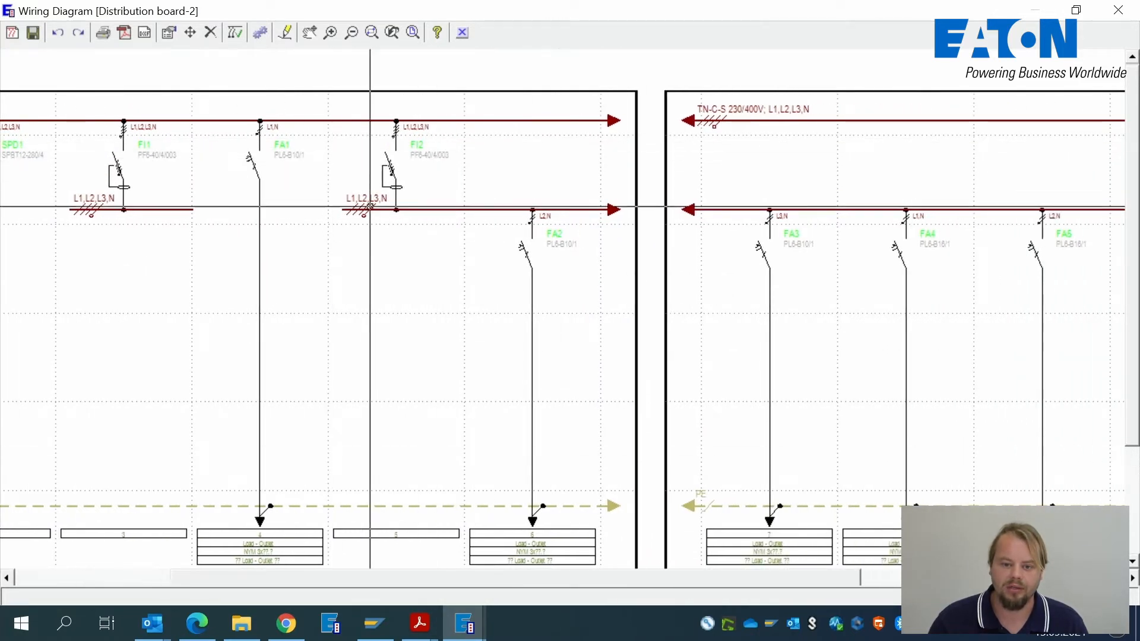
left_click_drag(324, 576, 251, 576)
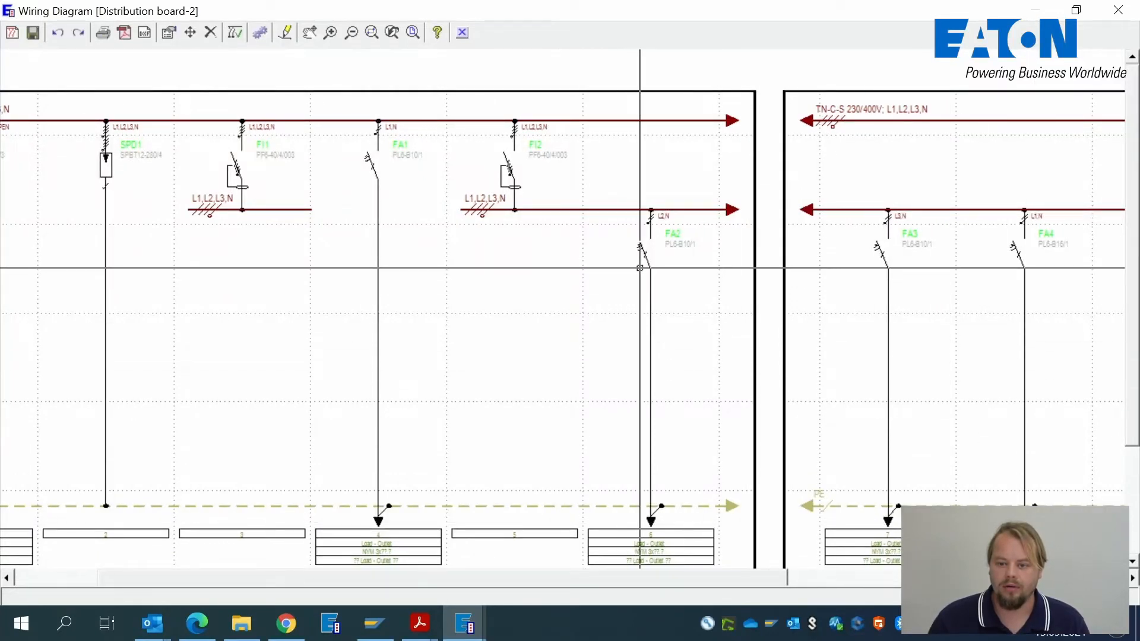
left_click(651, 224)
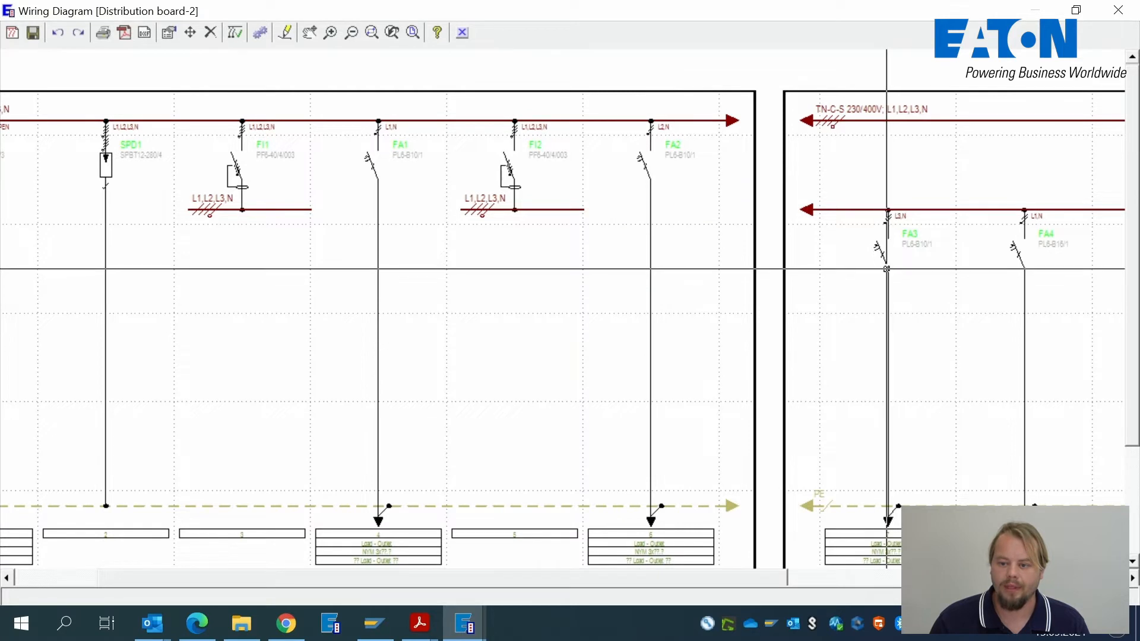
left_click(888, 224)
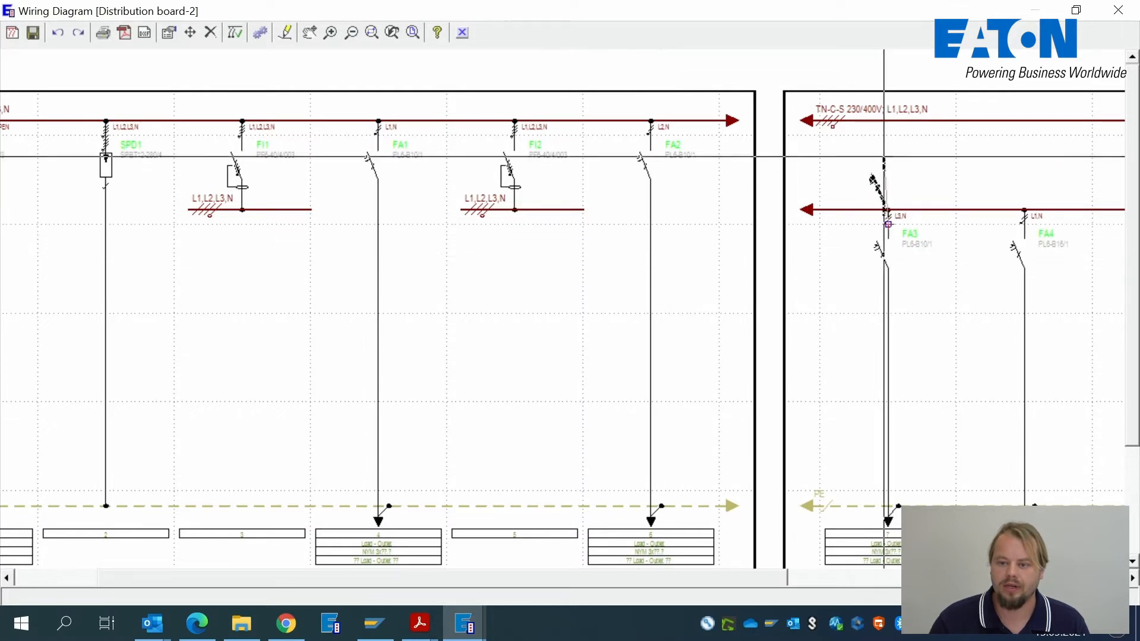
left_click(883, 157)
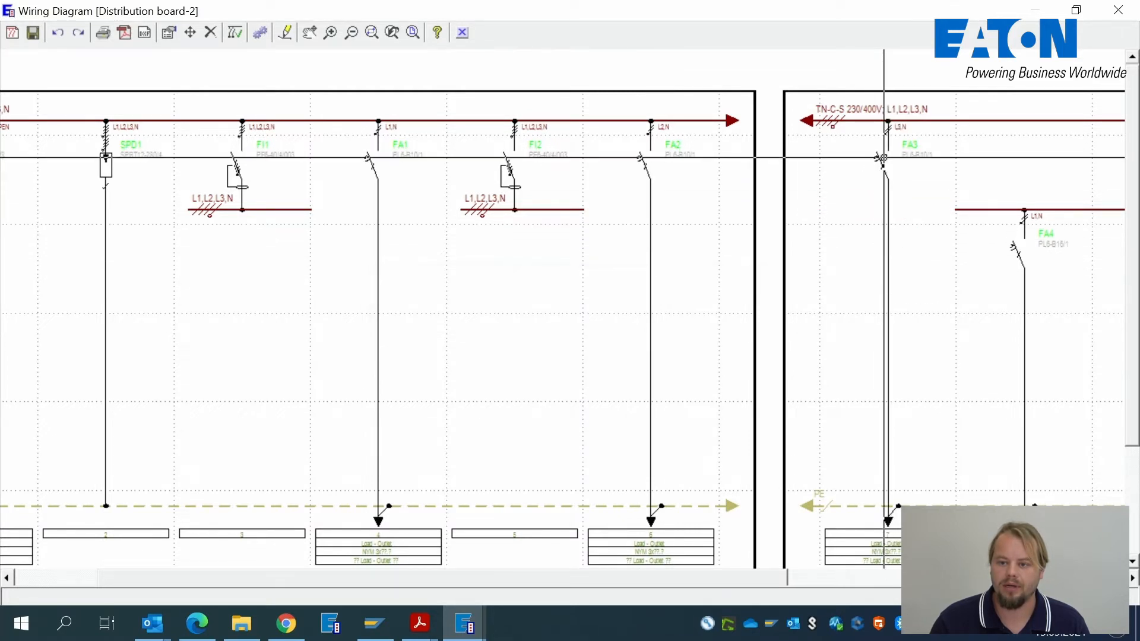
- Move breakers FA2 and FA3 along the main busbar to the positions between FA1 and FI2
left_click(647, 155)
left_click(499, 149)
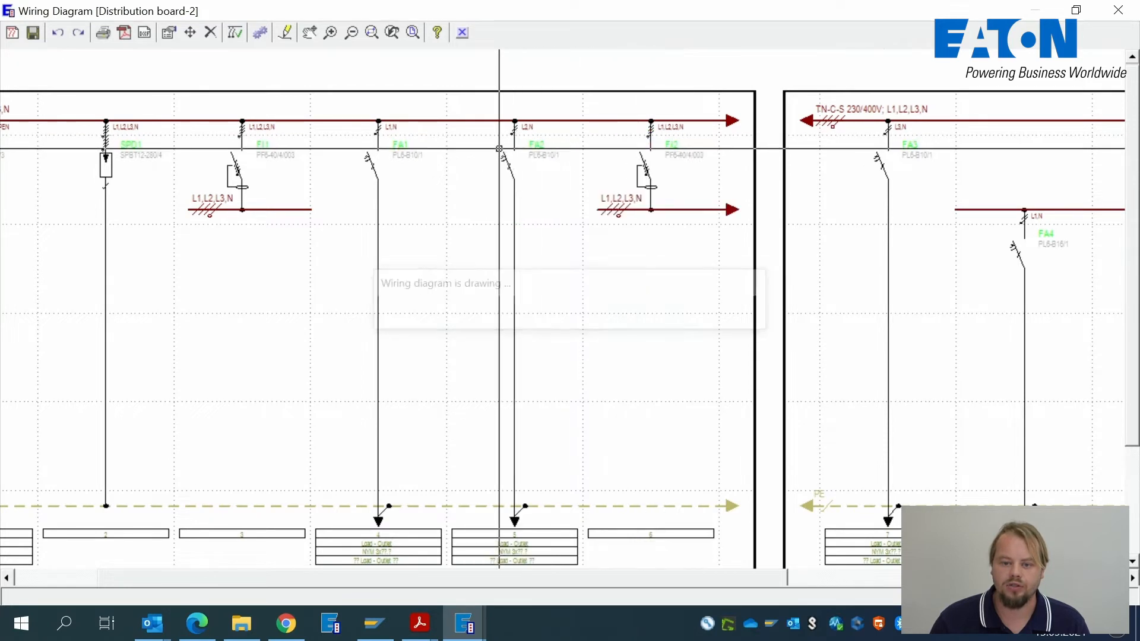
left_click(888, 135)
left_click(605, 169)
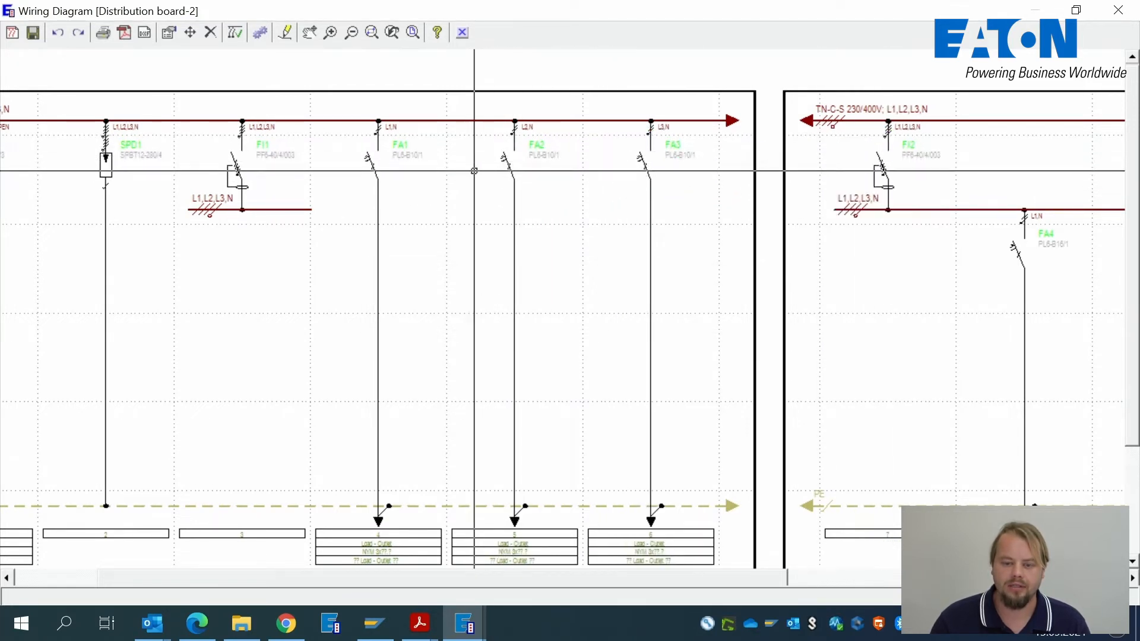
- Move breakers FA1, FA2 and FA3 from the main busbar down to the busbar behind FI1
left_click(373, 160)
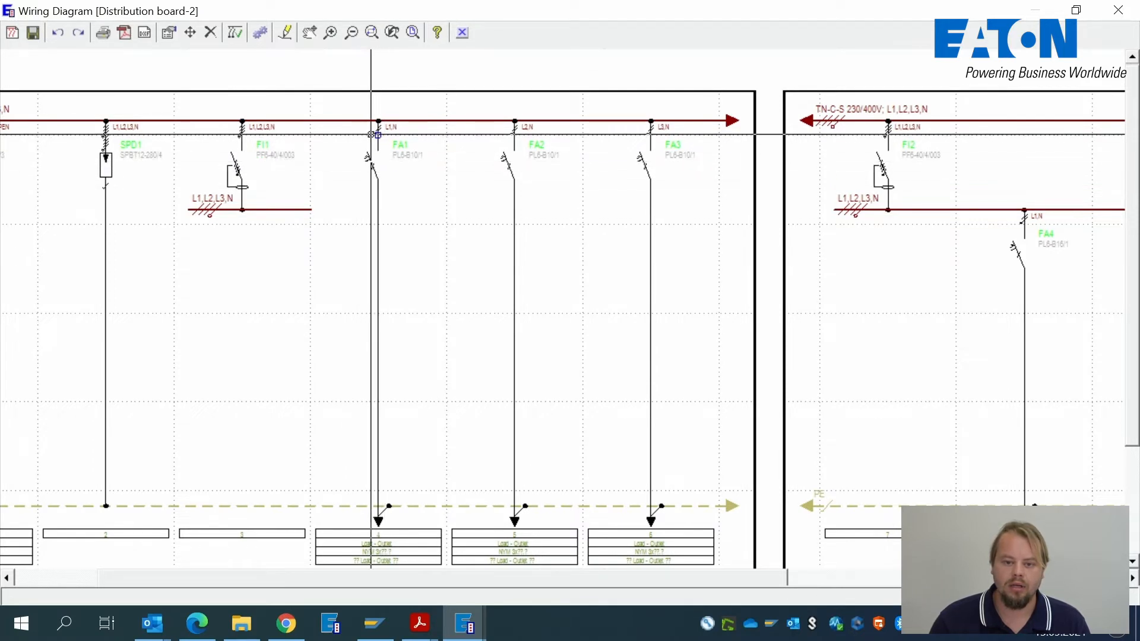
left_click(378, 211)
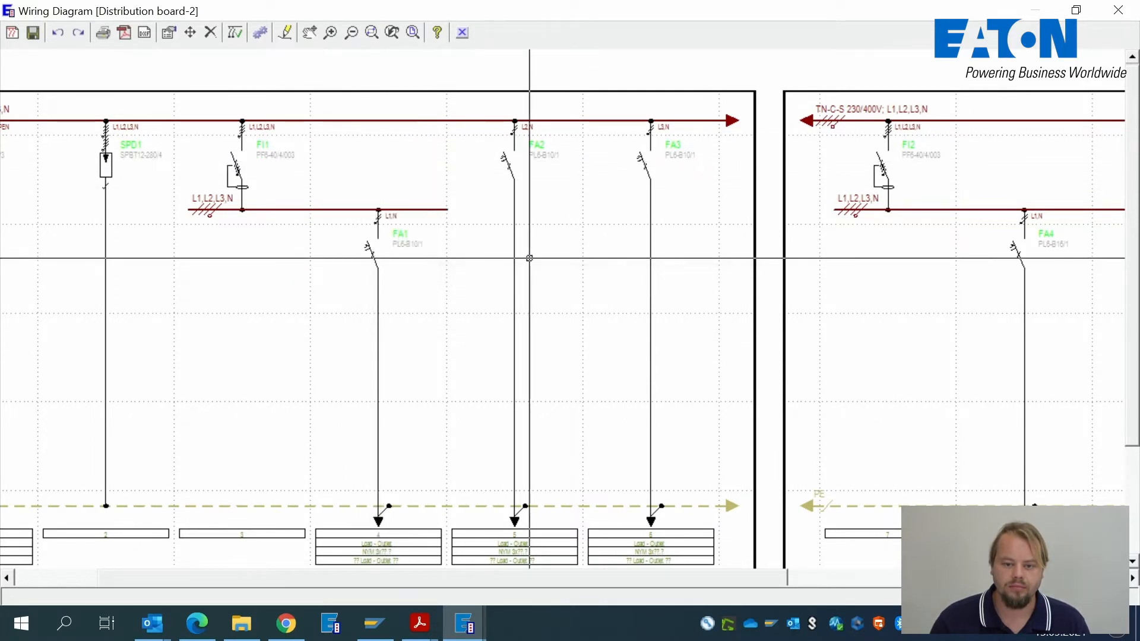
left_click(512, 170)
left_click(515, 211)
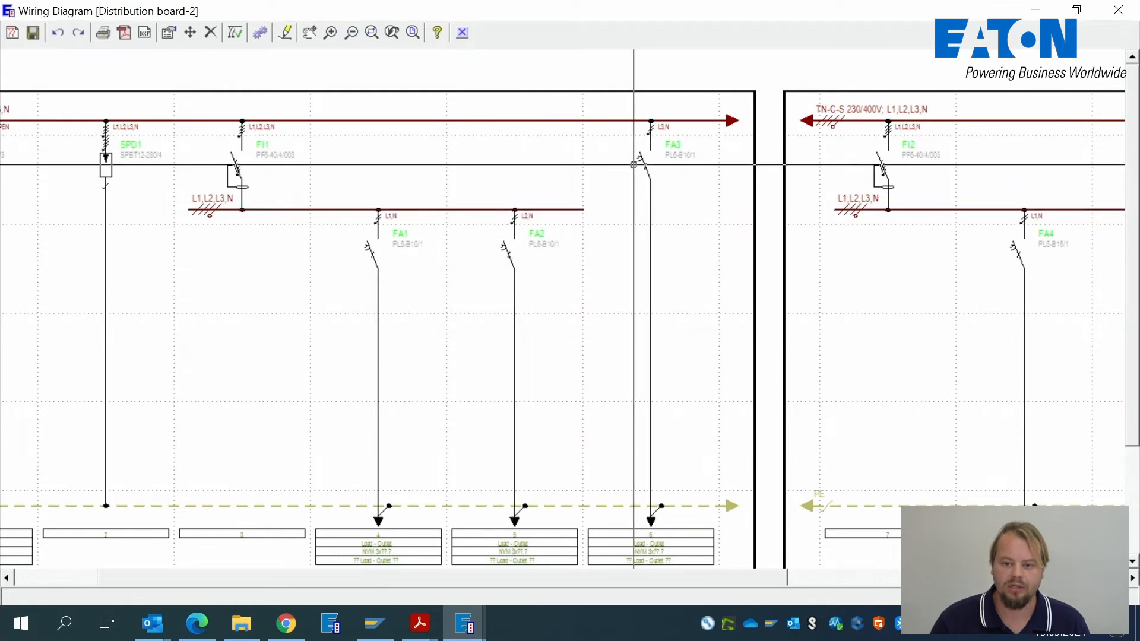
left_click(652, 138)
left_click(652, 237)
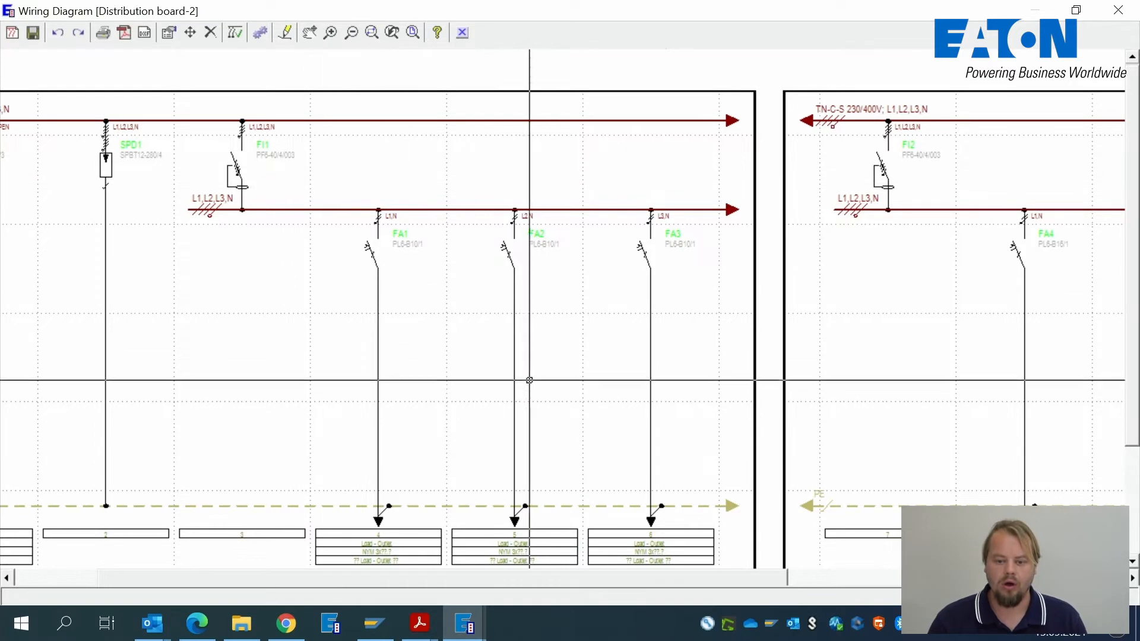
- Examine the rearranged outlets on both diagram pages and the load tables below outlets 4 and 5
left_click_drag(390, 575, 736, 588)
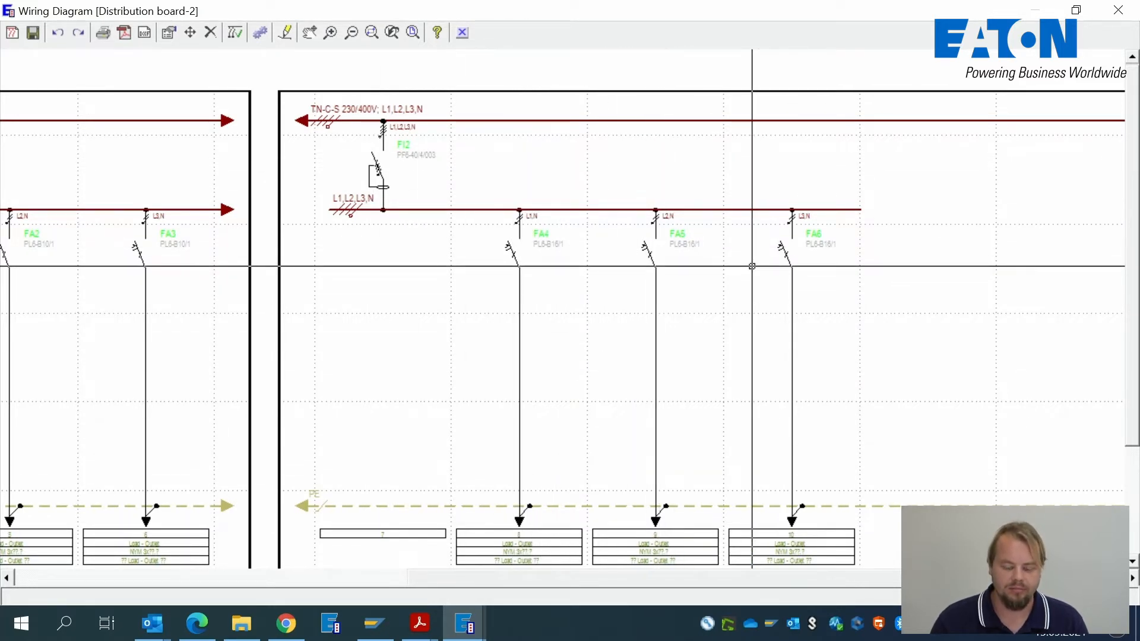
left_click_drag(712, 580, 402, 580)
scroll(336, 382, "down", 1)
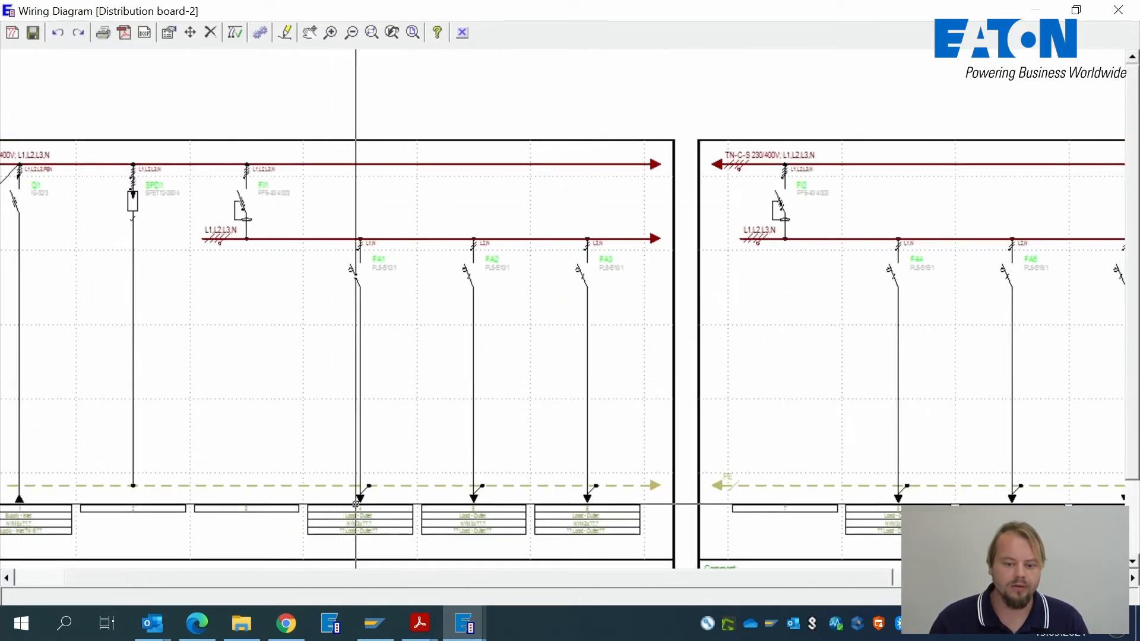
scroll(364, 550, "up", 1)
scroll(365, 550, "up", 2)
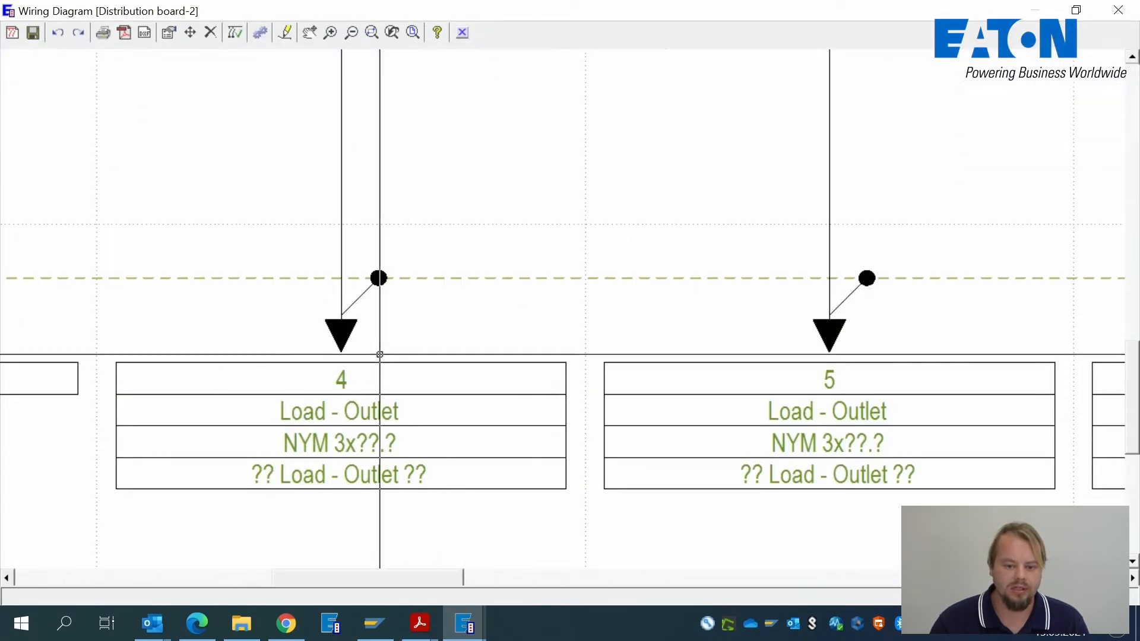
scroll(493, 421, "down", 2)
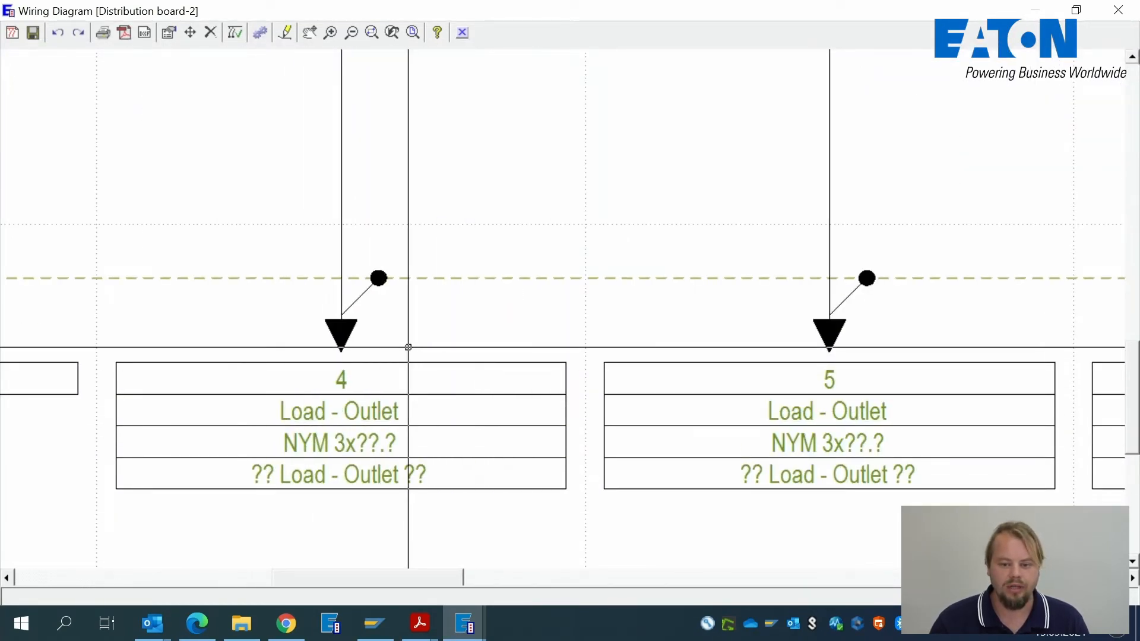
left_click_drag(1132, 463, 1133, 364)
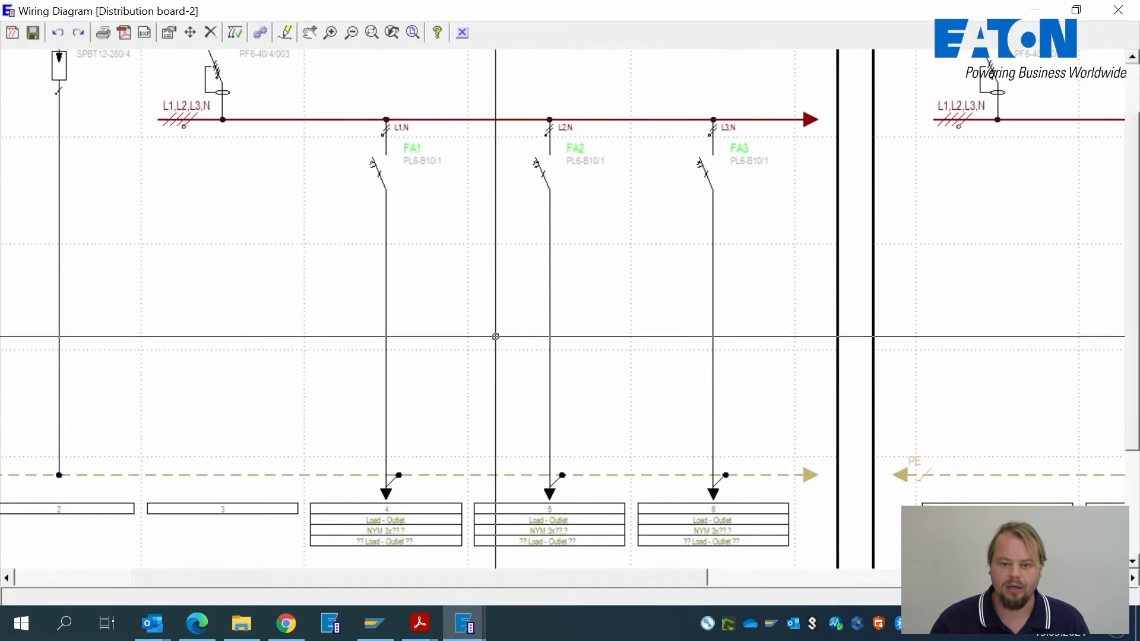
- Open the FA1 outlet's properties and select connected phase L1,N and load type Load - Outlet
double_click(384, 303)
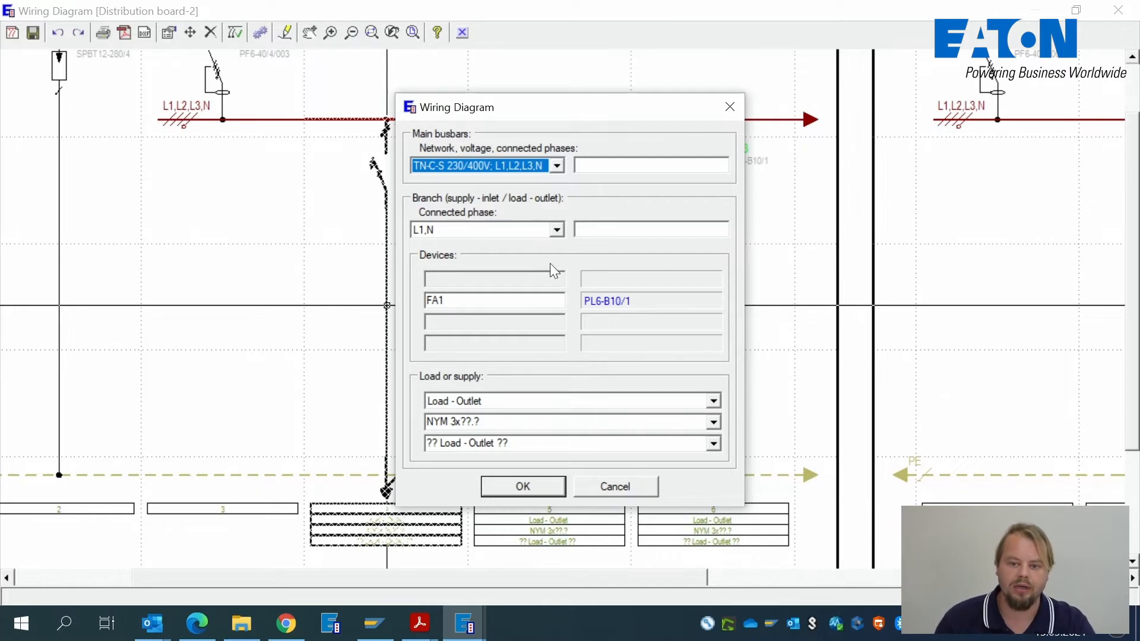
left_click(483, 231)
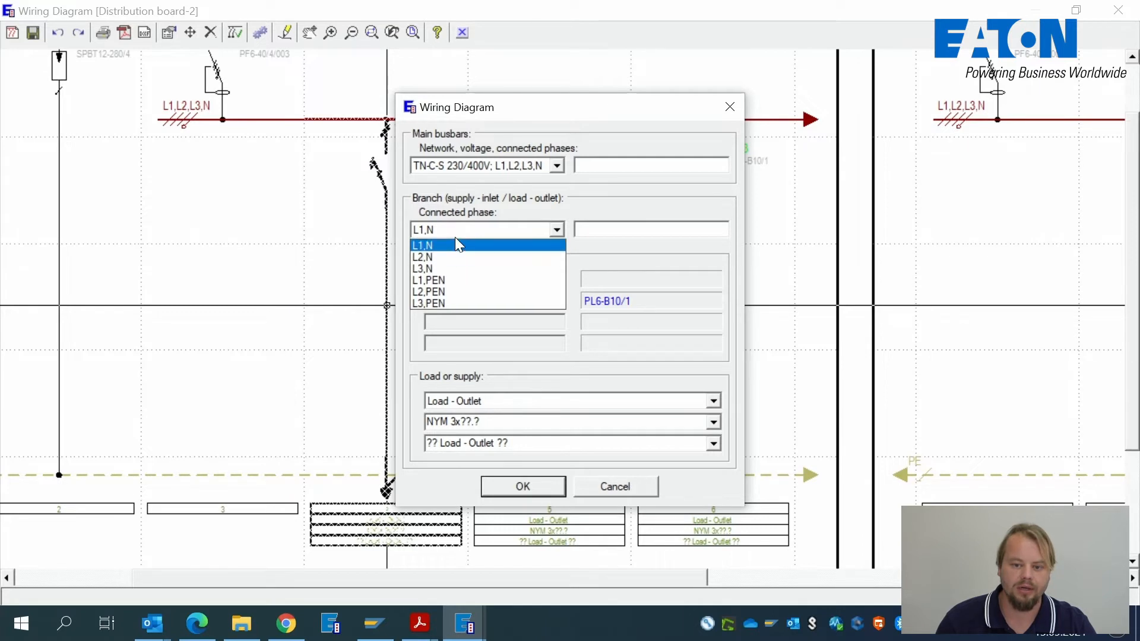
left_click(457, 244)
left_click(458, 300)
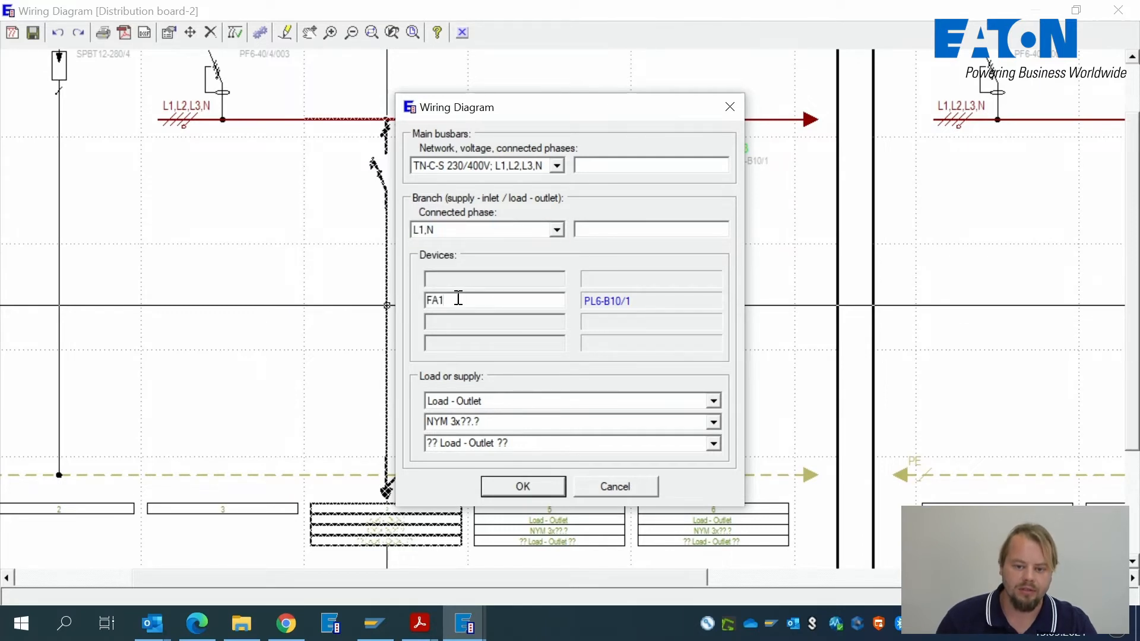
left_click_drag(458, 299, 417, 301)
left_click(458, 300)
left_click_drag(475, 115, 557, 130)
left_click_drag(526, 317, 482, 313)
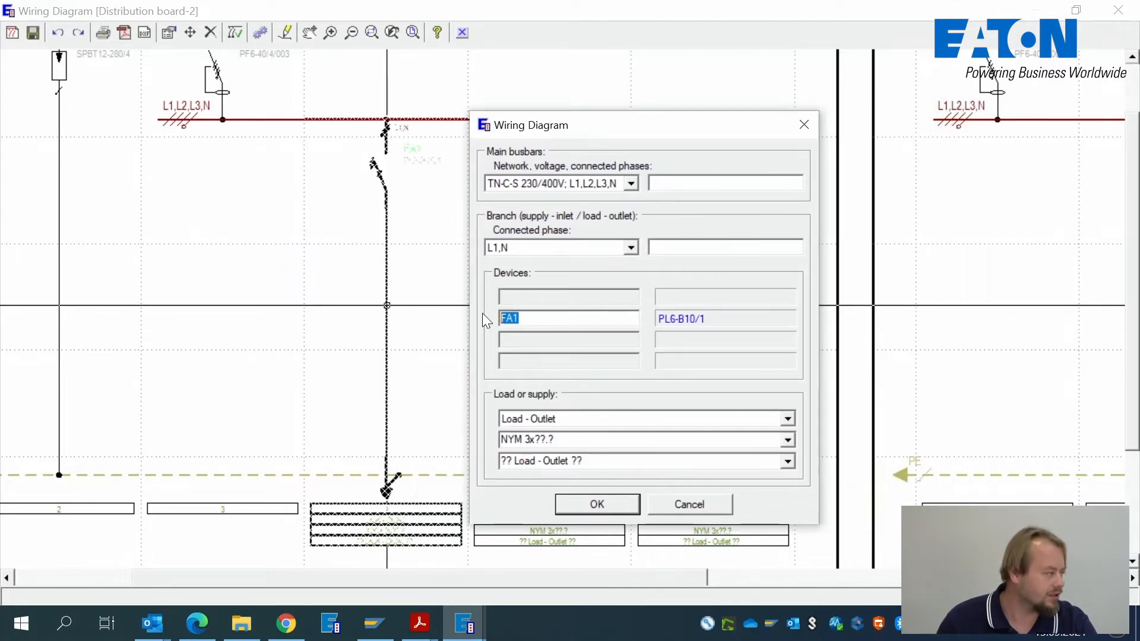
left_click(533, 321)
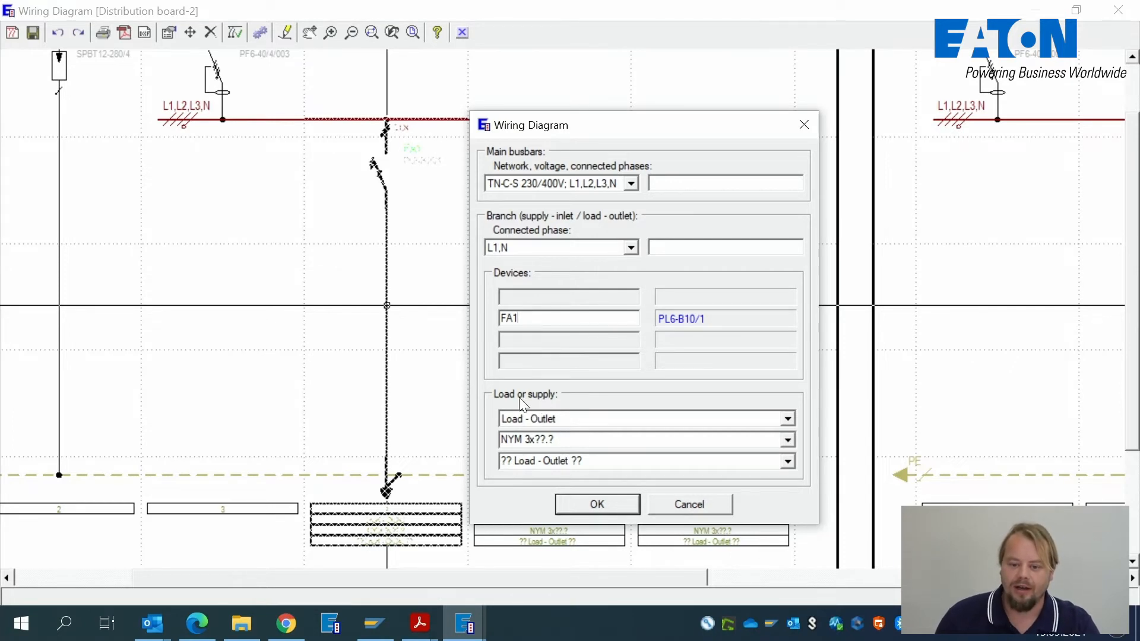
left_click(580, 419)
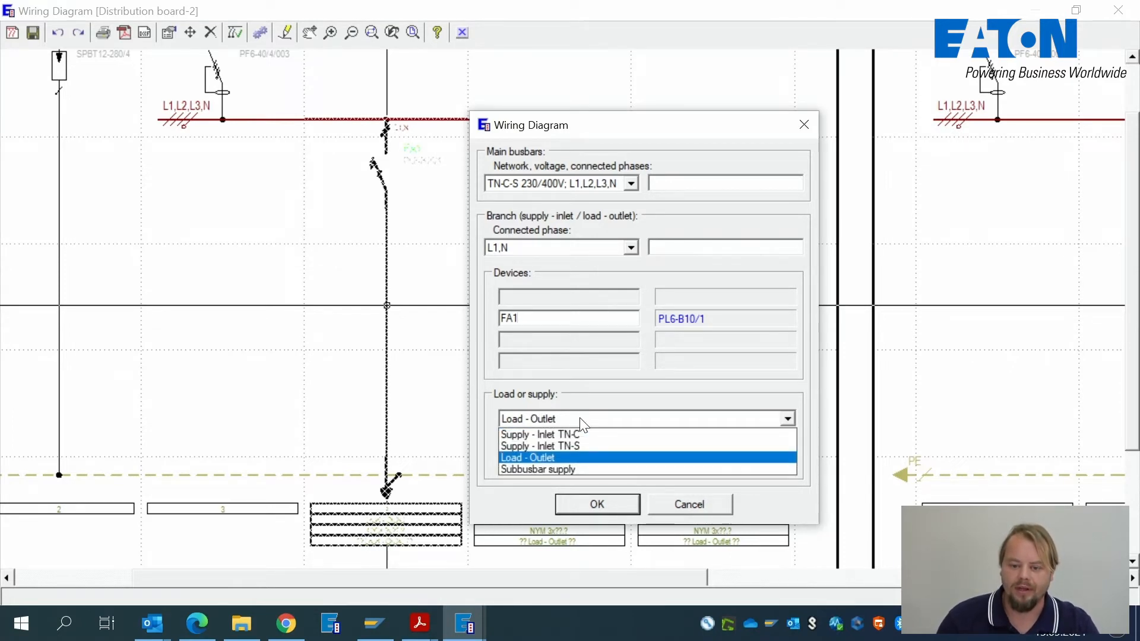
left_click(557, 458)
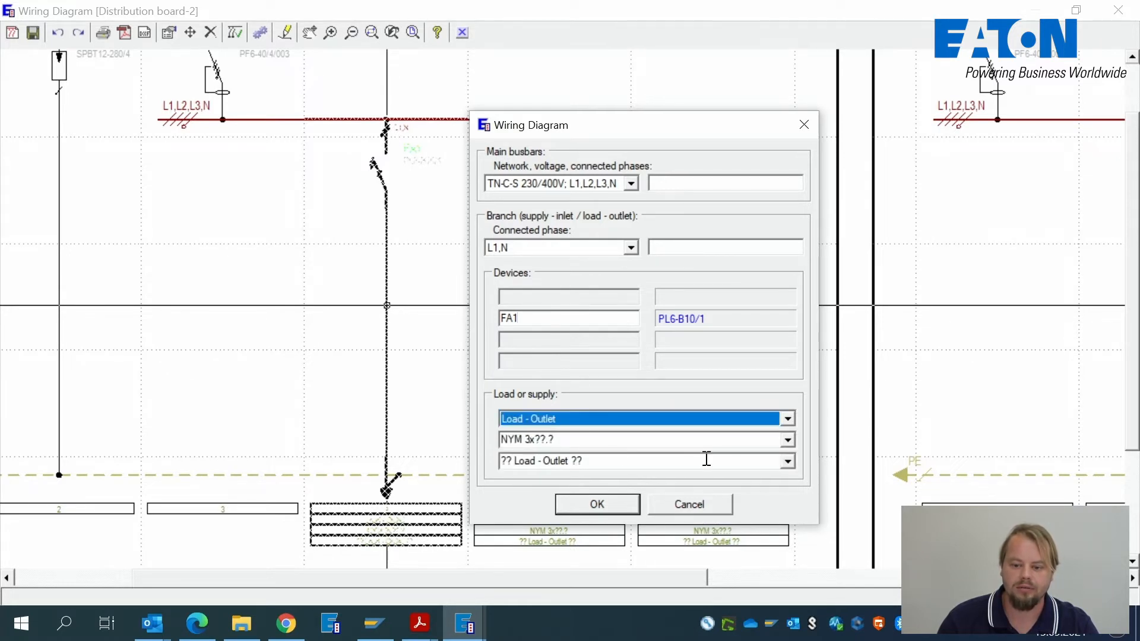
- Set the FA1 outlet's cable to NYM 3x1.5 and its load description to "lights in hallway"
left_click(791, 440)
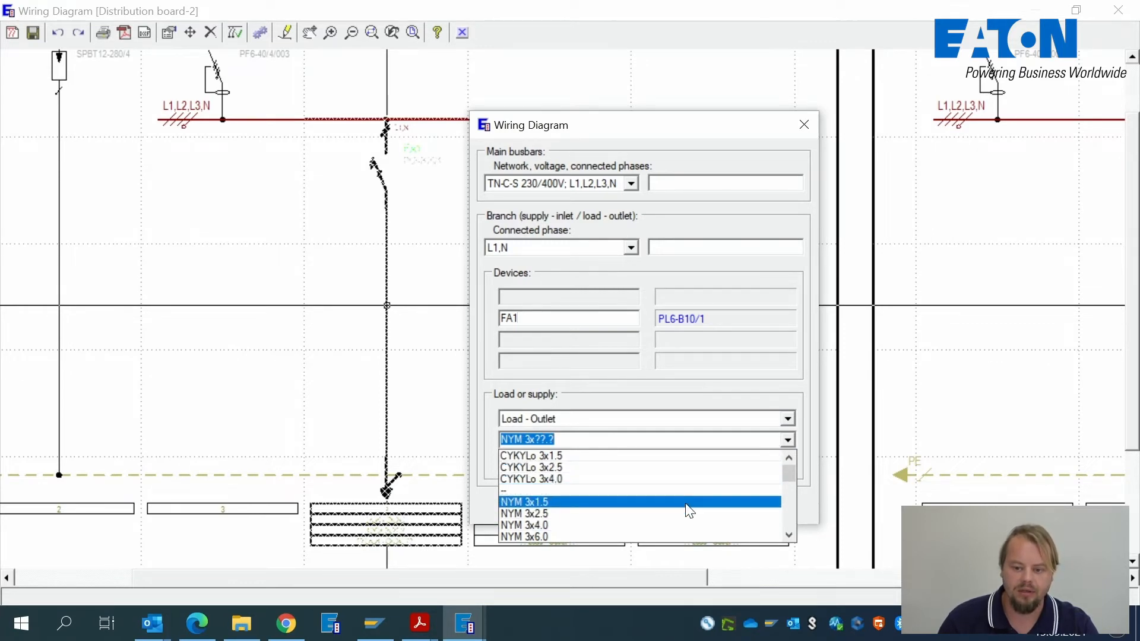
left_click(667, 504)
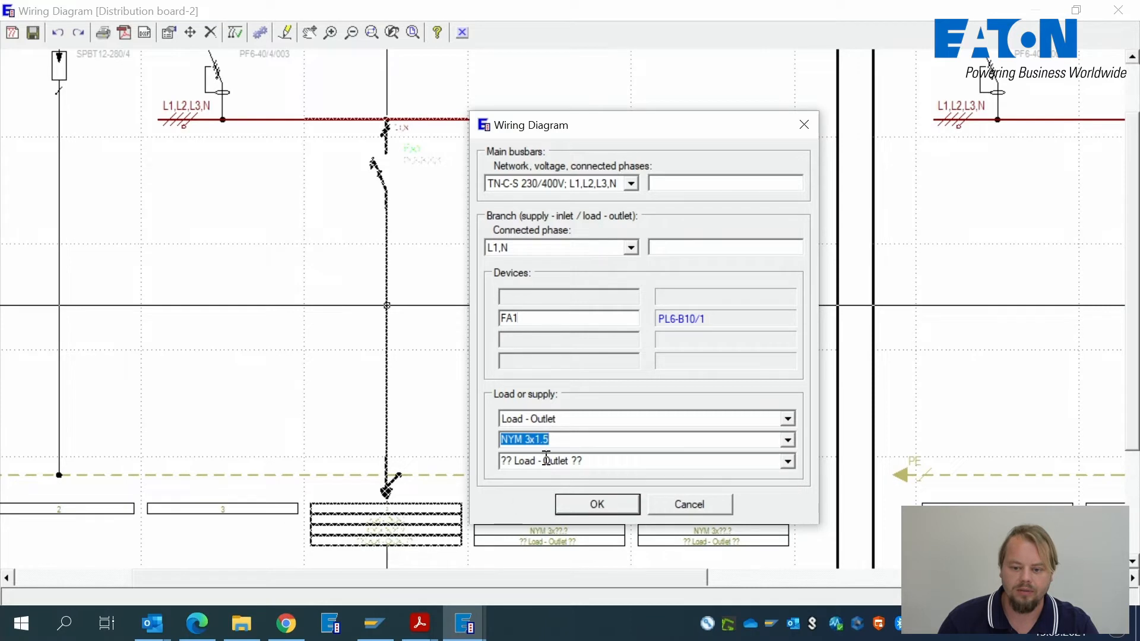
left_click(607, 461)
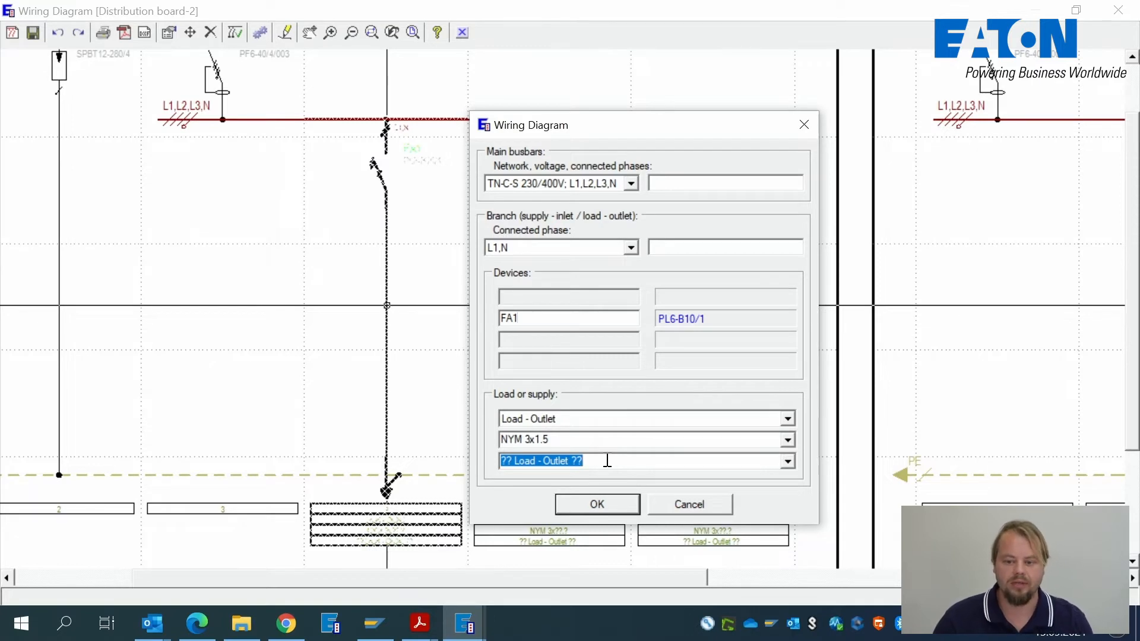
left_click(788, 462)
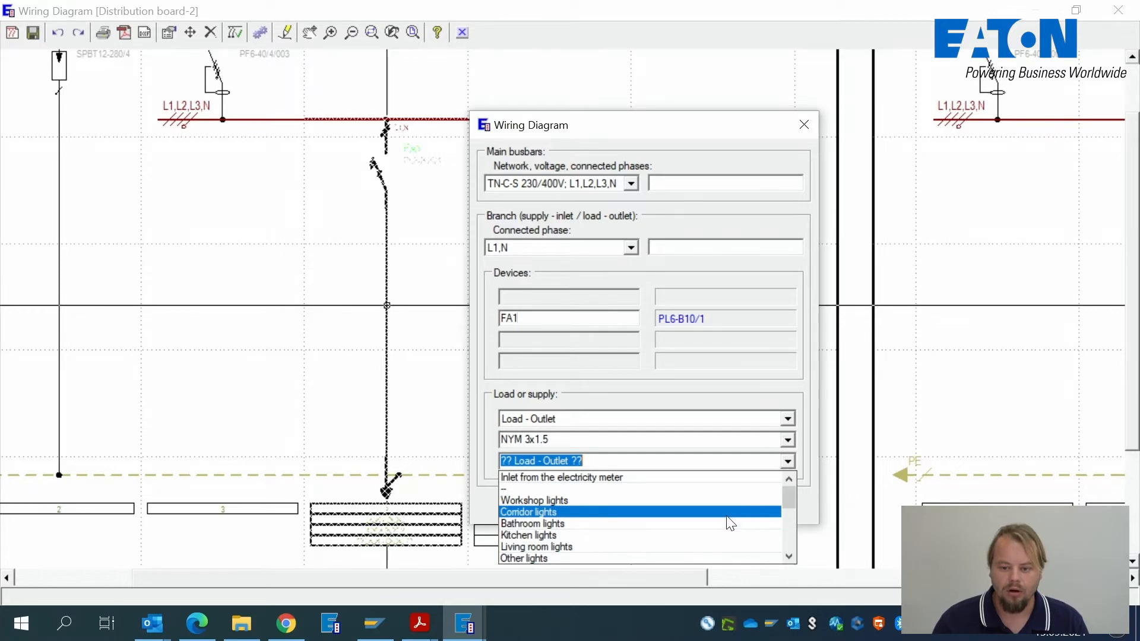
left_click(621, 559)
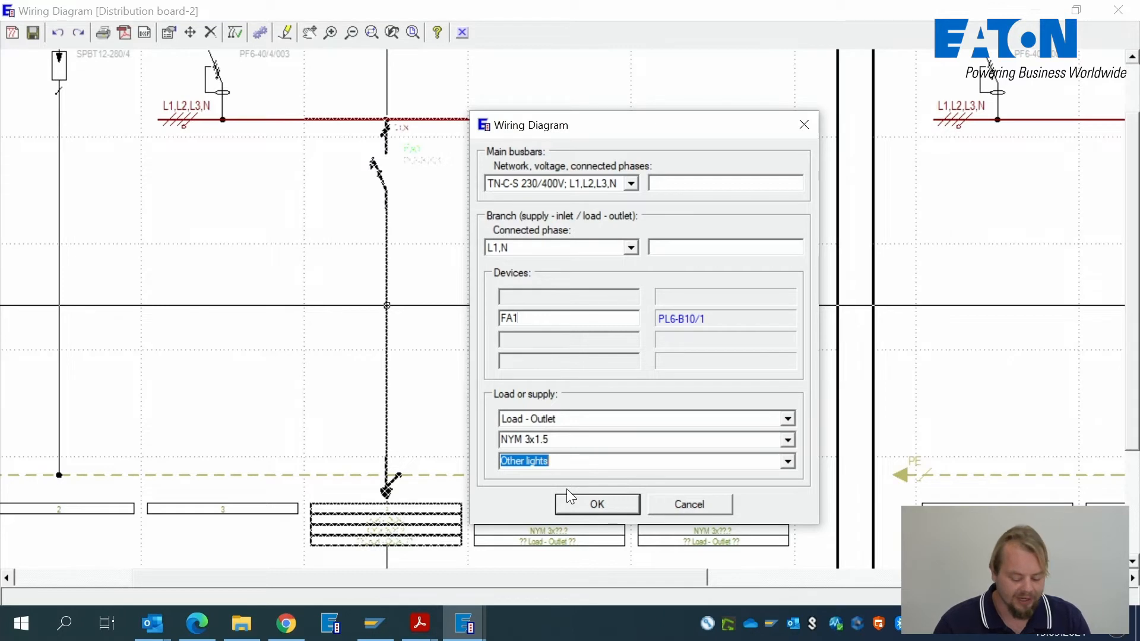
type("lighzt")
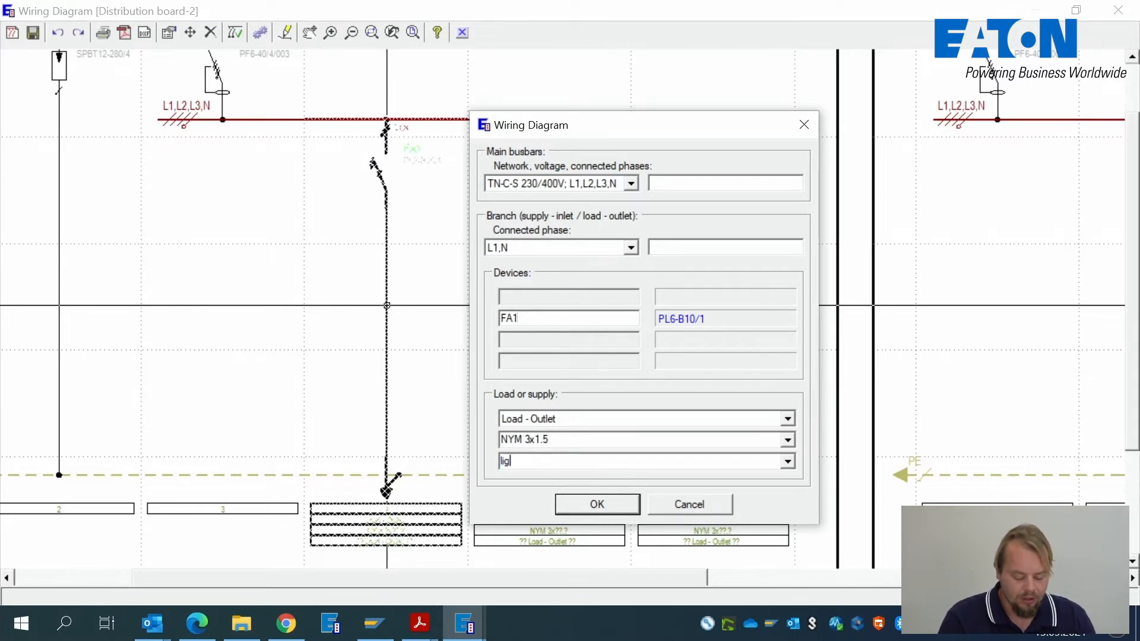
key("BackSpace")
key("BackSpace")
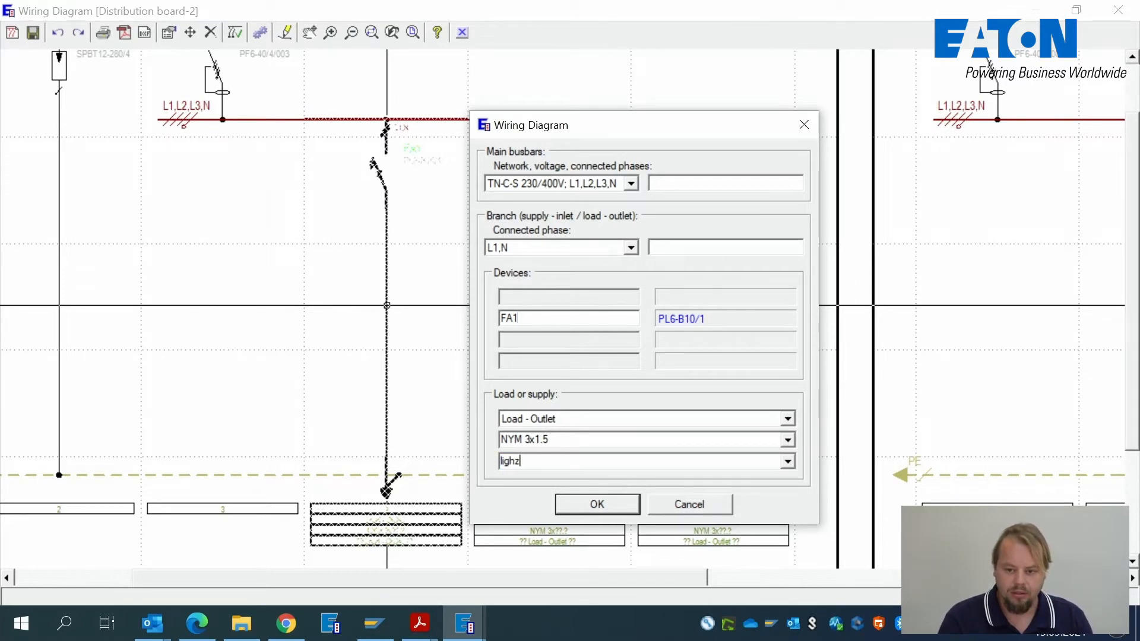
type("ts ")
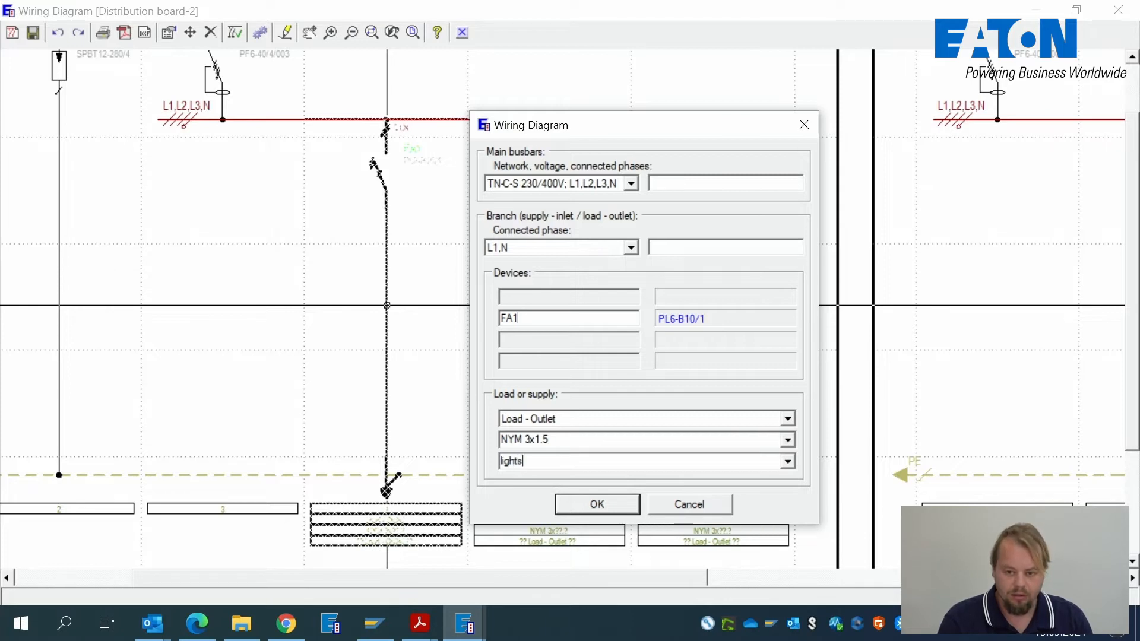
type("in hallway")
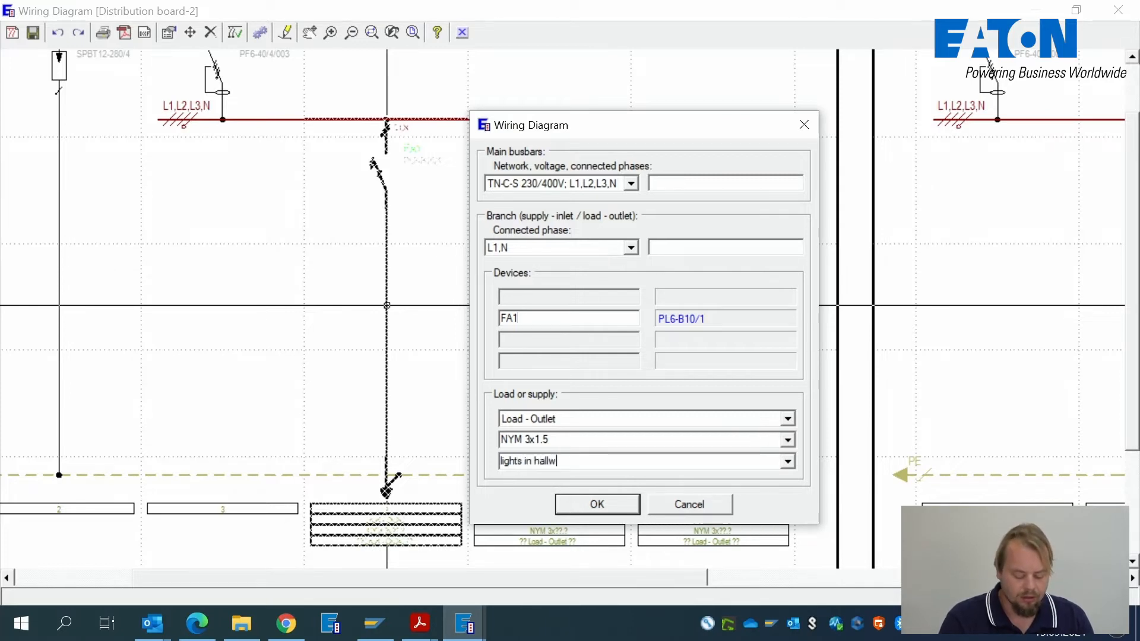
left_click(595, 505)
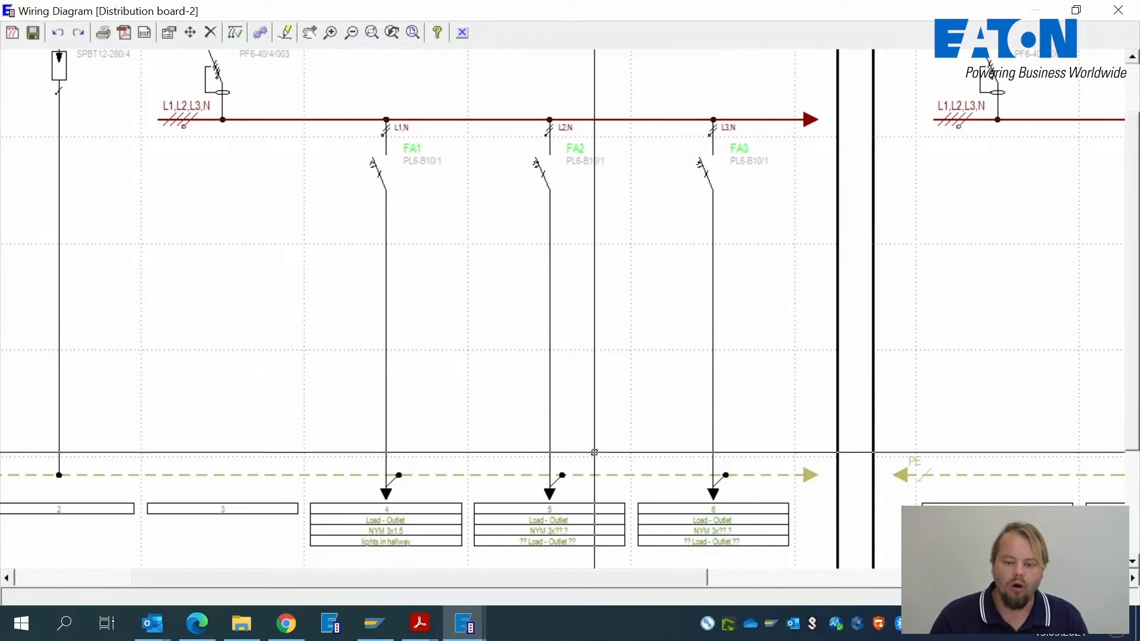
- Set the wiring diagram to 12 outlets on one page, keeping the A4 Landscape paper format
scroll(637, 346, "down", 1)
scroll(637, 346, "down", 1)
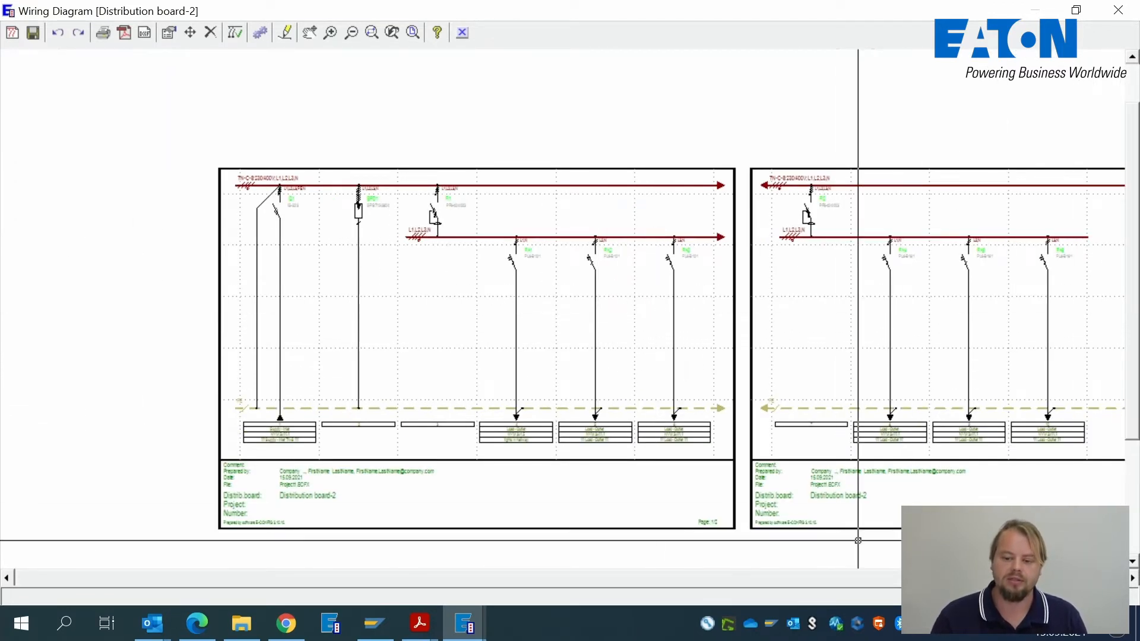
left_click(753, 578)
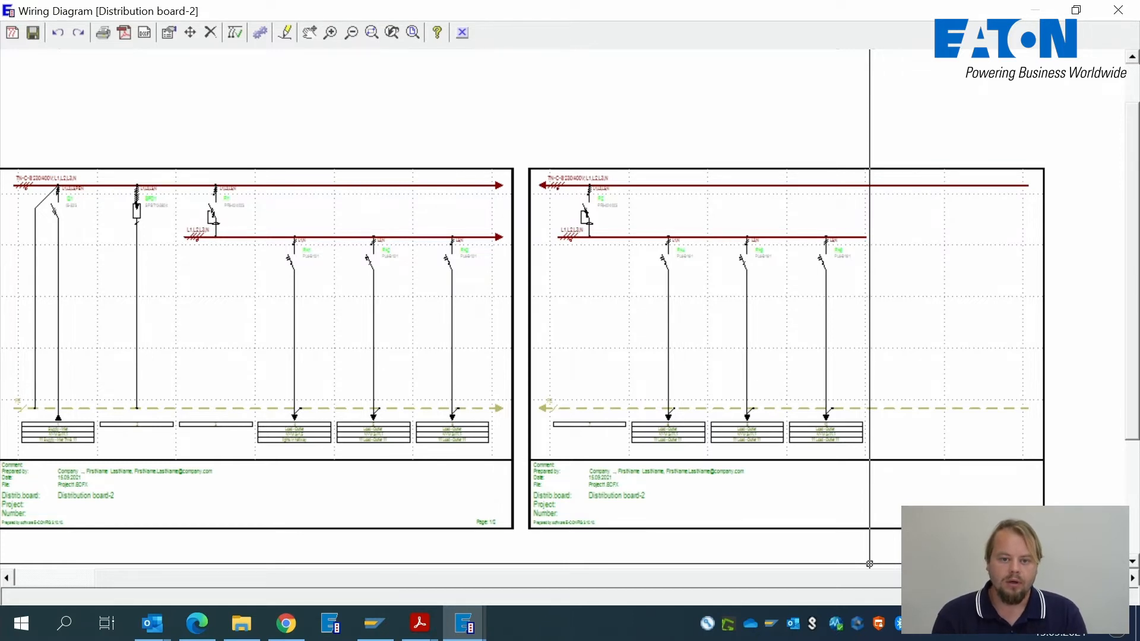
left_click_drag(860, 579, 772, 582)
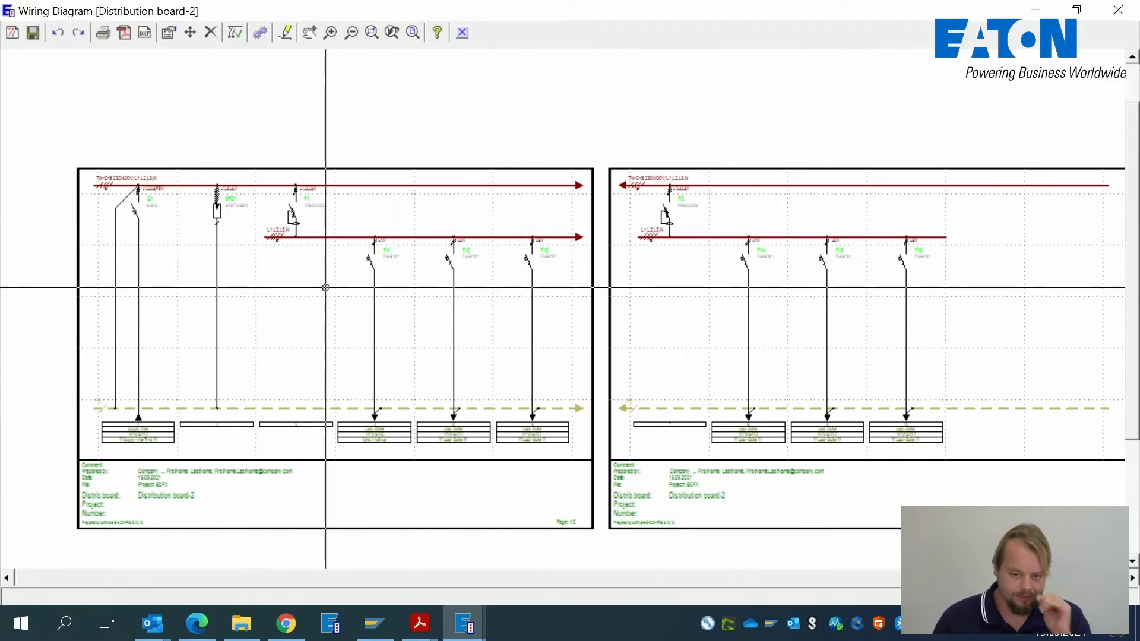
left_click(260, 33)
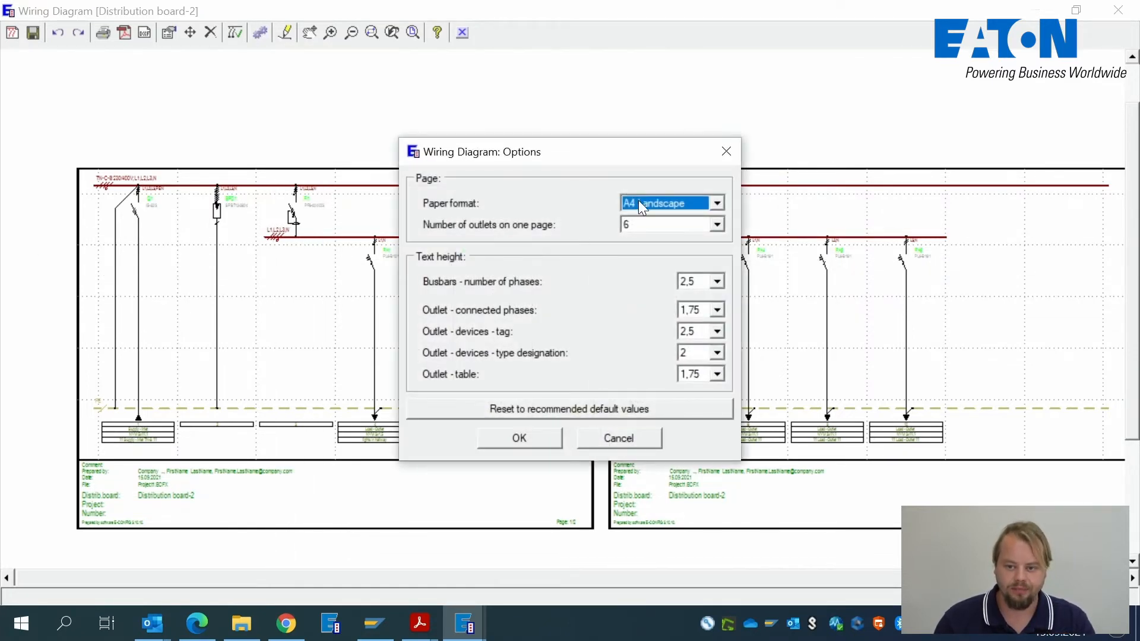
left_click(714, 203)
left_click(715, 204)
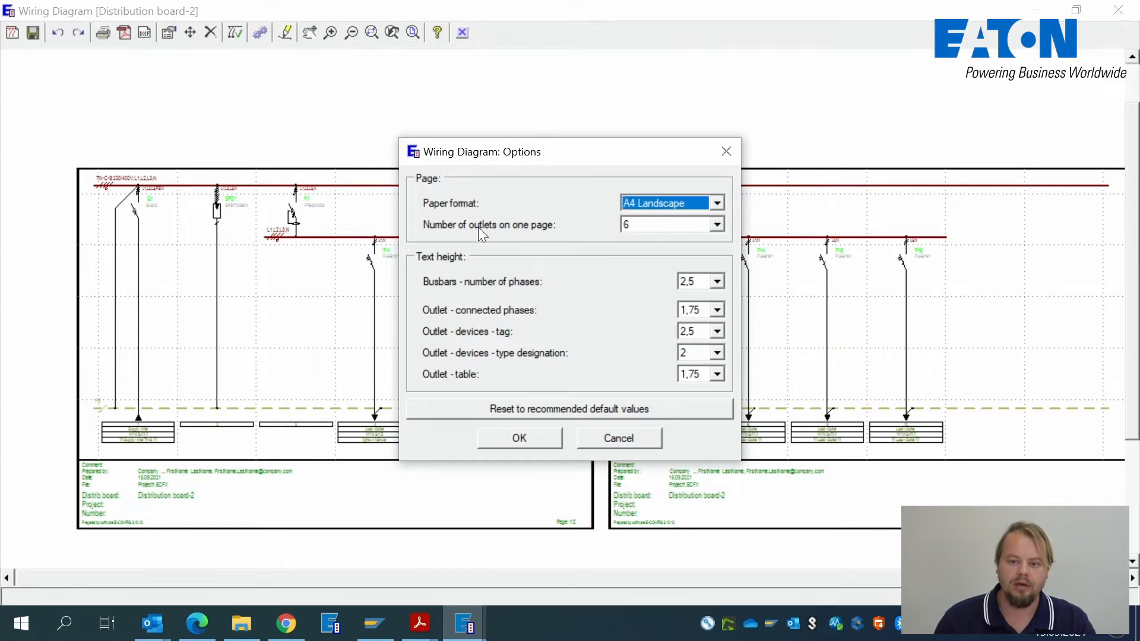
left_click(715, 226)
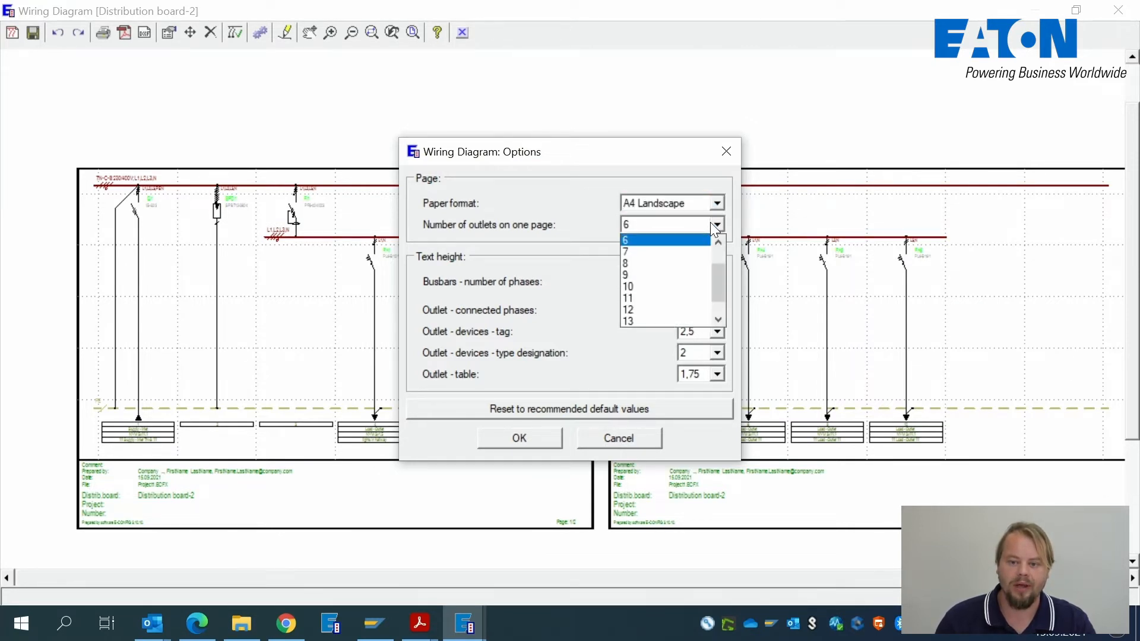
left_click(636, 309)
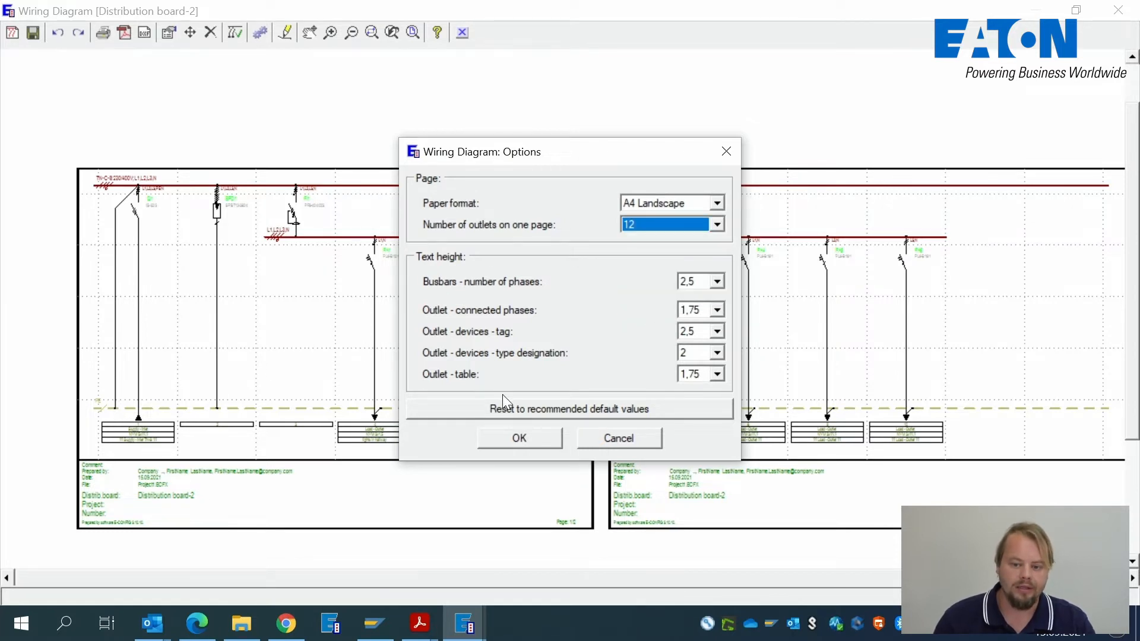
left_click(534, 439)
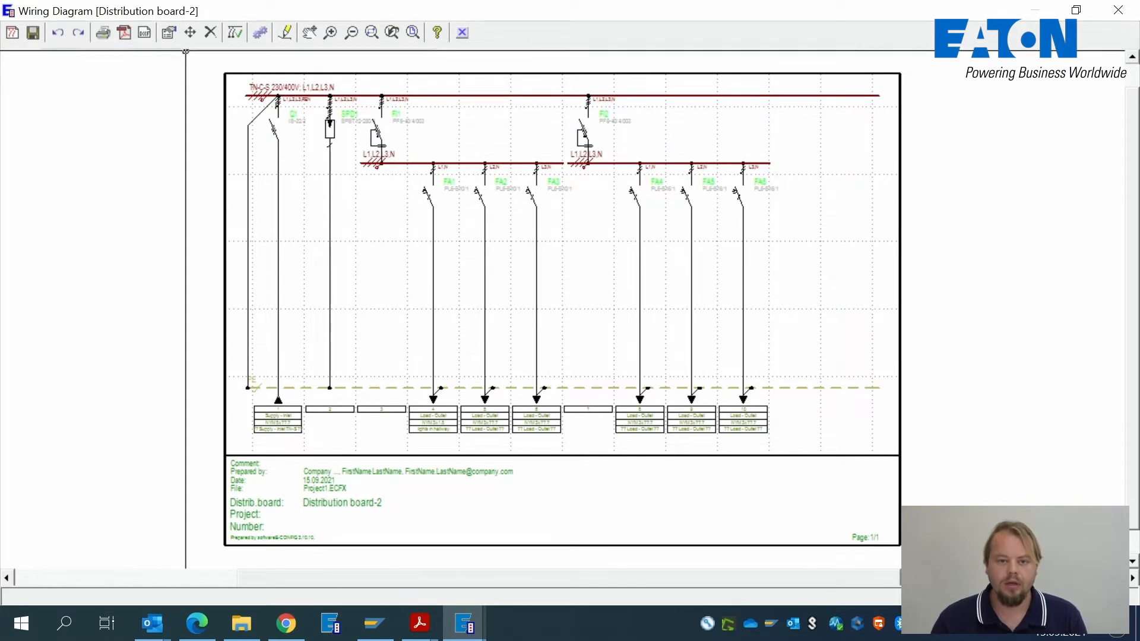
- Close the wiring diagram, reopen it from the distribution board's device list to check it, and close it again
left_click(461, 31)
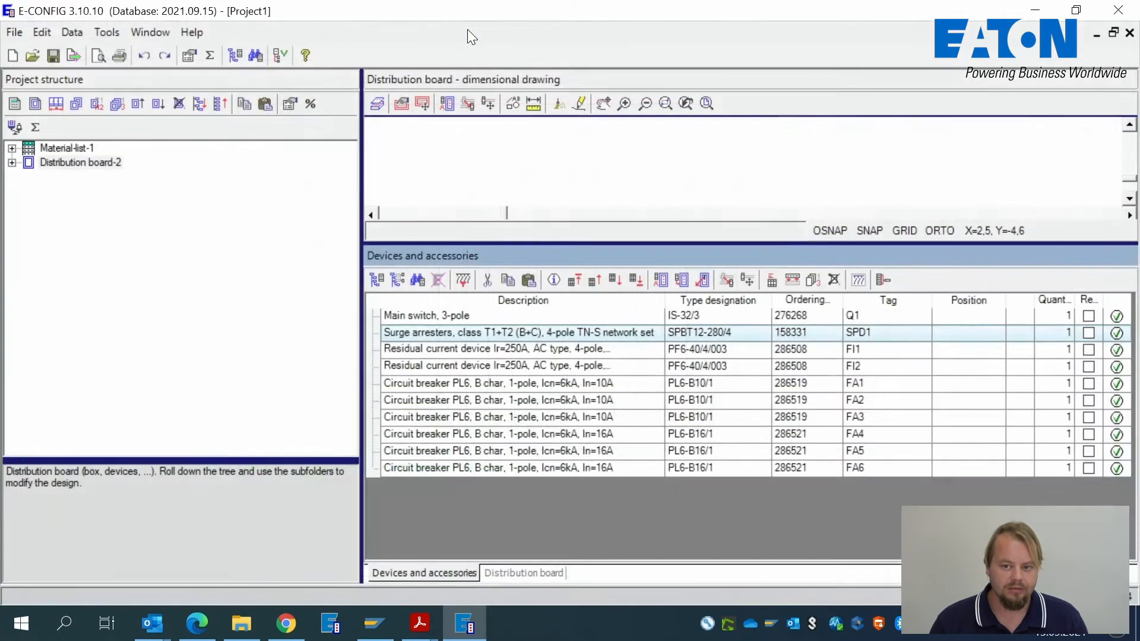
left_click(857, 280)
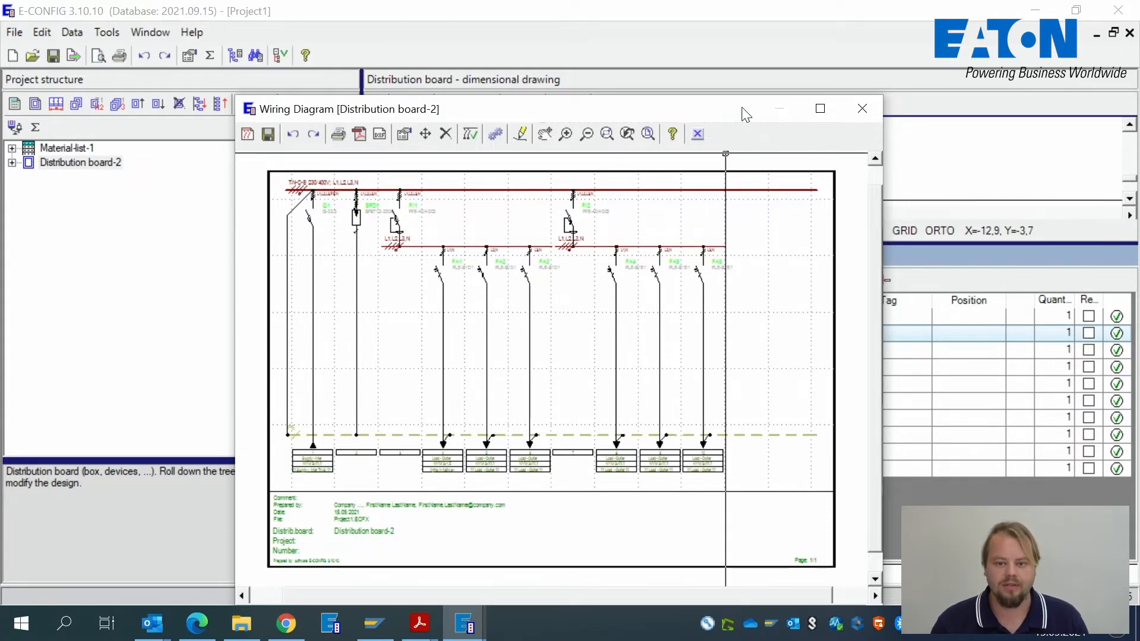
left_click_drag(742, 109, 768, 97)
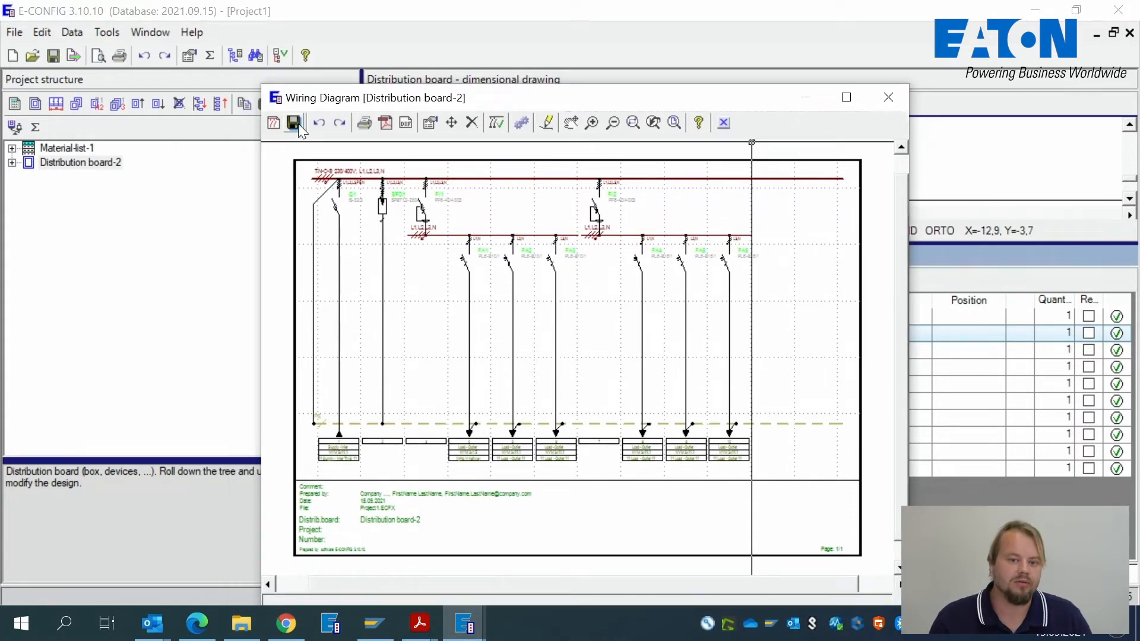
left_click(889, 97)
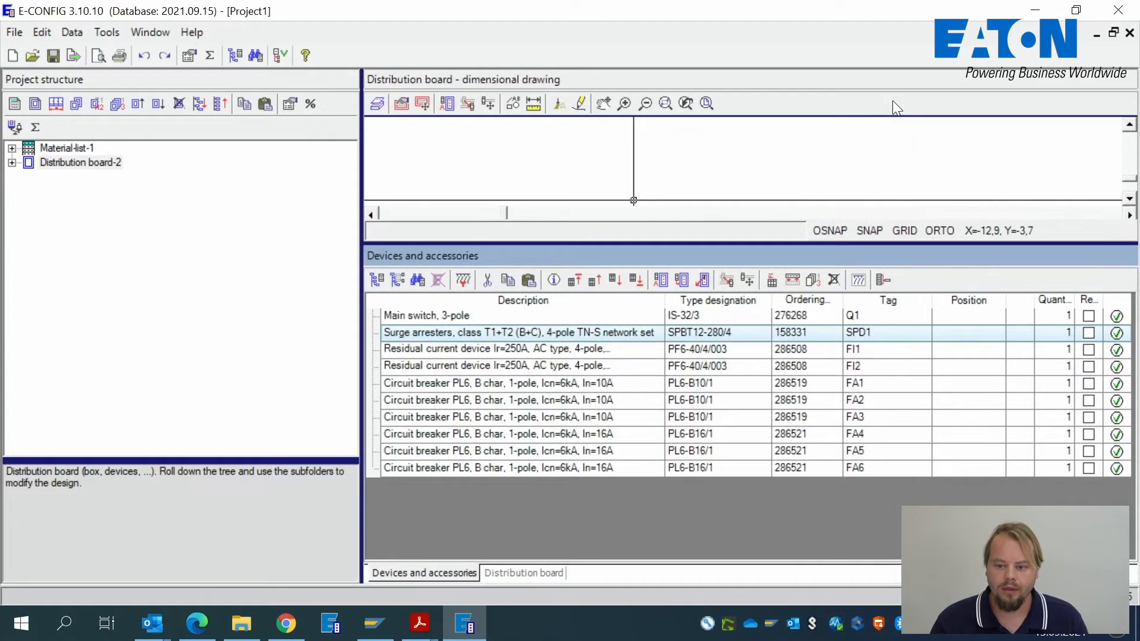
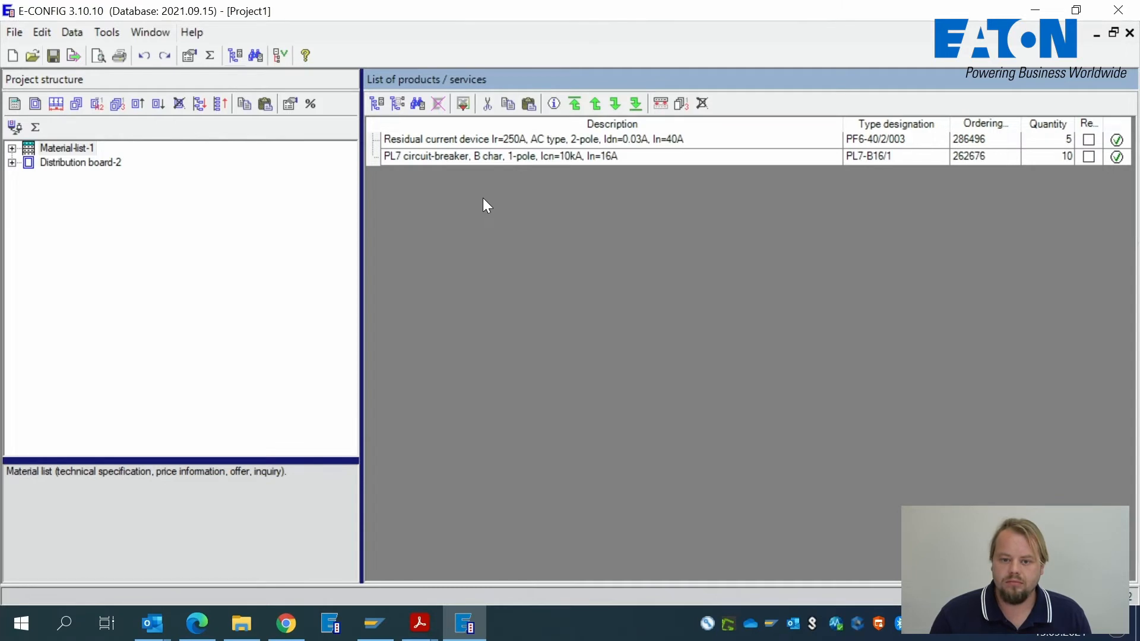
- Select Material-list-1 in the project structure and switch on the device/accessories relation check
left_click(62, 148)
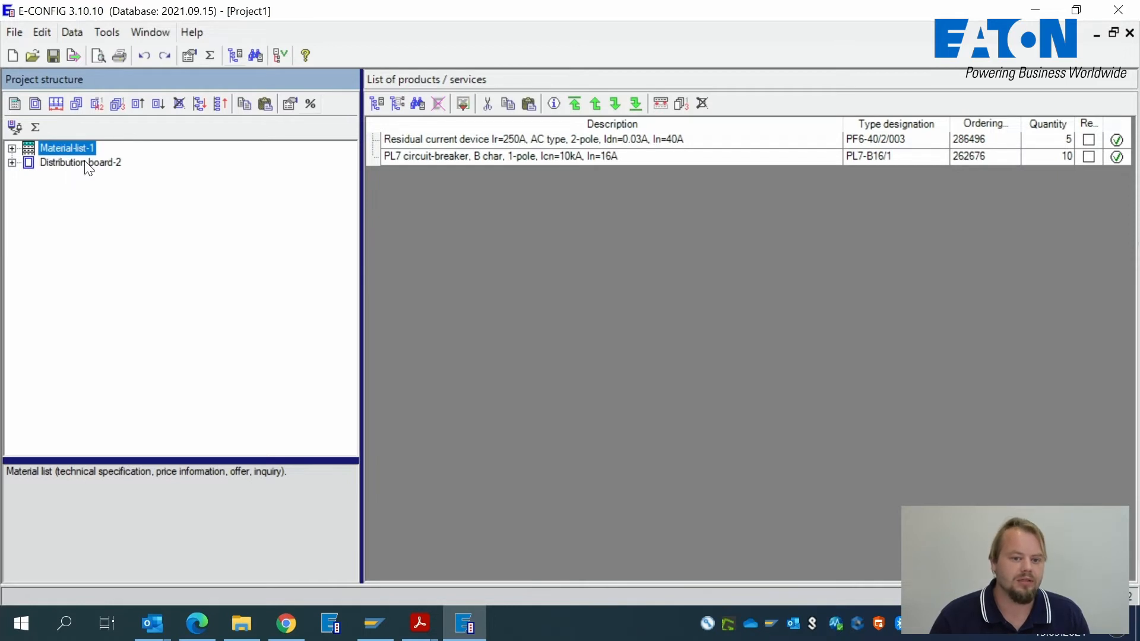
left_click(85, 164)
left_click(65, 147)
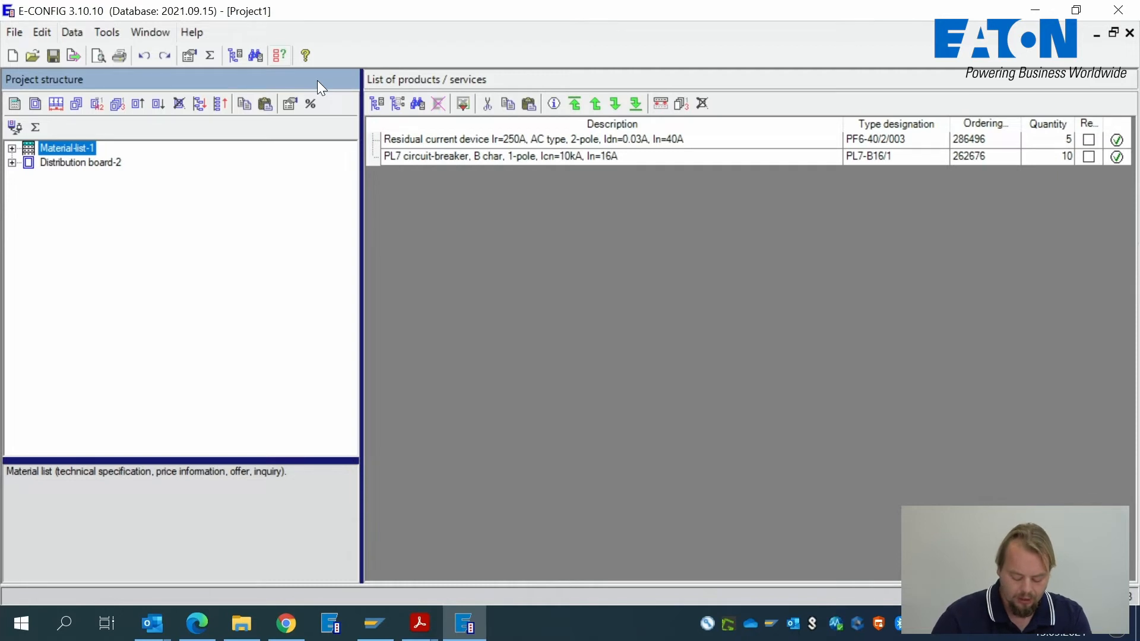
left_click(282, 58)
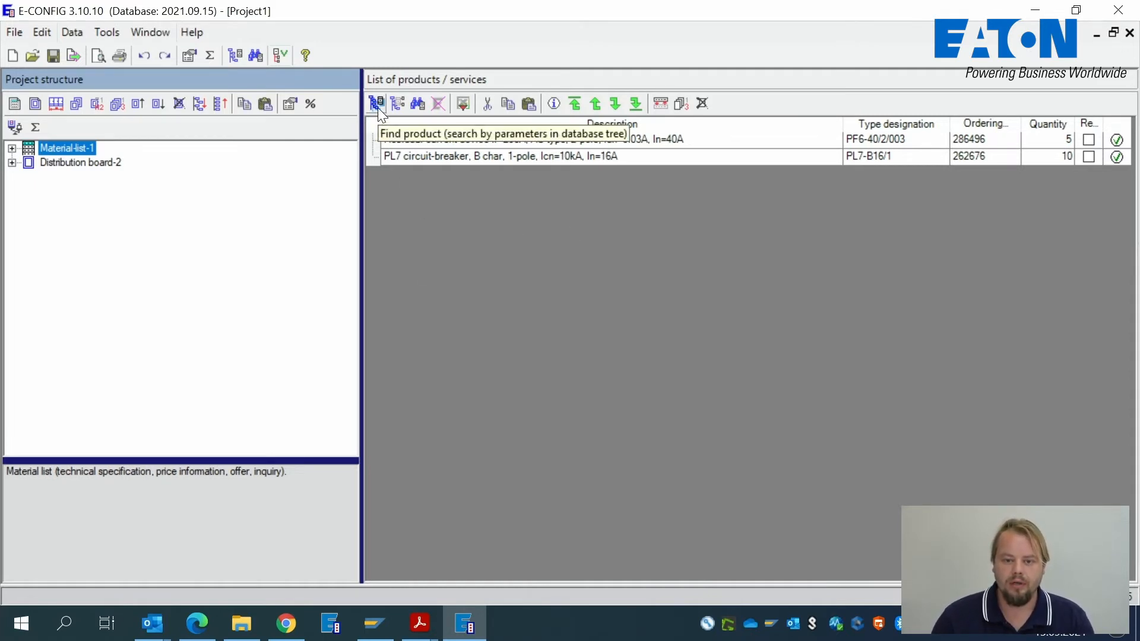
- Find the circuit breaker with type designation NZMN2-VE100 and insert one piece into Material-list-1
left_click(417, 104)
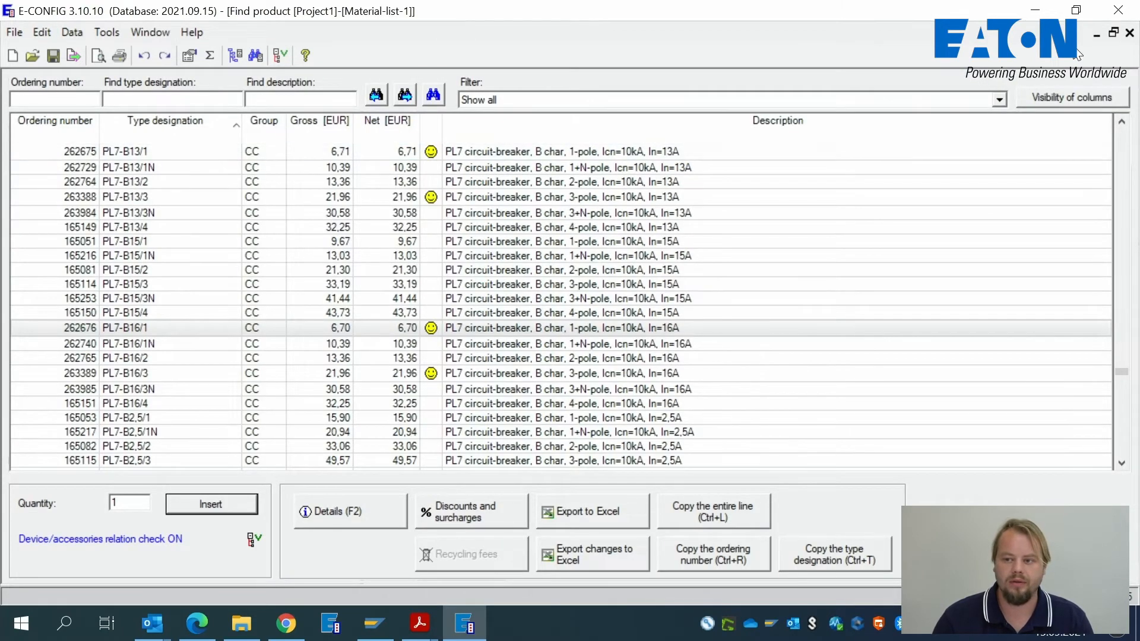
left_click(1114, 33)
left_click_drag(646, 181, 683, 149)
left_click(266, 187)
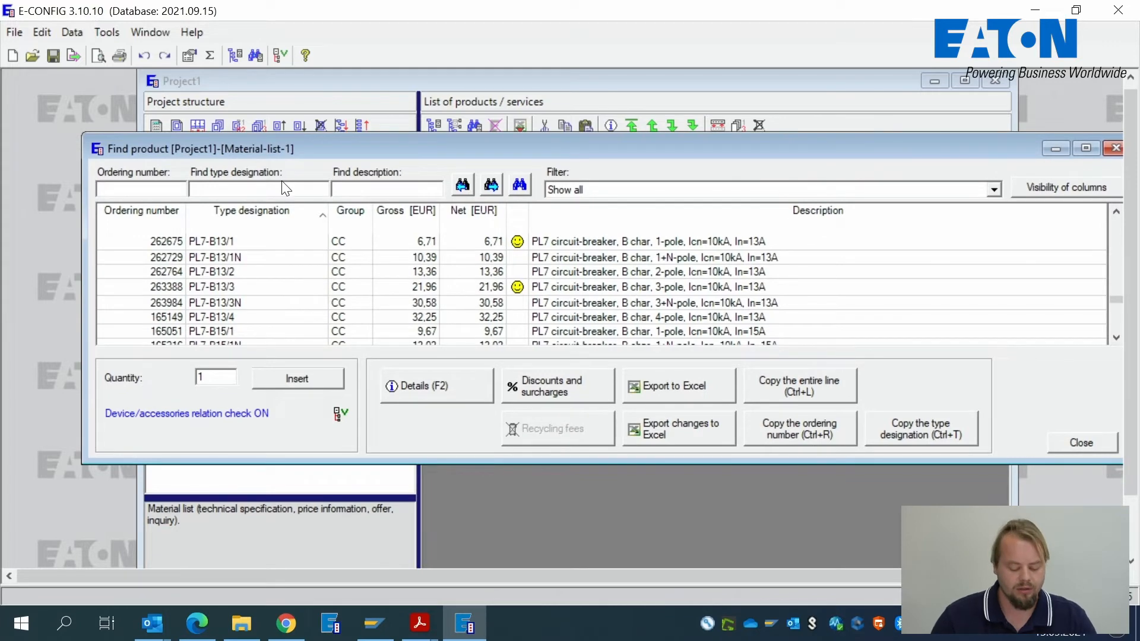
type("NZMN")
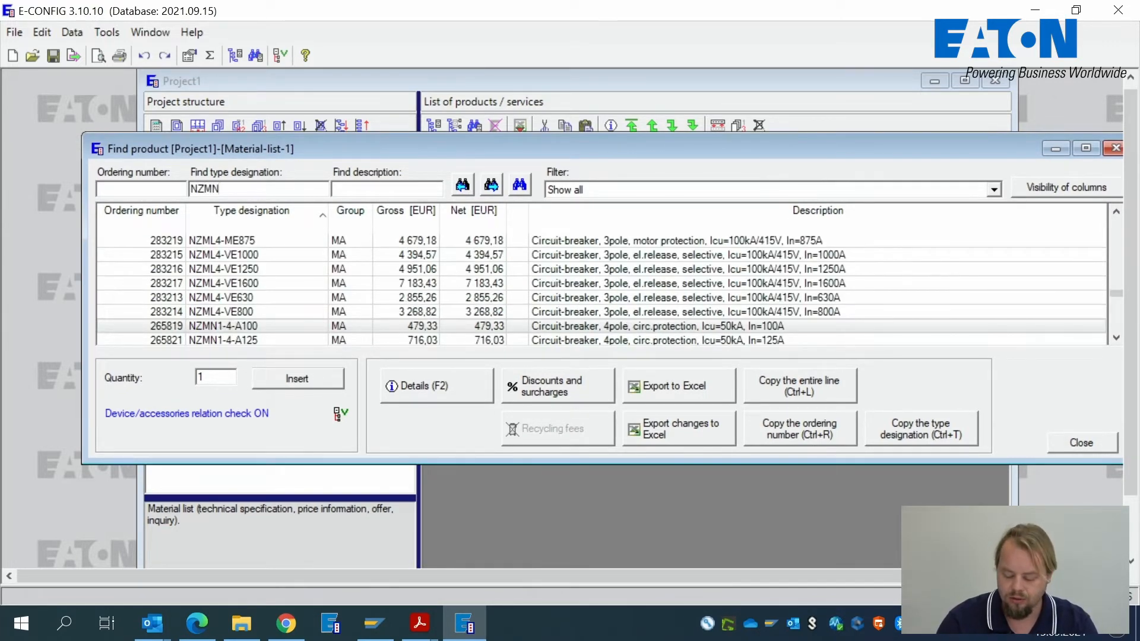
type("2-")
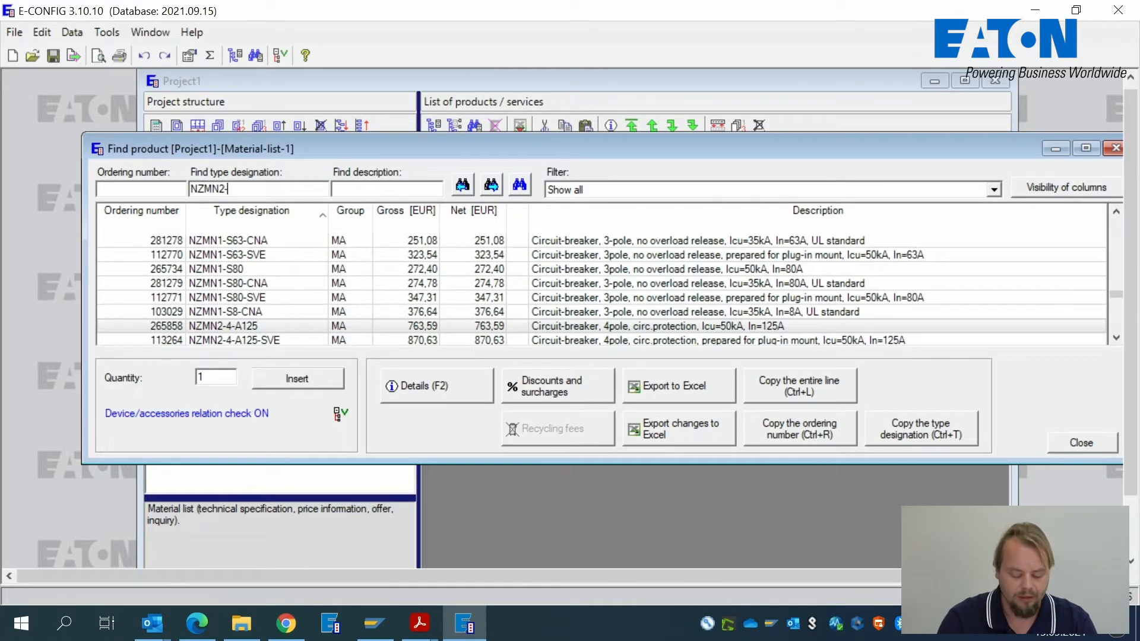
type("VE")
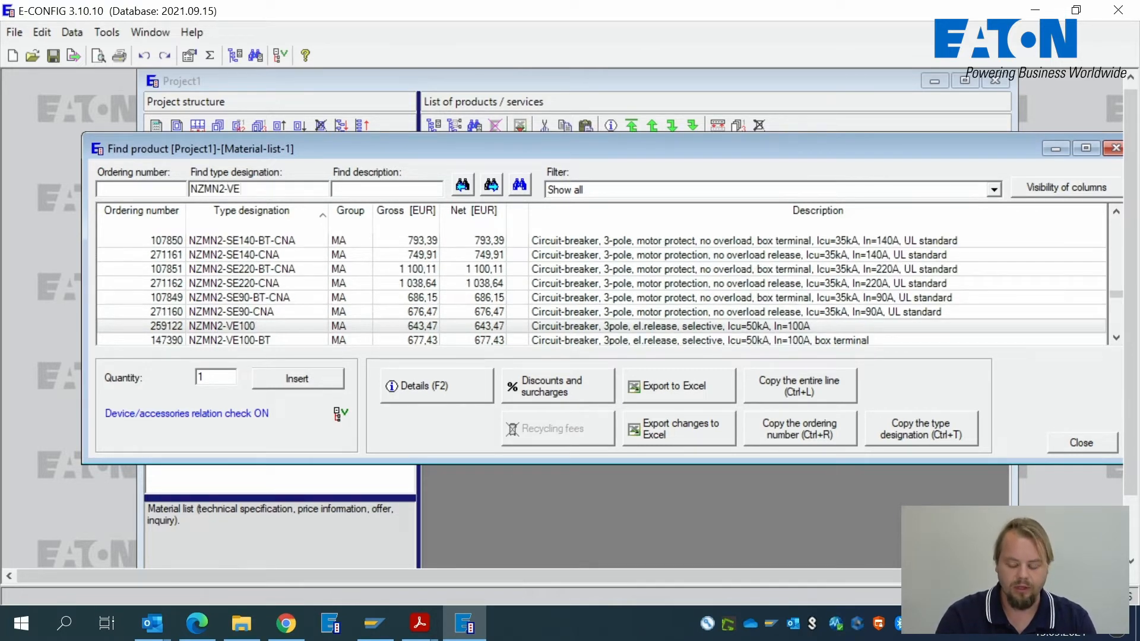
type("100")
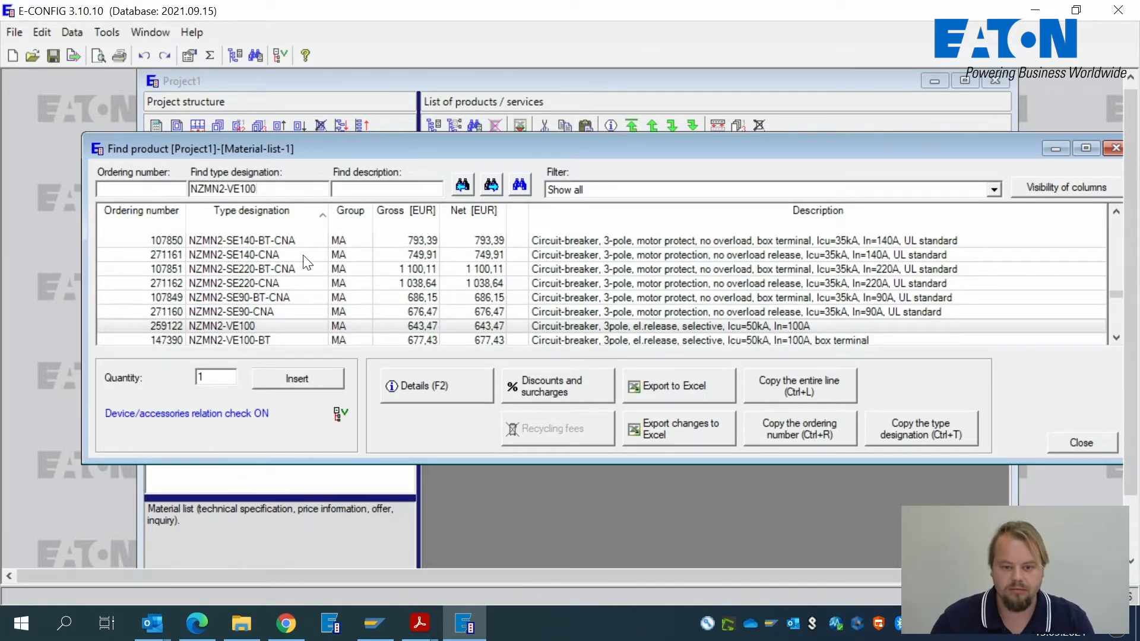
left_click(297, 378)
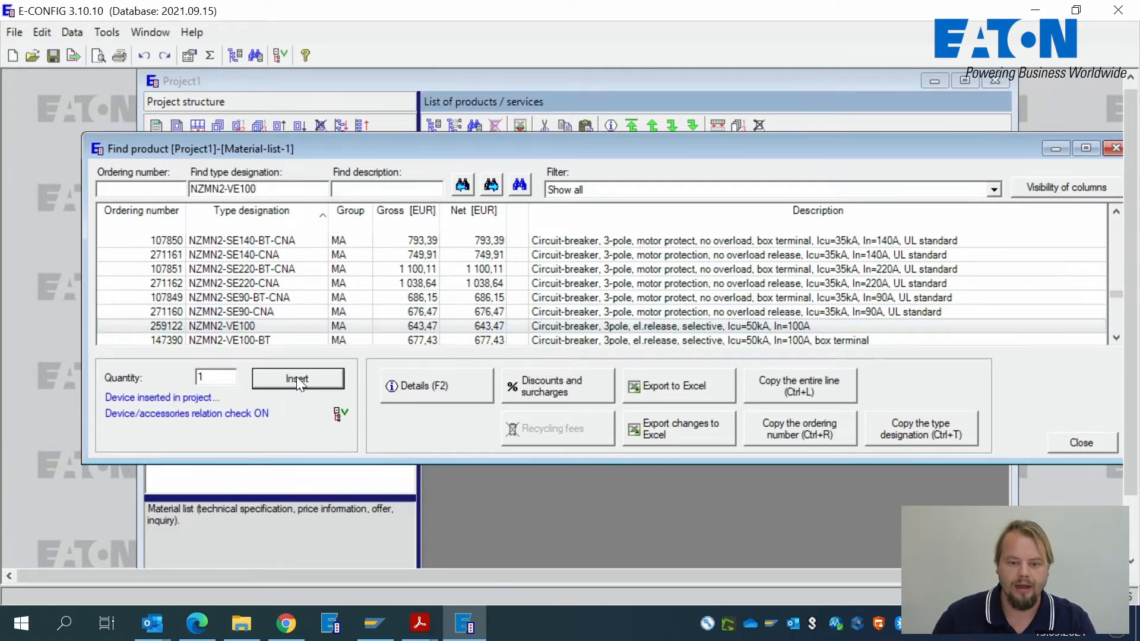
left_click_drag(990, 148, 747, 191)
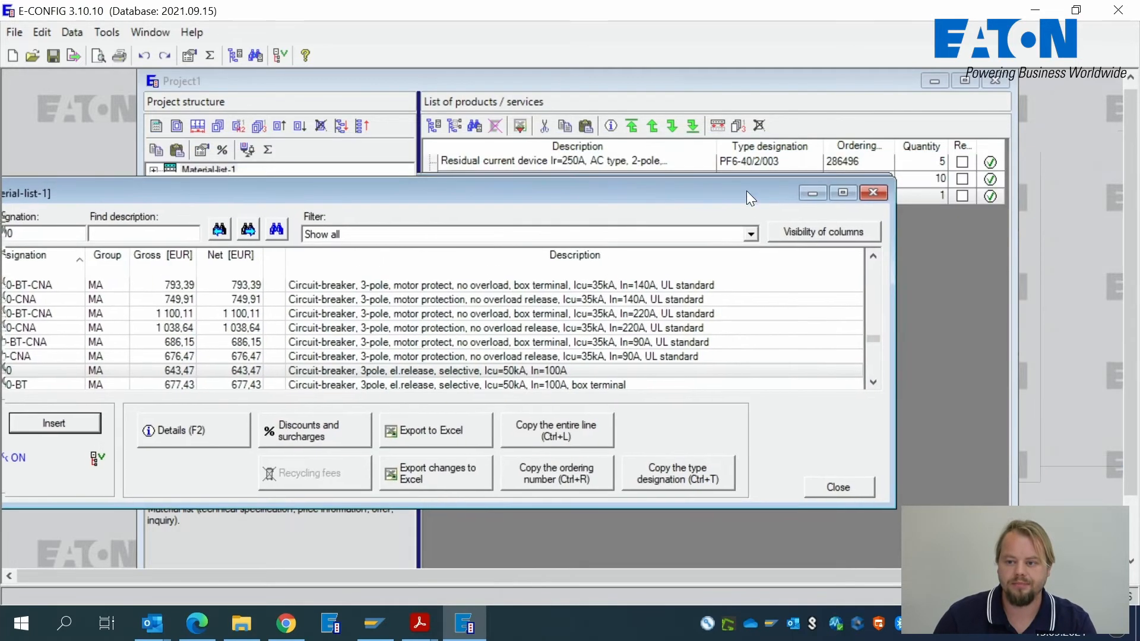
left_click(875, 194)
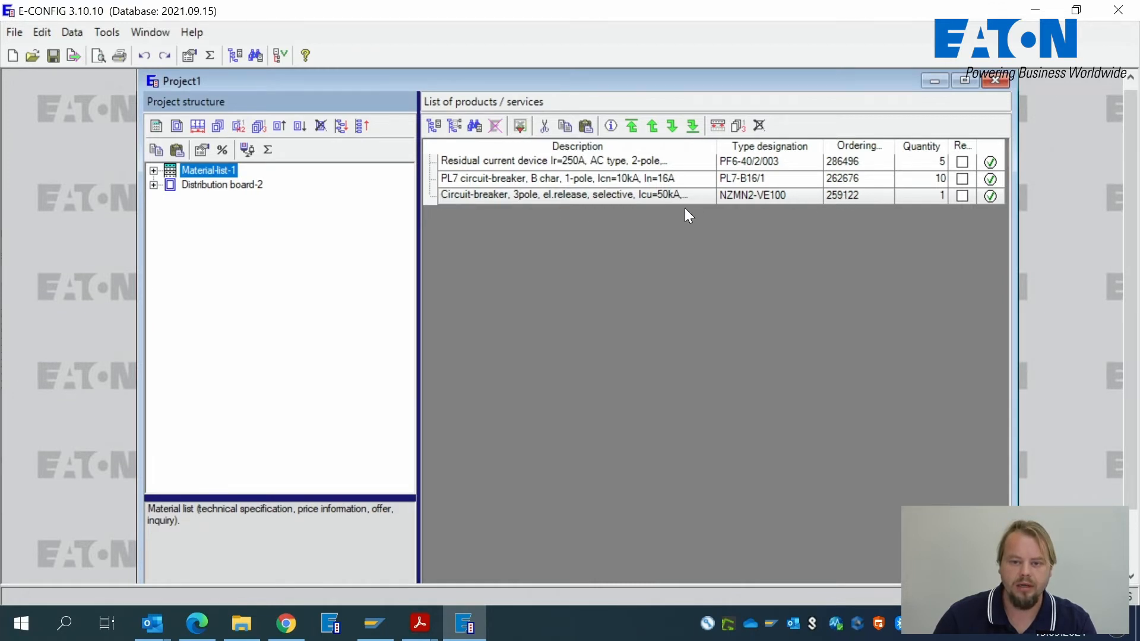
- Open the accessories database for the NZMN2-VE100 breaker and list undervoltage releases without auxiliary contacts, with terminals
left_click(455, 125)
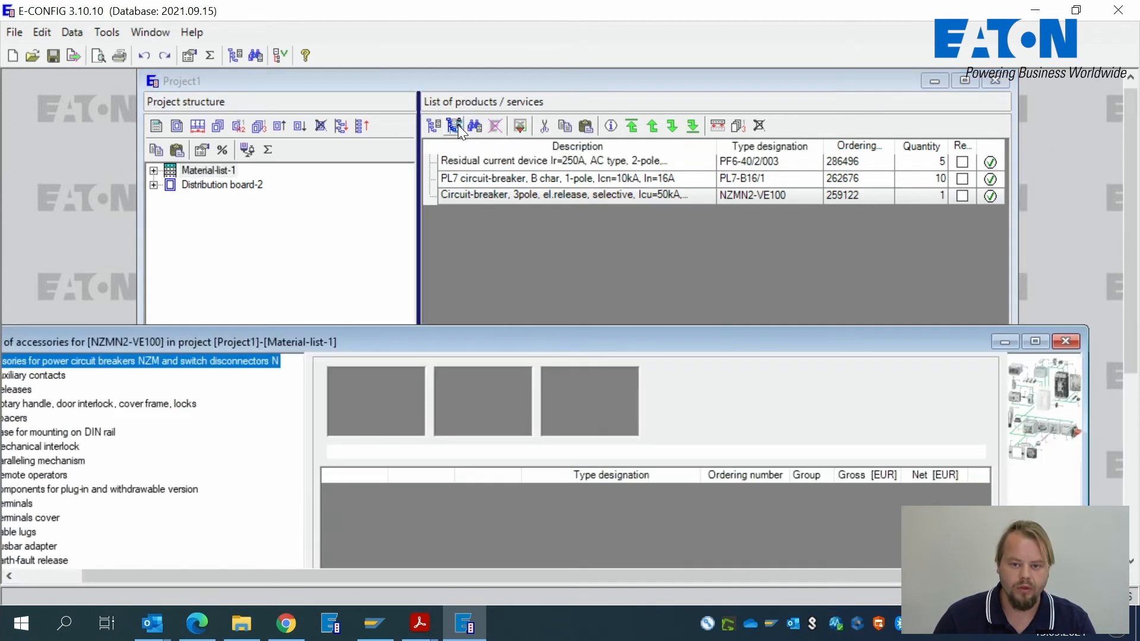
left_click_drag(455, 342, 619, 224)
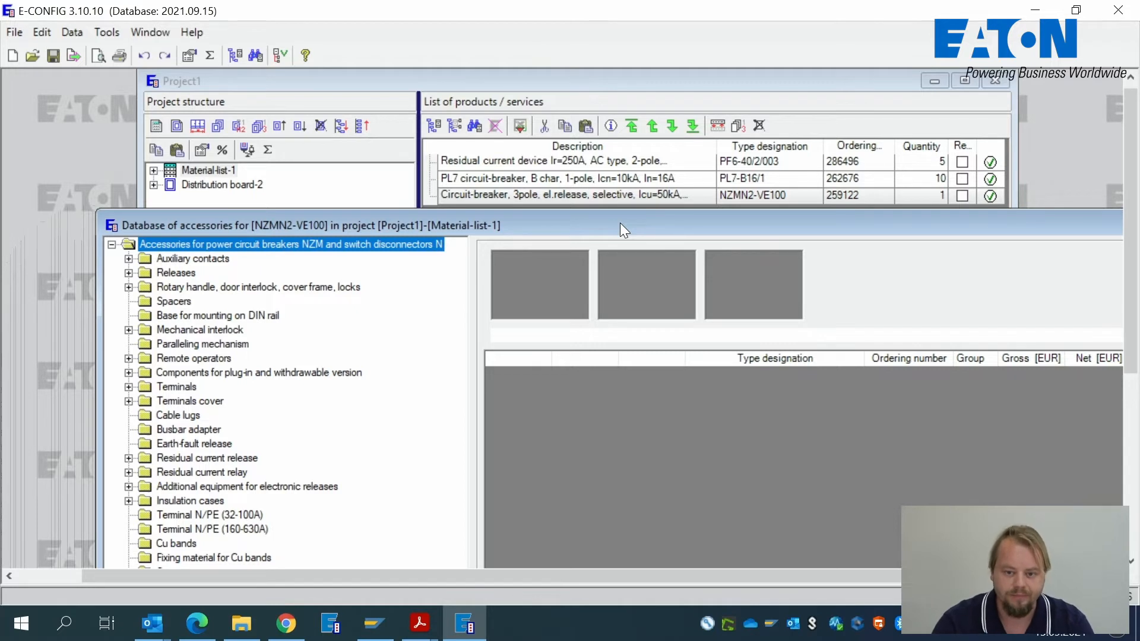
left_click_drag(620, 223, 638, 106)
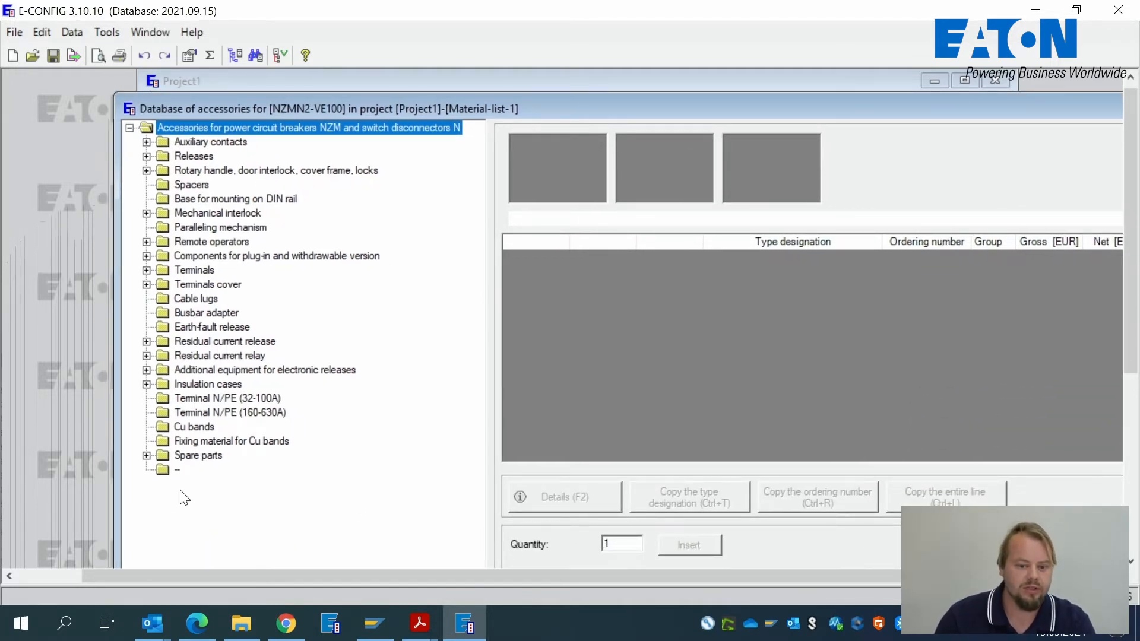
left_click(146, 143)
left_click(146, 143)
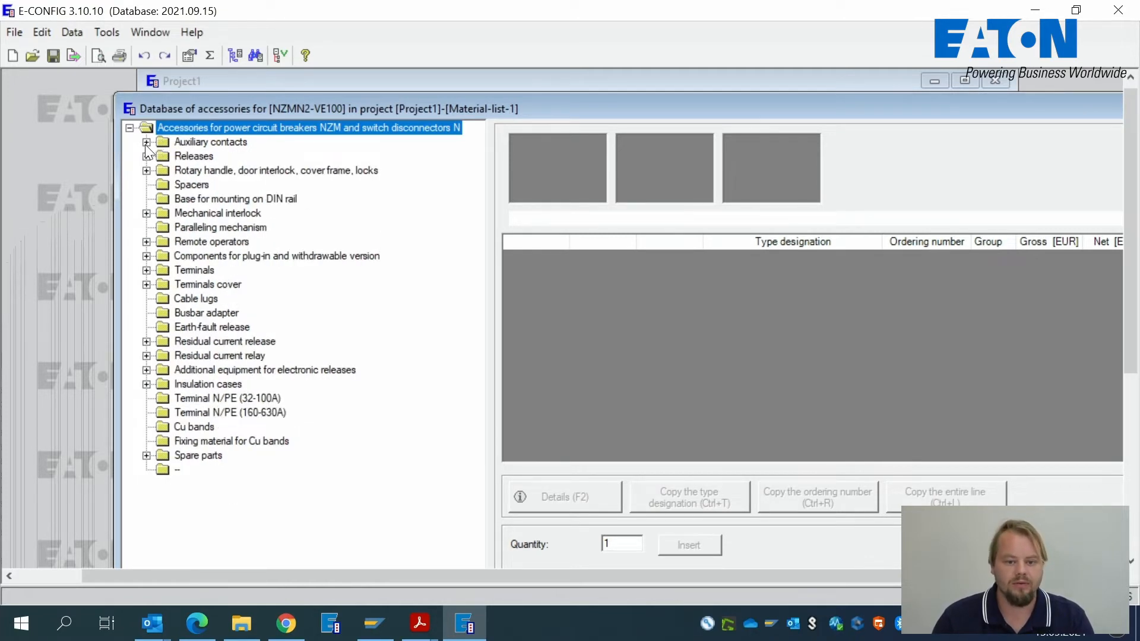
left_click(146, 157)
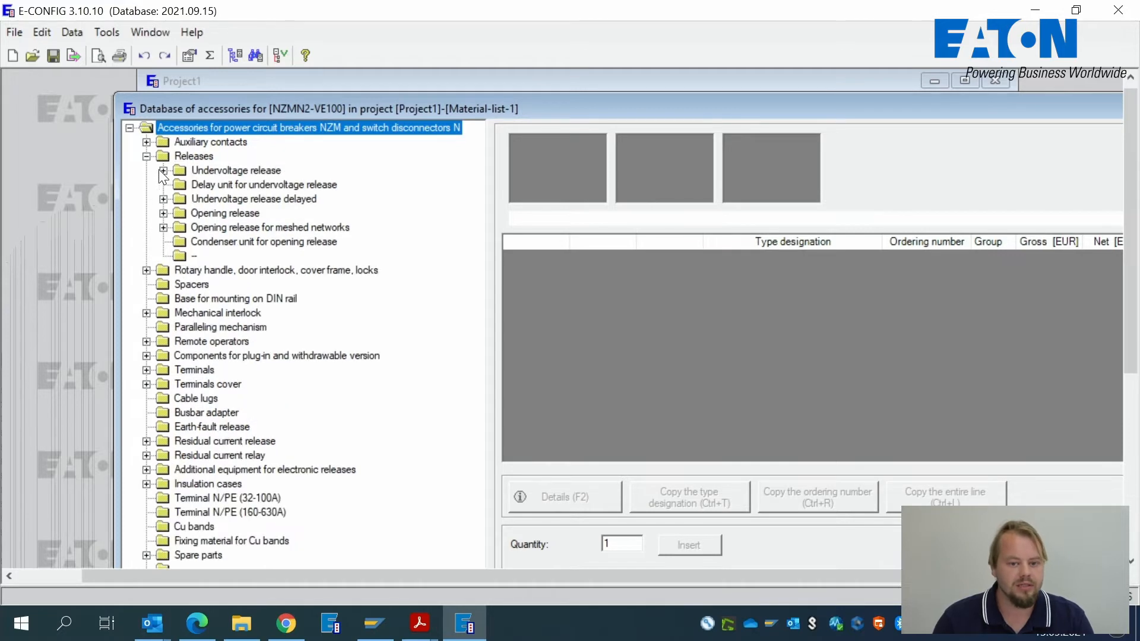
left_click(165, 171)
left_click(181, 184)
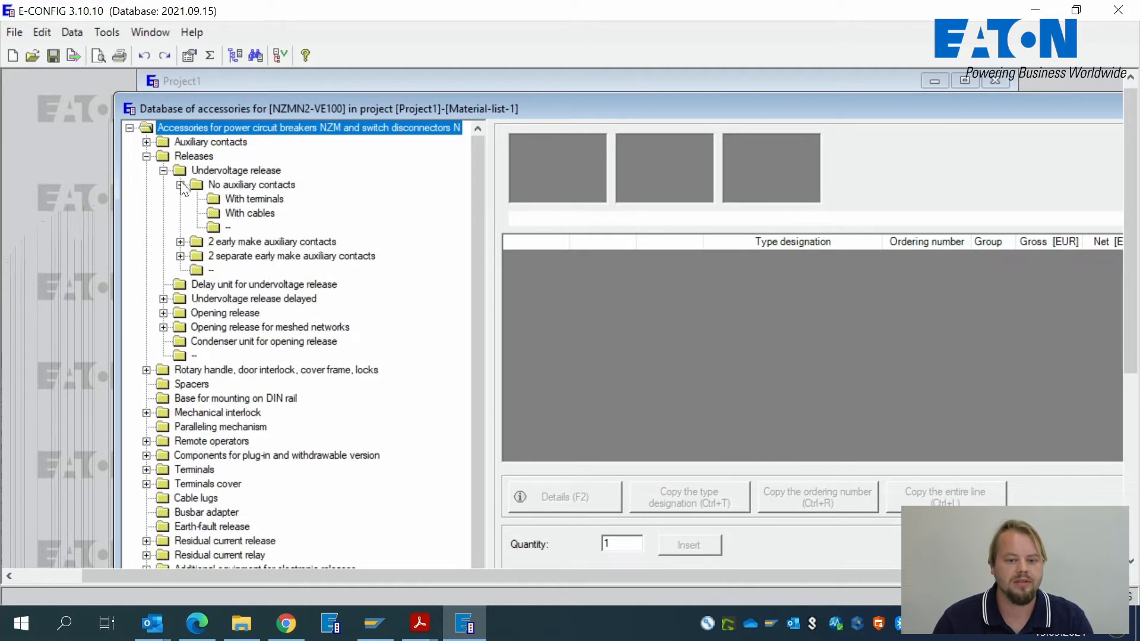
left_click(254, 199)
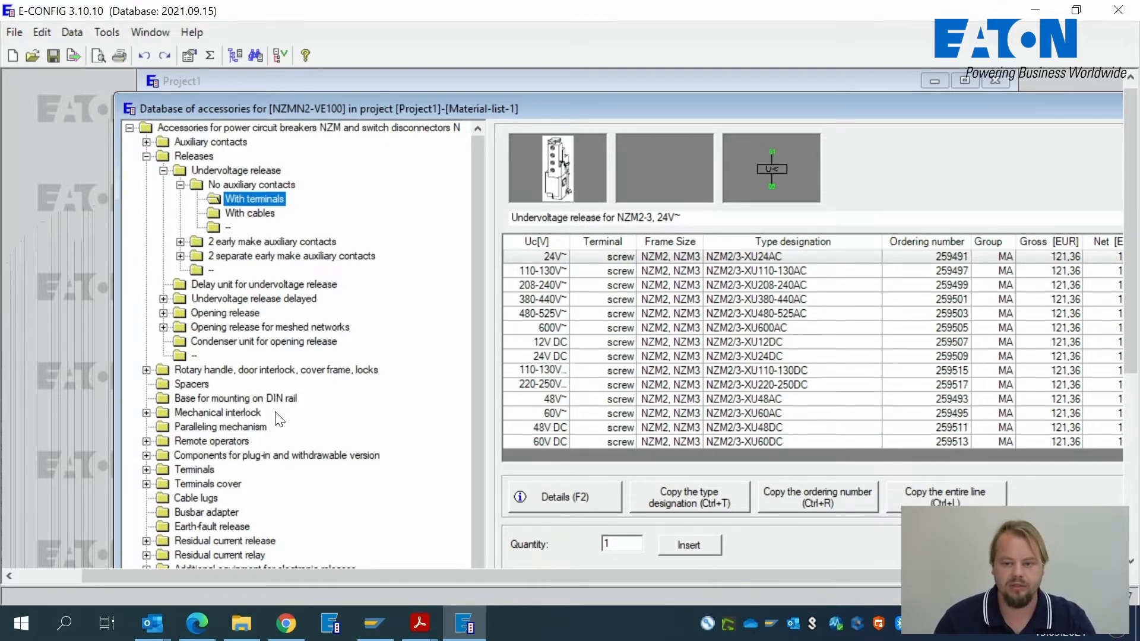
left_click_drag(854, 112, 720, 121)
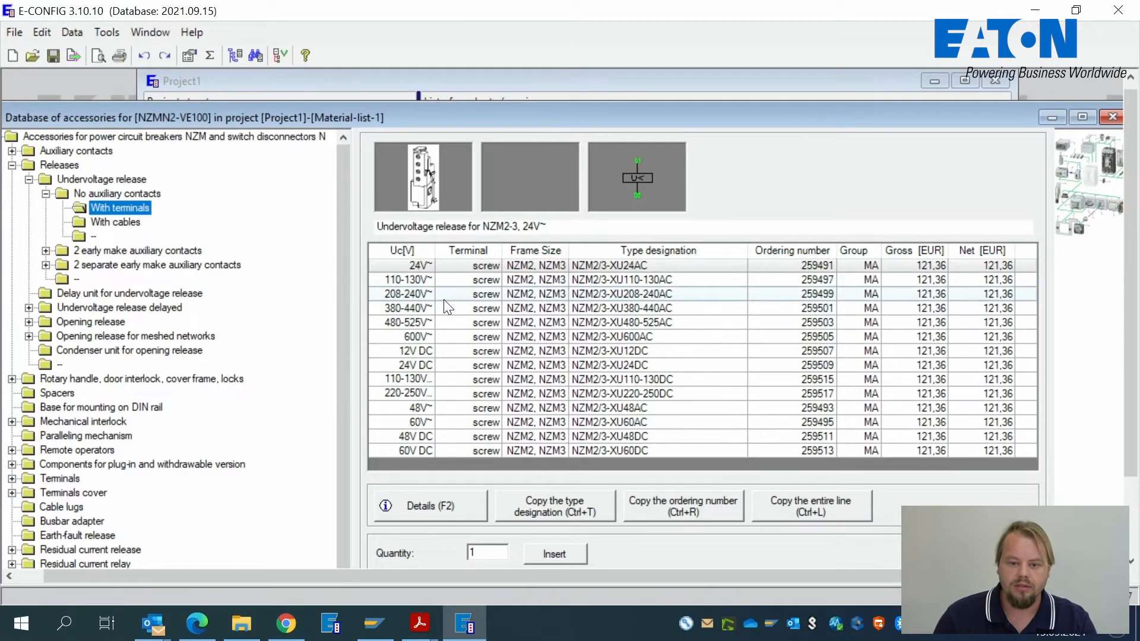
- Insert one 208-240V~ undervoltage release NZM2/3-XU208-240AC, mounted inside the device and ignoring larger quantities
left_click(443, 292)
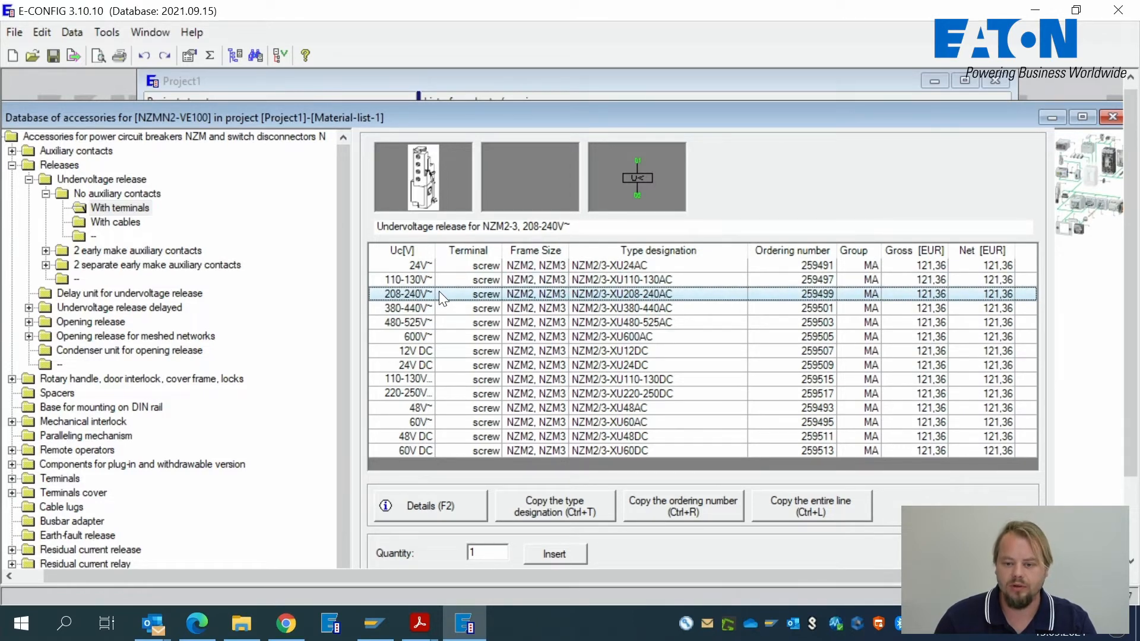
left_click(554, 555)
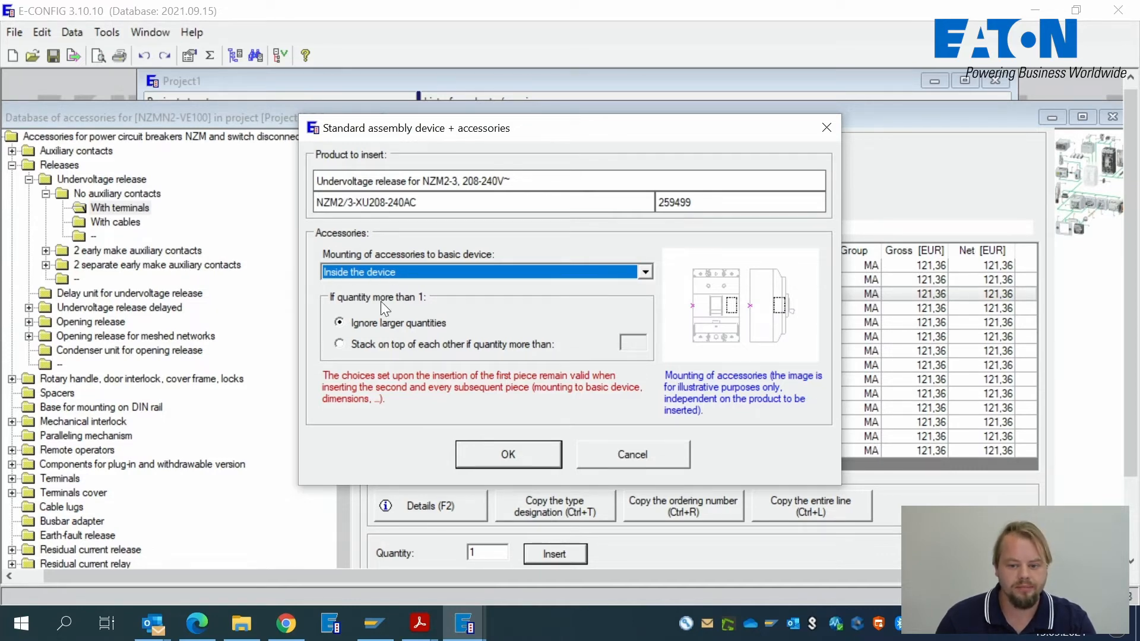
left_click(515, 455)
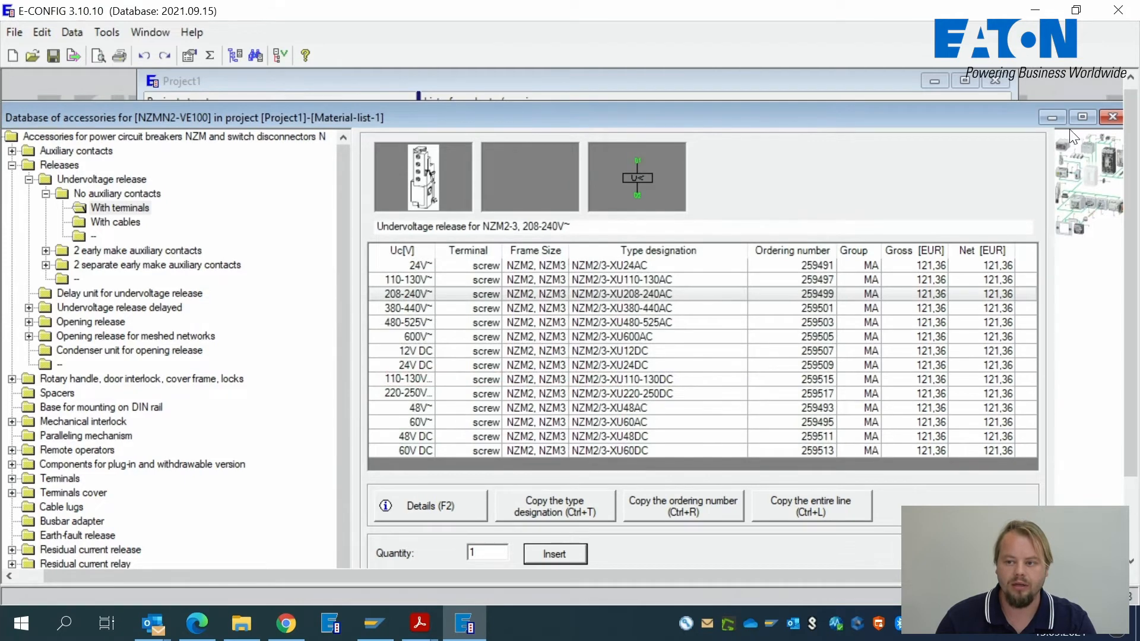
- Check the accessory entry under the NZMN2-VE100 breaker in the material list, and return to the accessories database
left_click(1051, 117)
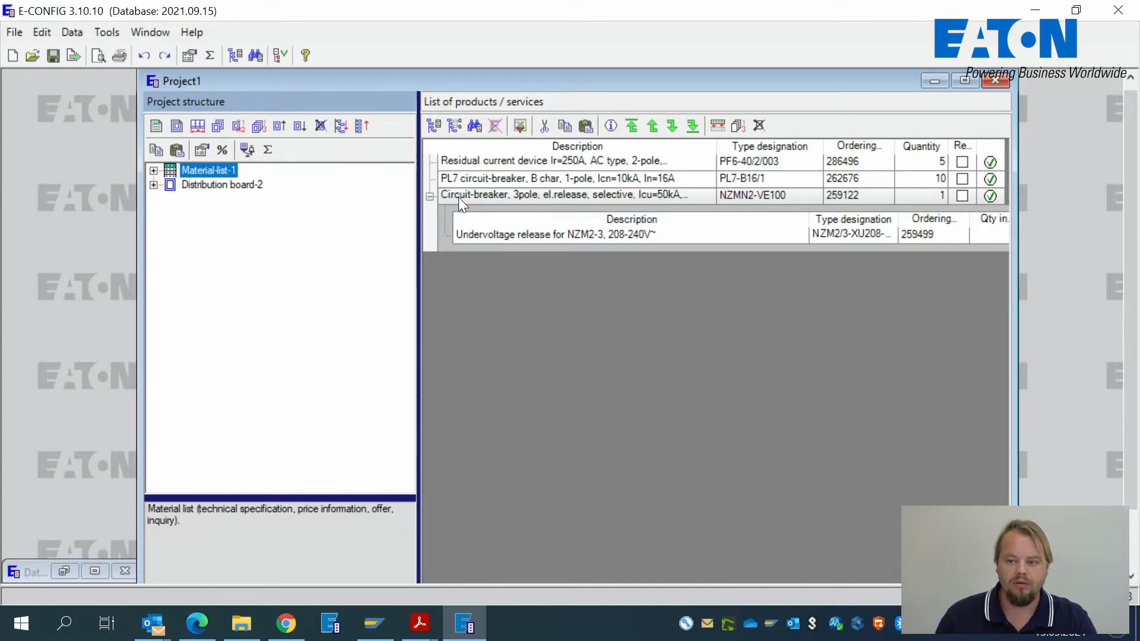
left_click(449, 124)
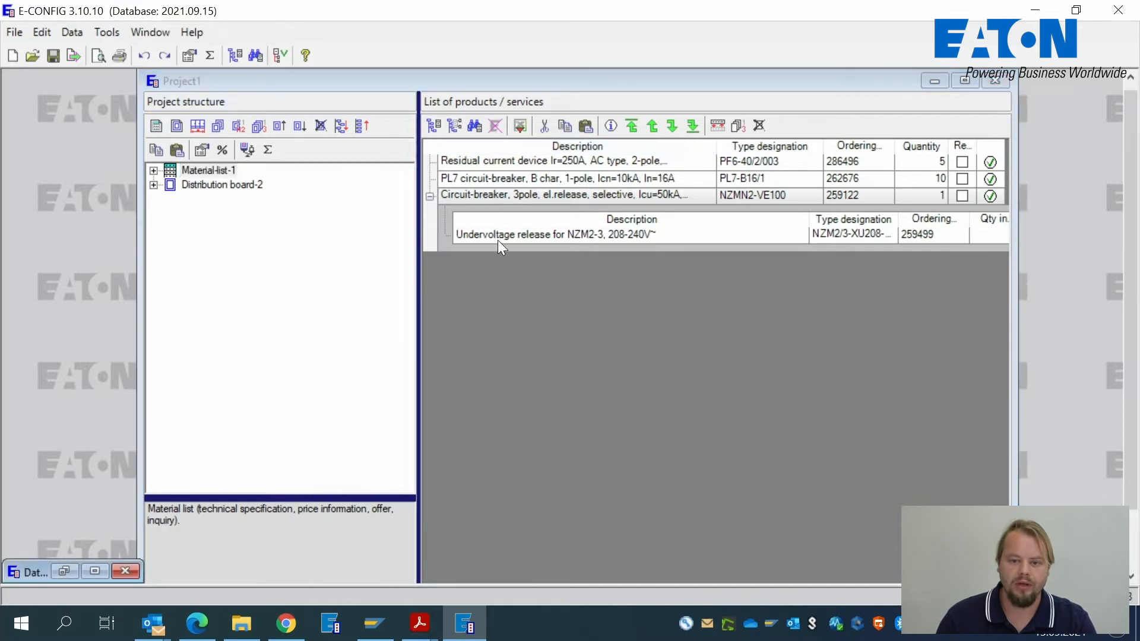
left_click(64, 571)
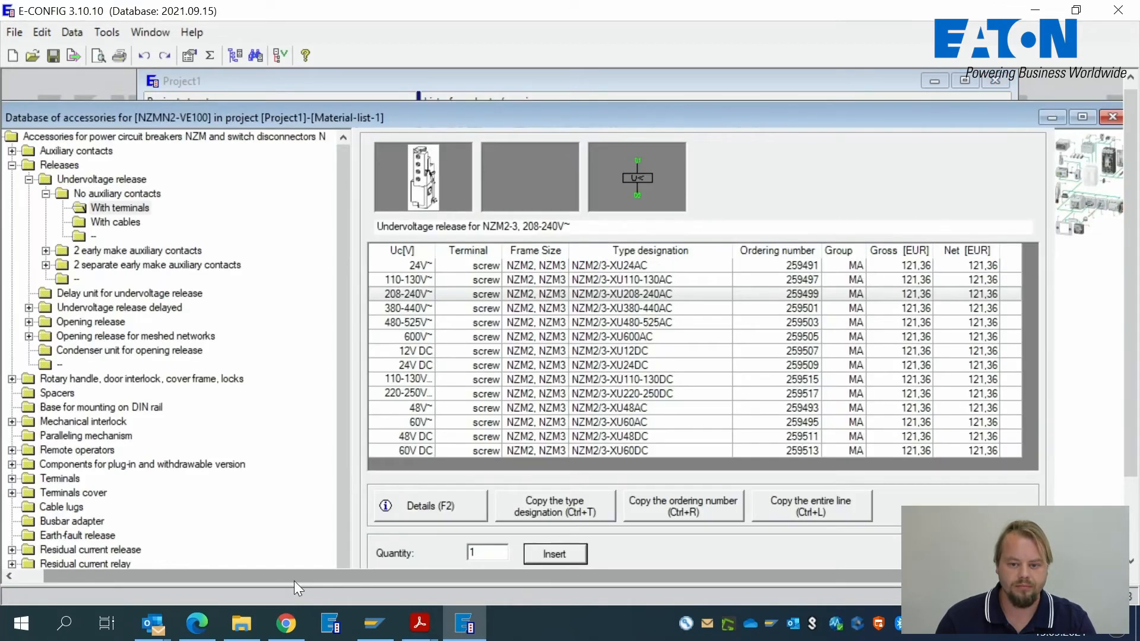
- Show the single normal (HIN) auxiliary contacts in the accessories database and select the M22-K10 contact with screw terminals
left_click(12, 150)
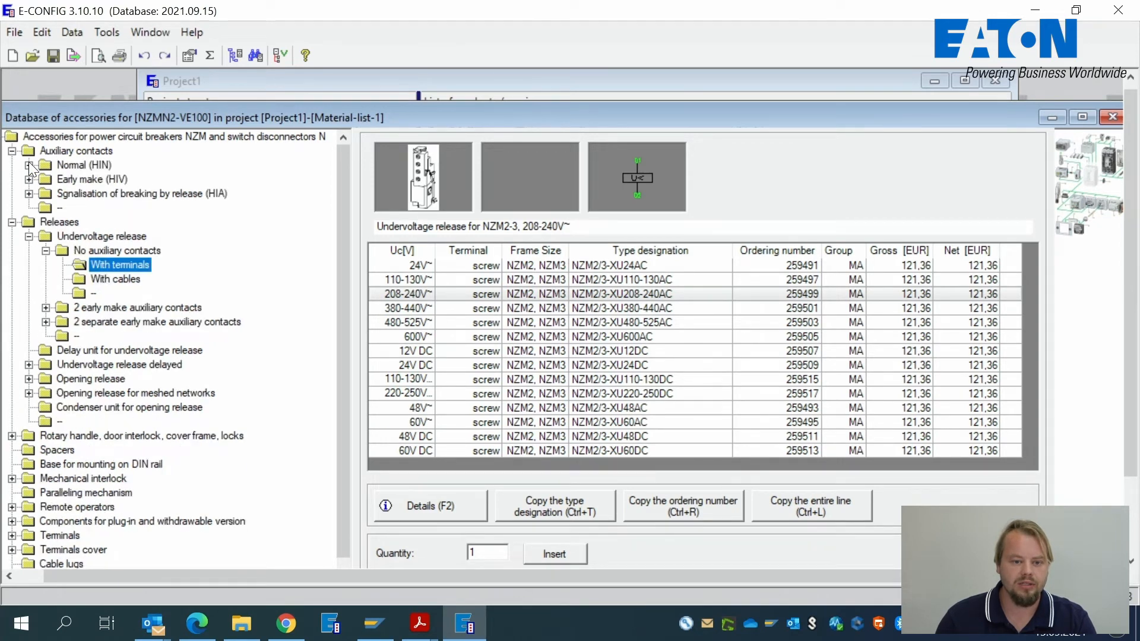
left_click(28, 165)
left_click(87, 179)
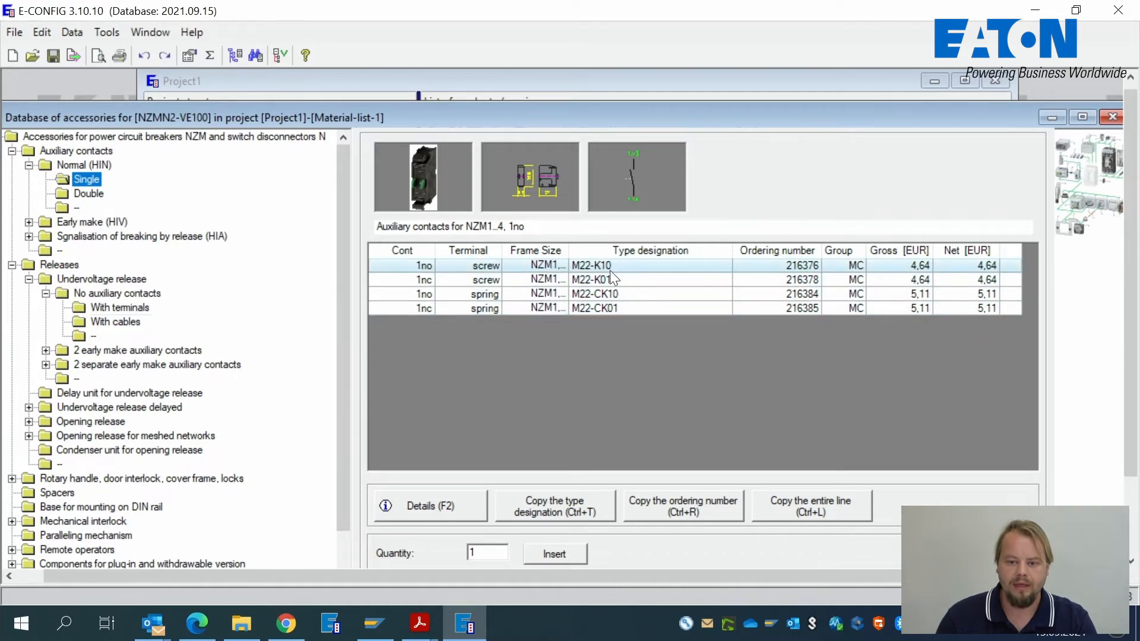
left_click(590, 265)
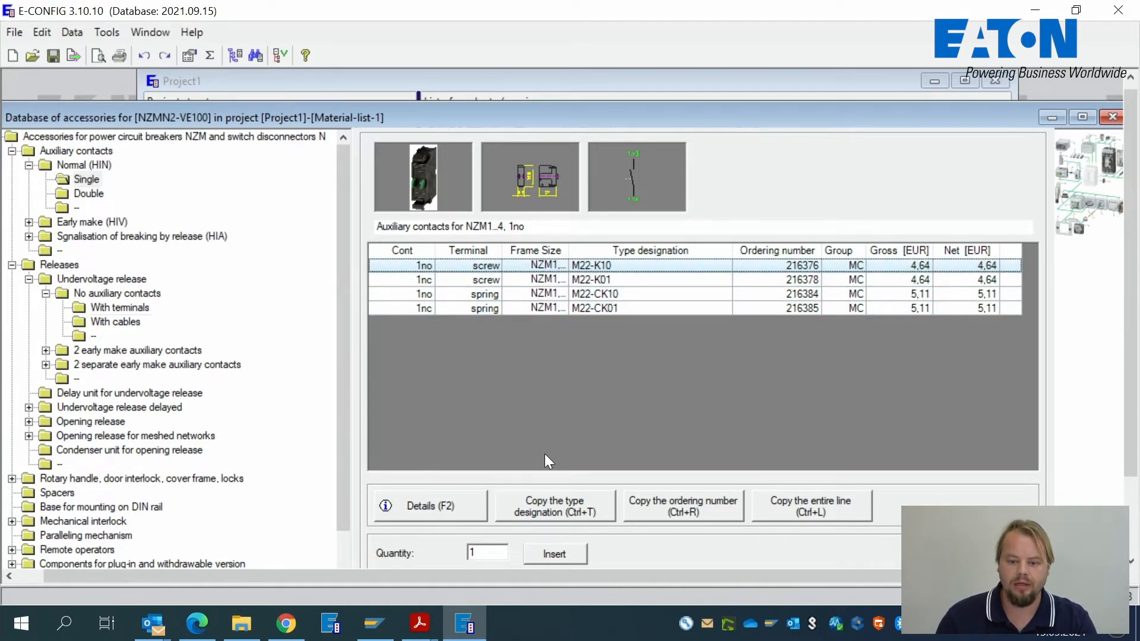
- Try to insert five M22-K10 auxiliary contacts, mounted inside the device, as accessories to the NZMN2-VE100 circuit-breaker
left_click_drag(884, 118, 878, 73)
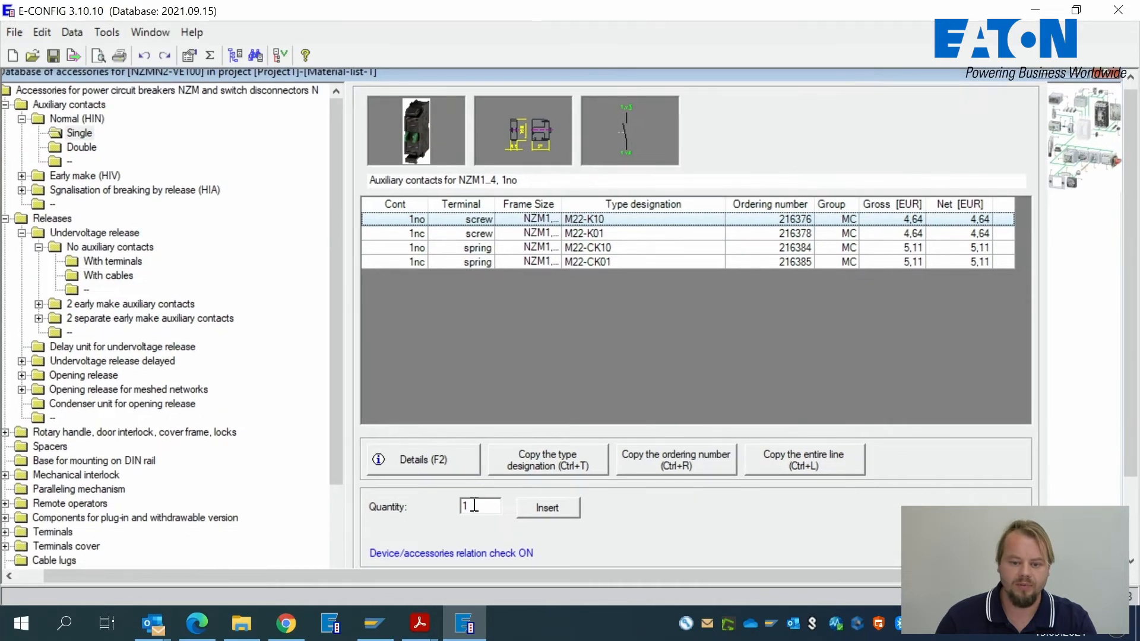
double_click(472, 505)
type("5")
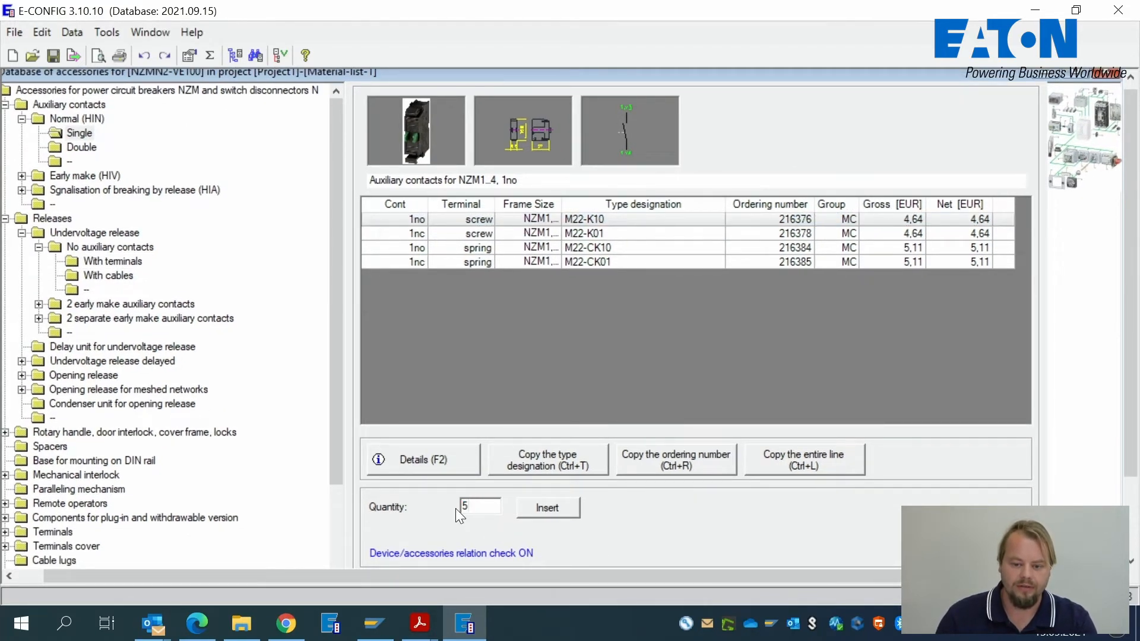
left_click(558, 508)
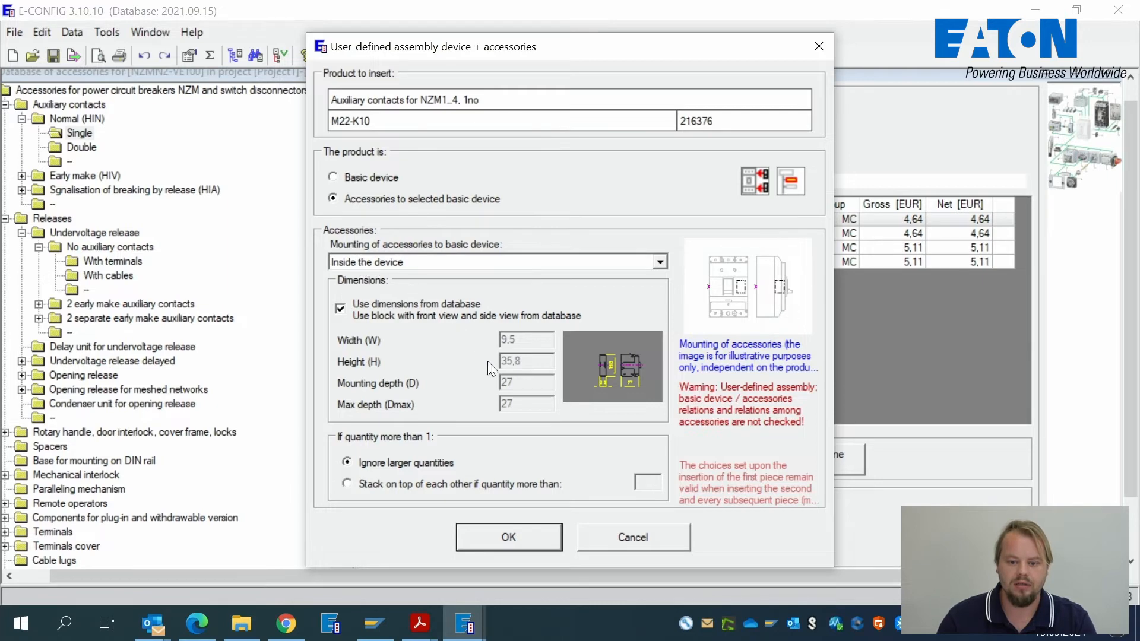
left_click(528, 537)
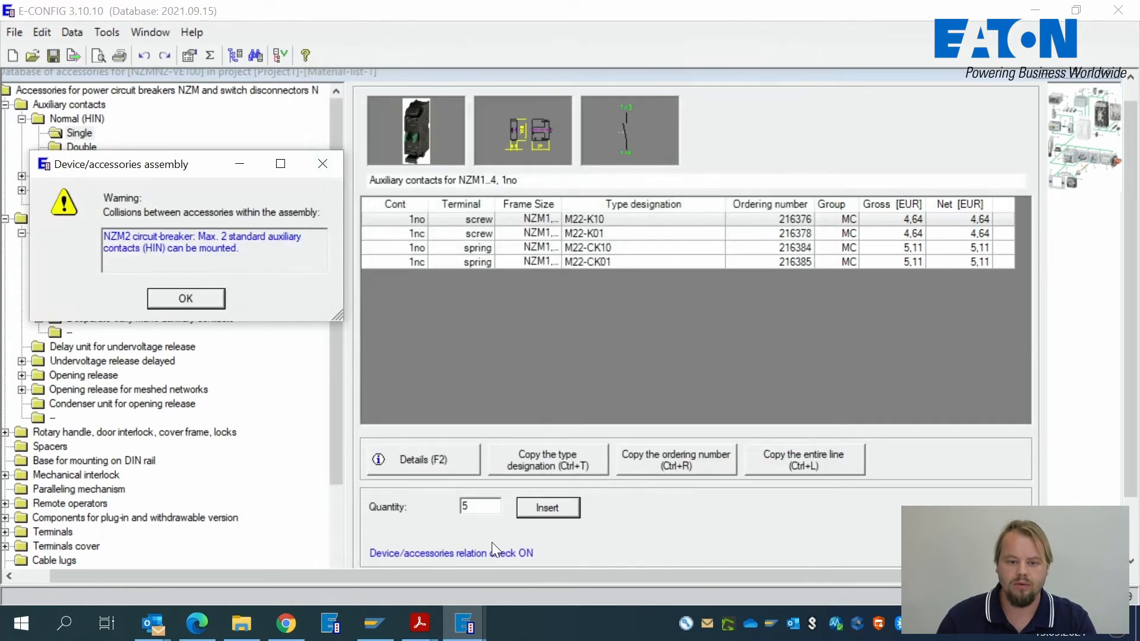
left_click_drag(176, 165, 573, 232)
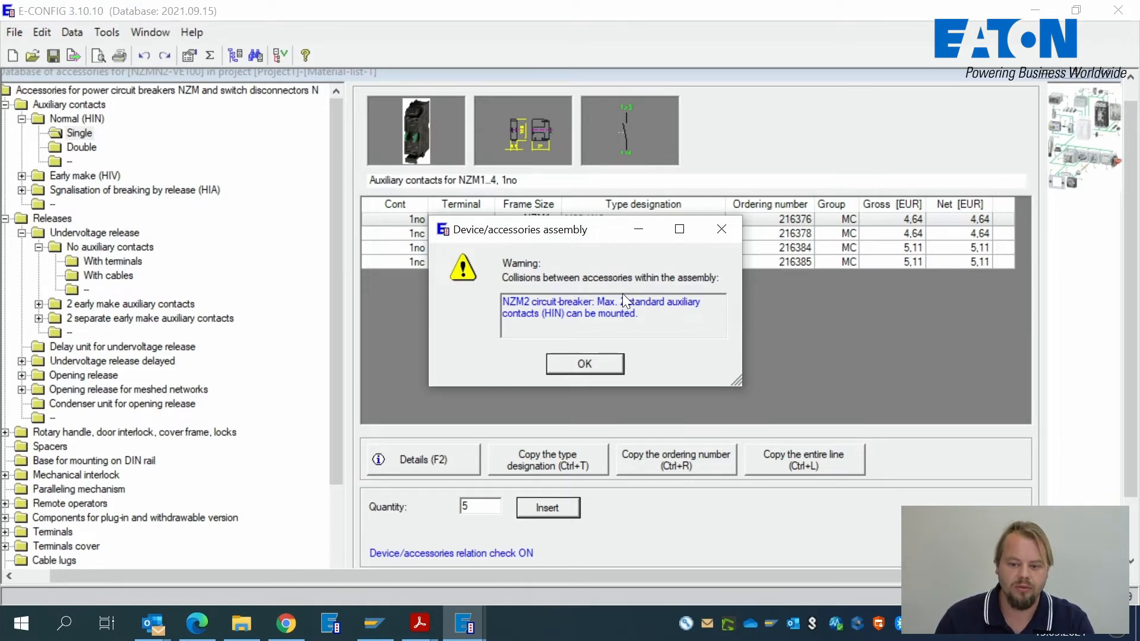
left_click(587, 356)
left_click(1048, 77)
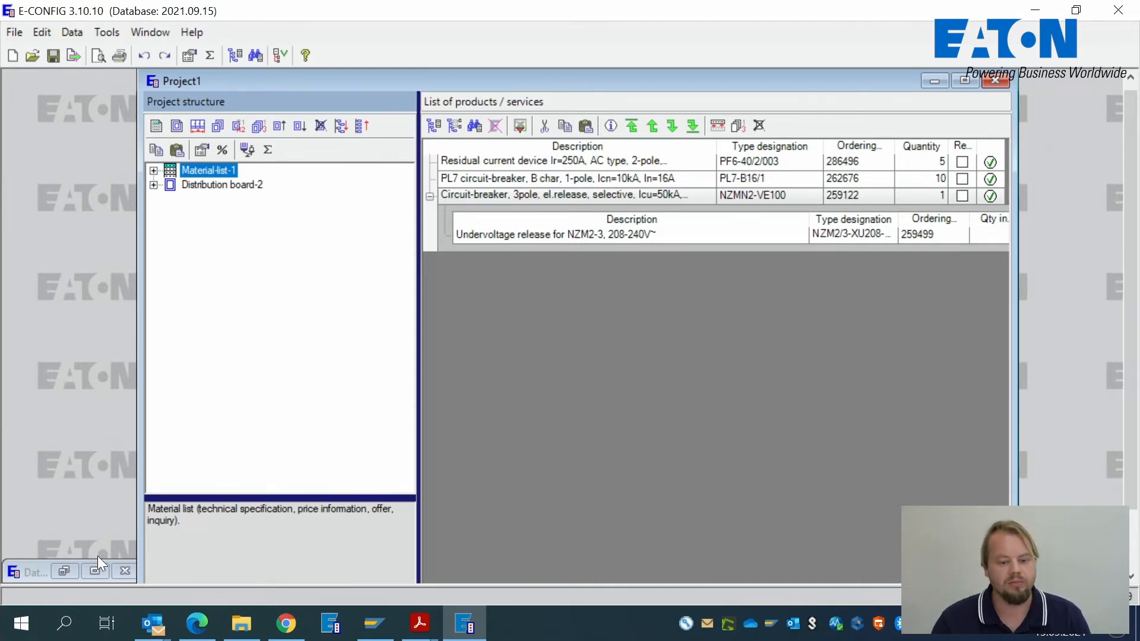
- Insert two M22-K10 auxiliary contacts inside the NZMN2-VE100 circuit-breaker and check their entry in the project's product list
left_click(64, 571)
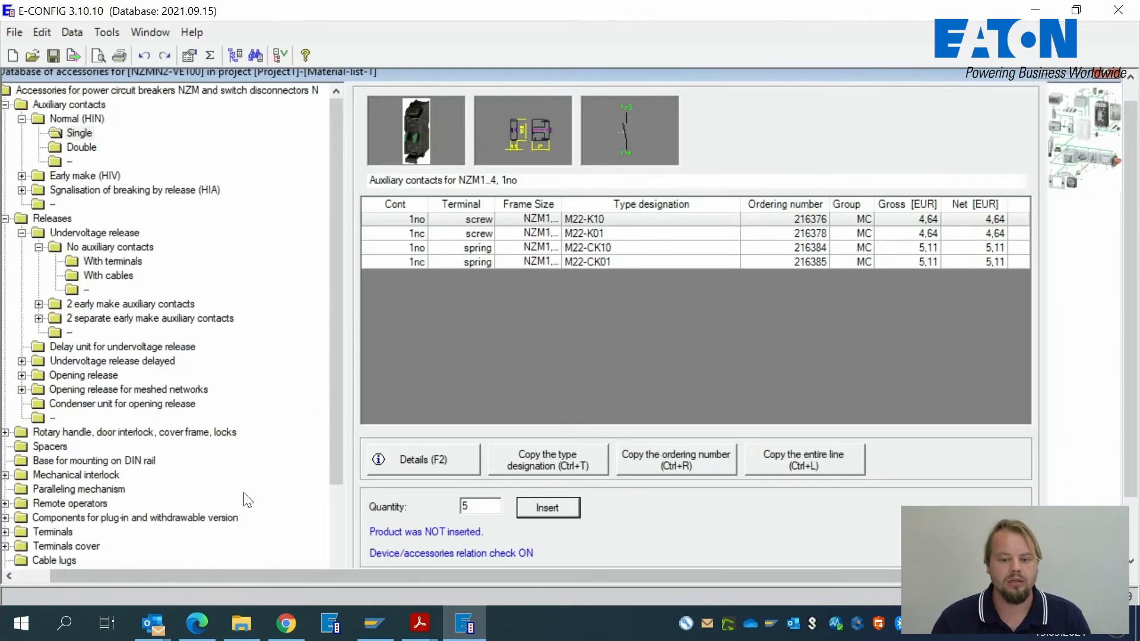
double_click(474, 506)
type("2")
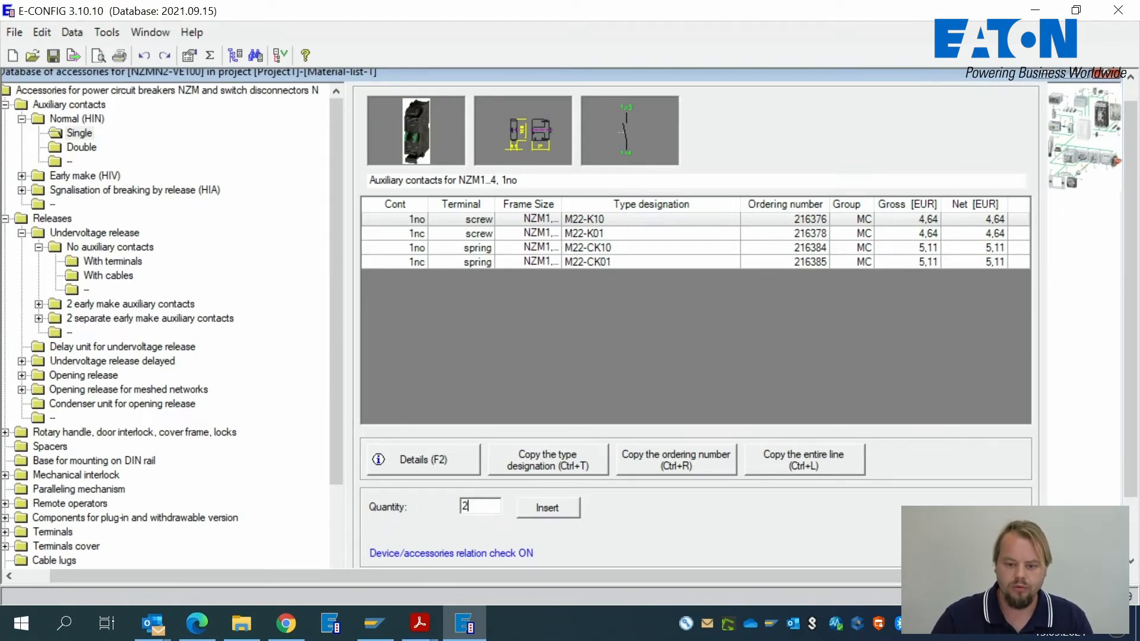
left_click(546, 509)
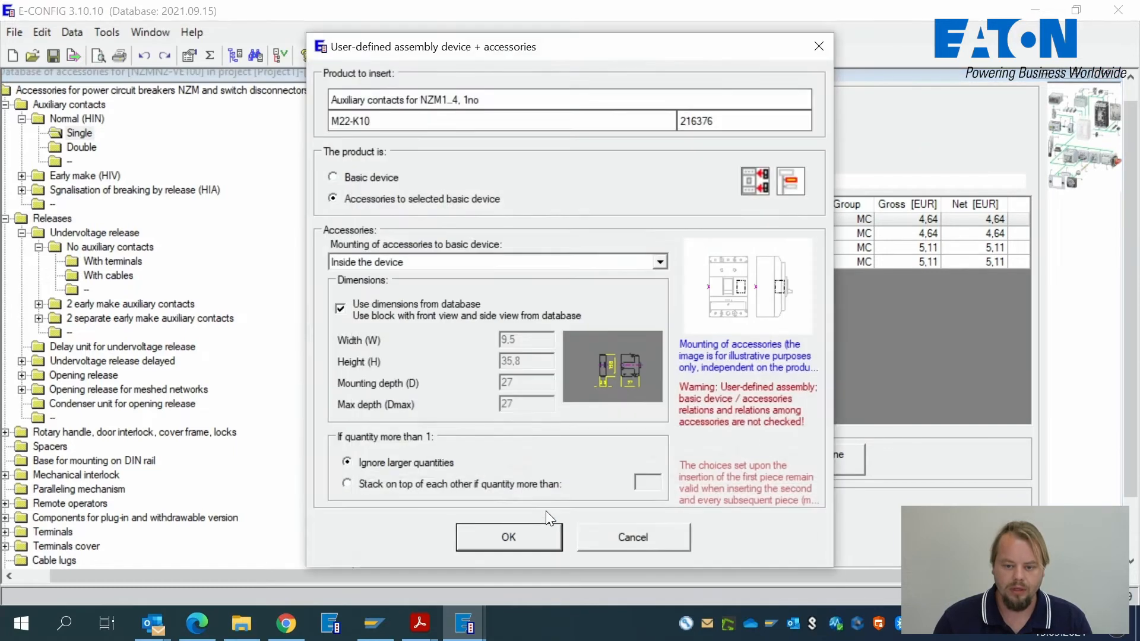
left_click(509, 538)
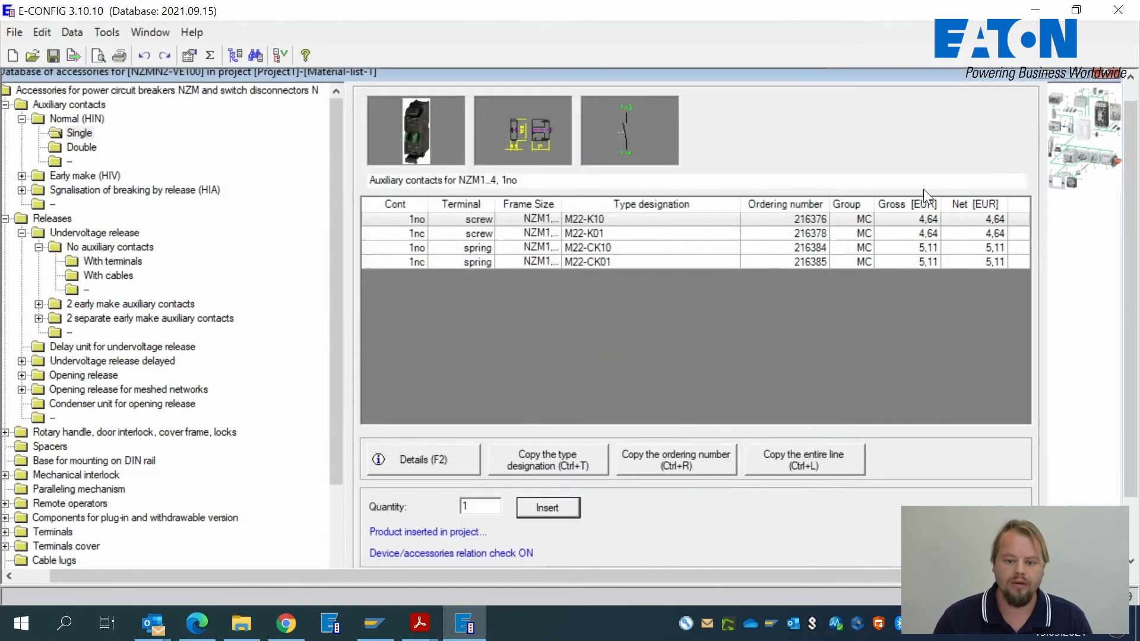
left_click(388, 534)
left_click(373, 534)
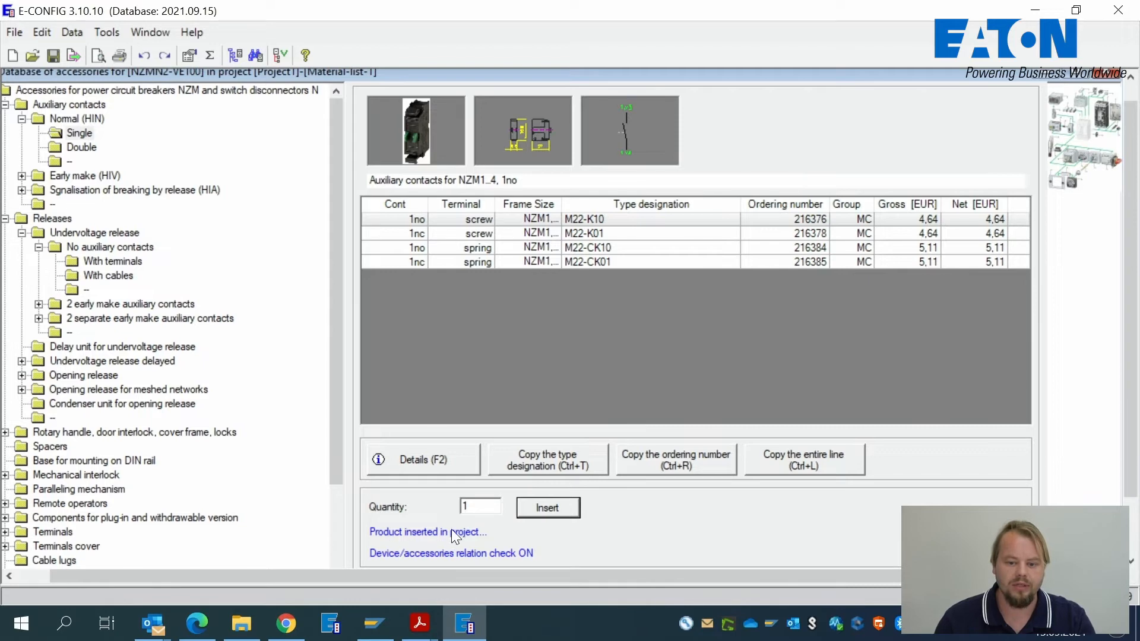
left_click(1049, 76)
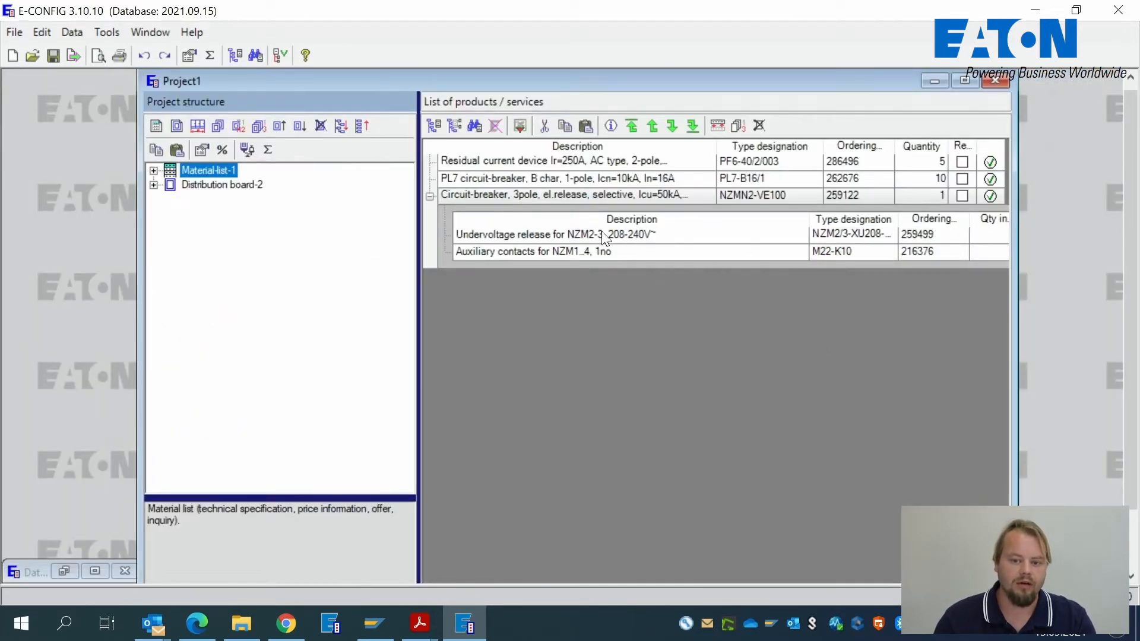
left_click(555, 252)
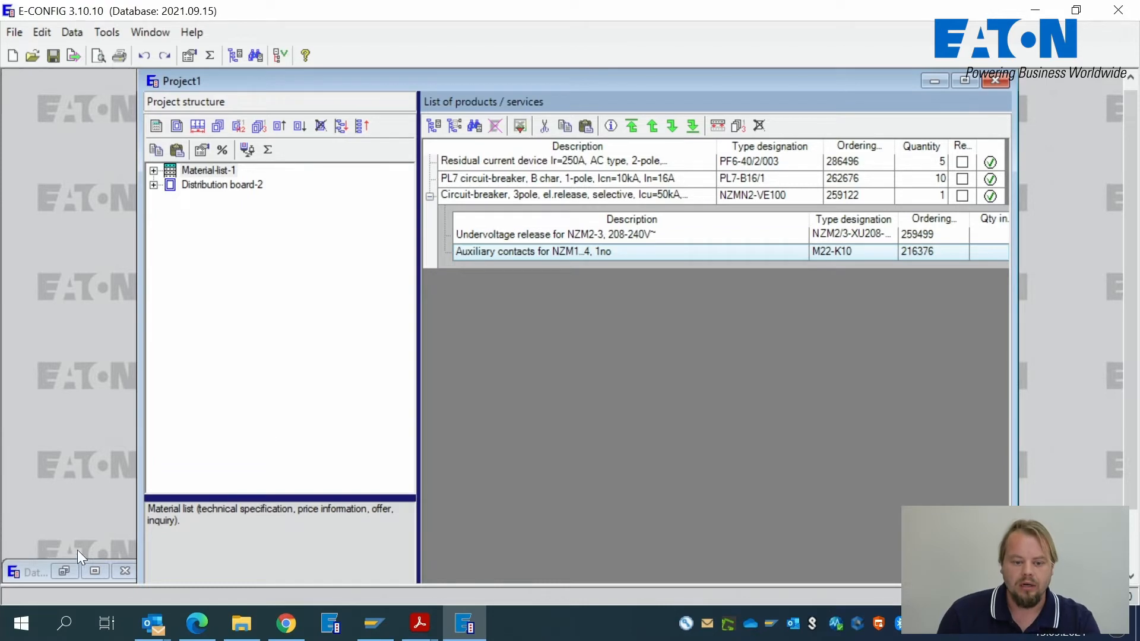
- Return to the accessories database, collapse the releases and select the 208-240 V~ remote operator NZM2-XR208-240AC
left_click(71, 573)
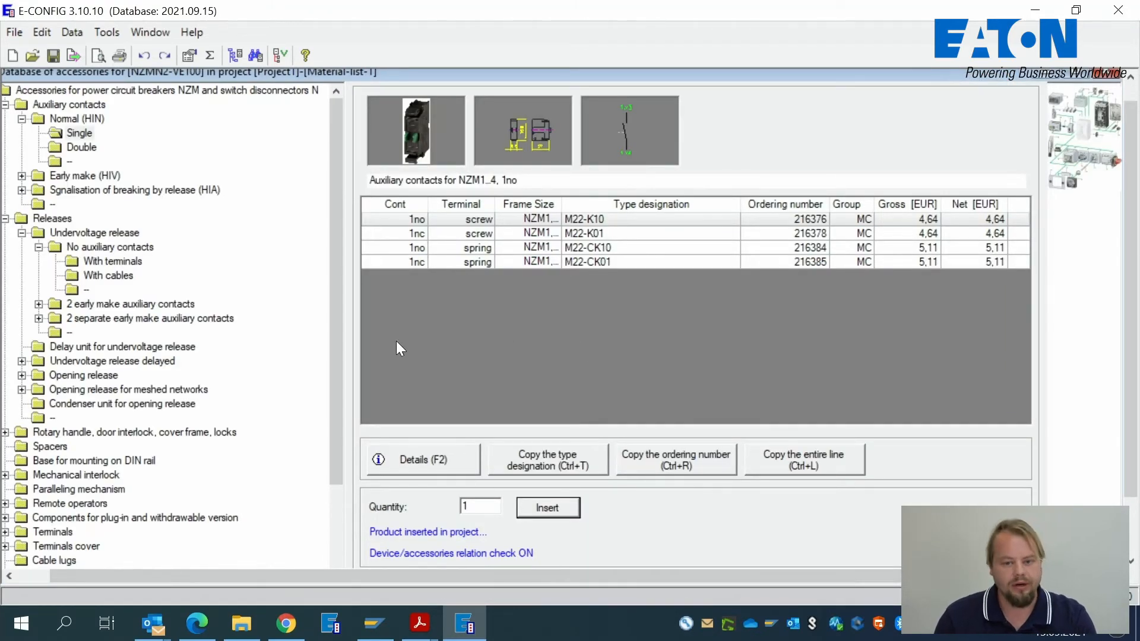
left_click_drag(336, 362, 348, 454)
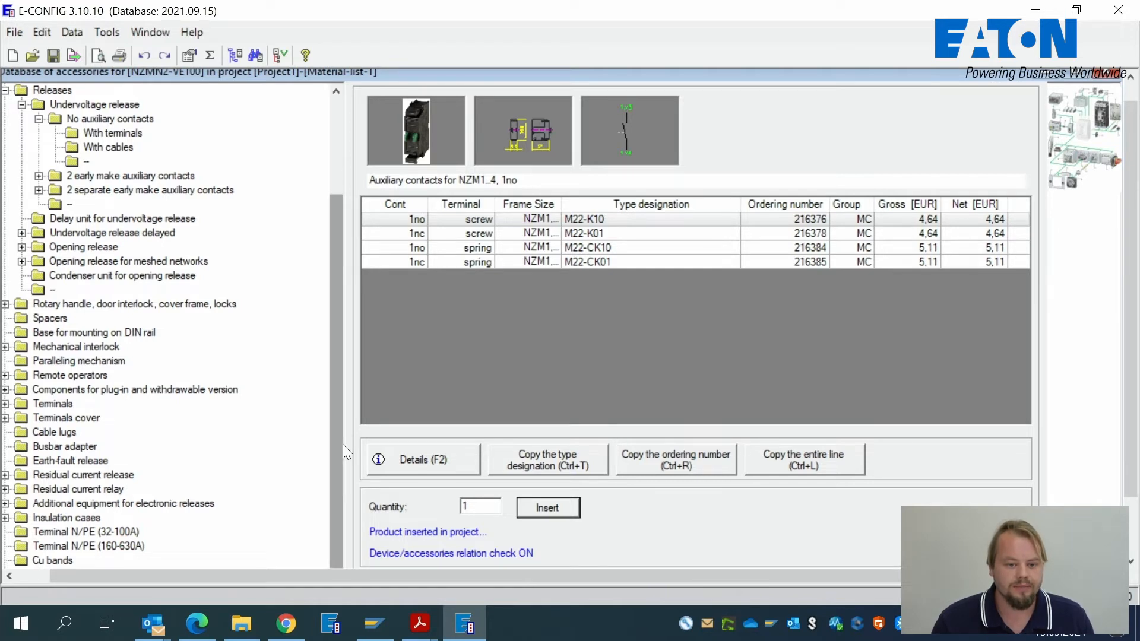
left_click_drag(343, 444, 343, 346)
left_click(6, 218)
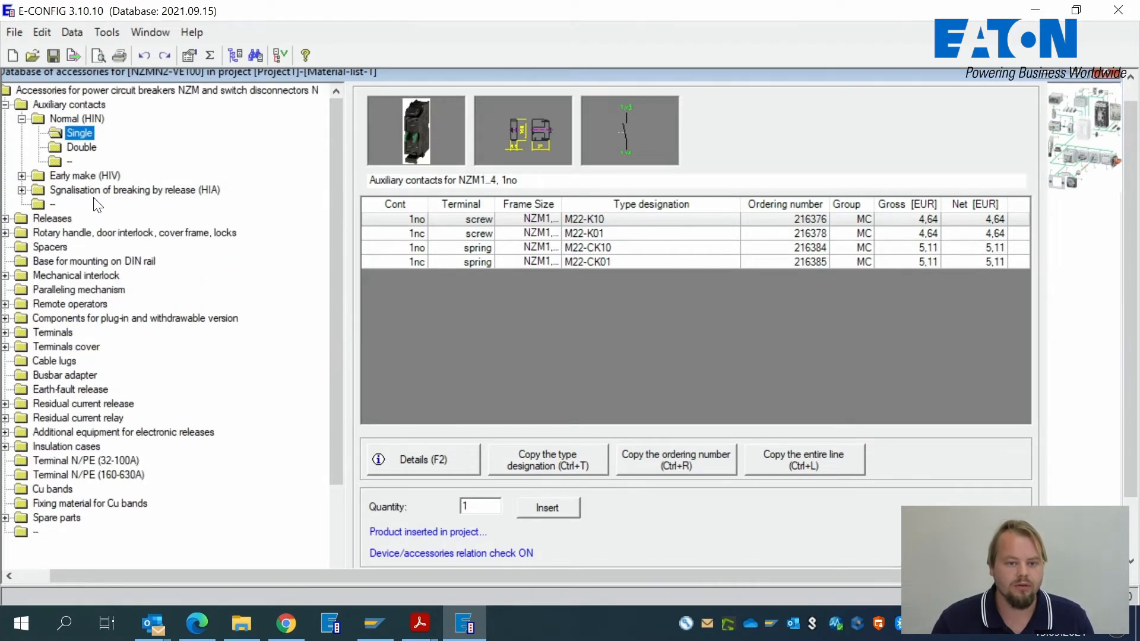
left_click_drag(224, 69, 298, 79)
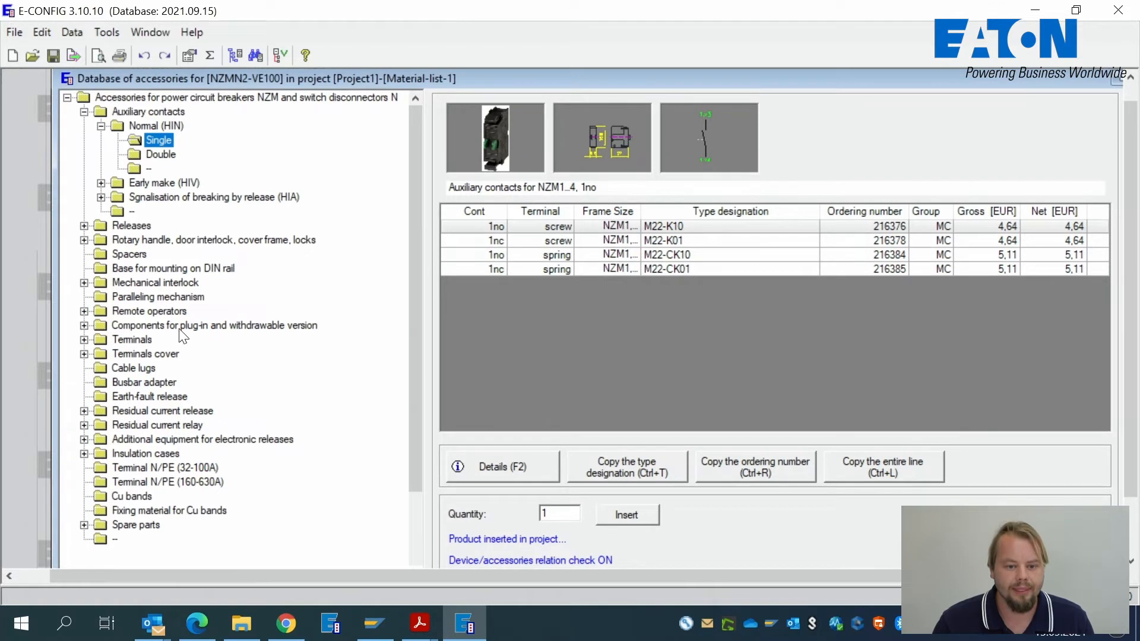
left_click(84, 312)
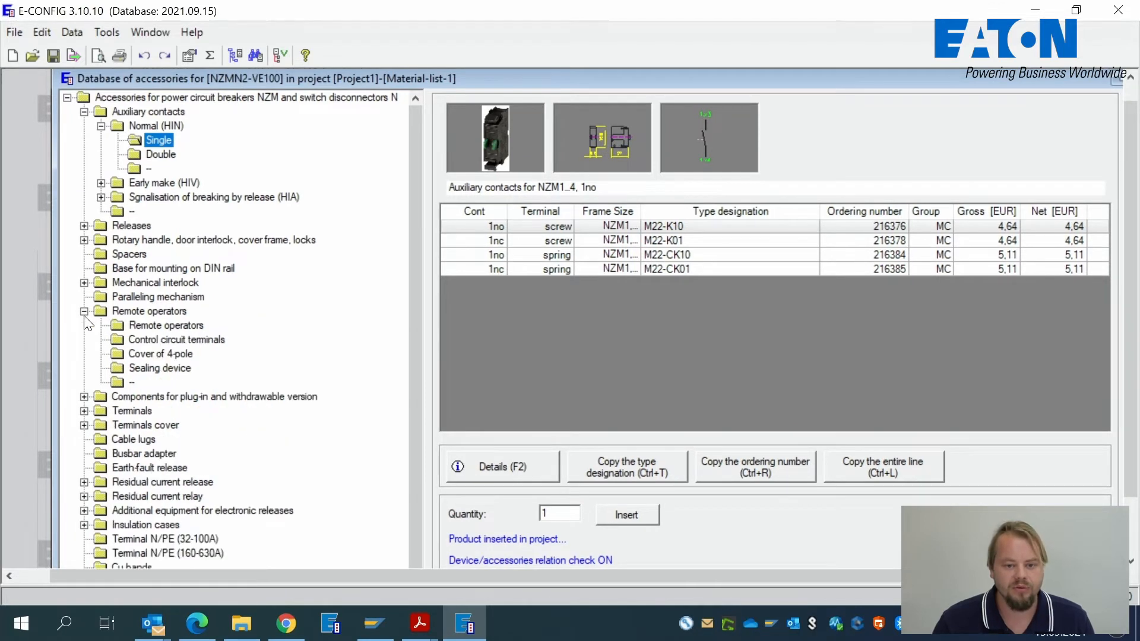
left_click(157, 326)
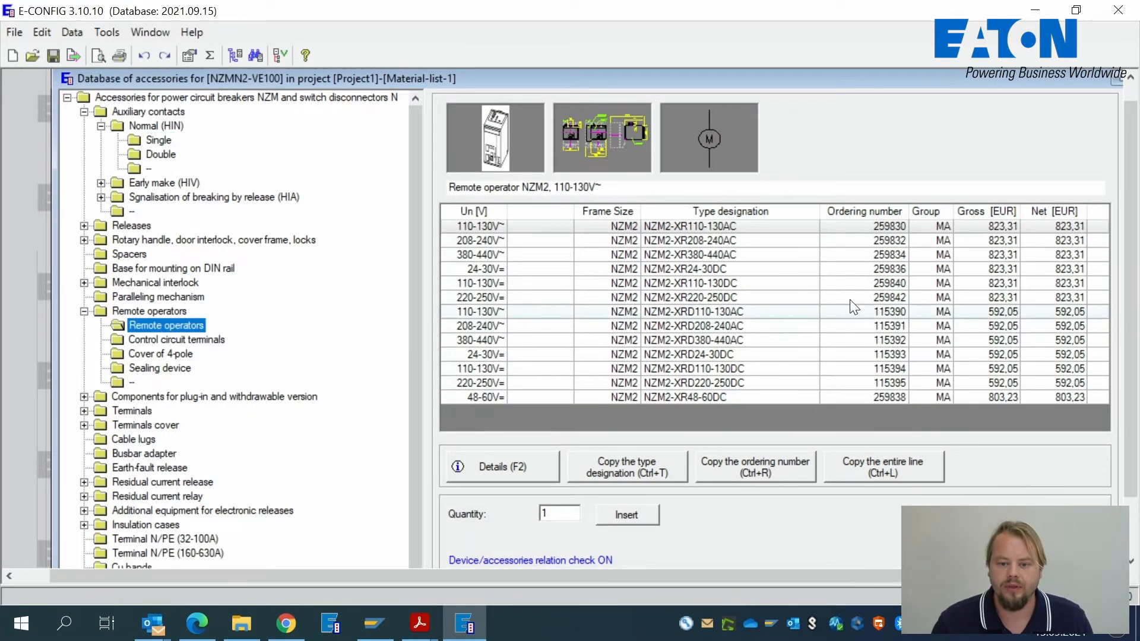
left_click(624, 242)
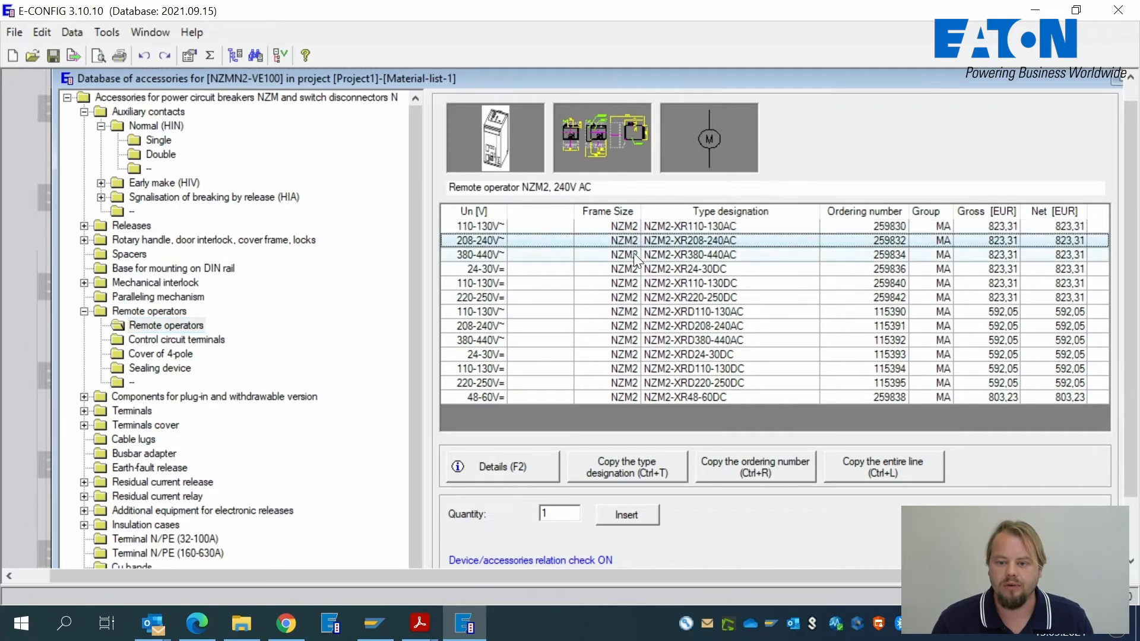
- Try to insert one NZM2-XR208-240AC remote operator and read the full collision warning
left_click(632, 518)
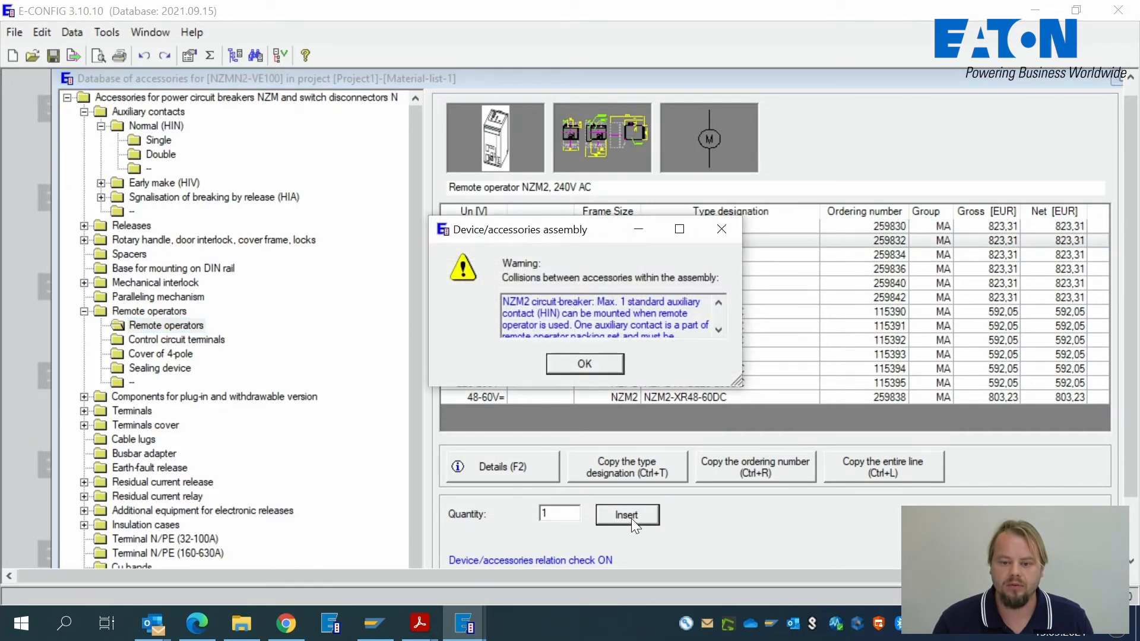
left_click_drag(730, 386, 881, 482)
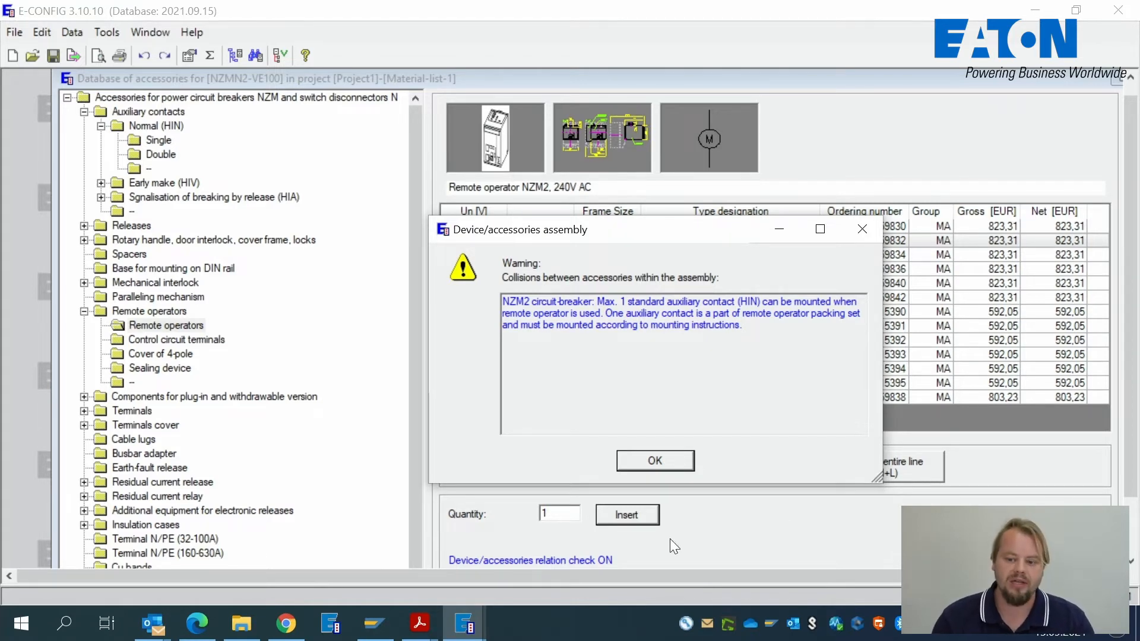
left_click(641, 457)
- Set the quantity of the M22-K10 auxiliary contacts in the circuit-breaker assembly to 1 in the project's product list
left_click_drag(979, 73, 712, 148)
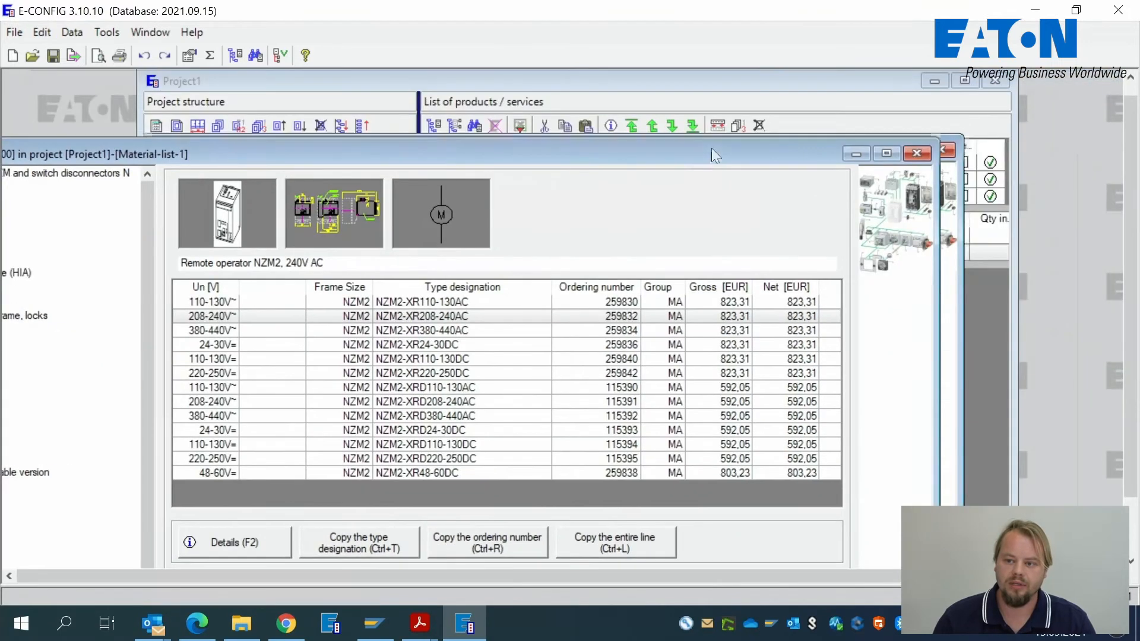
left_click(859, 156)
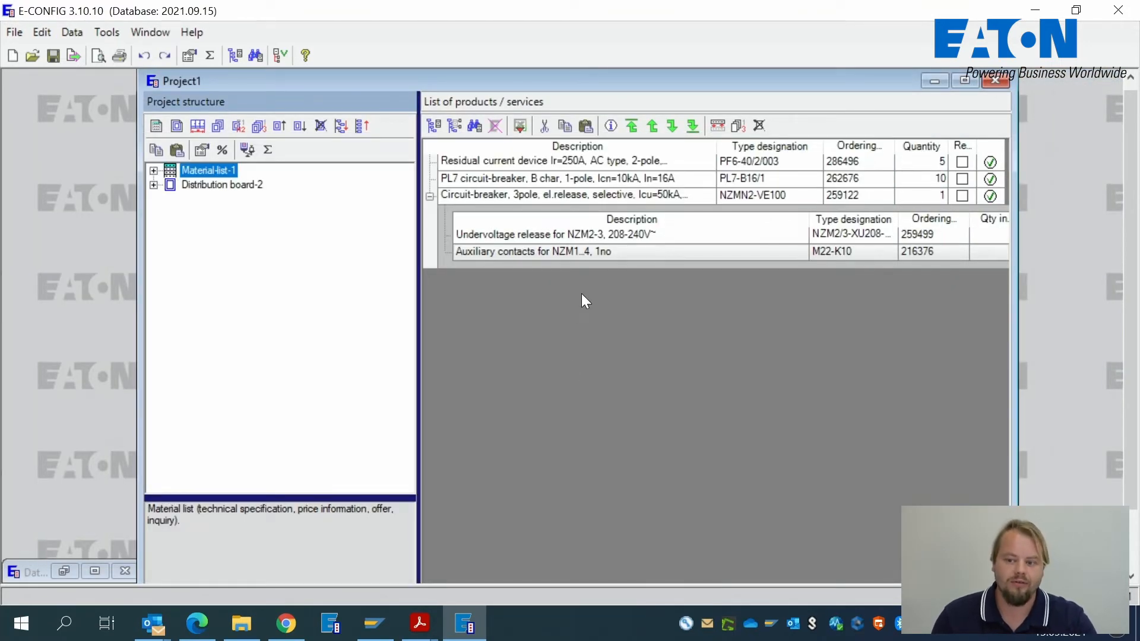
left_click(567, 251)
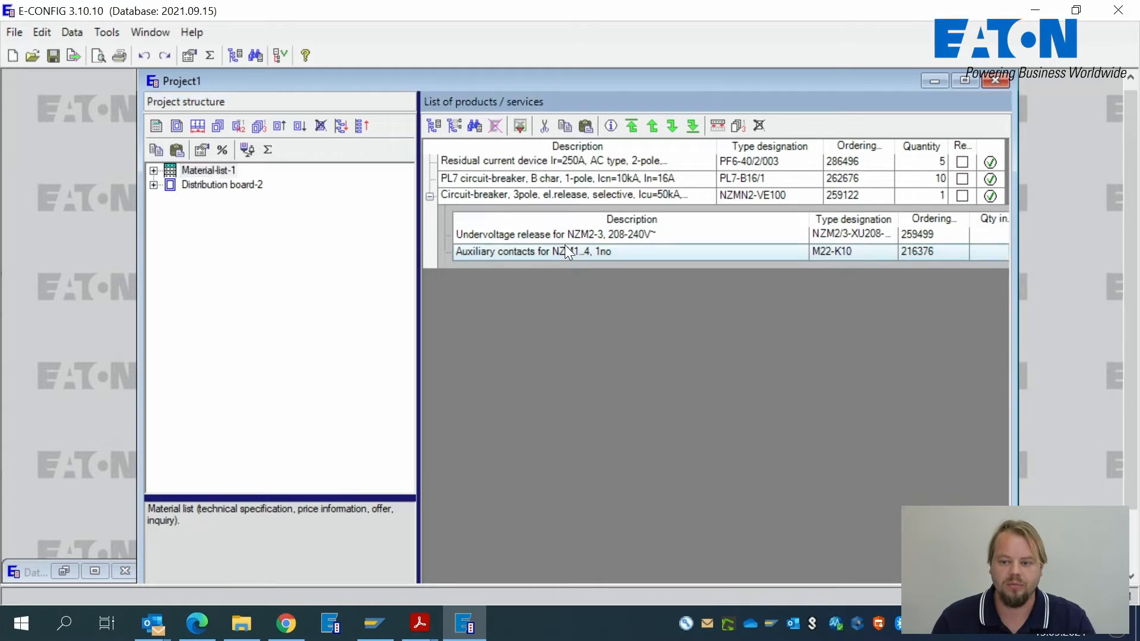
left_click(965, 81)
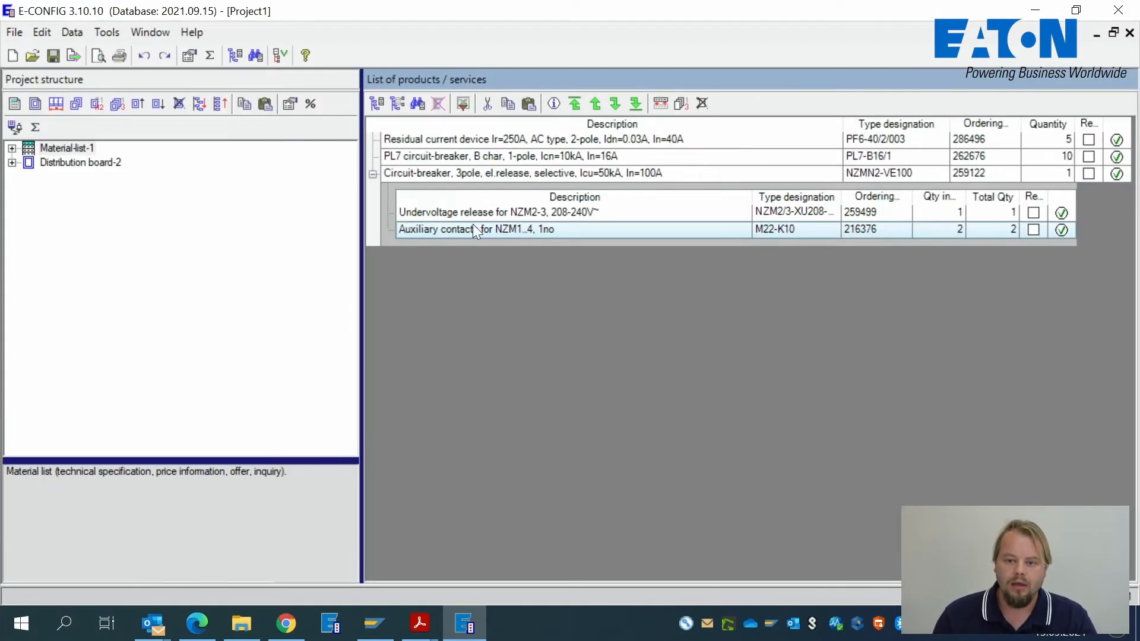
left_click(681, 102)
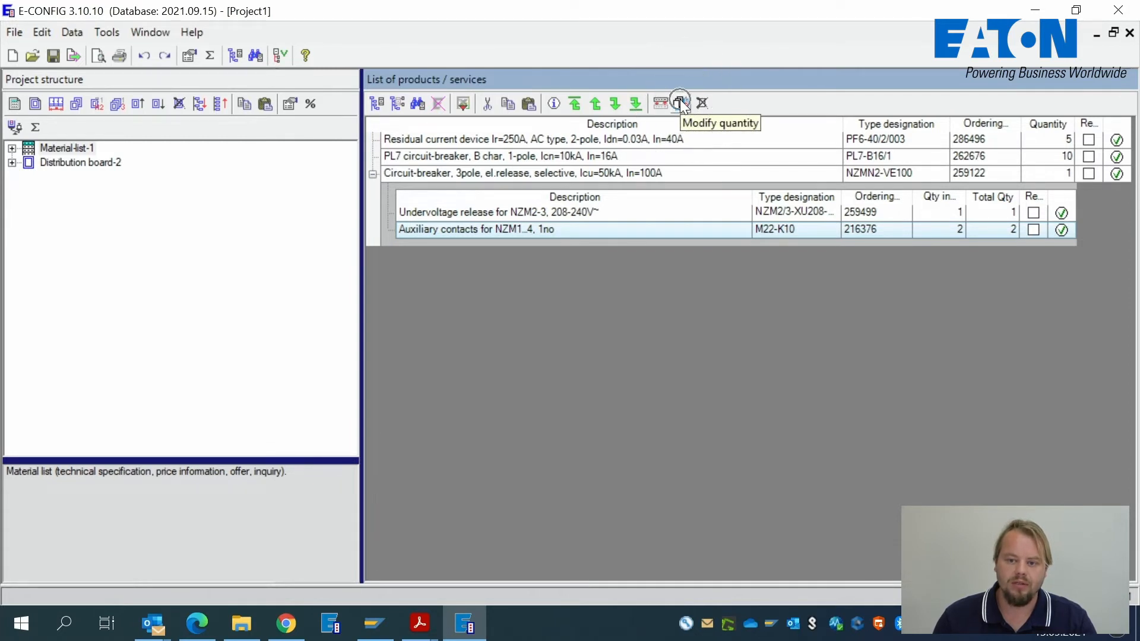
left_click(681, 101)
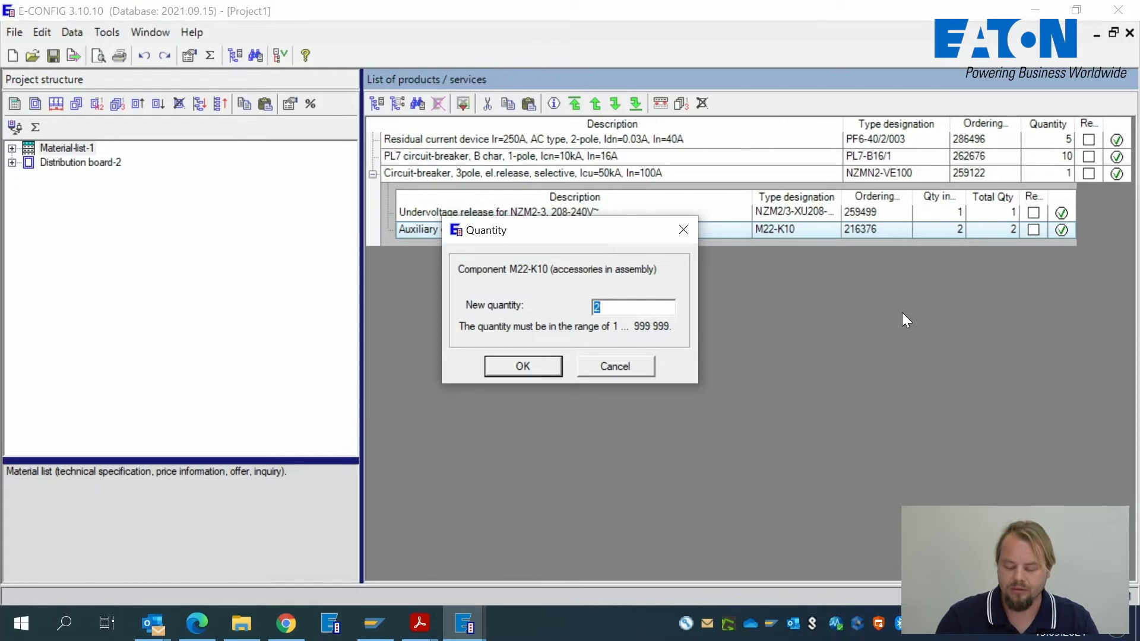
type("1")
left_click(514, 368)
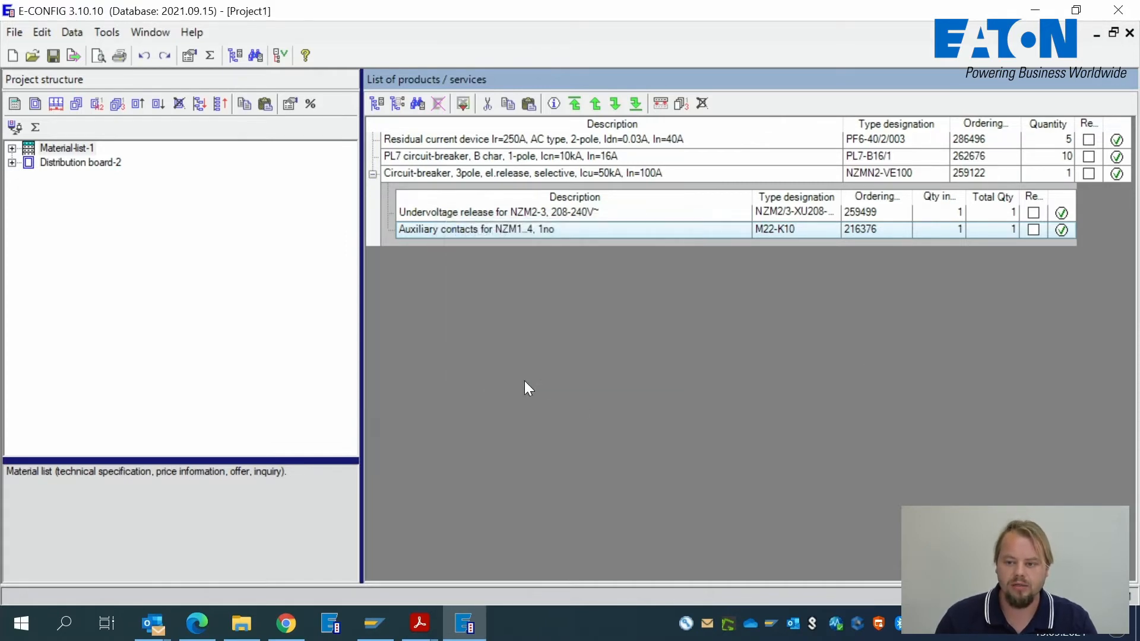
- Insert one NZM2-XR208-240AC remote operator as an accessory to the circuit-breaker, mounted in front of the device
left_click(398, 103)
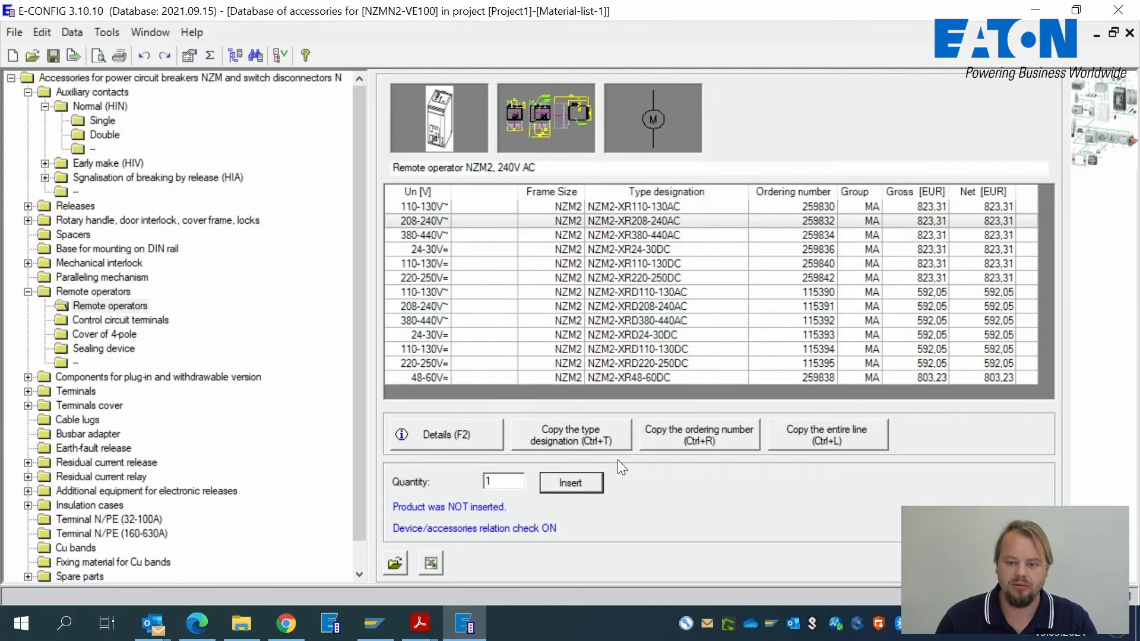
left_click(569, 484)
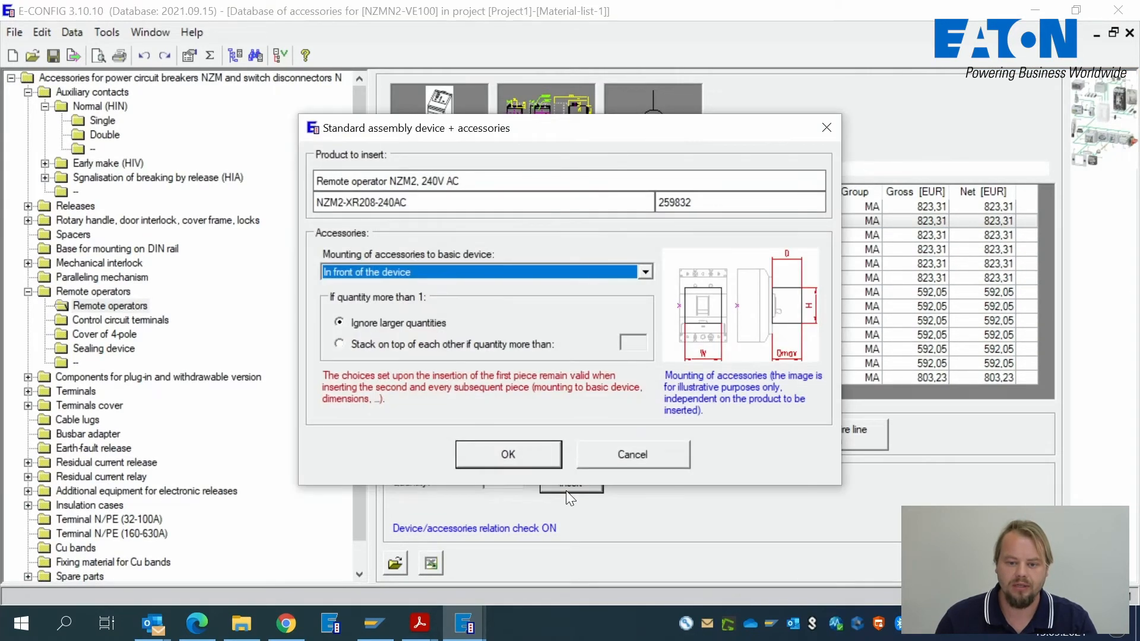
left_click(521, 457)
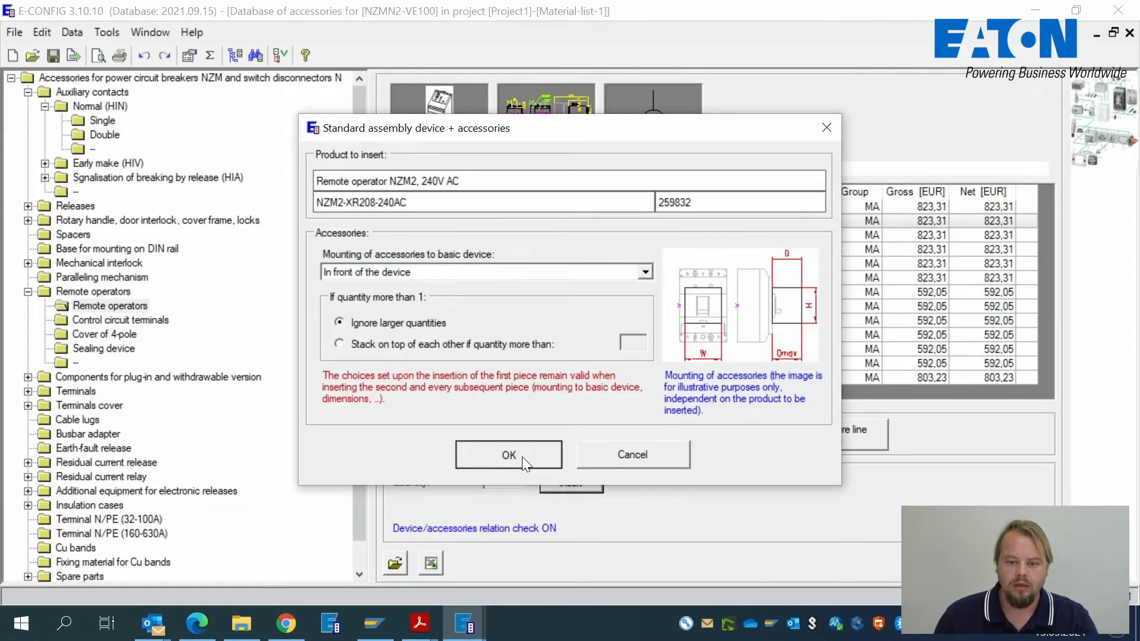
- Return to the project, open the product database for Material-list-1 and collapse the installation devices category
left_click(1097, 32)
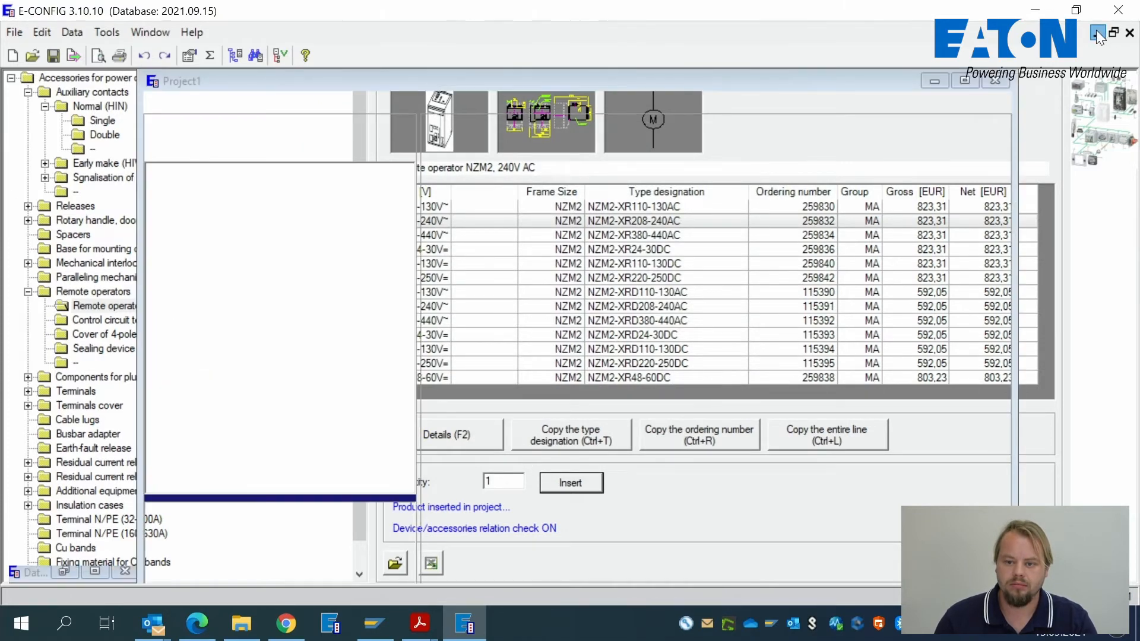
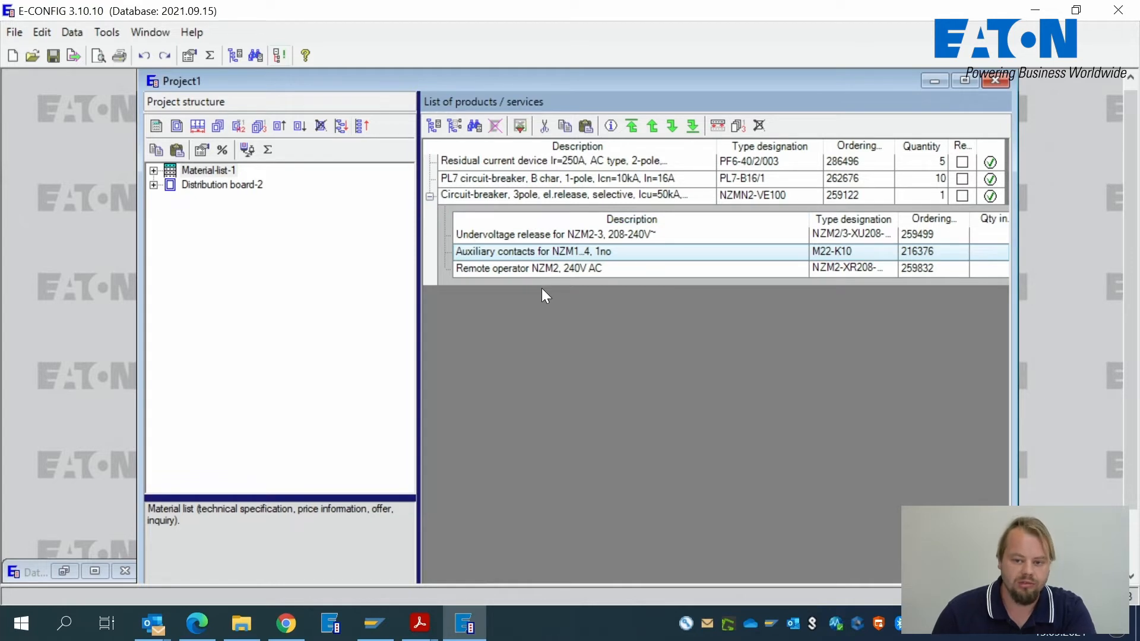
left_click(436, 125)
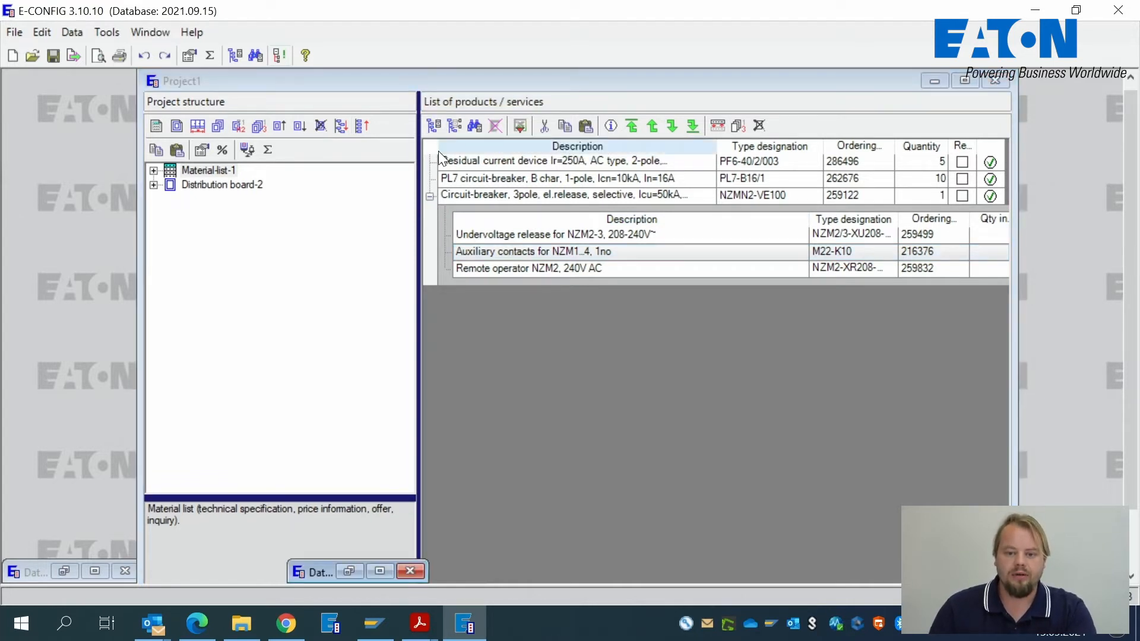
left_click(349, 571)
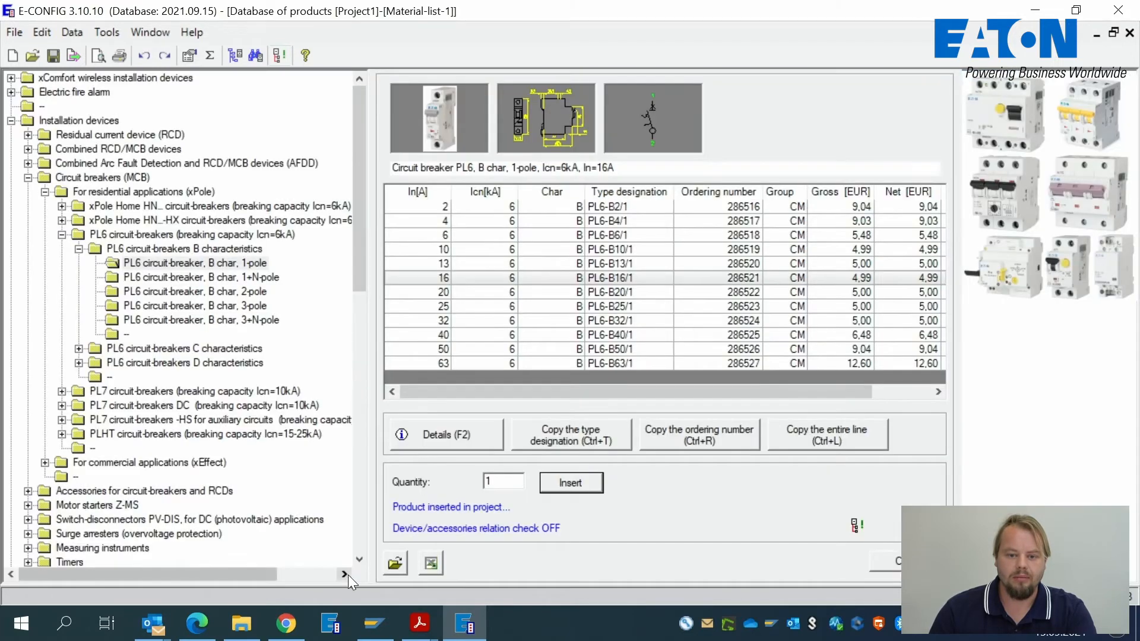
left_click(28, 177)
left_click(12, 120)
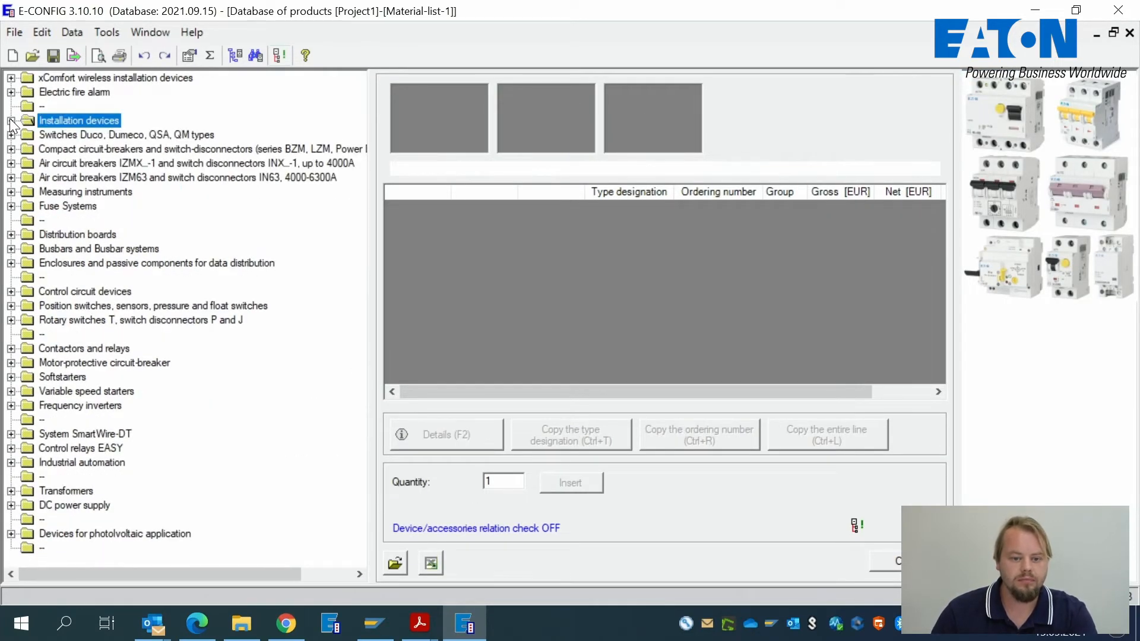
- List the RMQ-Titan illuminated, flat, spring-return pushbutton actuators with titanium front ring among the control circuit devices
left_click(11, 291)
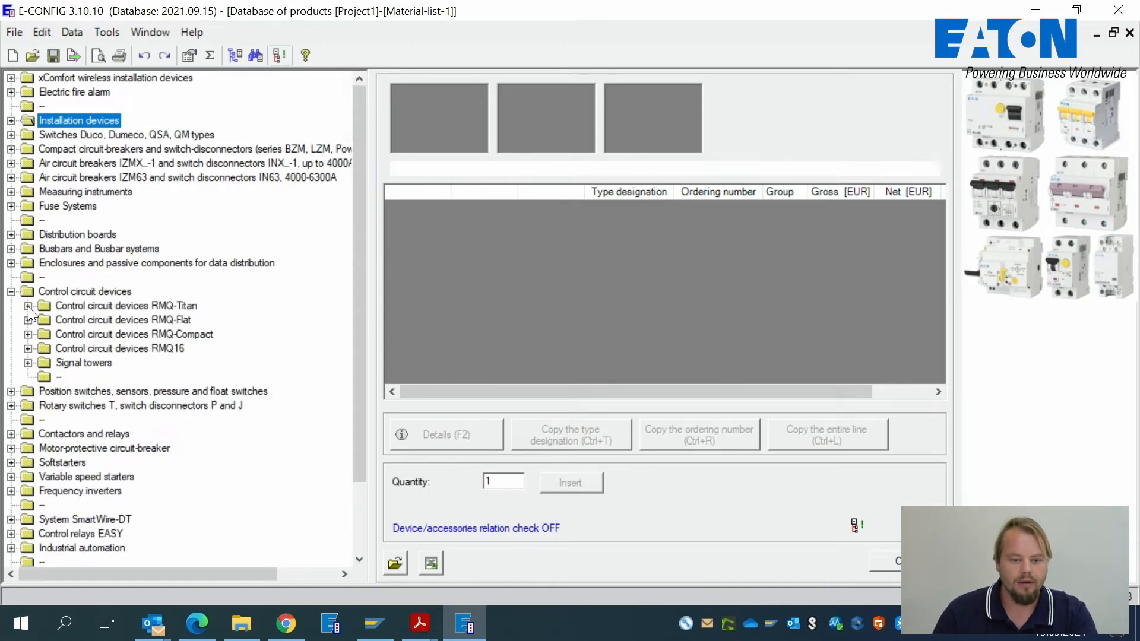
left_click(28, 305)
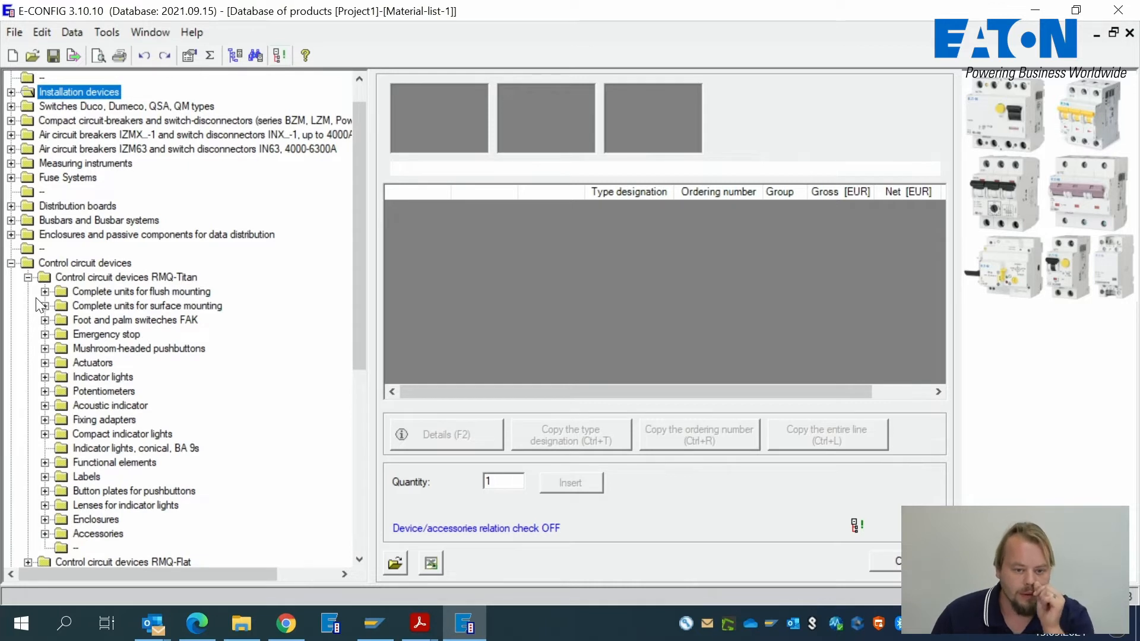
left_click(44, 363)
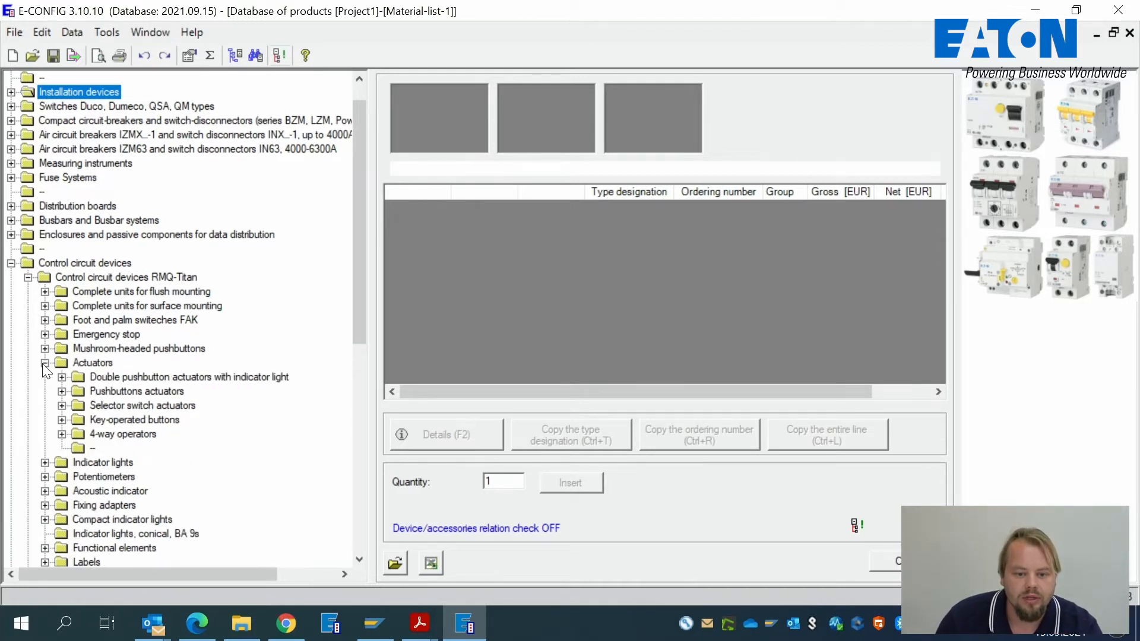
left_click(62, 391)
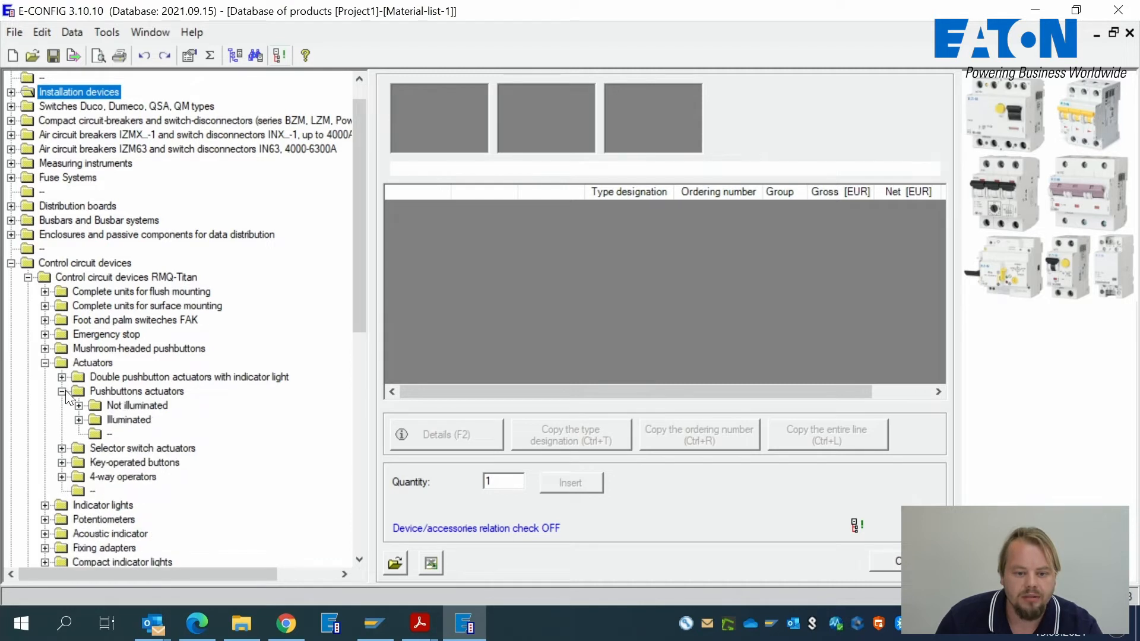
left_click(79, 420)
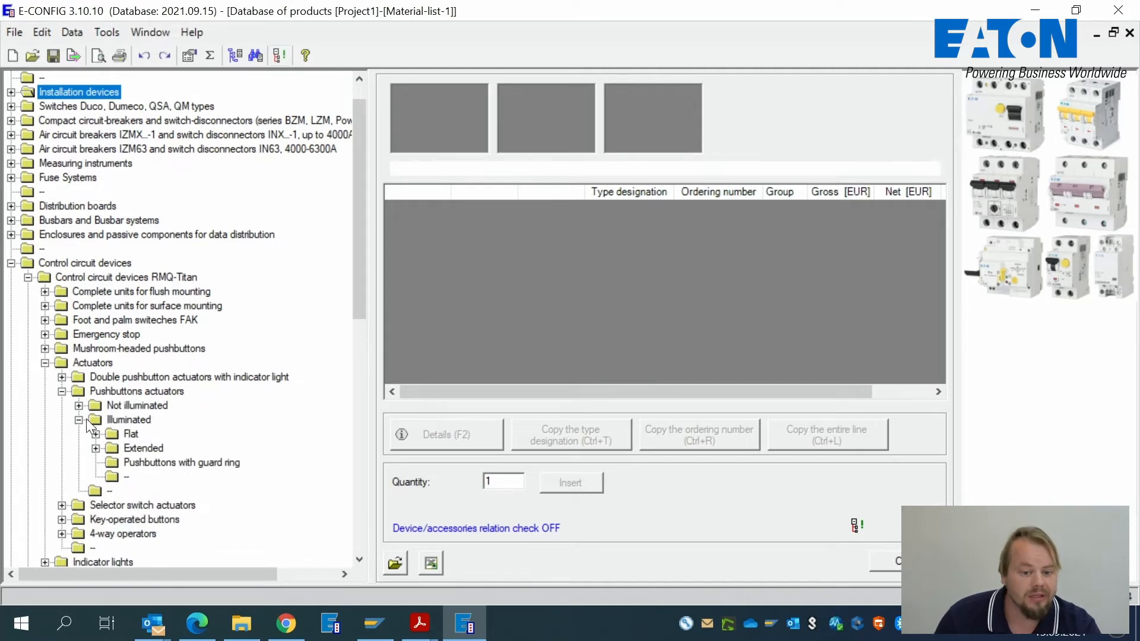
left_click(95, 434)
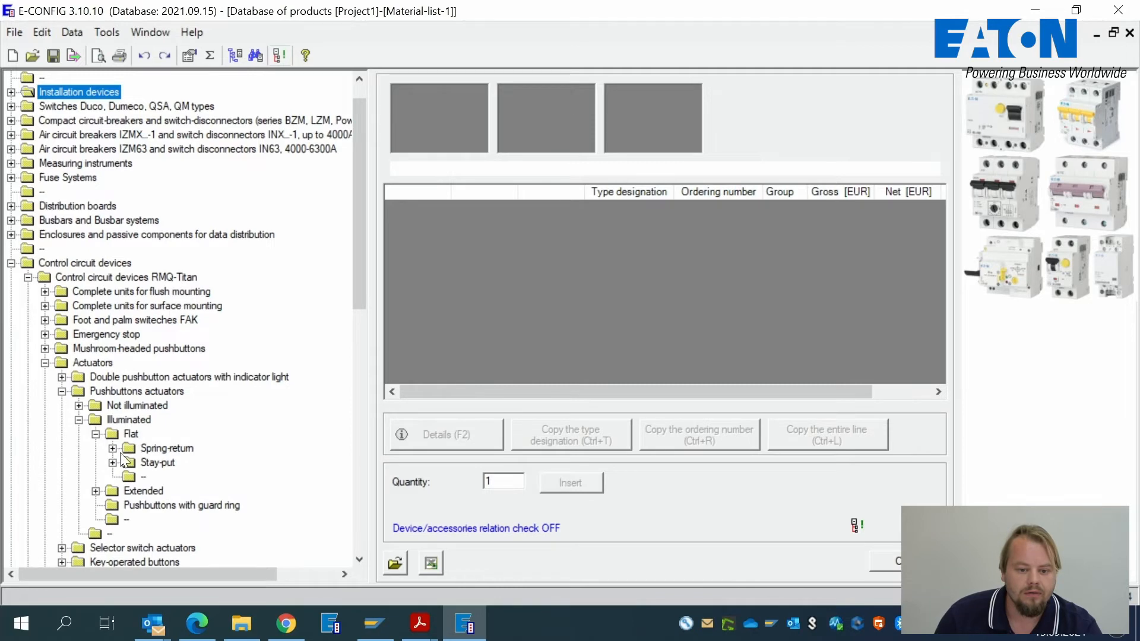
left_click(112, 449)
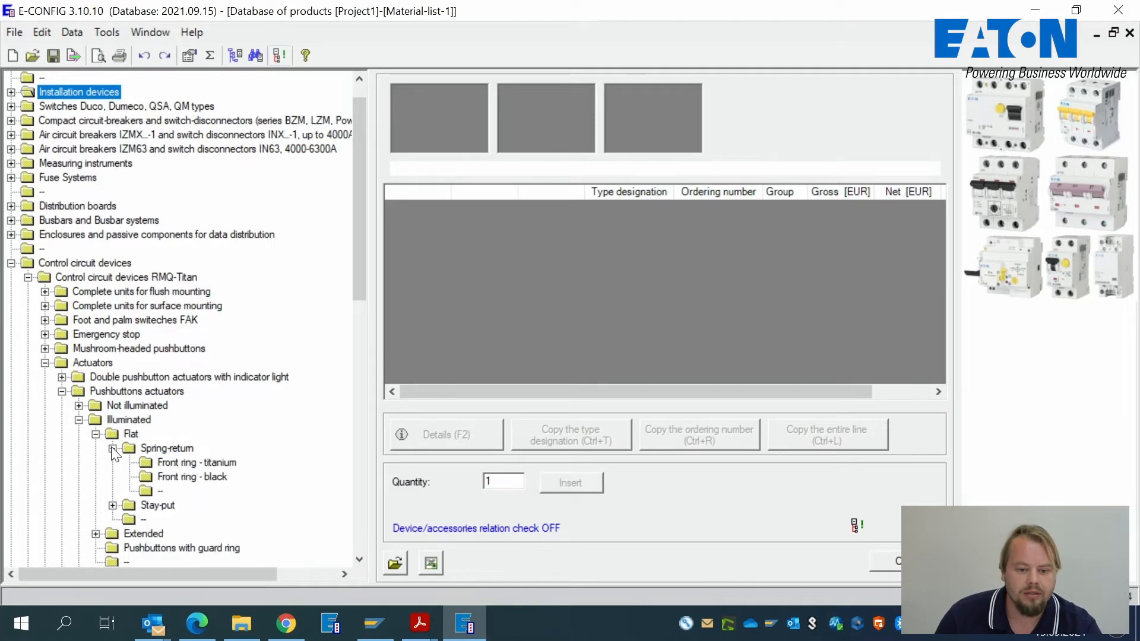
left_click(188, 462)
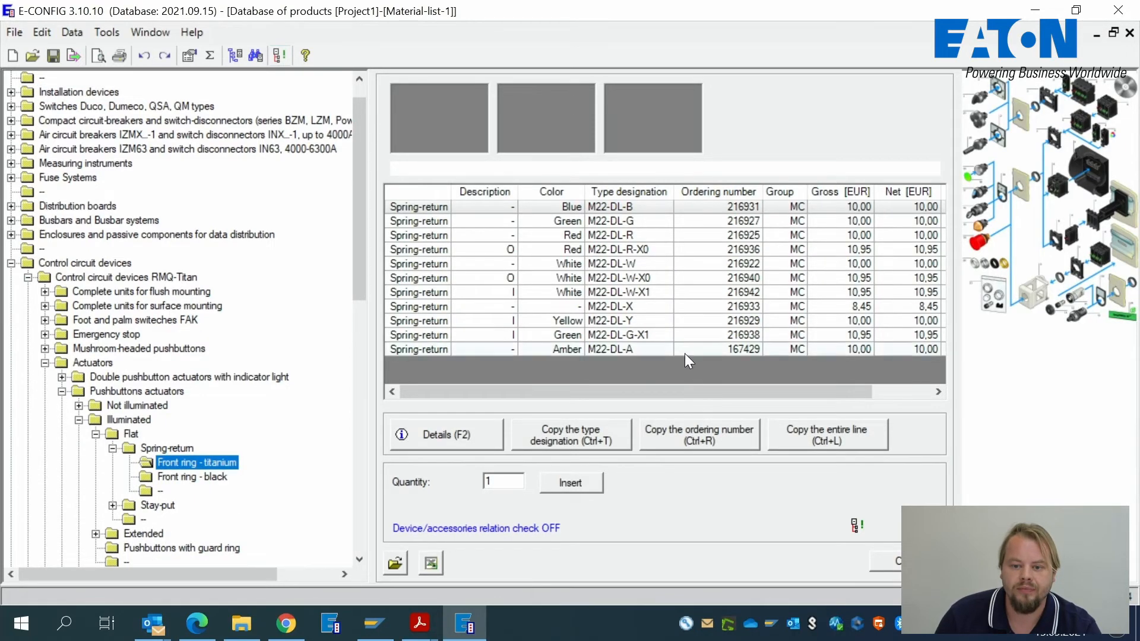
- Insert one red M22-DL-R pushbutton actuator into the material list as a basic device
left_click(635, 236)
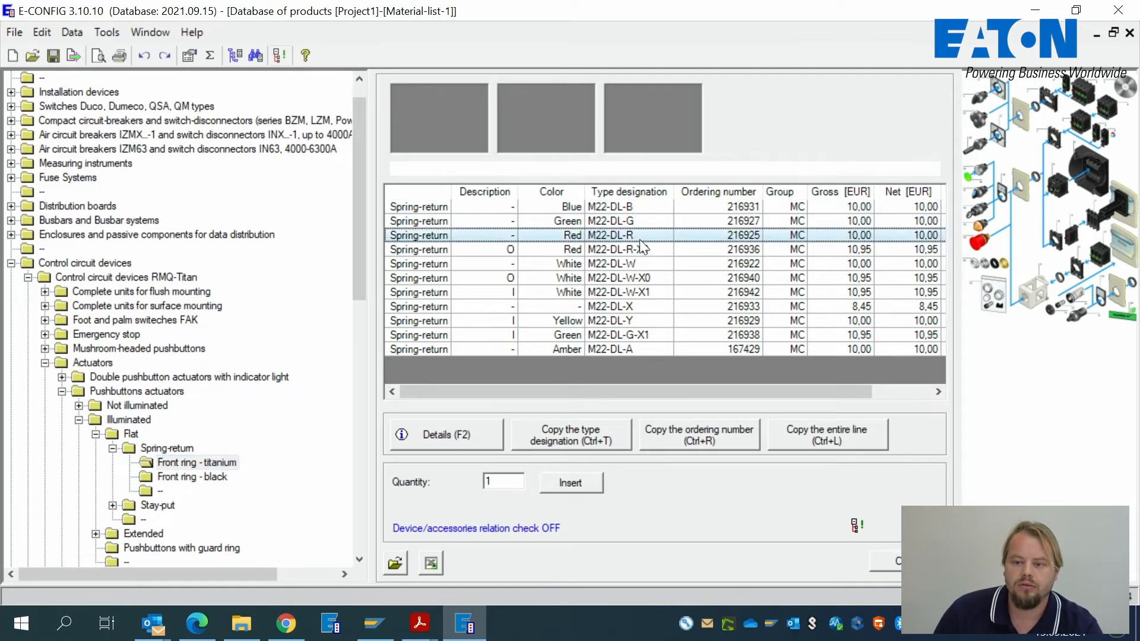
left_click(568, 483)
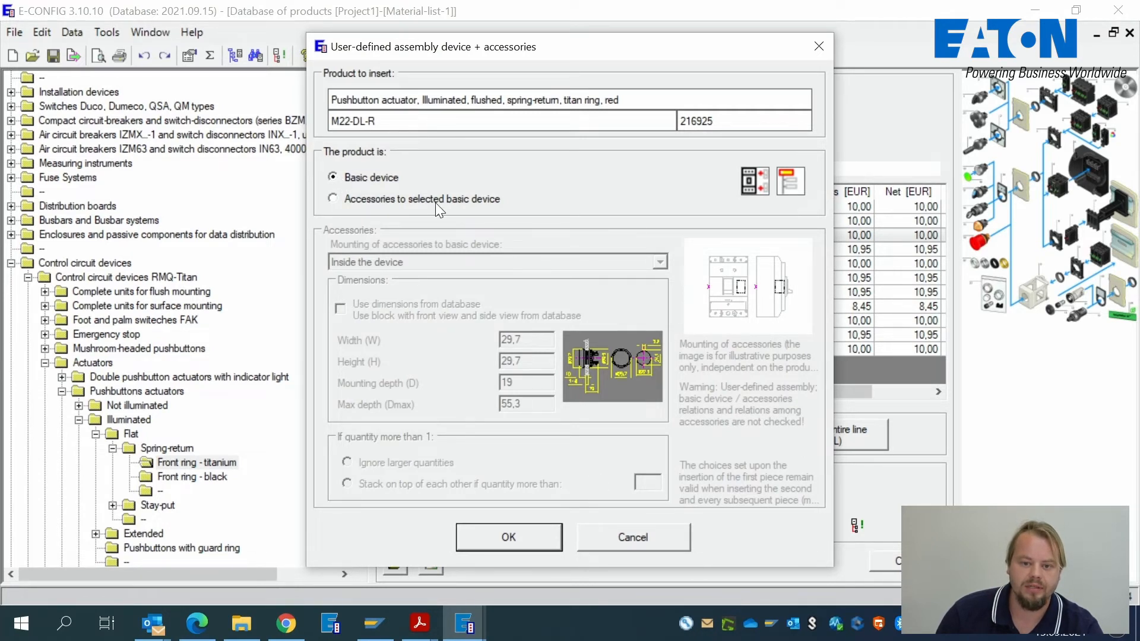
left_click(494, 541)
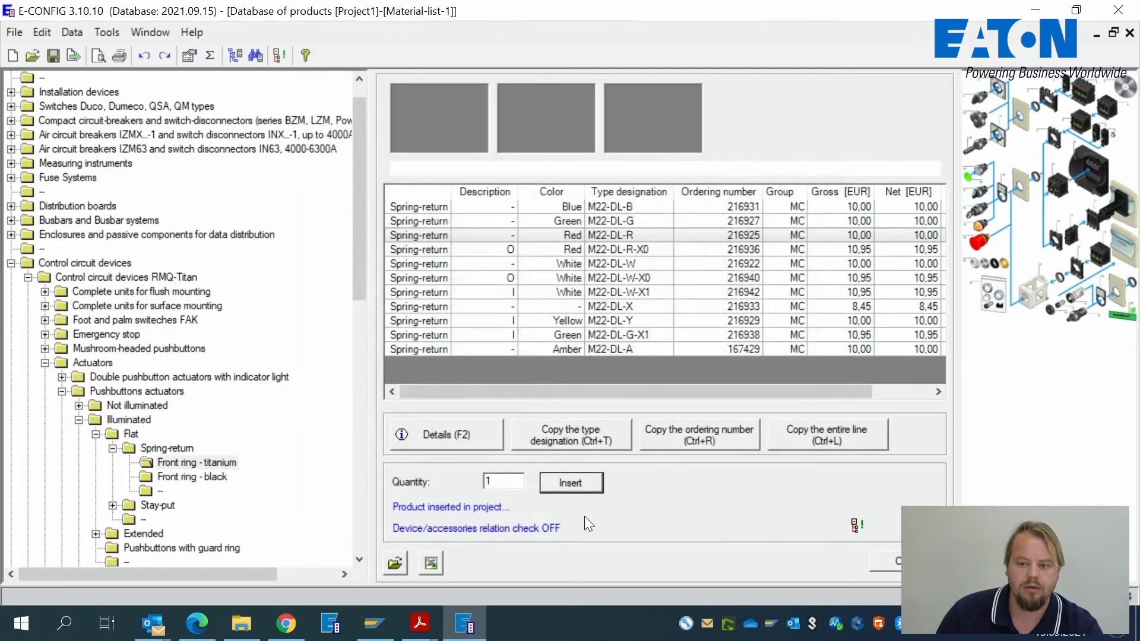
- Check the pushbutton actuator's entry in the project's product list and return to the product database
left_click(1095, 36)
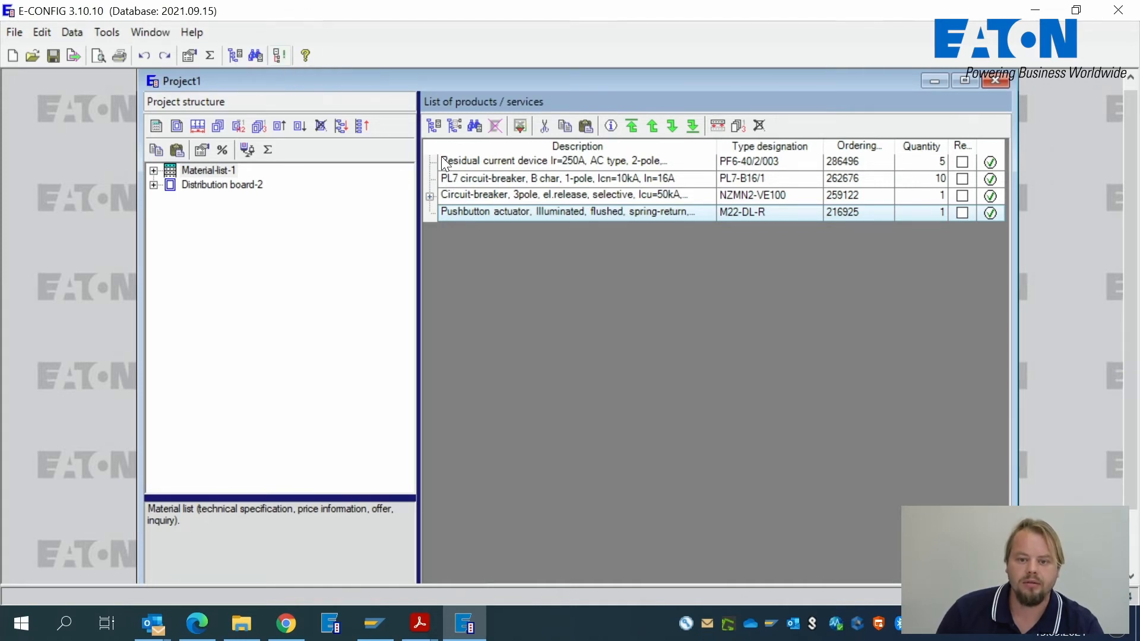
left_click(433, 126)
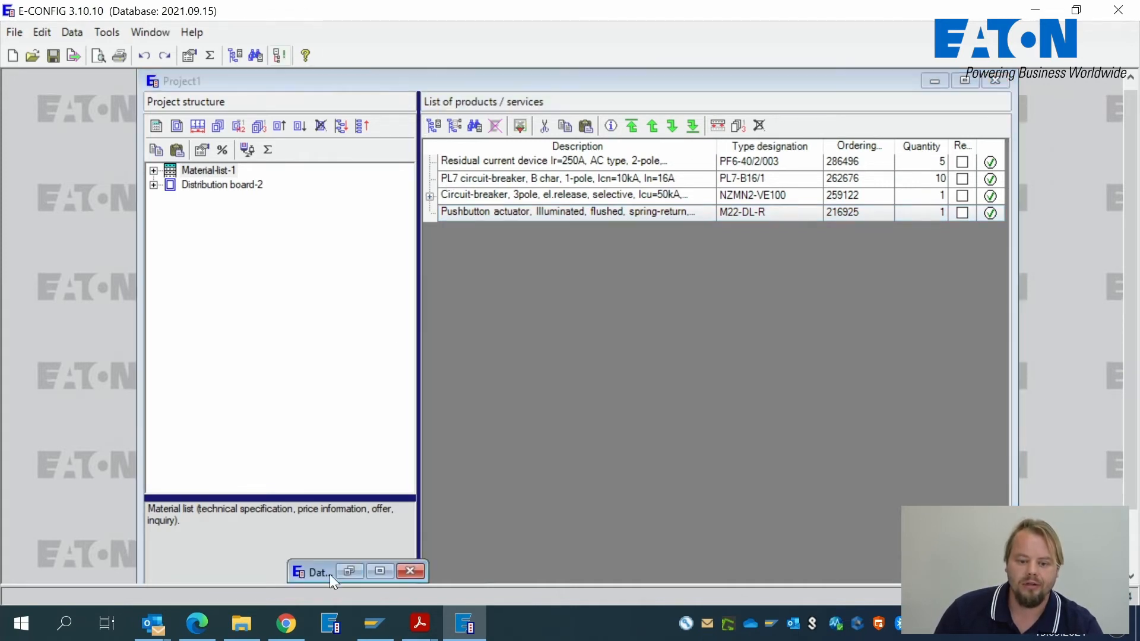
left_click(348, 572)
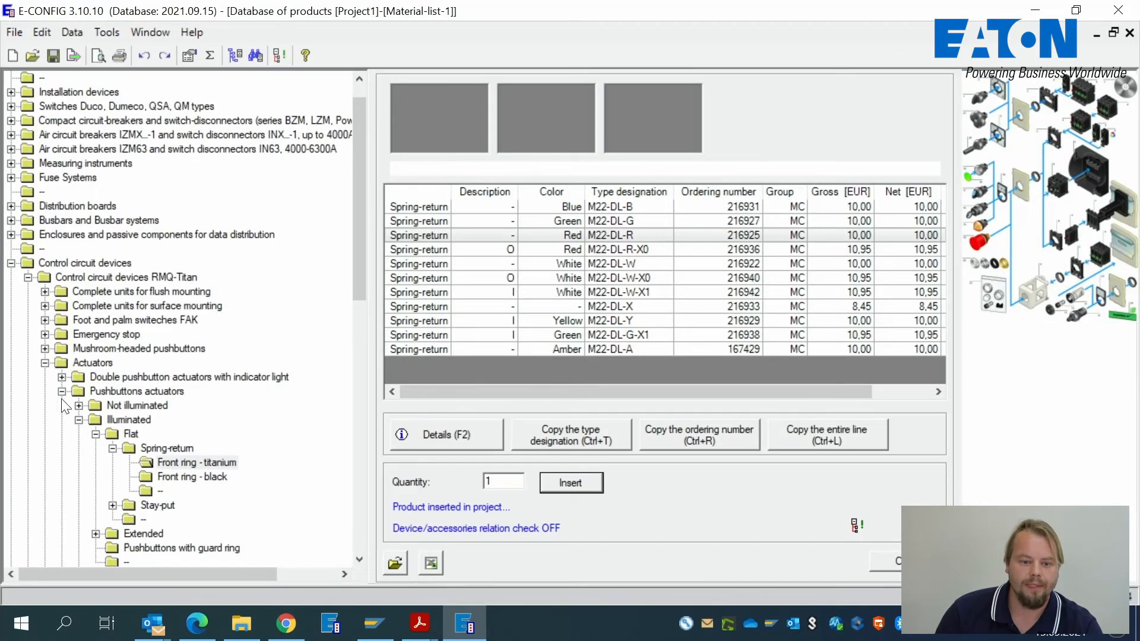
- Collapse the pushbutton actuators and select the M22-A among the RMQ-Titan fixing adapters for 3 elements
left_click(11, 263)
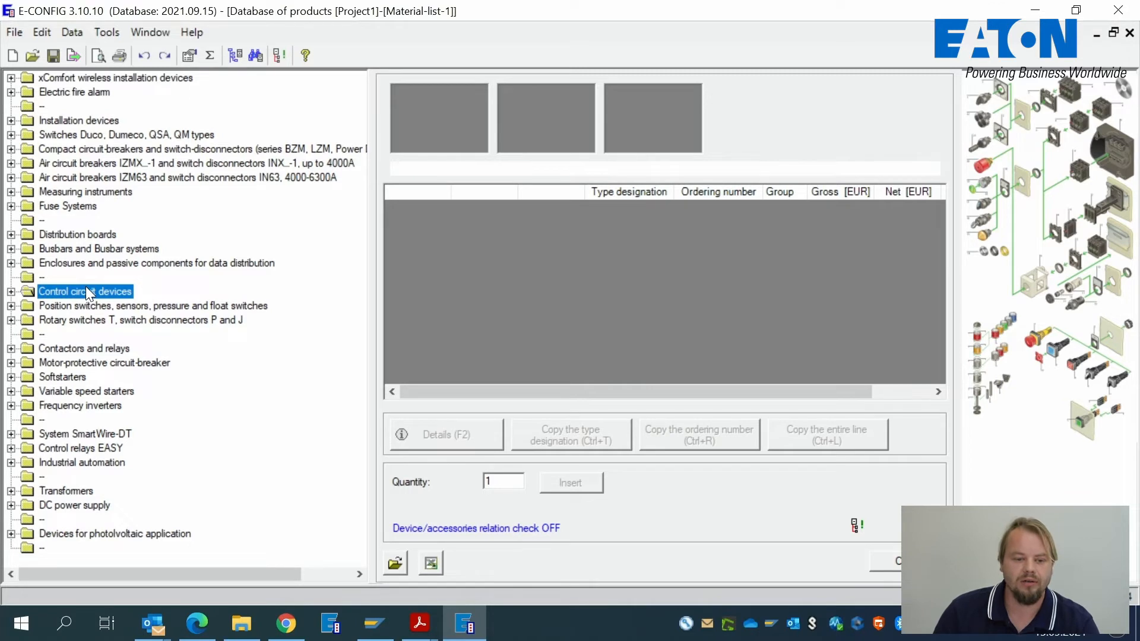
left_click(11, 292)
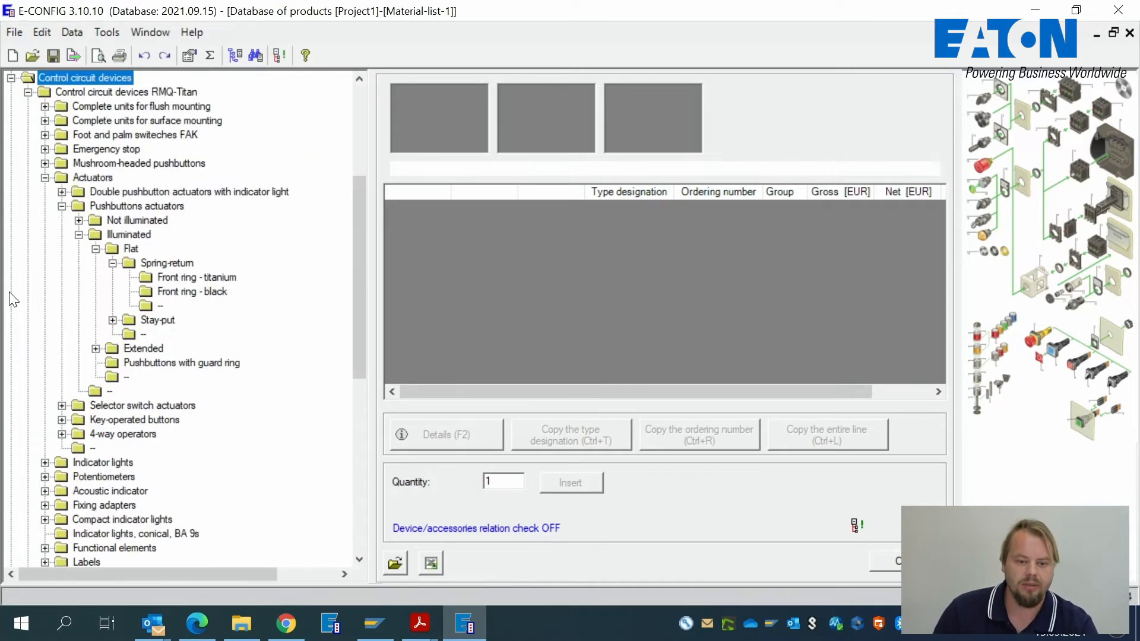
left_click(61, 206)
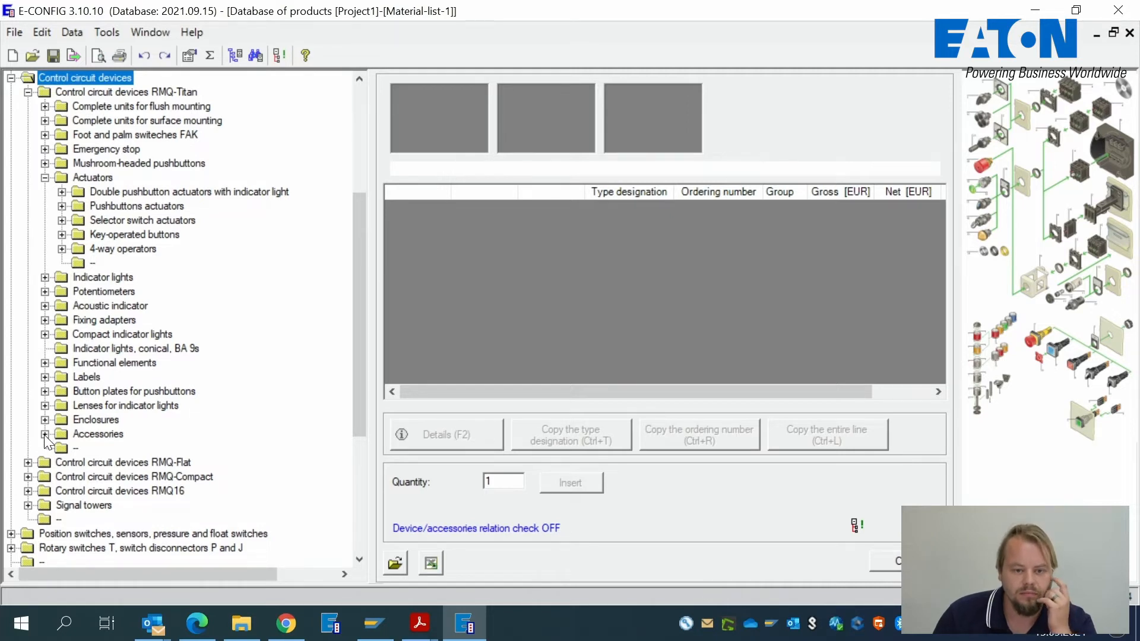
left_click(46, 320)
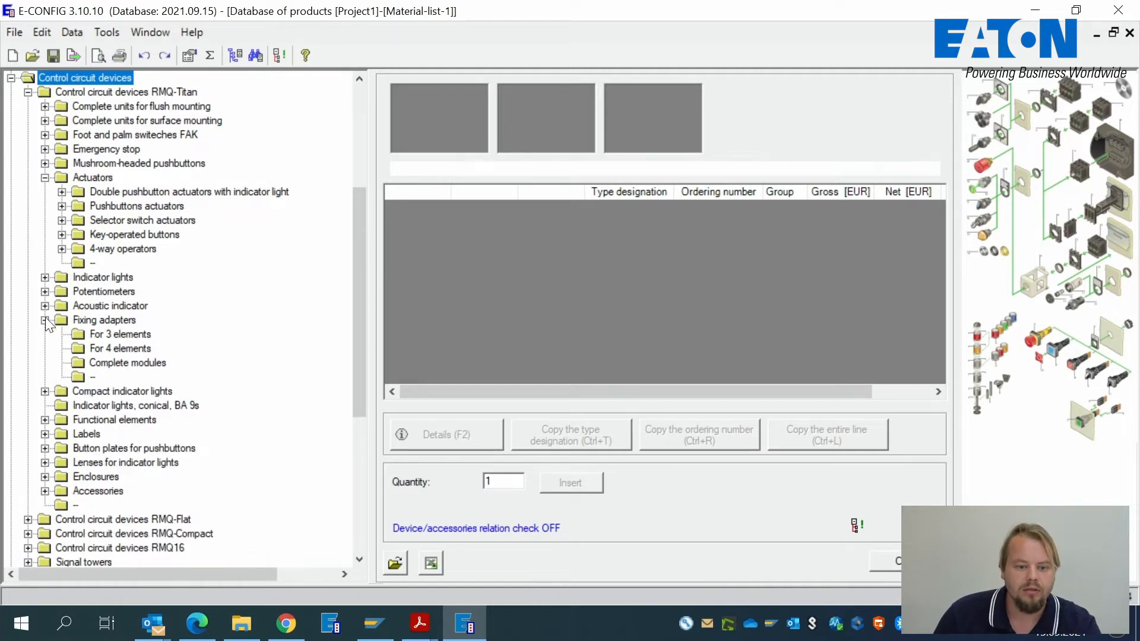
left_click(111, 335)
left_click(601, 208)
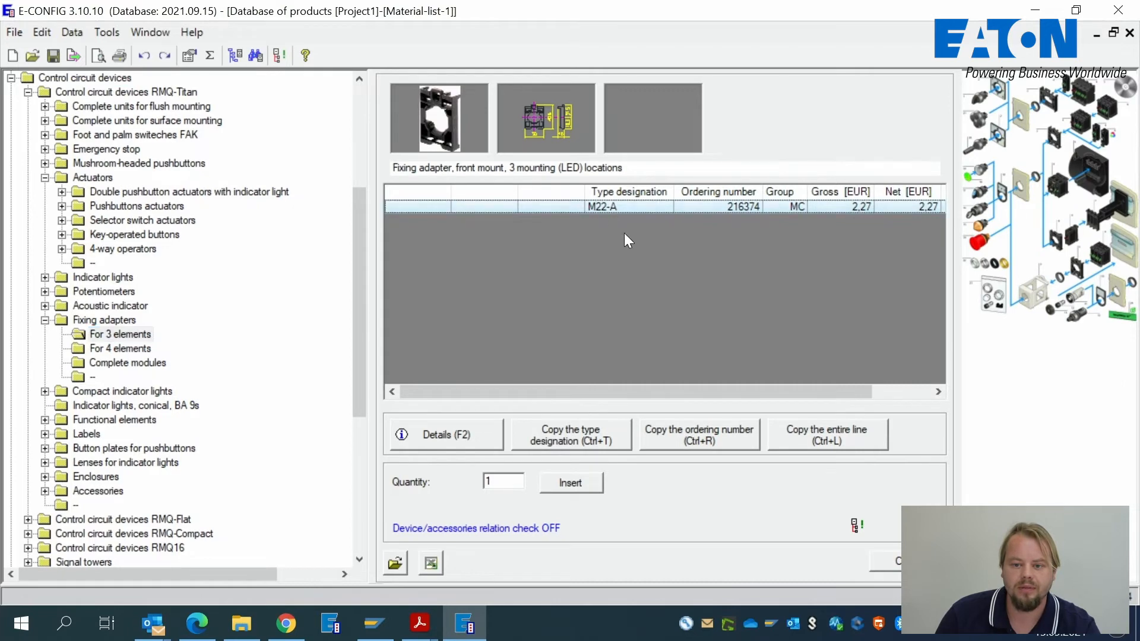
- Insert one M22-A fixing adapter as an accessory to the pushbutton actuator, mounted behind the device with dimensions from the database
left_click(577, 486)
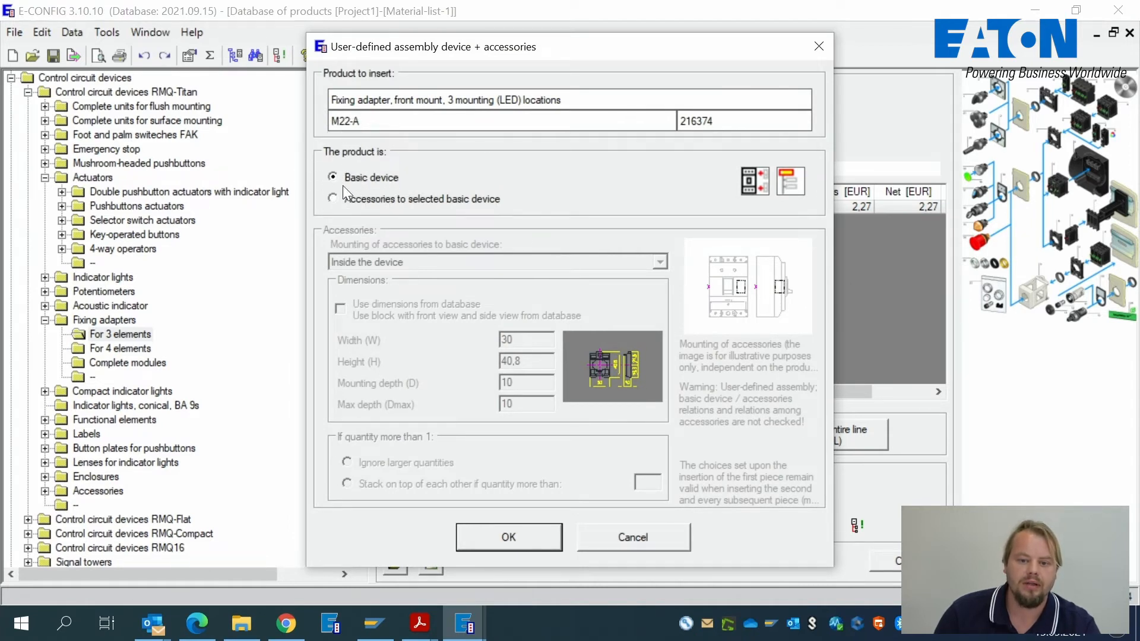
left_click(348, 201)
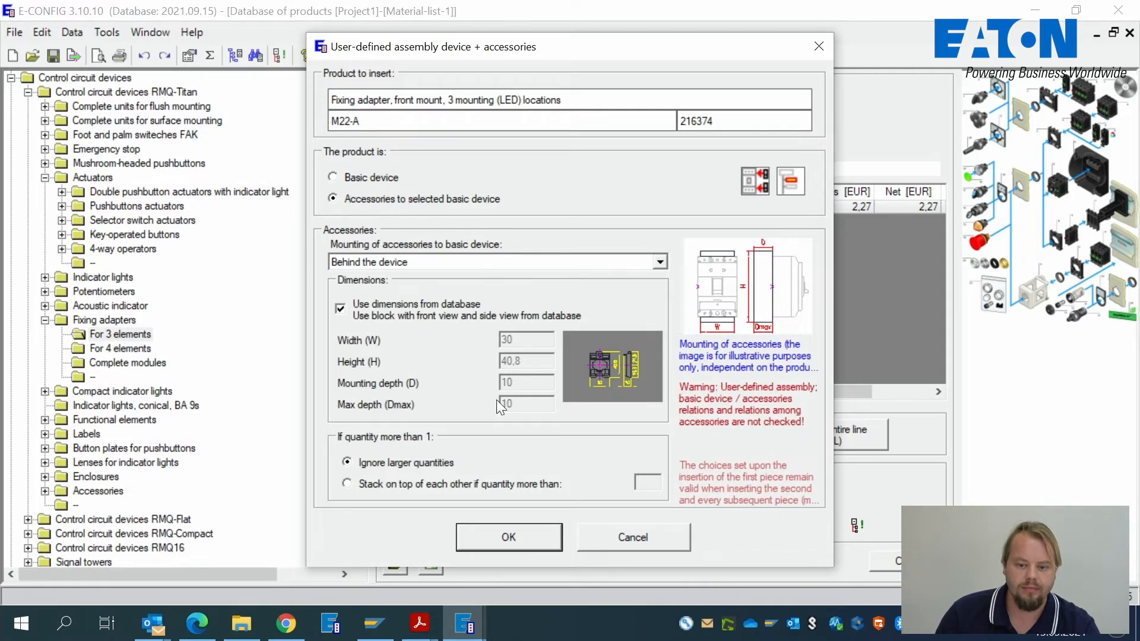
left_click(521, 537)
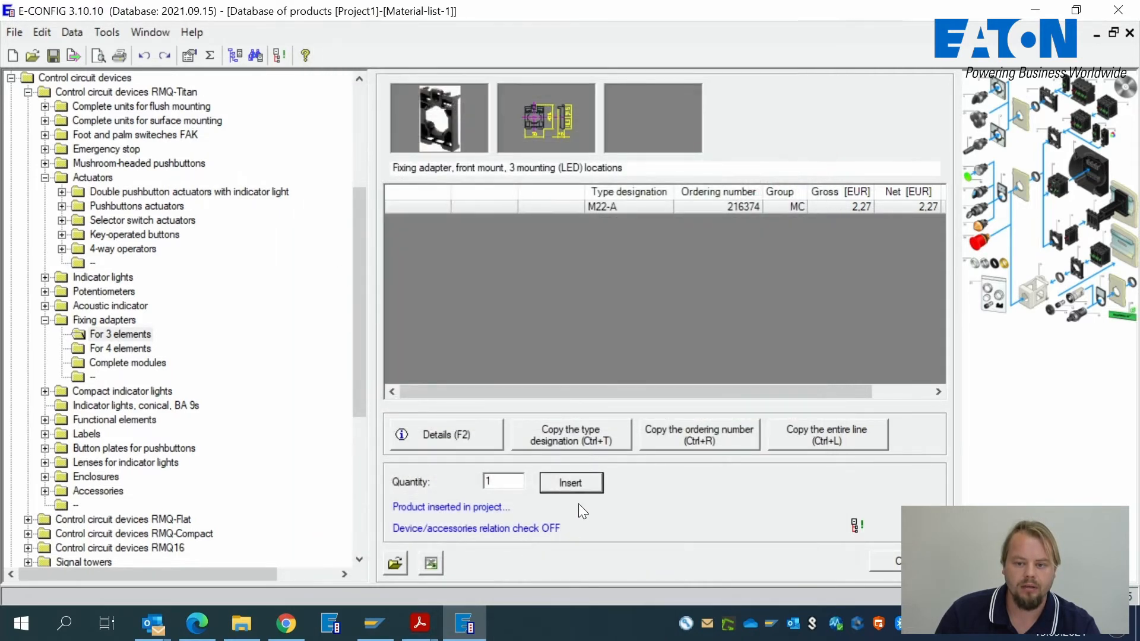
- Close the product database, maximize the project window and check the fixing adapter's status in the pushbutton assembly
left_click(1130, 33)
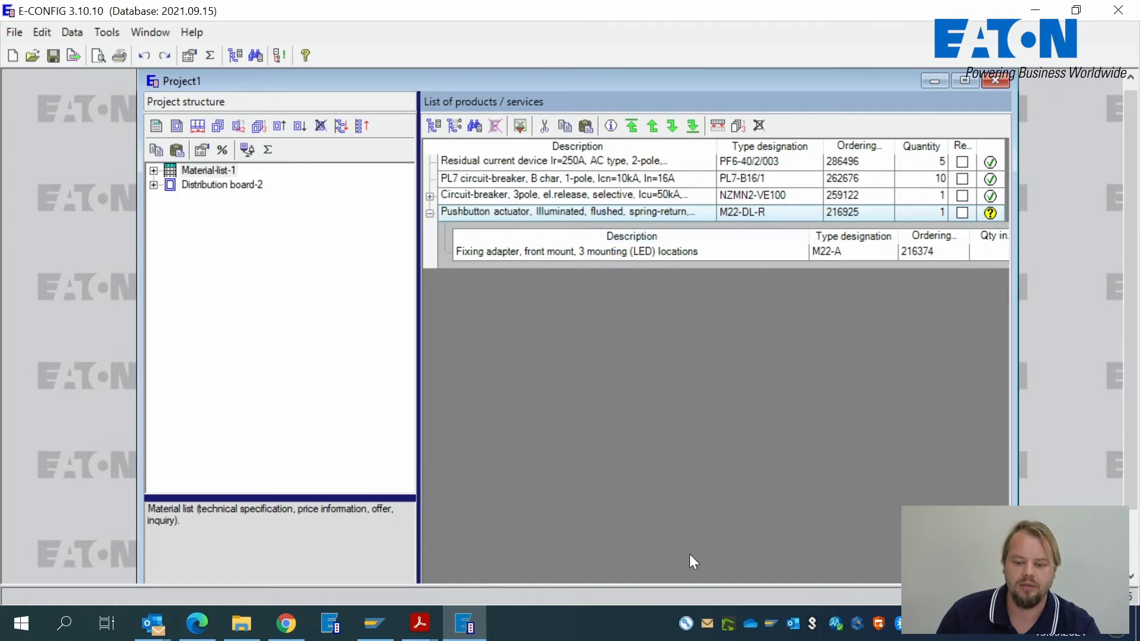
left_click(964, 82)
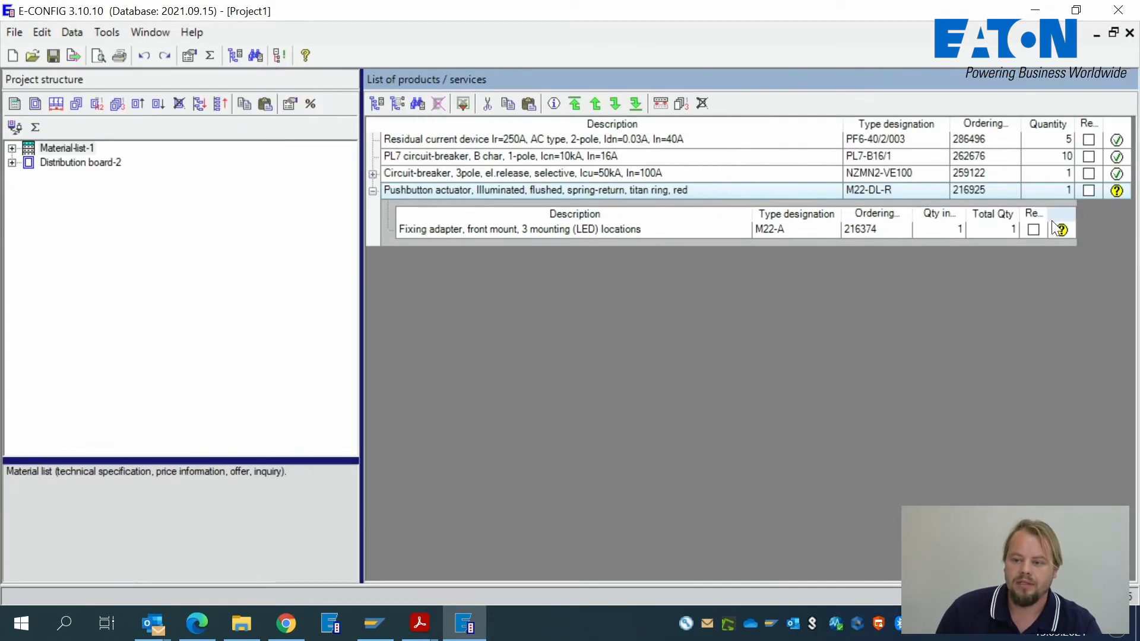
mouse_move(1061, 230)
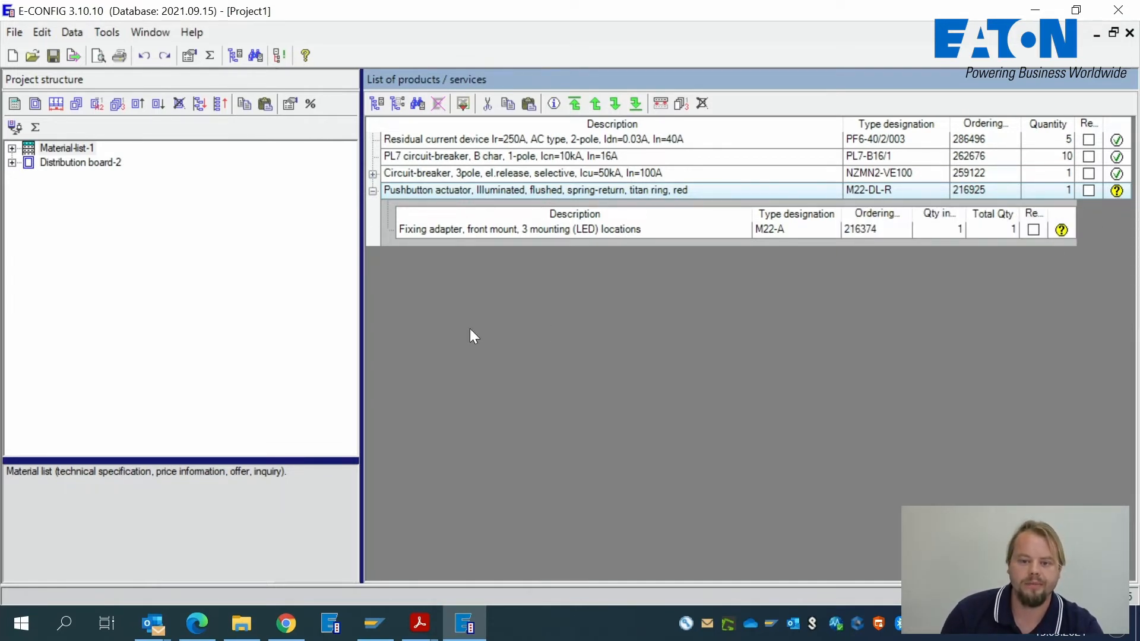
- Open the product database and select the RMQ-Titan LED element with screw terminals, front fixing, 207 - 264V AC
left_click(376, 106)
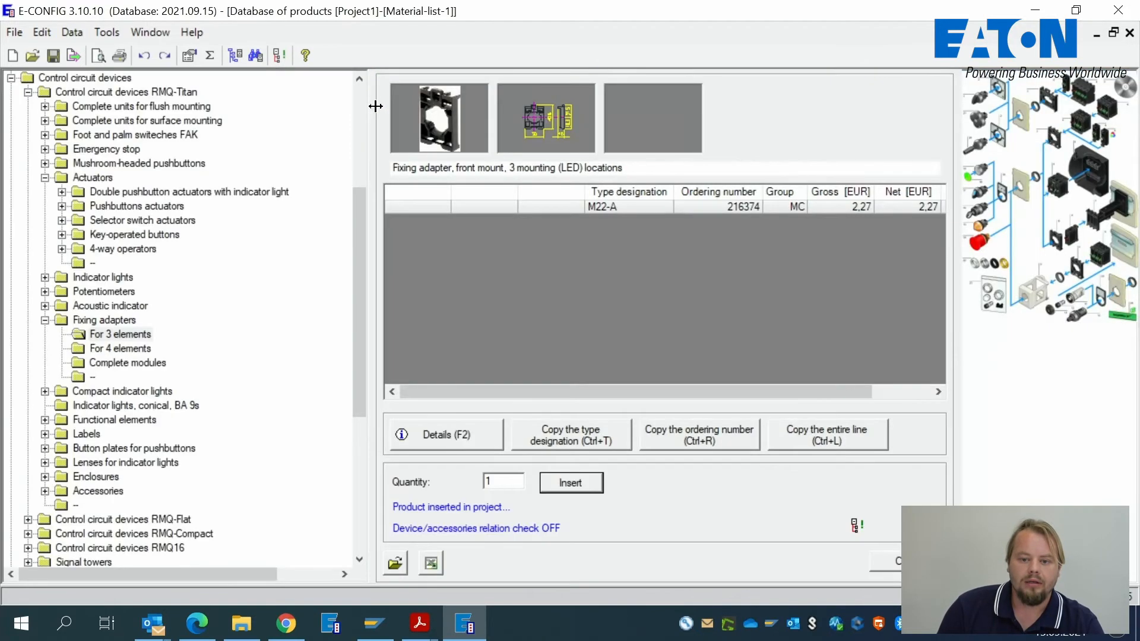
left_click(45, 321)
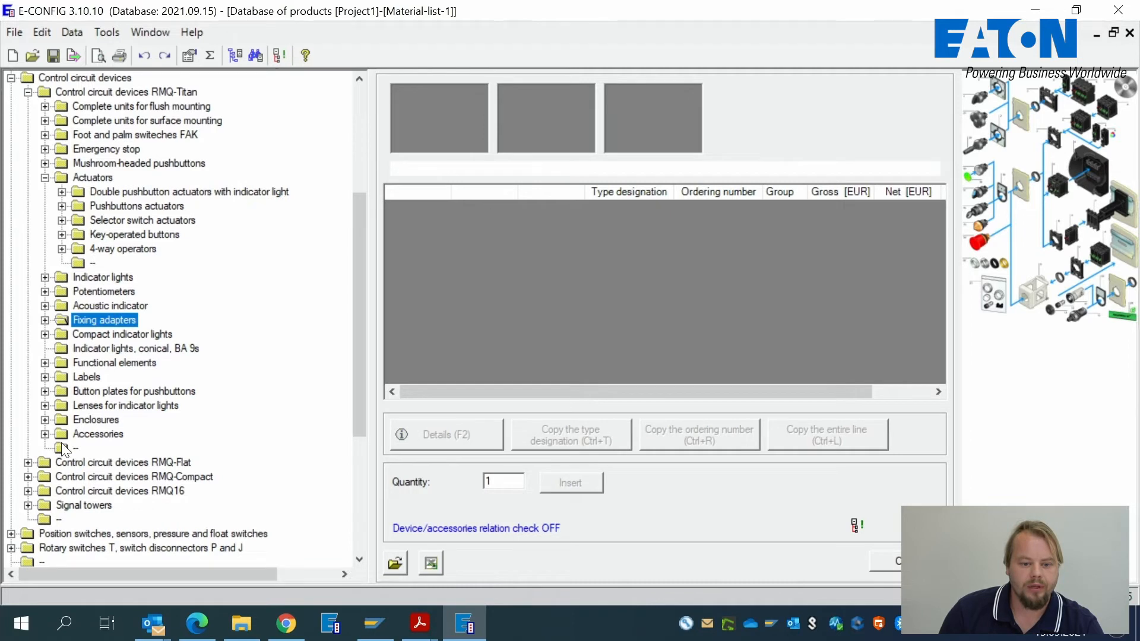
left_click(45, 362)
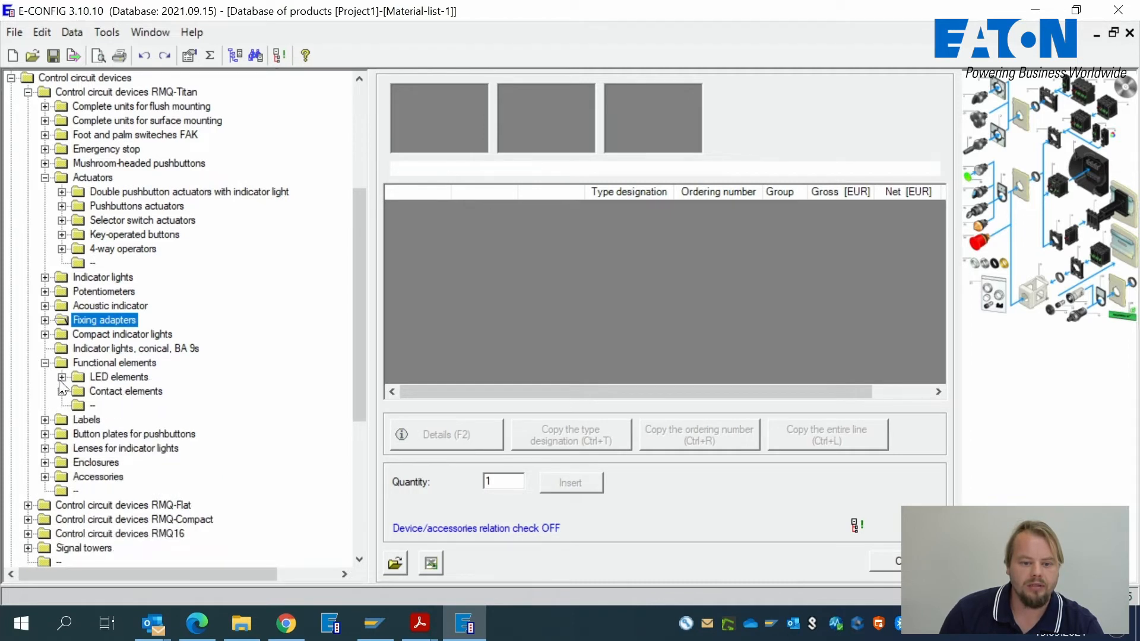
left_click(63, 378)
left_click(79, 392)
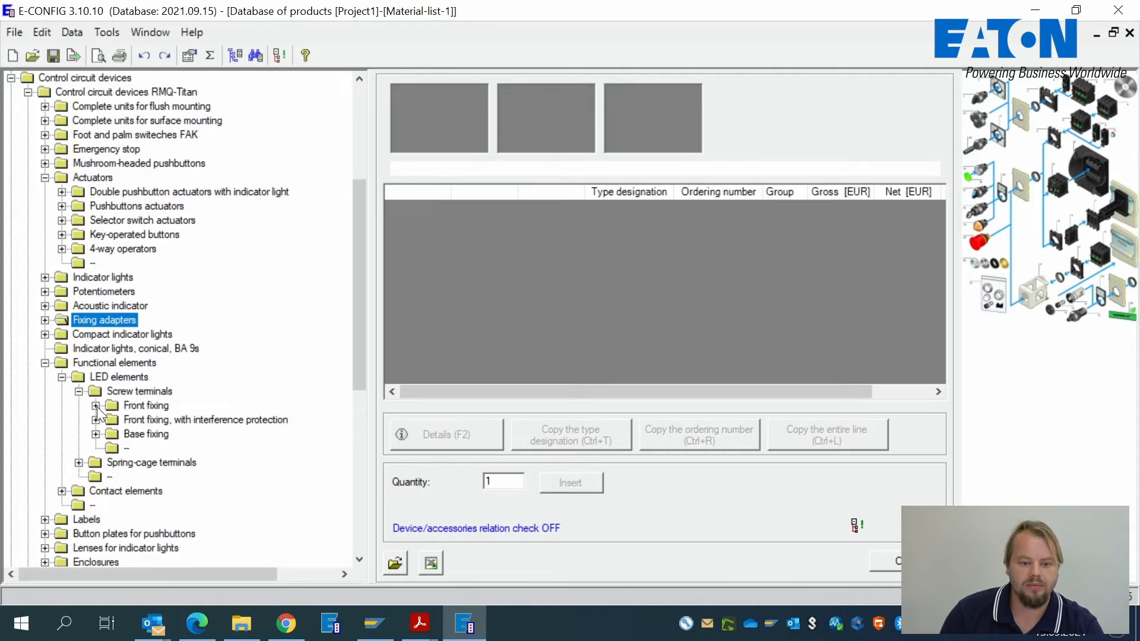
left_click(95, 406)
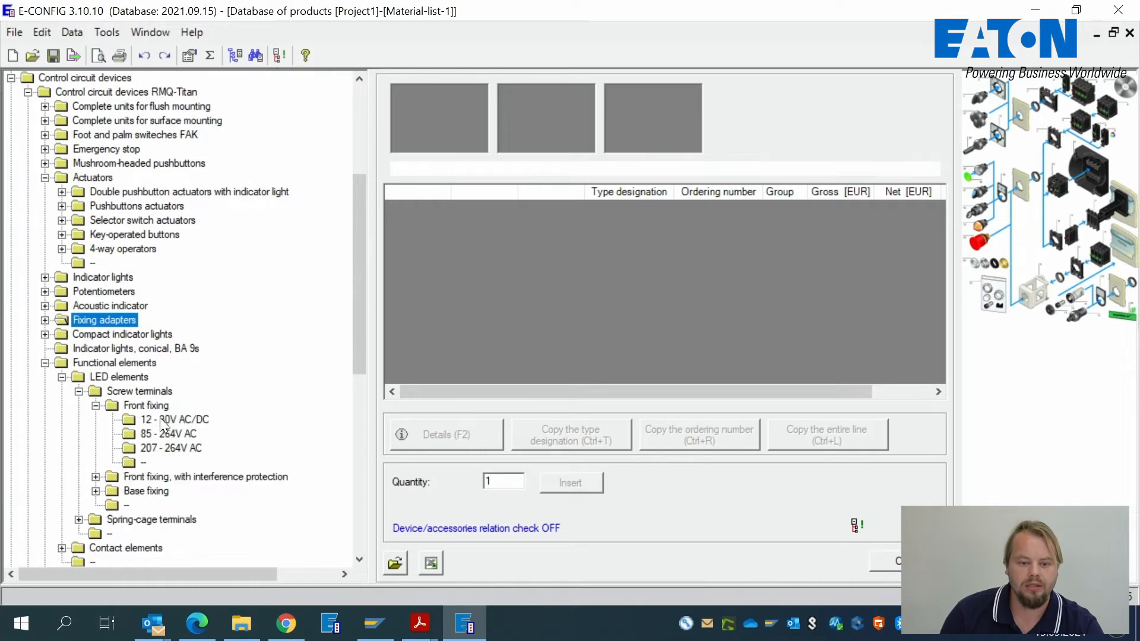
left_click(182, 449)
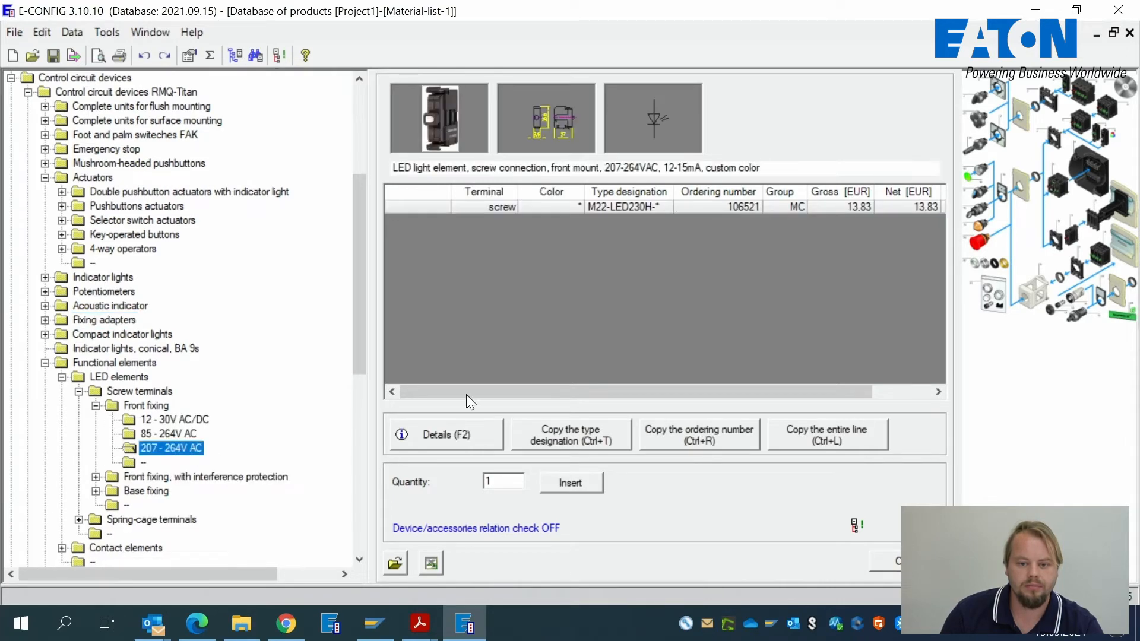
- Insert one M22-LED230H-* LED element as an accessory to the pushbutton actuator, mounted behind the device with dimensions from the database
left_click(572, 483)
left_click(401, 199)
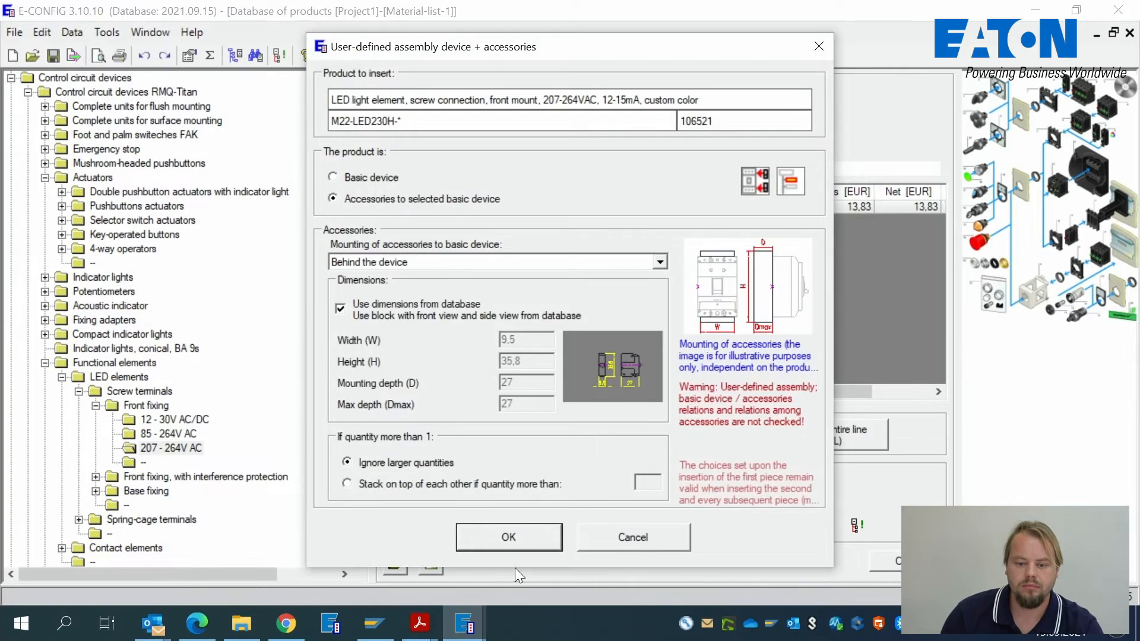
left_click(497, 531)
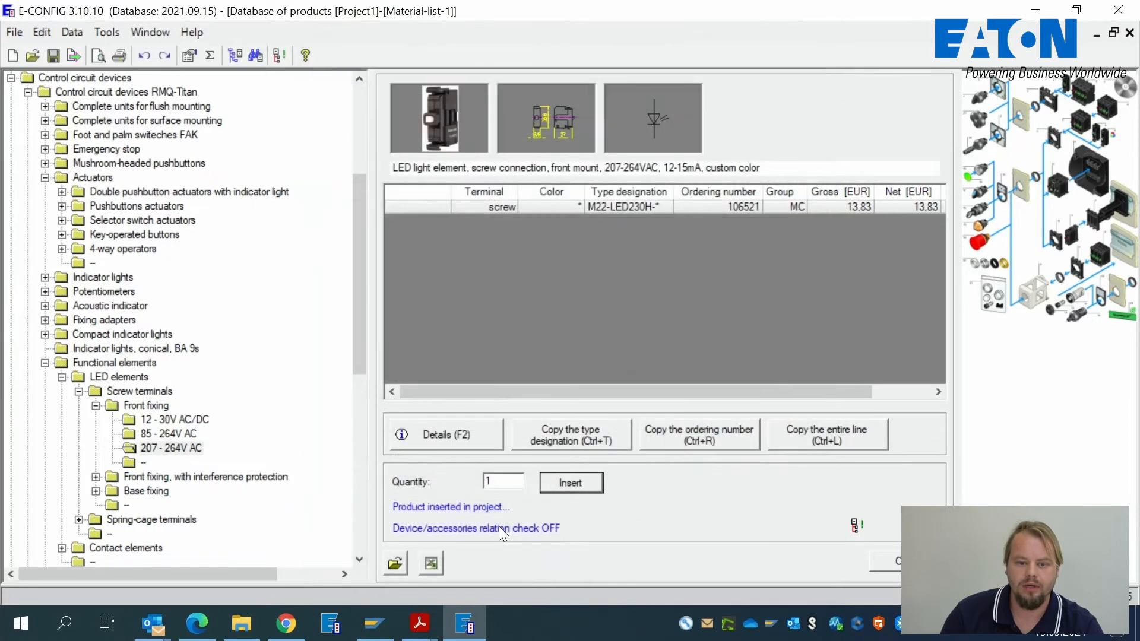
- Collapse the LED elements and select the M22-K10 1NO contact element with screw terminals and front fixing
left_click(78, 391)
left_click(62, 378)
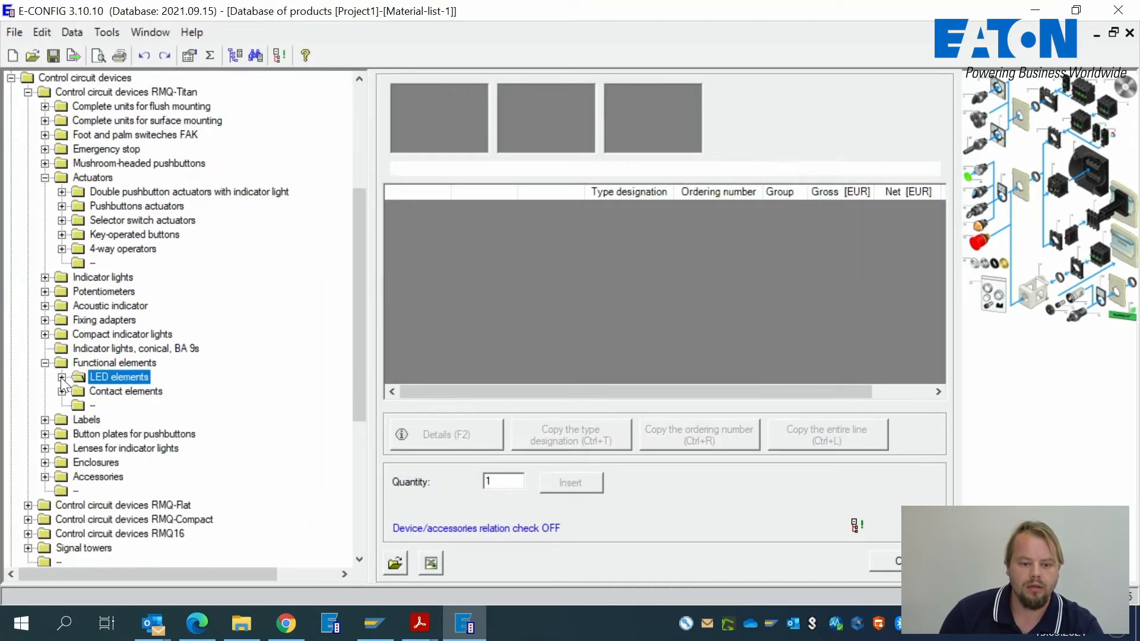
left_click(63, 392)
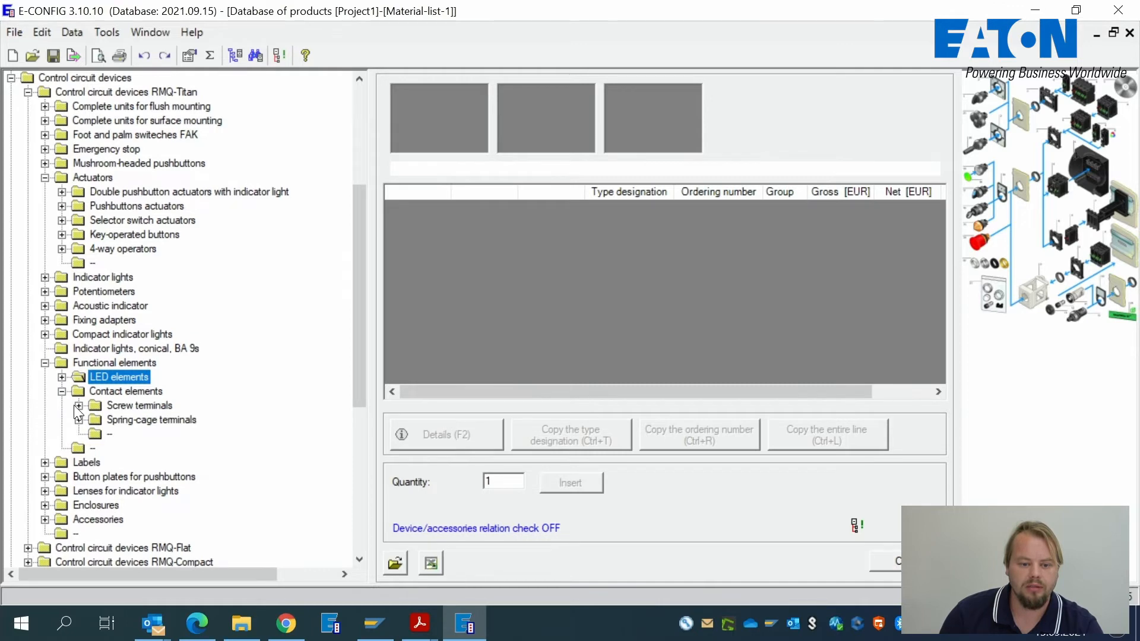
left_click(78, 405)
left_click(140, 420)
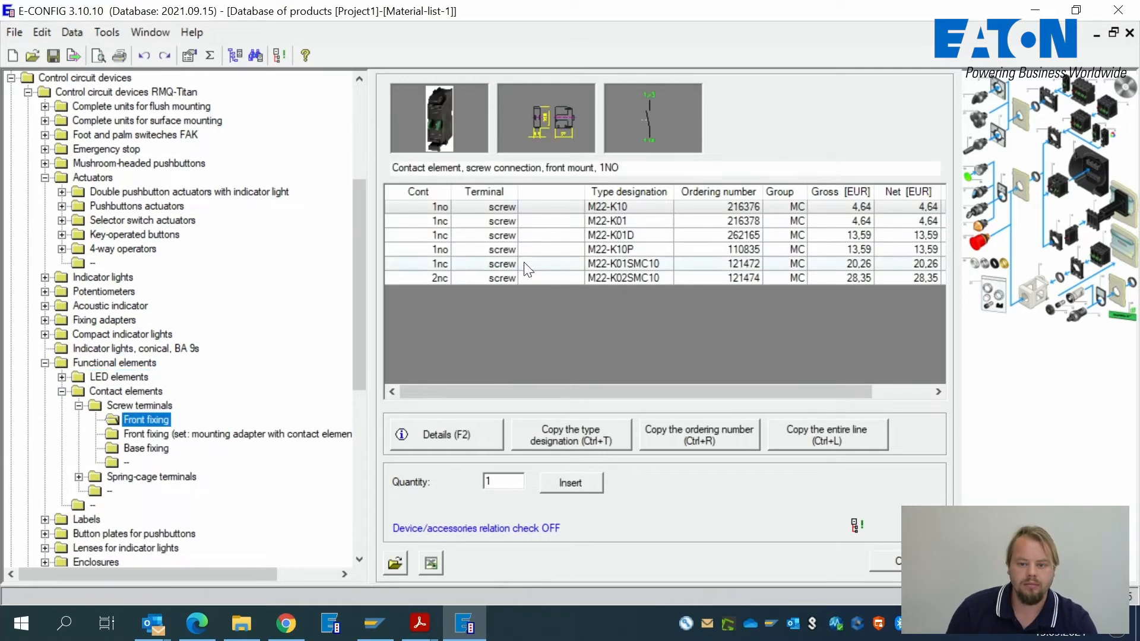
left_click(641, 209)
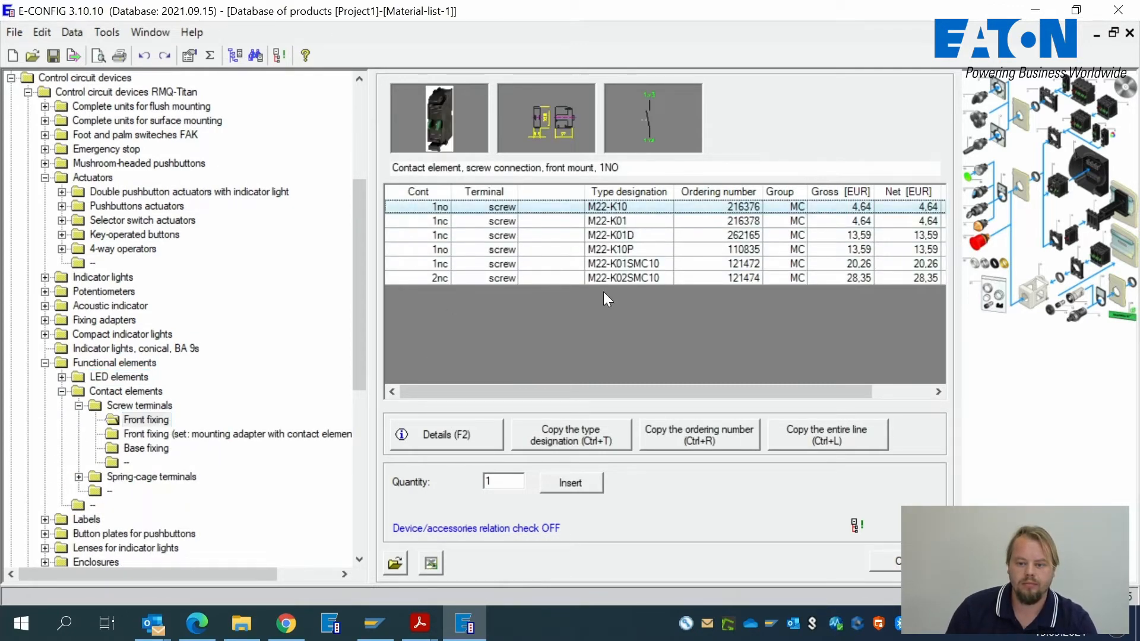
- Insert one M22-K10 contact element as an accessory to the pushbutton actuator, mounted behind the device with dimensions from the database
left_click(563, 479)
left_click(359, 198)
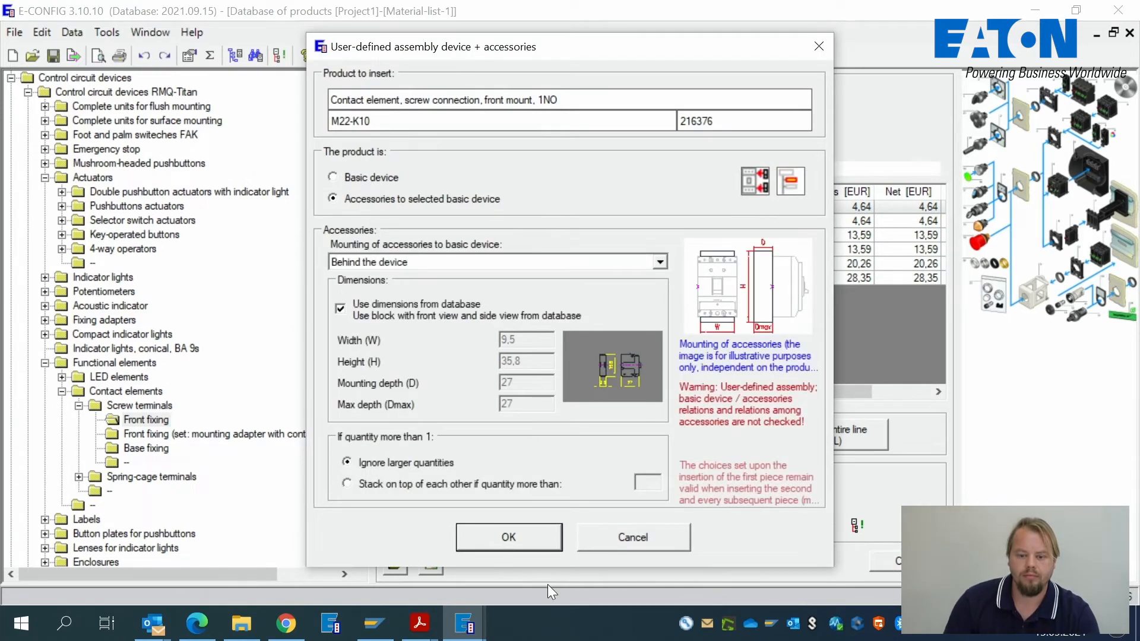
left_click(505, 537)
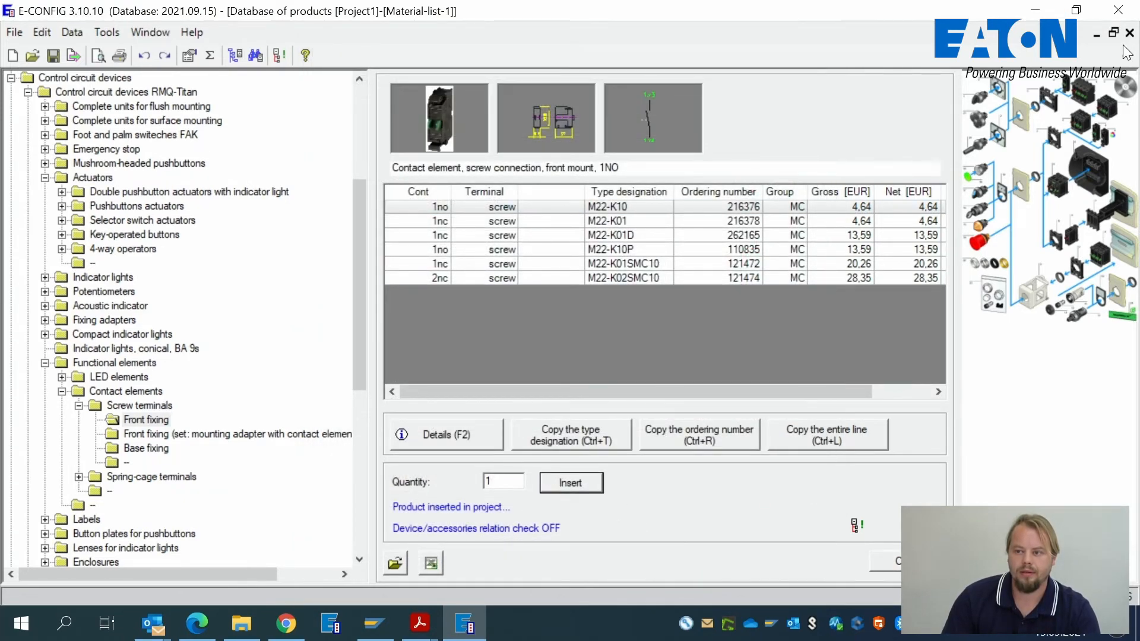
- Minimize the product database and expand Distribution board-2 in the project structure
left_click(1096, 33)
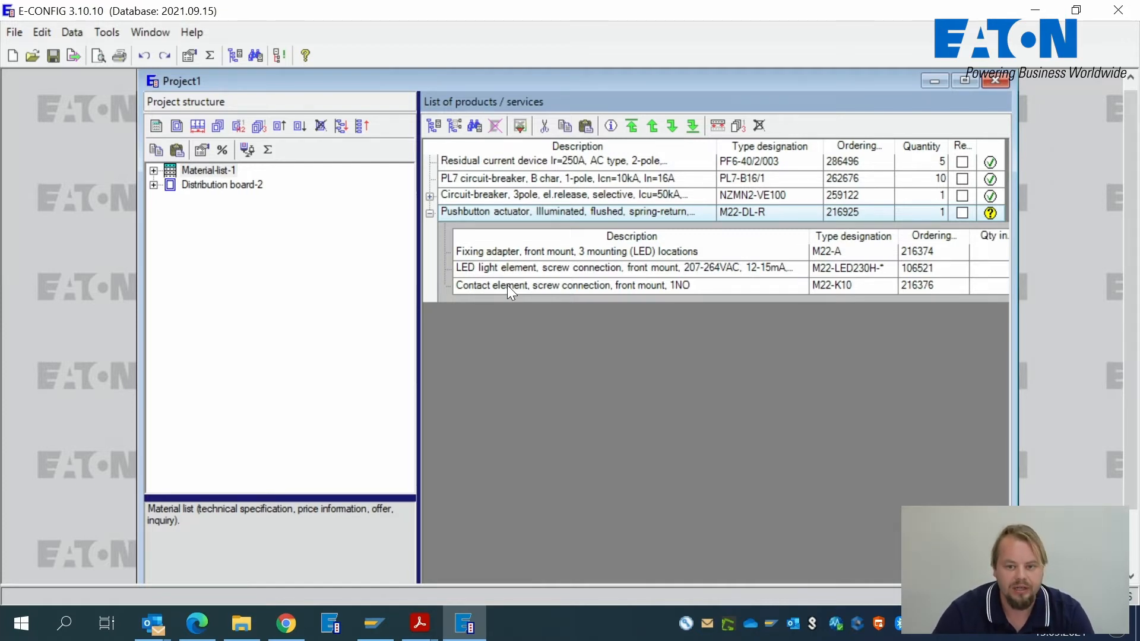
left_click(153, 186)
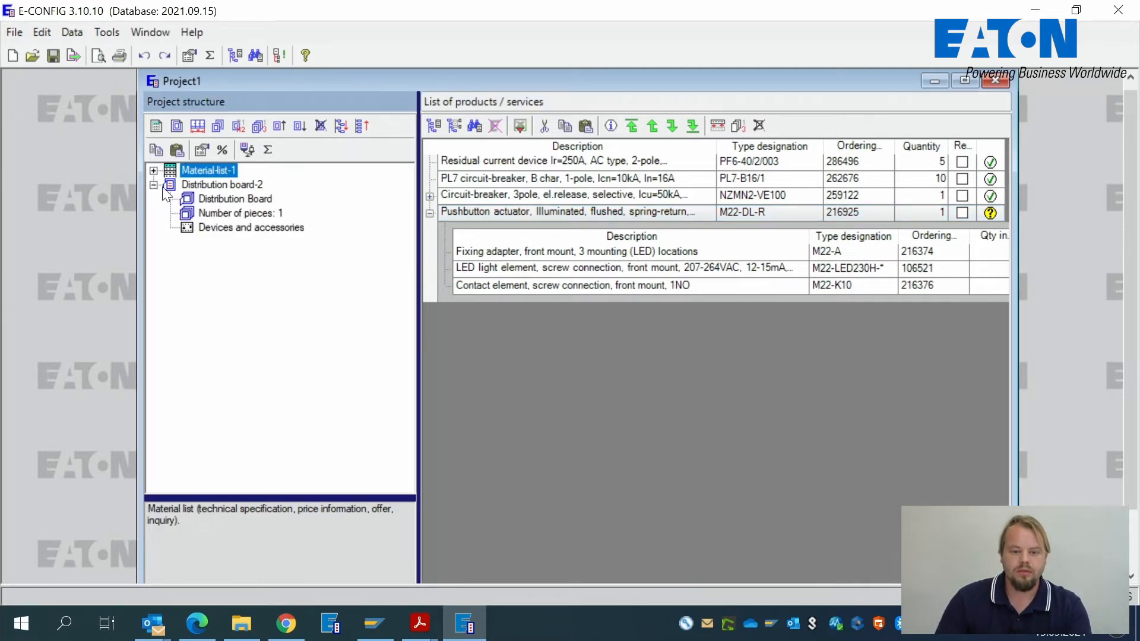
- Select the pushbutton actuator with its fixing adapter, LED and contact elements, and copy only the accessories
left_click(539, 212)
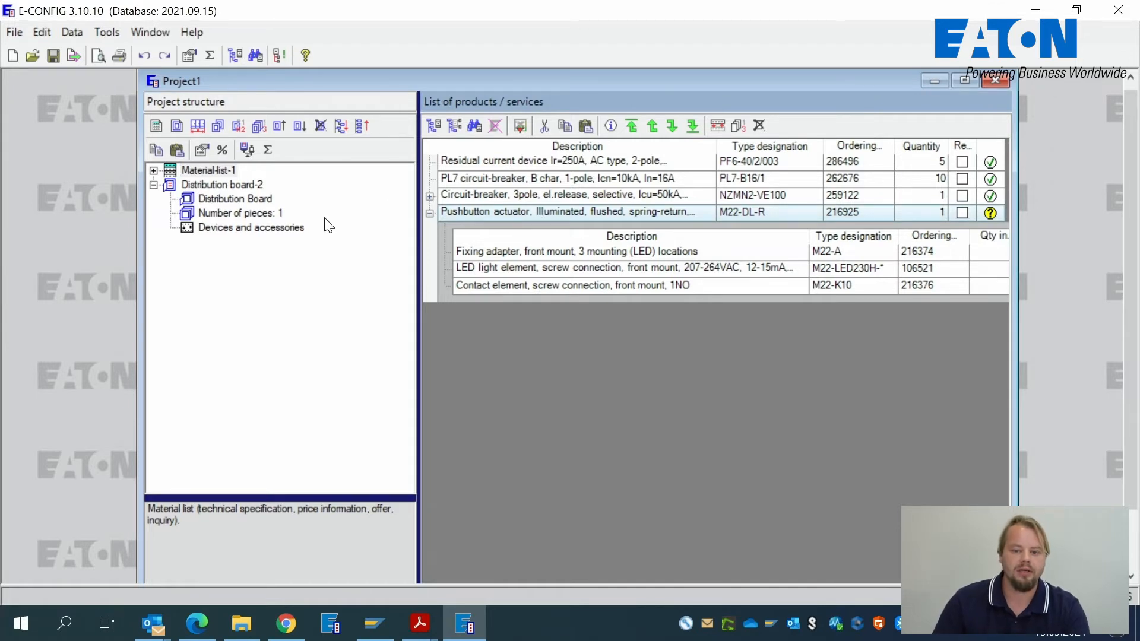
left_click(511, 287)
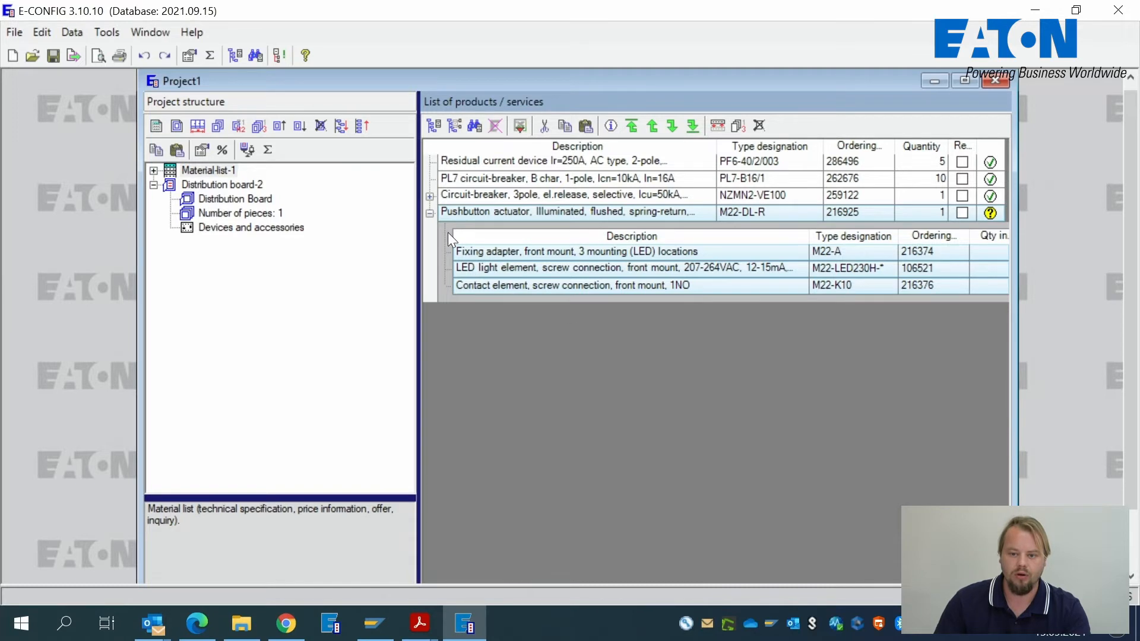
key("ctrl+c")
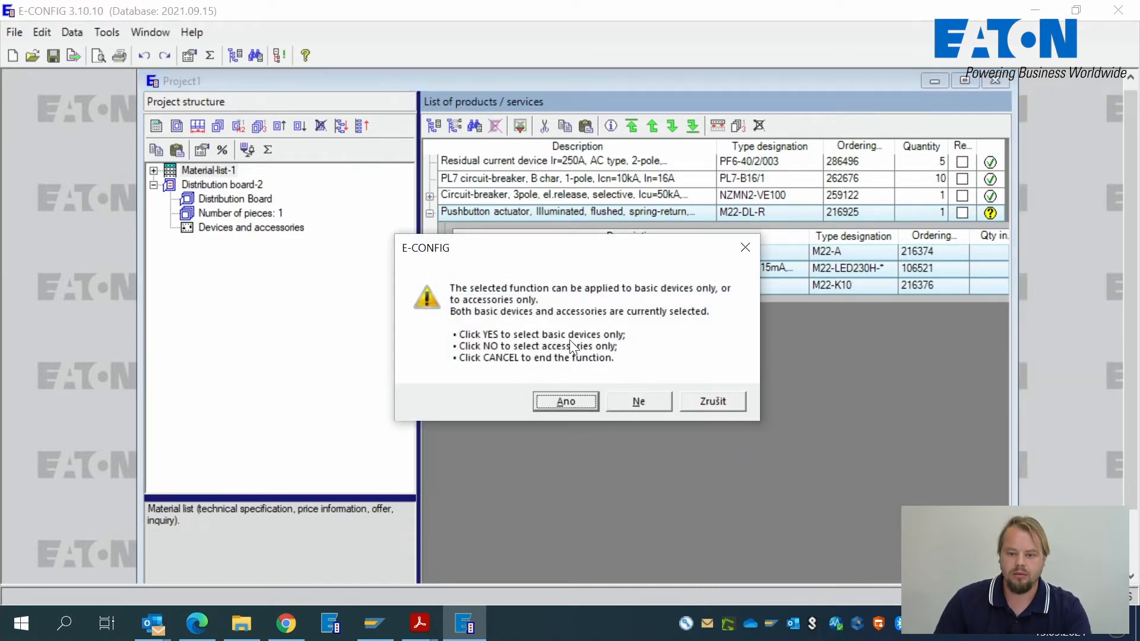
left_click(652, 404)
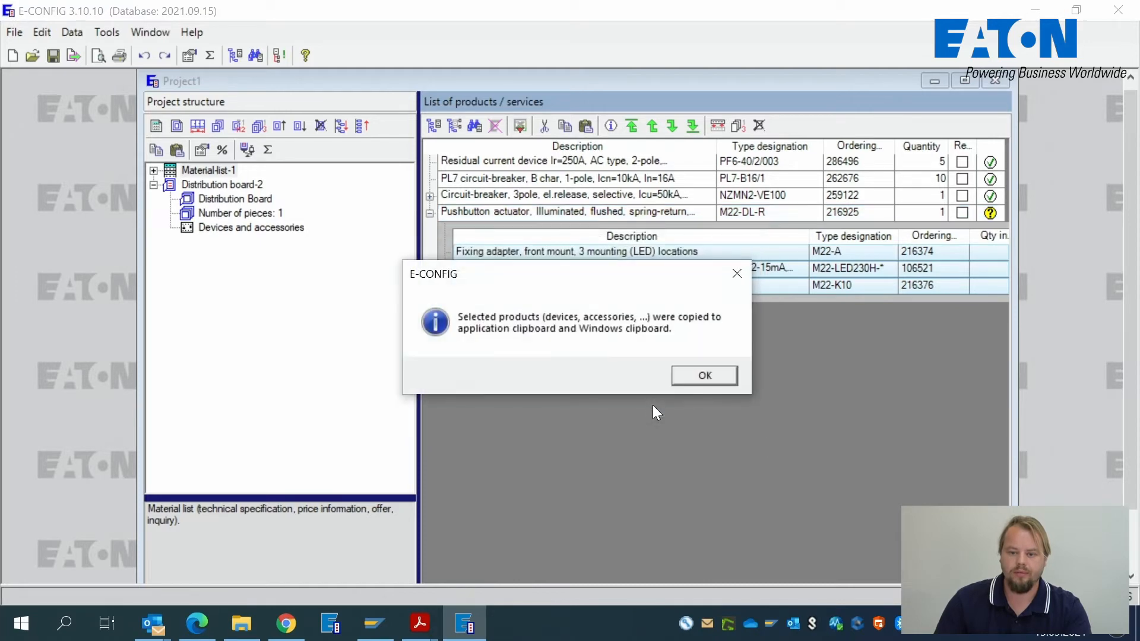
left_click(722, 376)
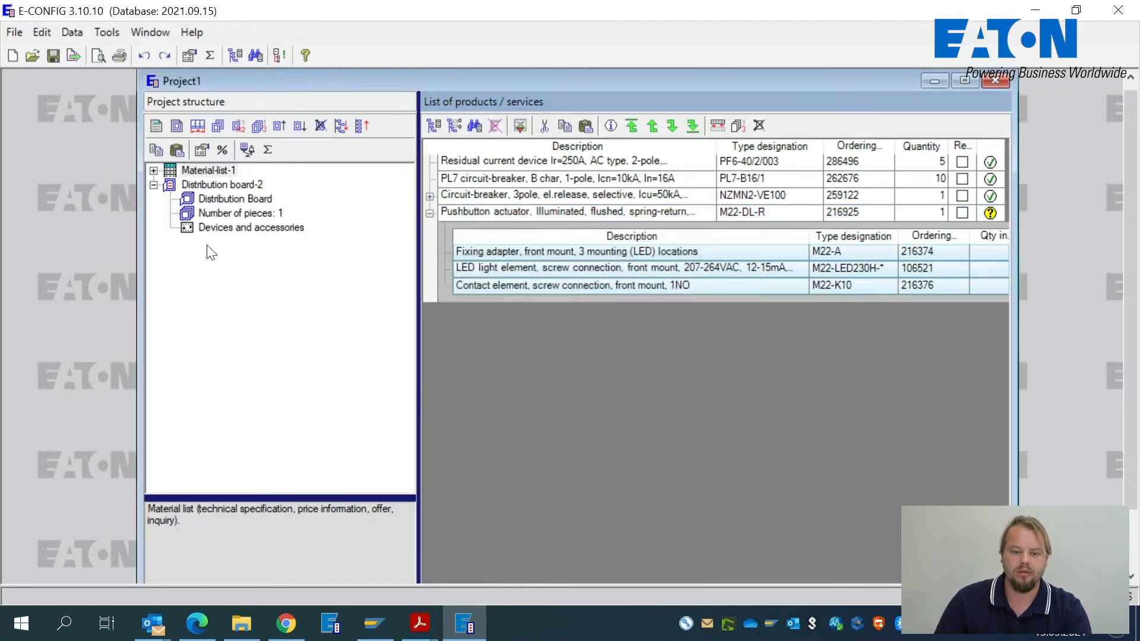
- Open the Distribution Board item of Distribution board-2, maximize the project window and show its devices and accessories
left_click(235, 199)
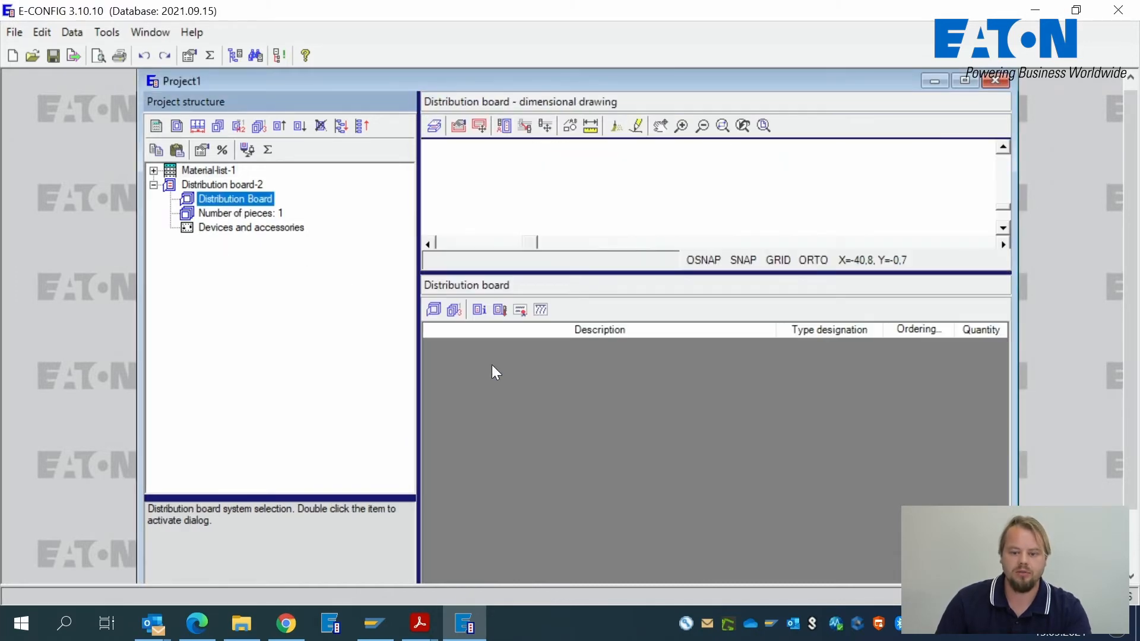
left_click(966, 80)
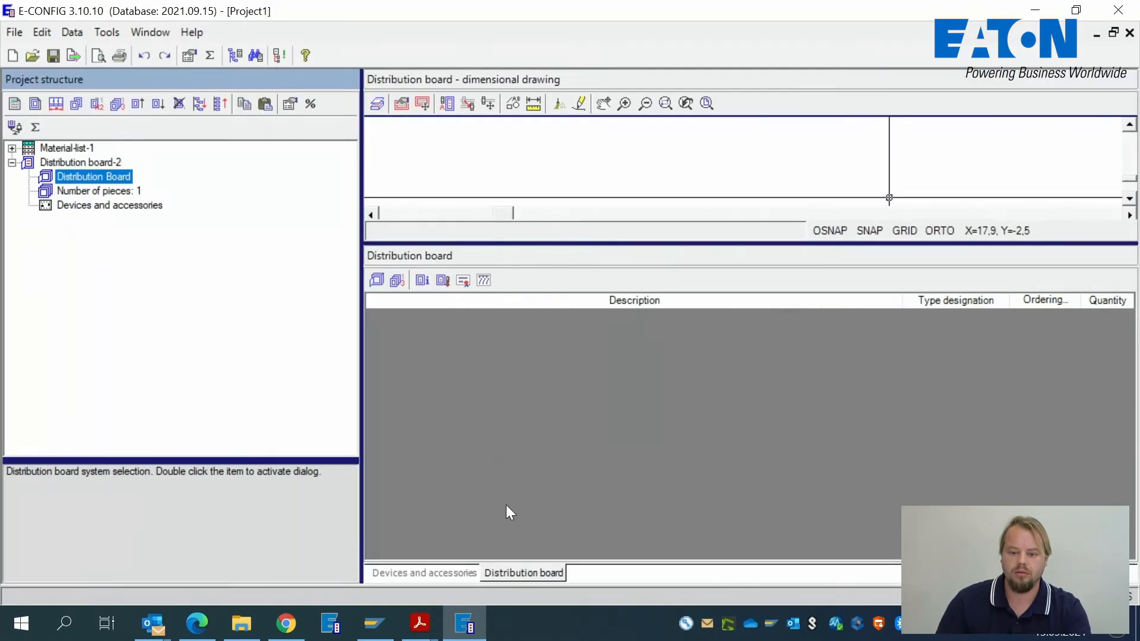
left_click(442, 573)
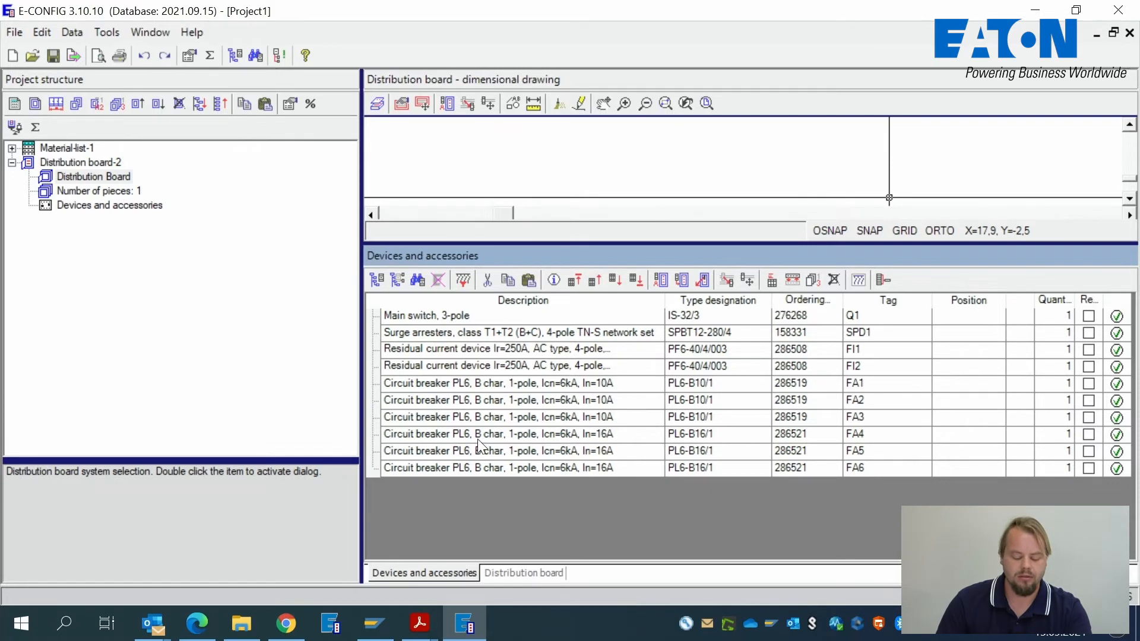
- Try to paste the copied M22-A, M22-LED230H-* and M22-K10 accessories into Distribution board-2 without a basic device
key("ctrl+v")
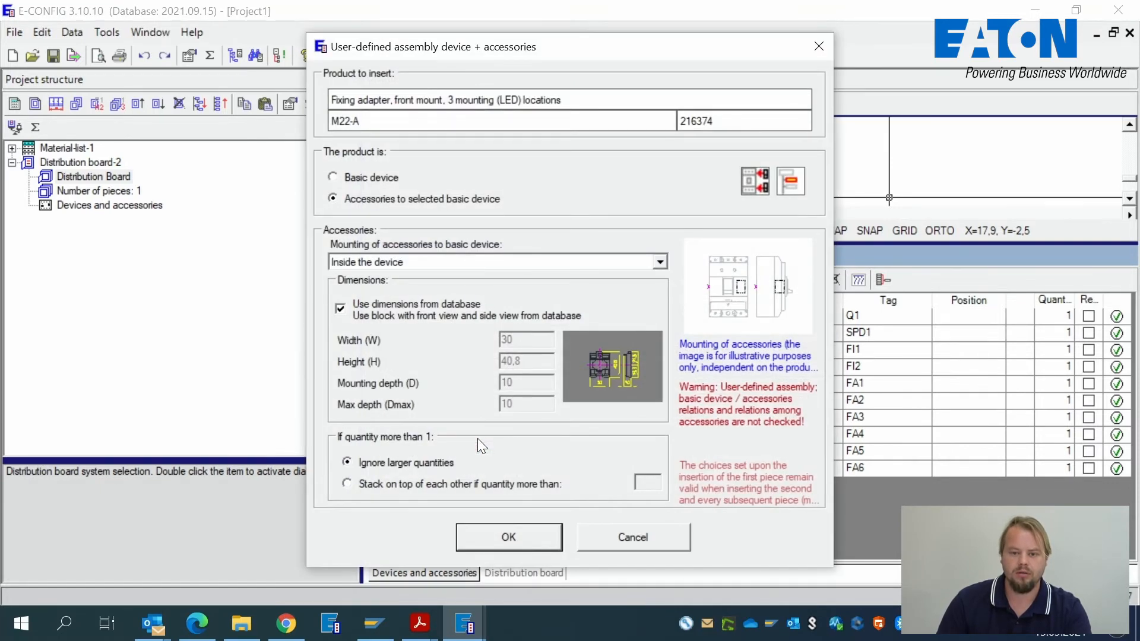
left_click(507, 537)
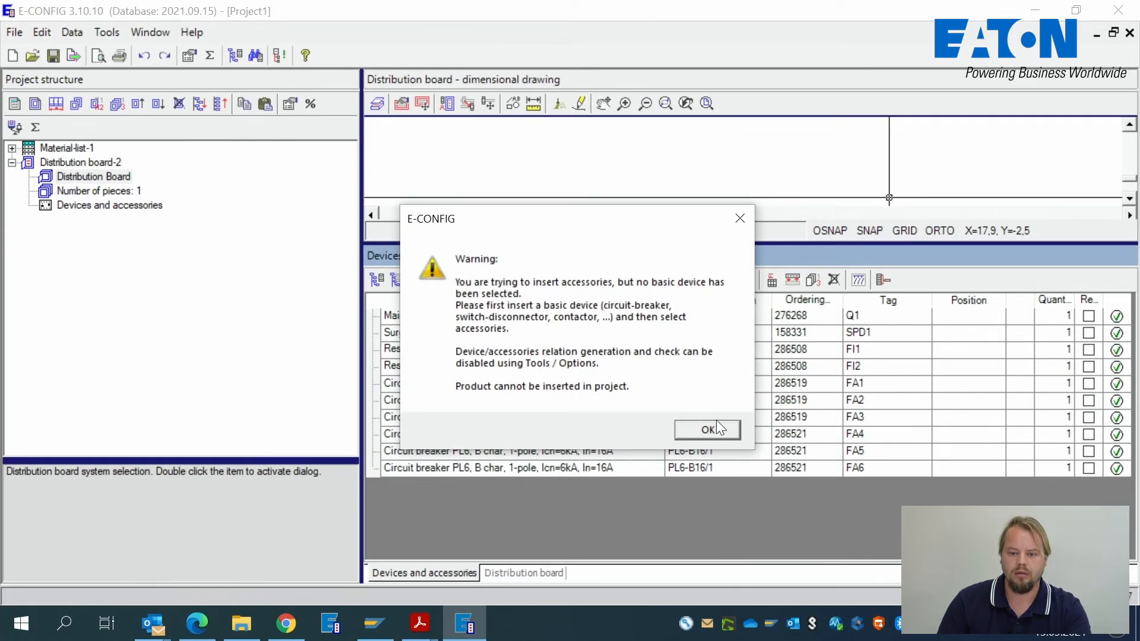
left_click(715, 426)
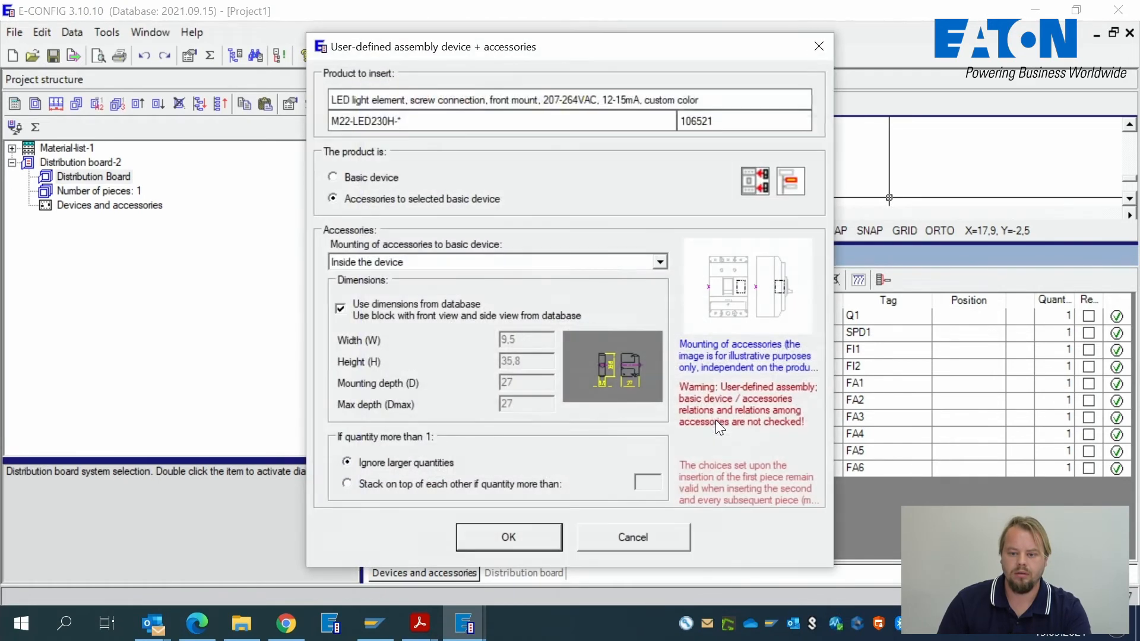
left_click(514, 546)
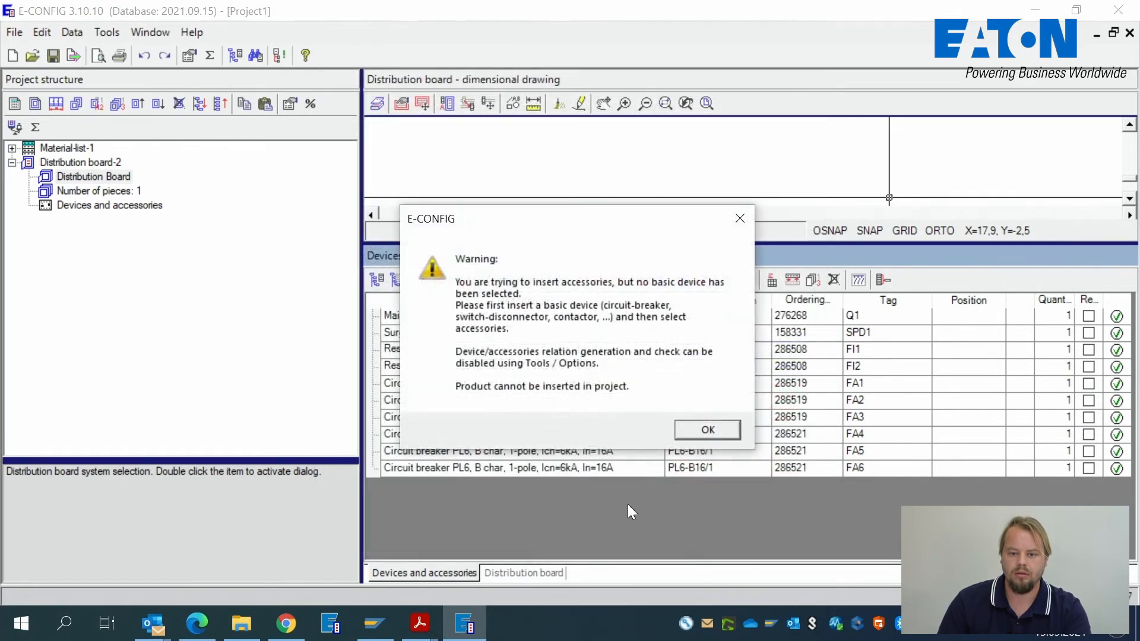
left_click(694, 423)
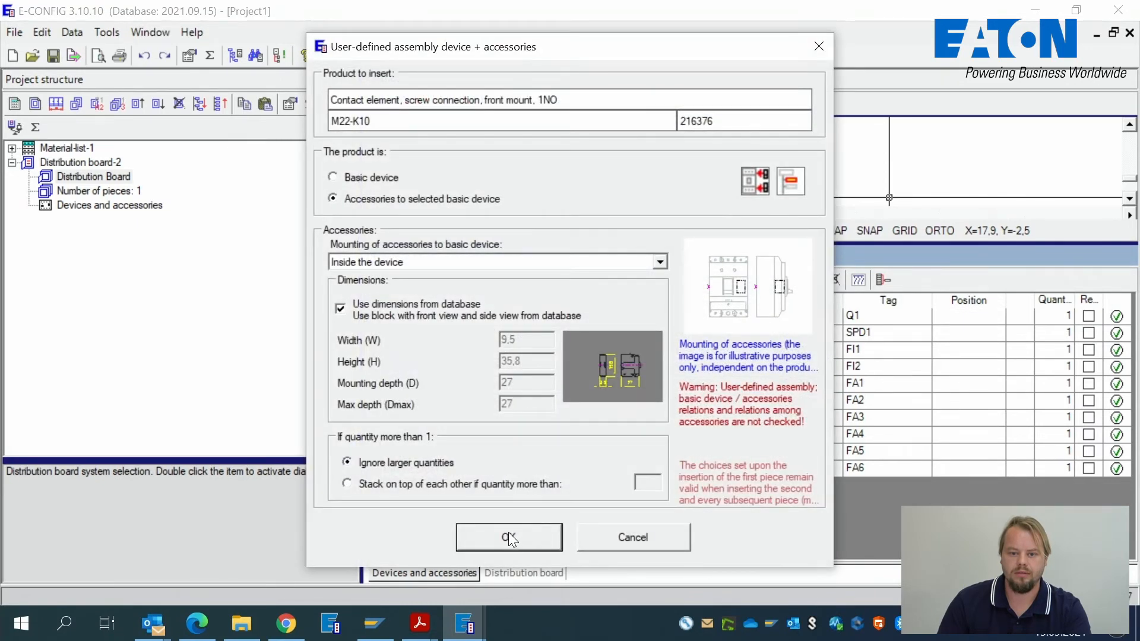
left_click(508, 532)
left_click(708, 429)
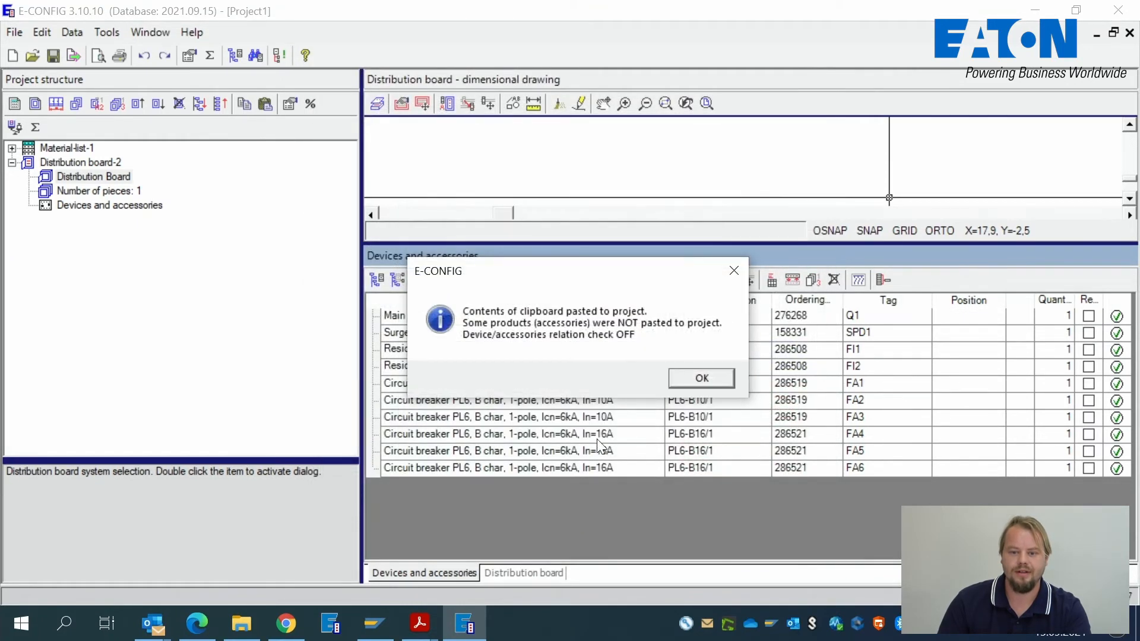
left_click(714, 380)
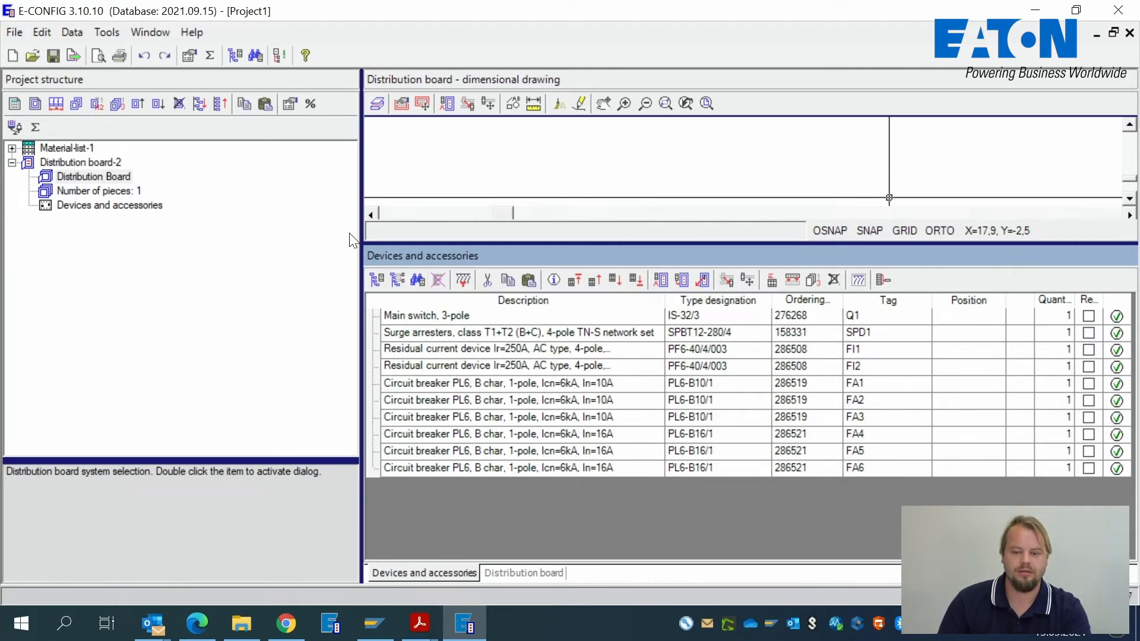
- Return to Material-list-1 and copy the M22-DL-R pushbutton actuator with its collapsed accessories
left_click(43, 150)
left_click(409, 189)
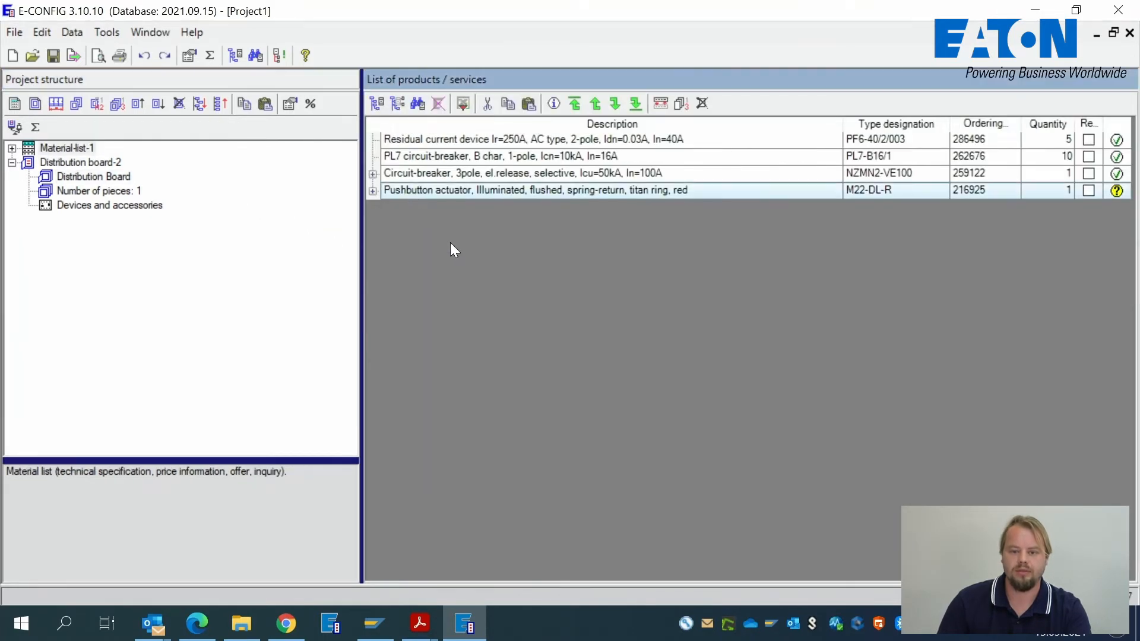
key("ctrl+c")
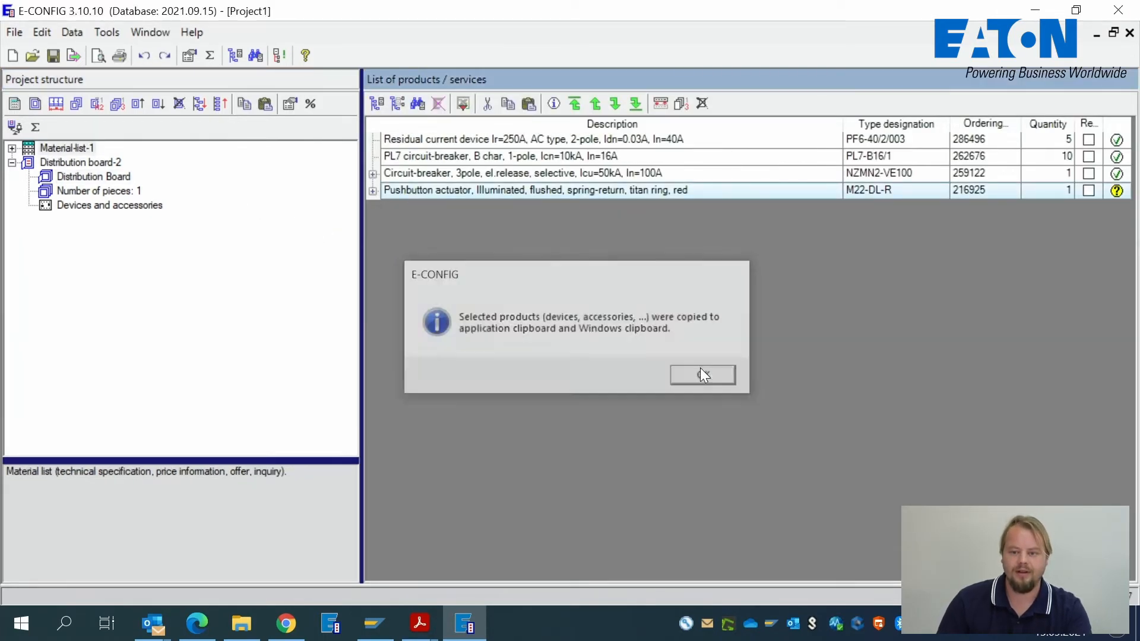
left_click(701, 374)
- Paste the M22-DL-R pushbutton into Distribution board-2 as a basic device with M22-A, M22-LED230H-* and M22-K10 as its accessories
left_click(77, 205)
left_click(445, 570)
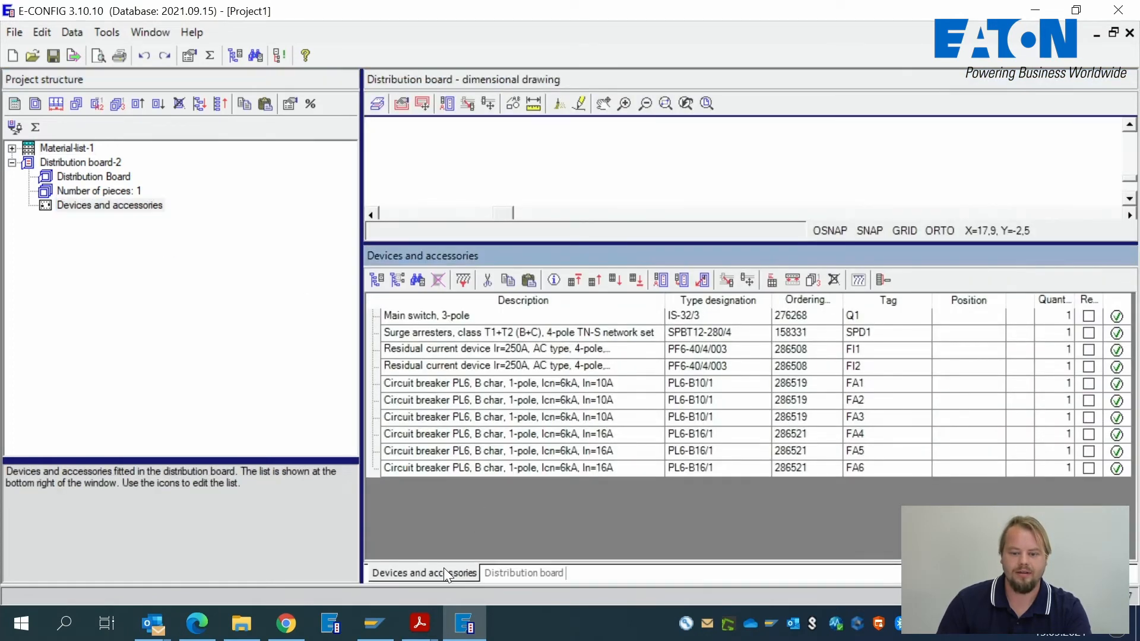
key("ctrl+v")
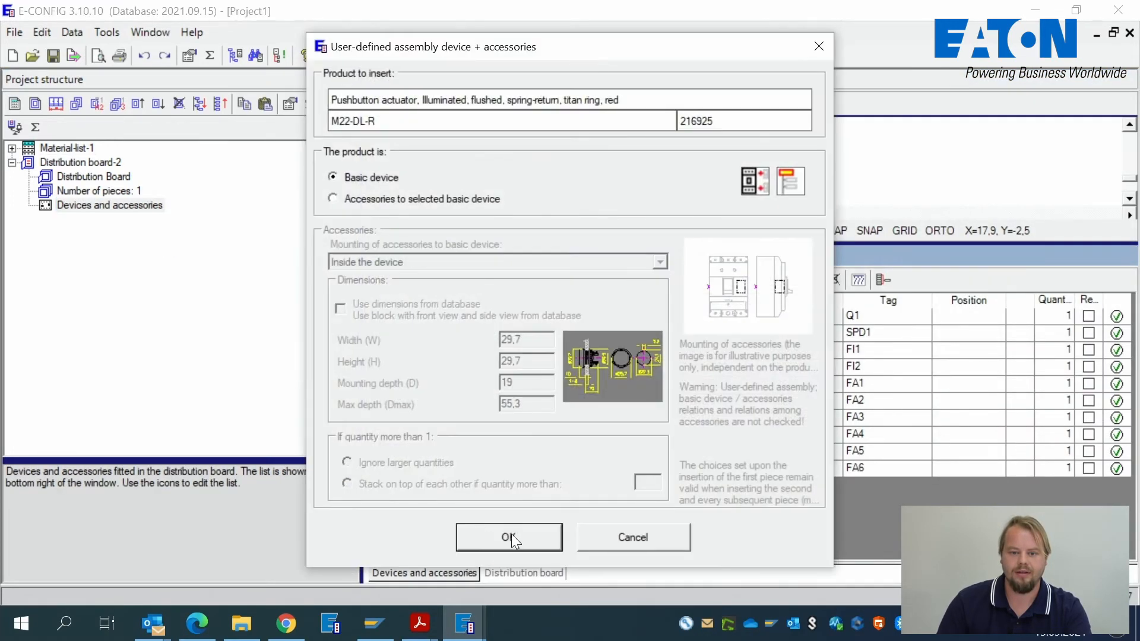
left_click(508, 536)
left_click(509, 537)
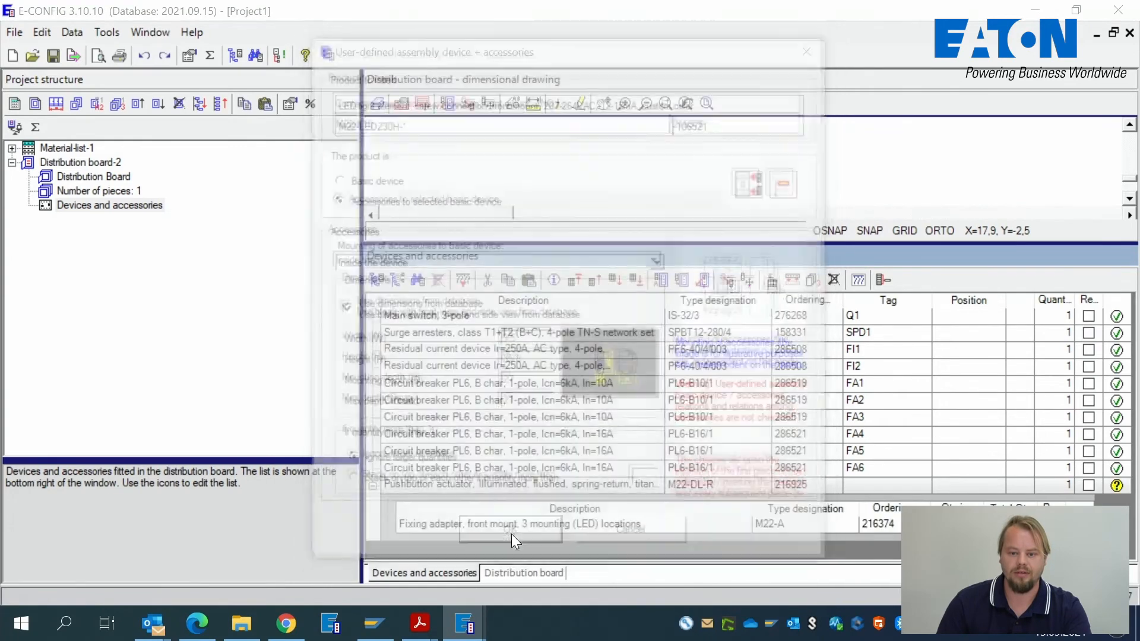
left_click(658, 374)
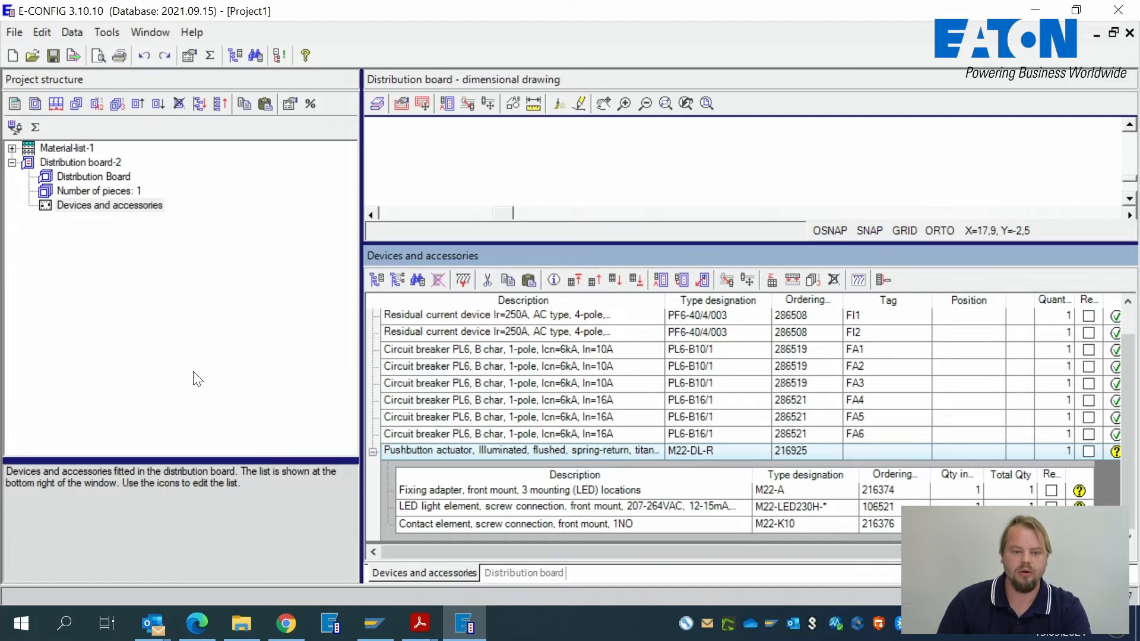
- Insert an xEnergy Basic (Profi Plus) user-defined enclosure into Distribution board-2, surface mounted, IP30, Grey RAL 7035, with rear mounting frame
double_click(87, 175)
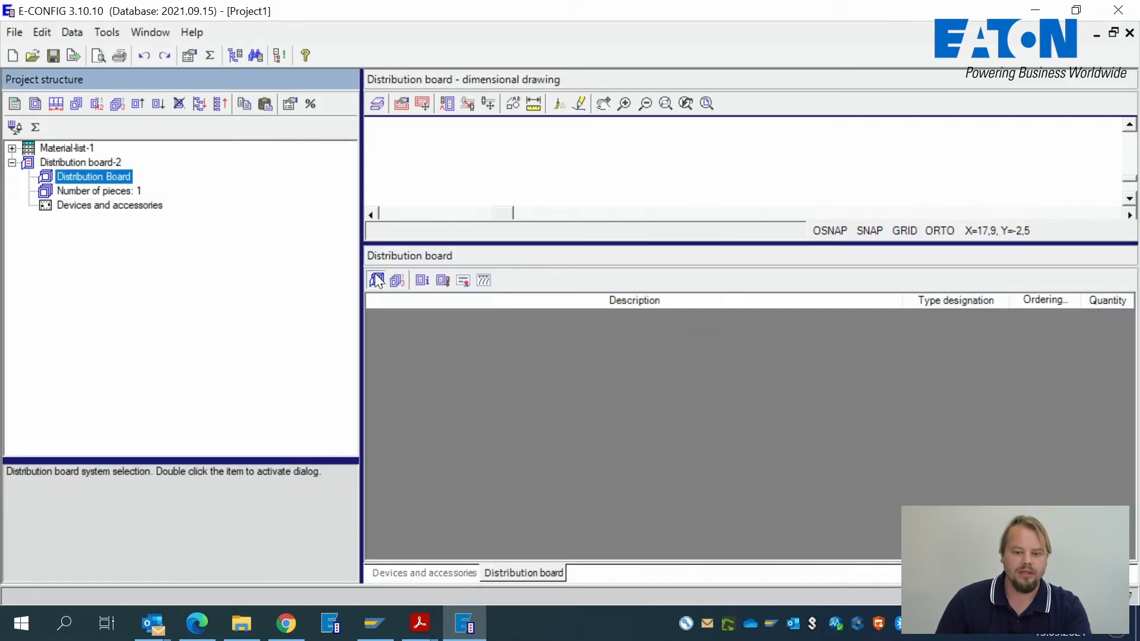
left_click(518, 436)
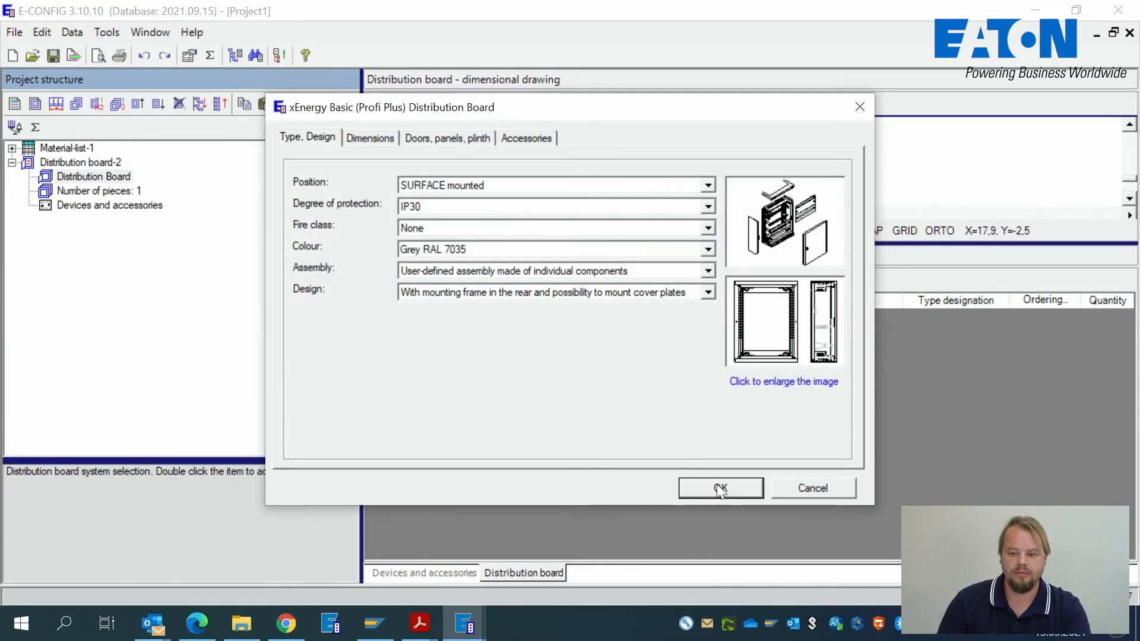
left_click(719, 489)
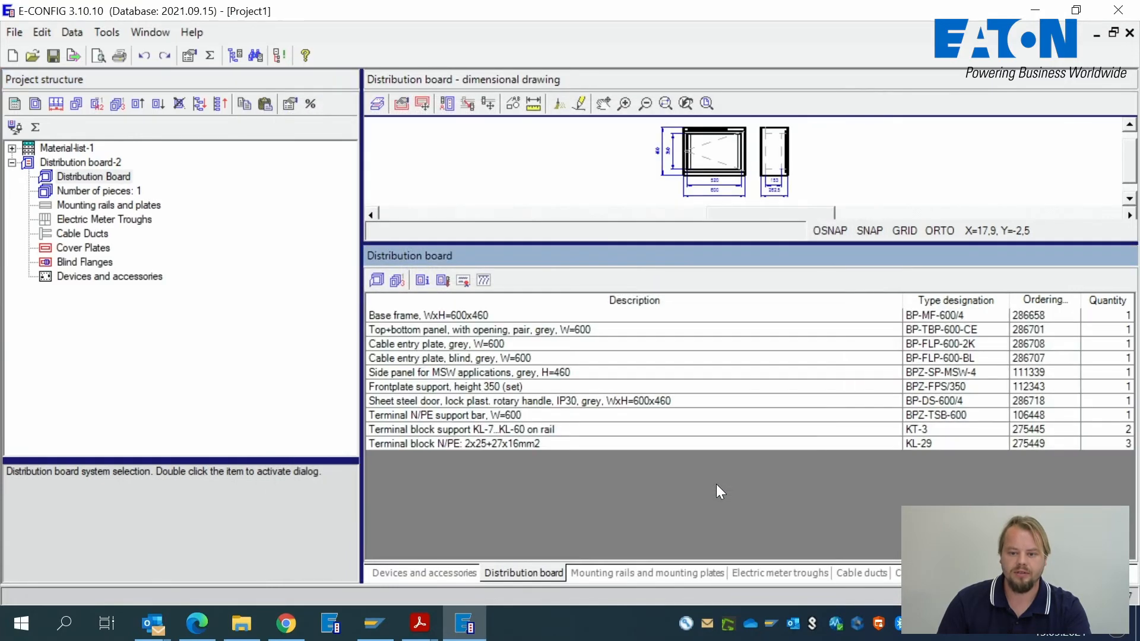
- Place the M22-DL-R pushbutton actuator on the enclosure door in the dimensional drawing at about 385, 150
left_click(426, 574)
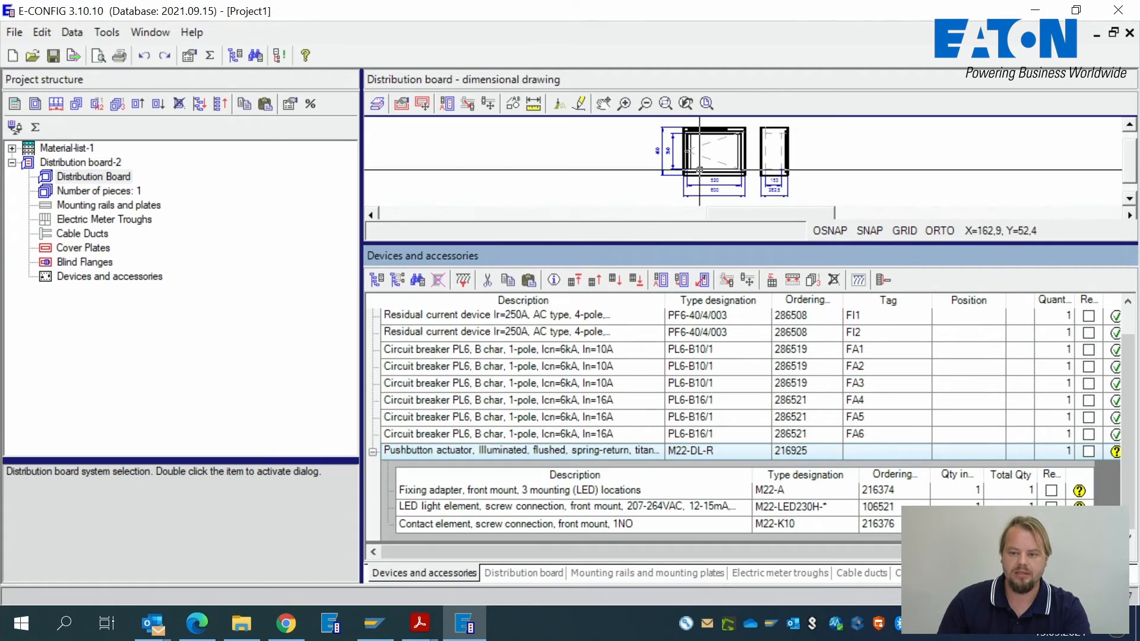
scroll(722, 171, "up", 3)
left_click_drag(755, 244, 760, 358)
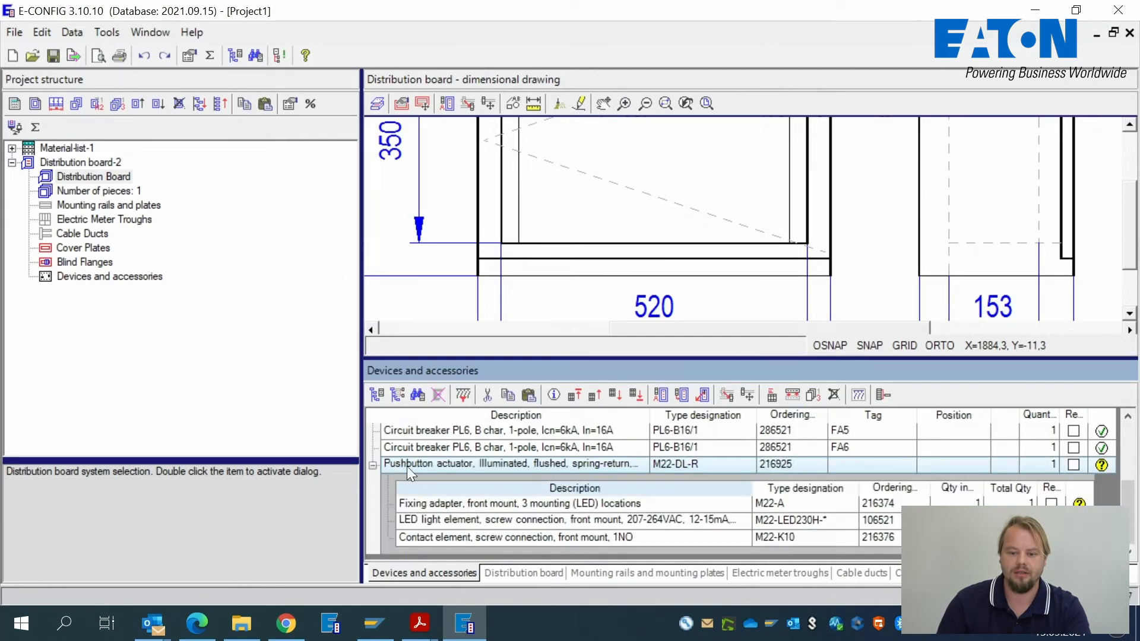
left_click(680, 394)
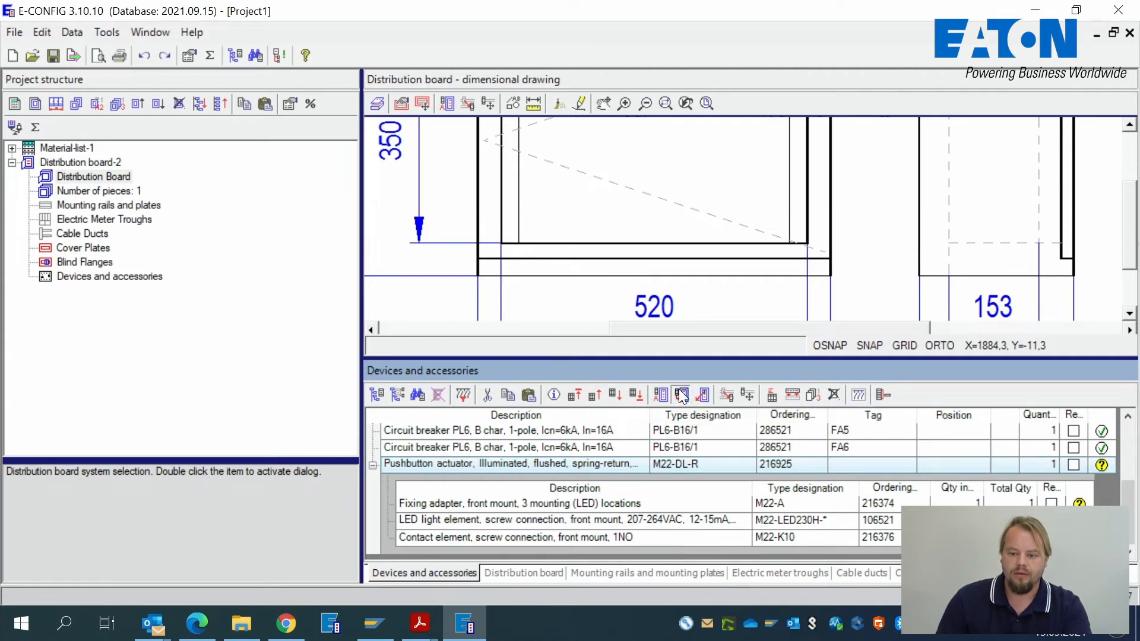
left_click(728, 155)
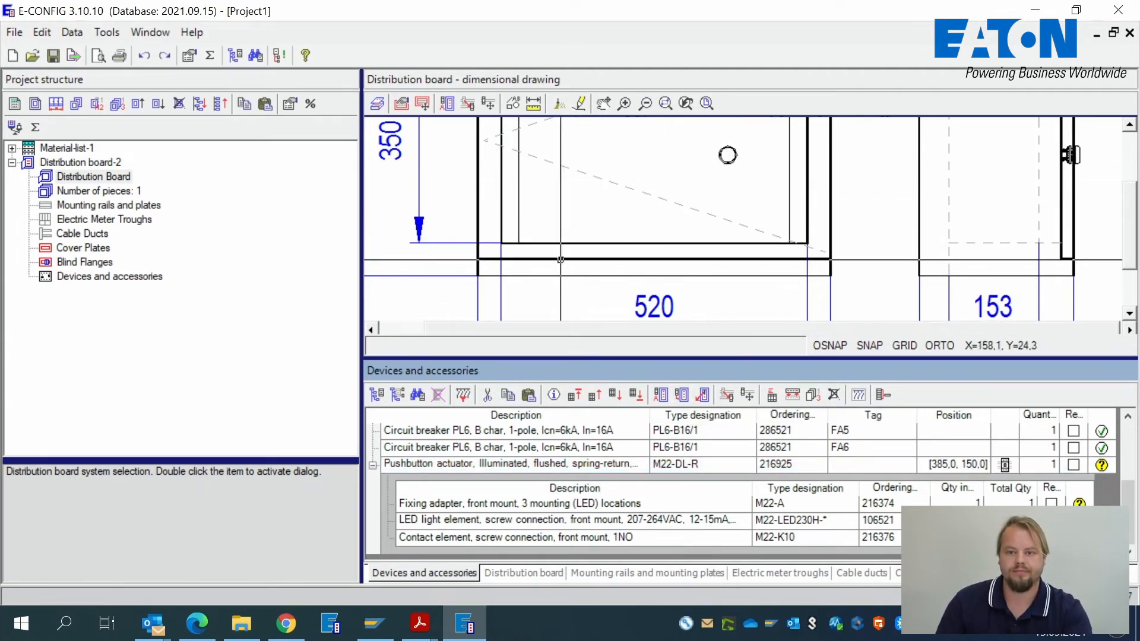
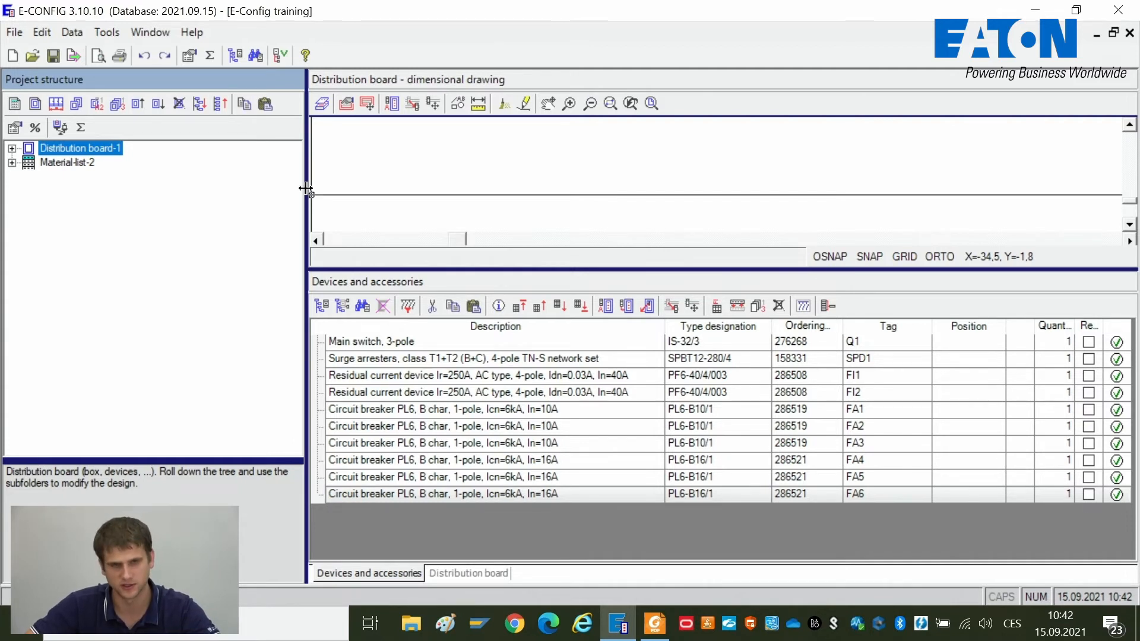
- Enlarge the dimensional drawing area and rename Distribution board-1 as Training distribution board
mouse_move(306, 189)
left_mouse_down()
mouse_move(345, 264)
mouse_move(376, 410)
left_mouse_up()
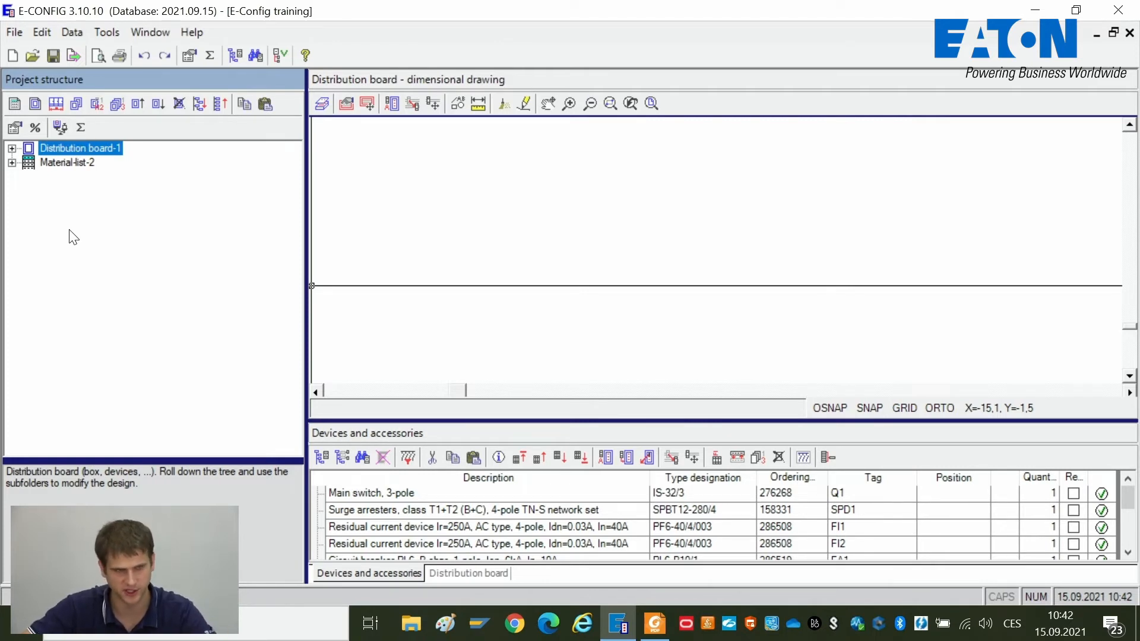
right_click(88, 146)
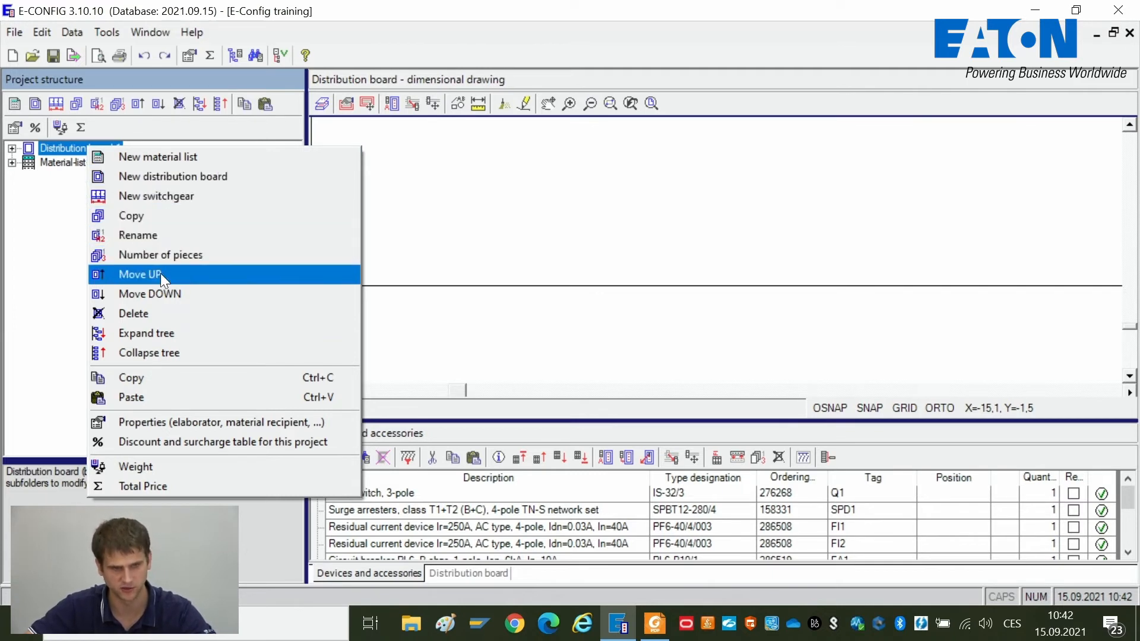
left_click(151, 239)
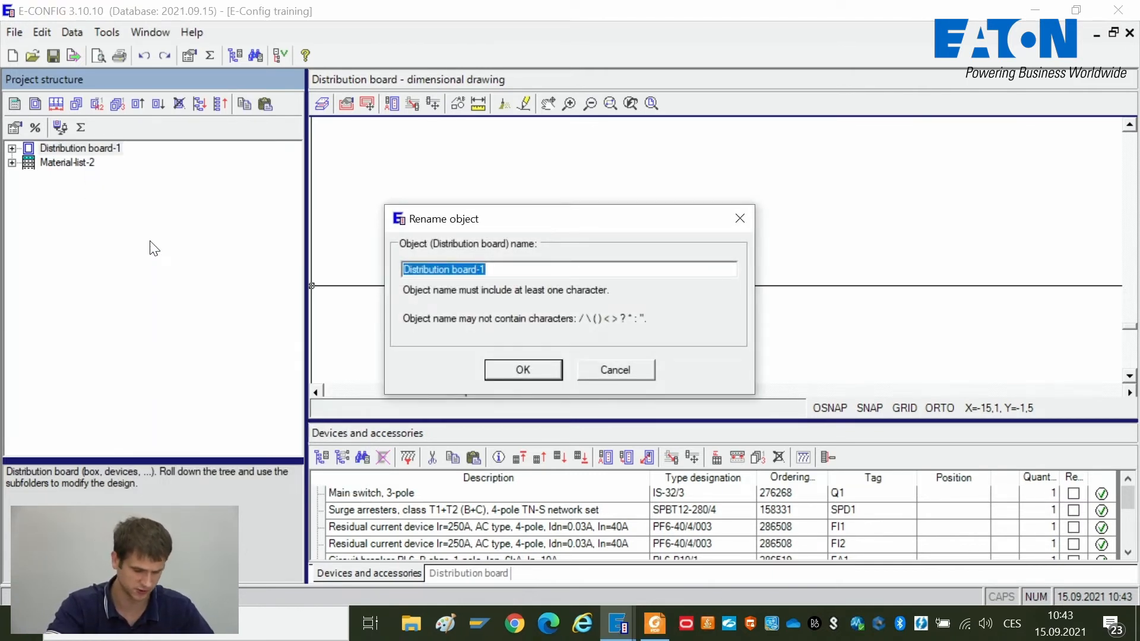
type("Train")
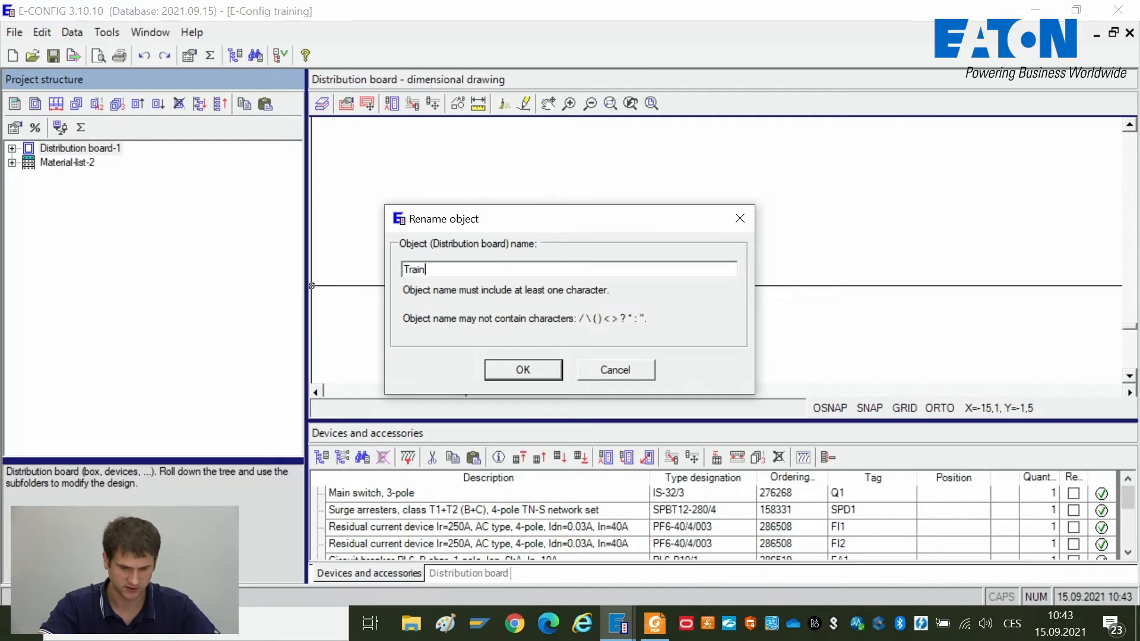
type("ing")
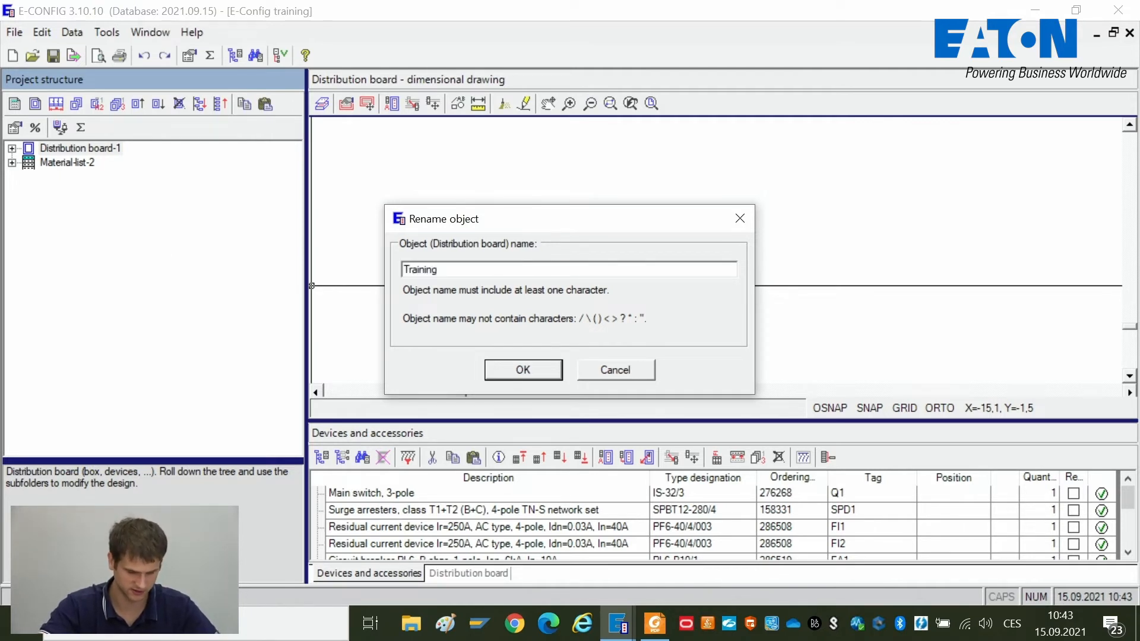
type(" distrib")
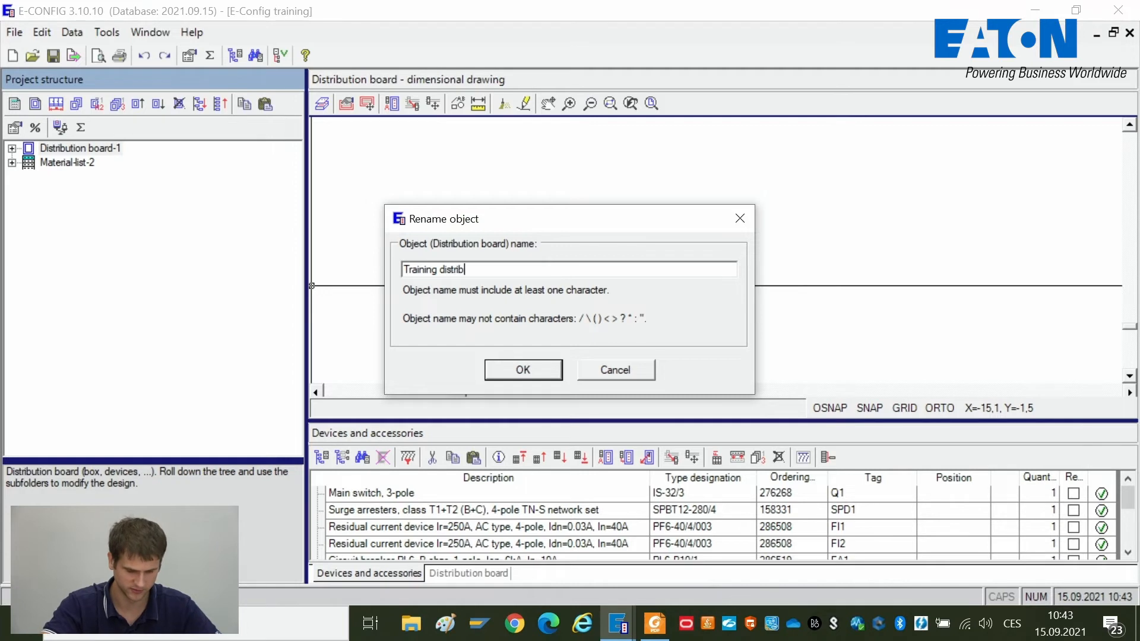
type("ution bo")
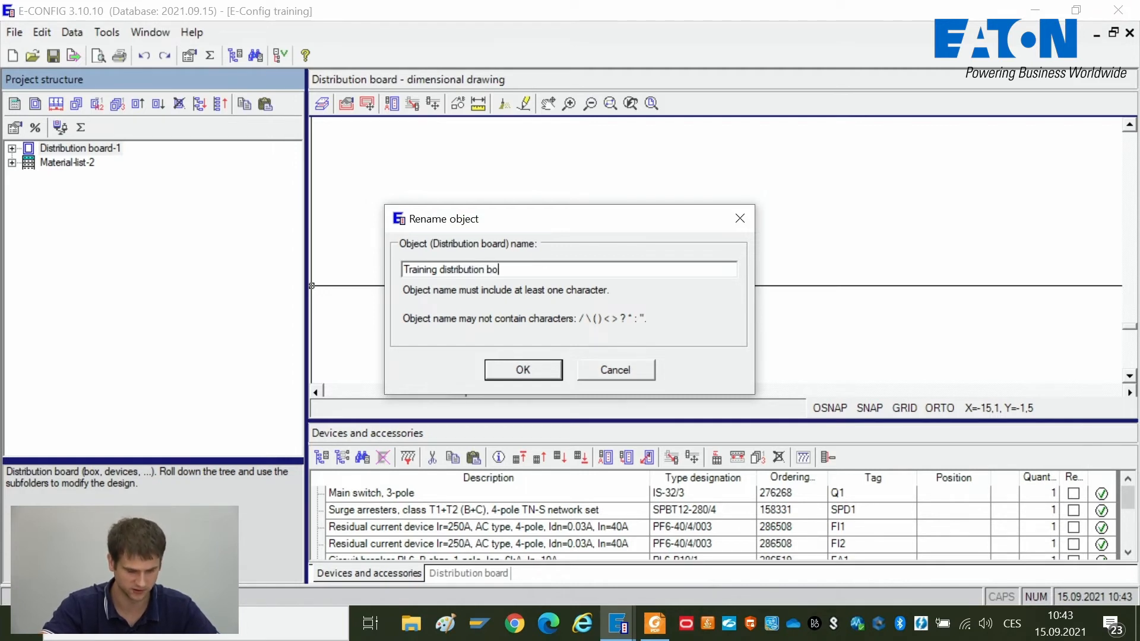
type("ard")
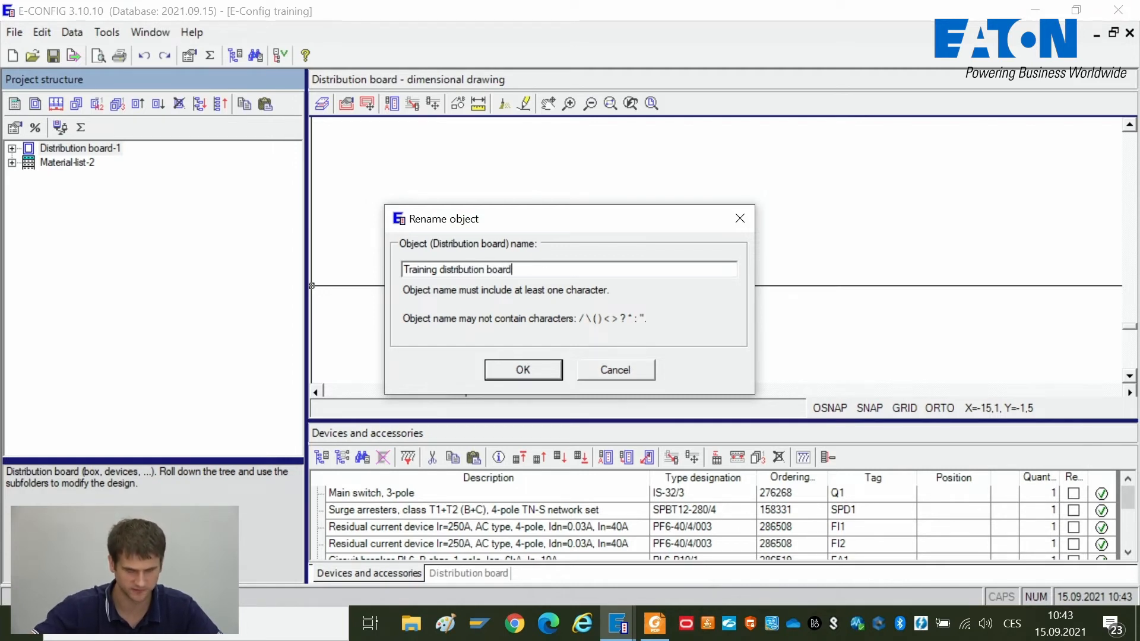
left_click(524, 370)
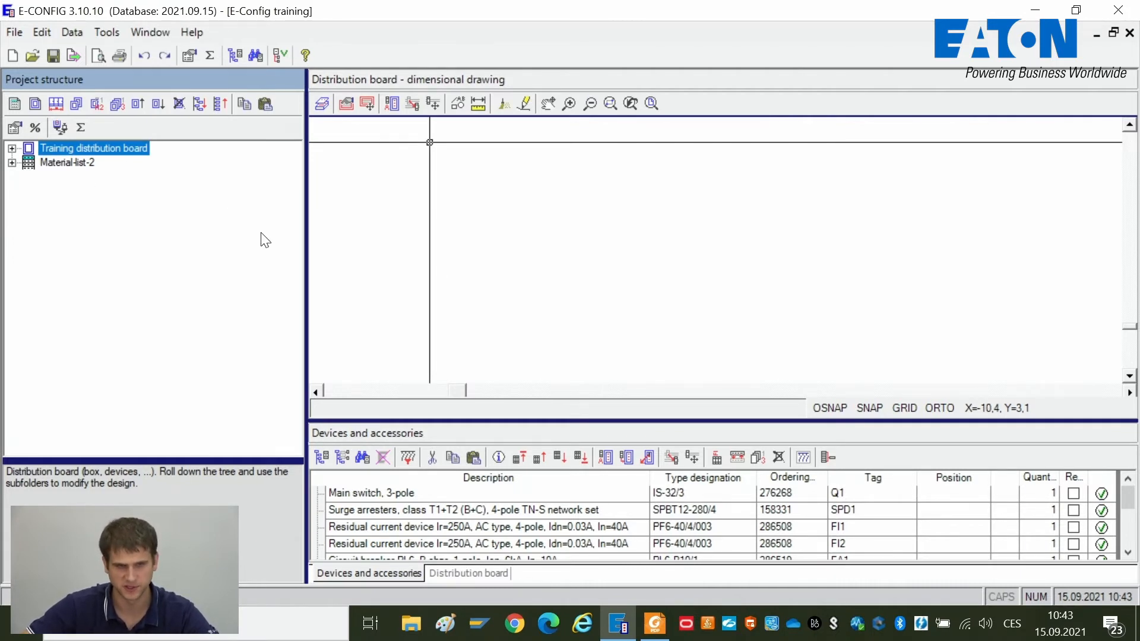
- Expand the Training distribution board and open the system selection for its Distribution Board item
double_click(29, 149)
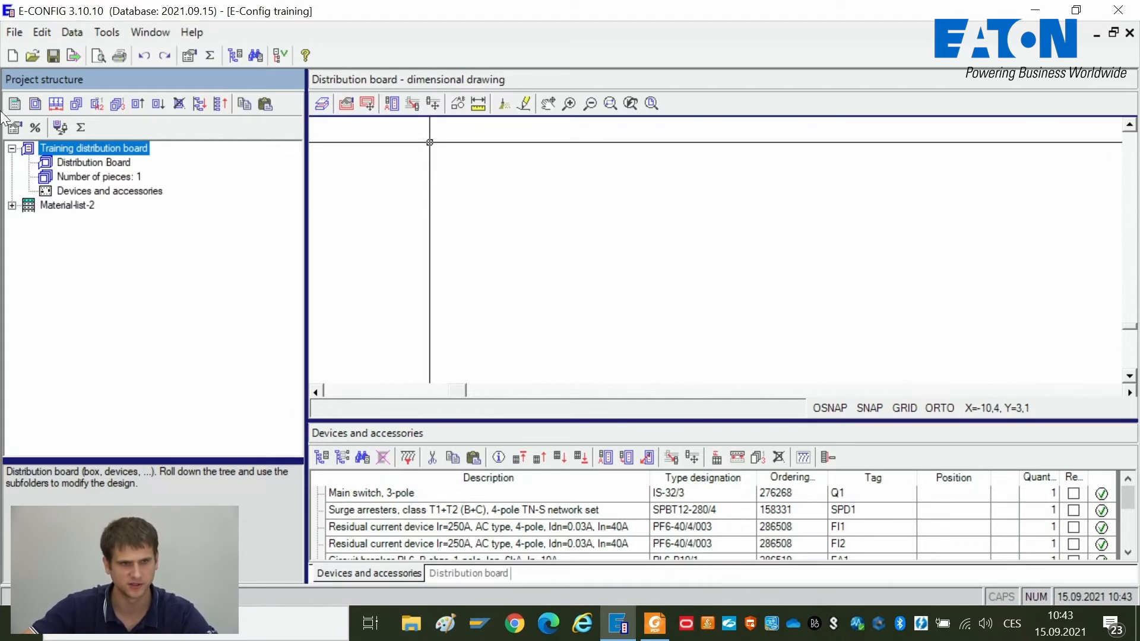
left_click(85, 163)
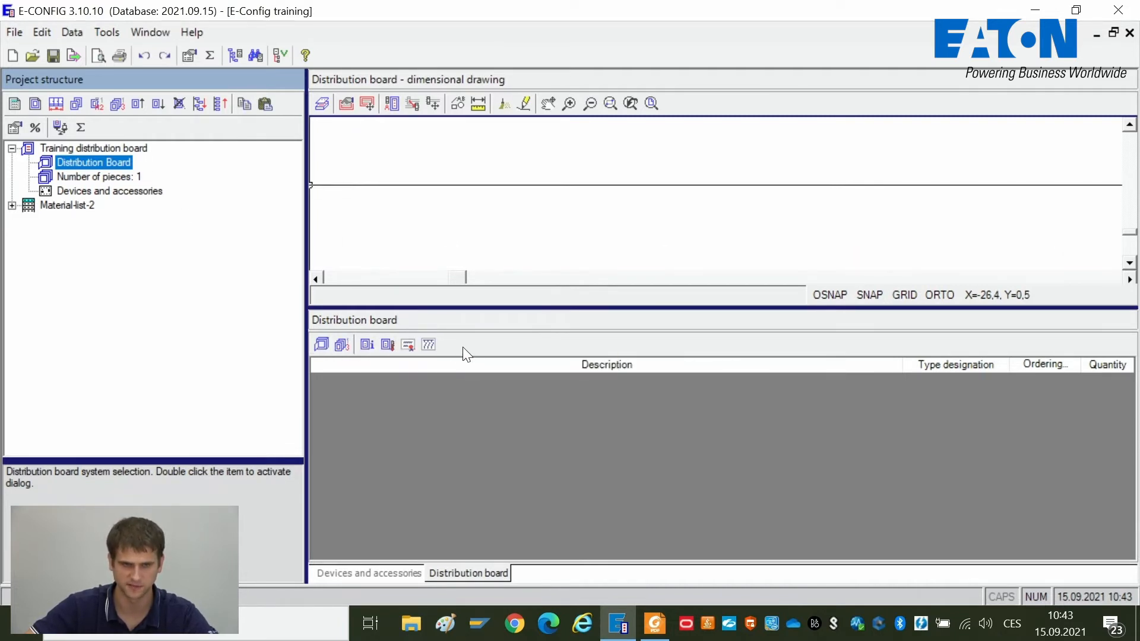
left_click(320, 345)
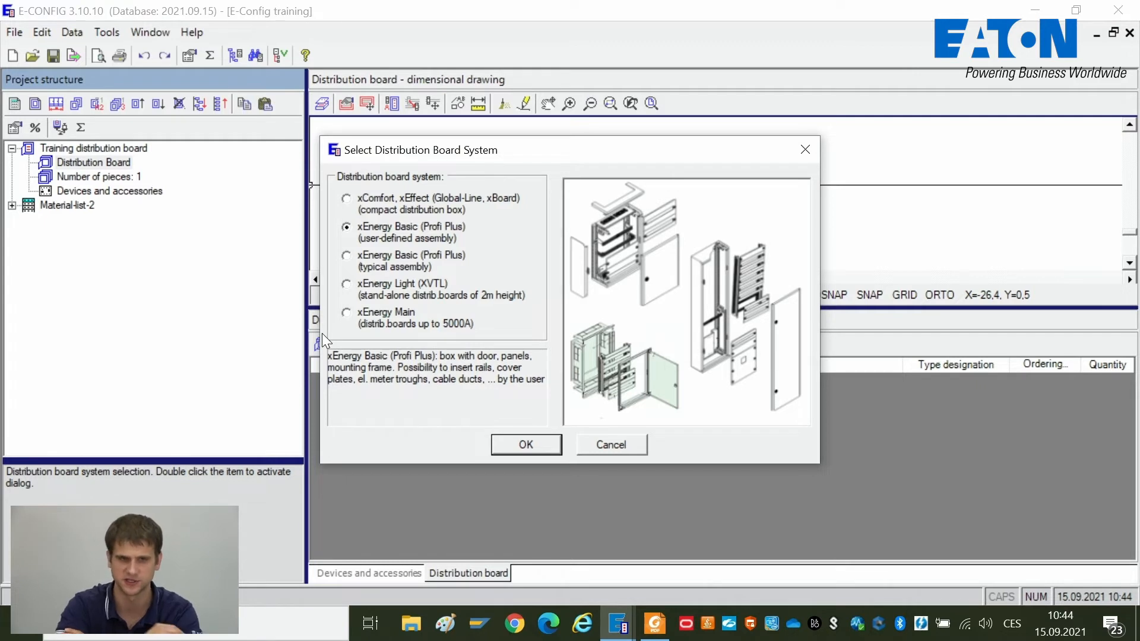
- Compare the xEnergy Basic and xEnergy Light systems, and choose the xComfort, xEffect (Global-Line, xBoard) compact distribution box
left_click(372, 205)
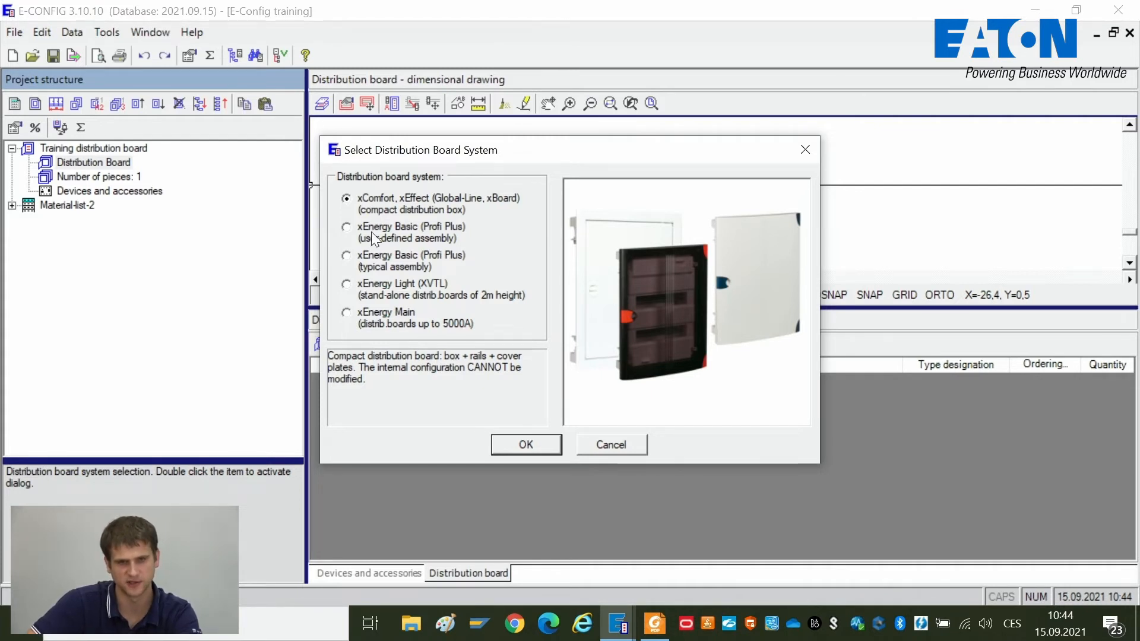
left_click(372, 232)
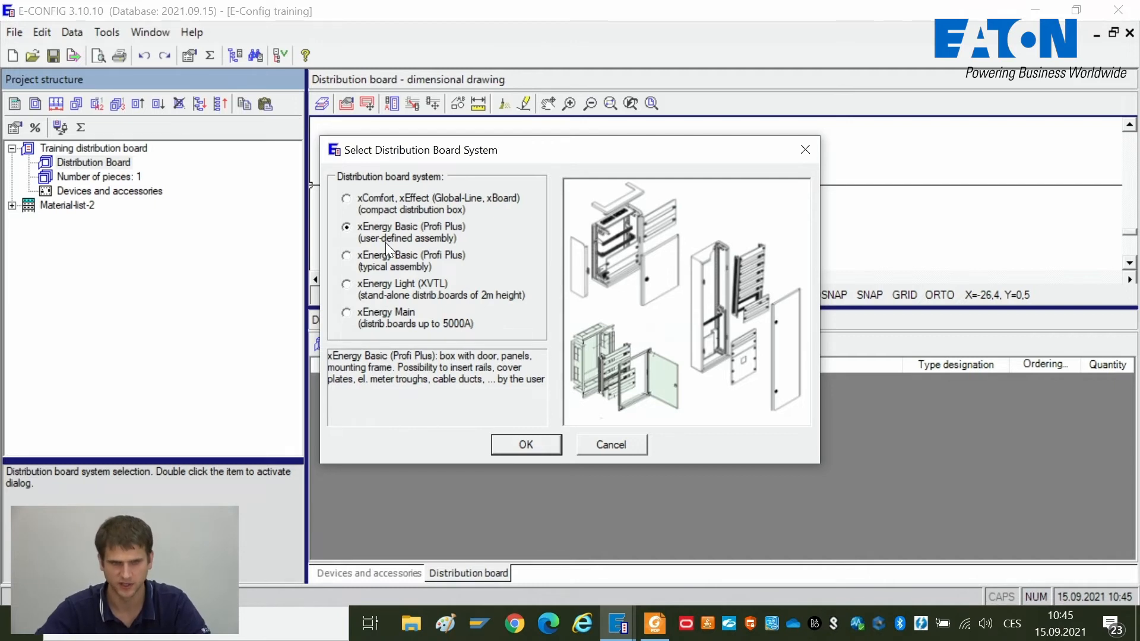
left_click(387, 272)
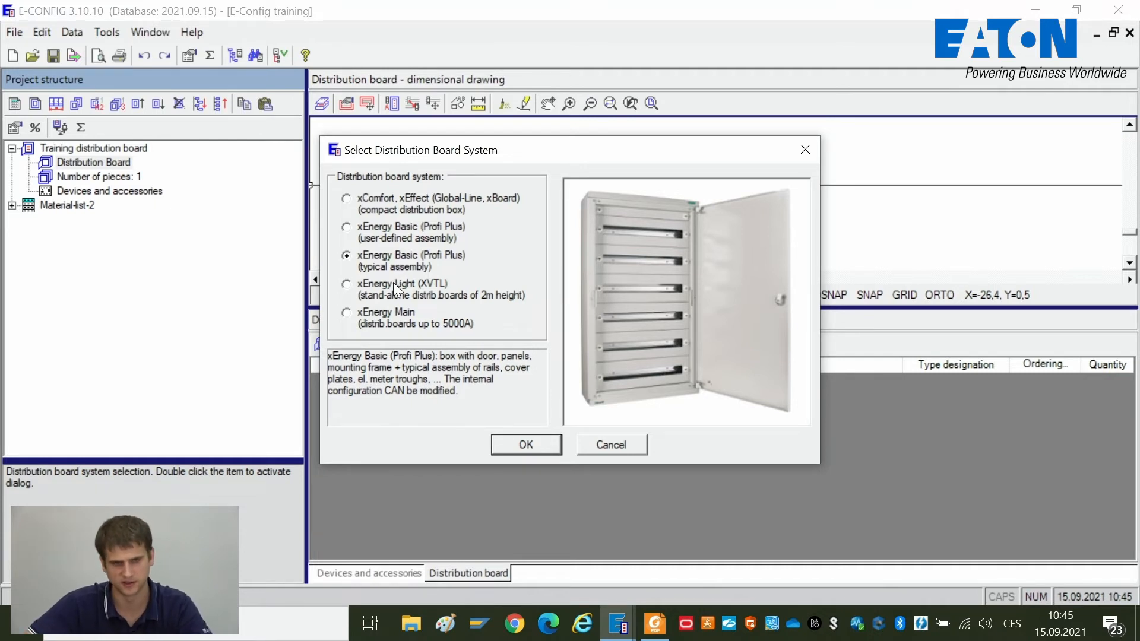
left_click(393, 287)
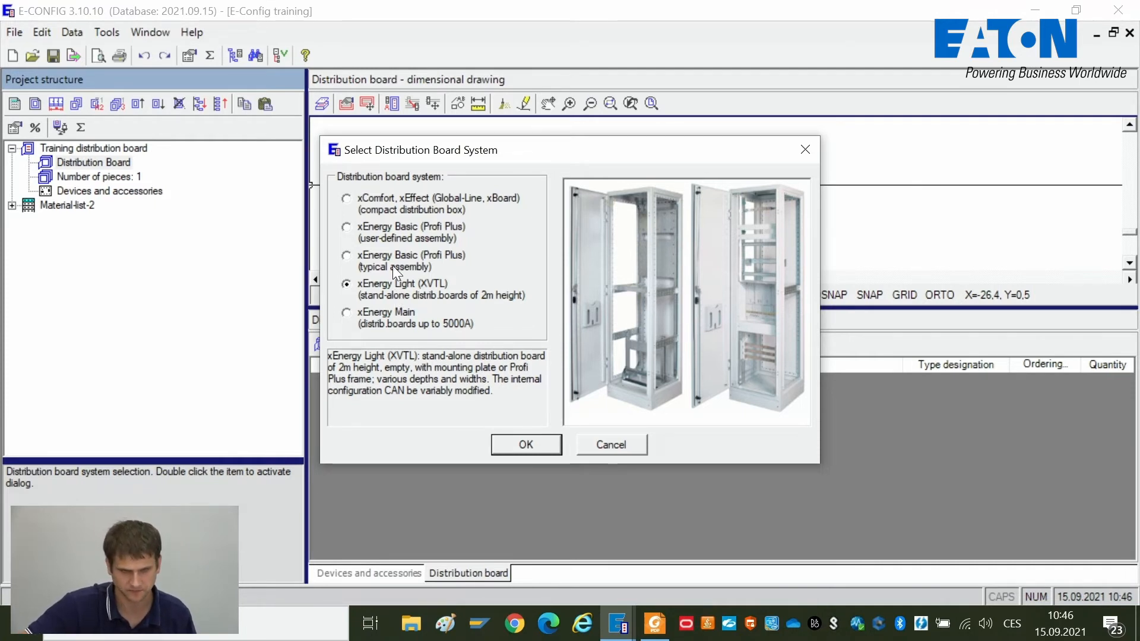
left_click(401, 203)
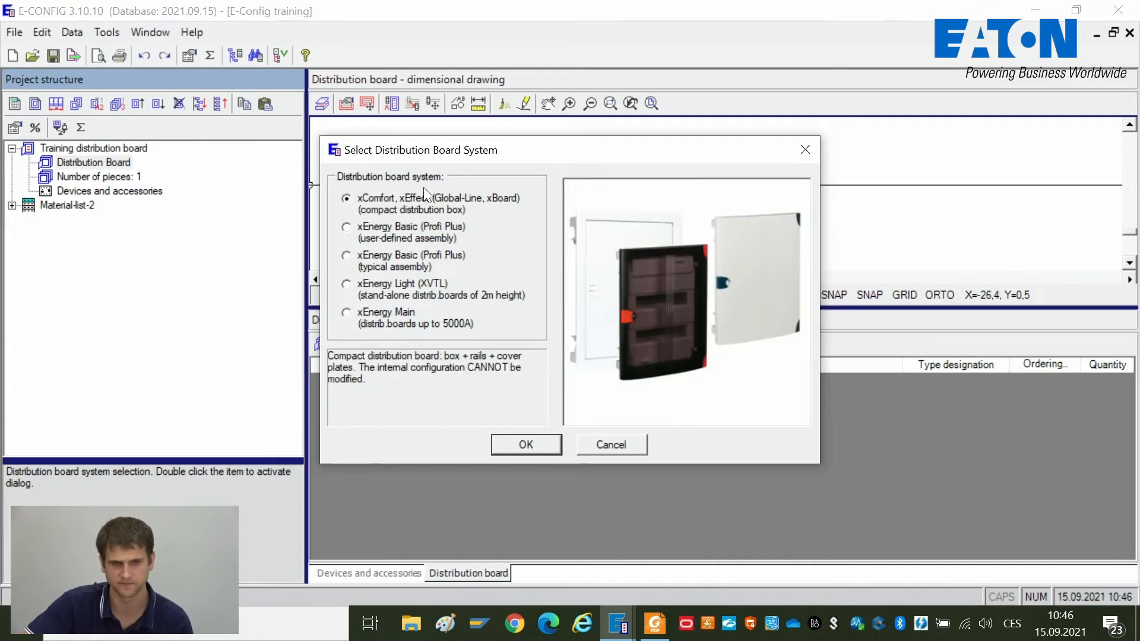
left_click(527, 447)
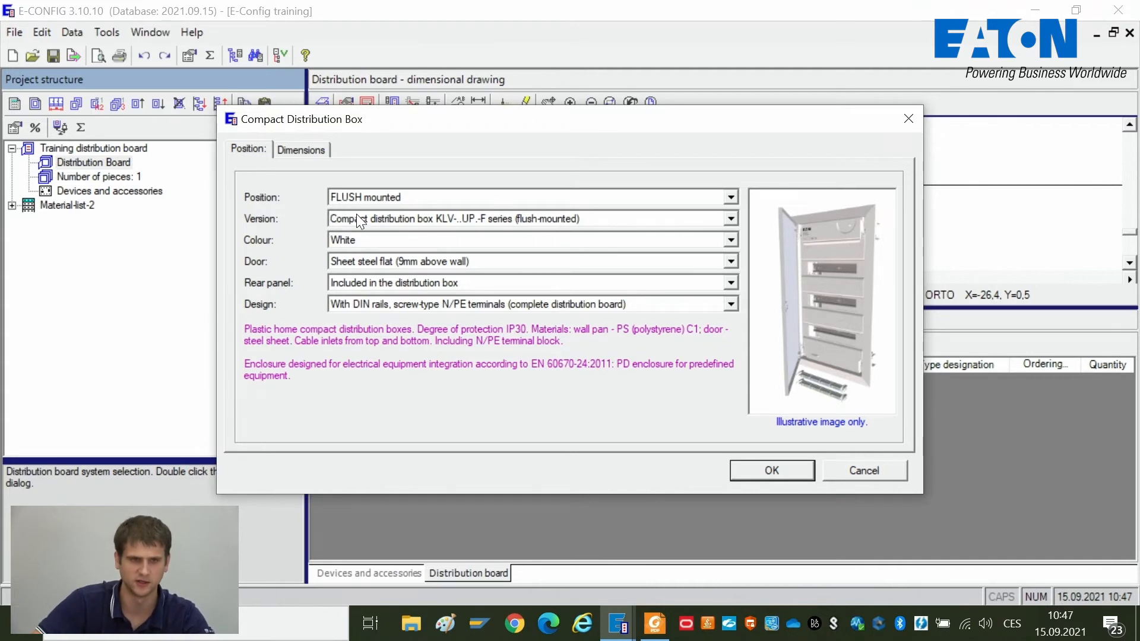
- Keep the box FLUSH mounted and choose the Large-capacity compact distribution boxes, BF-U series version
left_click(391, 194)
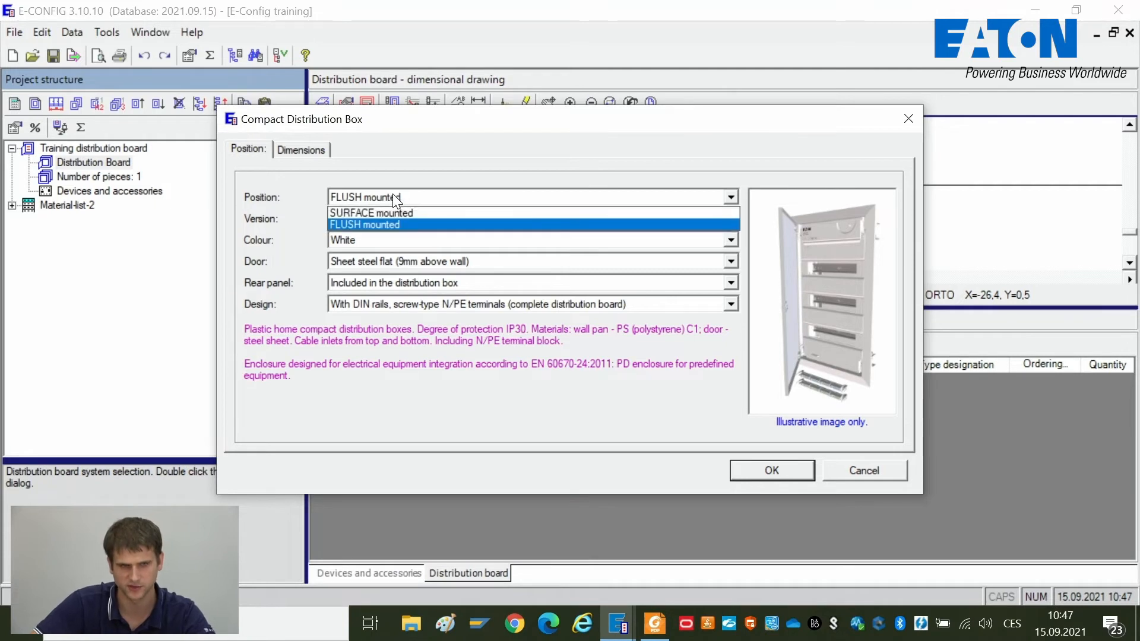
left_click(403, 224)
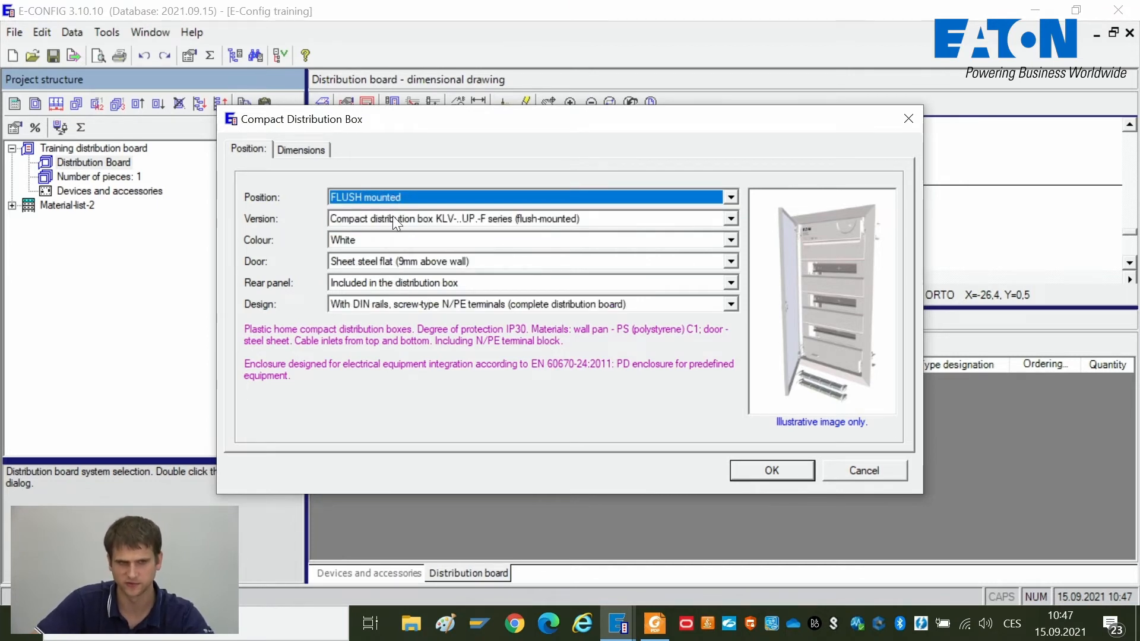
left_click(364, 215)
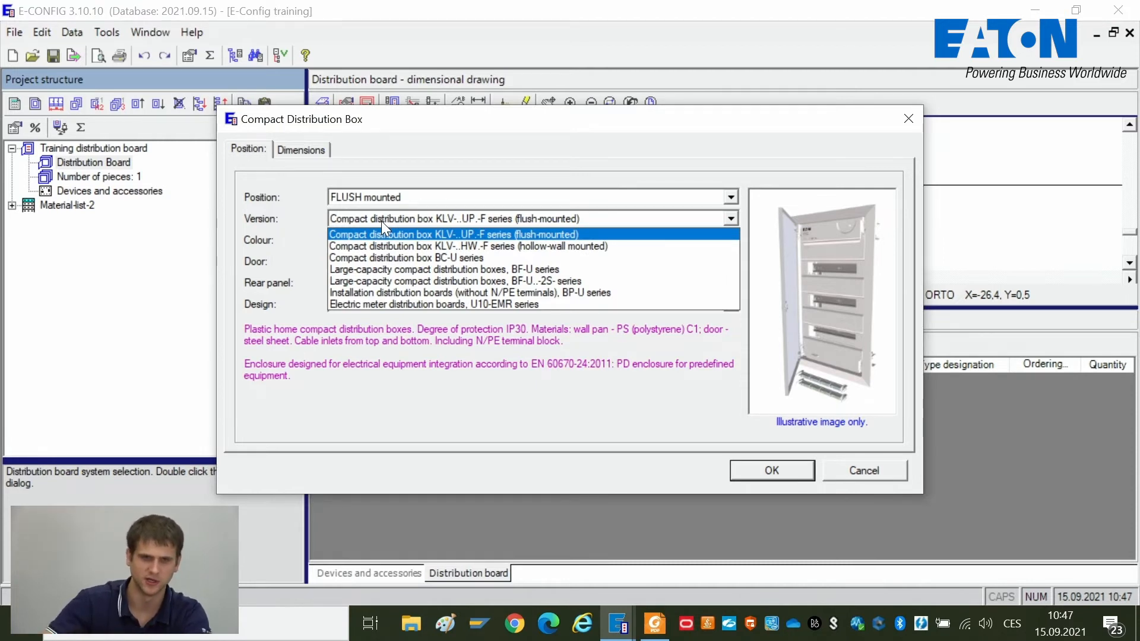
left_click(425, 235)
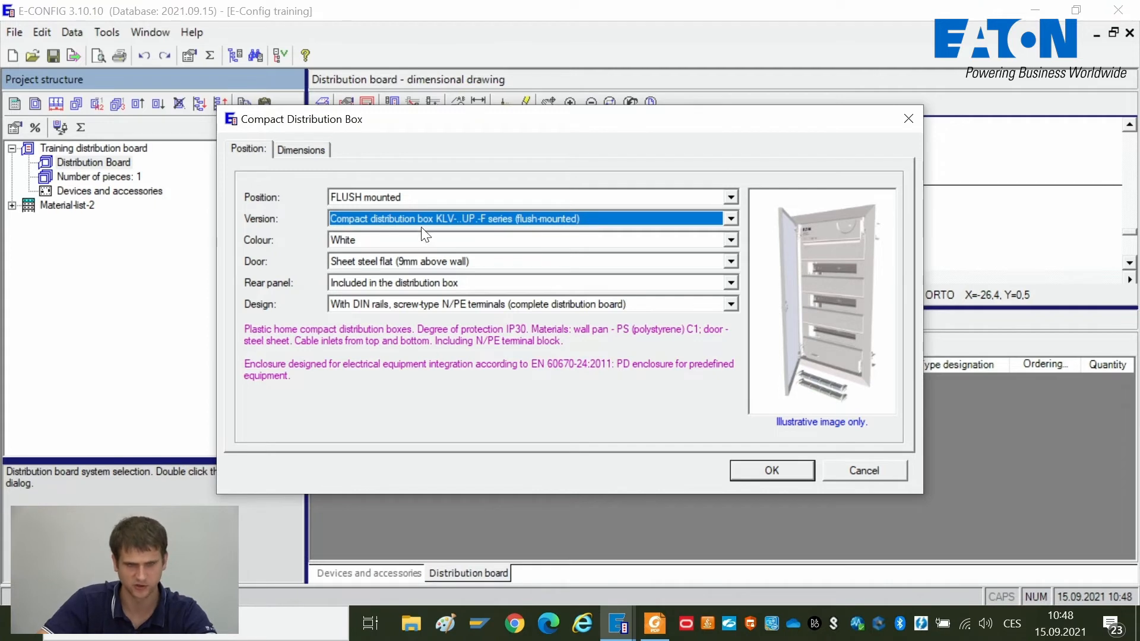
left_click(472, 219)
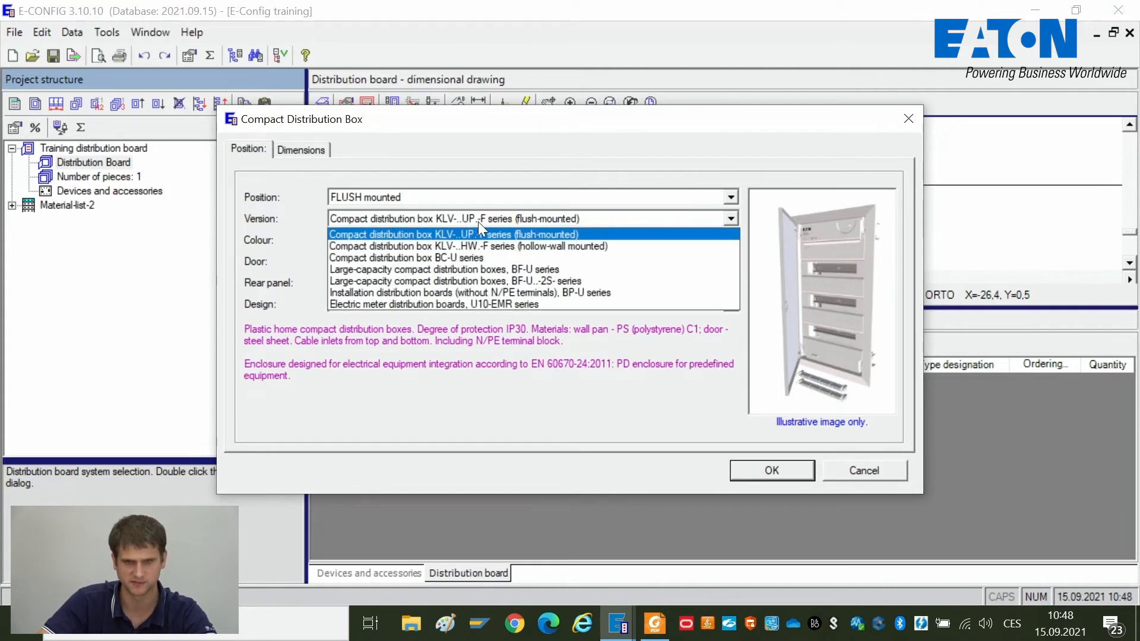
left_click(479, 269)
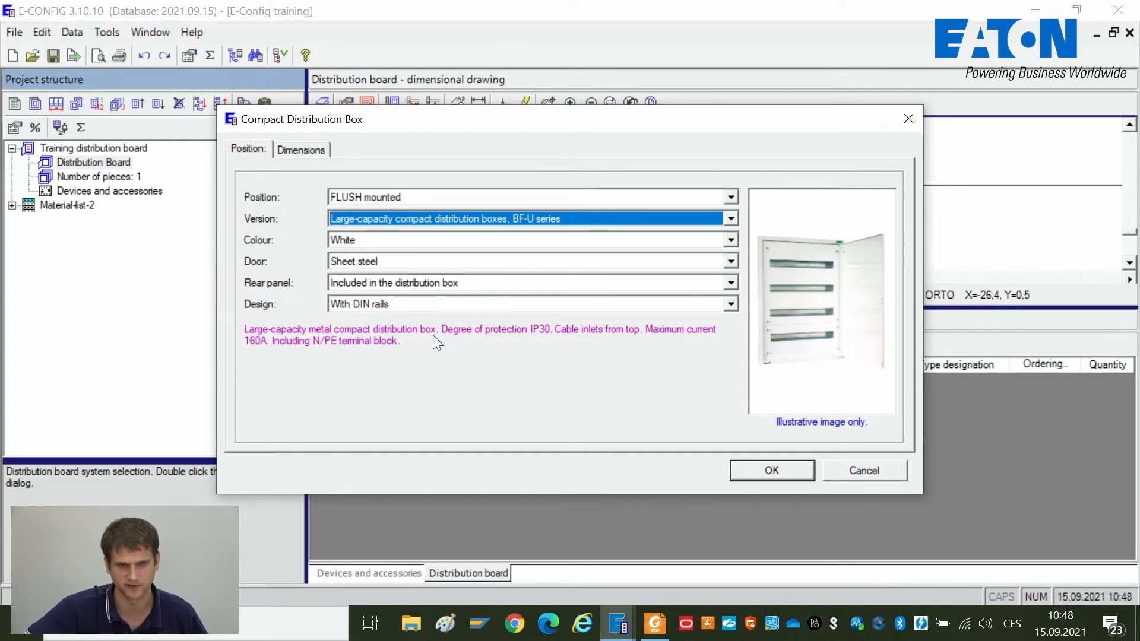
left_click(550, 219)
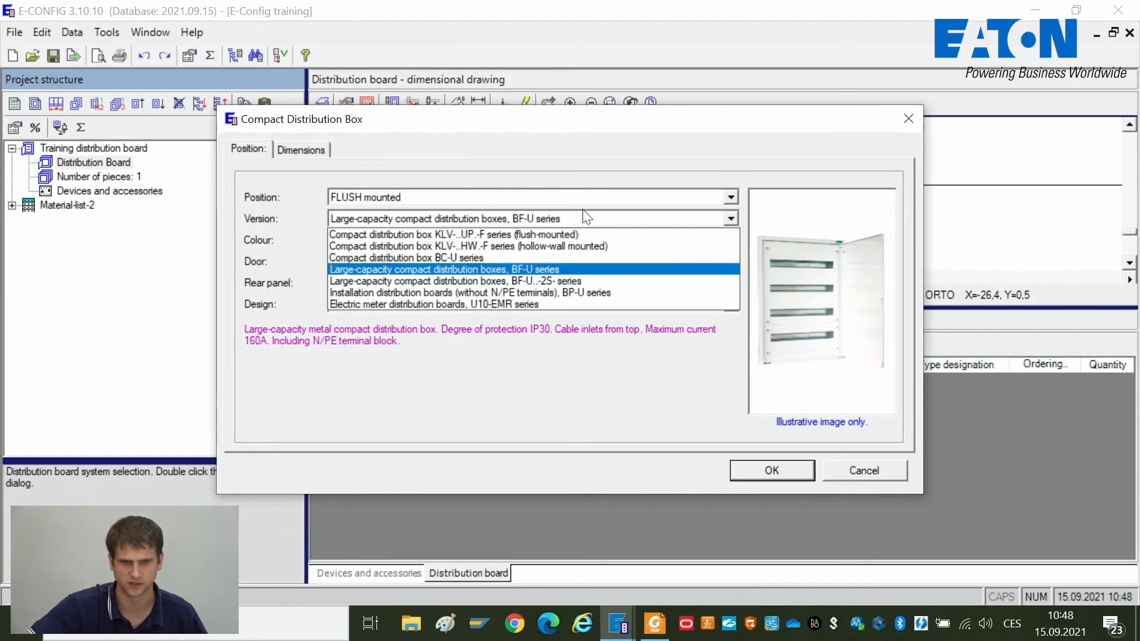
left_click(555, 269)
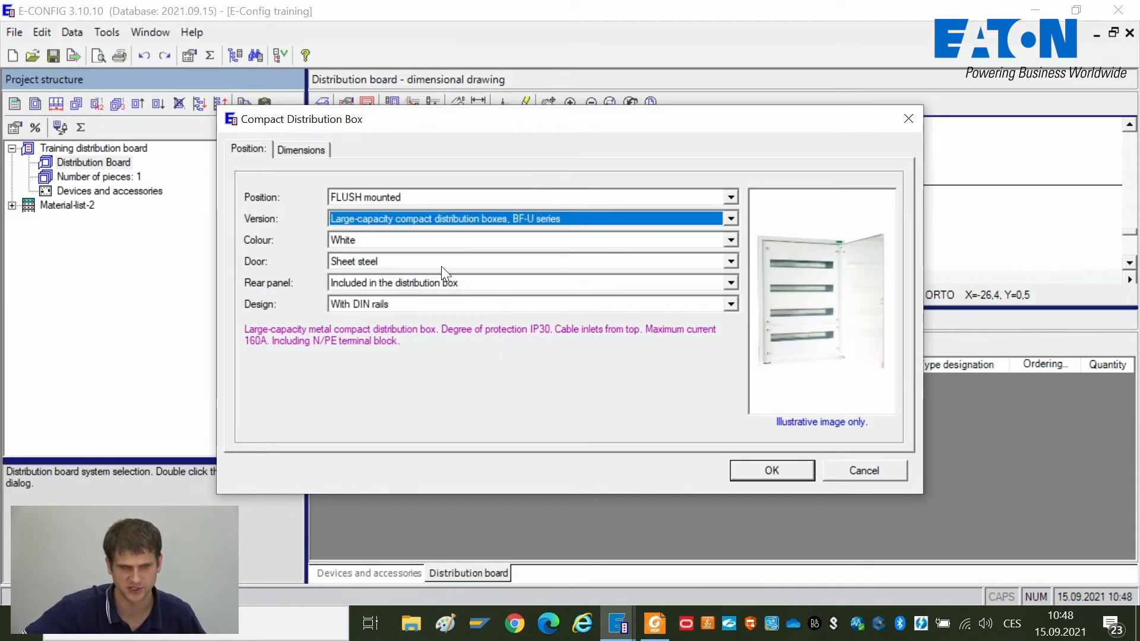
- Check the colour, door, rear panel and design options, keeping White, Sheet steel, Included in the distribution box and With DIN rails
left_click(398, 242)
left_click(398, 254)
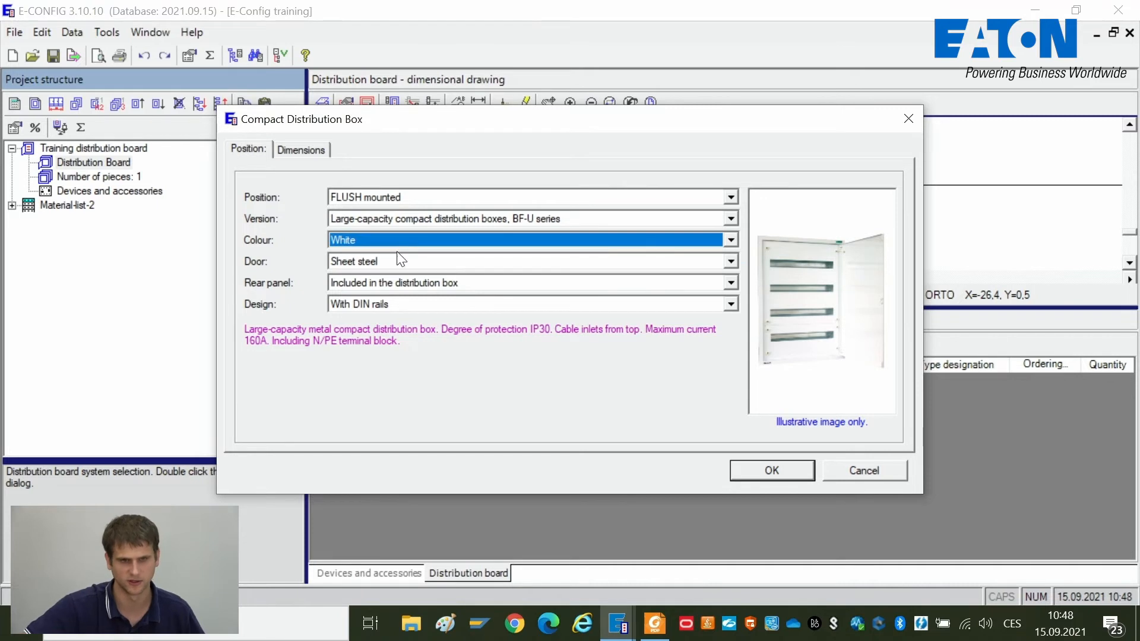
left_click(397, 259)
left_click(392, 262)
left_click(386, 283)
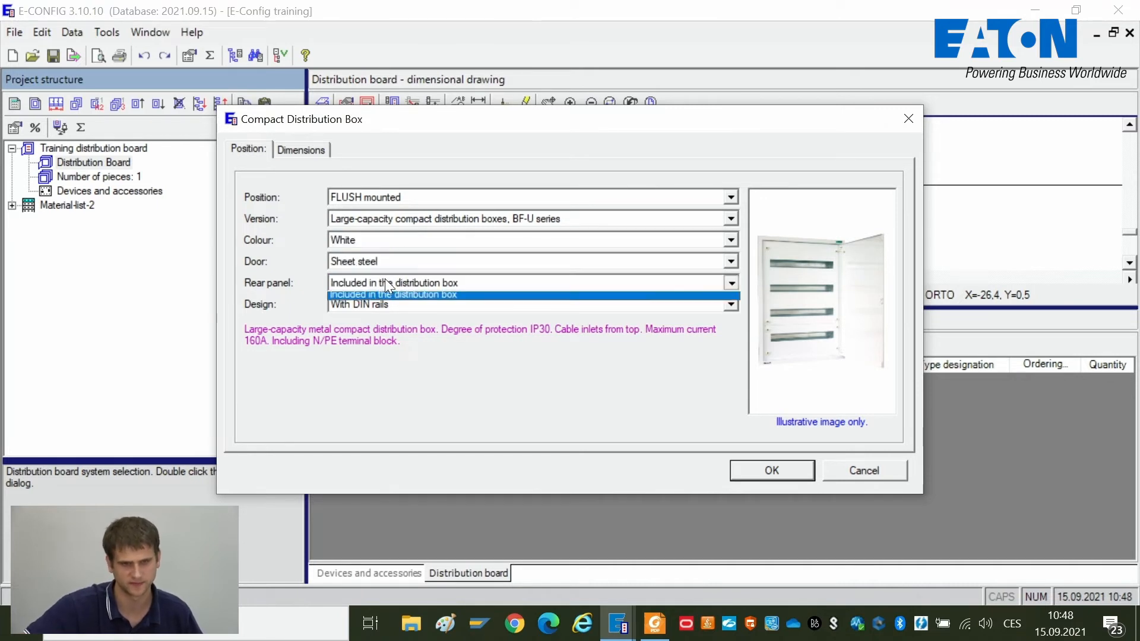
left_click(385, 278)
left_click(410, 303)
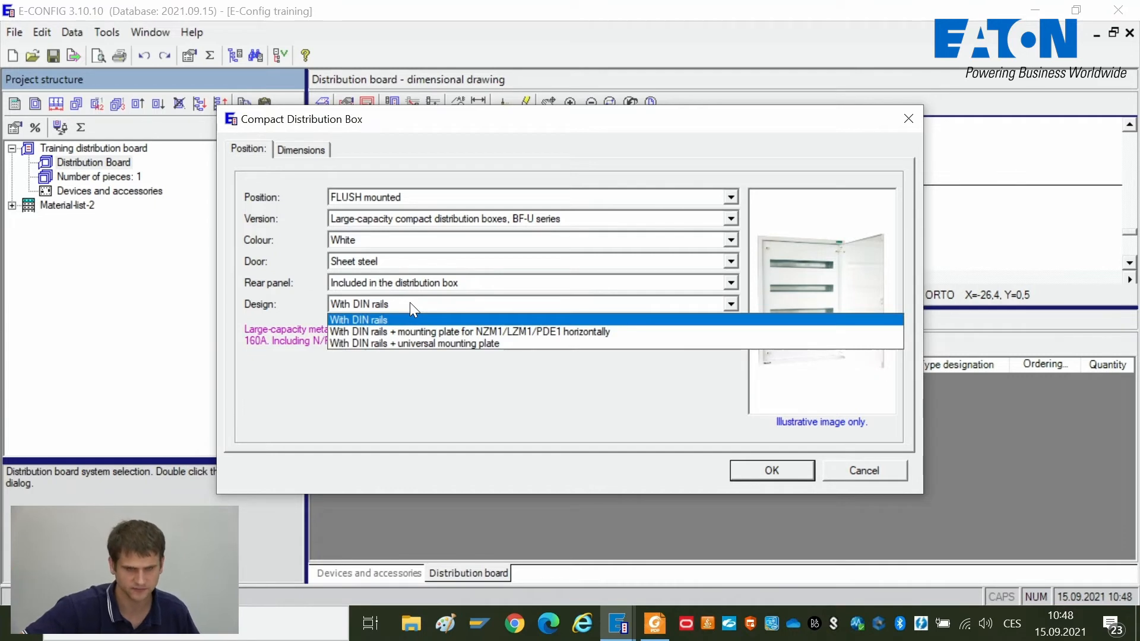
left_click(409, 301)
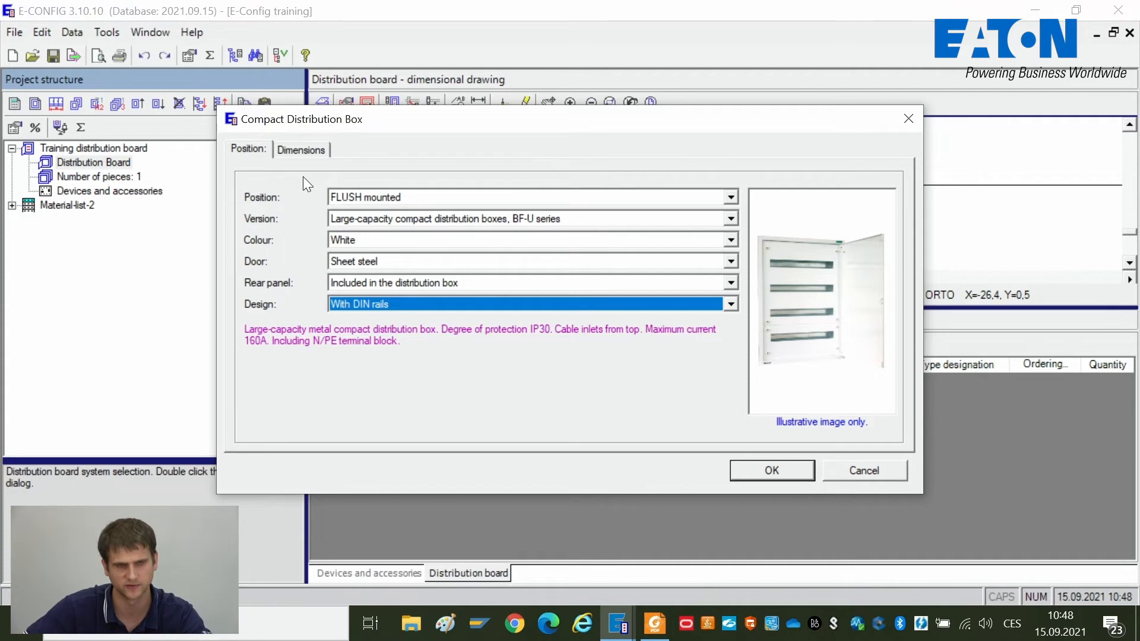
- Check the required number of modules and set the box size to 4 rows with 96 modules
left_click(301, 151)
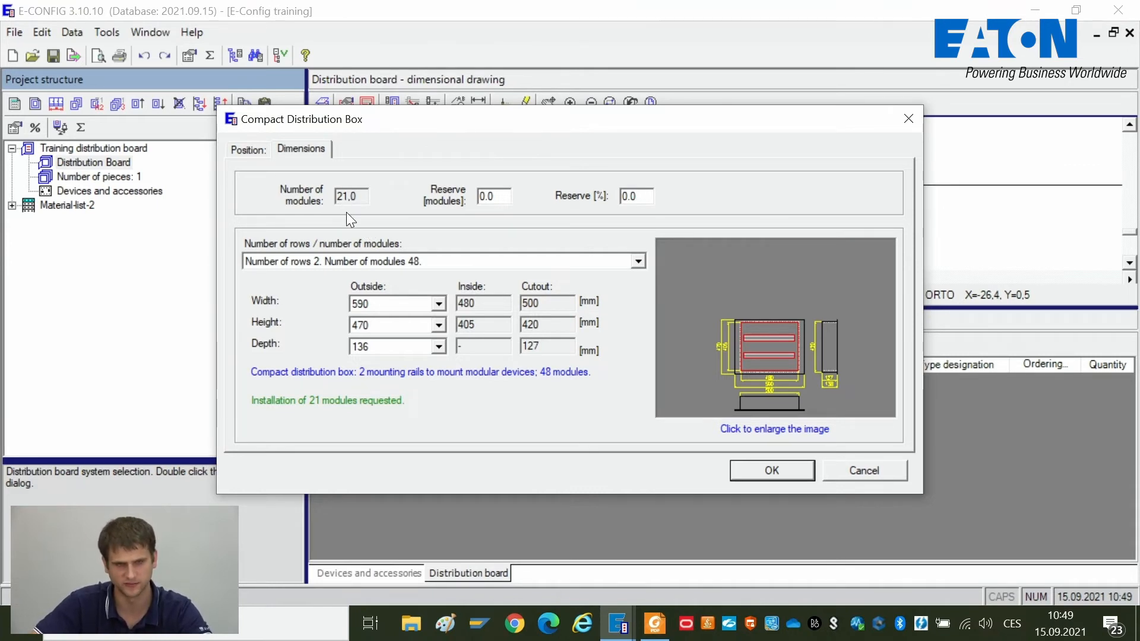
left_click_drag(342, 194, 358, 193)
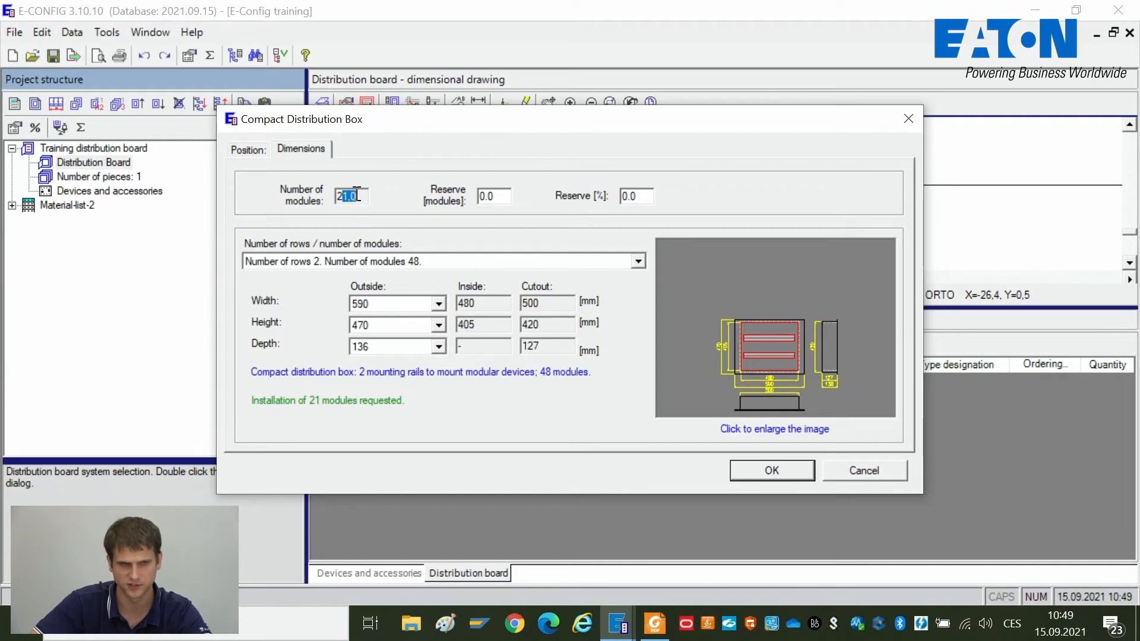
double_click(360, 194)
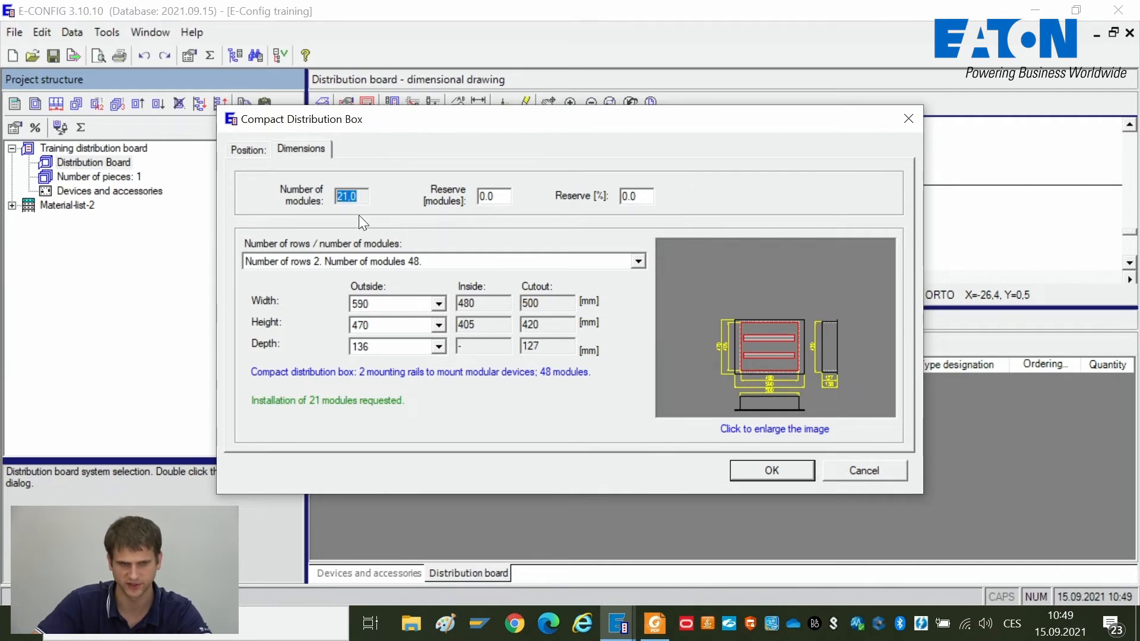
left_click(445, 263)
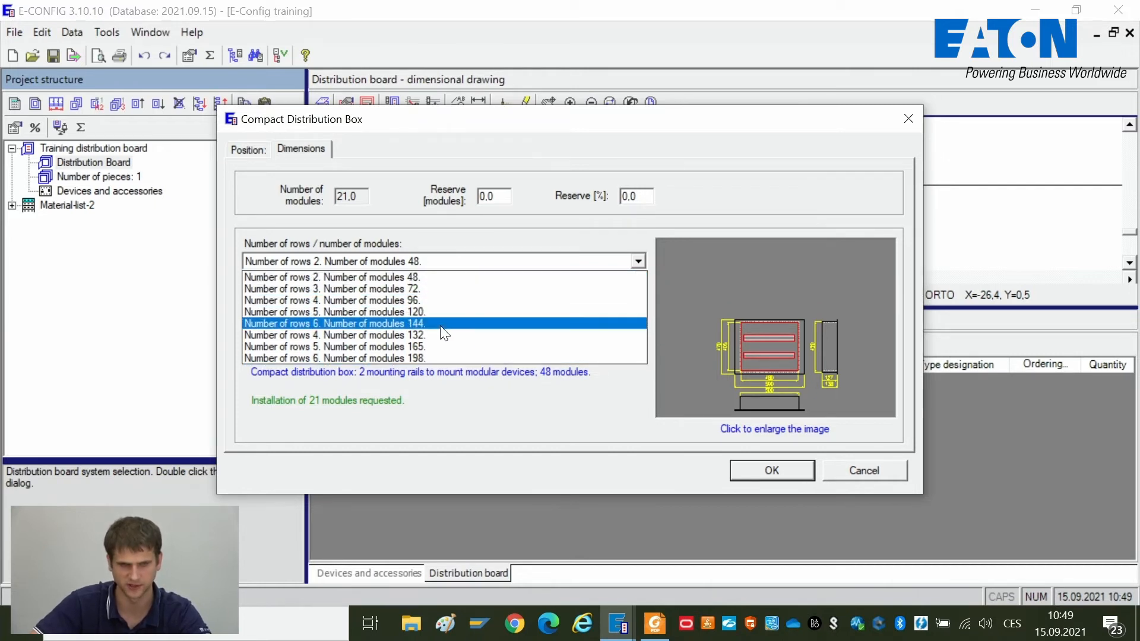
left_click(366, 300)
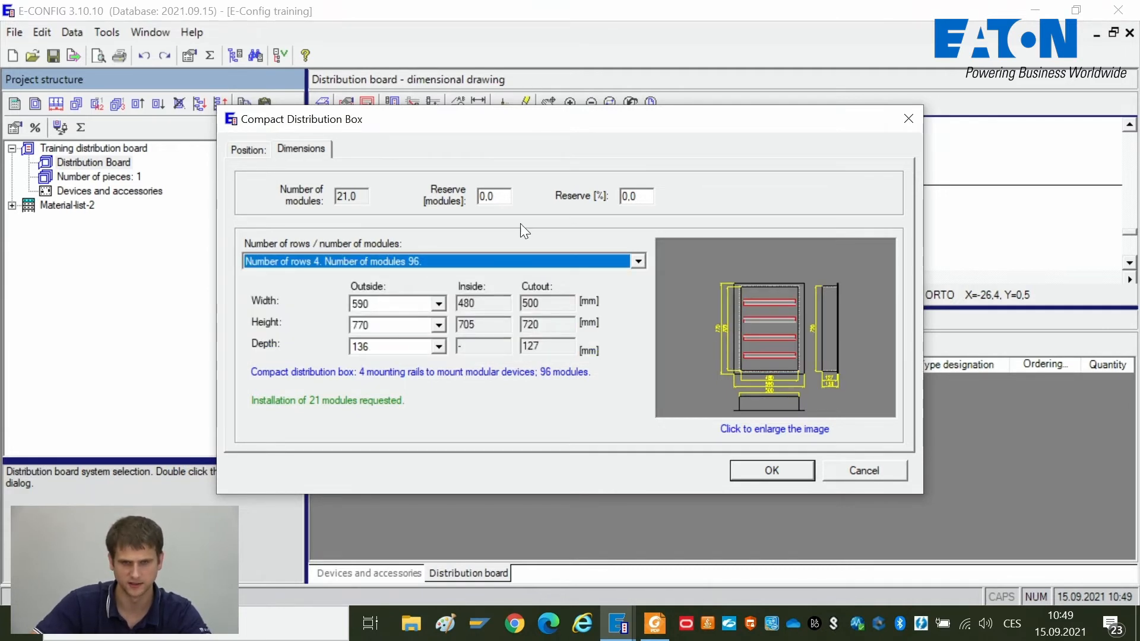
- Inspect the enlarged dimension image of the four-row box and accept the compact distribution box configuration
left_click(767, 340)
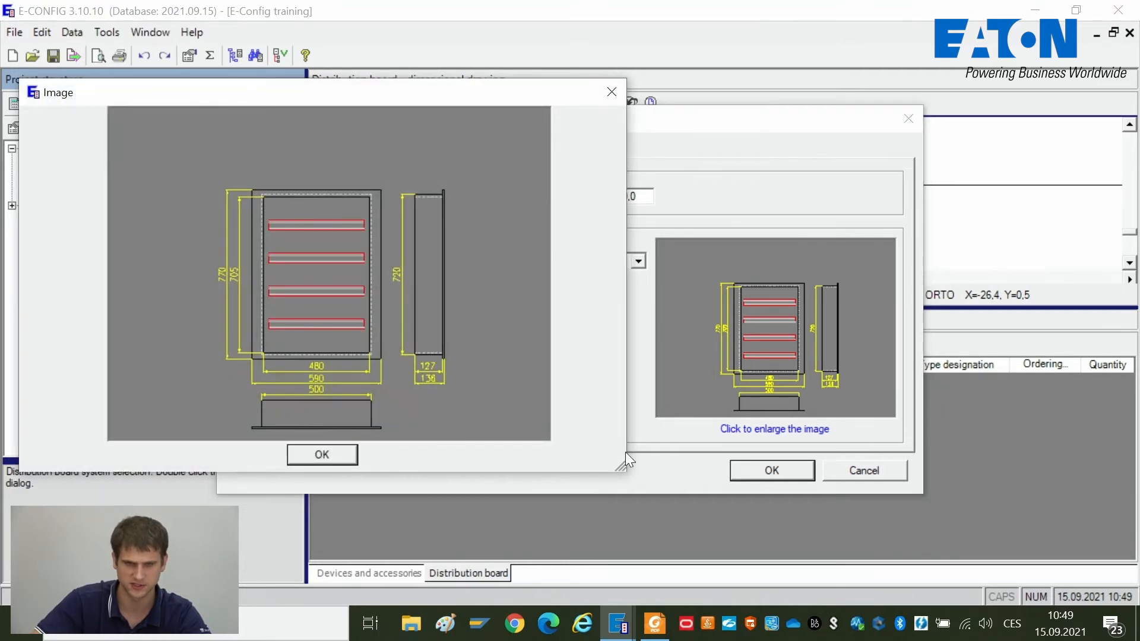
left_click_drag(625, 451, 887, 579)
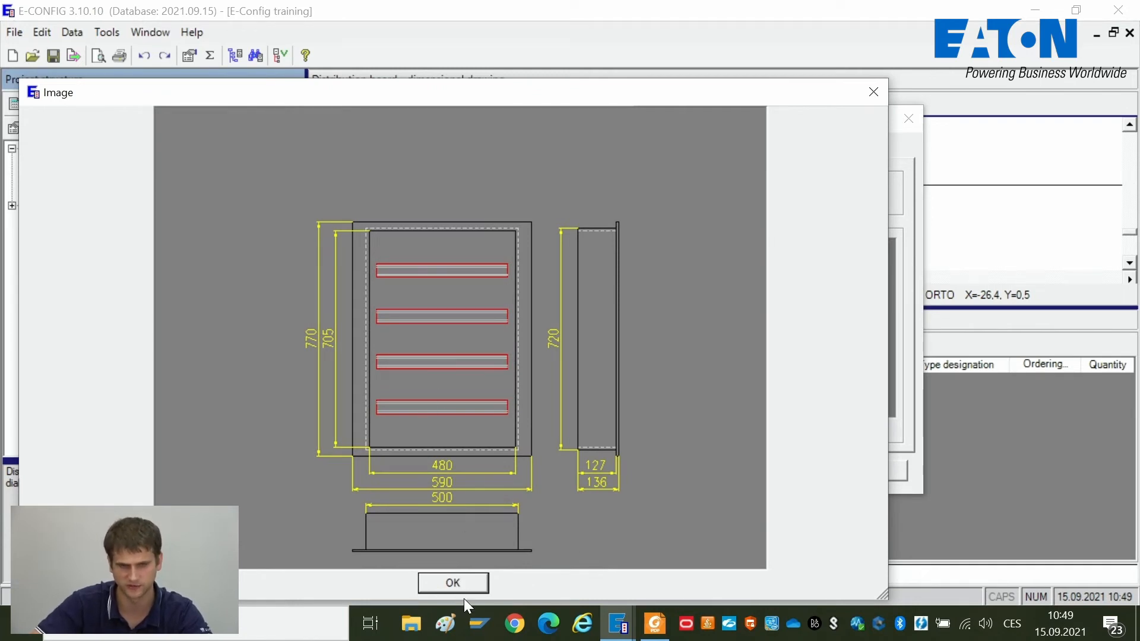
left_click(458, 583)
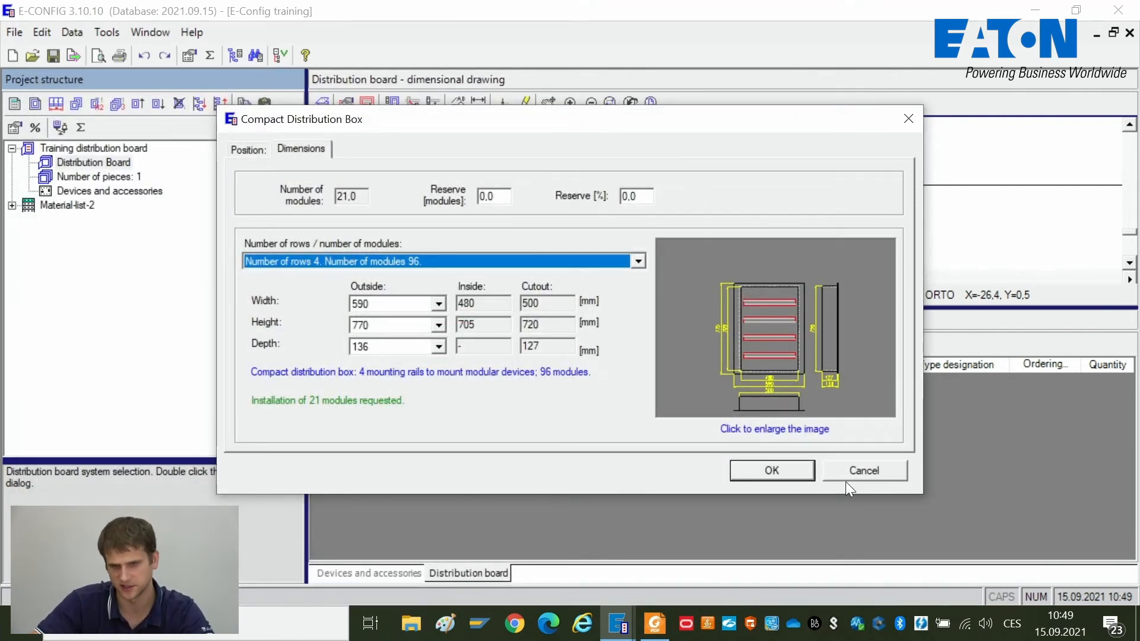
left_click(762, 471)
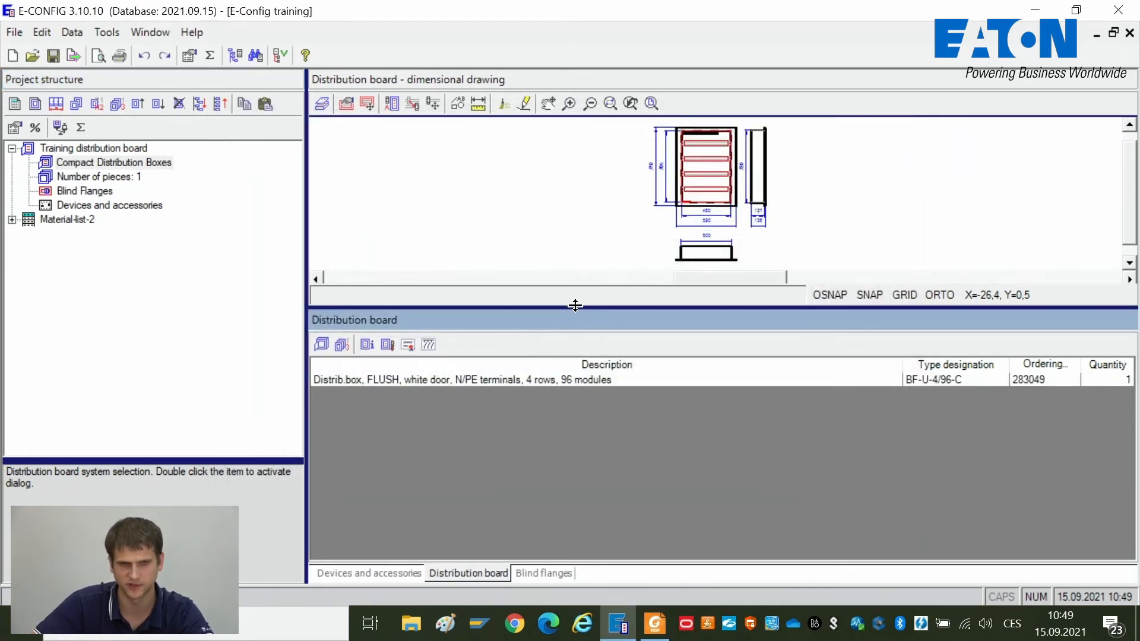
- Enlarge the dimensional drawing area and examine the distribution box's views, mounting rails and dimensions
left_click_drag(560, 557, 560, 558)
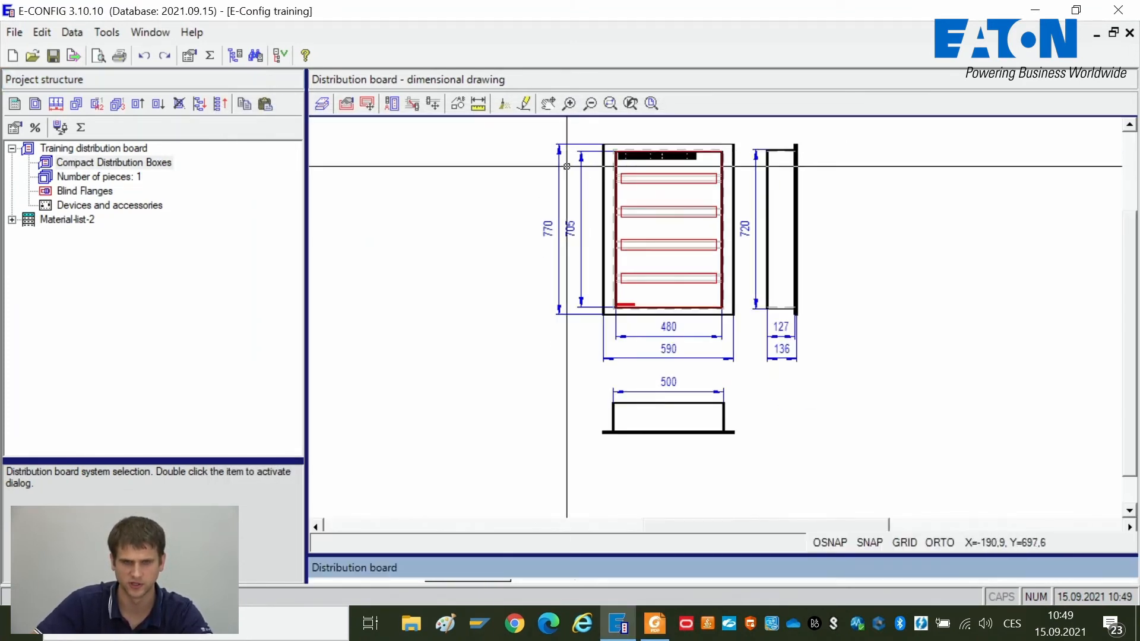
left_click_drag(412, 158, 460, 135)
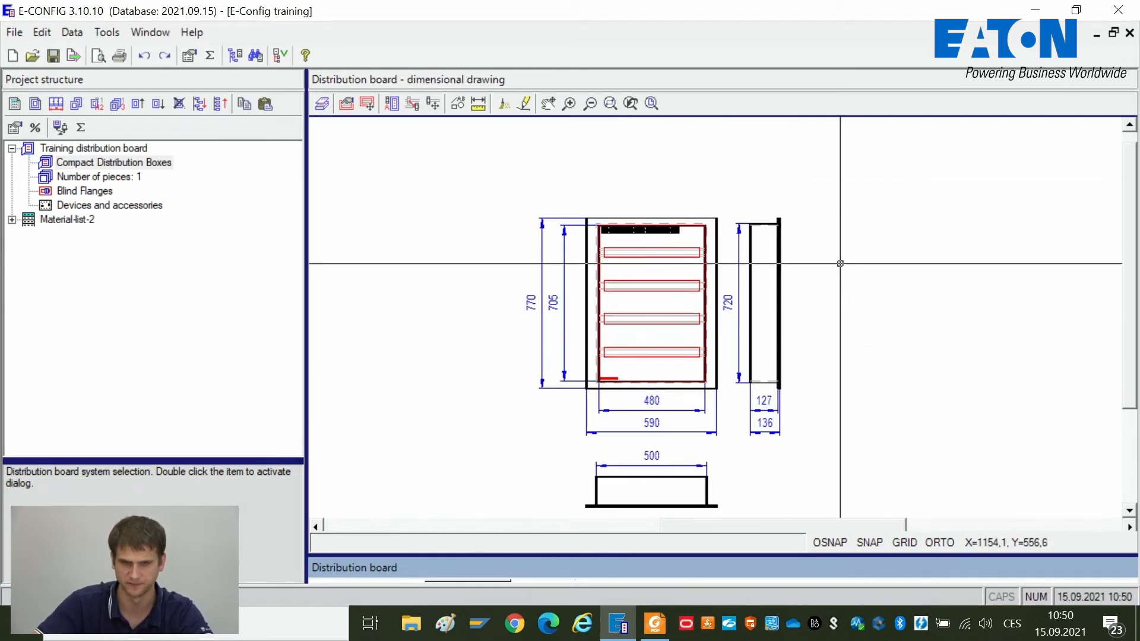
scroll(730, 273, "up", 2)
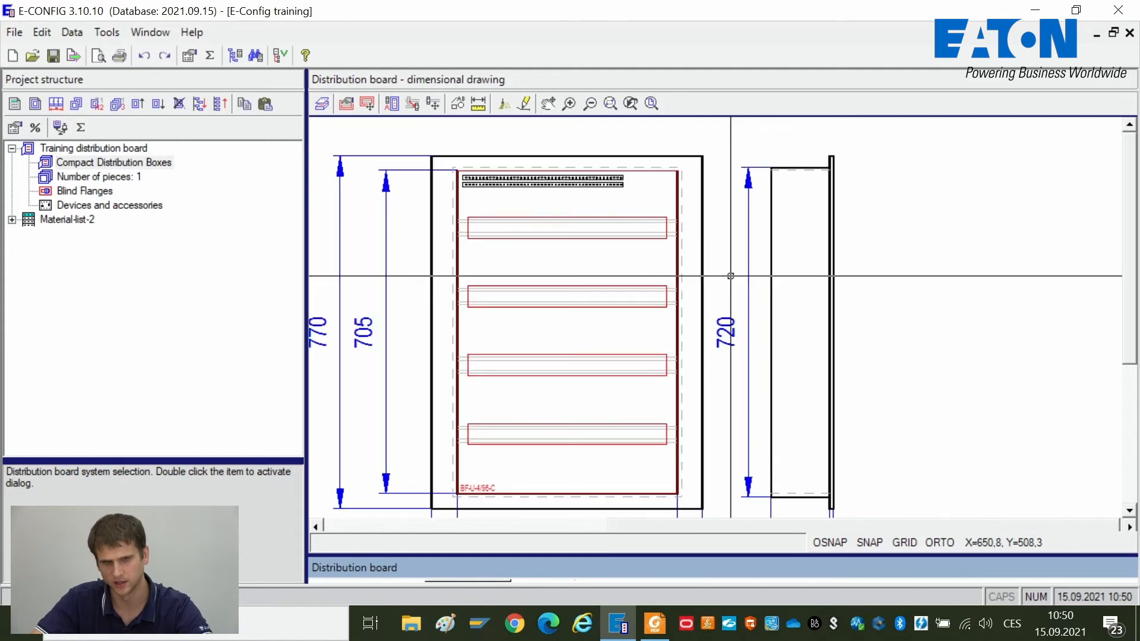
scroll(664, 338, "down", 3)
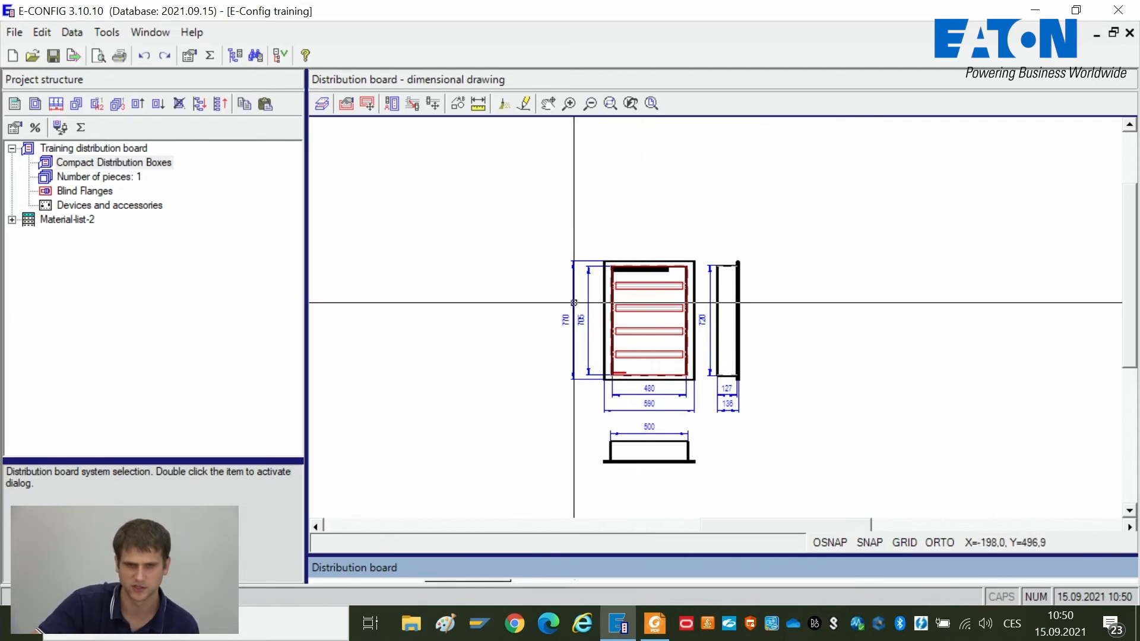
mouse_move(514, 375)
left_mouse_down()
mouse_move(538, 350)
mouse_move(789, 259)
left_mouse_up()
mouse_move(756, 217)
left_mouse_down()
mouse_move(606, 295)
mouse_move(610, 244)
mouse_move(793, 135)
left_mouse_up()
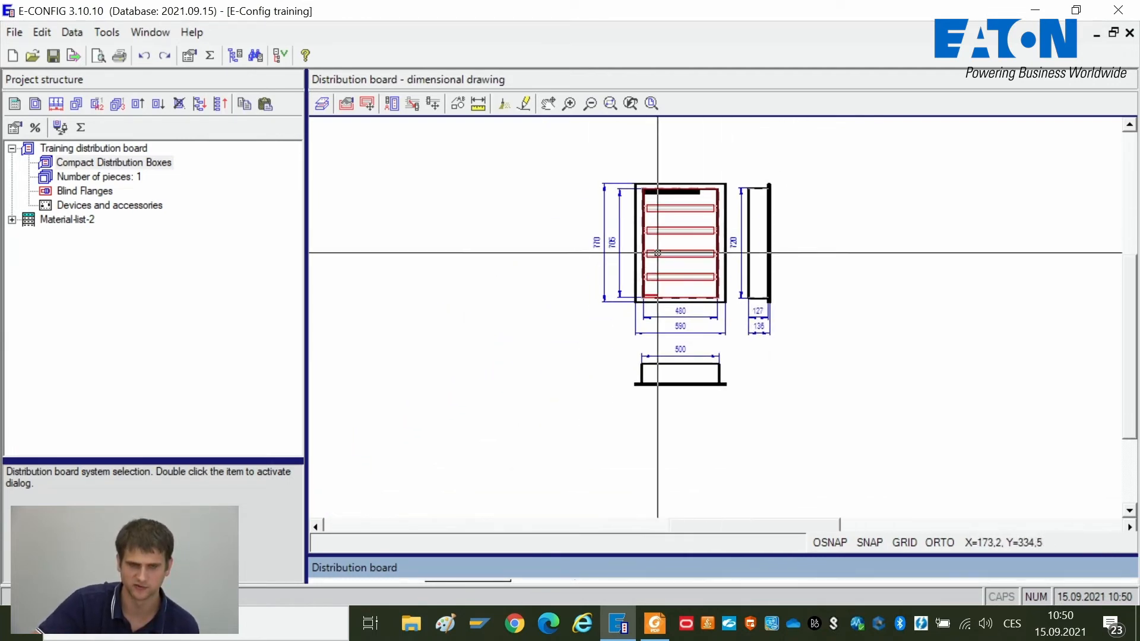
mouse_move(460, 360)
left_mouse_down()
mouse_move(653, 242)
mouse_move(428, 362)
left_mouse_up()
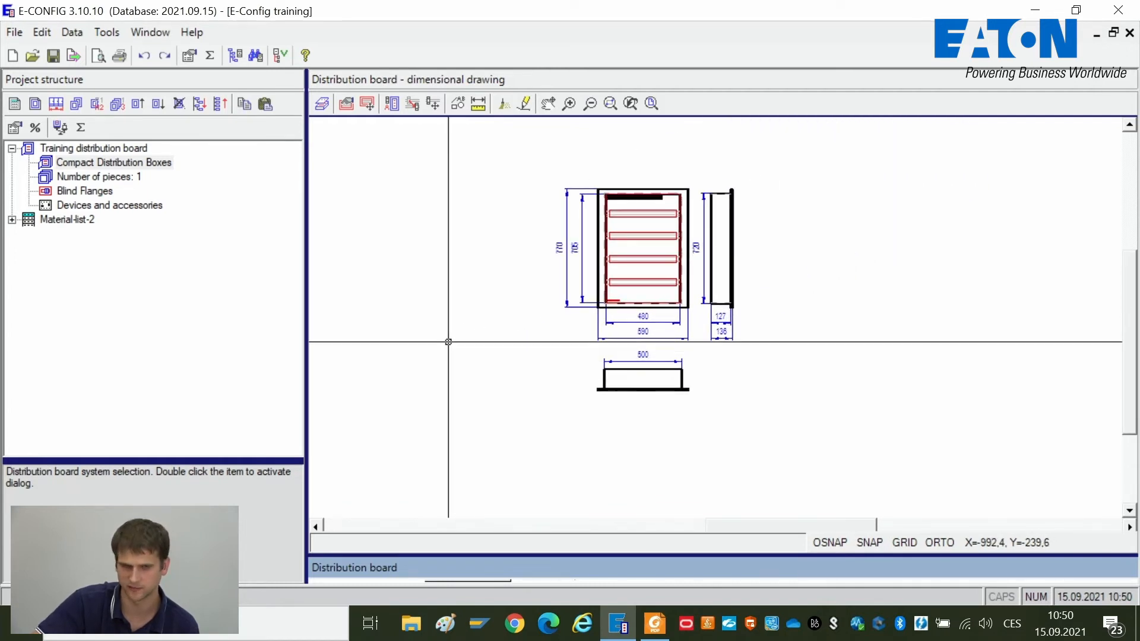
mouse_move(576, 264)
left_mouse_down()
mouse_move(471, 339)
mouse_move(324, 395)
mouse_move(604, 224)
left_mouse_up()
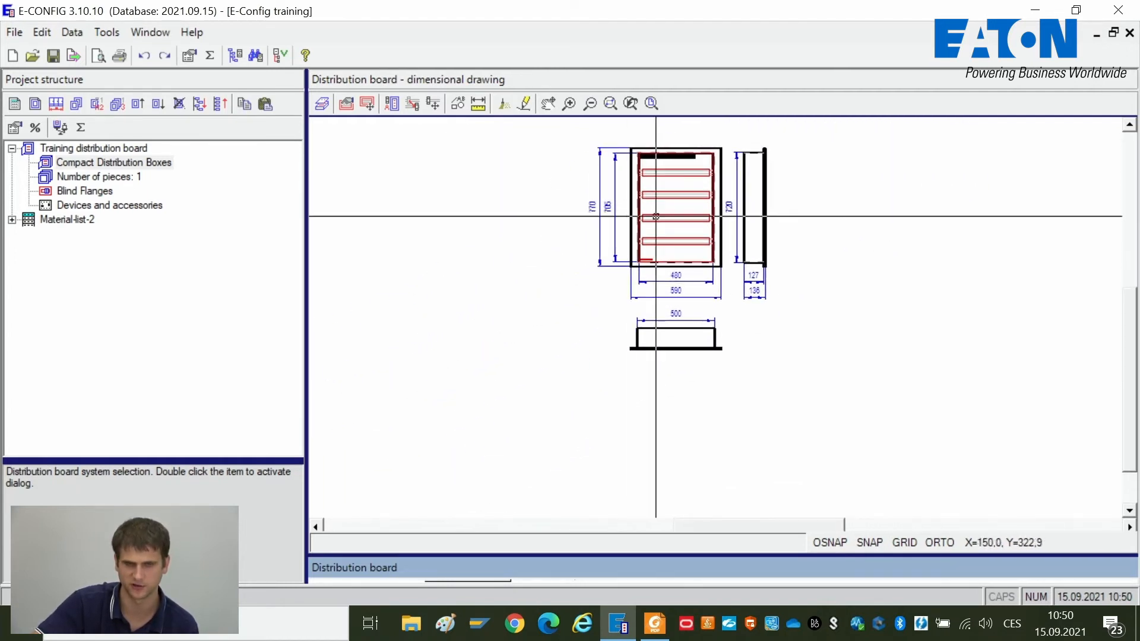
mouse_move(728, 201)
left_mouse_down()
mouse_move(500, 386)
mouse_move(657, 246)
left_mouse_up()
scroll(649, 254, "down", 2)
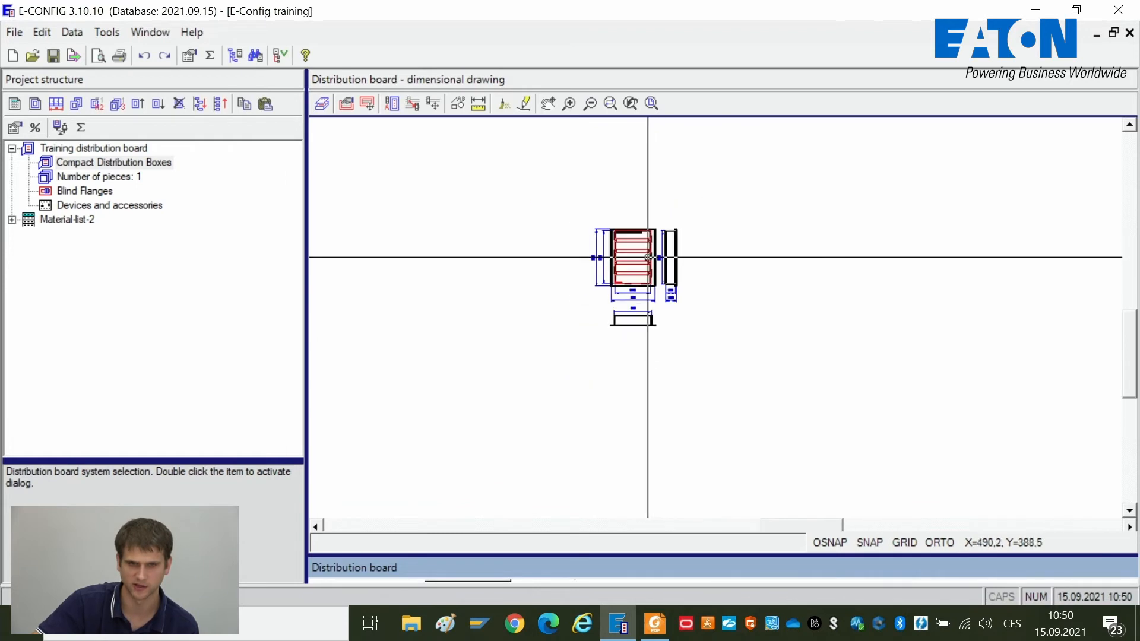
scroll(641, 256, "up", 5)
scroll(641, 257, "down", 3)
scroll(641, 256, "up", 3)
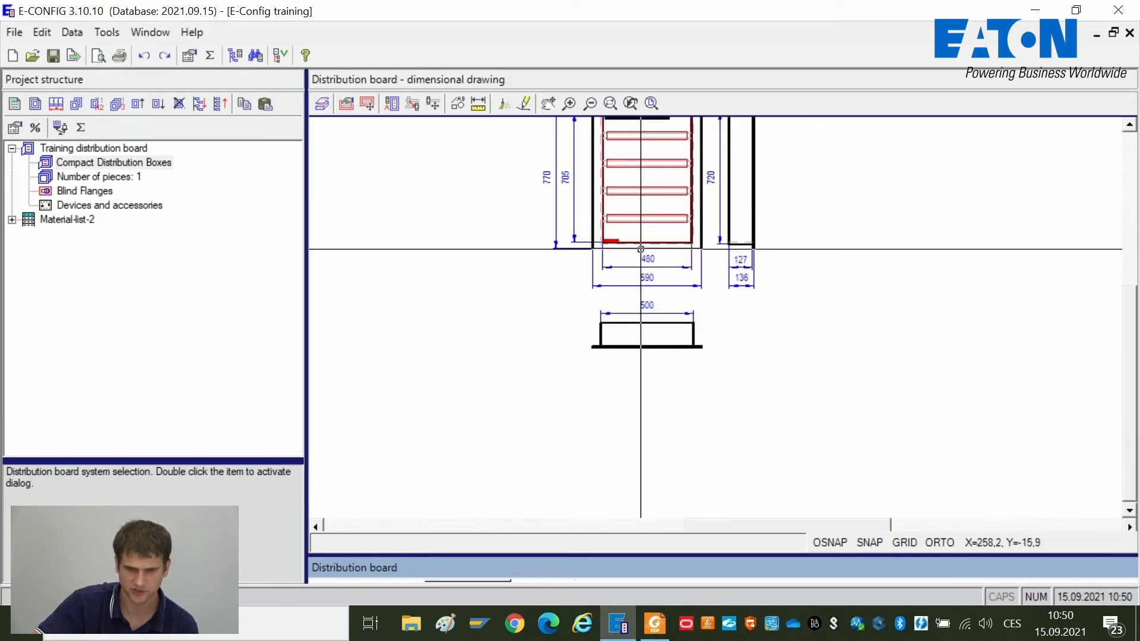
- Fit the box drawing into a smaller drawing area and show an enlarged Devices and accessories list below it
left_click_drag(606, 553, 616, 359)
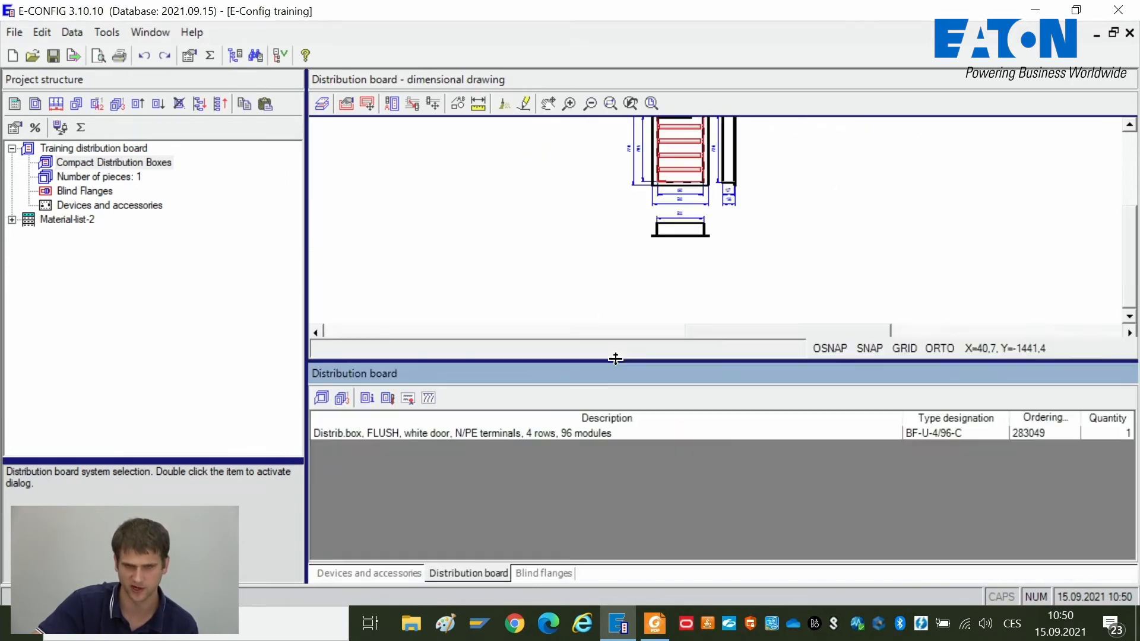
left_click_drag(710, 205, 671, 250)
scroll(661, 250, "up", 2)
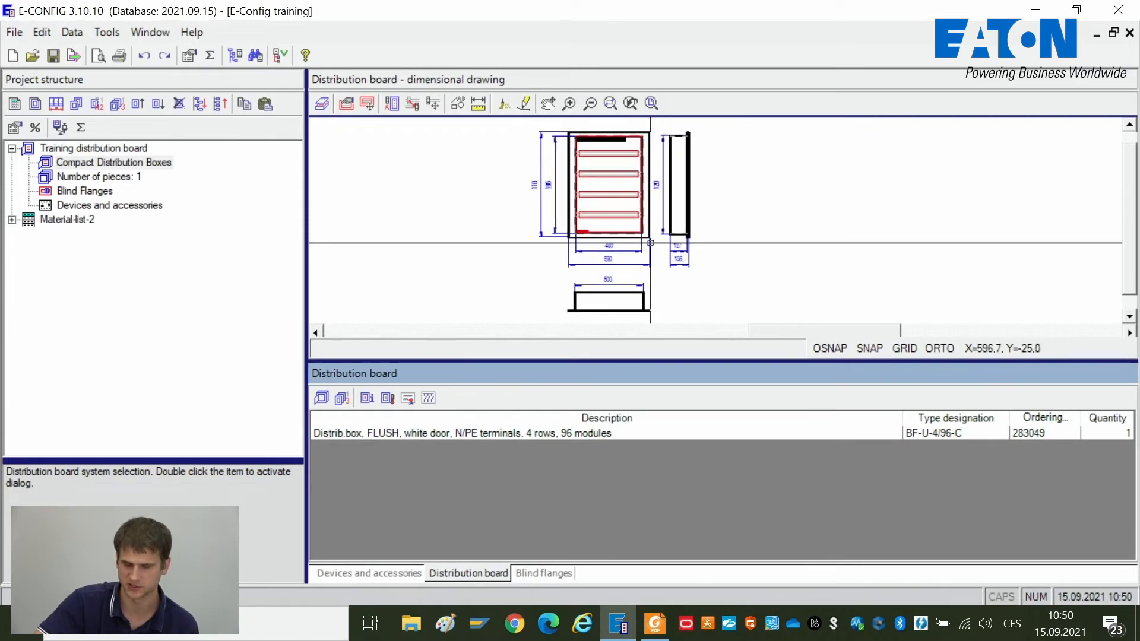
left_click_drag(647, 361, 644, 438)
left_click_drag(586, 308, 656, 296)
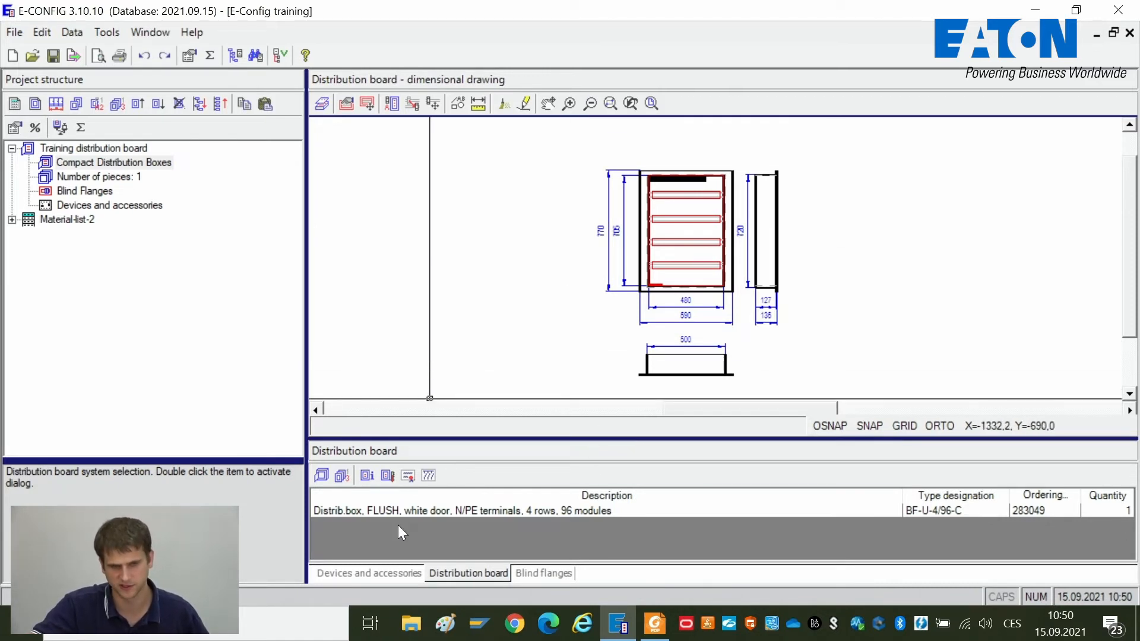
left_click(380, 574)
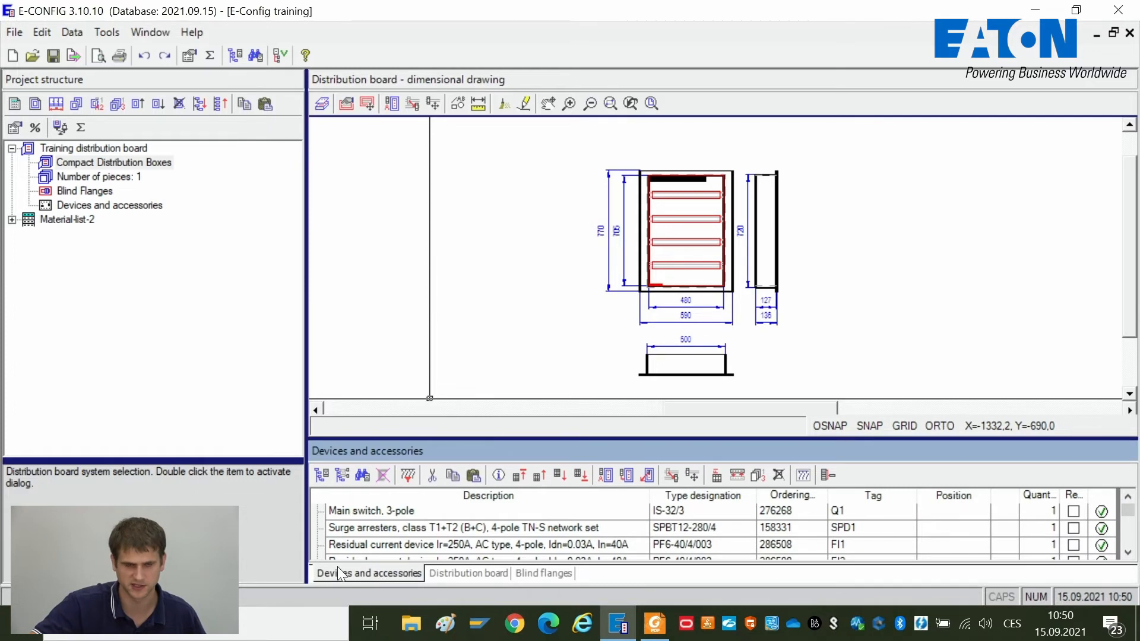
left_click_drag(494, 443, 504, 376)
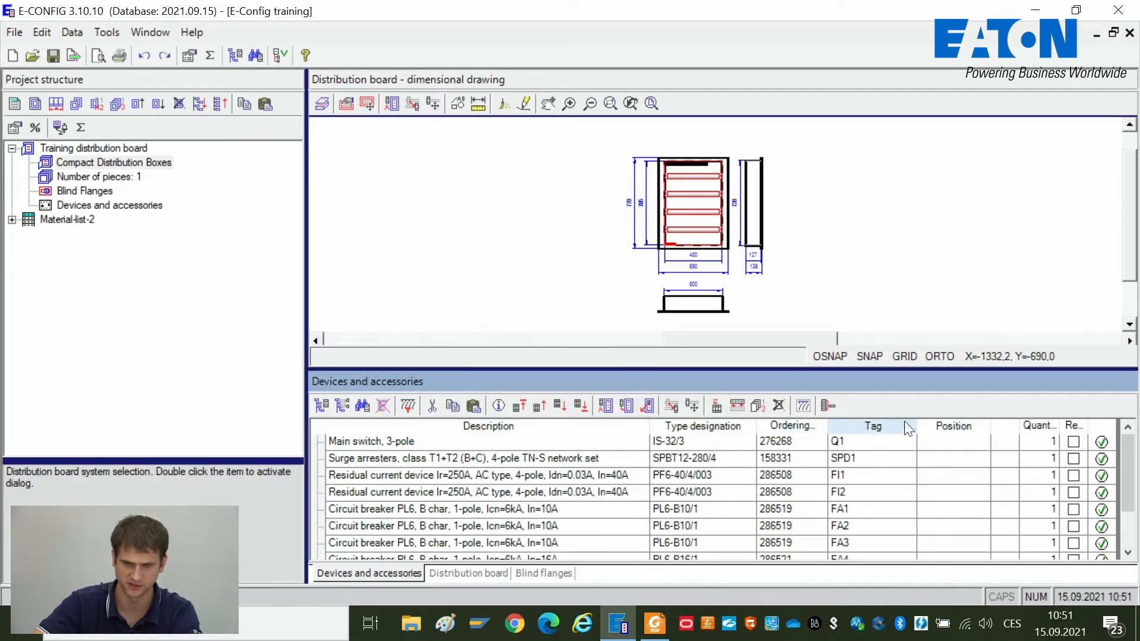
- Place all listed devices on the distribution board rails with AutoFit and inspect their arrangement in the dimensional drawing
left_click(601, 410)
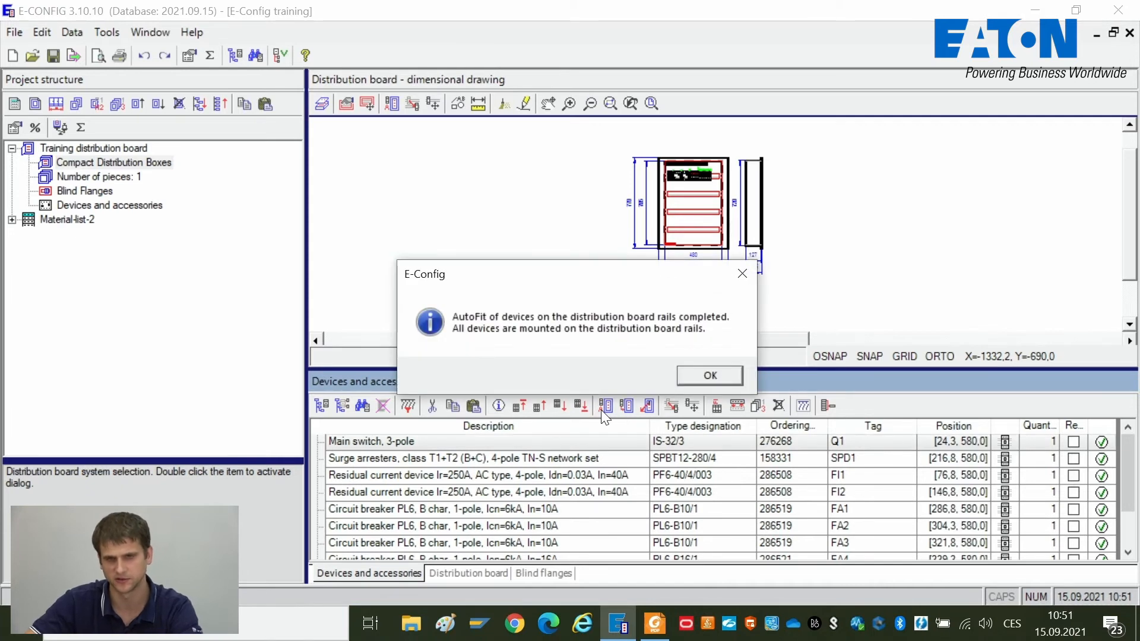
left_click(708, 371)
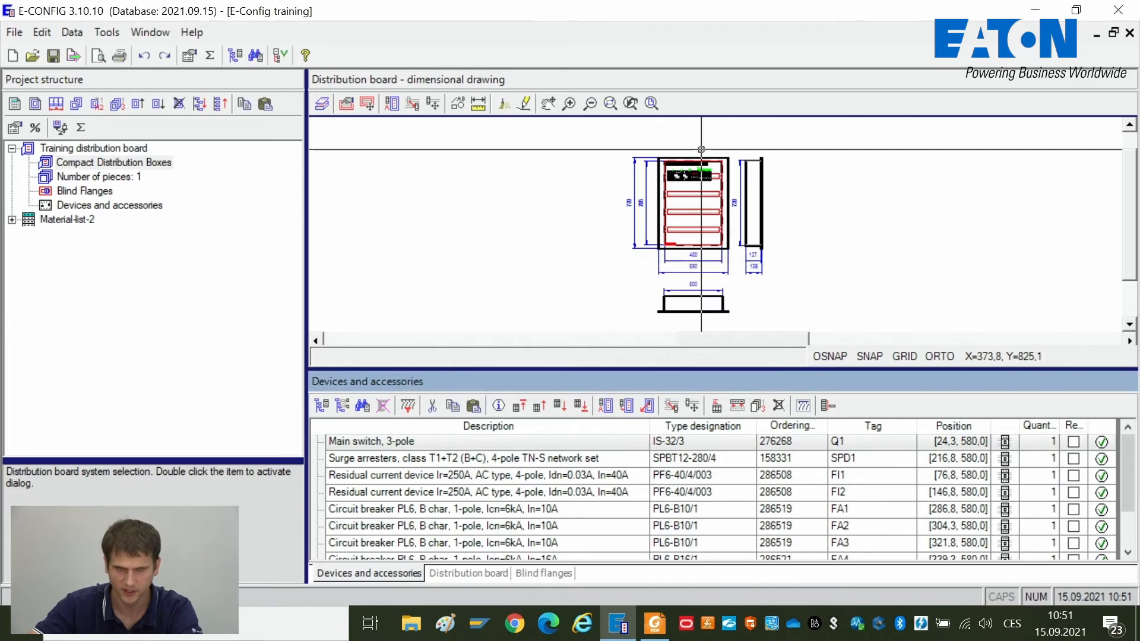
scroll(695, 207, "up", 5)
scroll(695, 207, "down", 3)
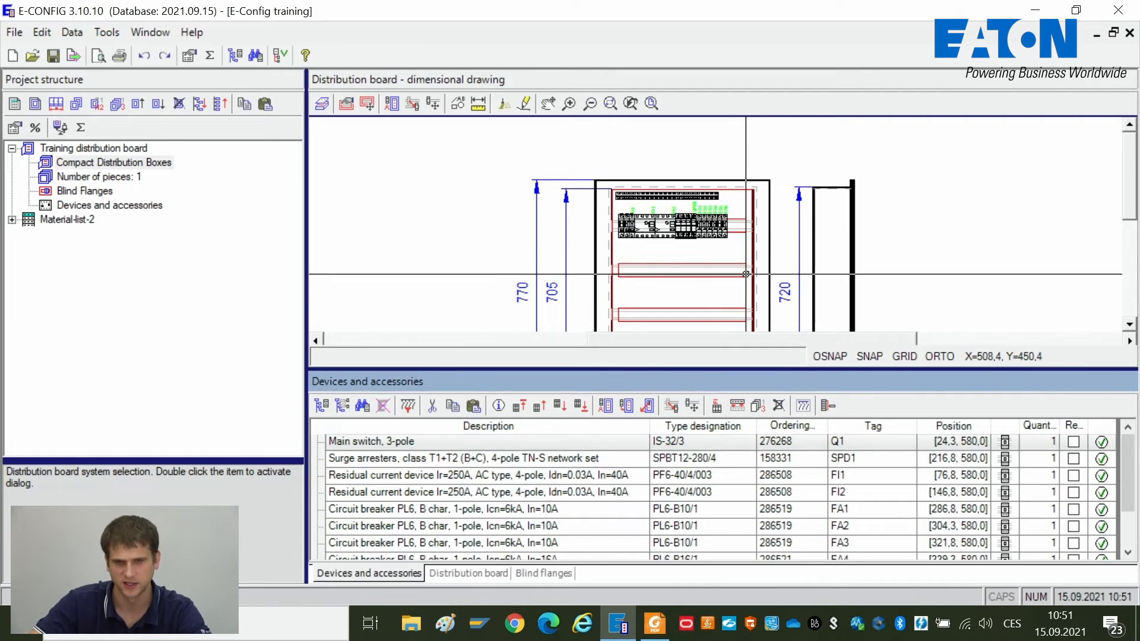
scroll(739, 249, "down", 2)
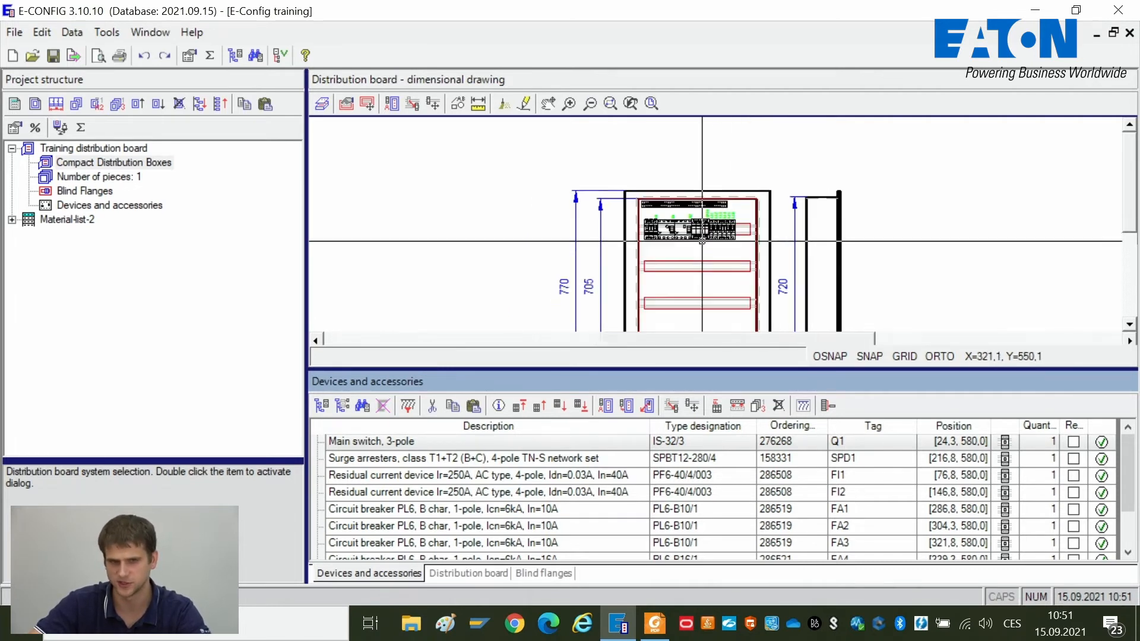
scroll(699, 240, "up", 2)
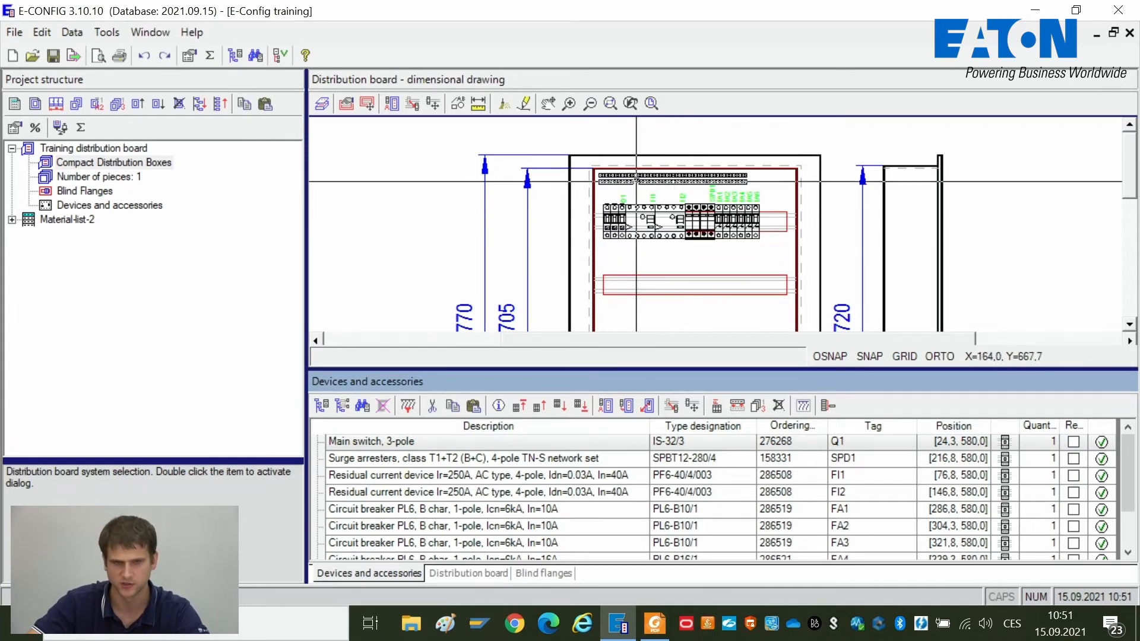
left_click_drag(645, 249, 654, 211)
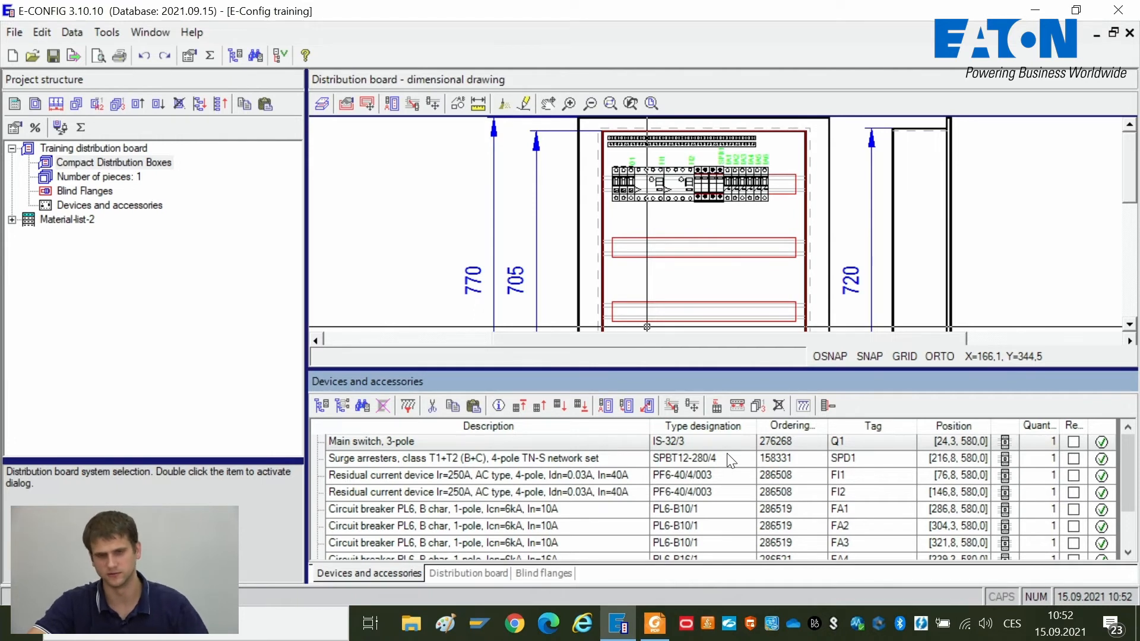
- Check the two residual current device entries FI1 and FI2, and undo the automatic placement of the devices
left_click(718, 478)
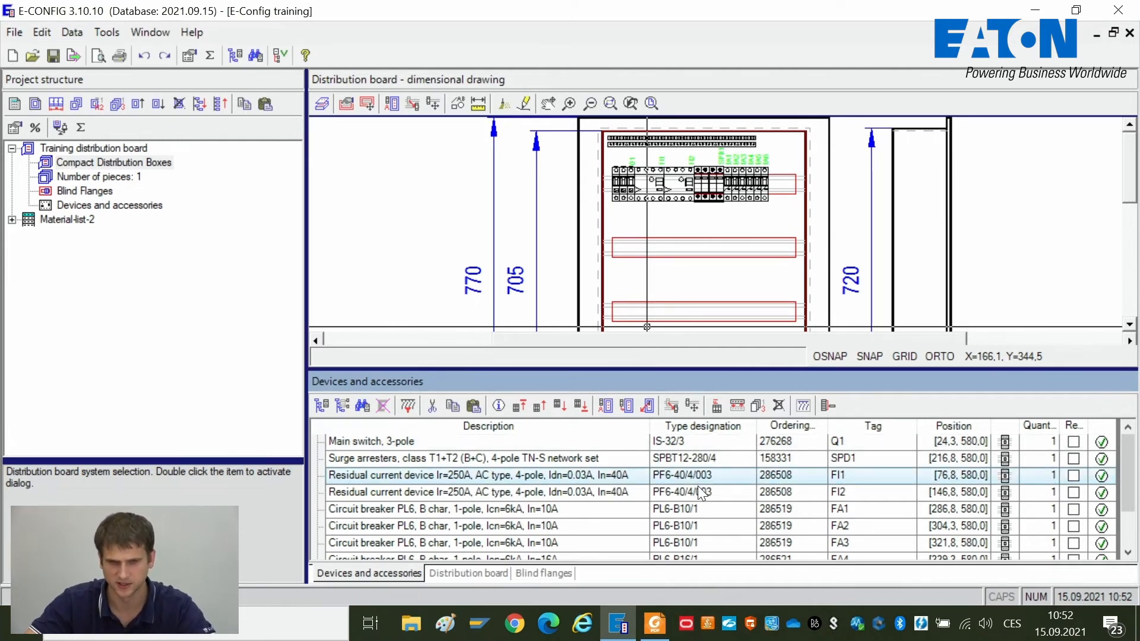
left_click(671, 490)
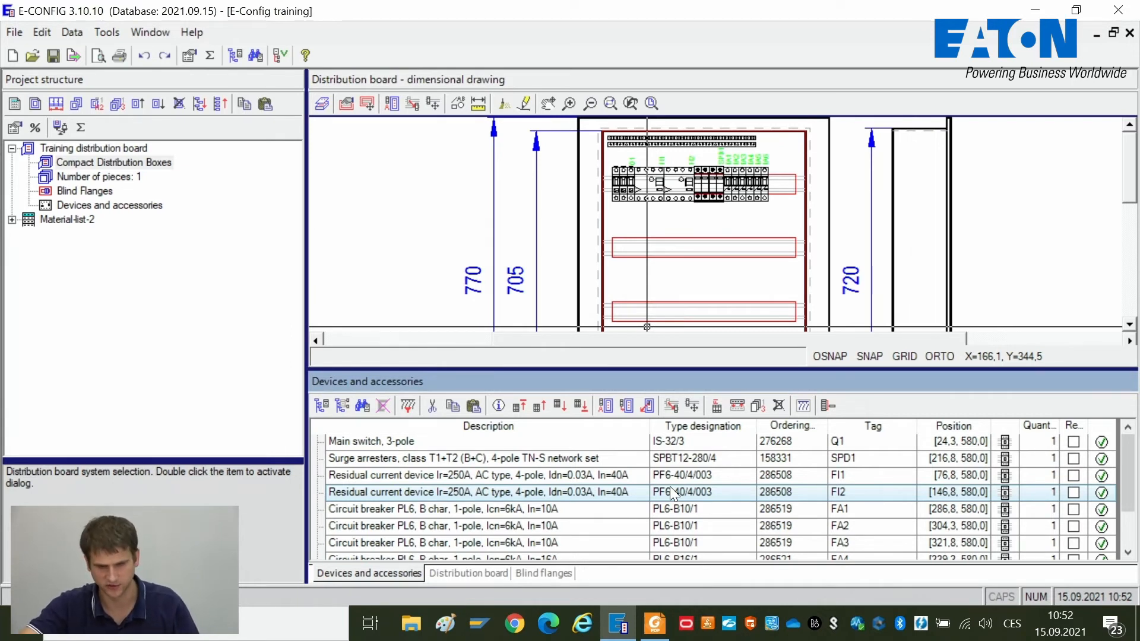
key("ctrl+z")
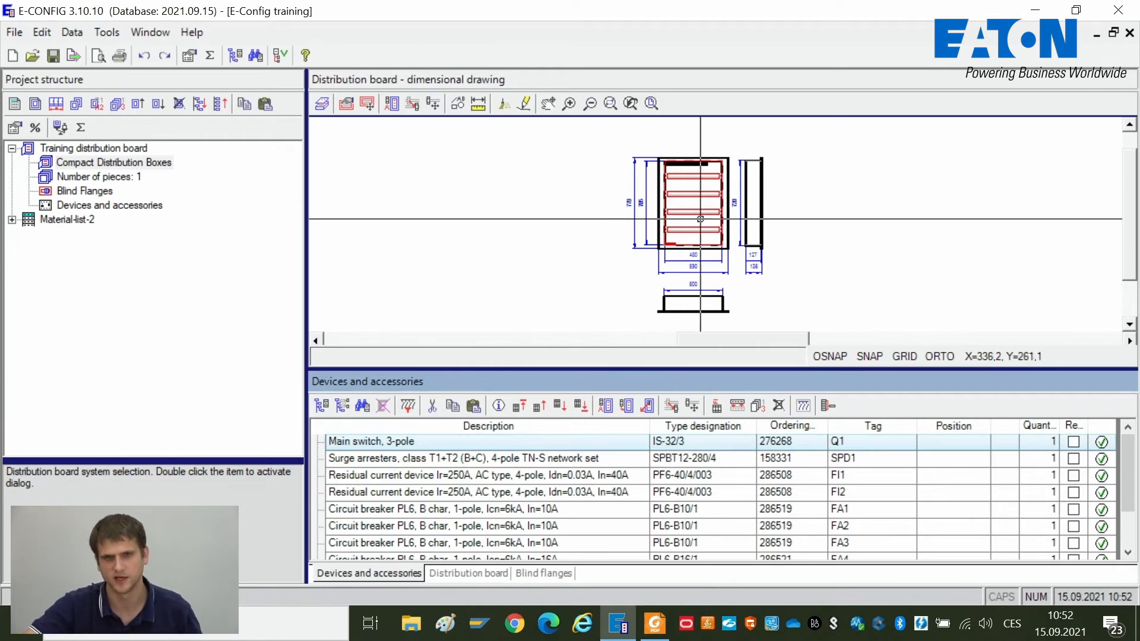
- Mount main switch Q1 and surge arrester SPD1 together on the uppermost mounting rail, moved to its left end
scroll(701, 219, "up", 5)
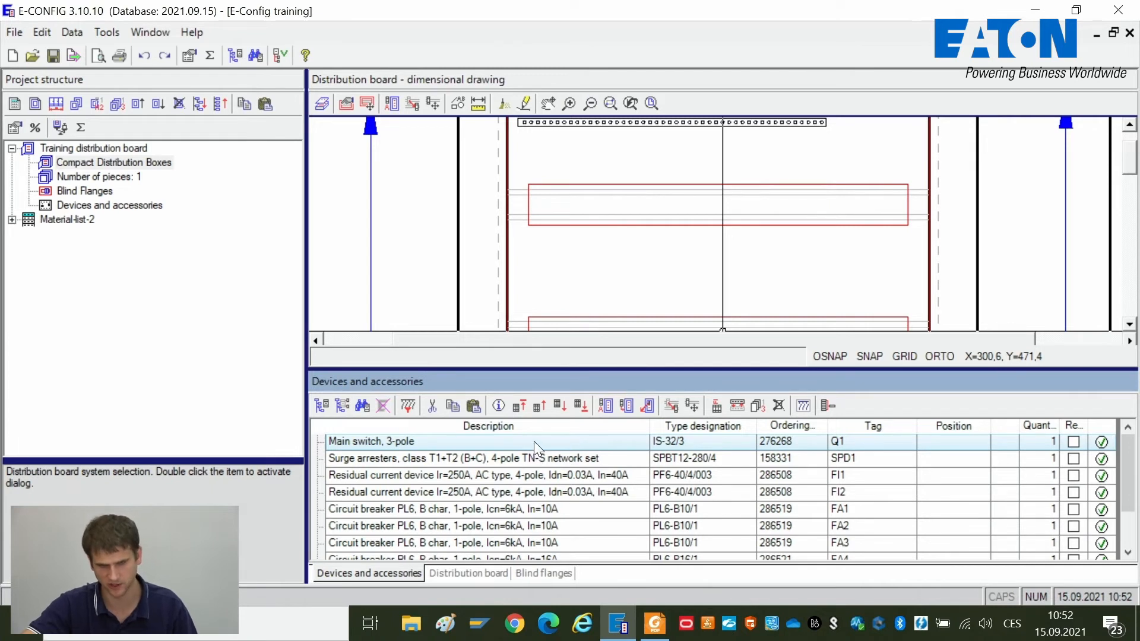
left_click(564, 460, "ctrl")
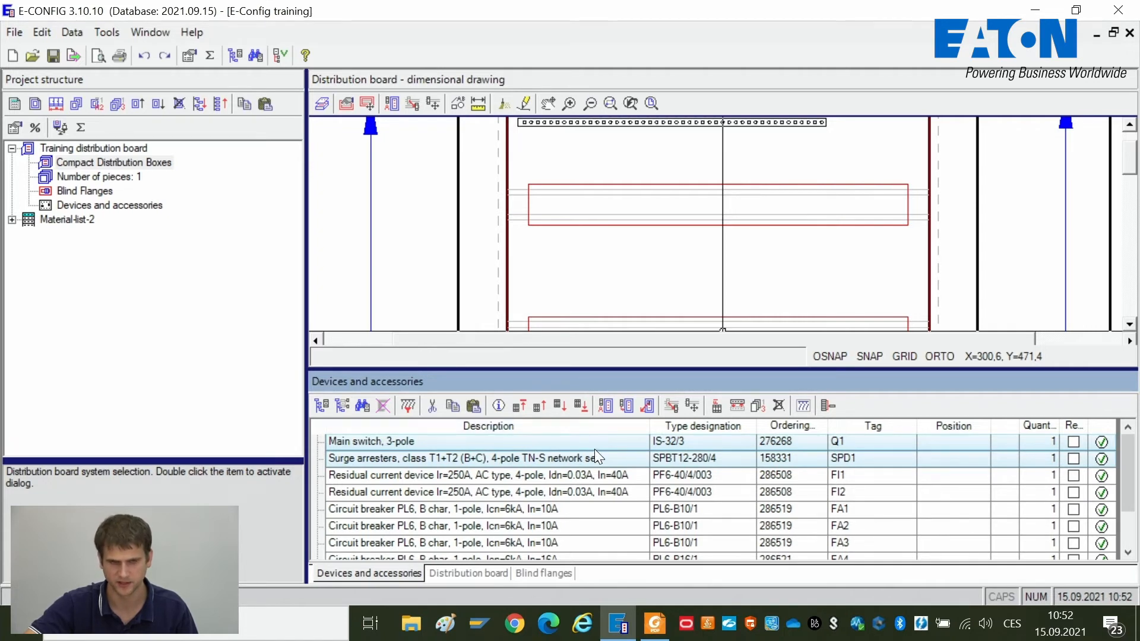
left_click(625, 404)
left_click_drag(640, 297, 651, 204)
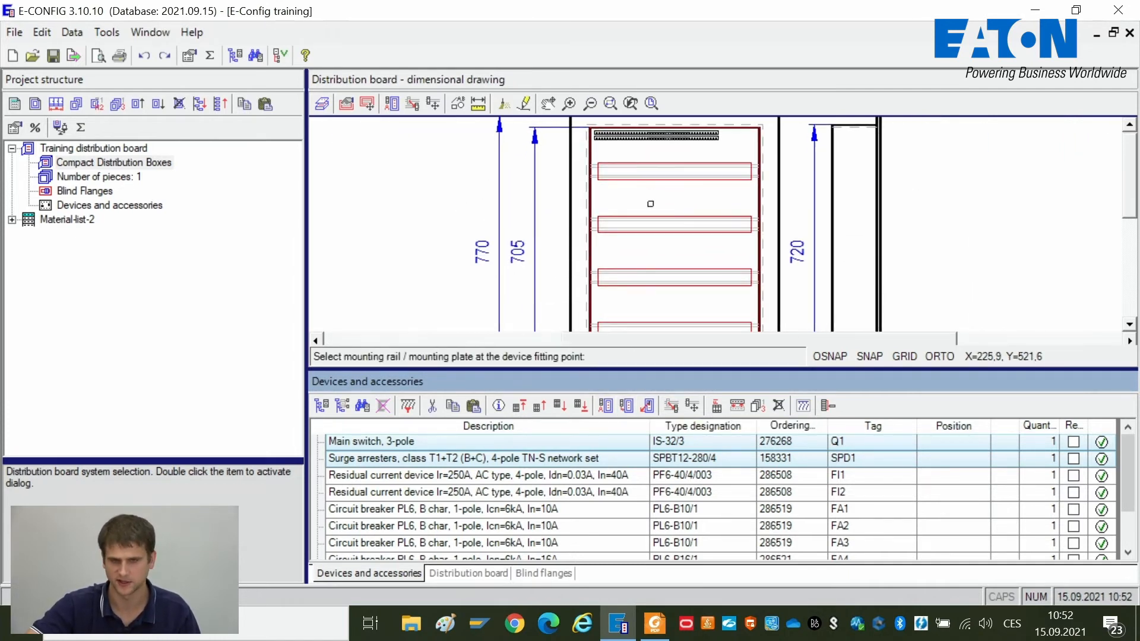
mouse_move(657, 252)
left_mouse_down()
mouse_move(662, 221)
mouse_move(634, 244)
left_mouse_up()
scroll(637, 247, "down", 2)
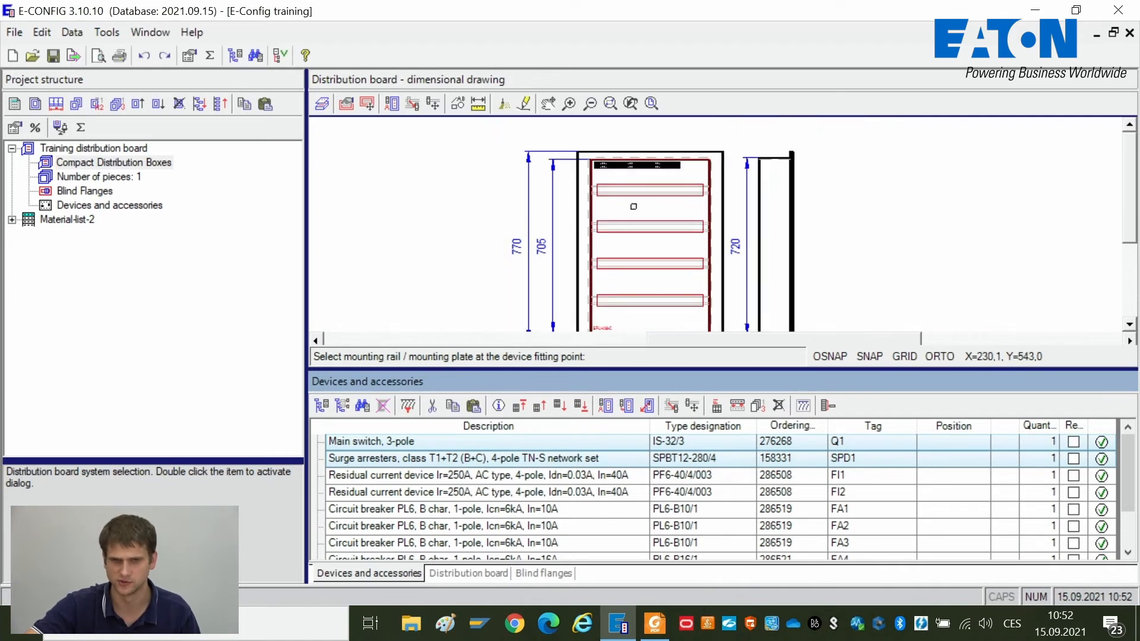
left_click_drag(630, 205, 615, 195)
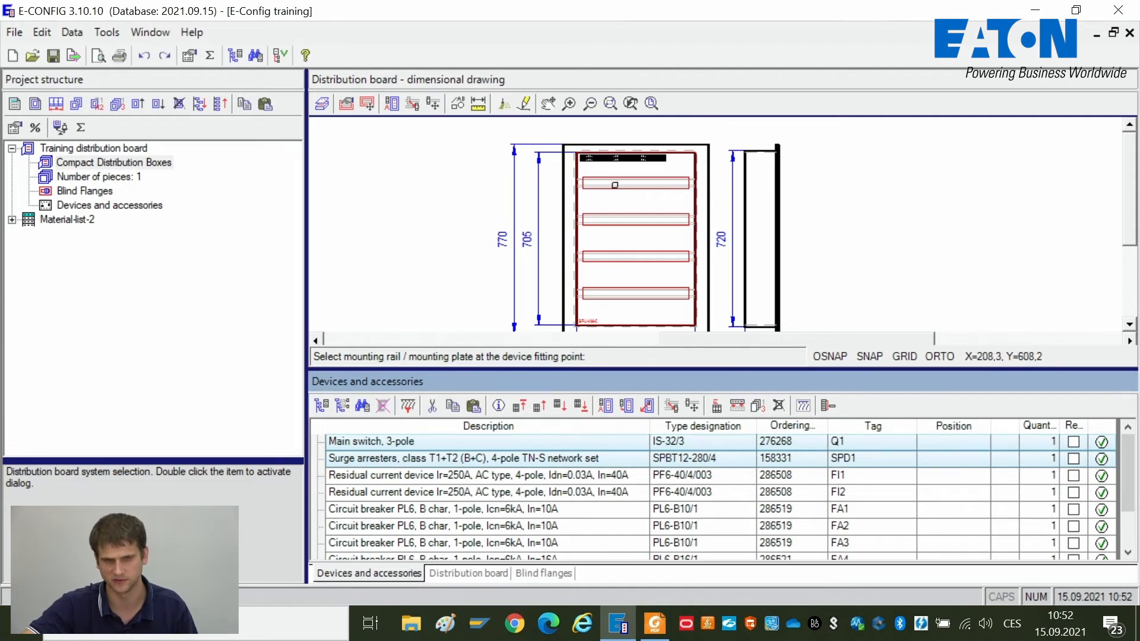
left_click(615, 185)
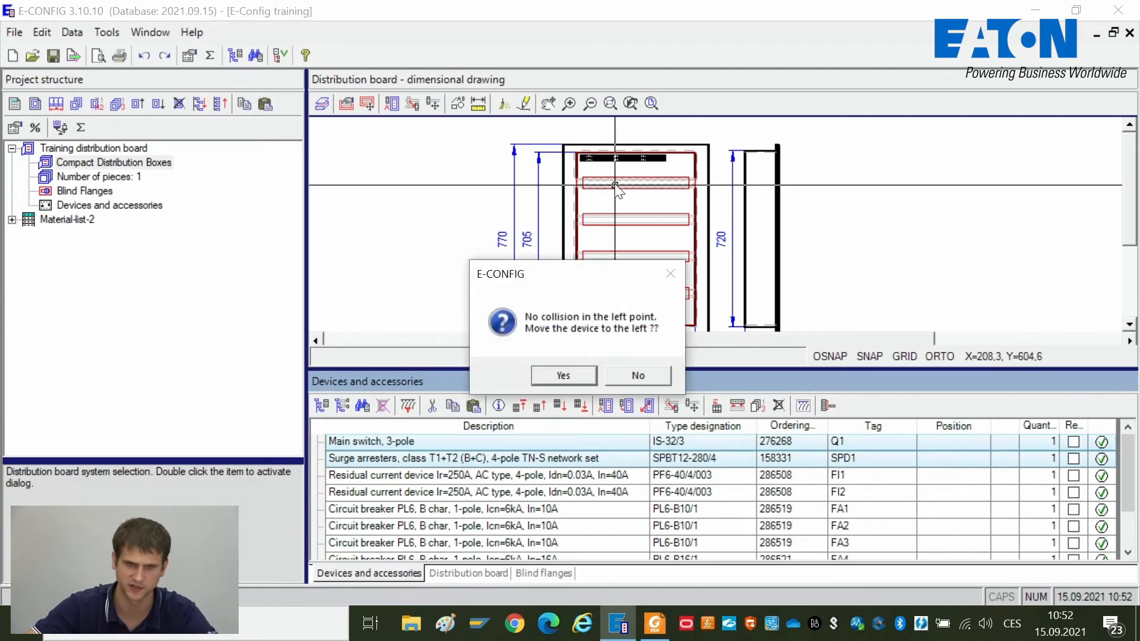
key("Return")
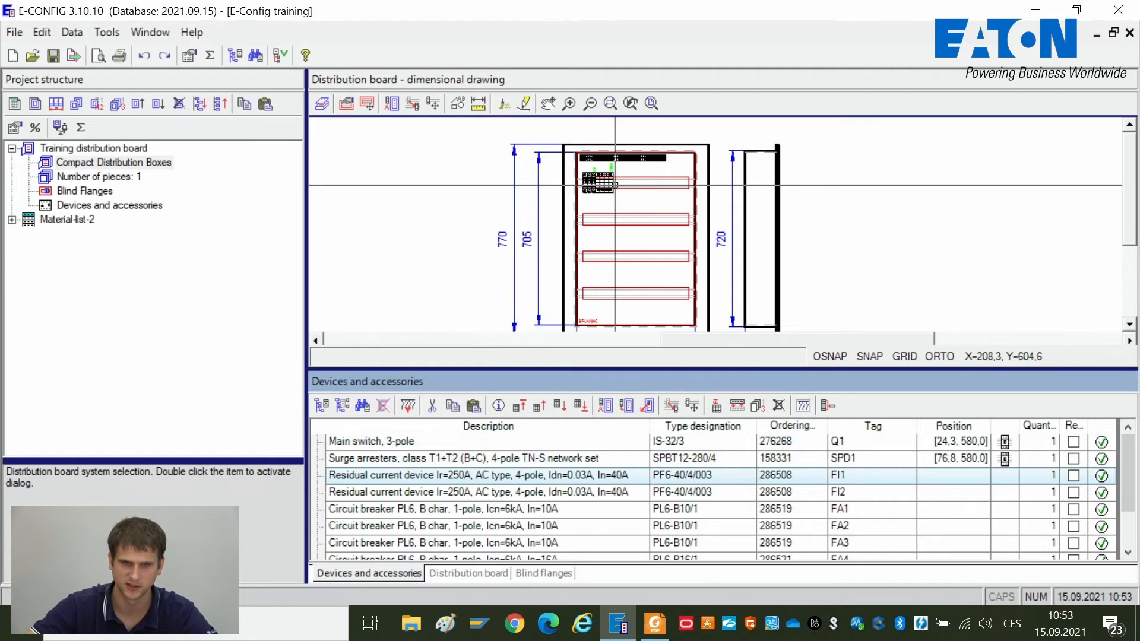
- Mount residual current device FI1 with circuit breakers FA1, FA2 and FA3 on the second rail, moved to its left end
scroll(614, 185, "up", 2)
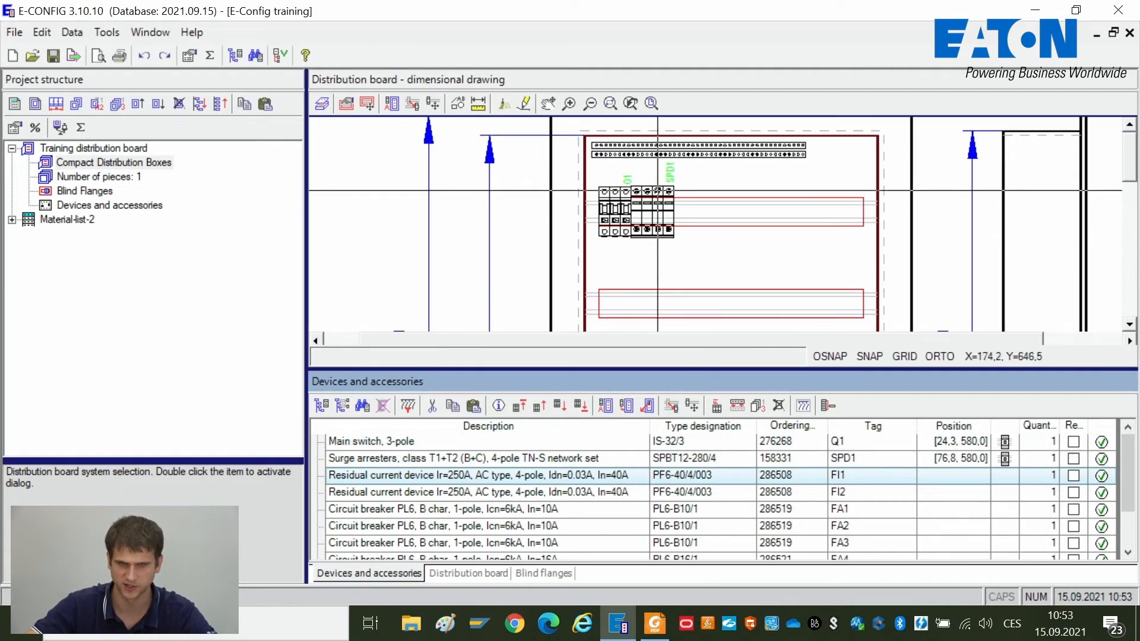
scroll(657, 191, "up", 2)
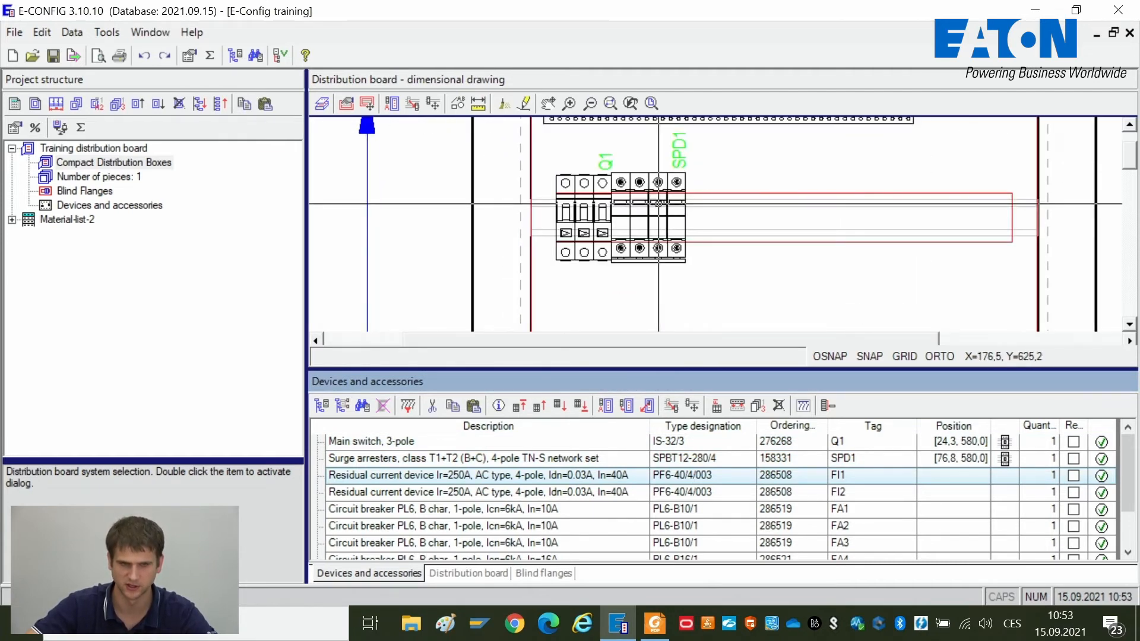
scroll(653, 196, "down", 4)
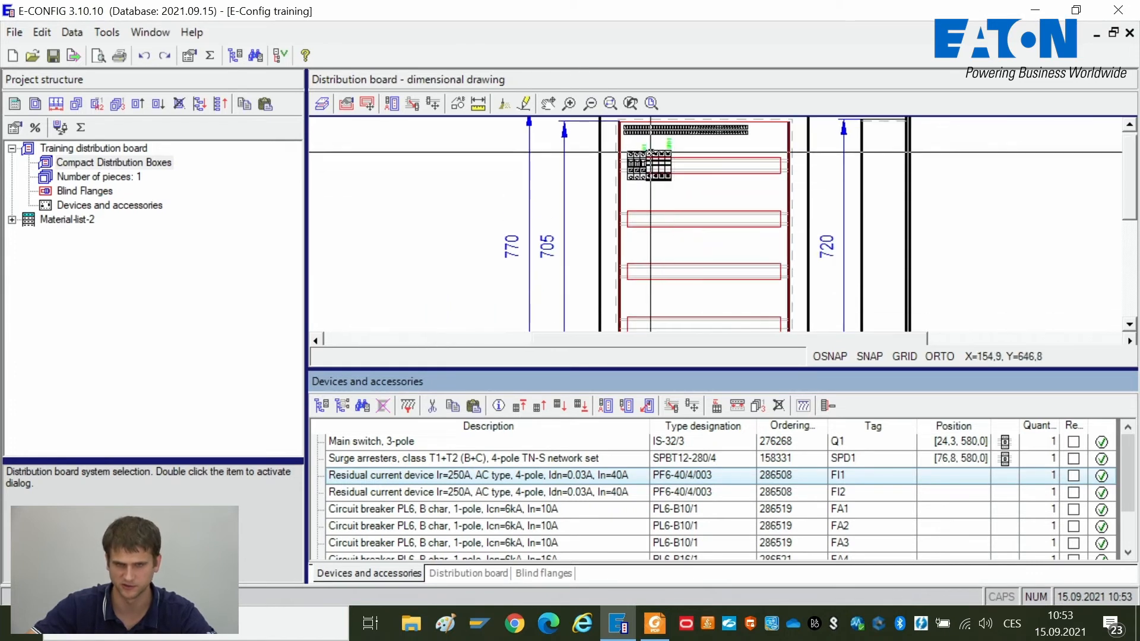
left_click(722, 476)
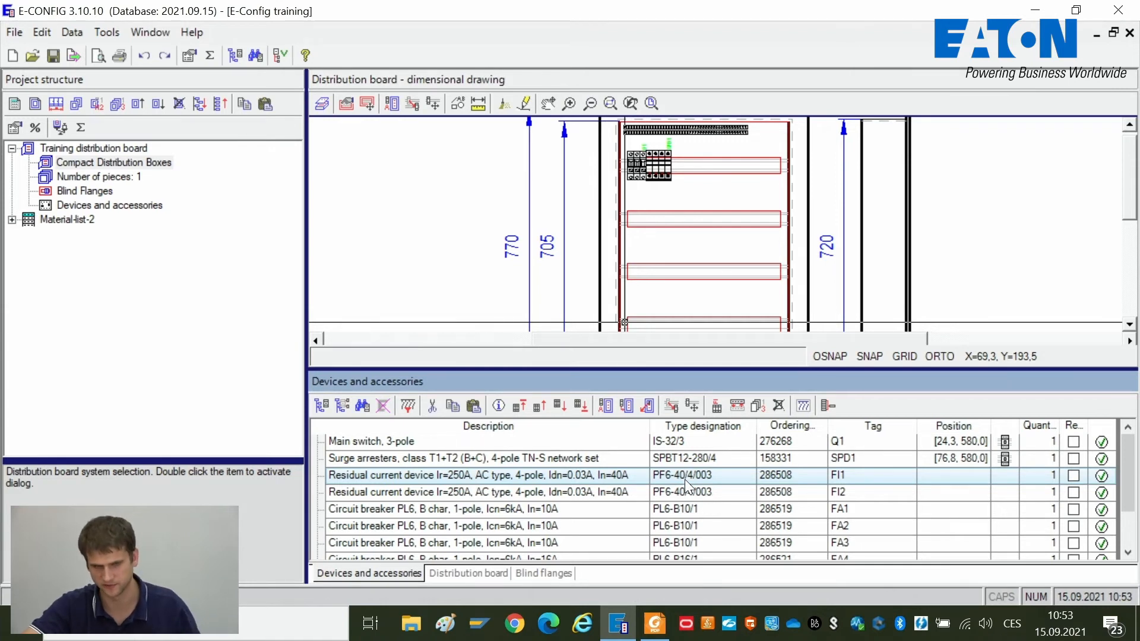
scroll(688, 483, "down", 1)
scroll(689, 486, "up", 1)
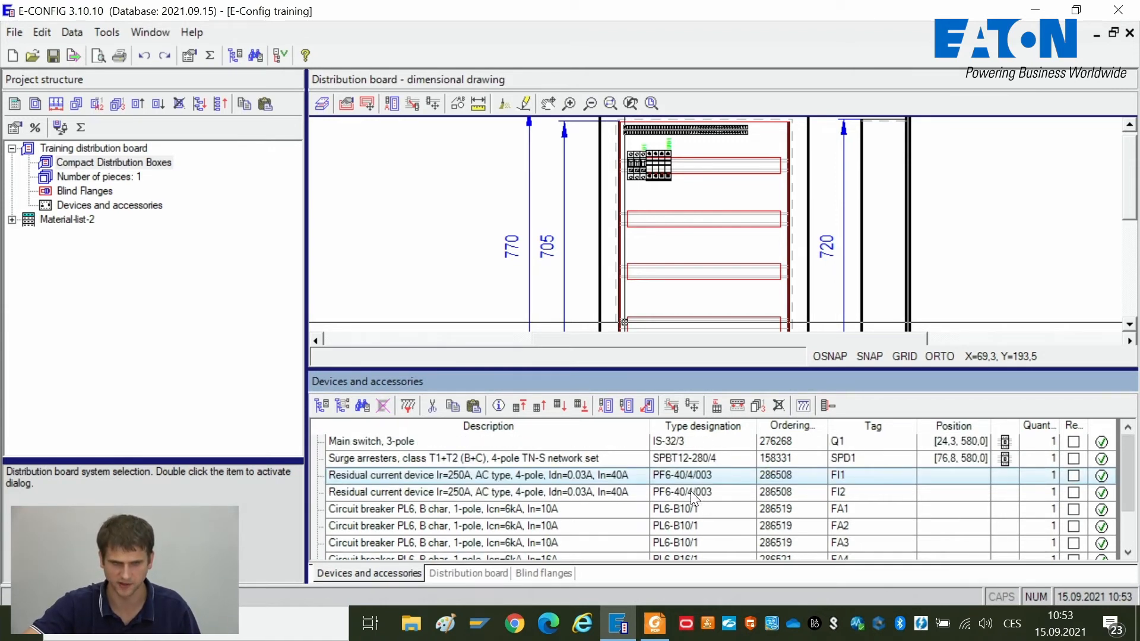
scroll(686, 488, "down", 1)
scroll(681, 487, "up", 1)
left_click(702, 512, "ctrl")
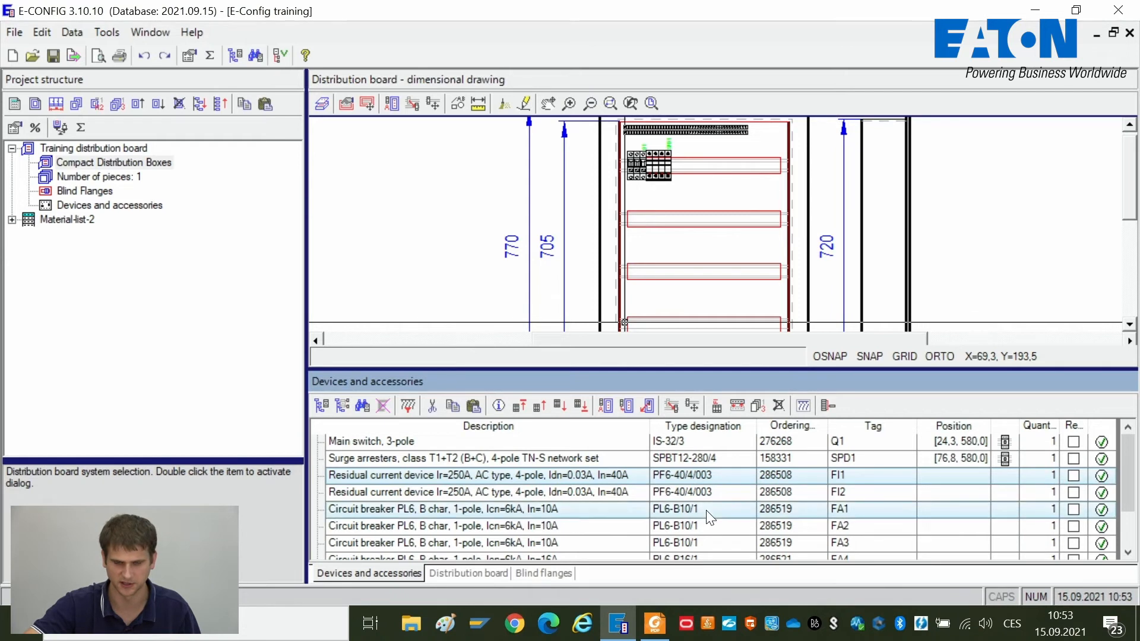
left_click(703, 527, "ctrl")
left_click(696, 543, "ctrl")
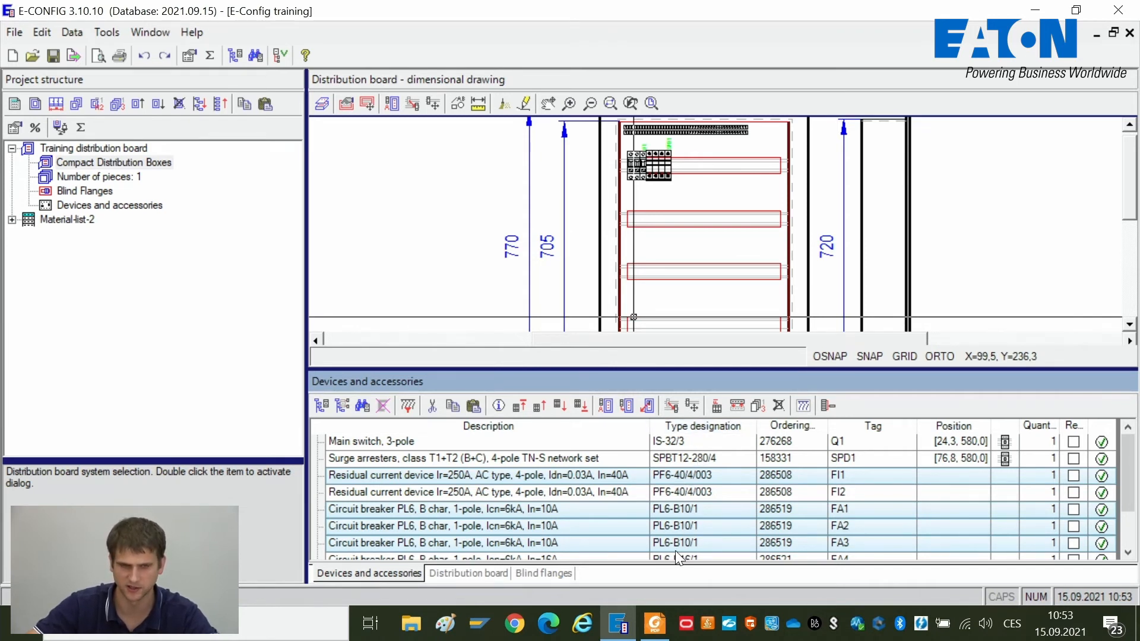
left_click(626, 406)
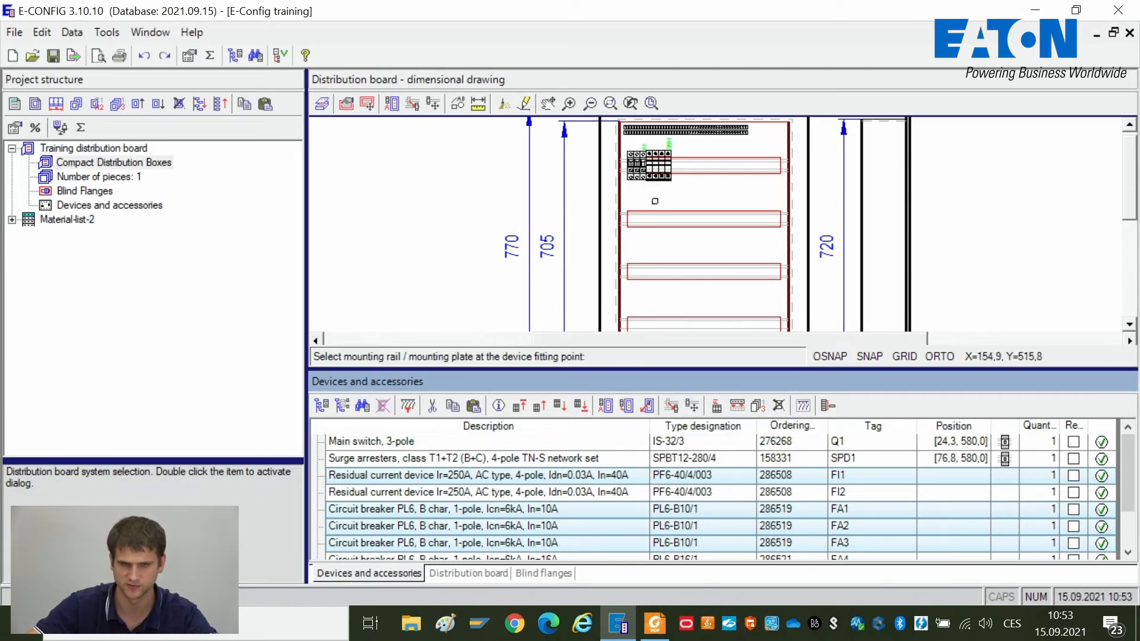
left_click(659, 212)
key("Return")
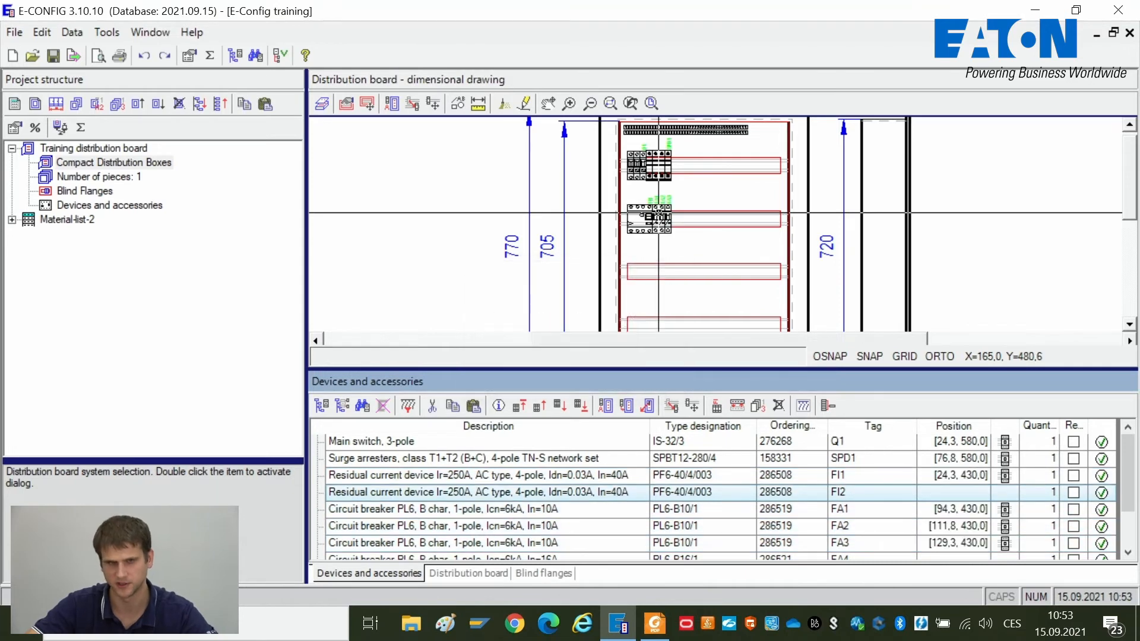
- Mount residual current device FI2 with circuit breakers FA4, FA5 and FA6 on the third rail, moved to its left end
scroll(659, 196, "down", 1)
scroll(659, 148, "down", 3)
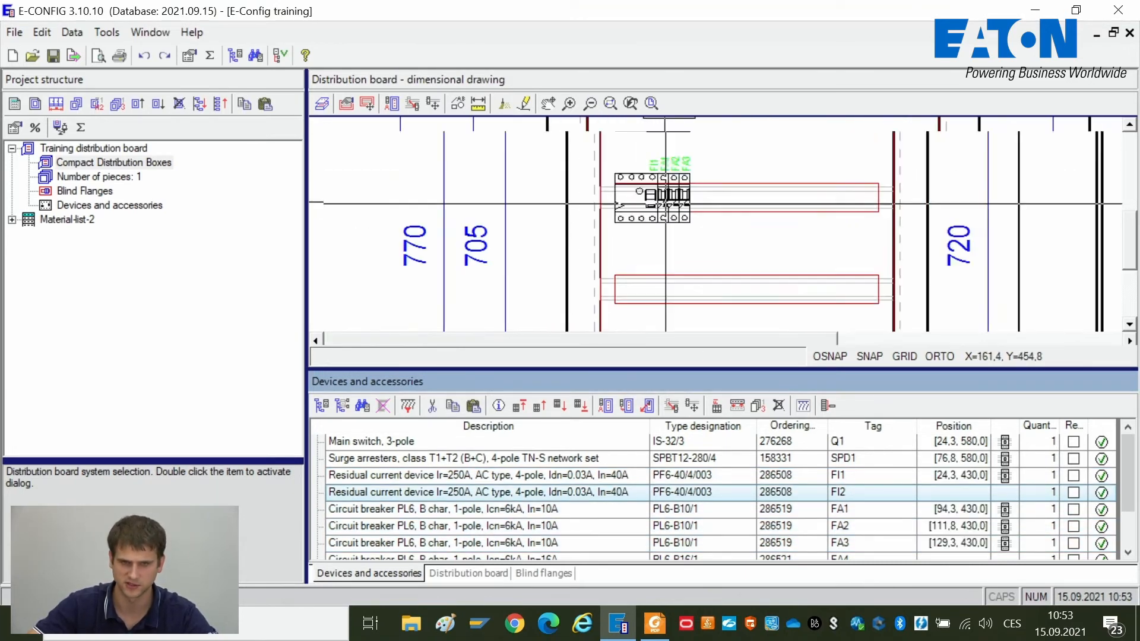
scroll(853, 513, "down", 1)
scroll(853, 514, "up", 1)
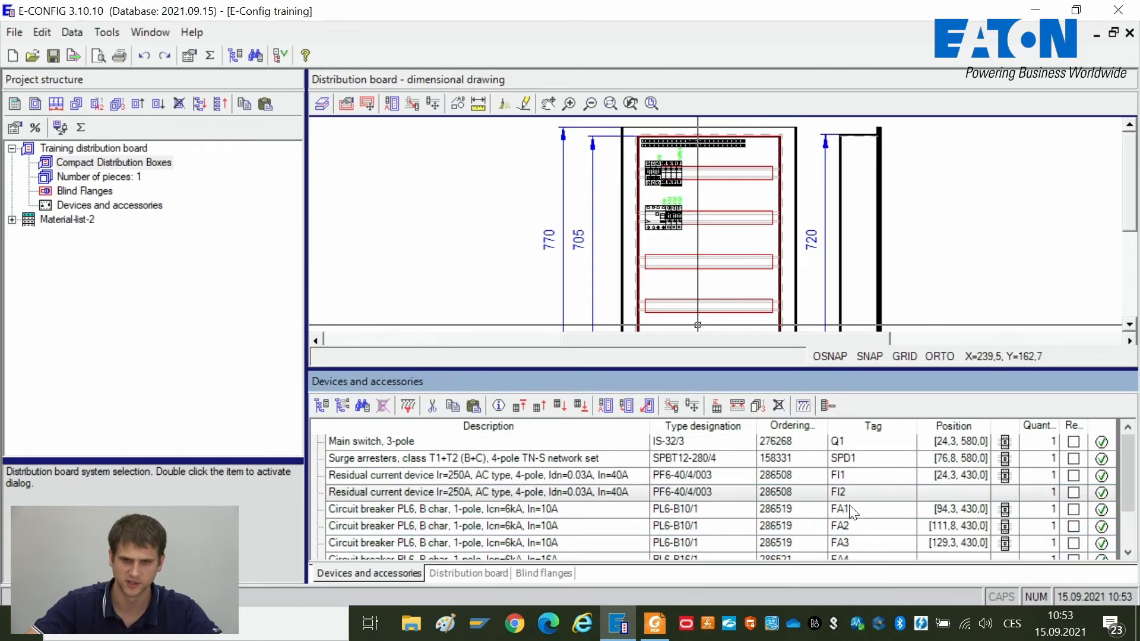
scroll(813, 503, "down", 1)
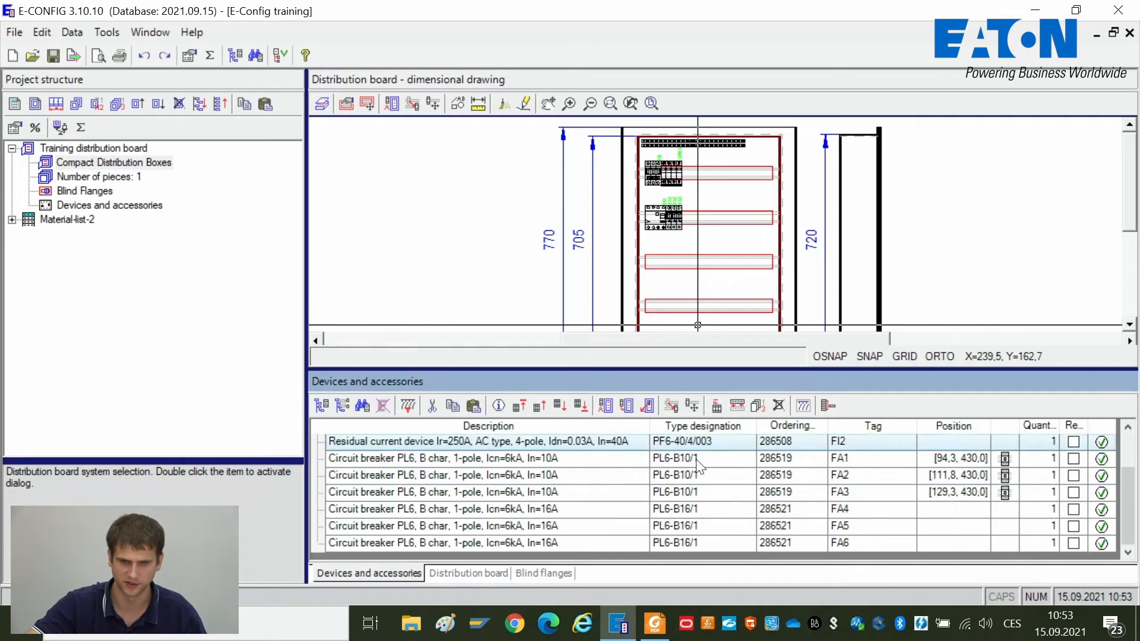
left_click(709, 510, "ctrl")
left_click(691, 527, "ctrl")
left_click(689, 543, "ctrl")
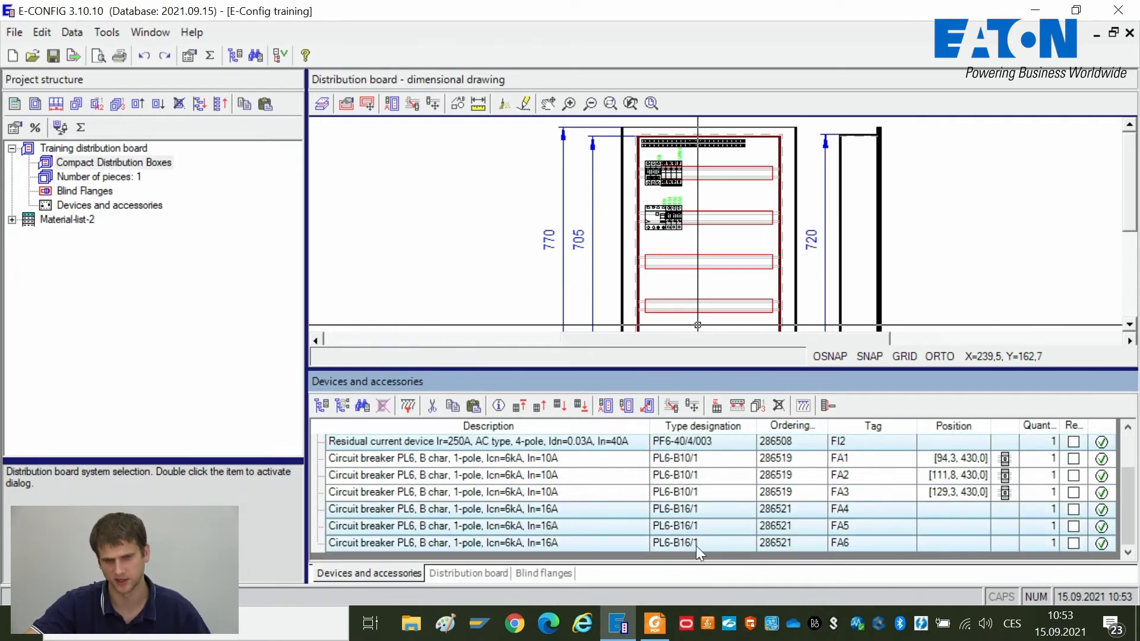
left_click(626, 408)
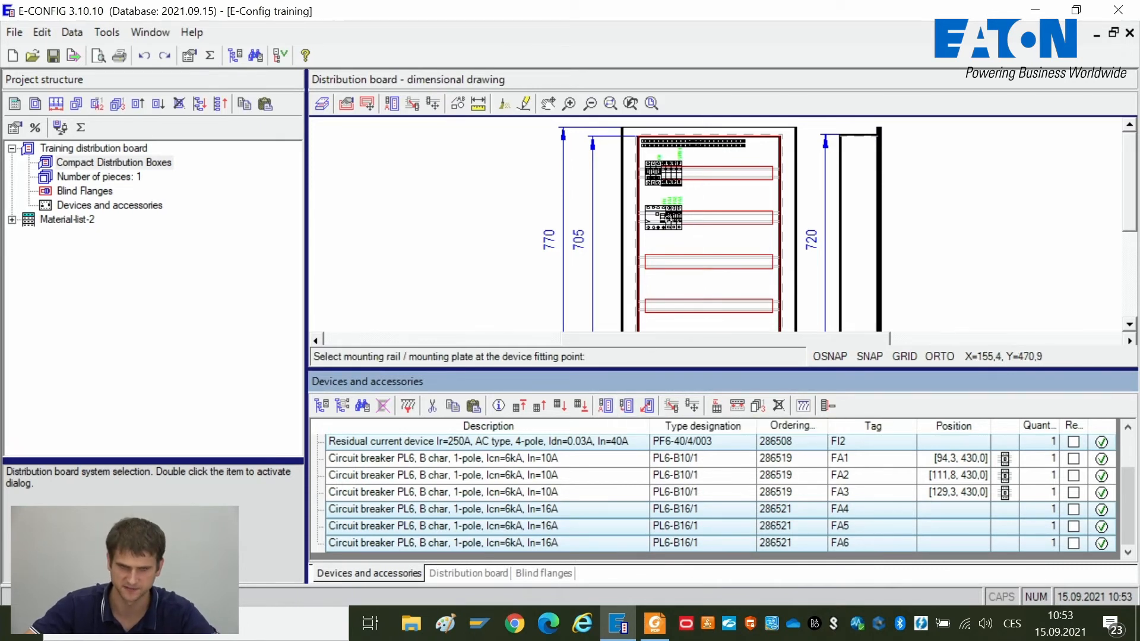
left_click(672, 260)
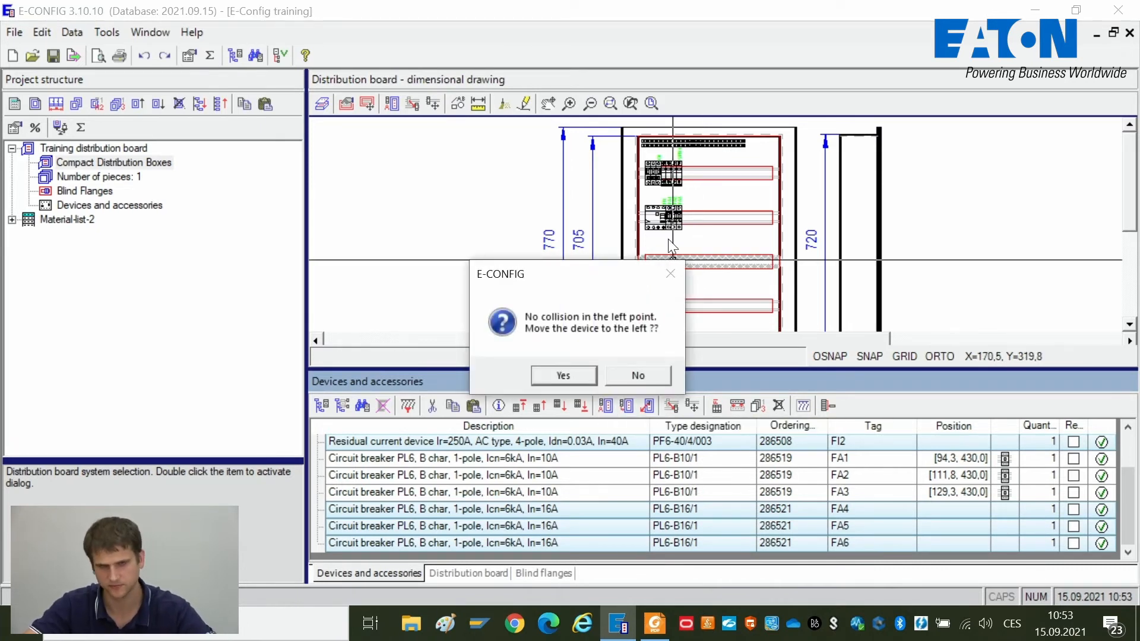
key("Return")
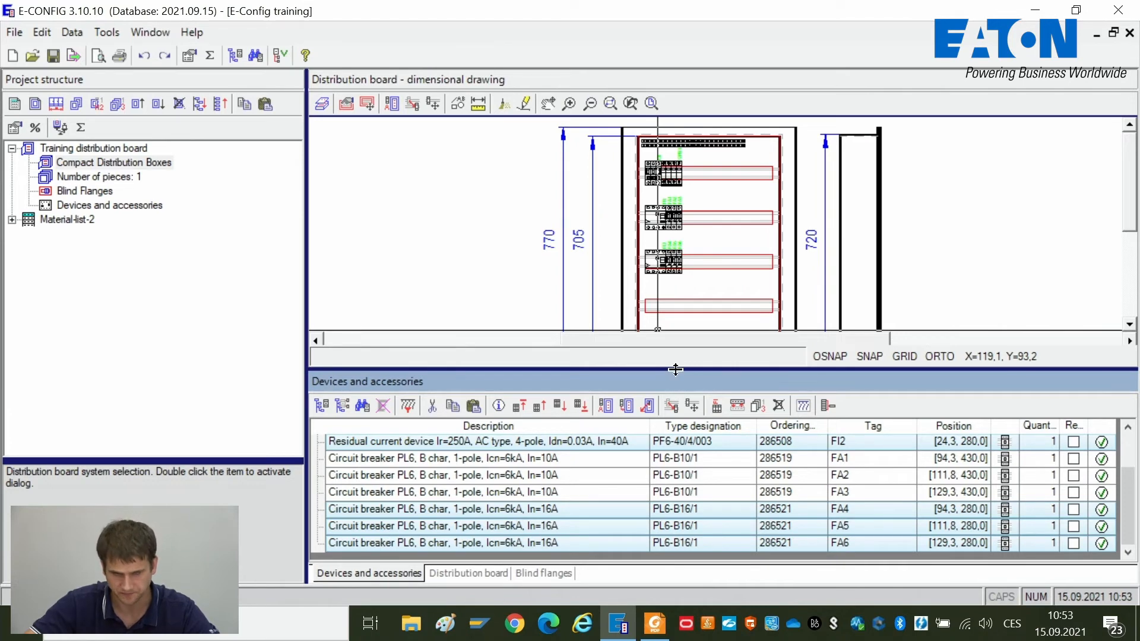
- Enlarge the Devices and accessories list and review the placed devices on the upper three rails of the box drawing
scroll(694, 259, "down", 3)
left_click_drag(707, 282, 694, 237)
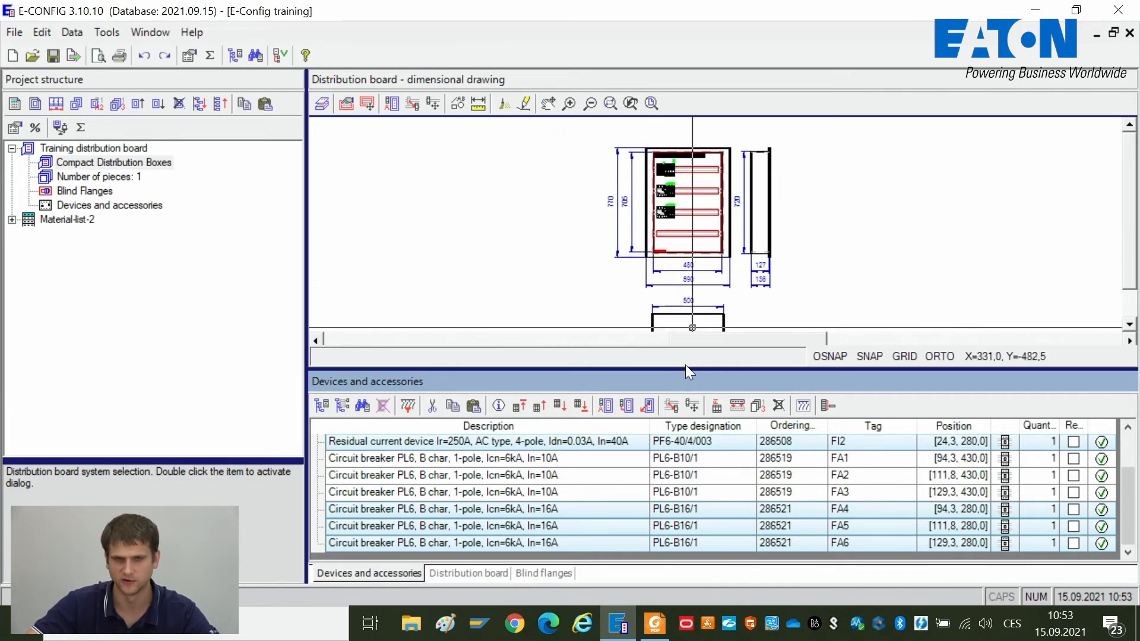
left_click_drag(685, 368, 685, 330)
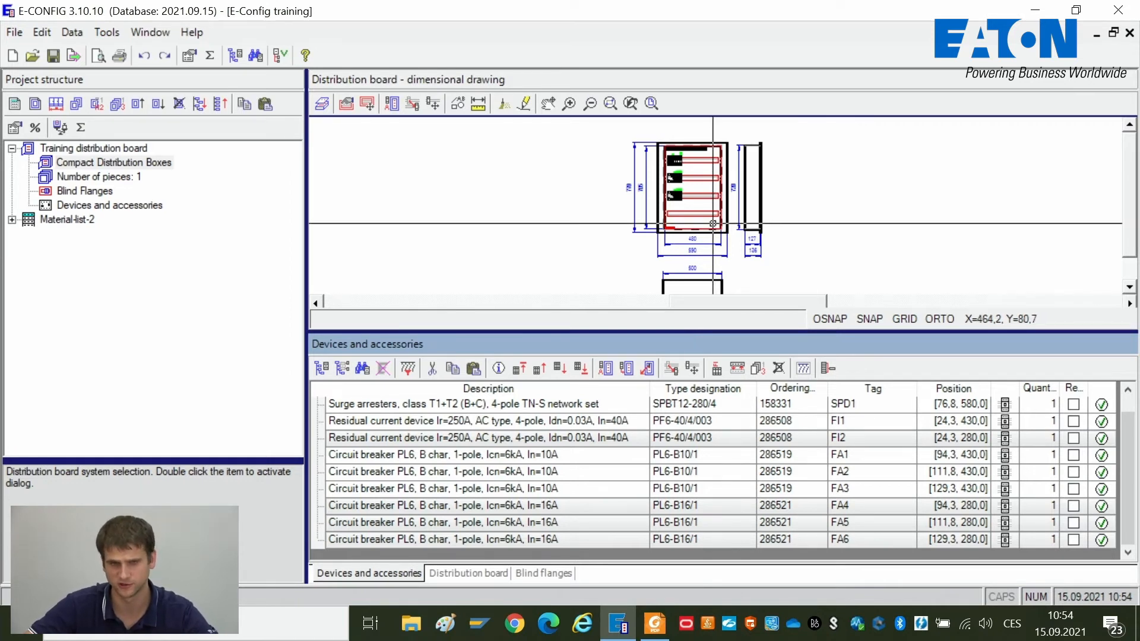
scroll(701, 215, "up", 3)
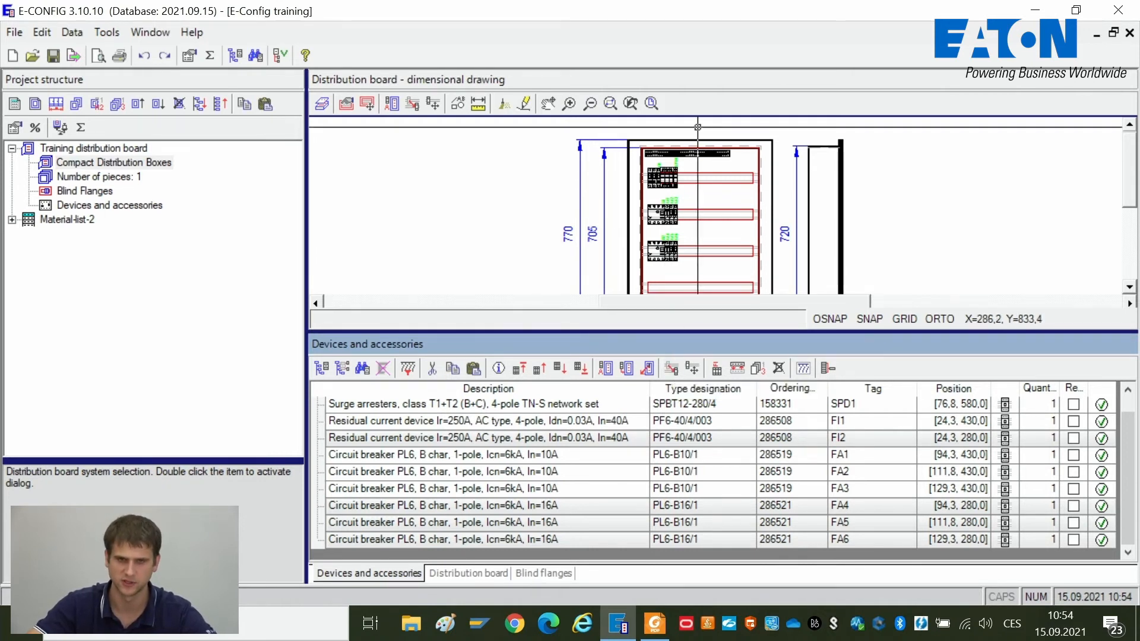
- Shrink the Devices and accessories list and inspect the placed devices and all four mounting rails in the enlarged dimensional drawing
scroll(694, 172, "up", 4)
scroll(680, 194, "down", 3)
scroll(675, 205, "up", 5)
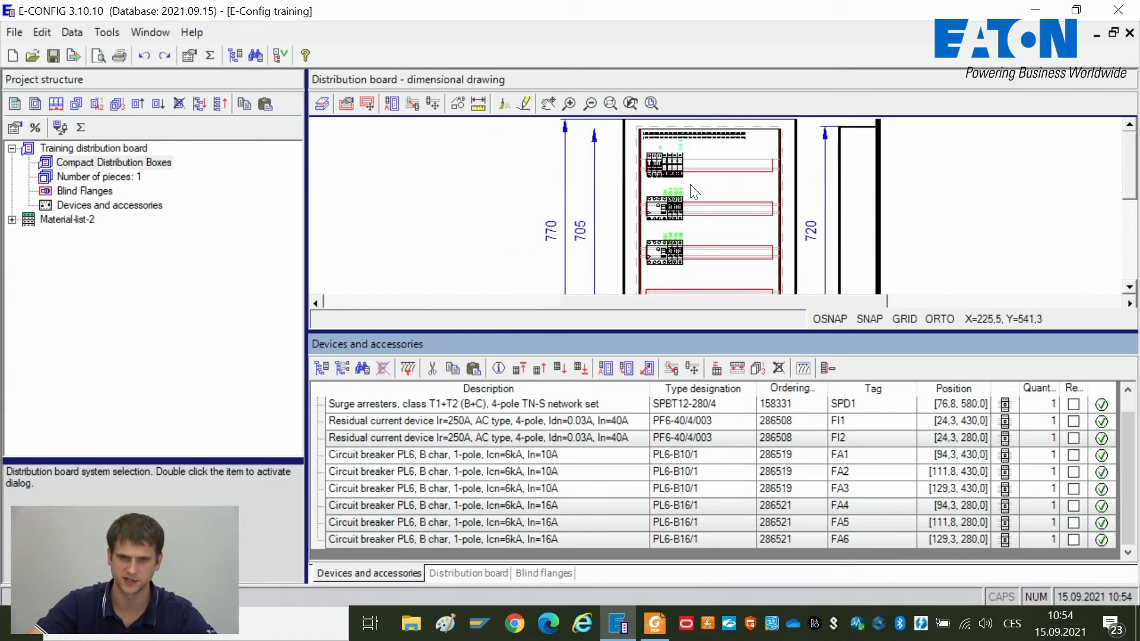
scroll(645, 195, "up", 2)
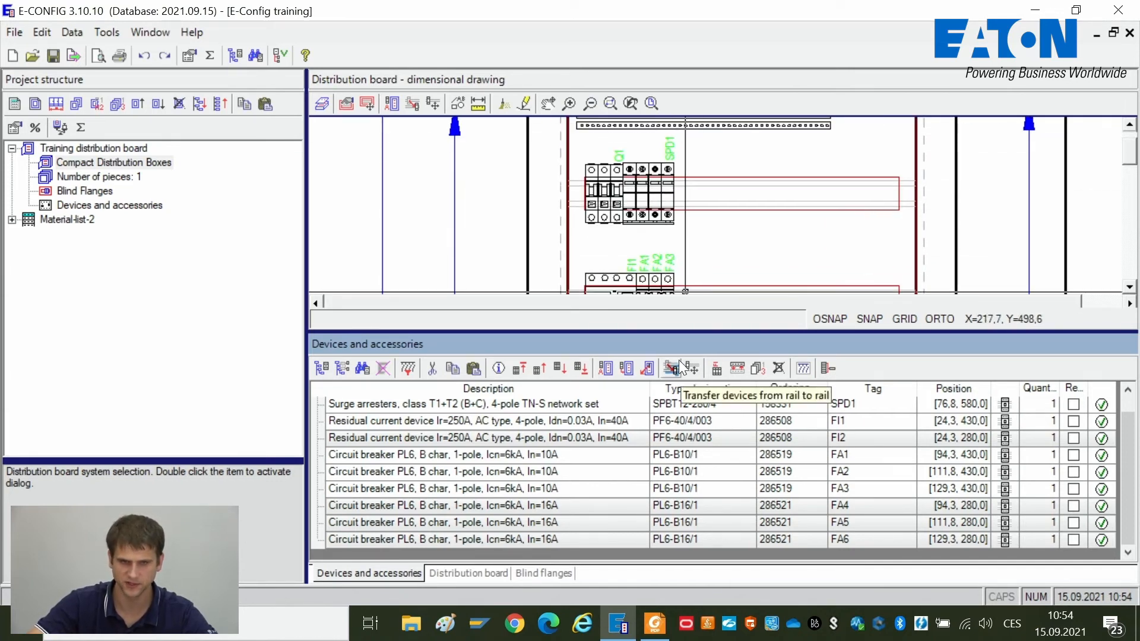
left_click_drag(683, 433, 684, 472)
scroll(587, 149, "down", 7)
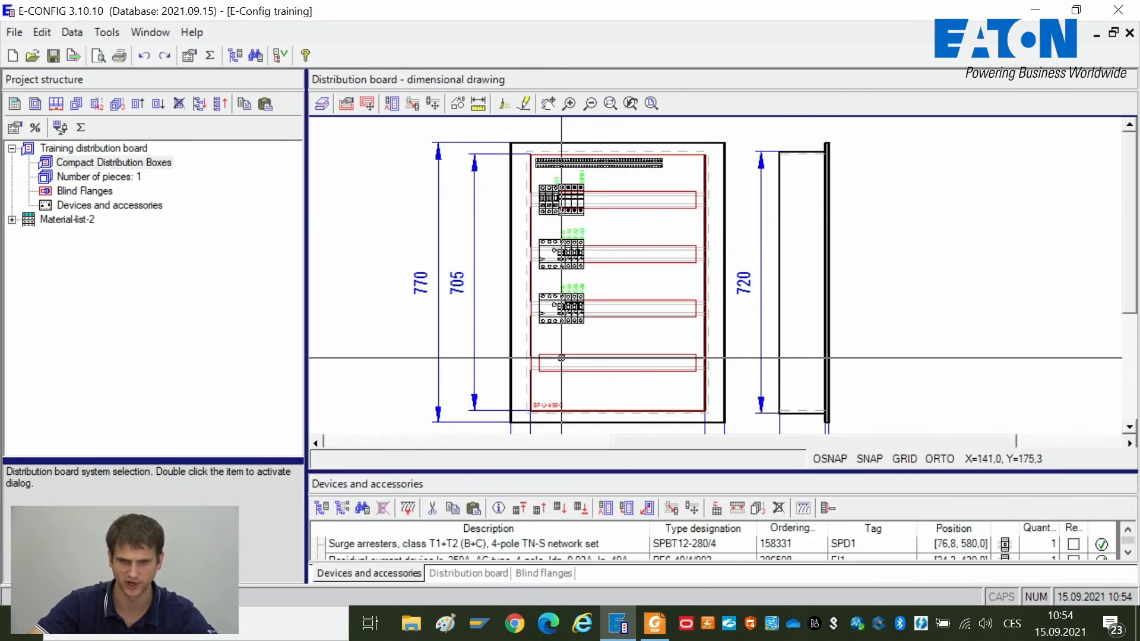
left_click_drag(579, 467, 585, 420)
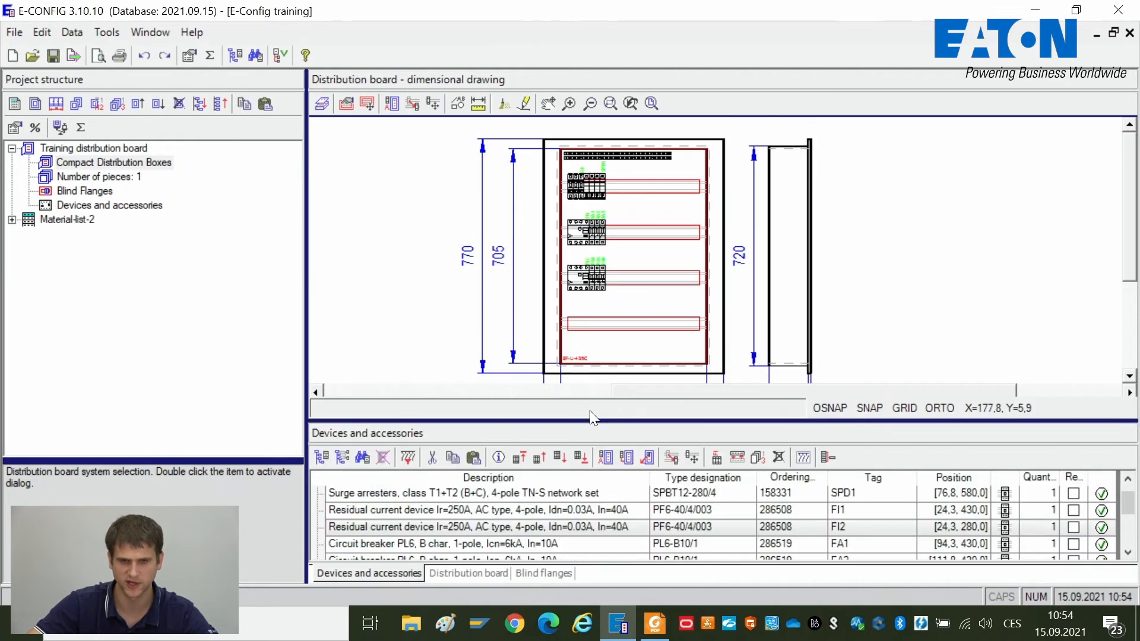
- Transfer main switch Q1 and surge arrester SPD1 together from the uppermost rail to the left end of the lowest rail
left_click(671, 460)
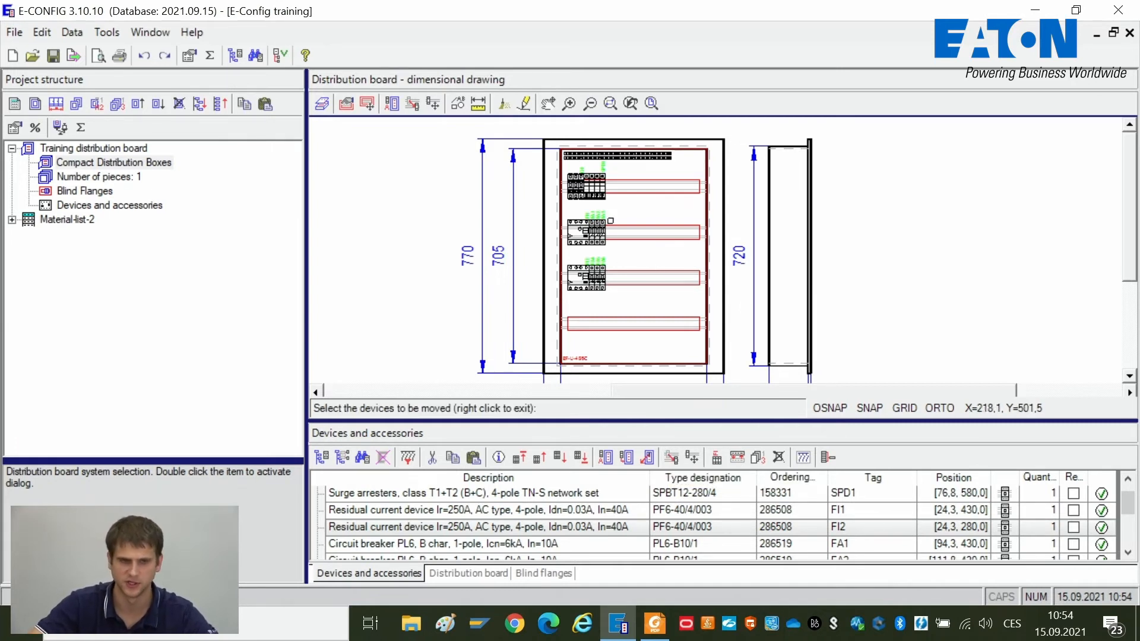
scroll(581, 169, "up", 2)
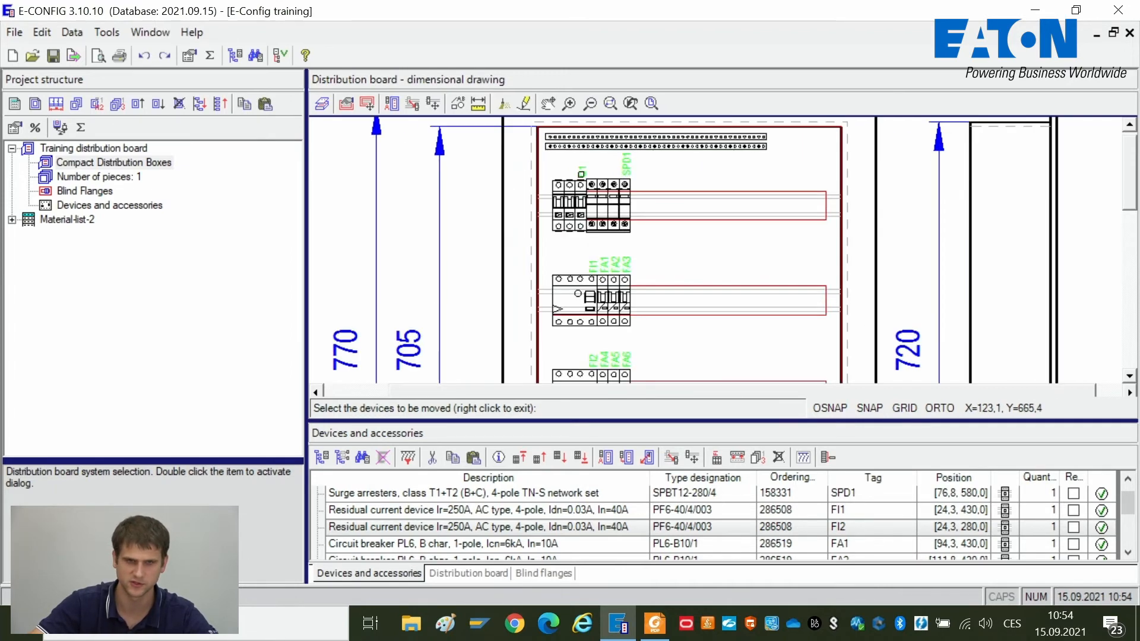
scroll(582, 169, "up", 1)
left_click(564, 205)
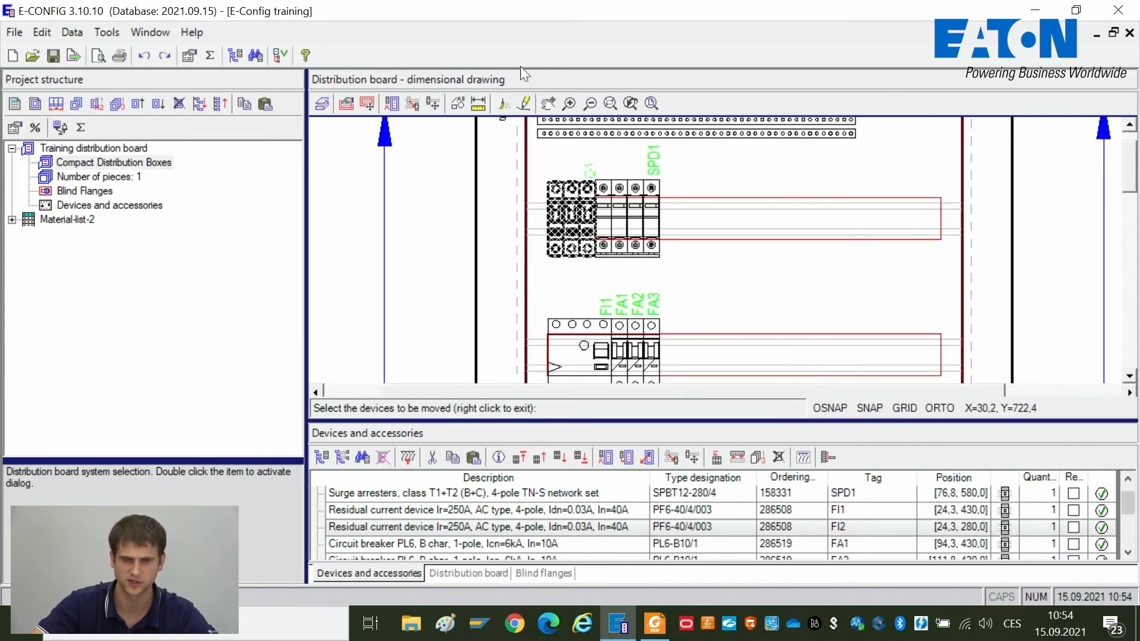
left_click(627, 205)
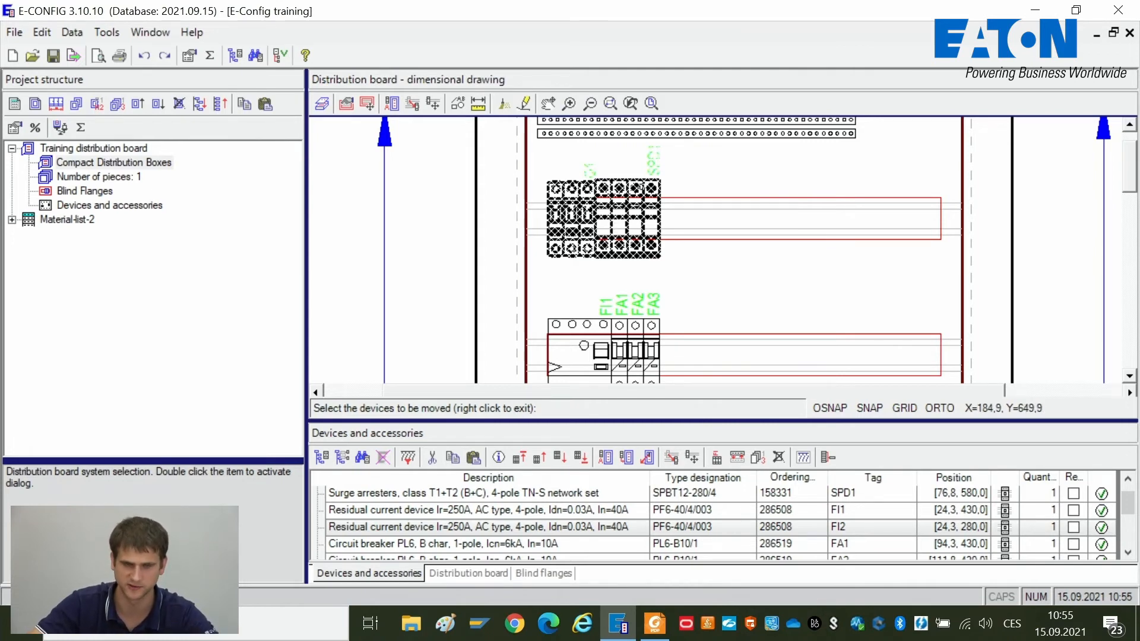
right_click(672, 202)
scroll(667, 256, "down", 3)
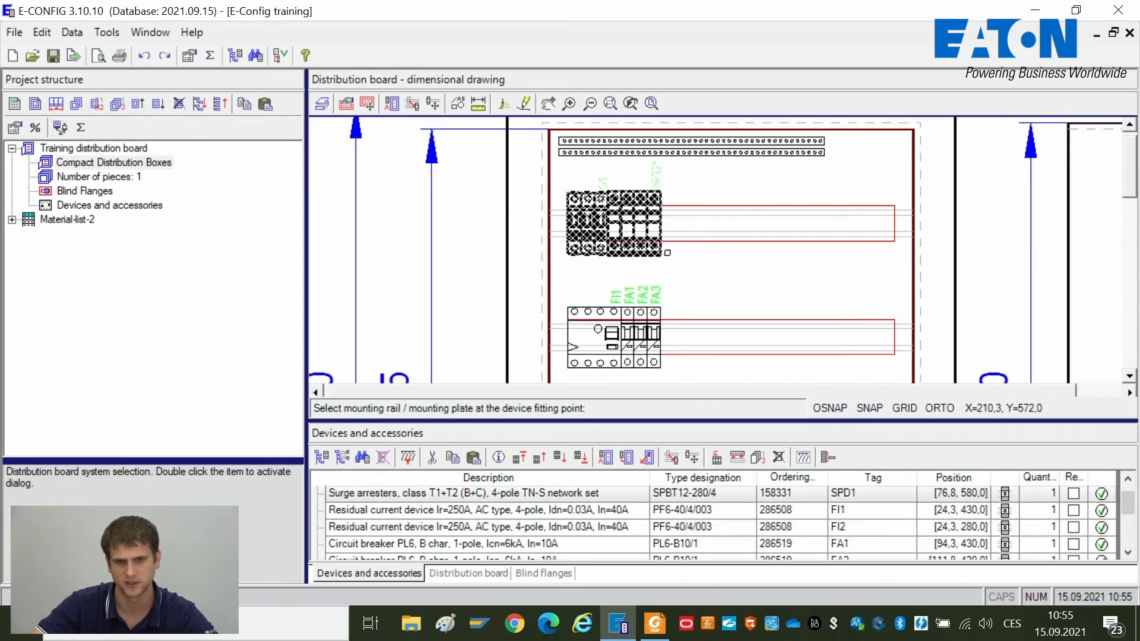
mouse_move(666, 266)
left_mouse_down()
mouse_move(677, 196)
mouse_move(693, 173)
mouse_move(719, 247)
mouse_move(688, 216)
left_mouse_up()
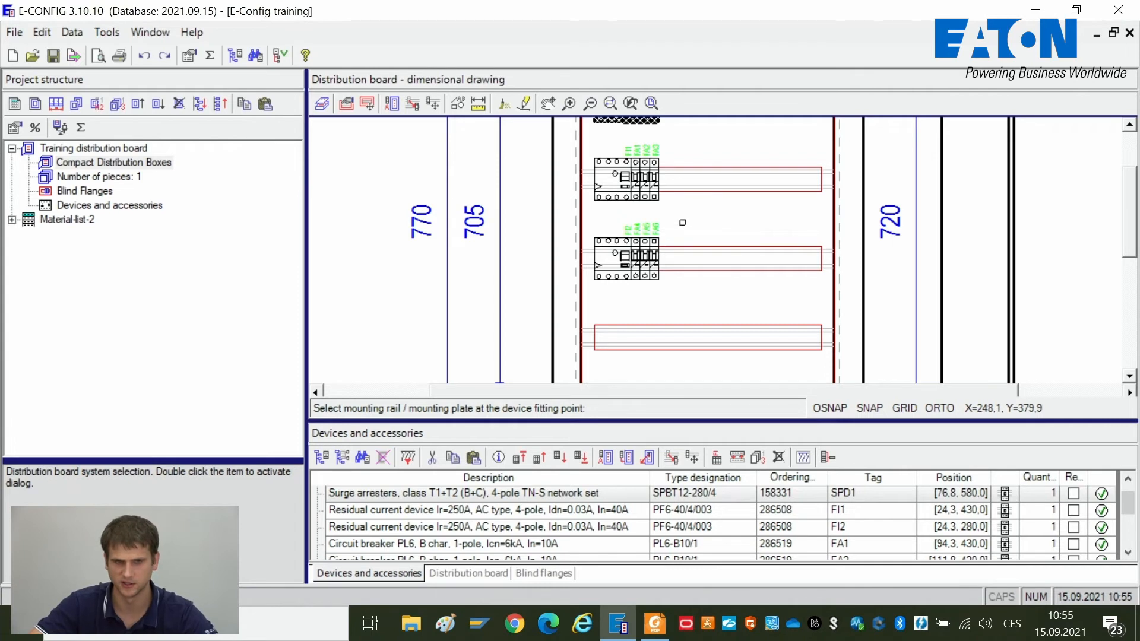
scroll(683, 226, "down", 5)
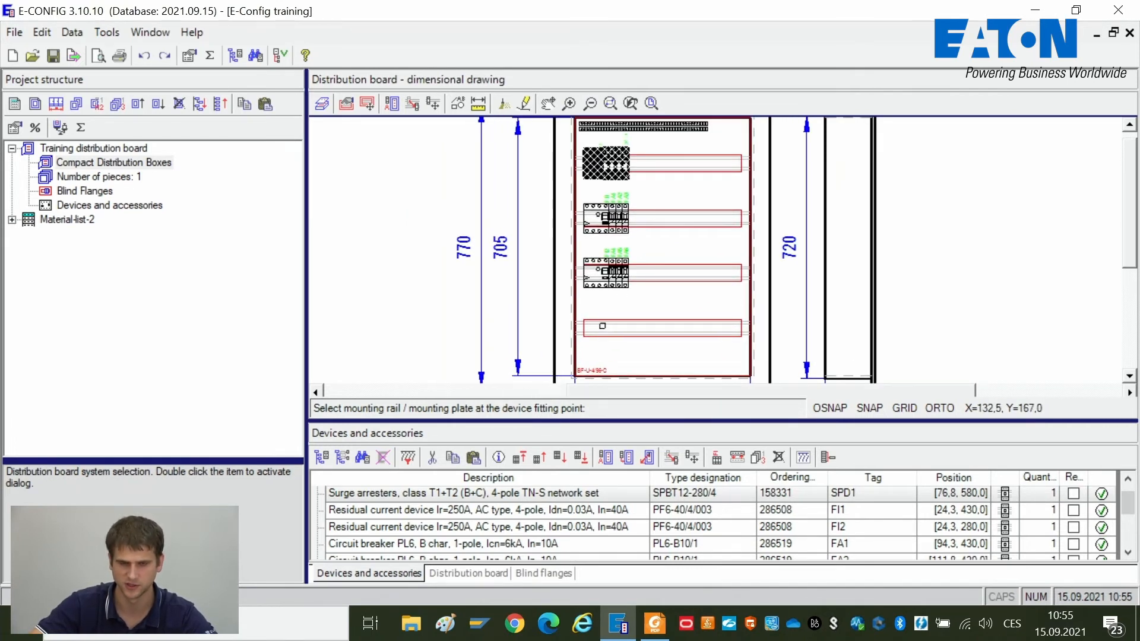
left_click(603, 326)
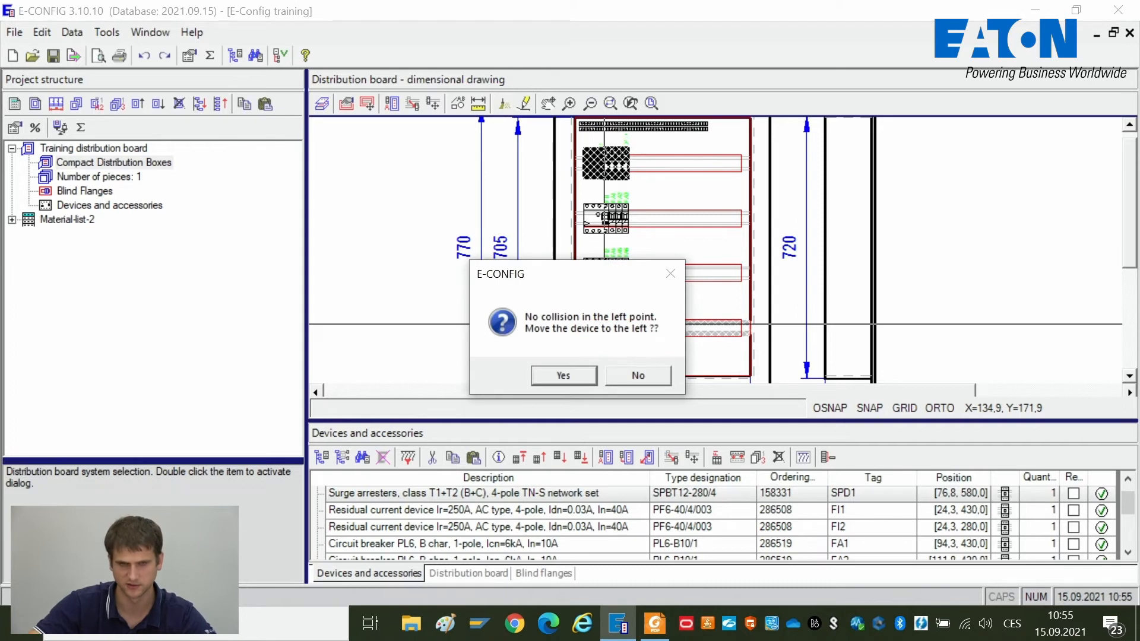
left_click(635, 375)
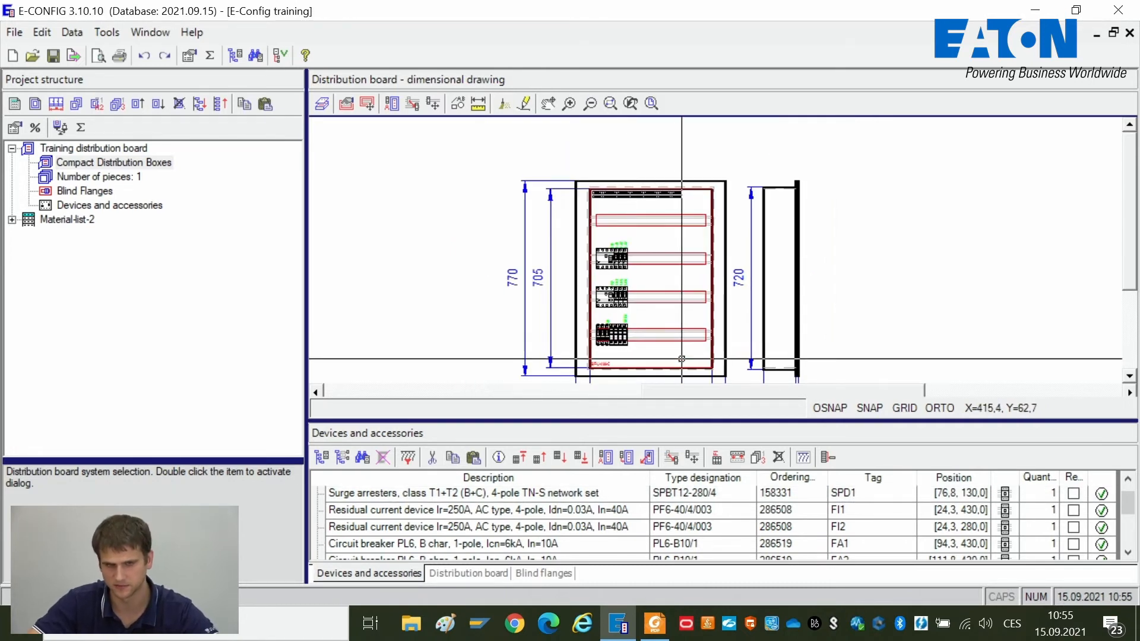
- Examine the rearranged devices on the box's four rails and the surrounding dimensioned views
left_click_drag(681, 362, 670, 294)
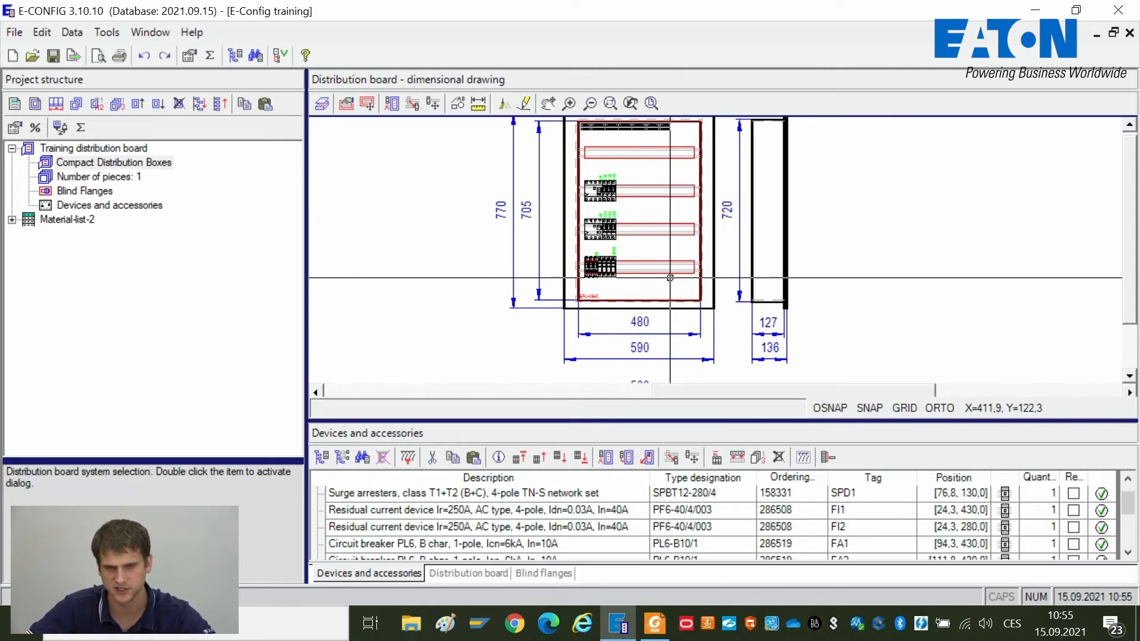
scroll(669, 277, "down", 5)
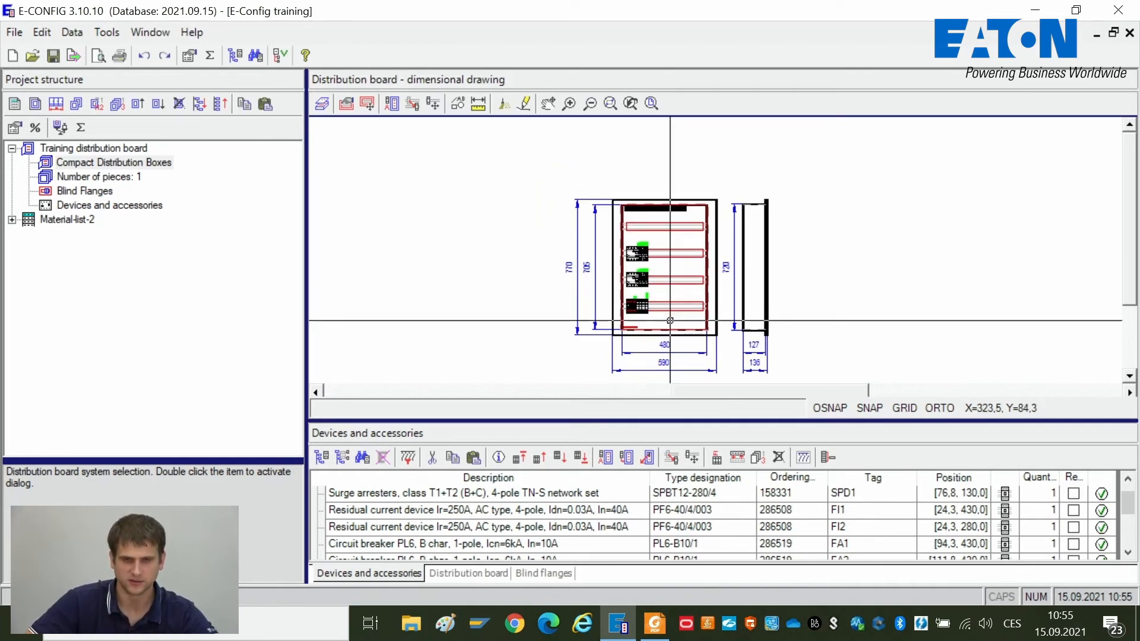
left_click_drag(669, 318, 675, 310)
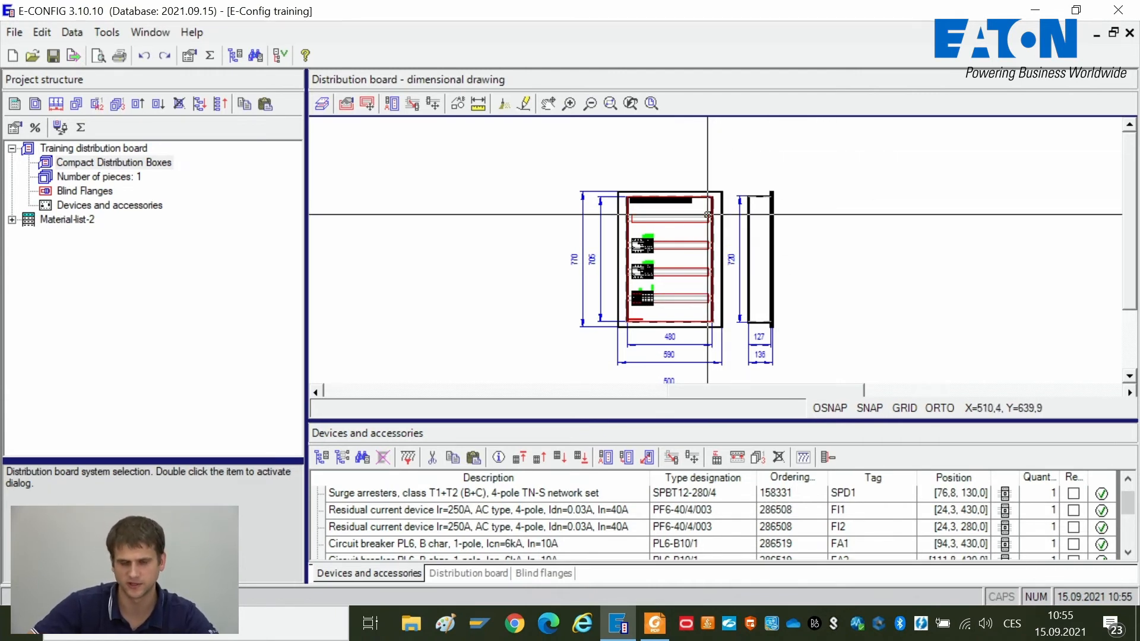
scroll(680, 216, "up", 2)
scroll(680, 215, "down", 2)
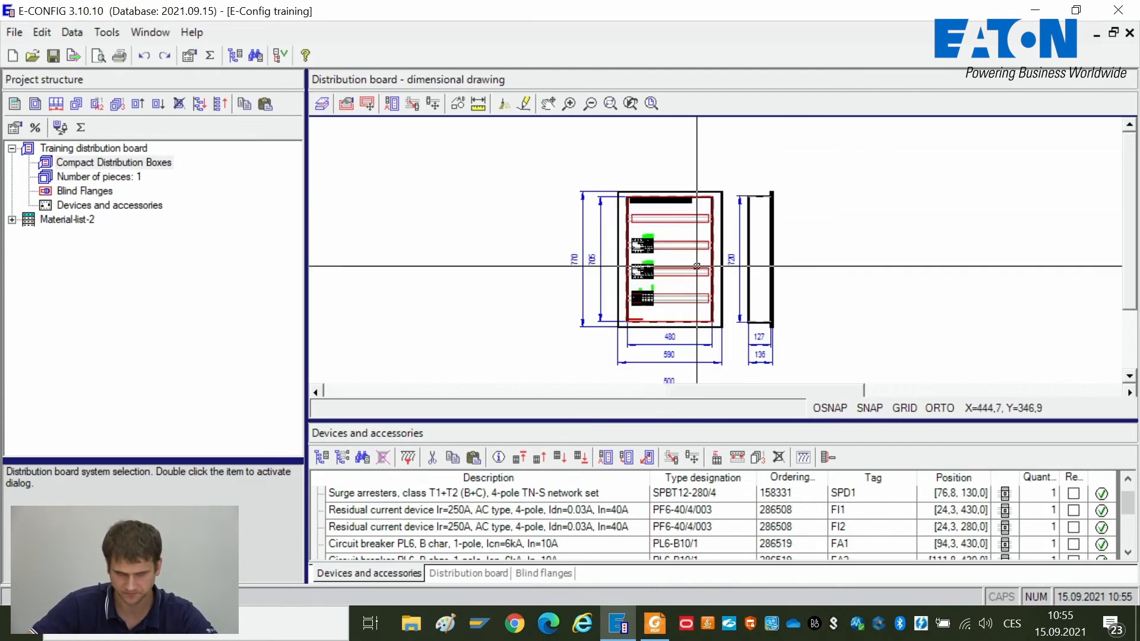
left_click_drag(696, 264, 672, 233)
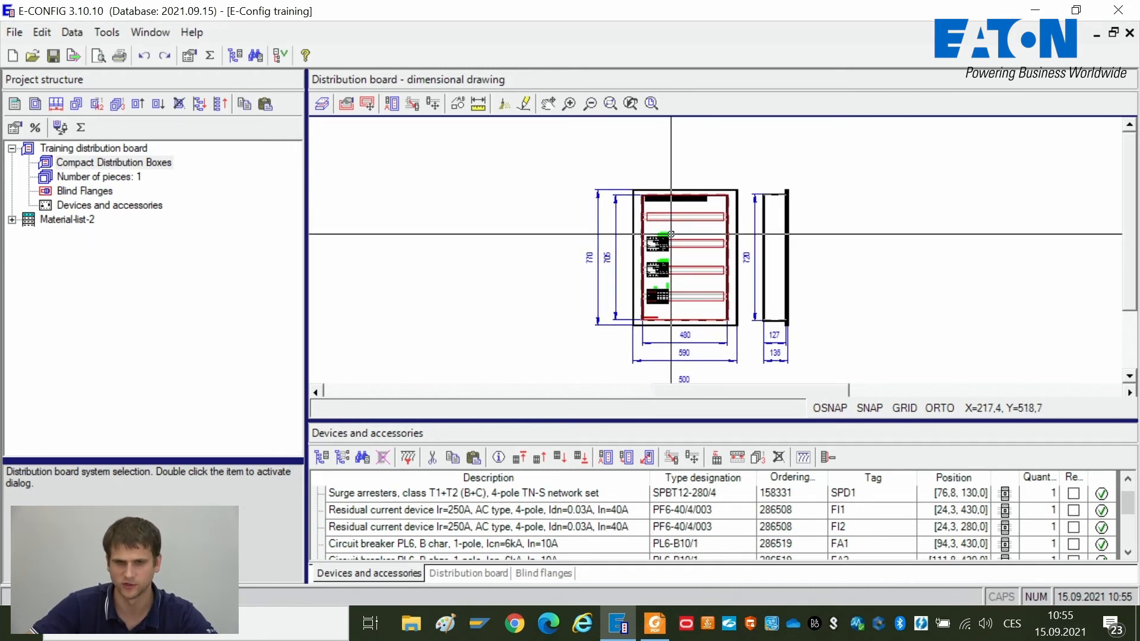
left_click_drag(707, 289, 721, 261)
left_click_drag(717, 249, 716, 248)
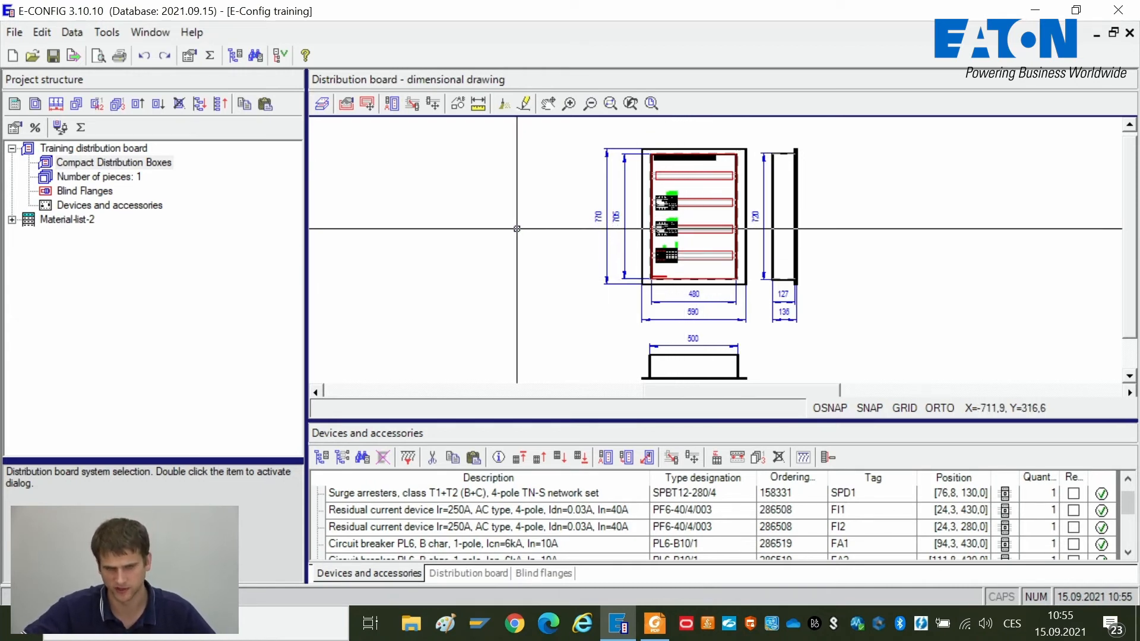
- Set up a new blind flange of type "Blind flange (6 modules) white, divided by 2,25mm (by 1/8 module)"
left_click(541, 574)
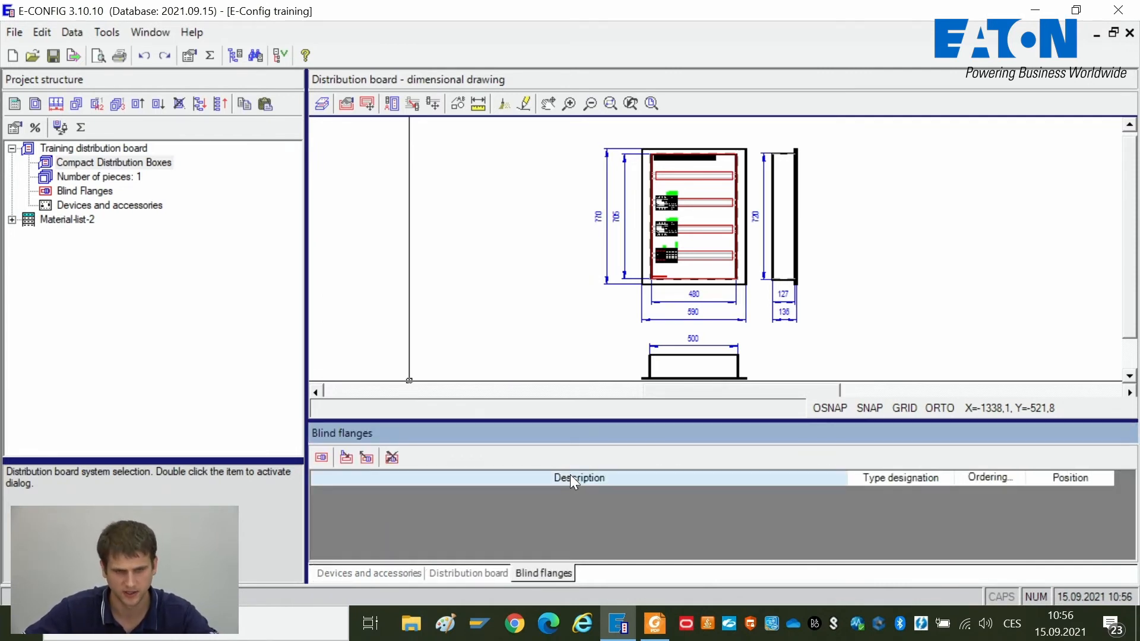
left_click(320, 457)
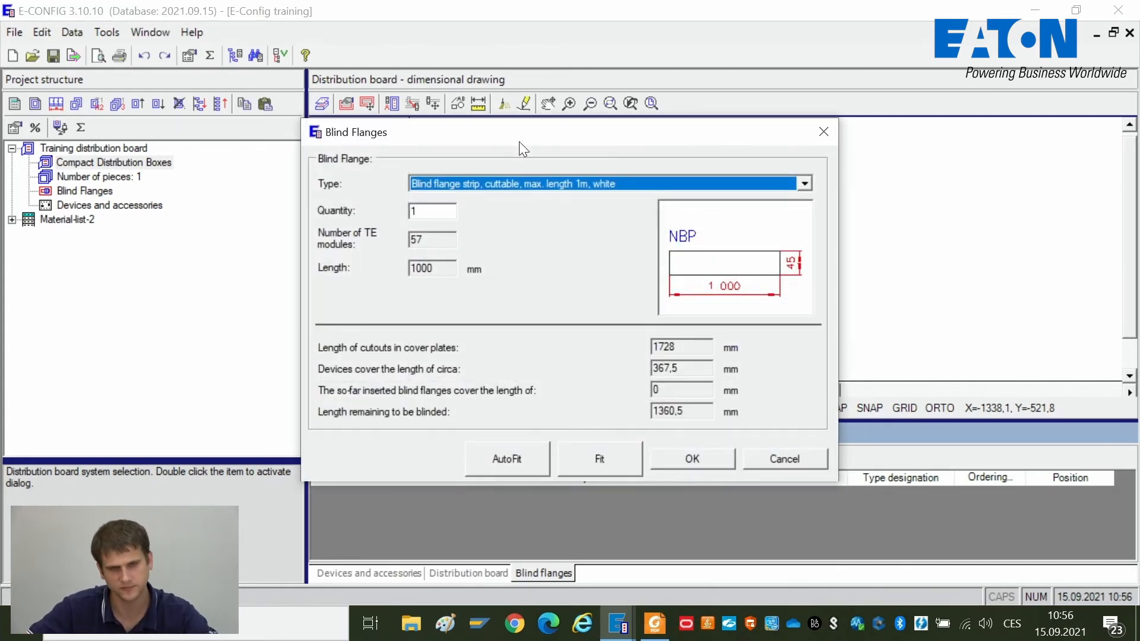
left_click_drag(436, 140, 546, 138)
left_click(581, 179)
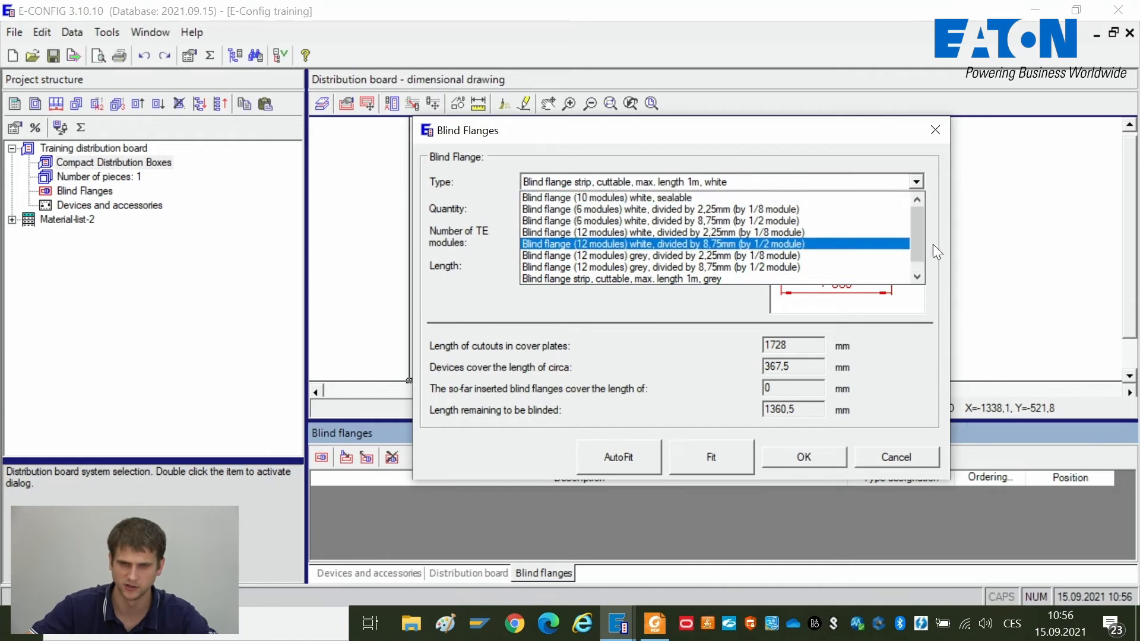
left_click_drag(917, 236, 917, 233)
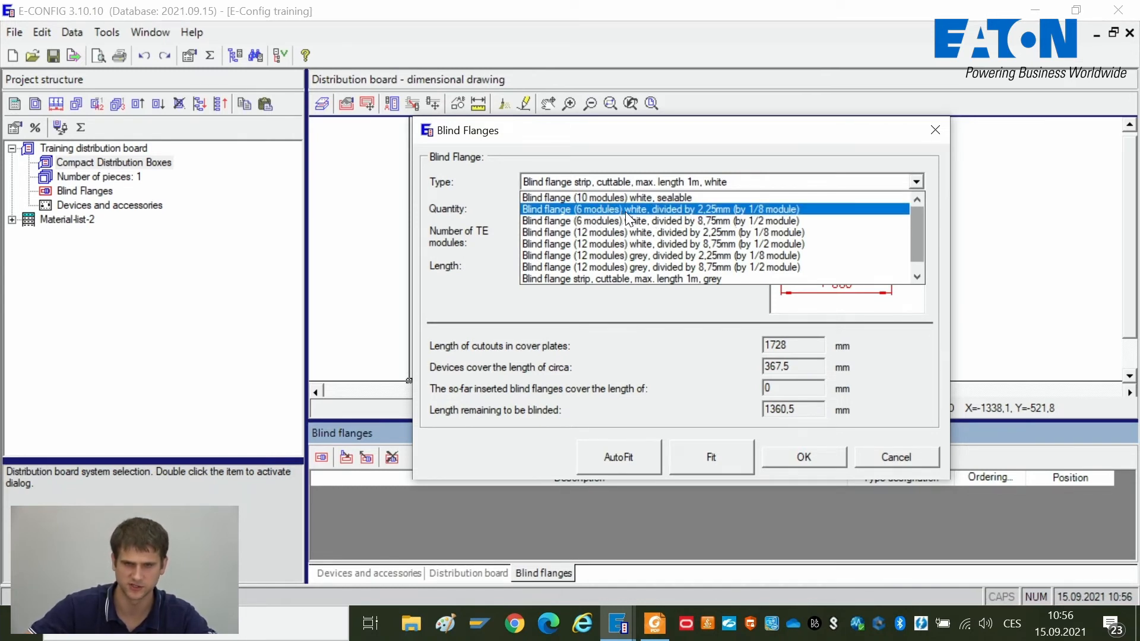
left_click(668, 211)
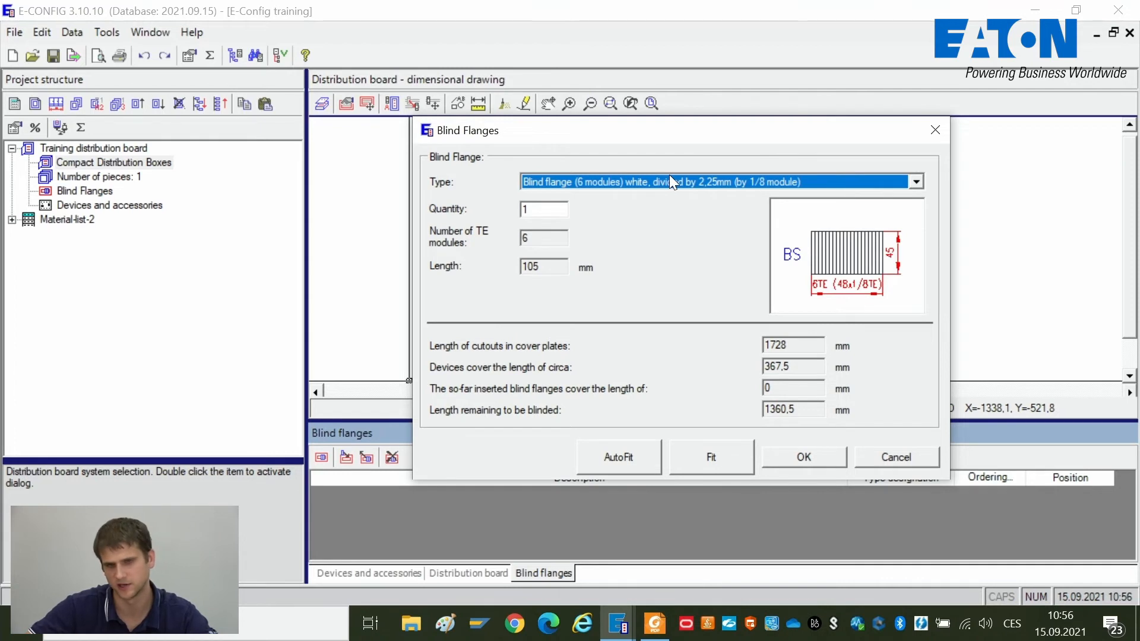
mouse_move(686, 127)
left_mouse_down()
mouse_move(392, 113)
mouse_move(302, 96)
left_mouse_up()
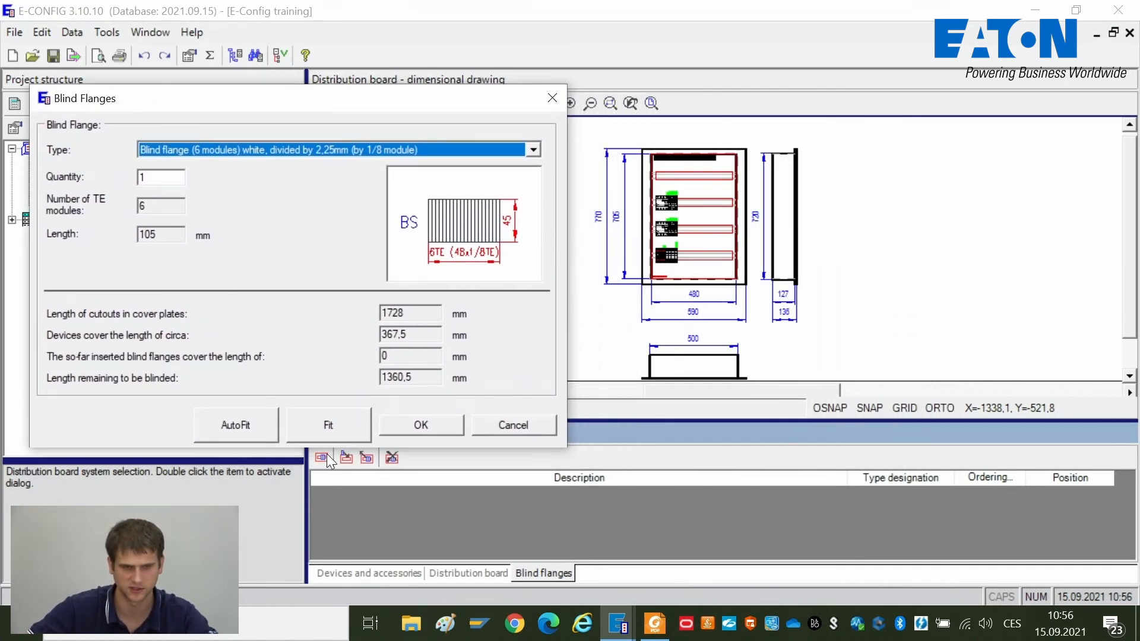
- Fit the 6-module white blind flange into the cover plate cutout at the left end of the empty uppermost rail
left_click(328, 425)
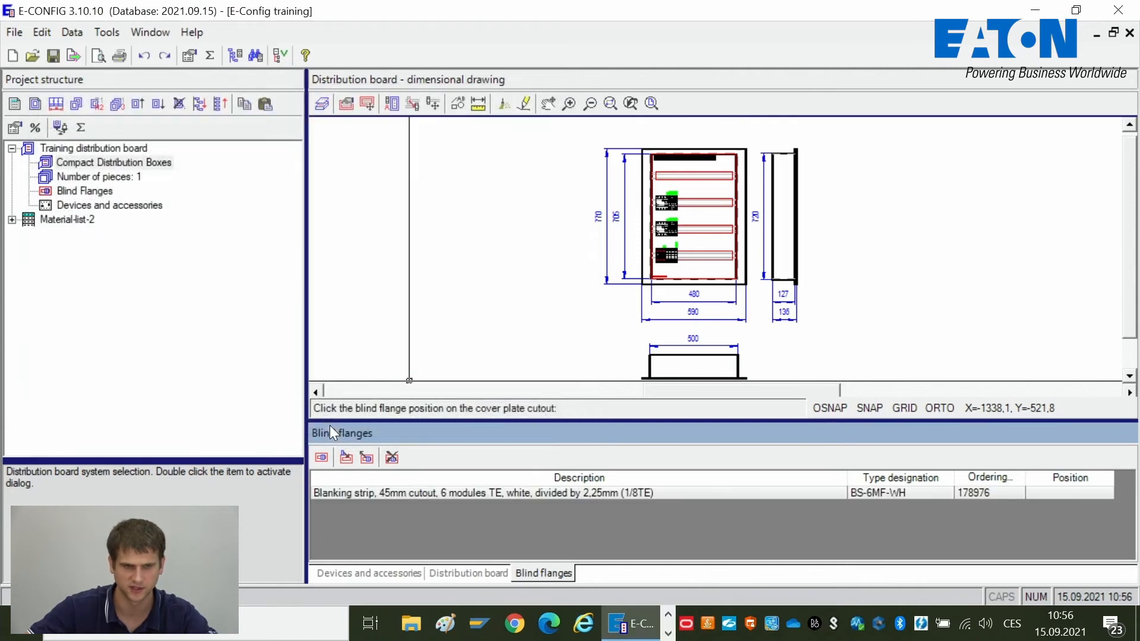
scroll(667, 190, "up", 6)
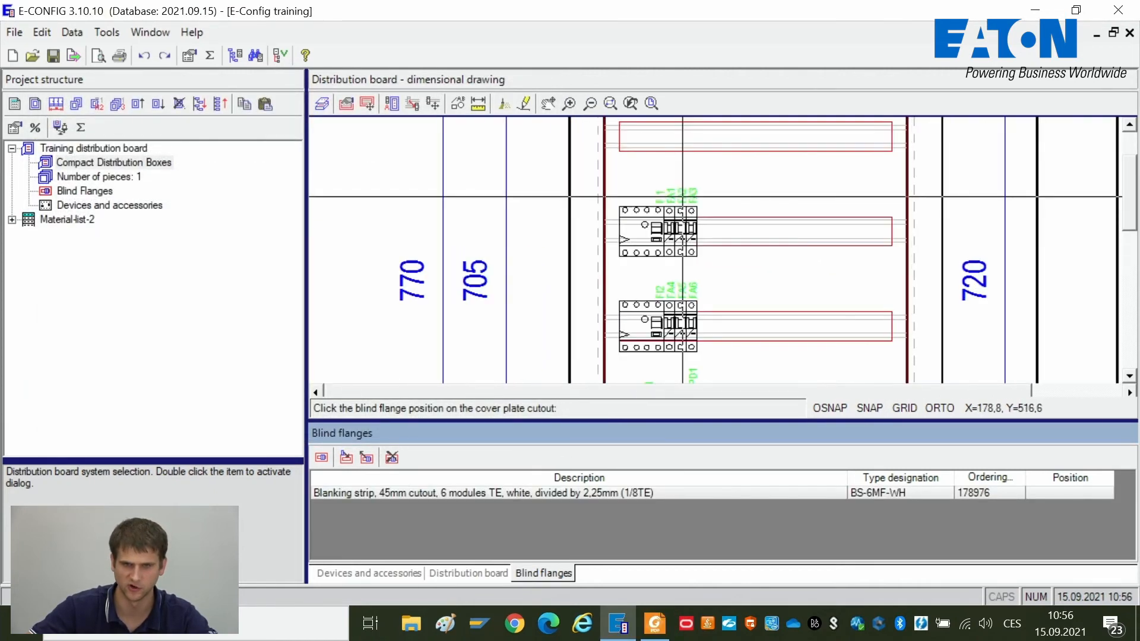
scroll(746, 231, "down", 3)
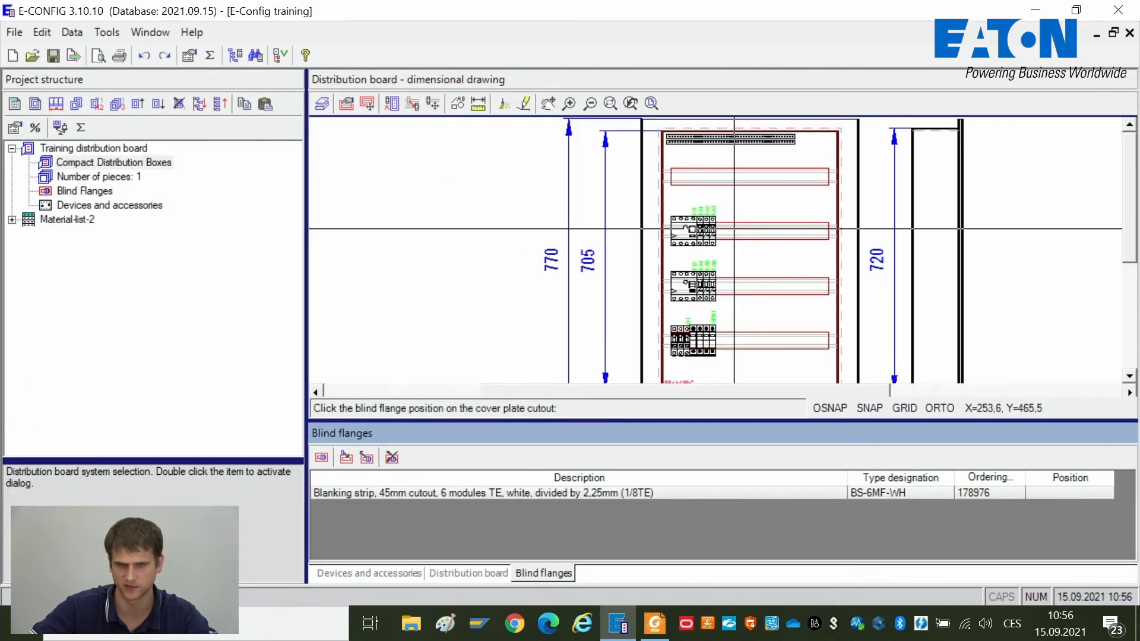
left_click(706, 175)
scroll(730, 163, "up", 2)
scroll(730, 163, "up", 3)
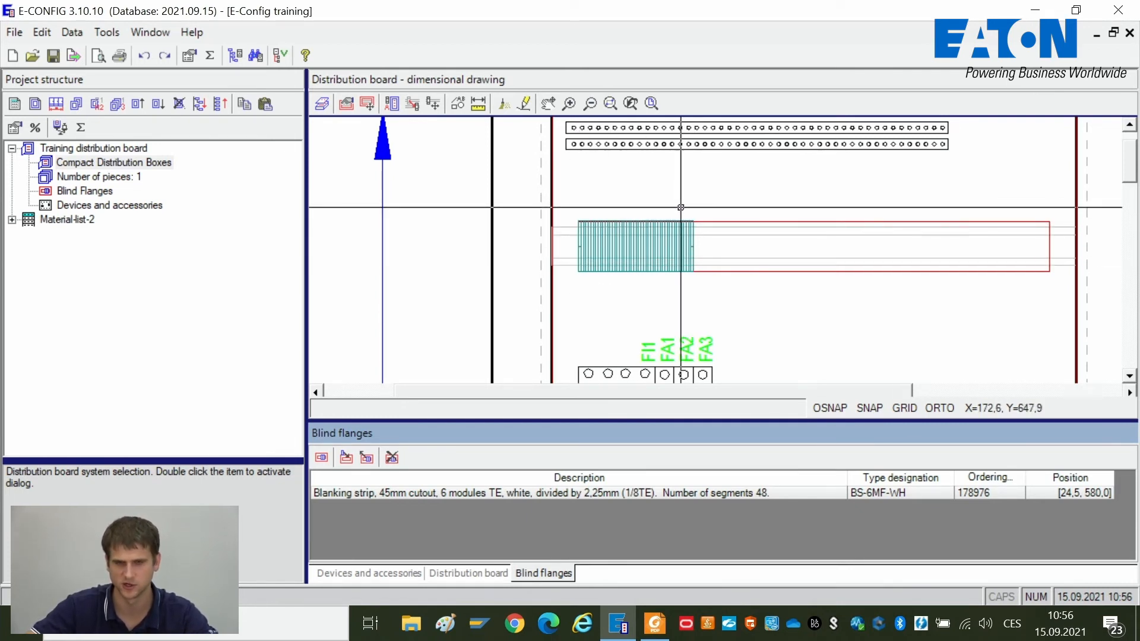
scroll(692, 228, "down", 1)
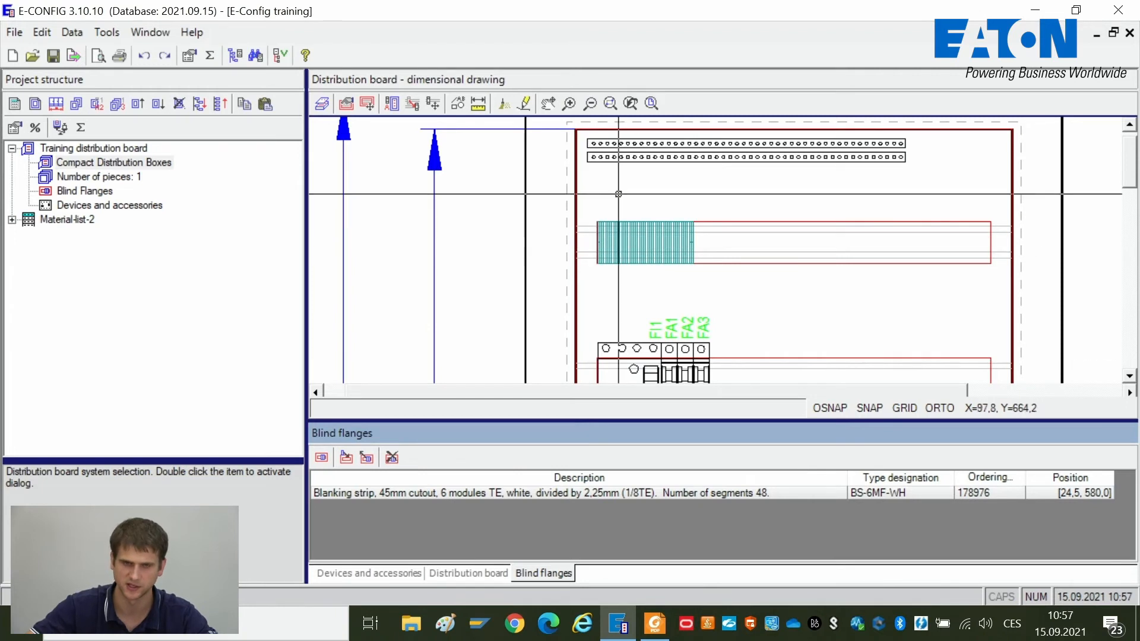
scroll(801, 239, "down", 2)
scroll(801, 238, "down", 1)
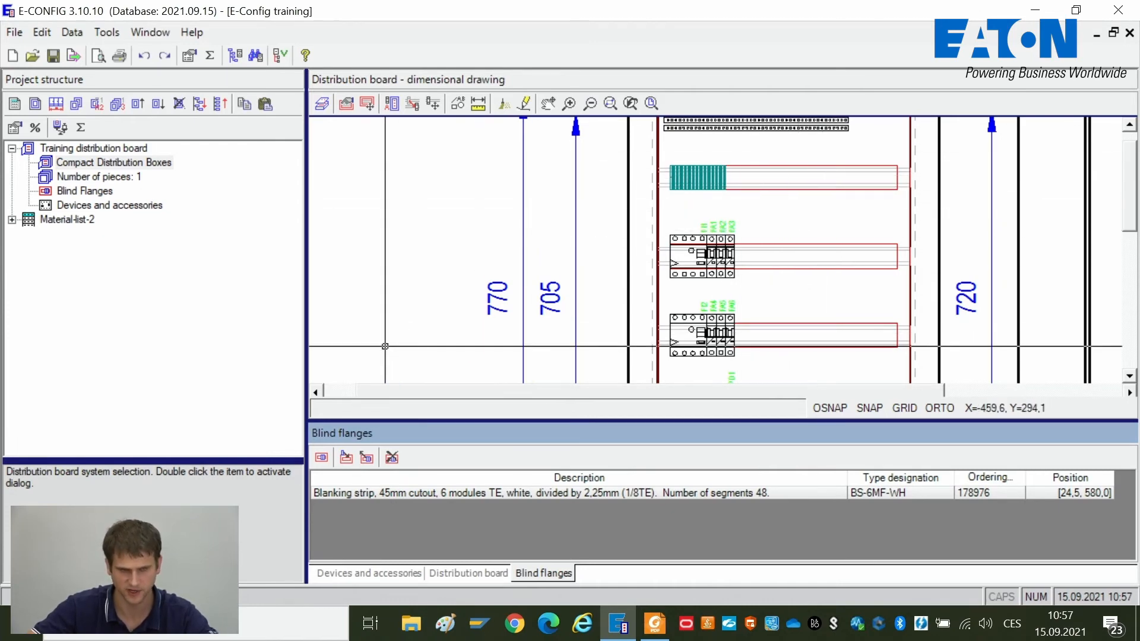
- Auto-fit the white cuttable blind flange strip of max. length 1 m into all free cover plate cutouts
left_click(318, 457)
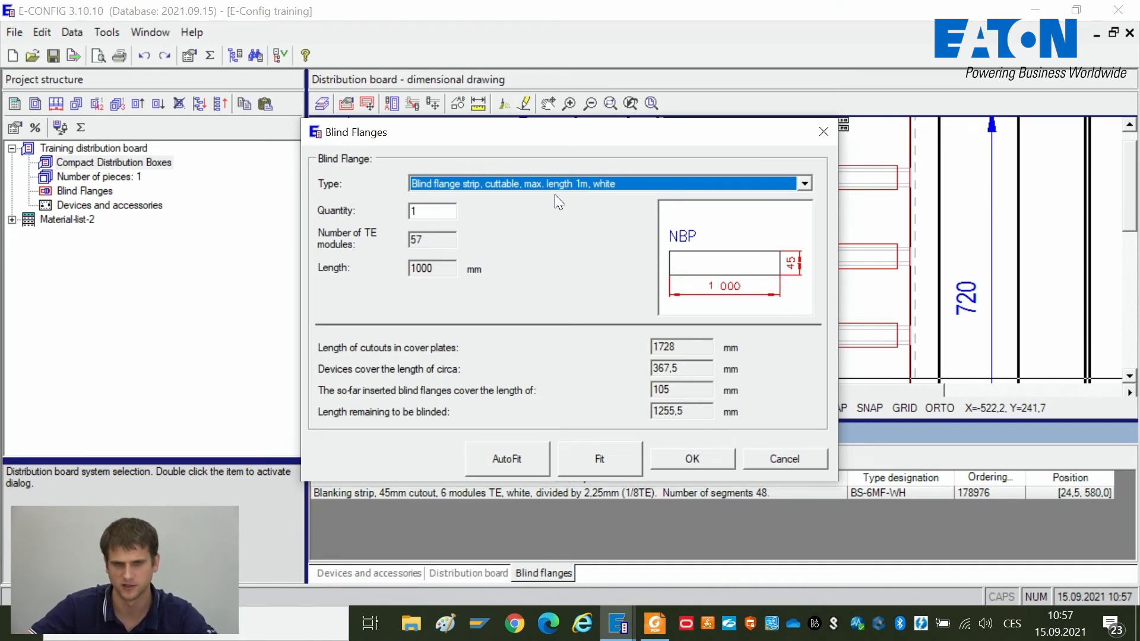
mouse_move(589, 132)
left_mouse_down()
mouse_move(539, 129)
mouse_move(584, 129)
left_mouse_up()
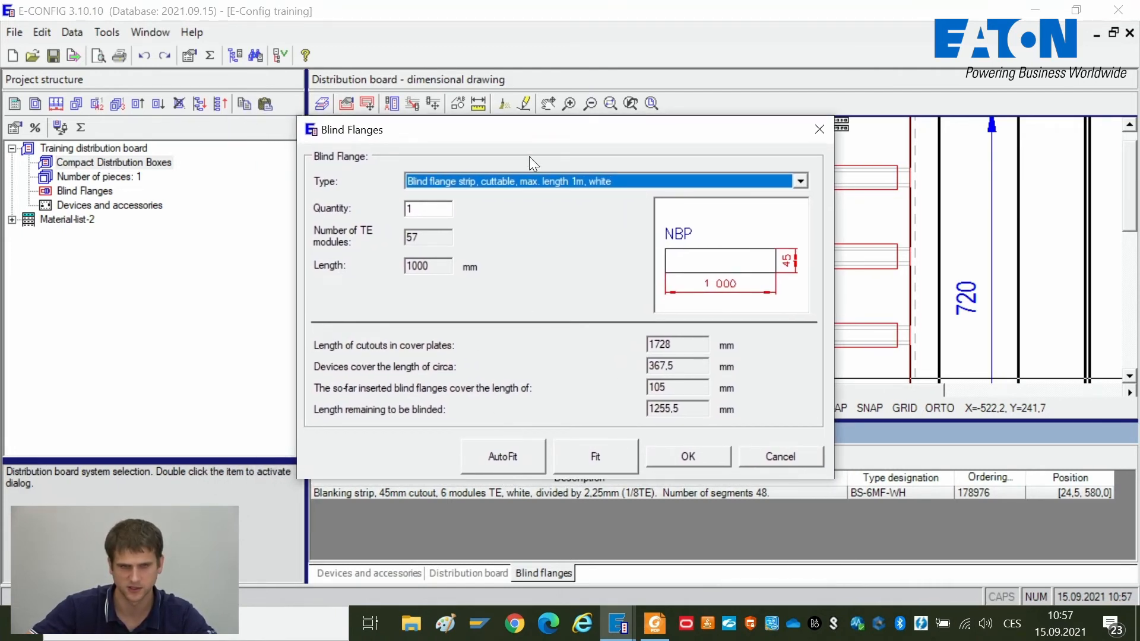
left_click(593, 181)
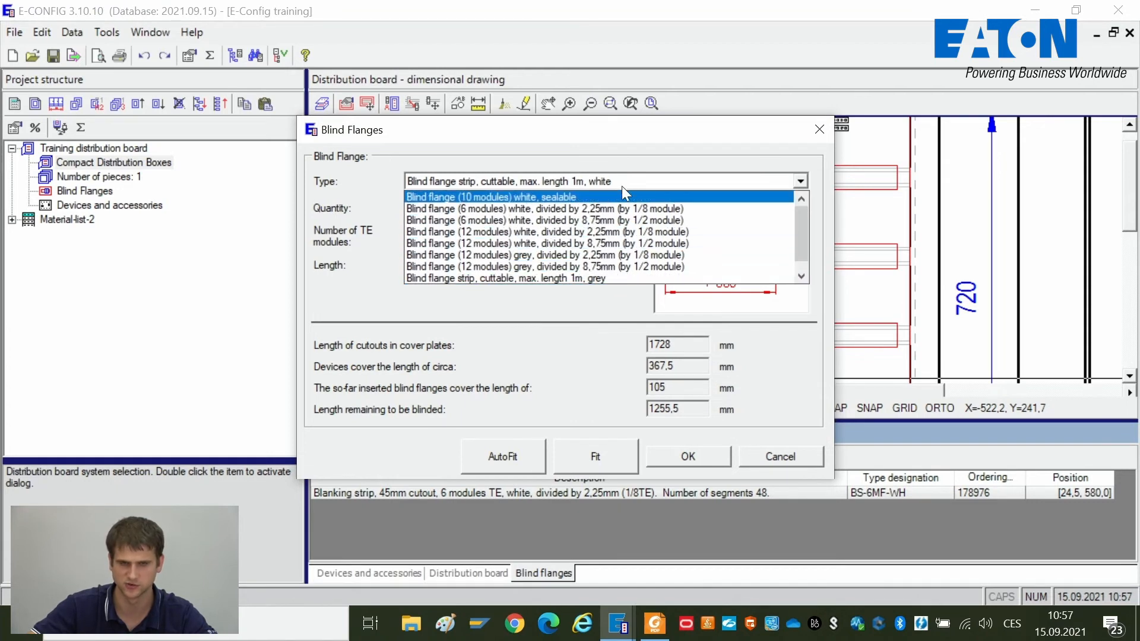
left_click(596, 277)
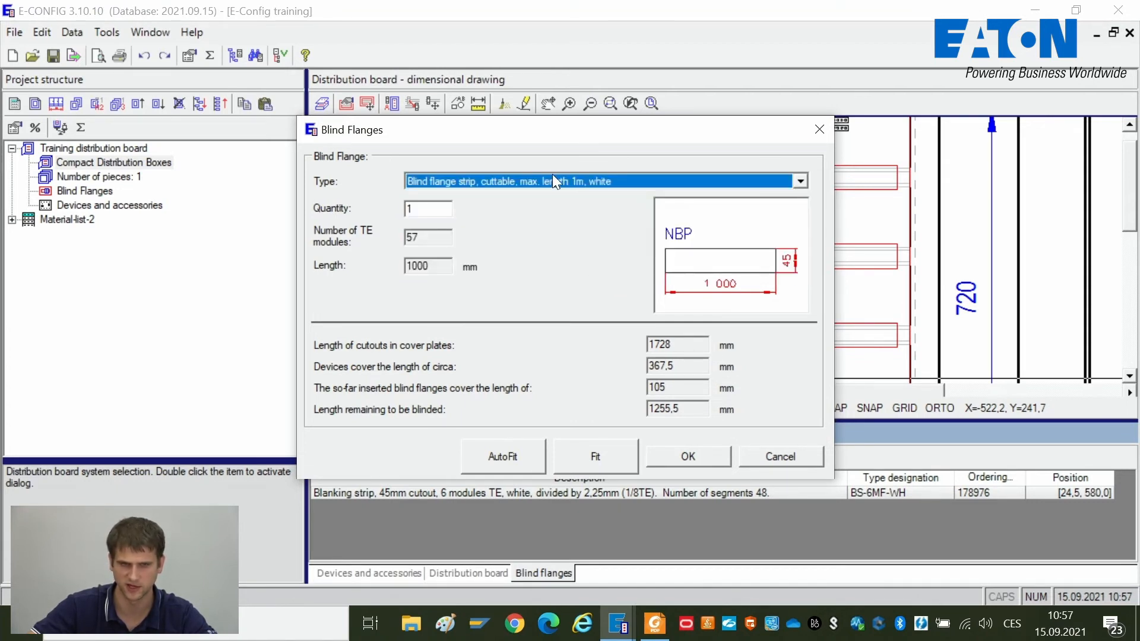
left_click(503, 456)
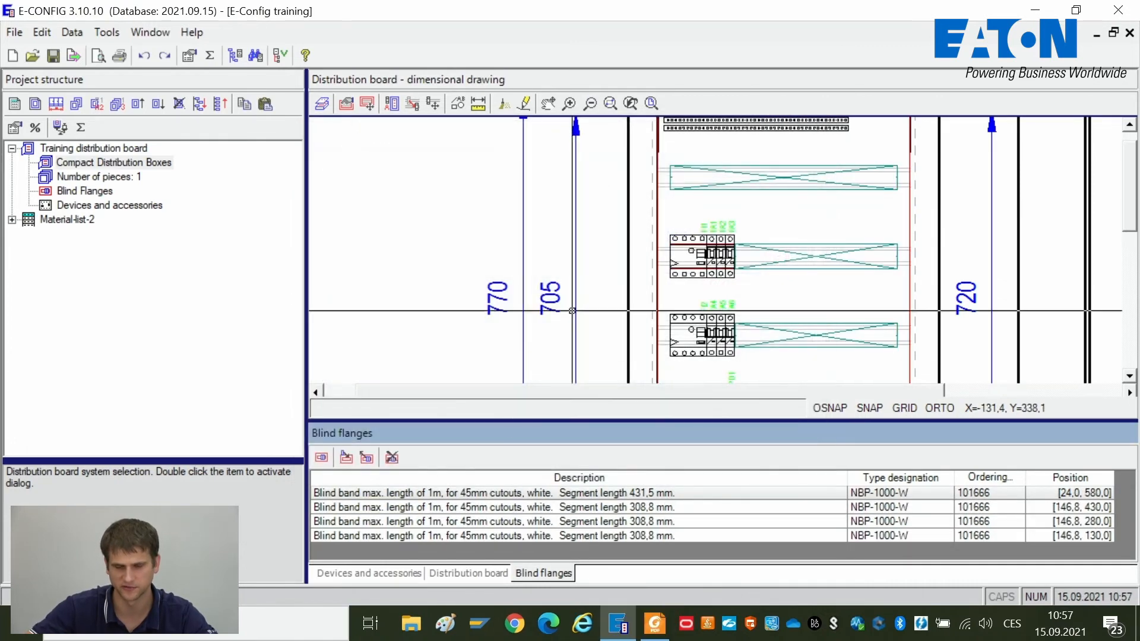
- Examine the blind flange strips on the four rails of the distribution box in the dimensional drawing
left_click_drag(706, 246, 696, 248)
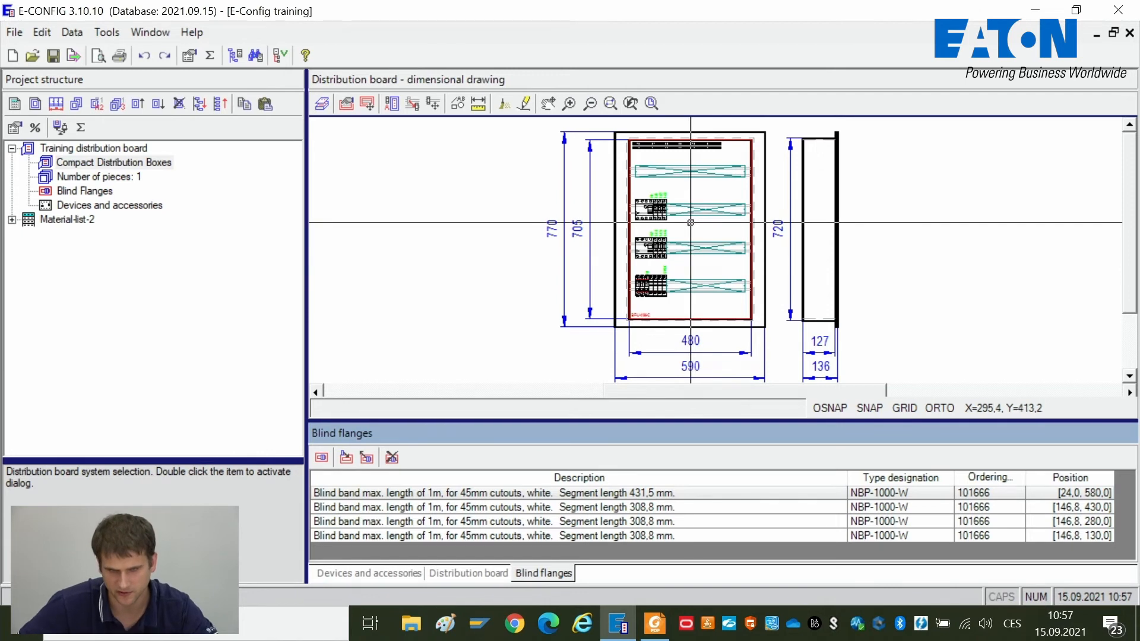
scroll(682, 246, "up", 1)
scroll(682, 246, "down", 1)
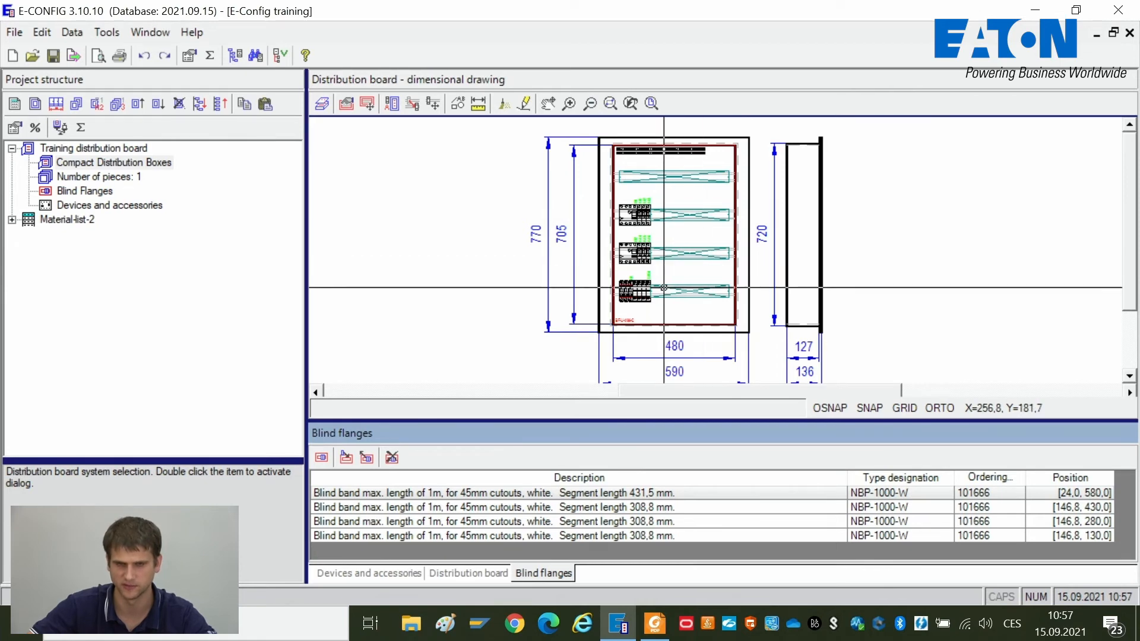
scroll(700, 276, "up", 1)
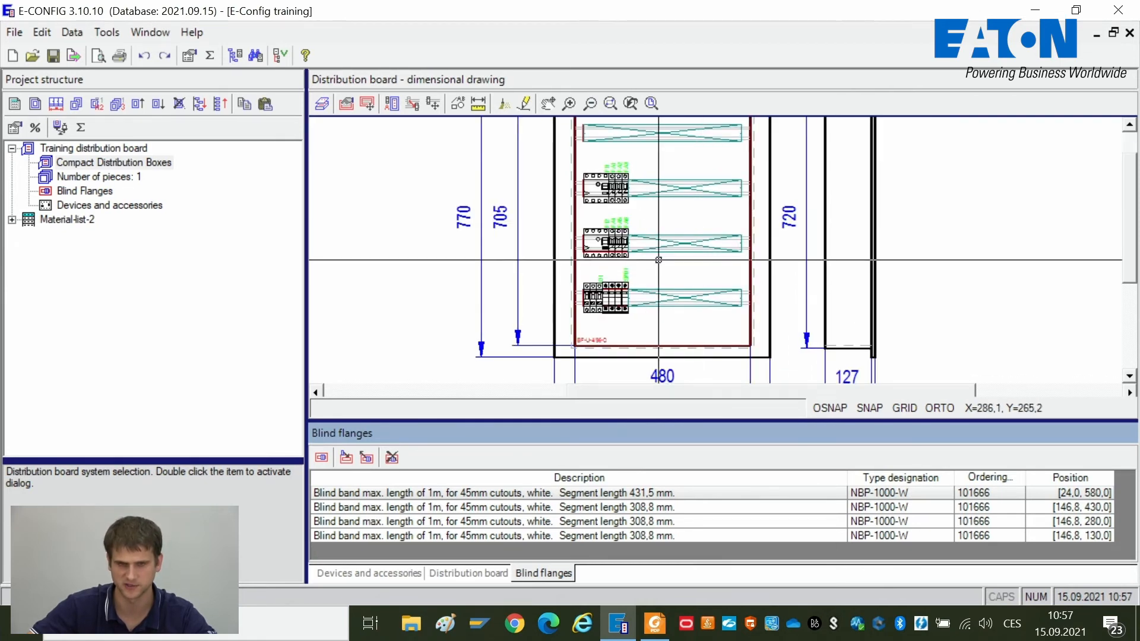
scroll(658, 259, "down", 1)
scroll(683, 246, "down", 1)
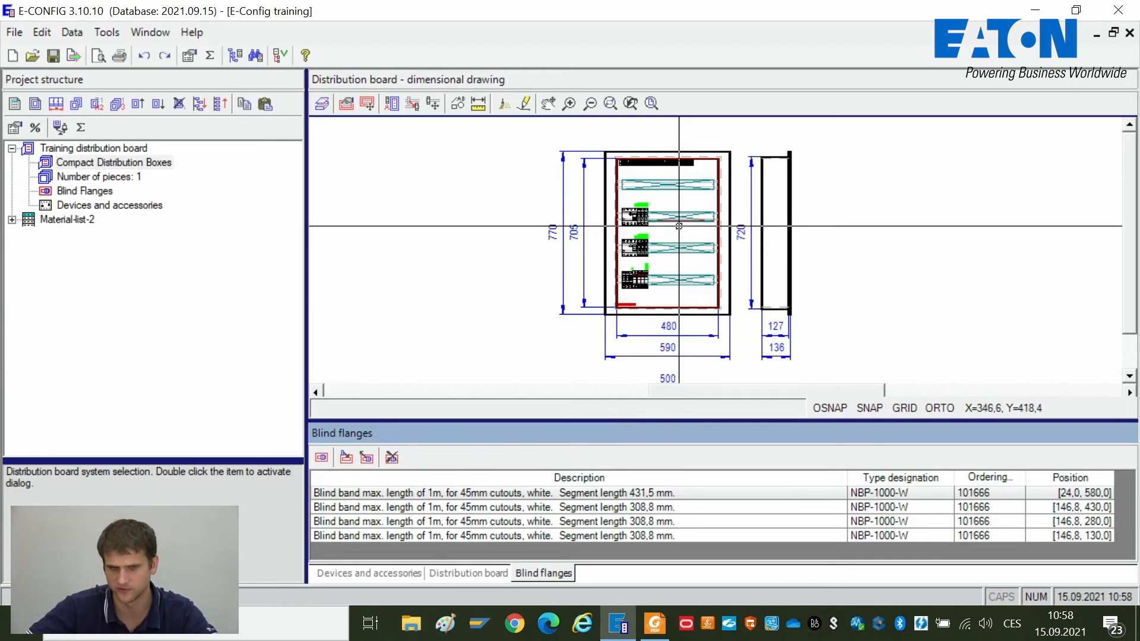
scroll(679, 226, "up", 1)
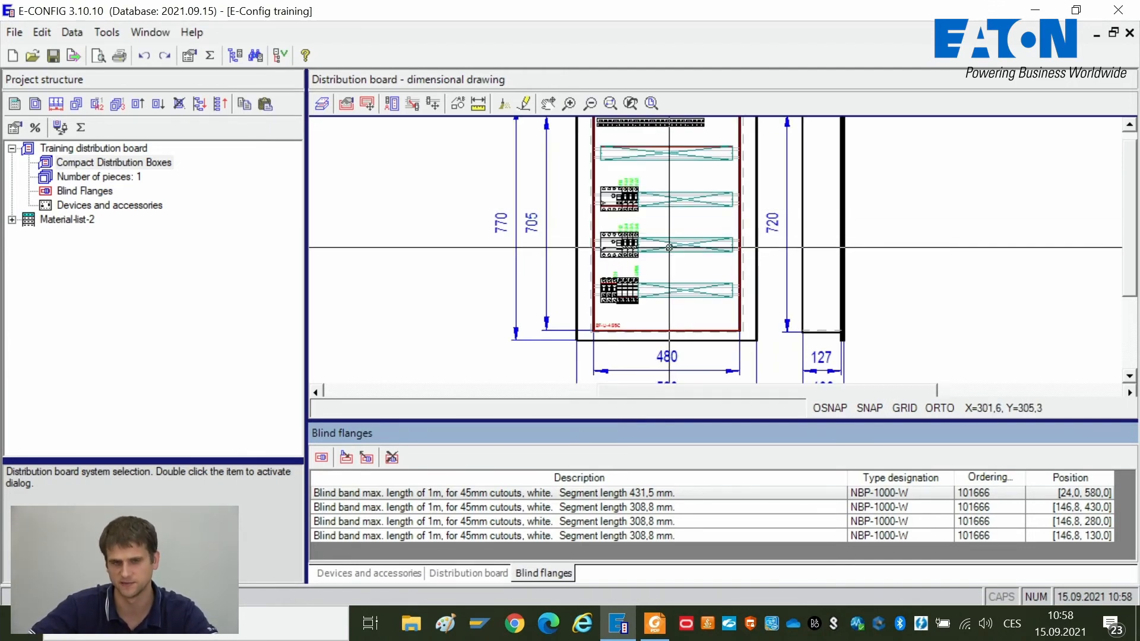
scroll(670, 248, "down", 2)
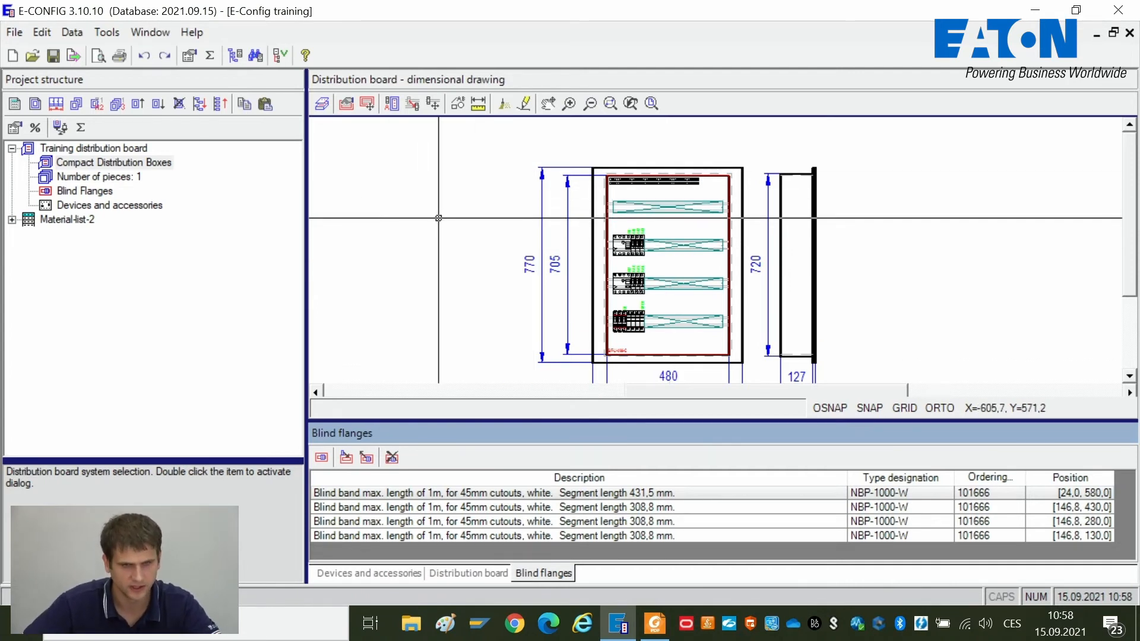
- Switch the training board's distribution board system to xEnergy Basic (Profi Plus) with user-defined assembly
left_click(378, 571)
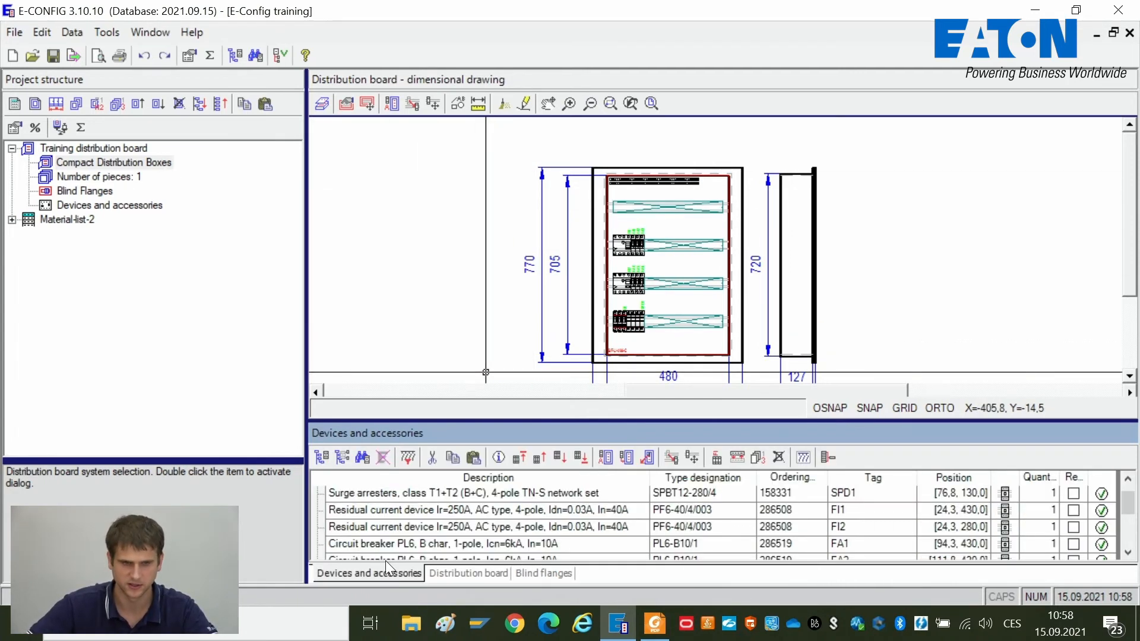
left_click(461, 572)
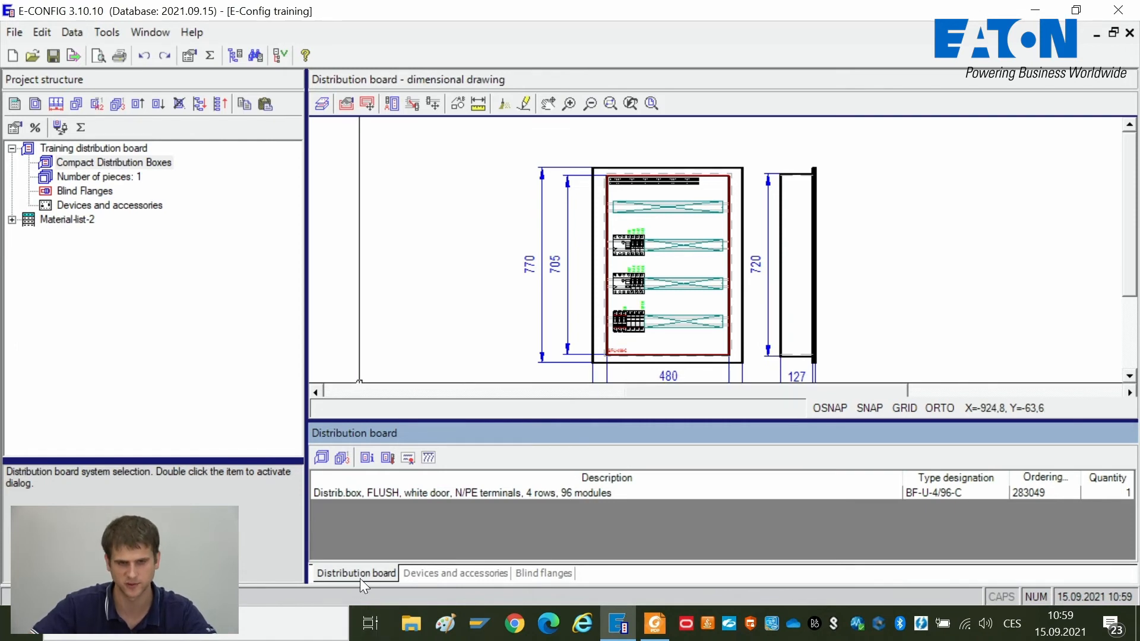
left_click(322, 458)
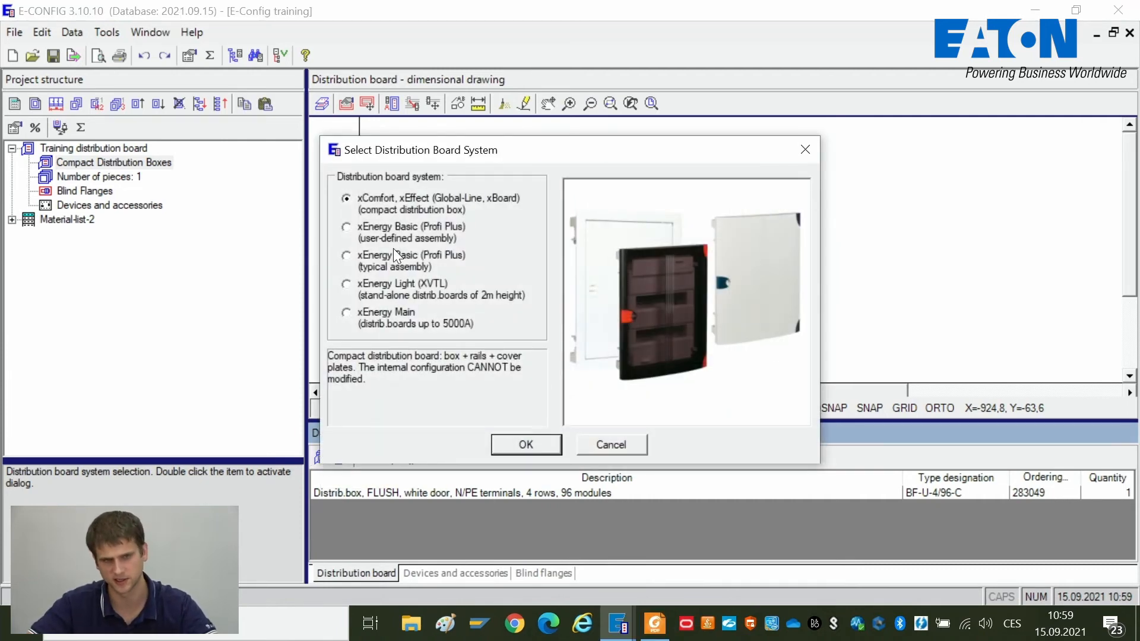
left_click(393, 232)
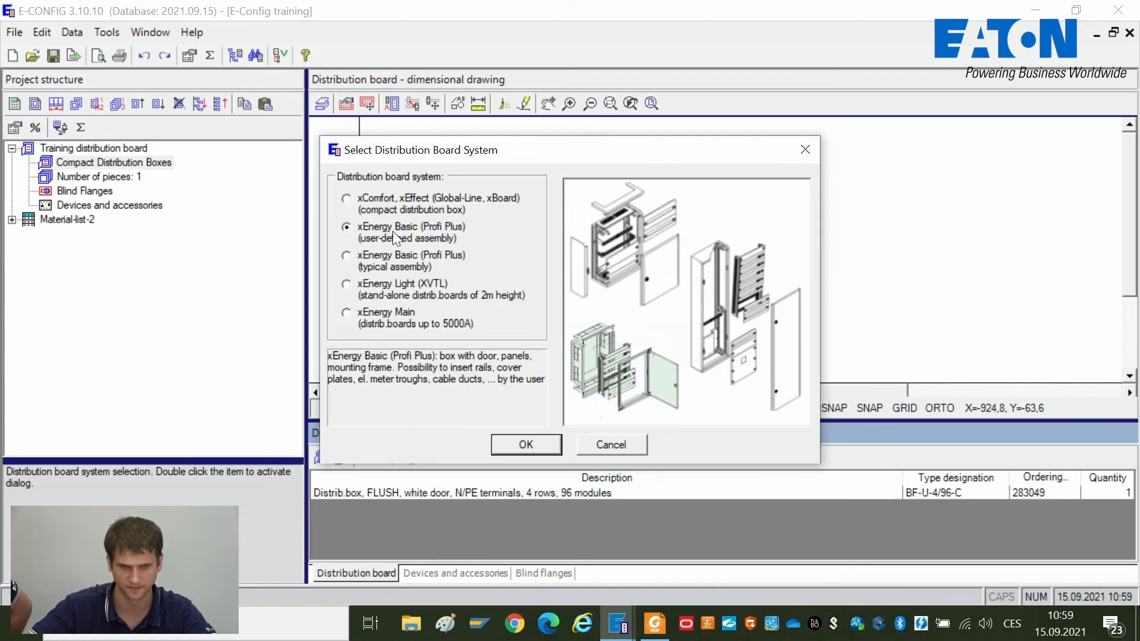
left_click(529, 440)
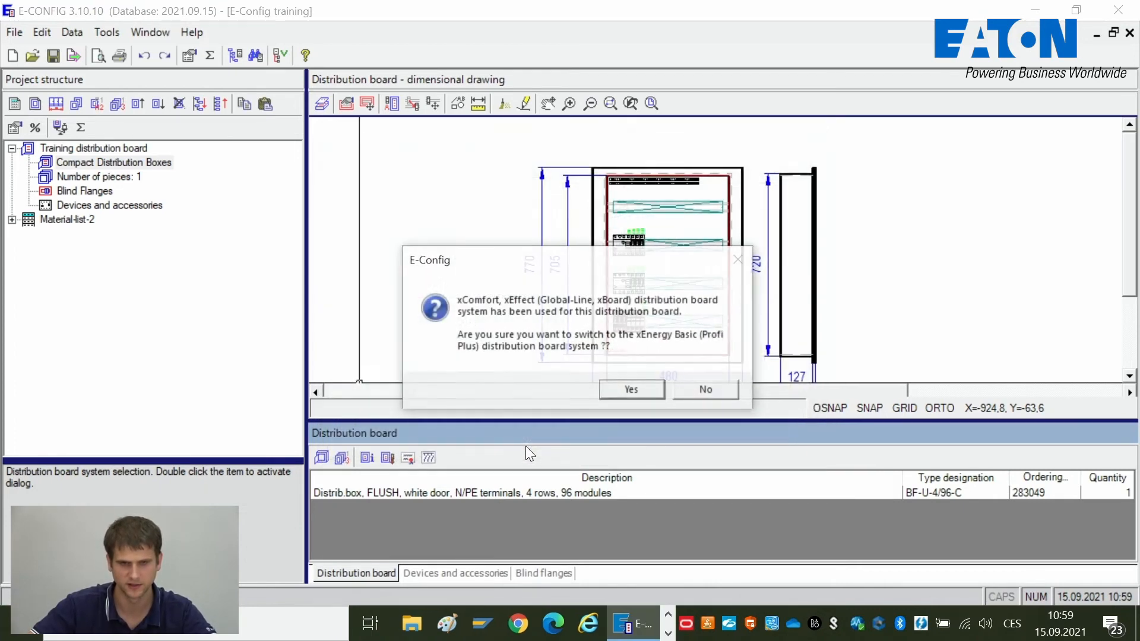
left_click(627, 392)
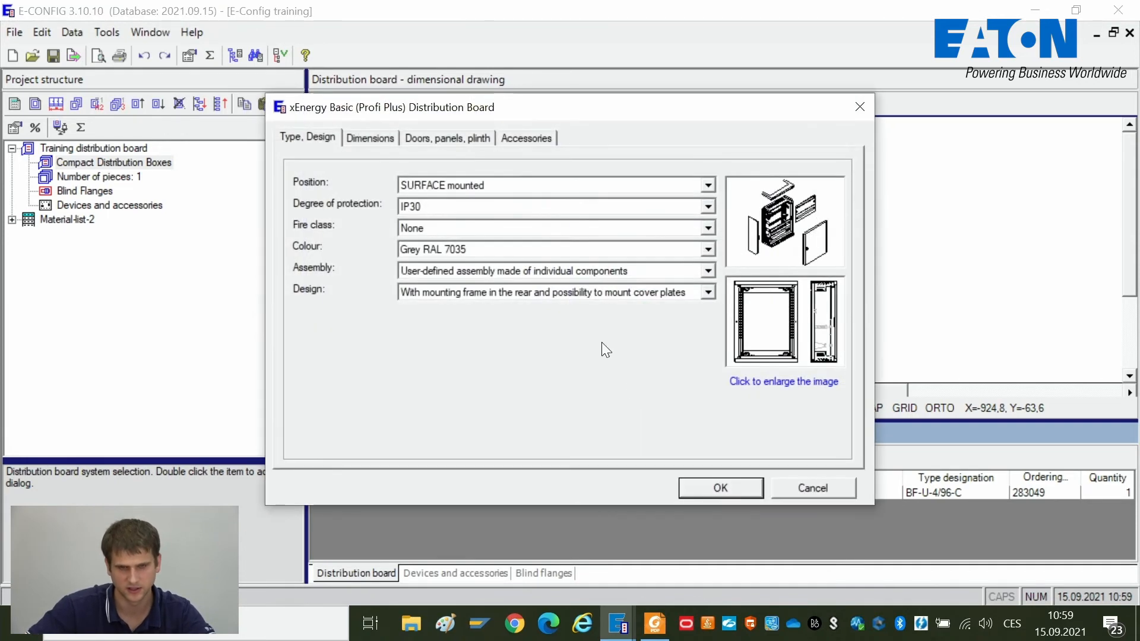
- Set the board's design to BPZ-MSW.../SNAP + BPZ-...-CTS side wall, keeping user-defined assembly, and open its dimension settings
mouse_move(517, 108)
left_mouse_down()
mouse_move(538, 127)
mouse_move(602, 130)
mouse_move(588, 133)
left_mouse_up()
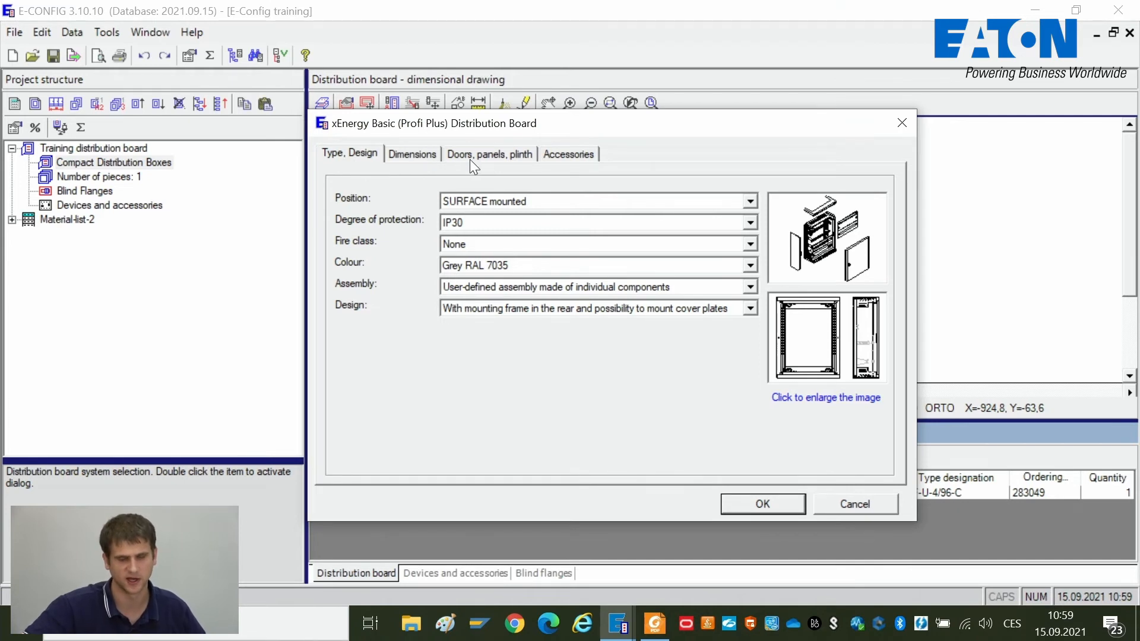
left_click(501, 201)
left_click(497, 197)
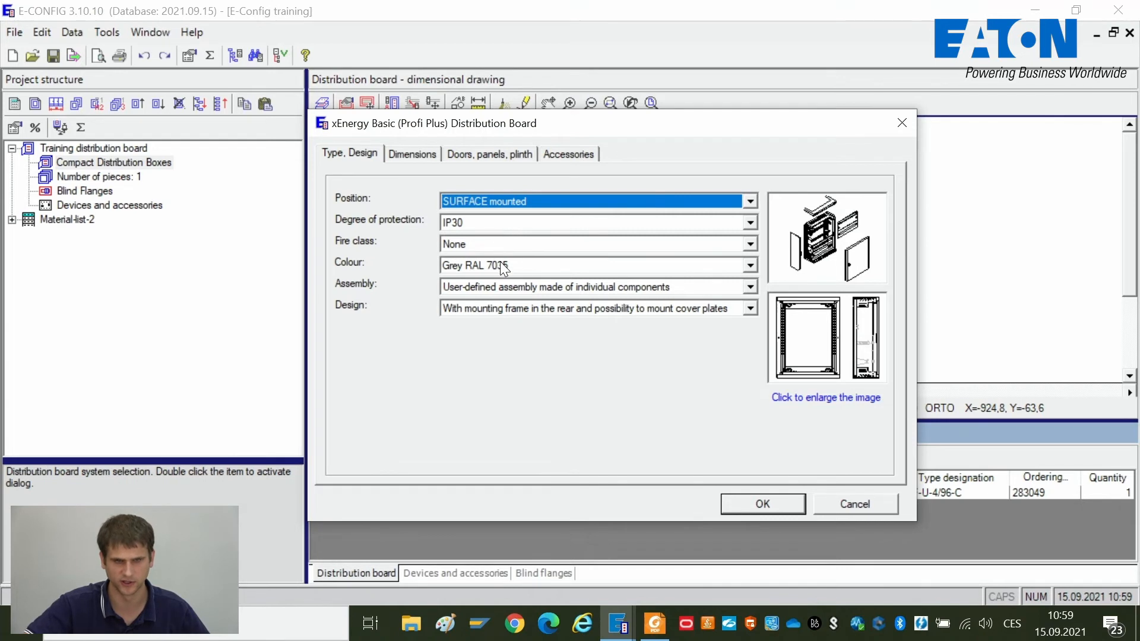
left_click(498, 285)
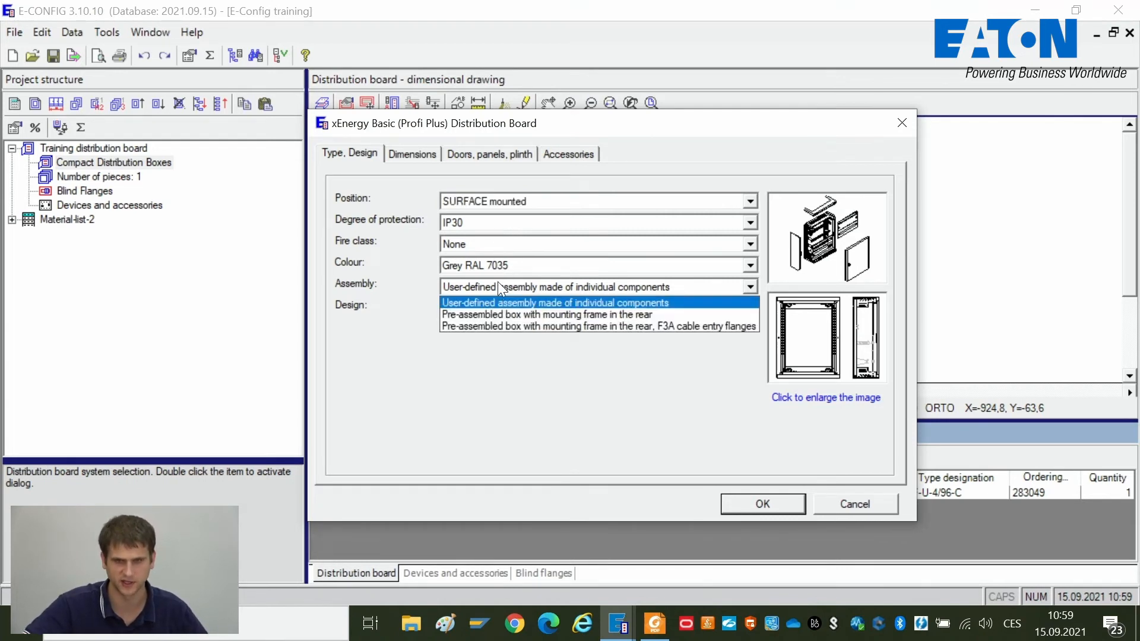
left_click(497, 283)
left_click(519, 315)
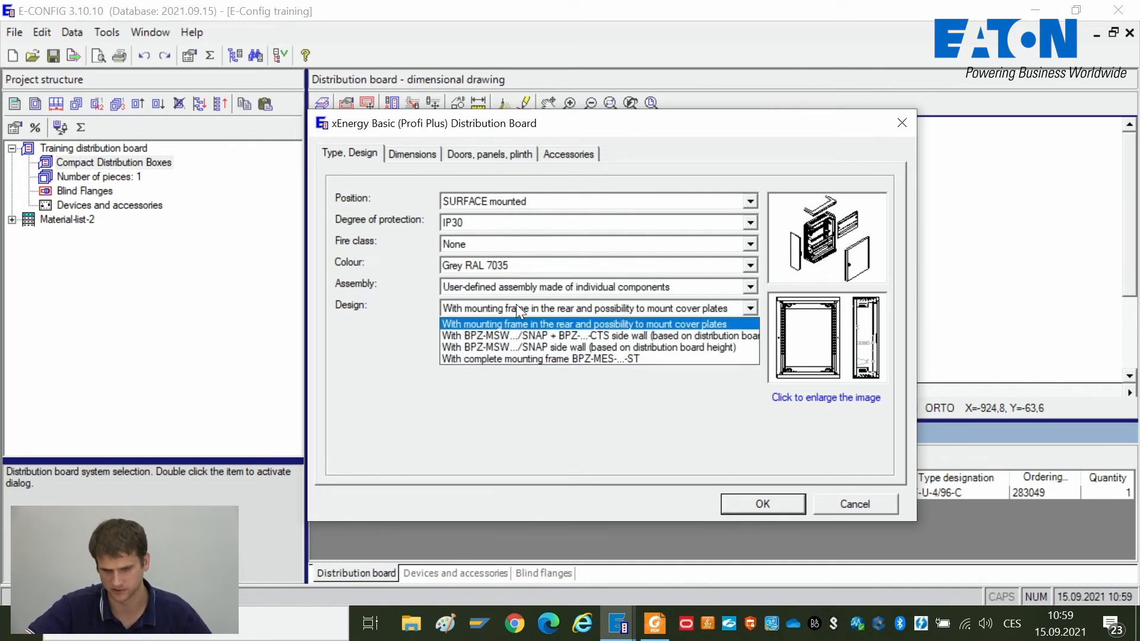
left_click(515, 336)
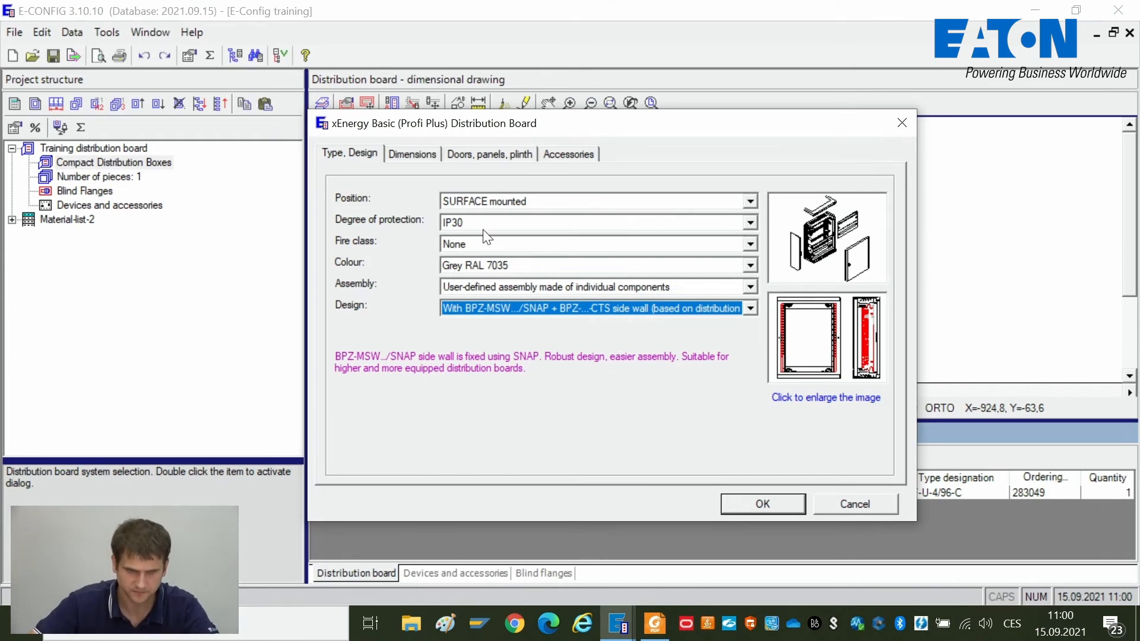
left_click(356, 153)
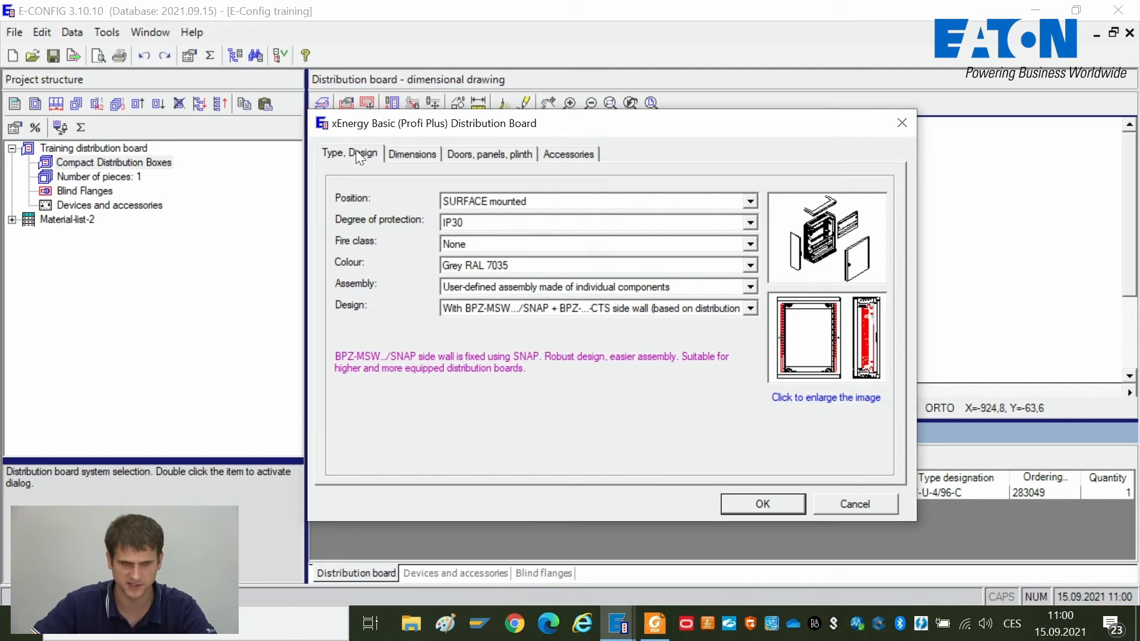
left_click(409, 156)
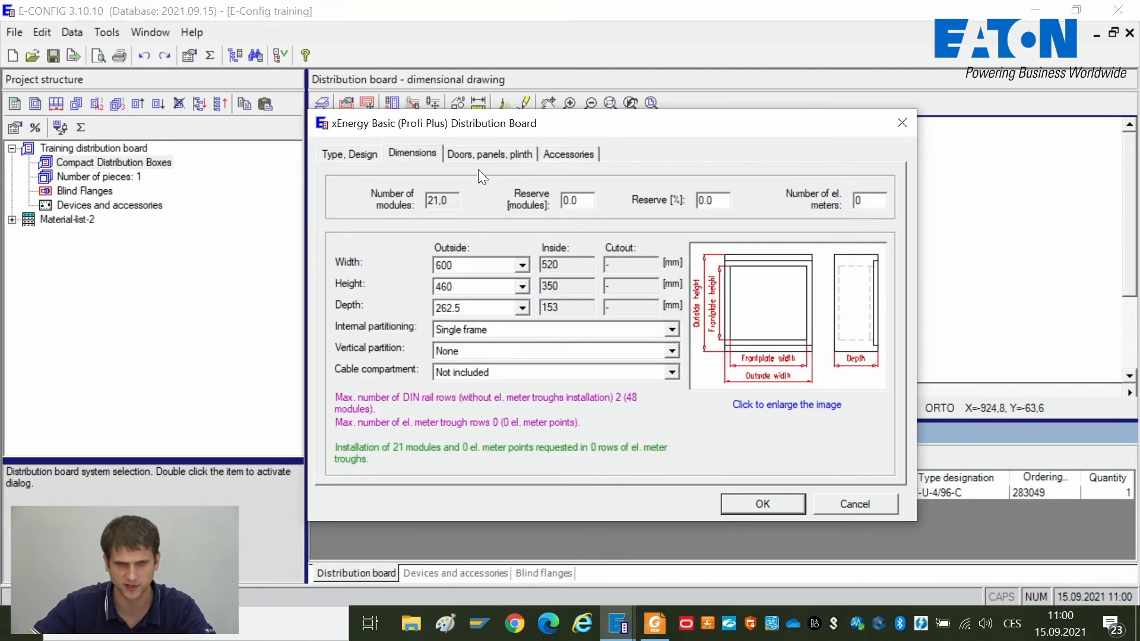
- Set the board's outside width to 800 mm and height to 1060 mm, keeping the depth at 262.5 mm
left_click(519, 269)
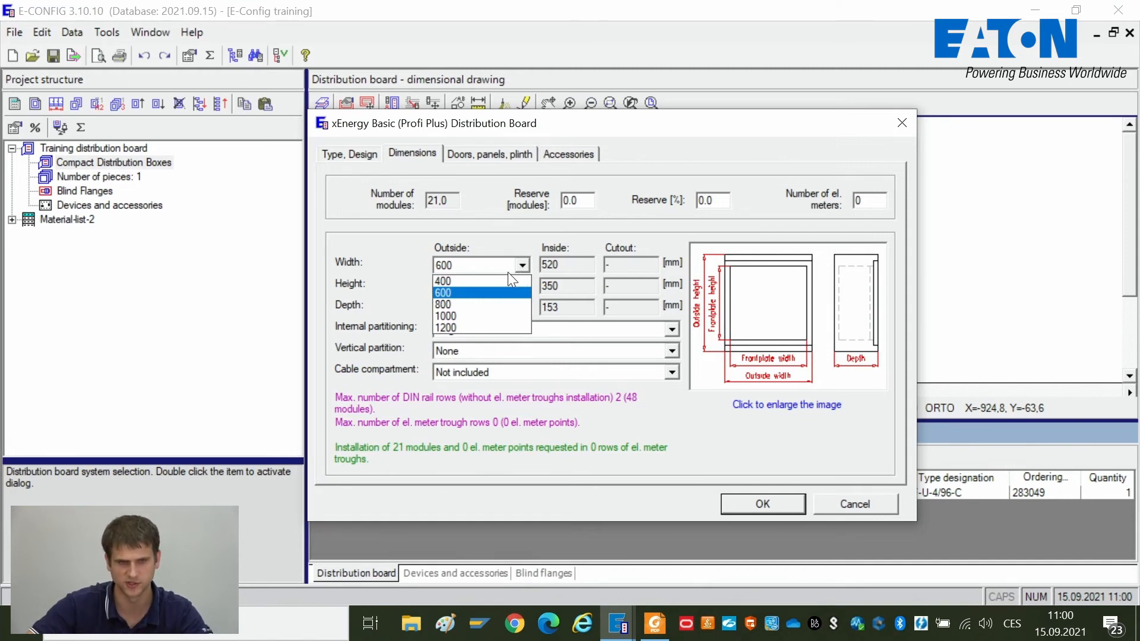
left_click(458, 302)
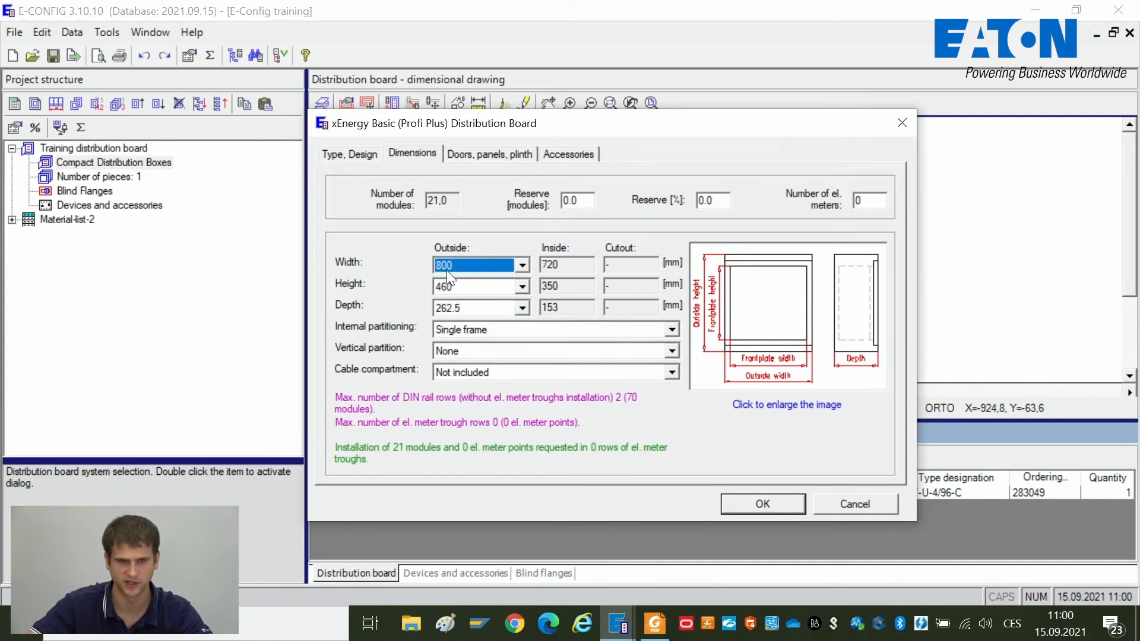
left_click(462, 288)
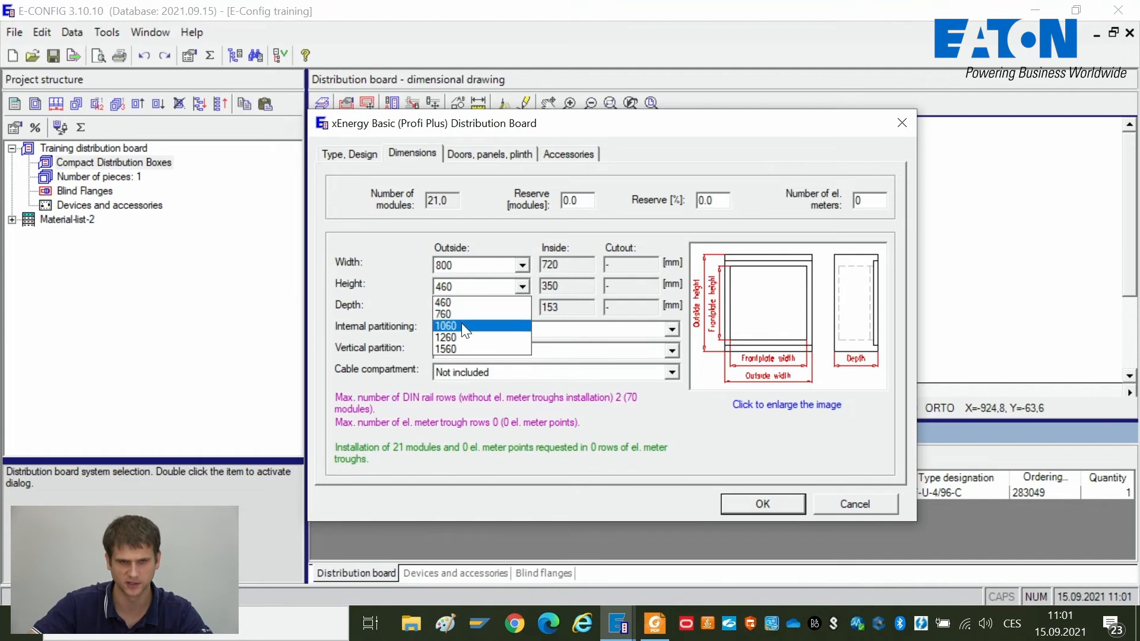
left_click(460, 325)
left_click(473, 302)
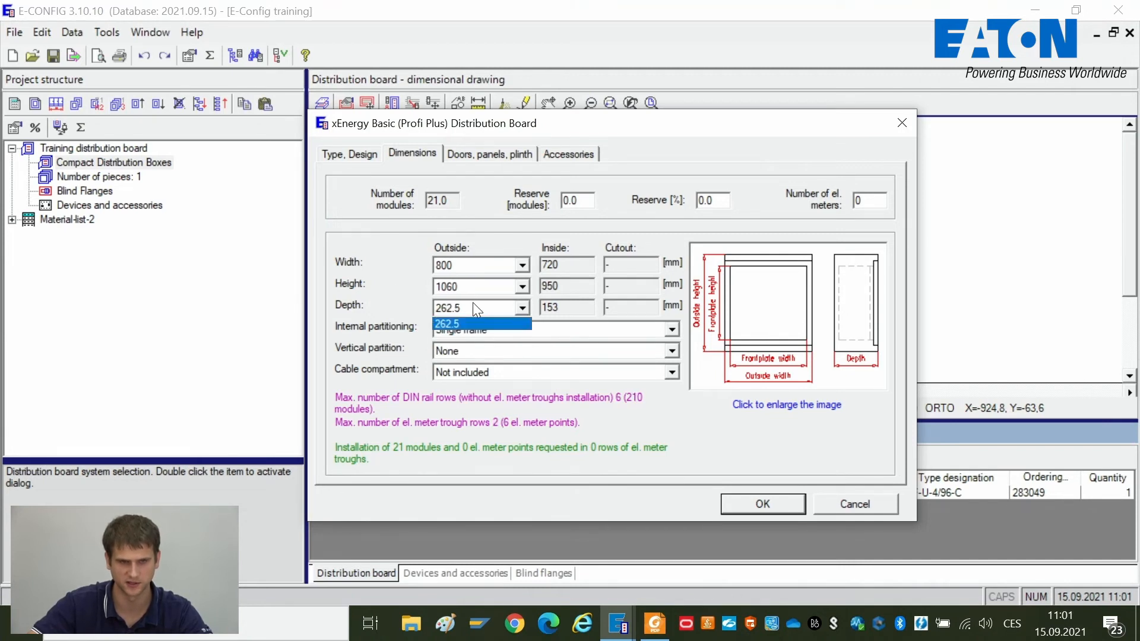
left_click(472, 302)
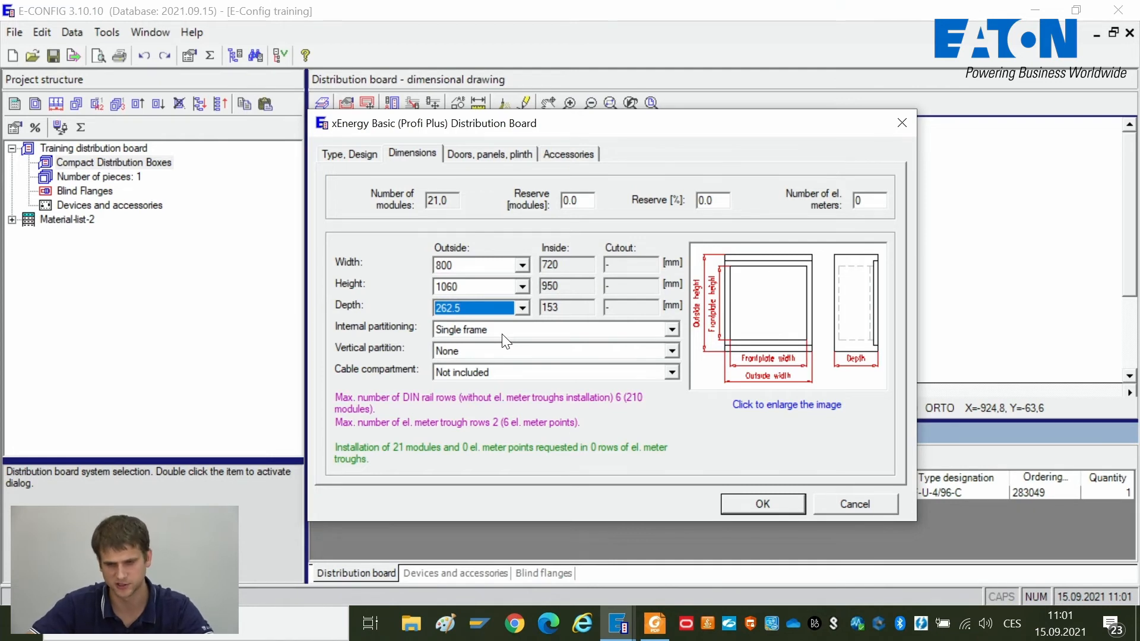
- Check the available options for internal partitioning, vertical partition and cable compartment
left_click(481, 328)
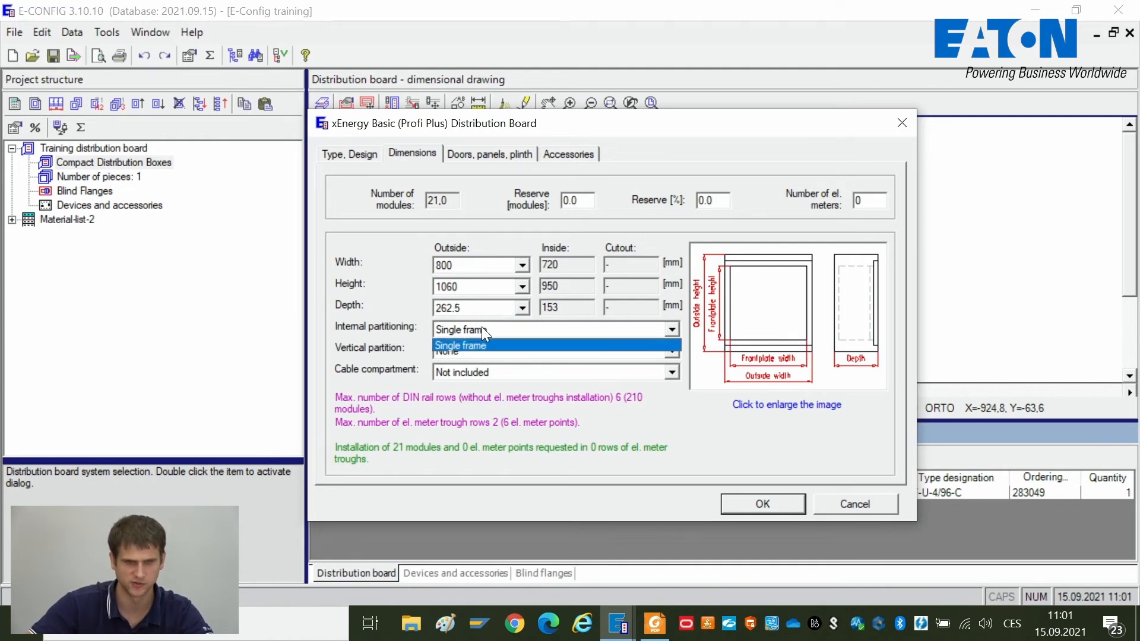
left_click(482, 326)
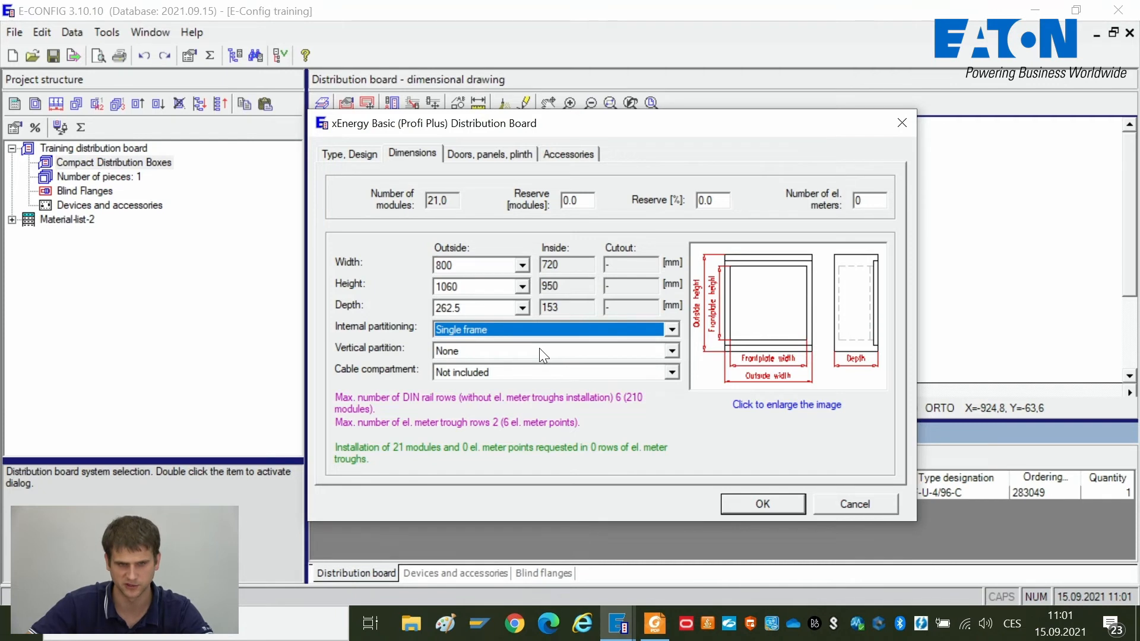
left_click(522, 350)
left_click(511, 353)
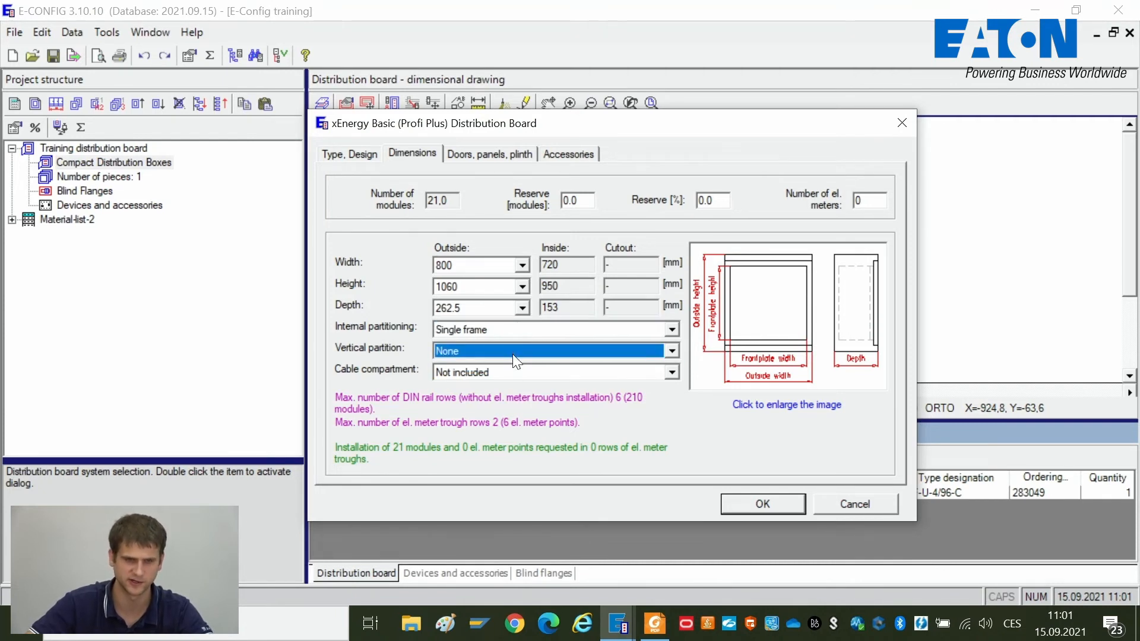
left_click(511, 372)
left_click(512, 380)
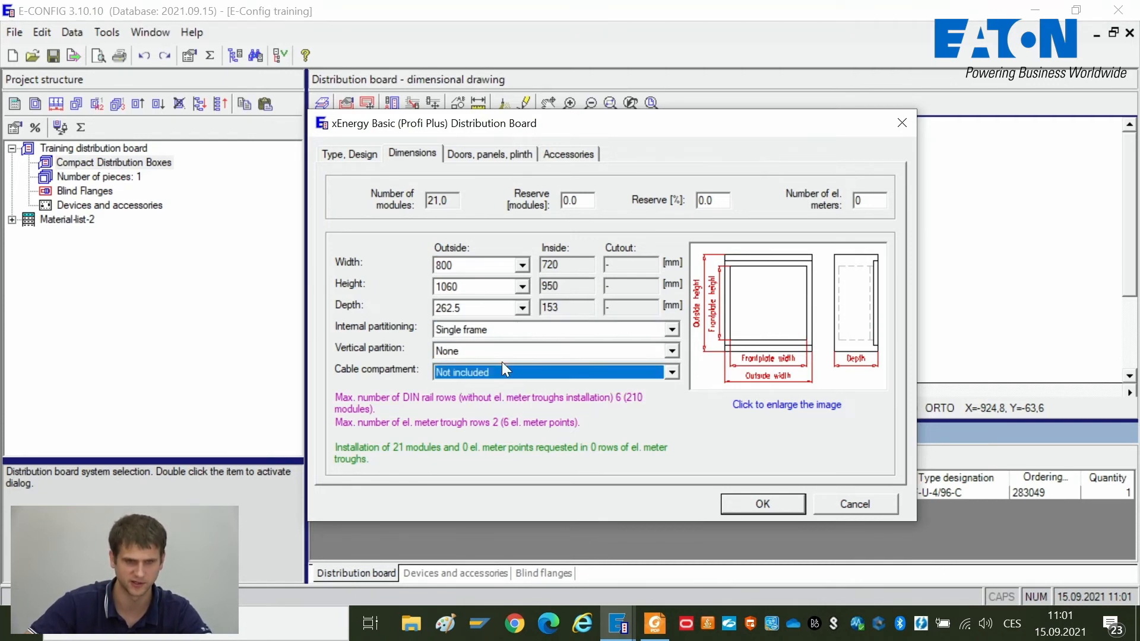
- Set the board's outside width to 1200 mm and height to 1260 mm, checking the partitioning and cable compartment options
left_click(469, 267)
left_click(468, 327)
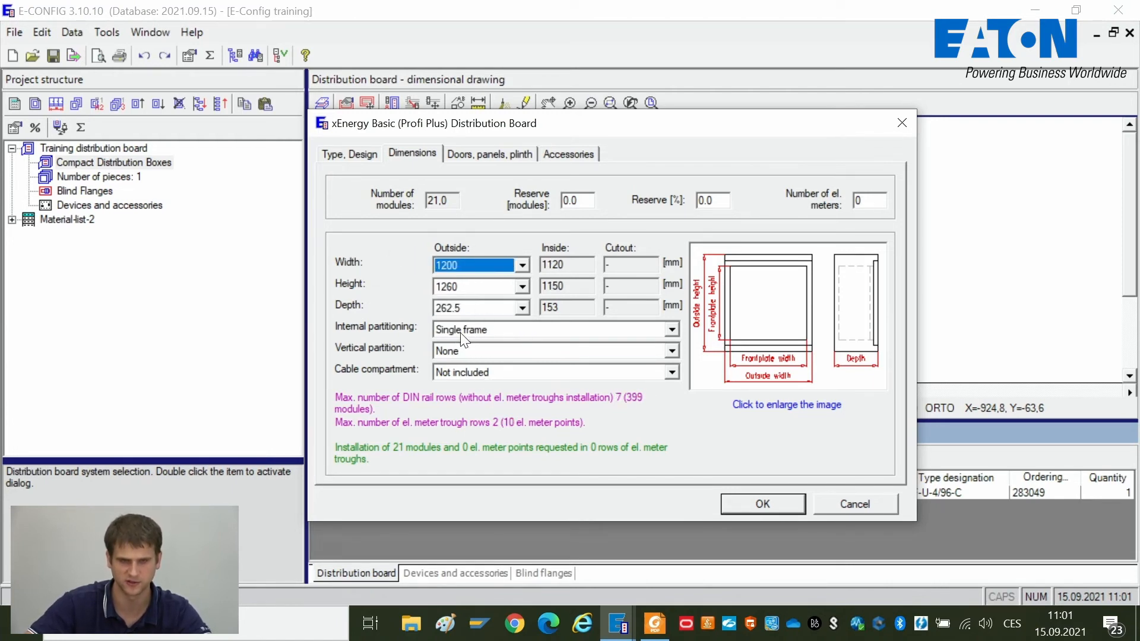
left_click(475, 336)
left_click(485, 334)
left_click(478, 350)
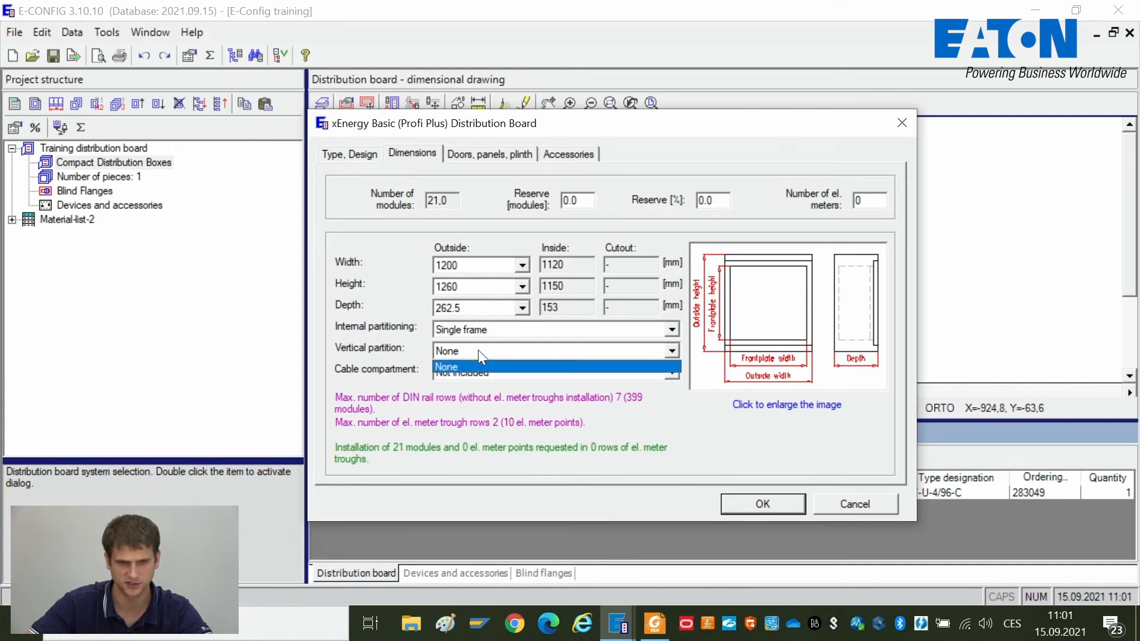
left_click(478, 361)
left_click(490, 373)
left_click(490, 373)
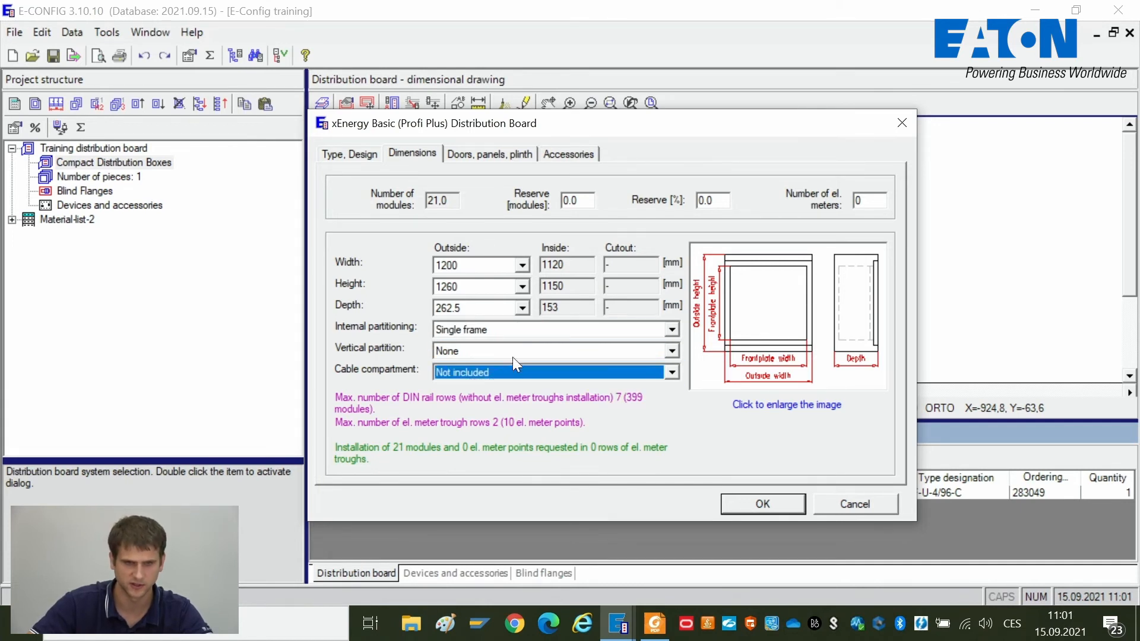
left_click(450, 289)
- Change the board's design to the mounting frame in the rear with possibility to mount cover plates, and return to its dimension settings
left_click(348, 148)
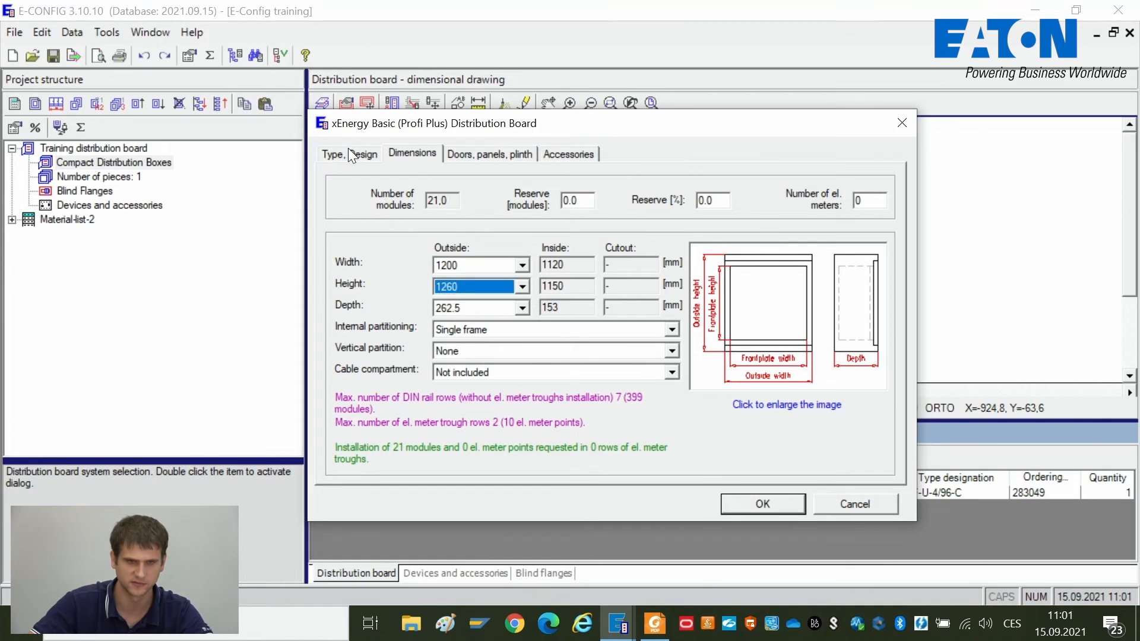
left_click(348, 148)
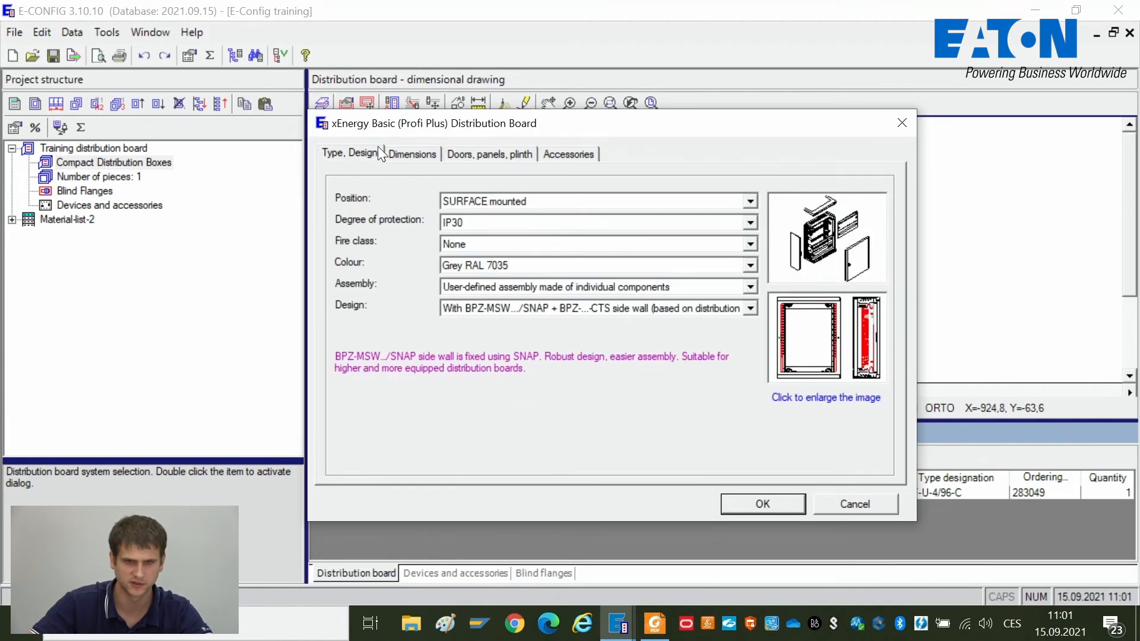
left_click(509, 307)
left_click(497, 324)
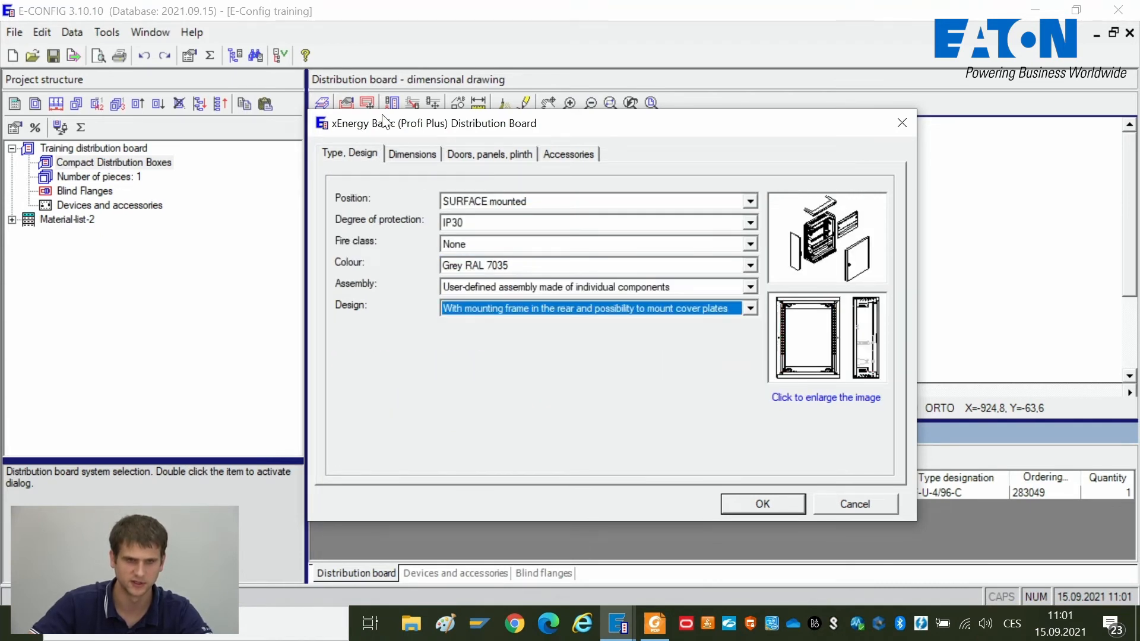
left_click(412, 154)
- Check which internal partitioning, vertical partition and cable compartment options are available for the rear mounting frame design
left_click(469, 351)
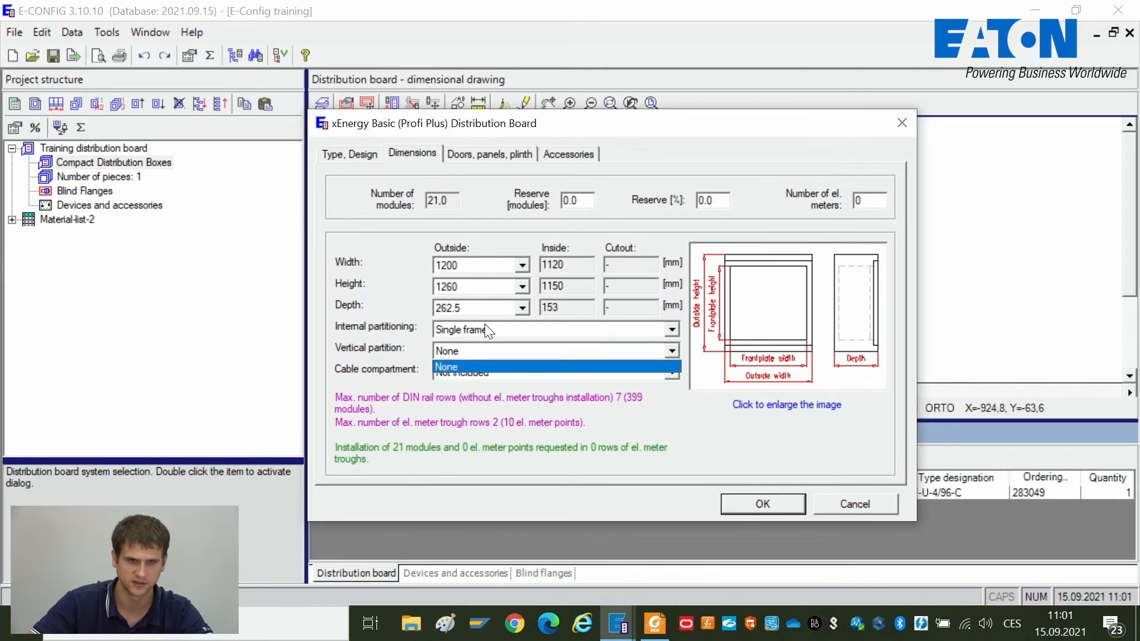
left_click(485, 328)
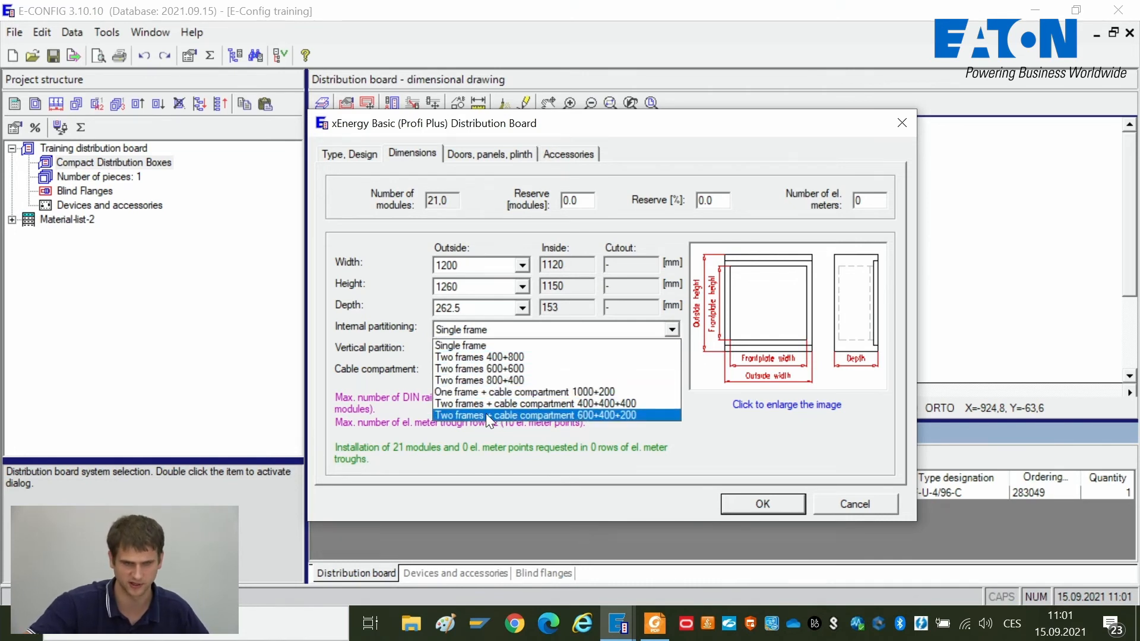
left_click(394, 387)
left_click(445, 373)
left_click(468, 366)
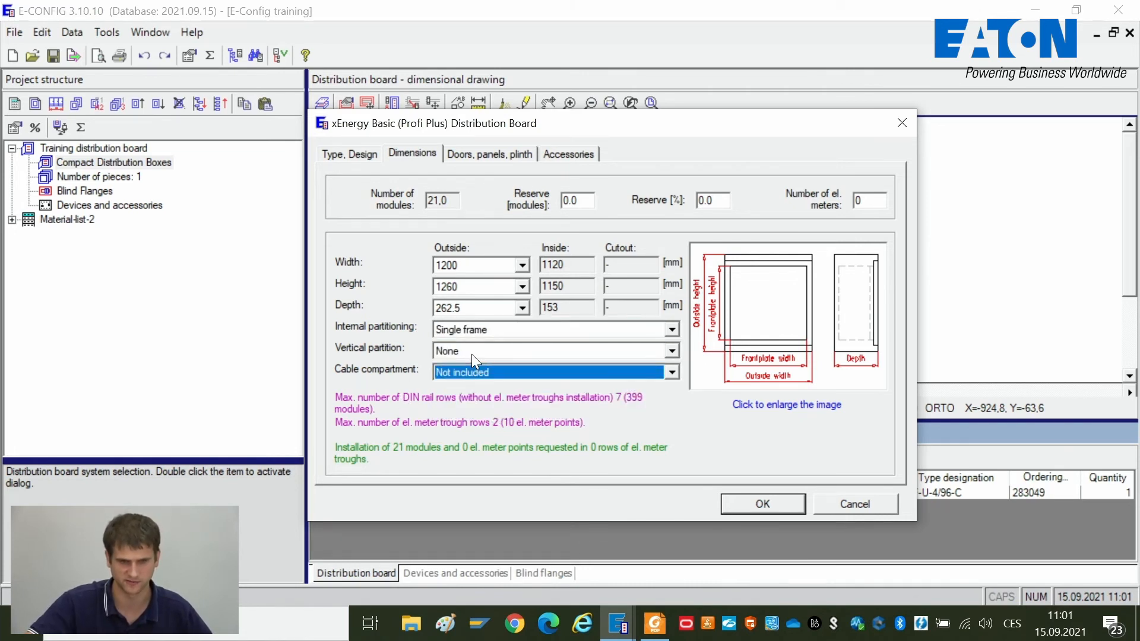
left_click(474, 354)
left_click(475, 354)
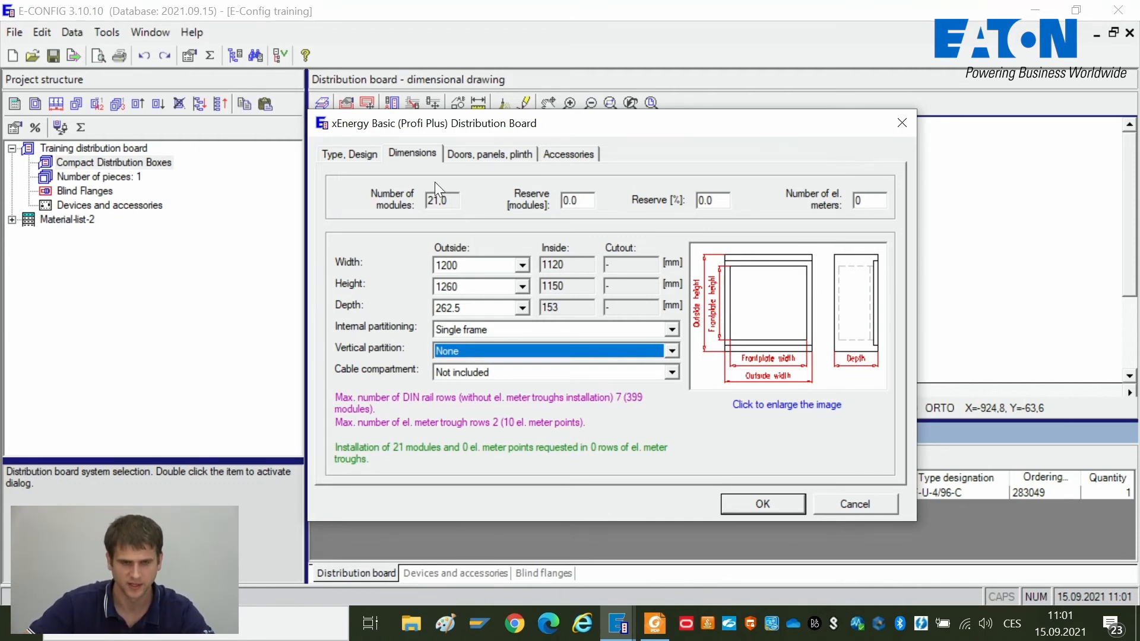
- Review the door, panel, plinth and accessory settings, apply the board configuration, and enlarge the component list
left_click(477, 154)
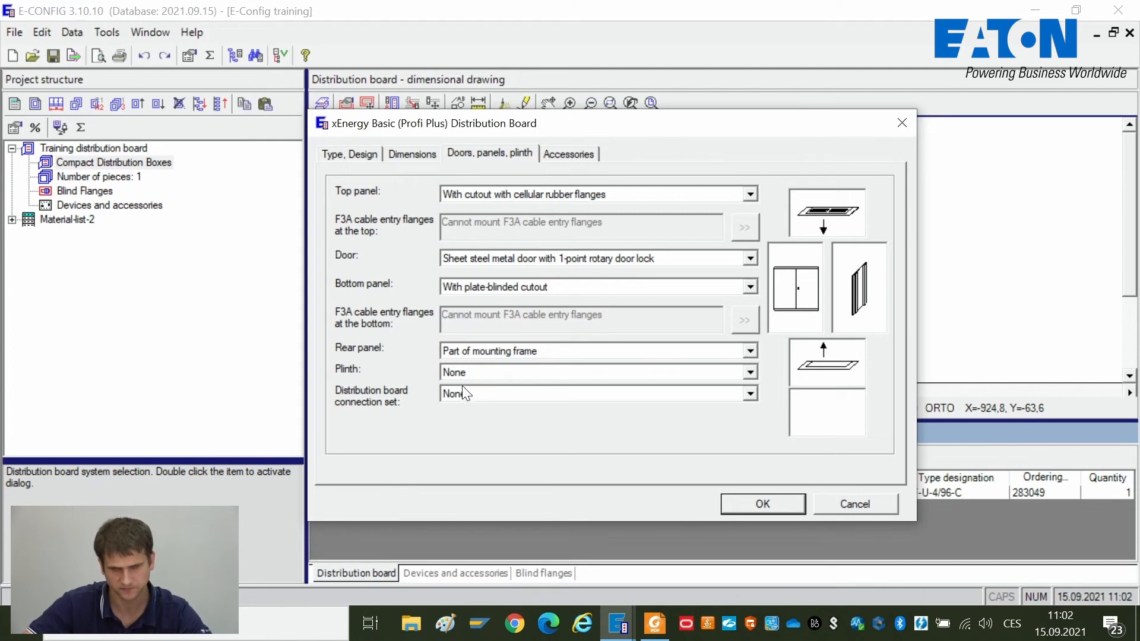
left_click(558, 162)
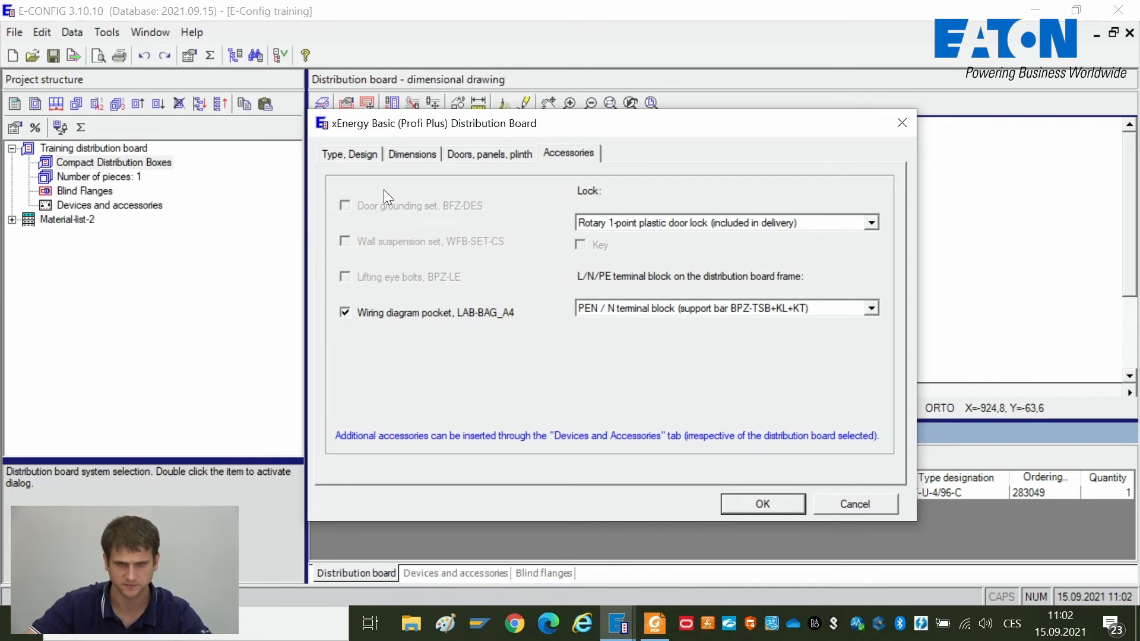
left_click(751, 501)
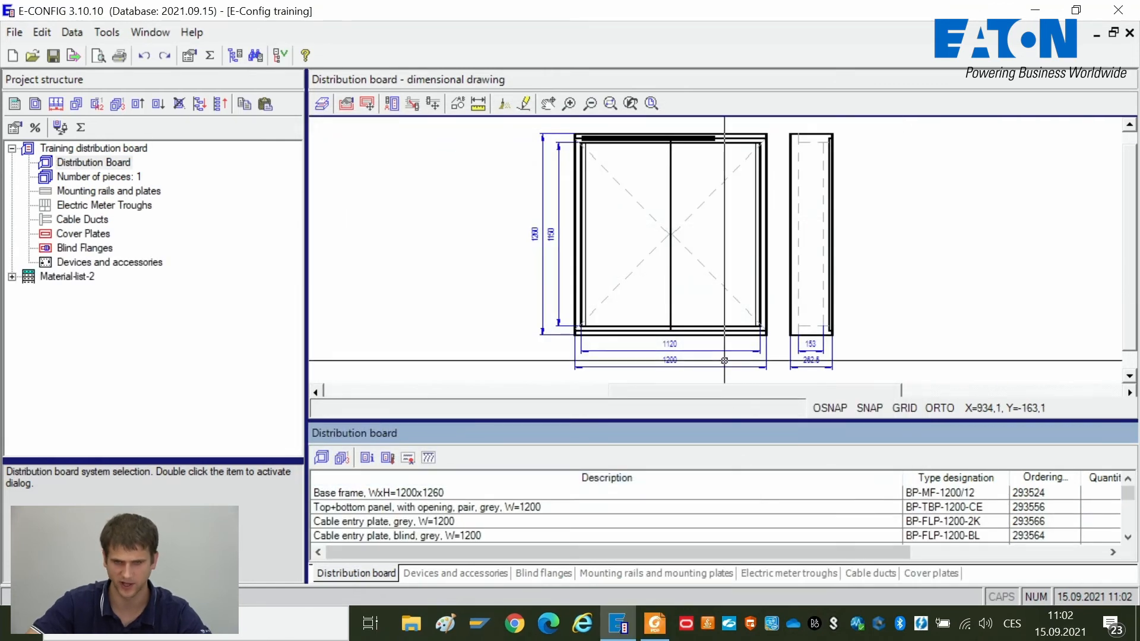
left_click_drag(716, 420, 716, 401)
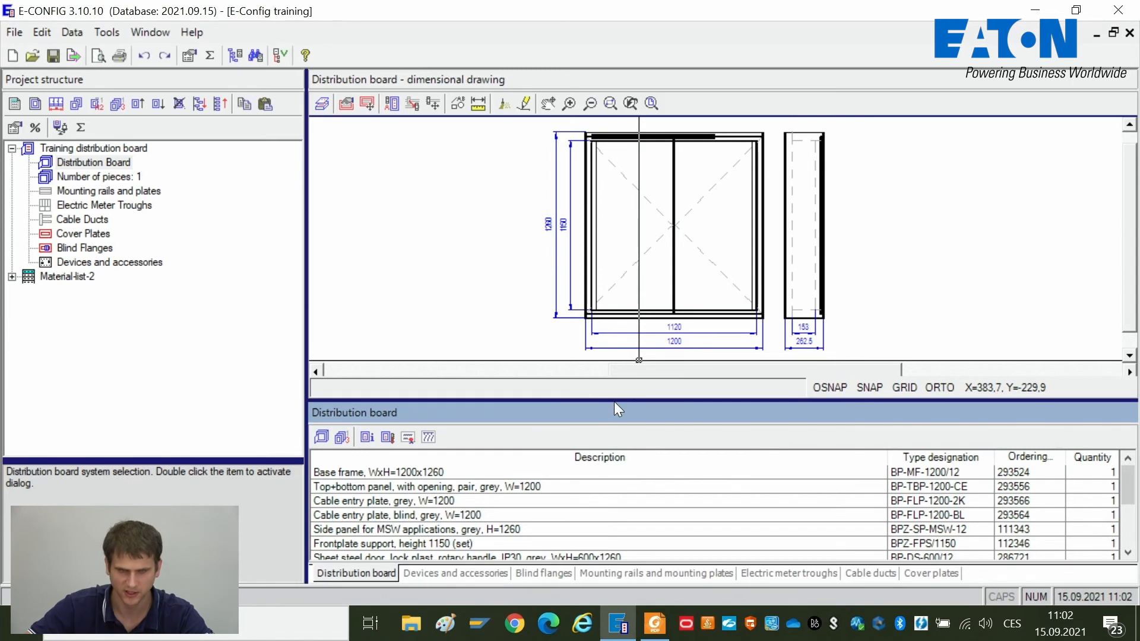
left_click_drag(614, 401, 613, 396)
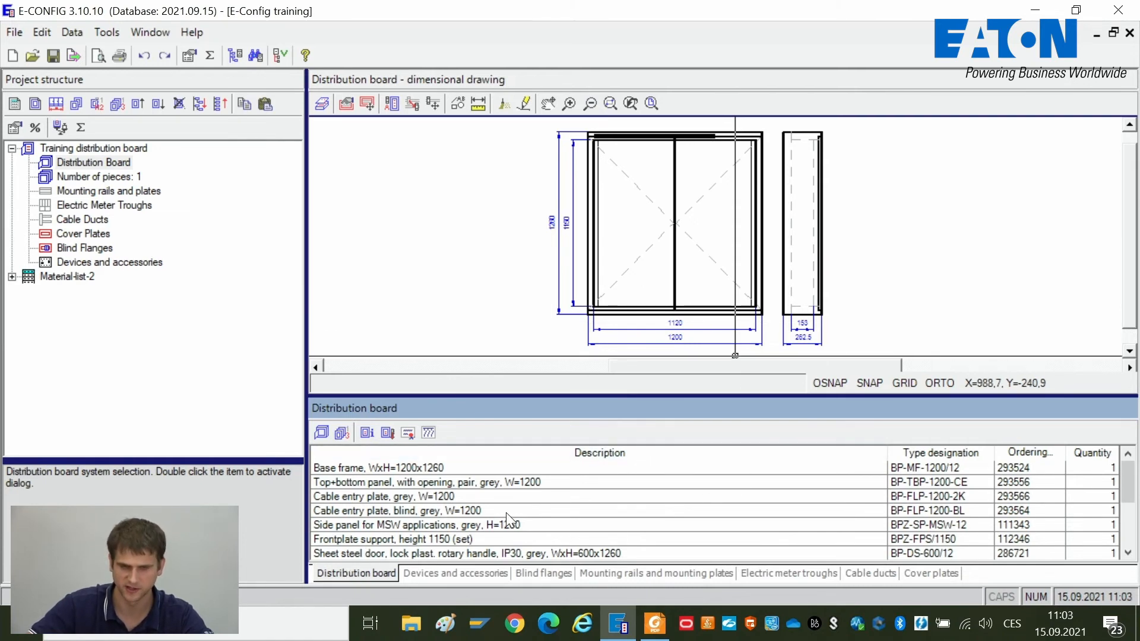
- Insert a standard aluminium DIN rail BPZ-DINR with fixed depth, TF (fixed) on frame, at height 75, including a 150 mm metal cover plate
left_click(626, 573)
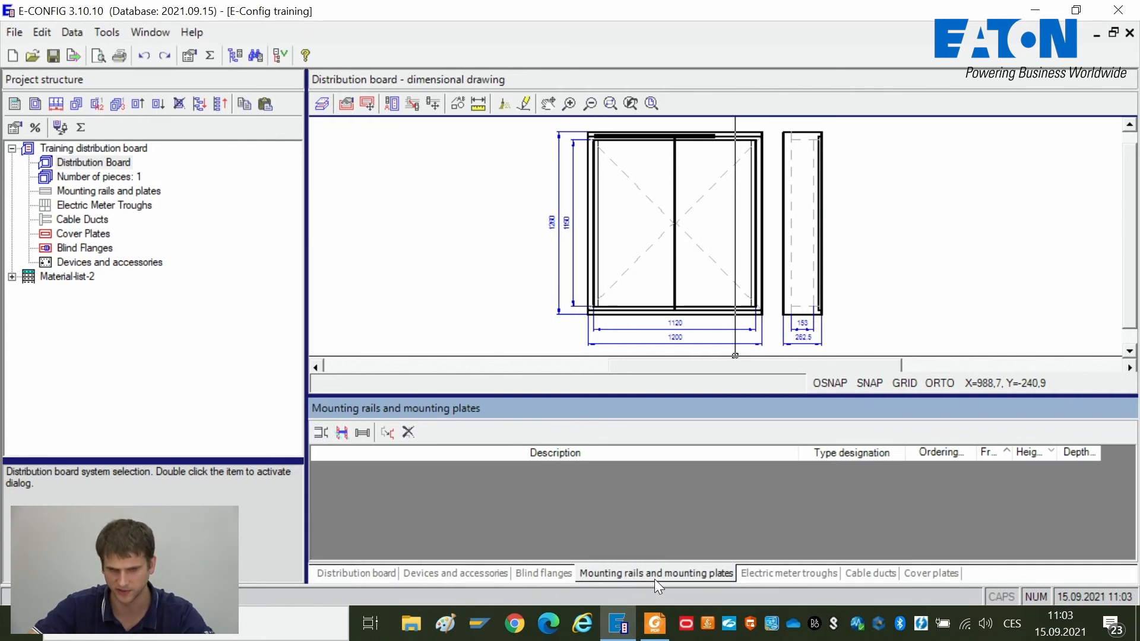
left_click(321, 433)
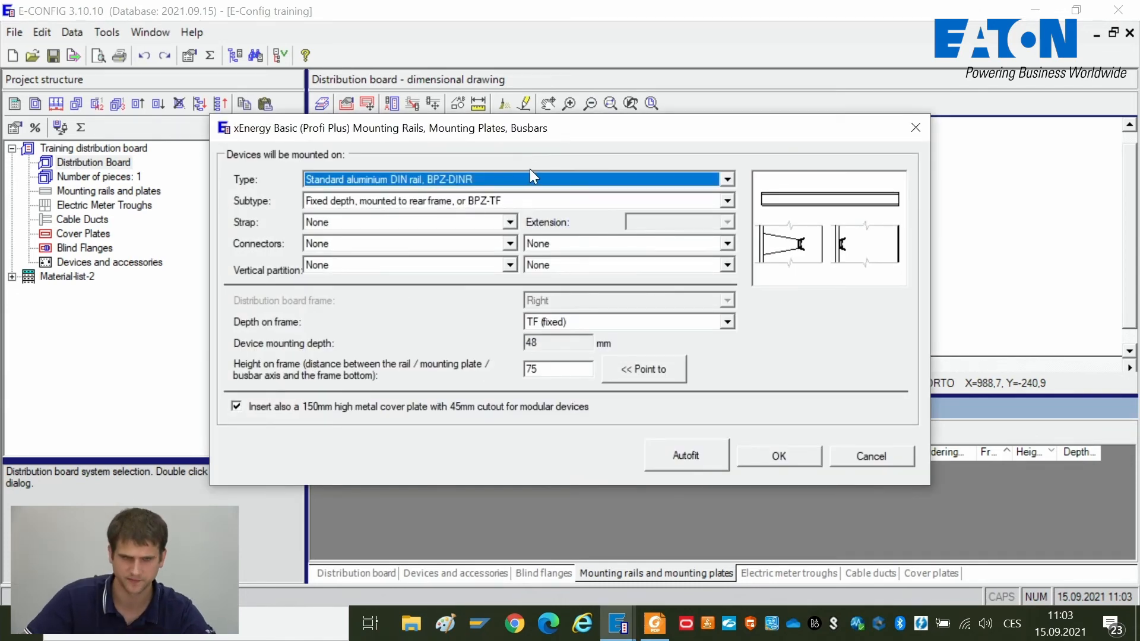
left_click_drag(547, 128, 592, 126)
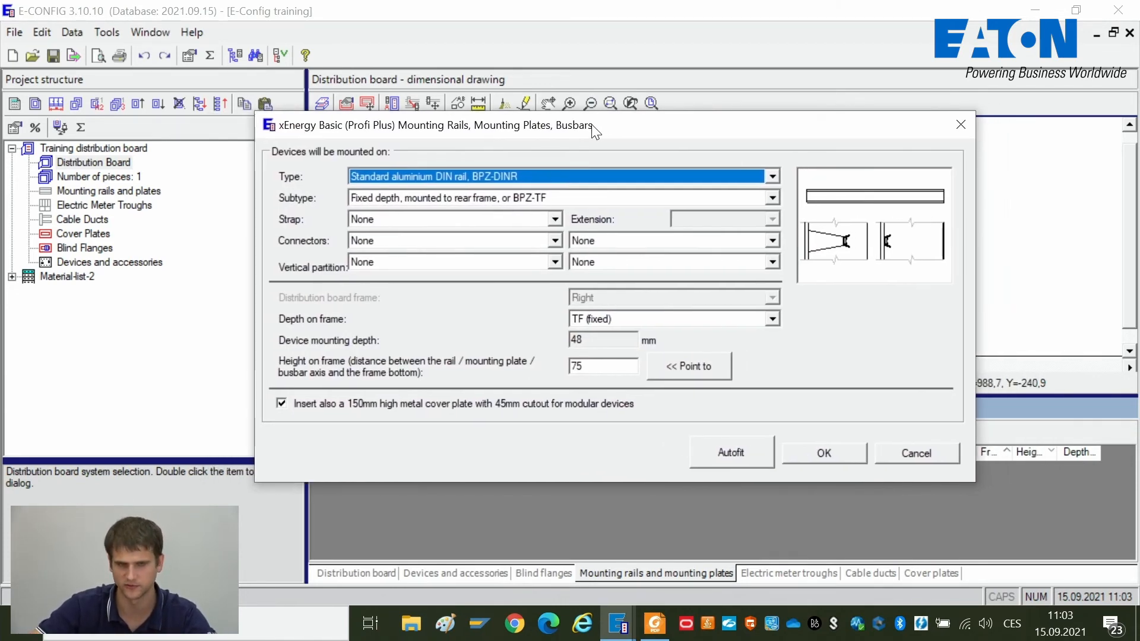
left_click(550, 177)
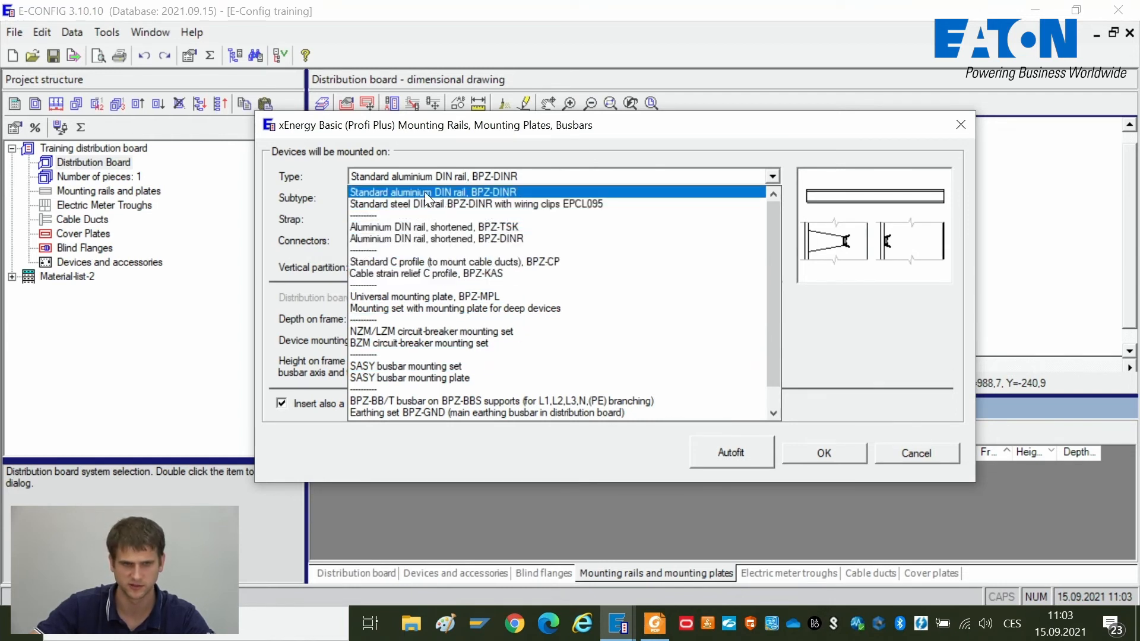
left_click(448, 194)
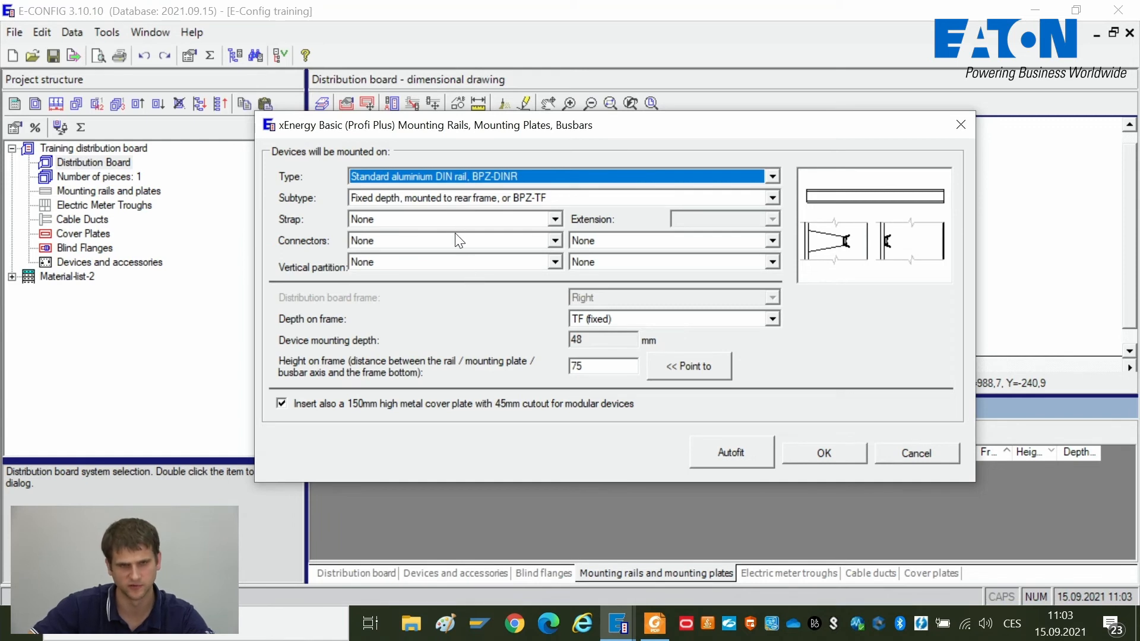
left_click(520, 200)
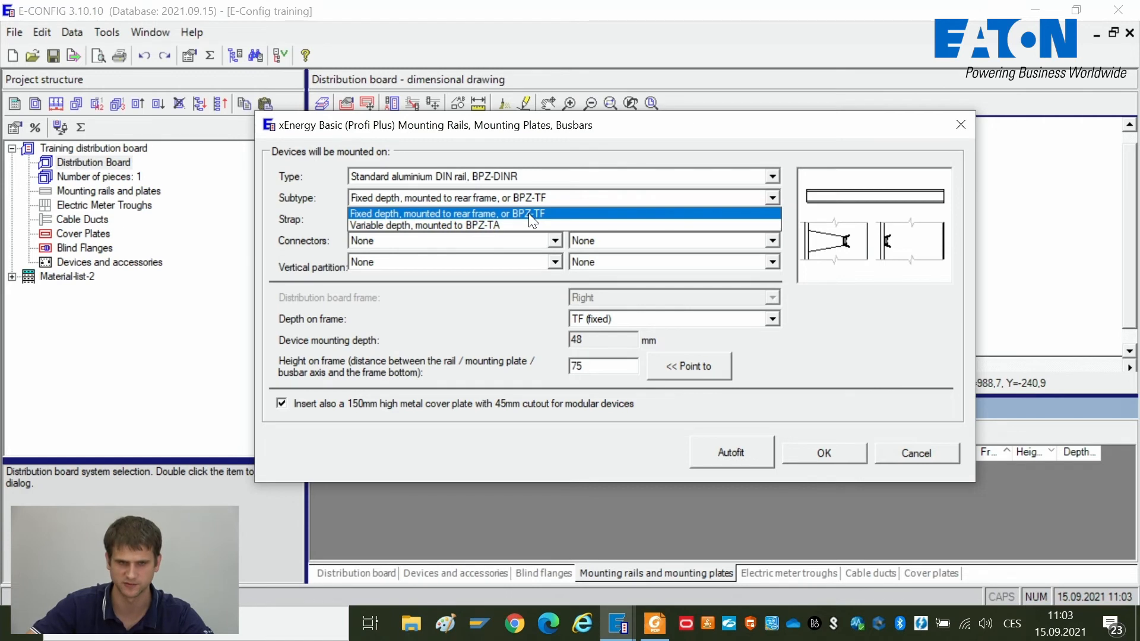
left_click(432, 212)
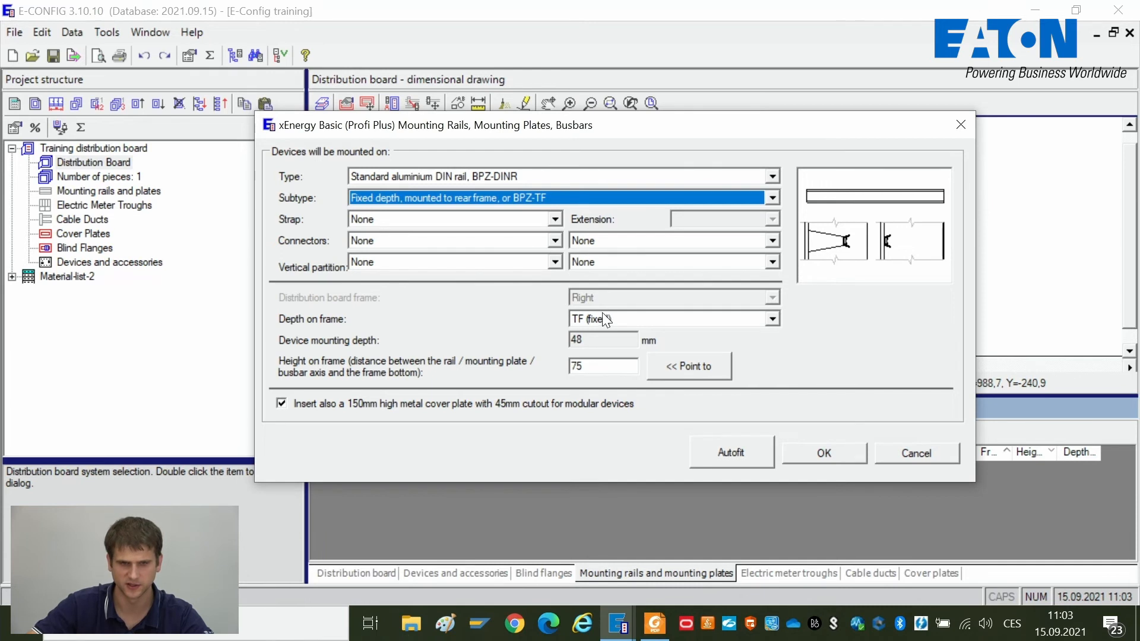
left_click(629, 321)
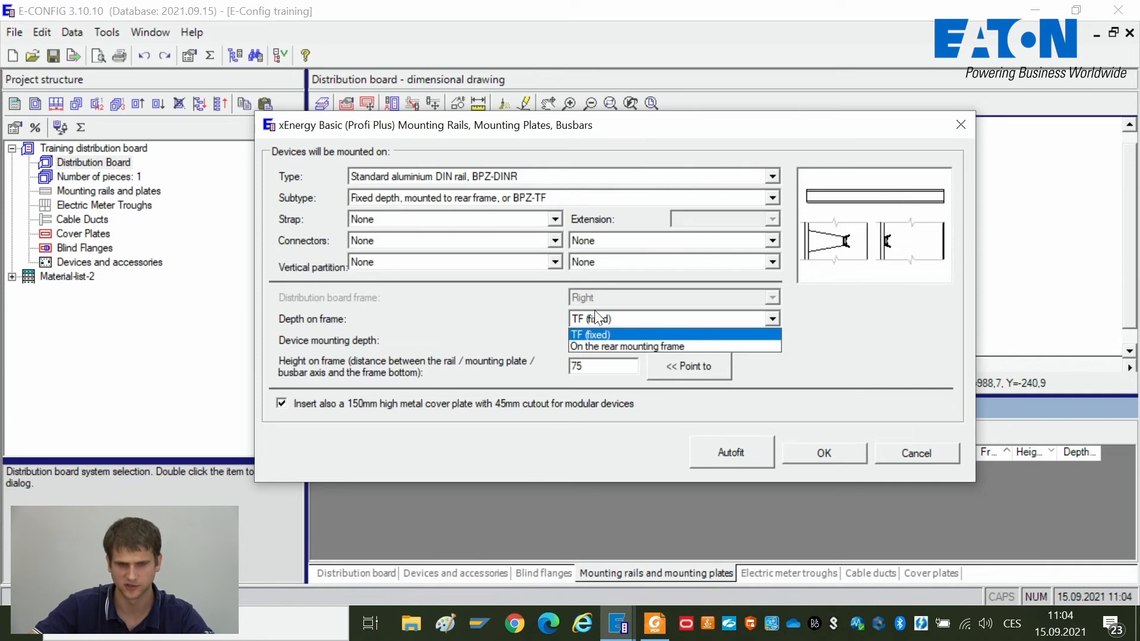
left_click(620, 334)
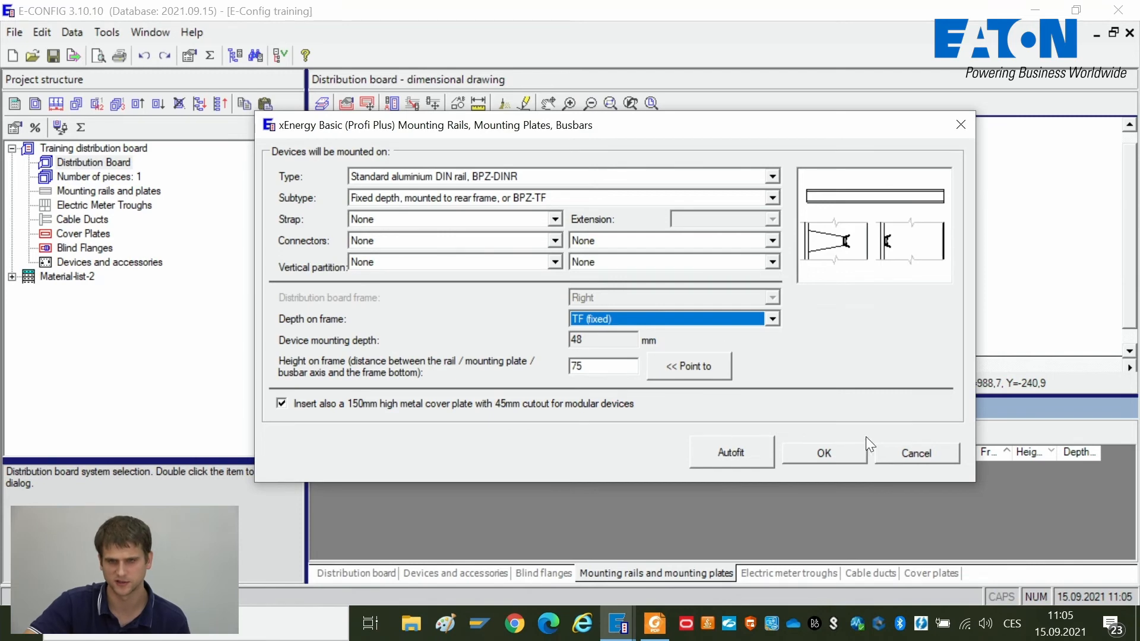
left_click(825, 451)
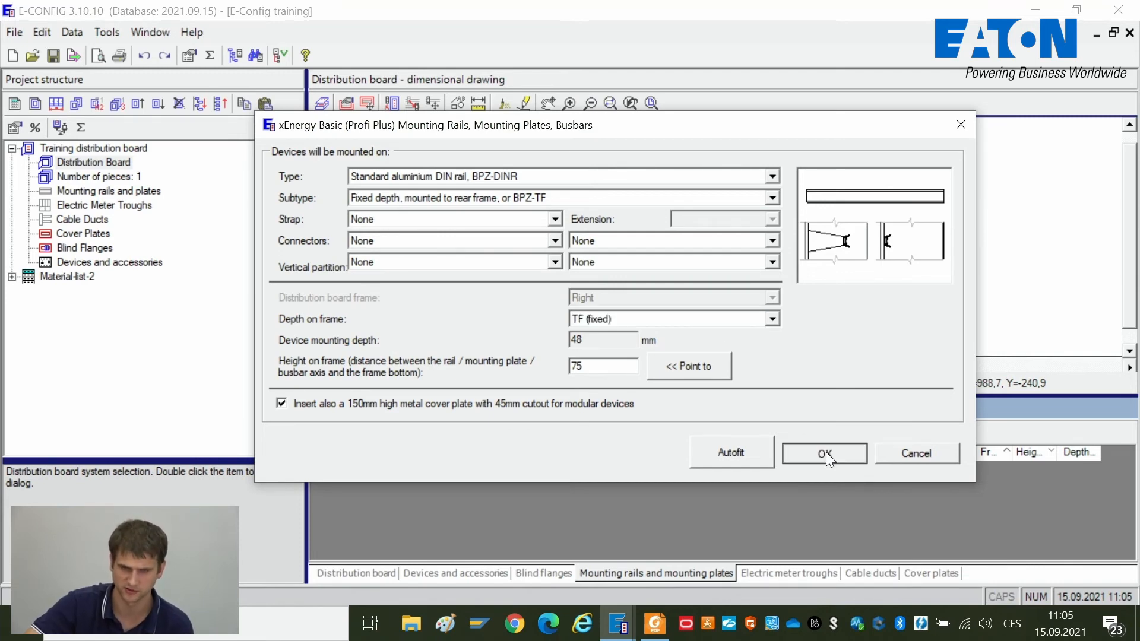
- Inspect the inserted DIN rail in the drawing and view its settings without changing them
scroll(657, 296, "up", 5)
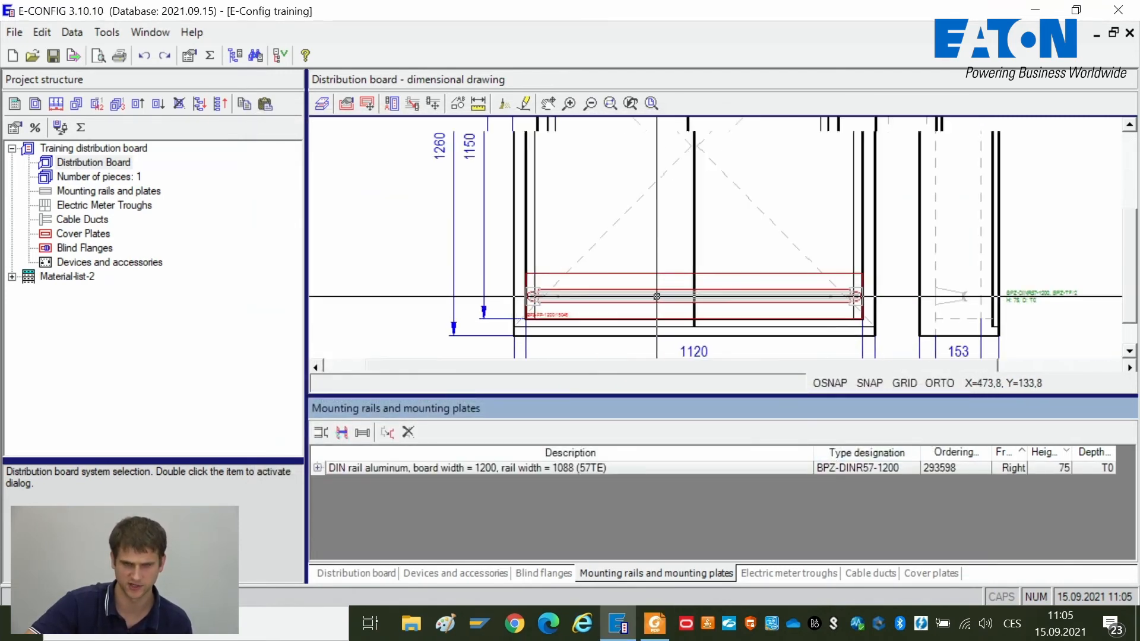
scroll(511, 290, "down", 3)
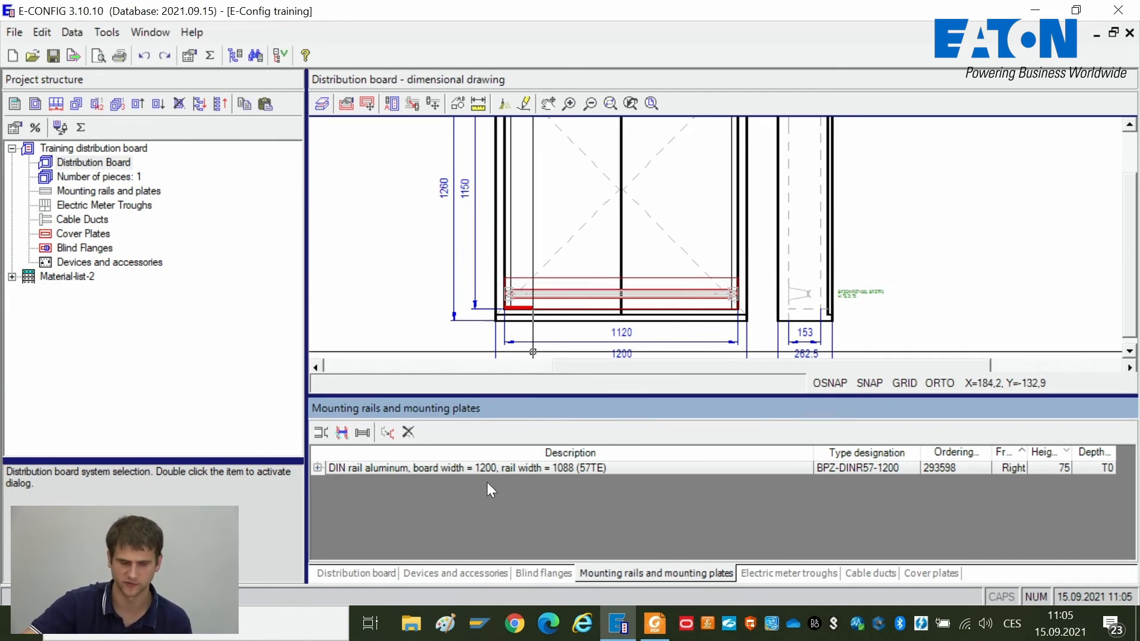
double_click(452, 466)
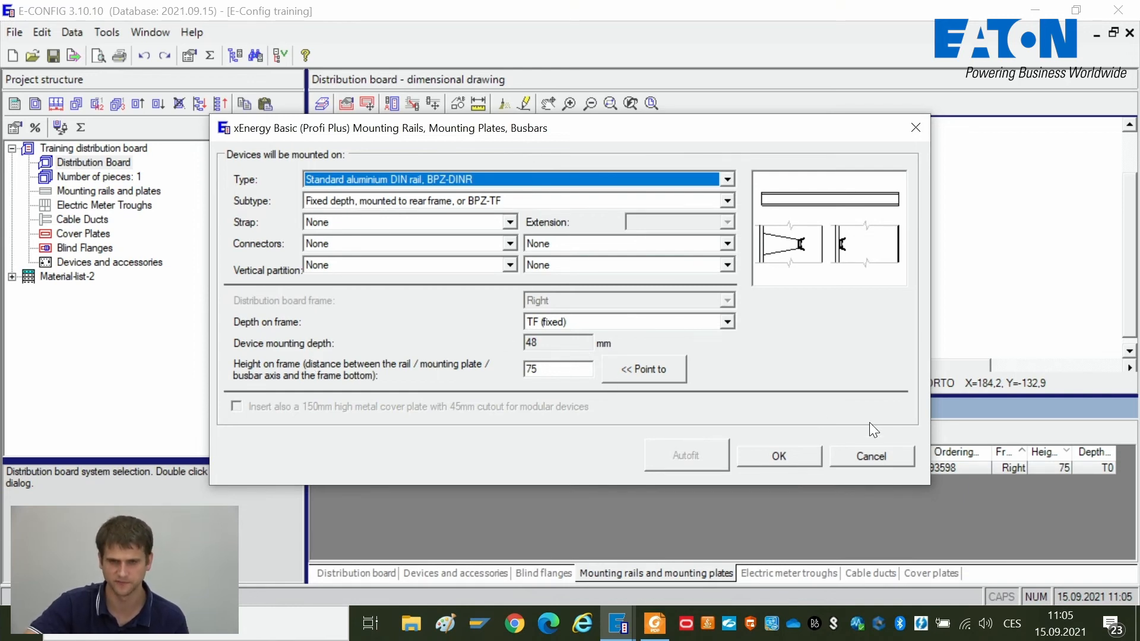
left_click(890, 455)
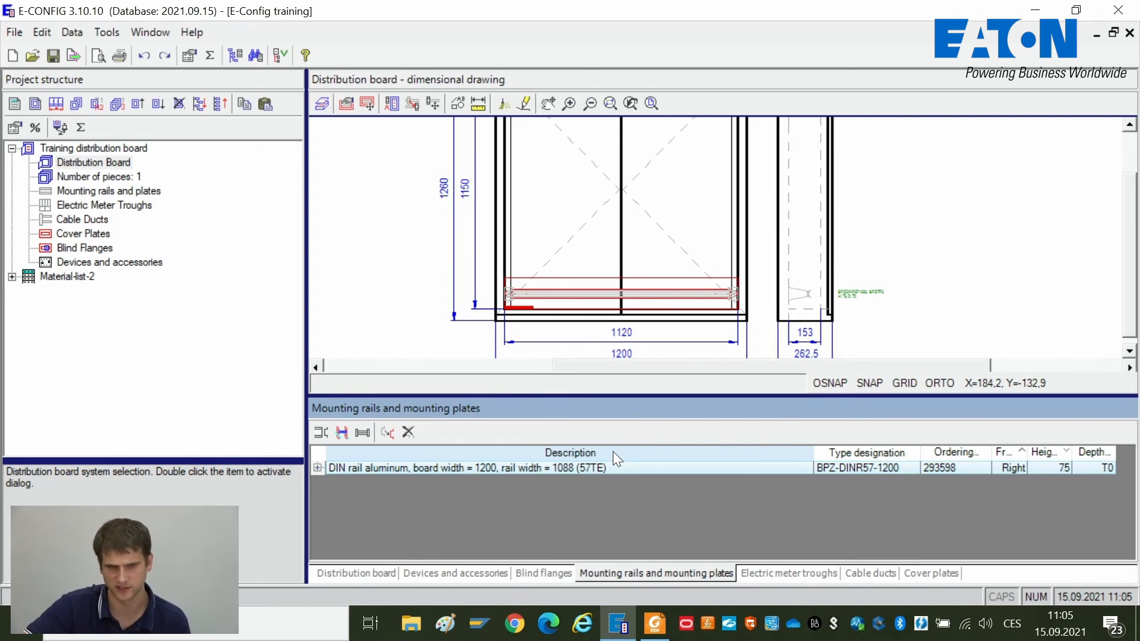
- Examine the list of mounting rail, mounting plate and busbar types for a new insertion, and cancel it
left_click(319, 432)
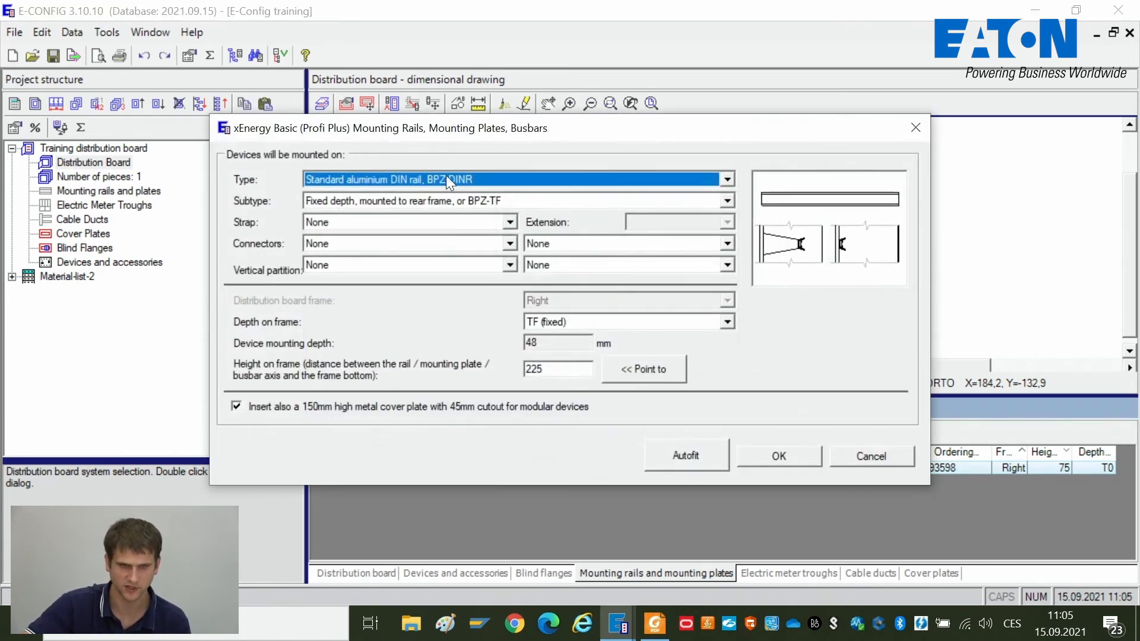
left_click(449, 176)
scroll(734, 247, "down", 1)
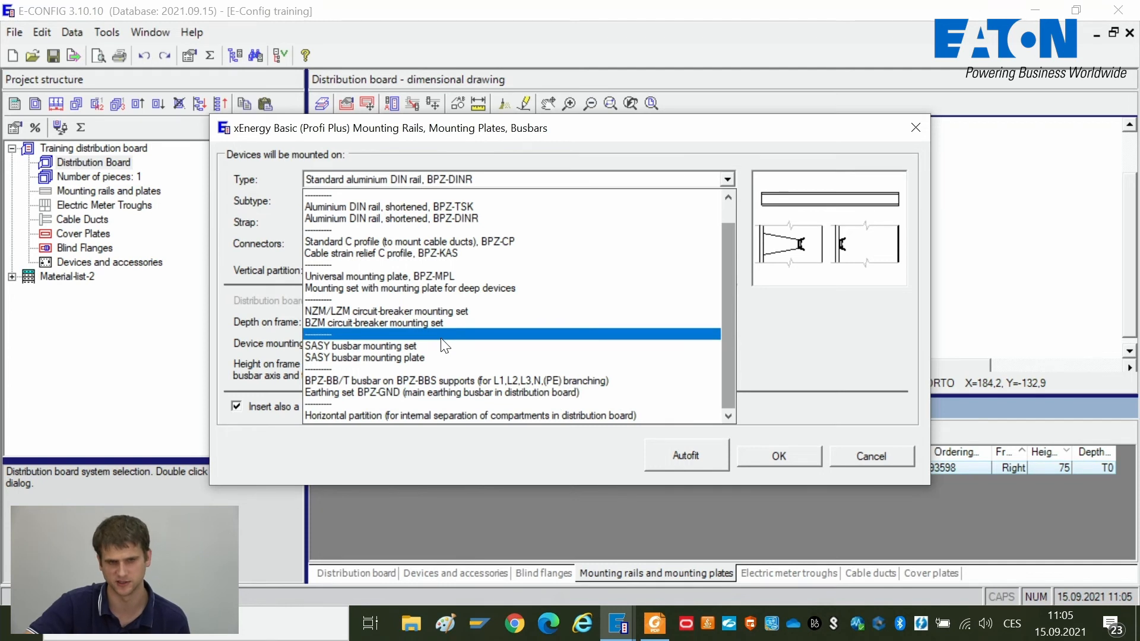
scroll(448, 380, "up", 1)
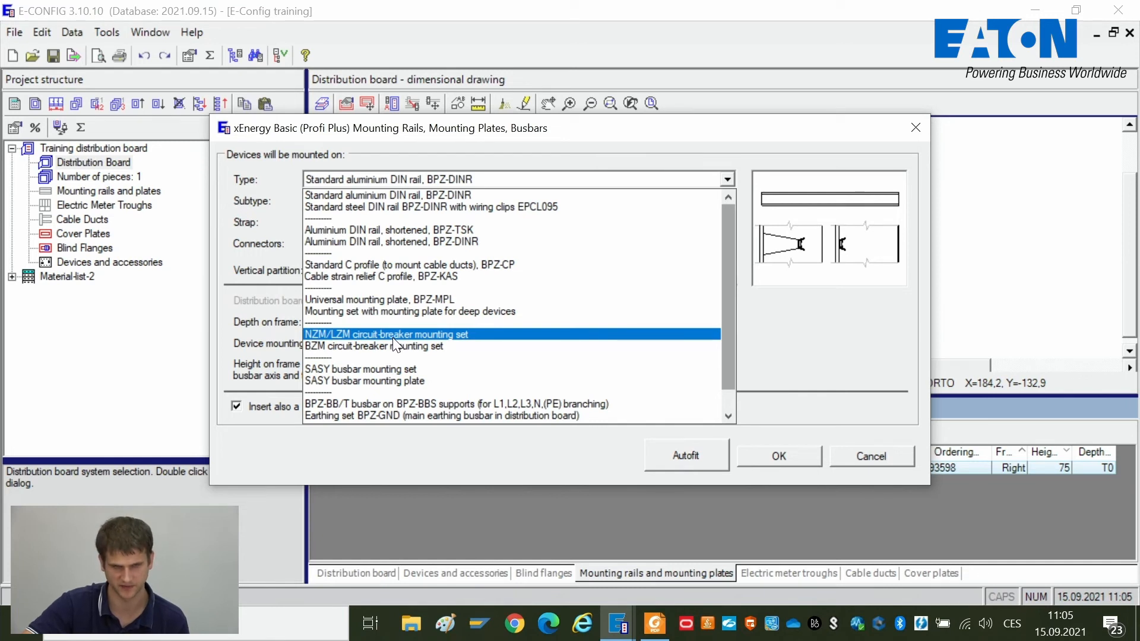
scroll(454, 294, "down", 1)
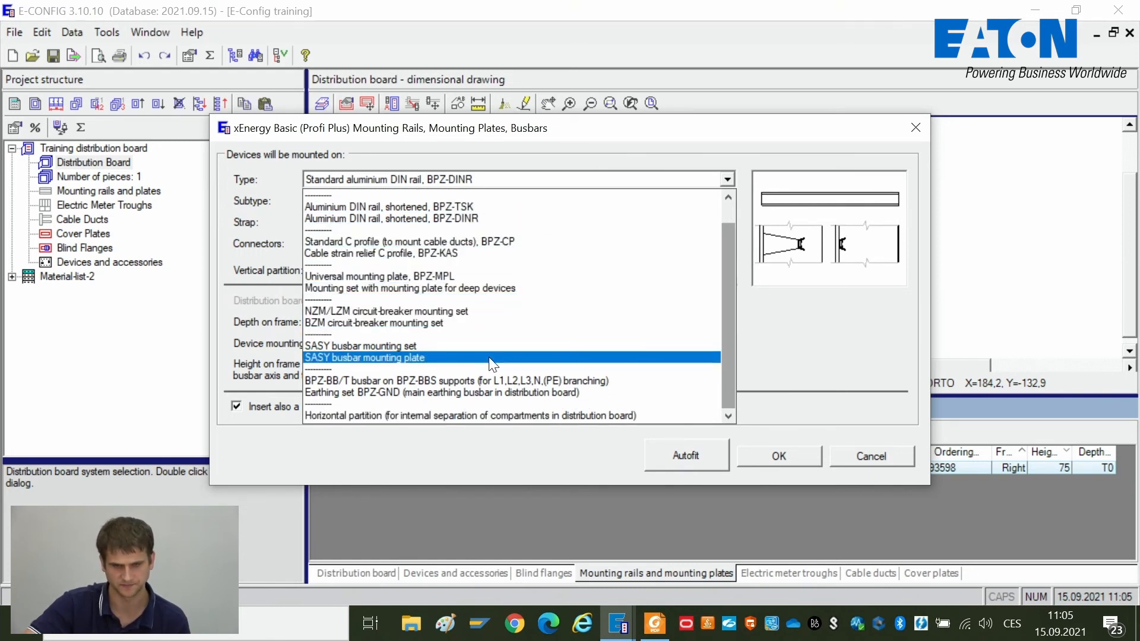
left_click(789, 369)
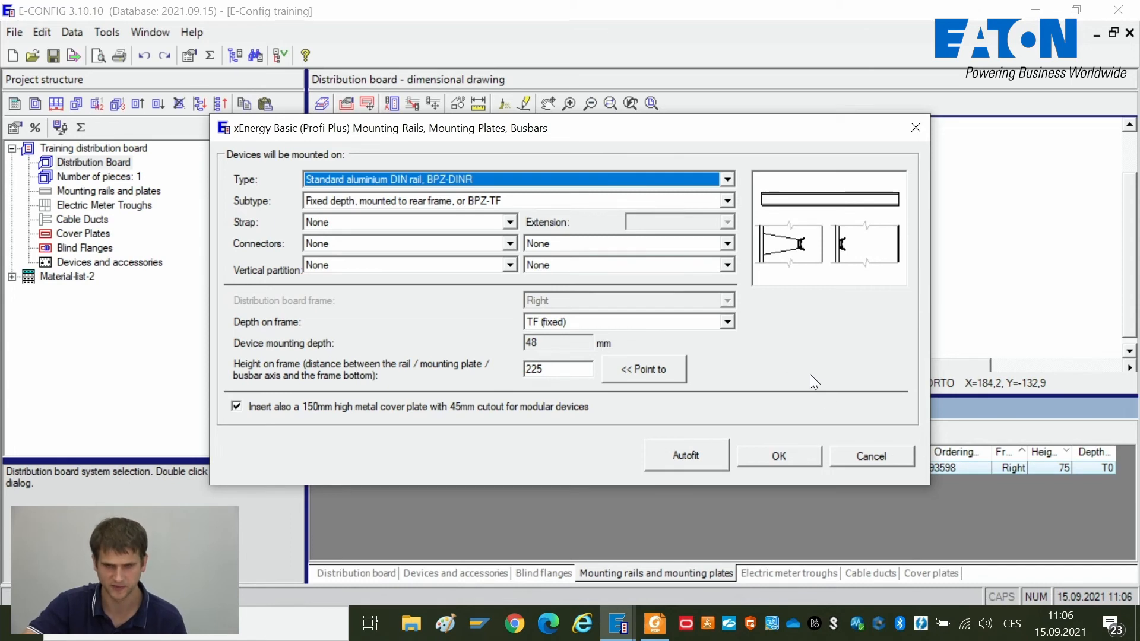
left_click(881, 461)
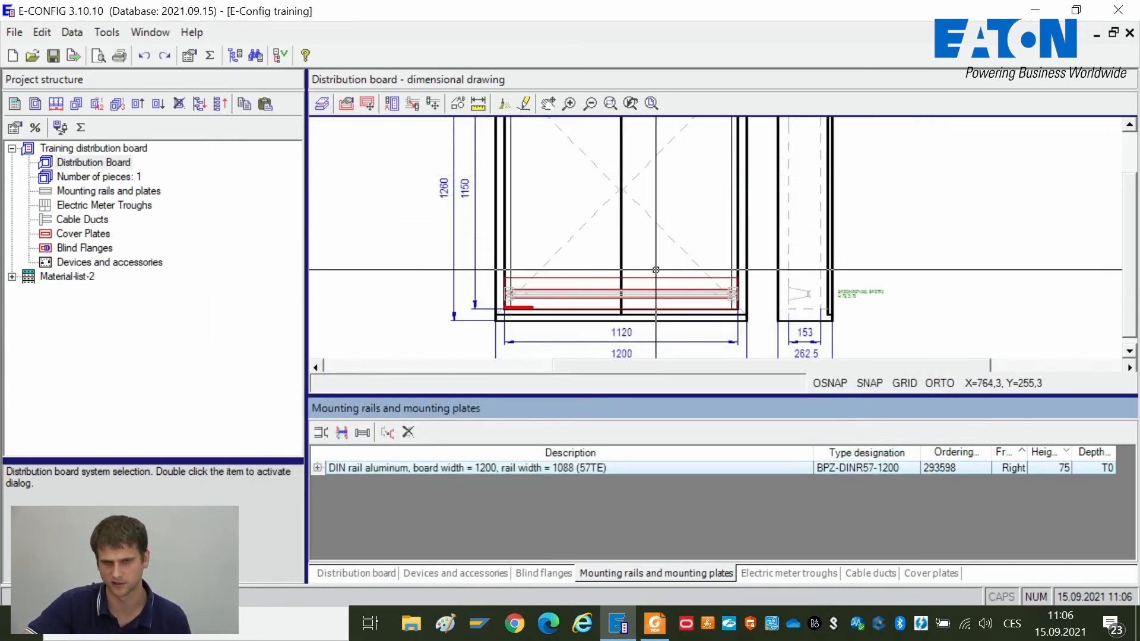
- Display the board's devices and accessories, look through the listed devices, and enlarge the list area
scroll(659, 296, "up", 1)
scroll(659, 297, "down", 1)
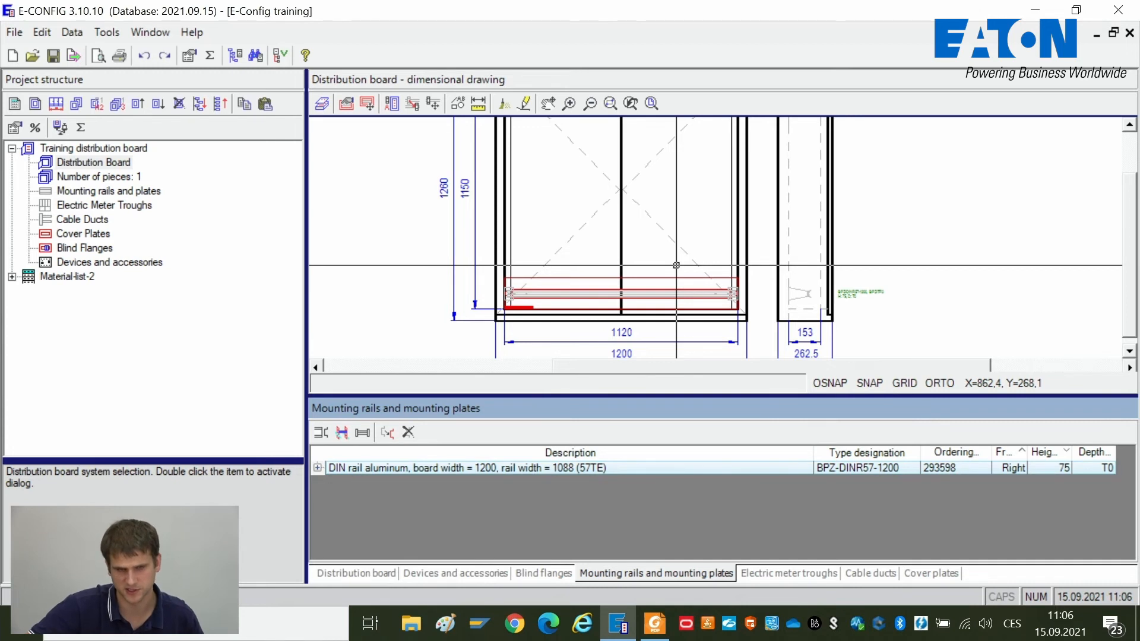
left_click(481, 573)
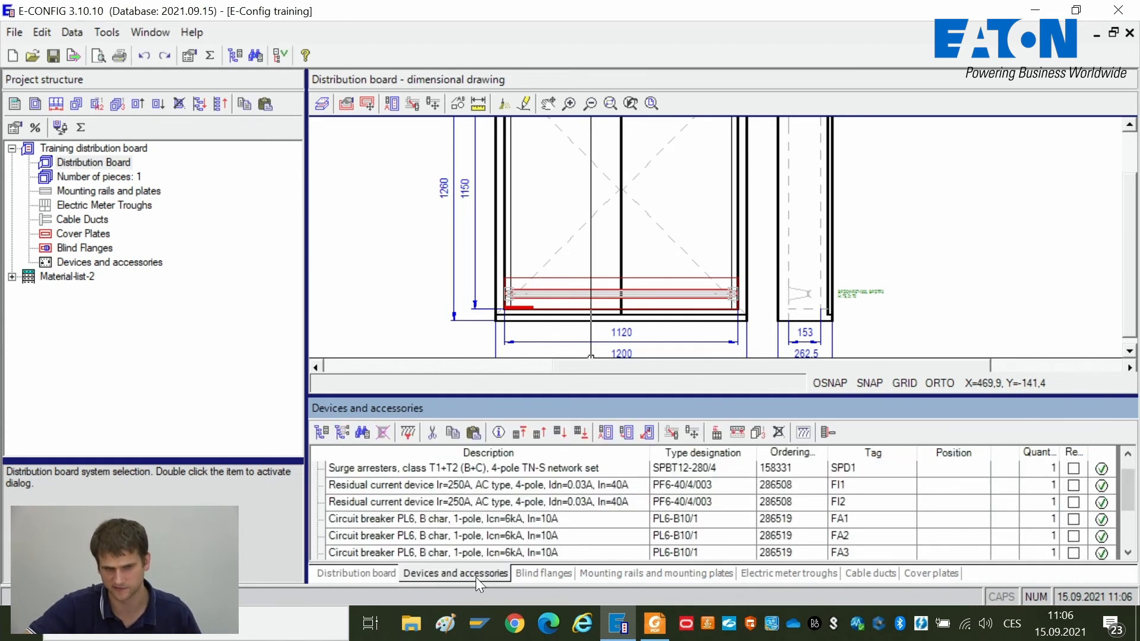
scroll(500, 549, "down", 4)
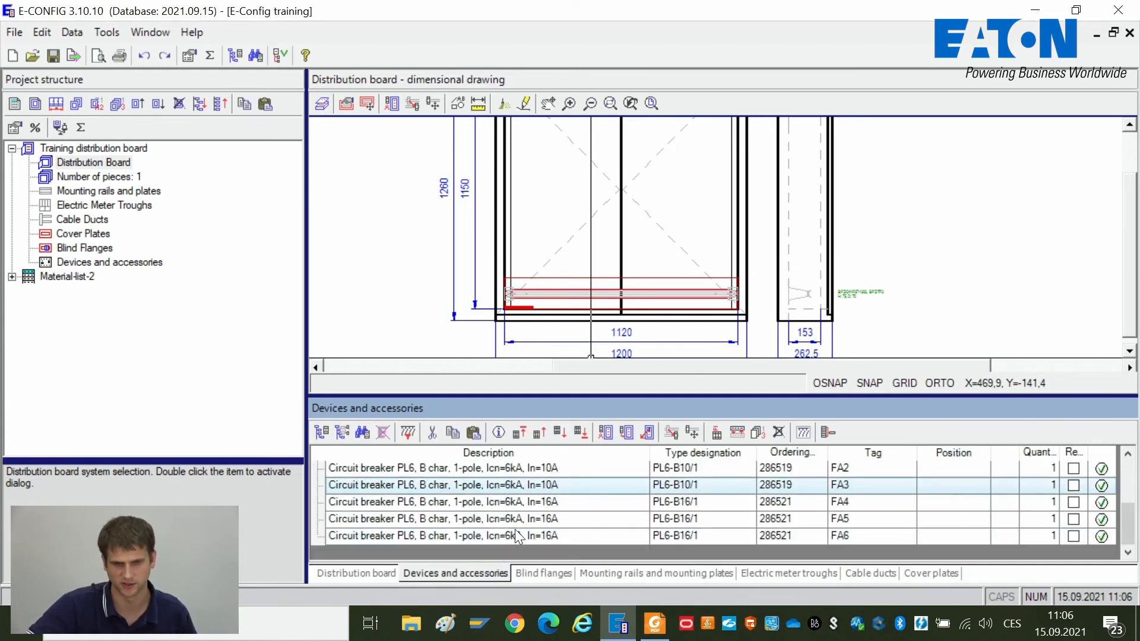
scroll(513, 537, "up", 5)
left_click_drag(751, 394, 754, 361)
scroll(735, 311, "down", 2)
left_click_drag(732, 311, 708, 262)
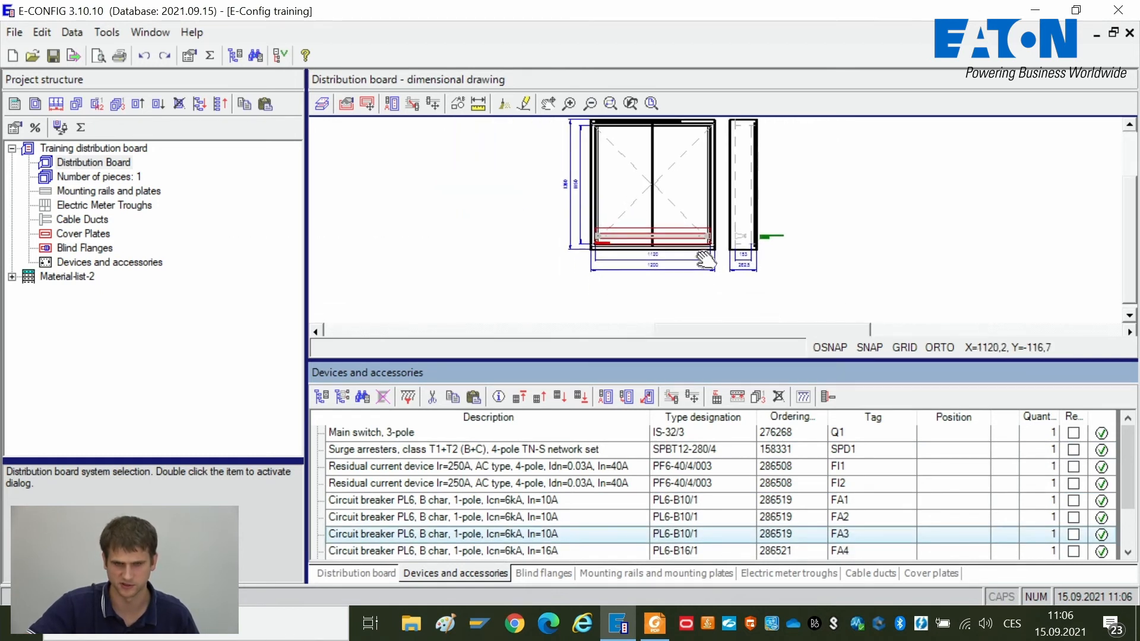
- Auto-fit all listed devices onto the distribution board's DIN rail and inspect their placement in the dimensional drawing
left_click(608, 396)
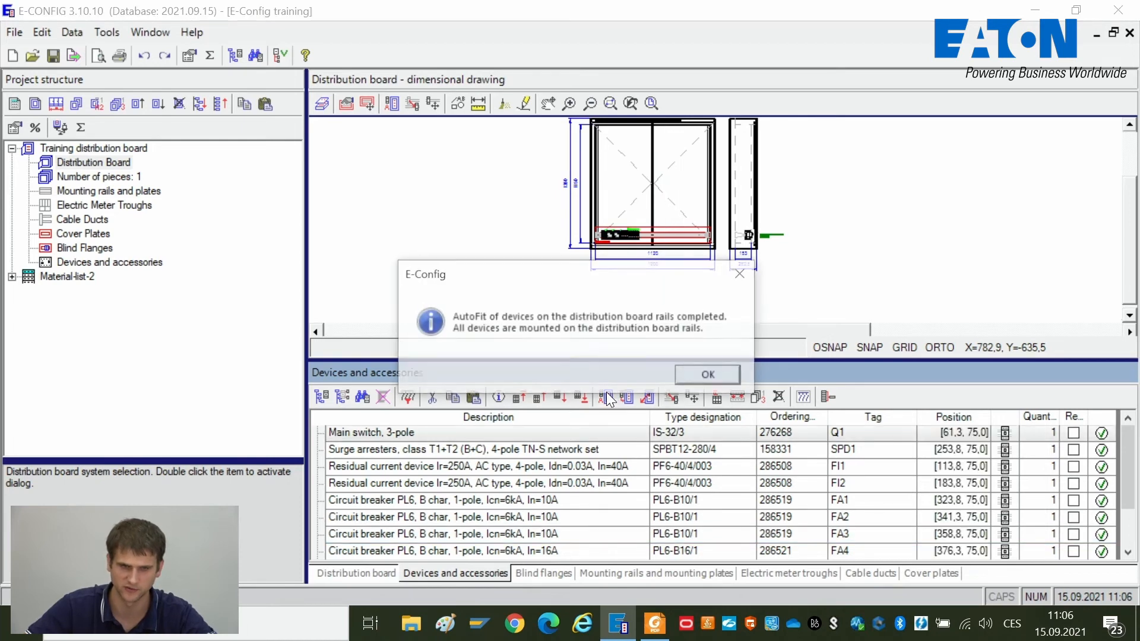
left_click(710, 374)
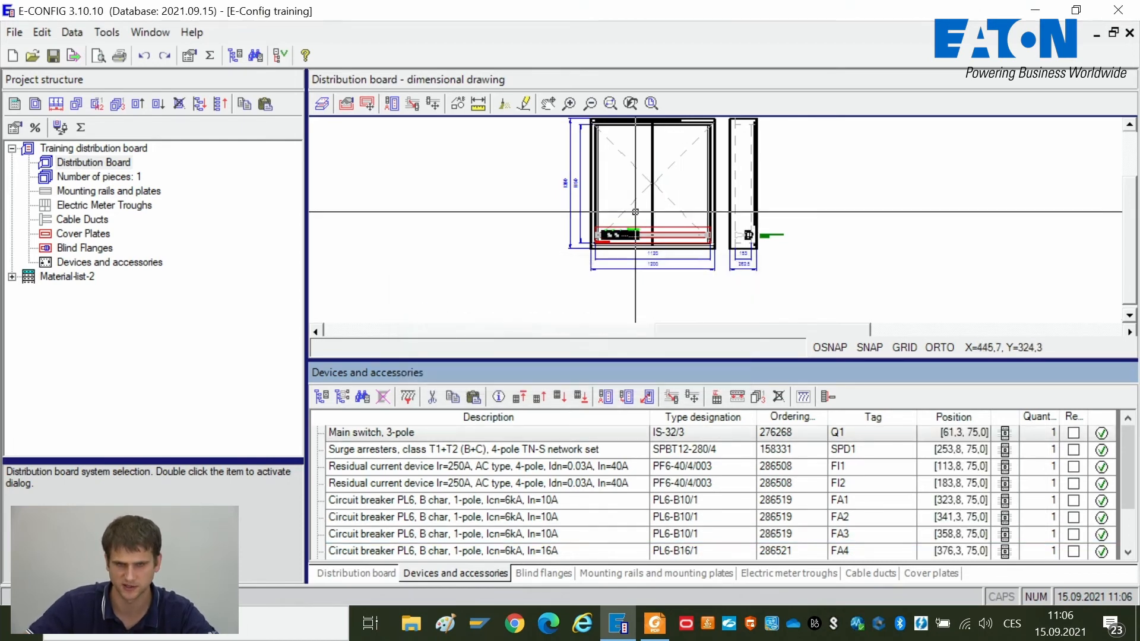
scroll(619, 260, "up", 3)
left_click_drag(620, 260, 608, 145)
scroll(579, 176, "up", 2)
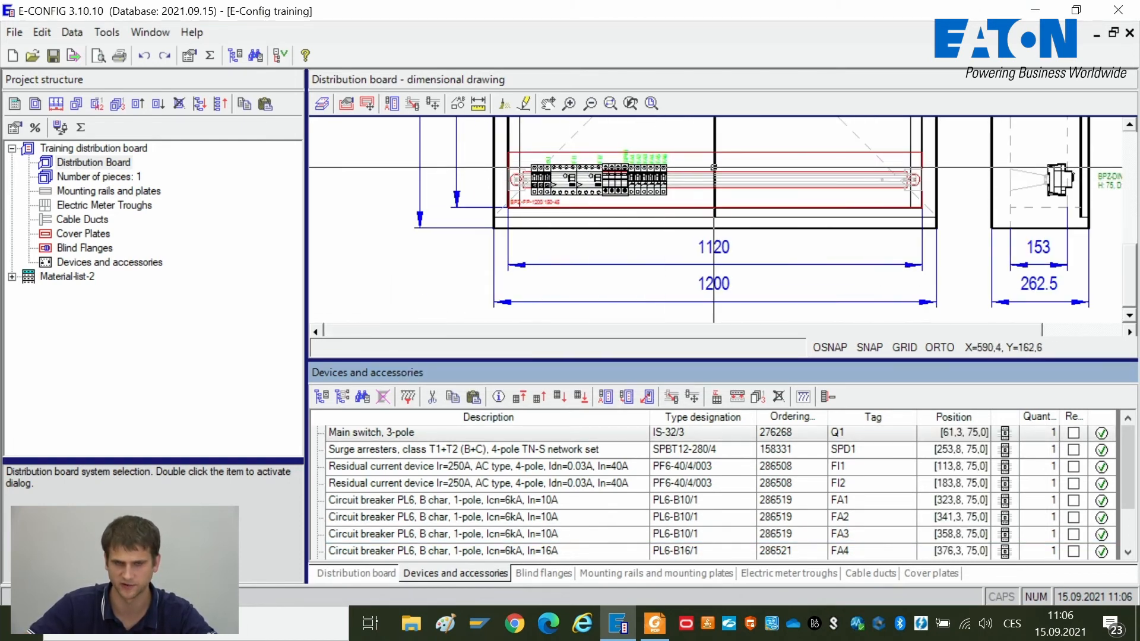
scroll(631, 175, "down", 1)
left_click_drag(641, 183, 612, 227)
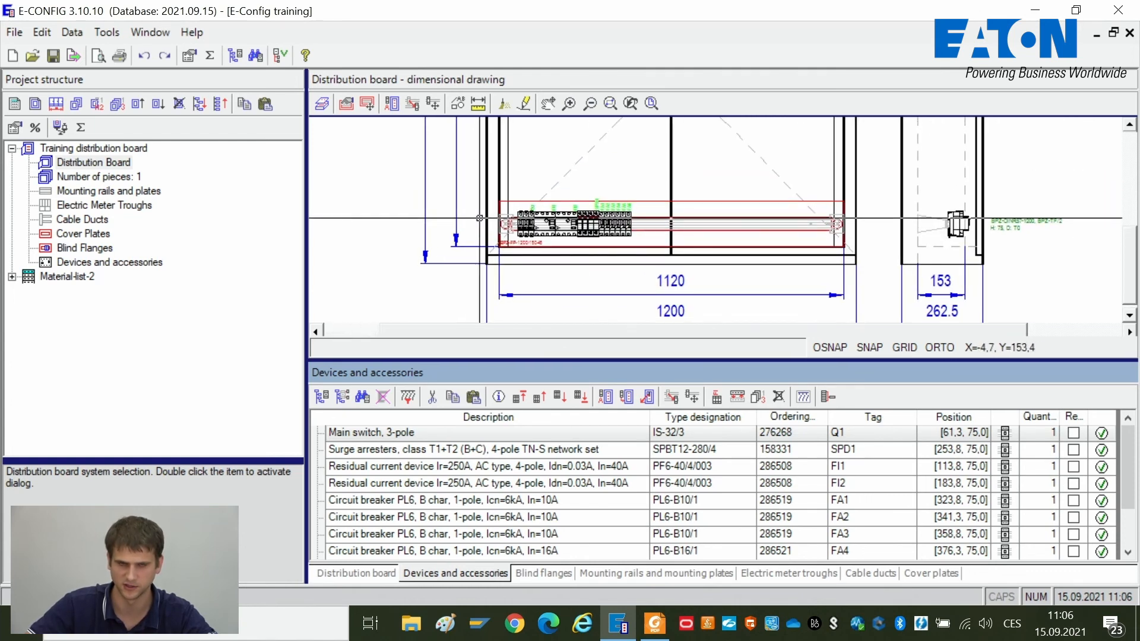
scroll(670, 227, "down", 6)
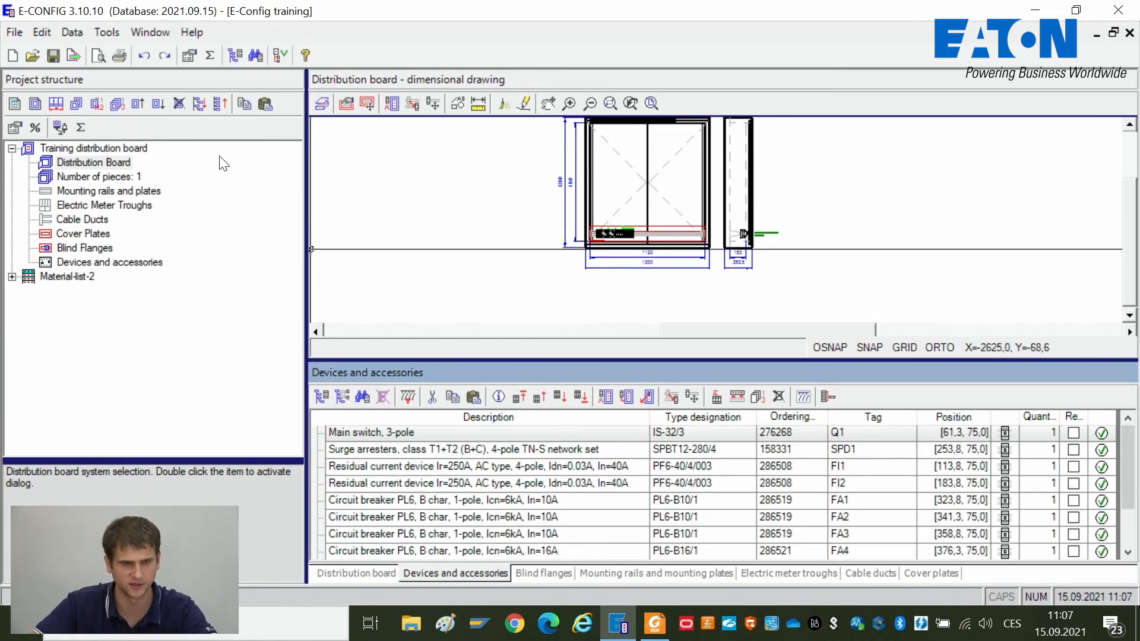
- Open the export options and compare the breakdown list and dimensional drawing choices with their available output formats
left_click(70, 56)
left_click_drag(480, 110, 558, 99)
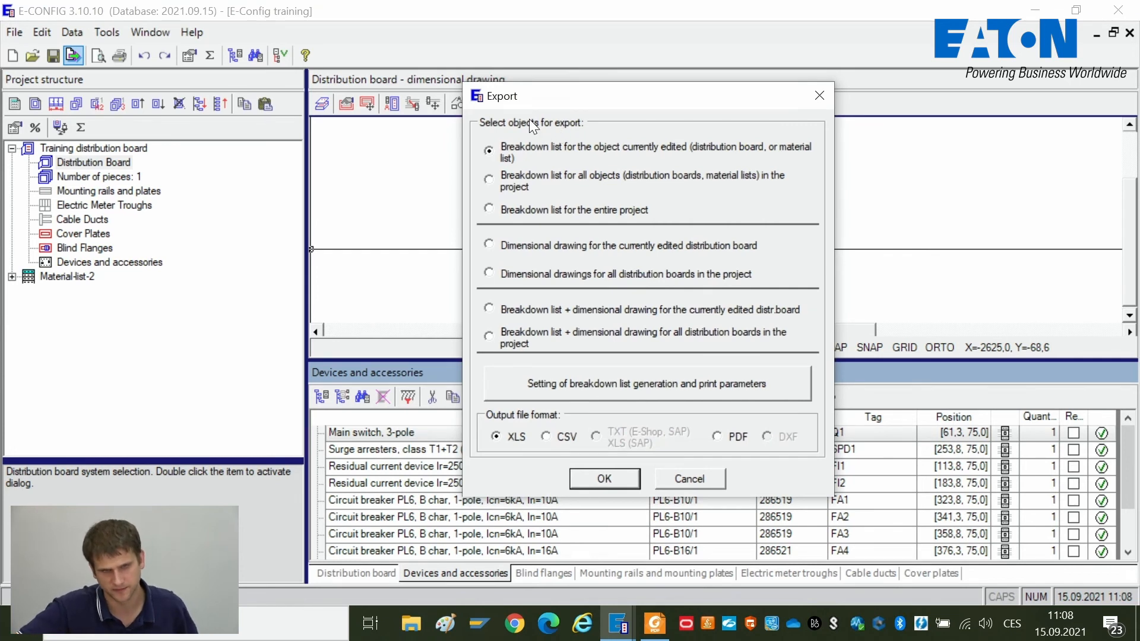
left_click_drag(514, 96, 523, 89)
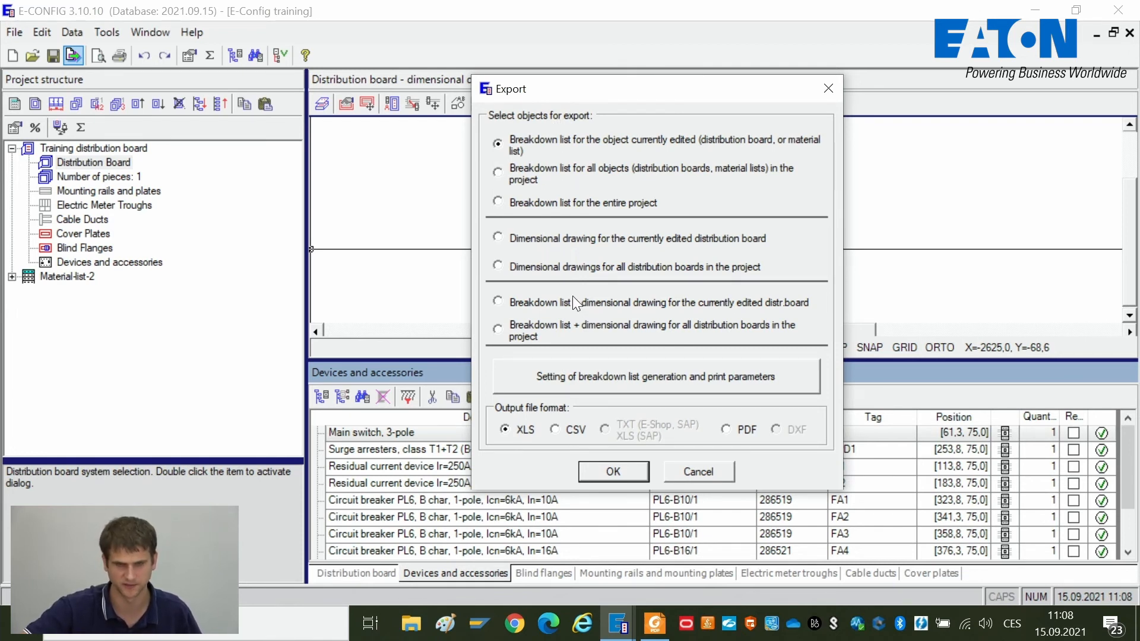
left_click_drag(569, 92, 576, 110)
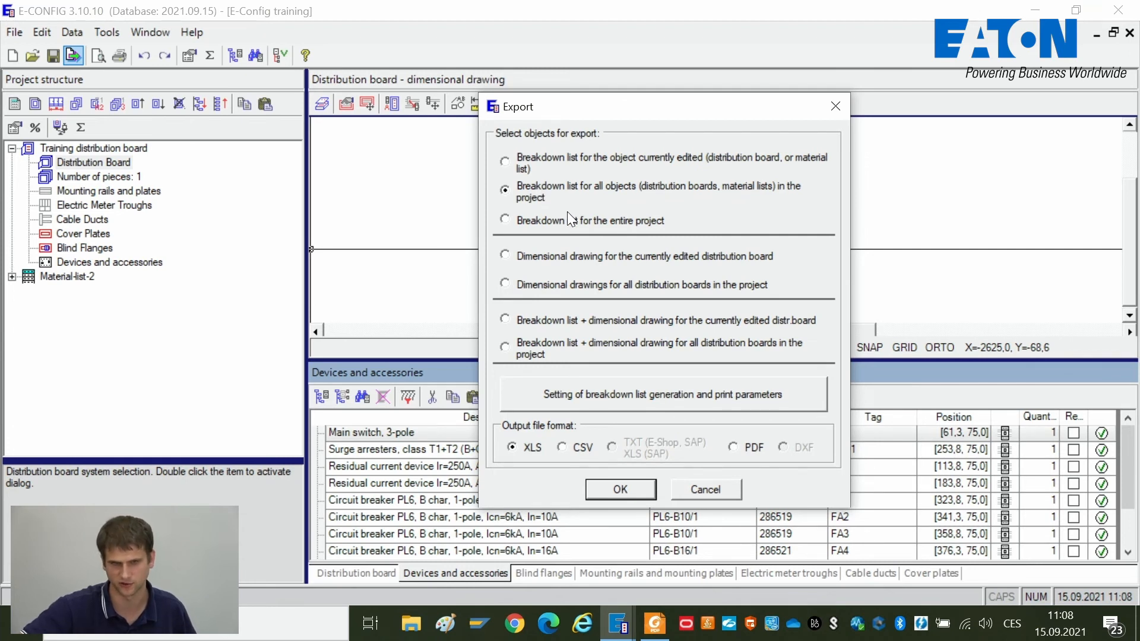
left_click(554, 220)
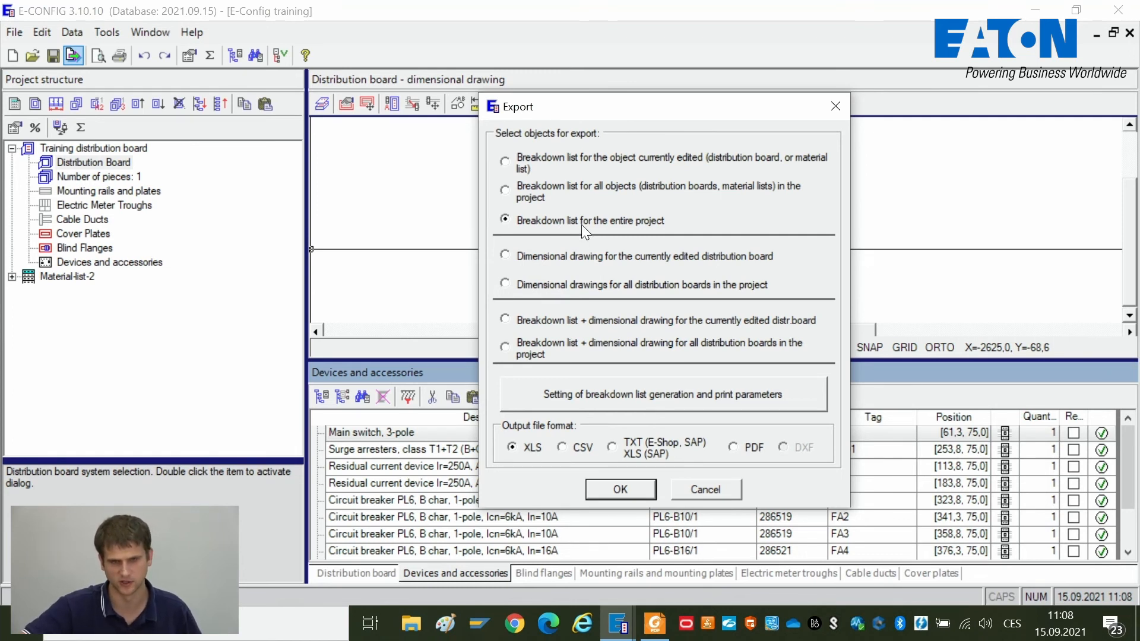
left_click(565, 259)
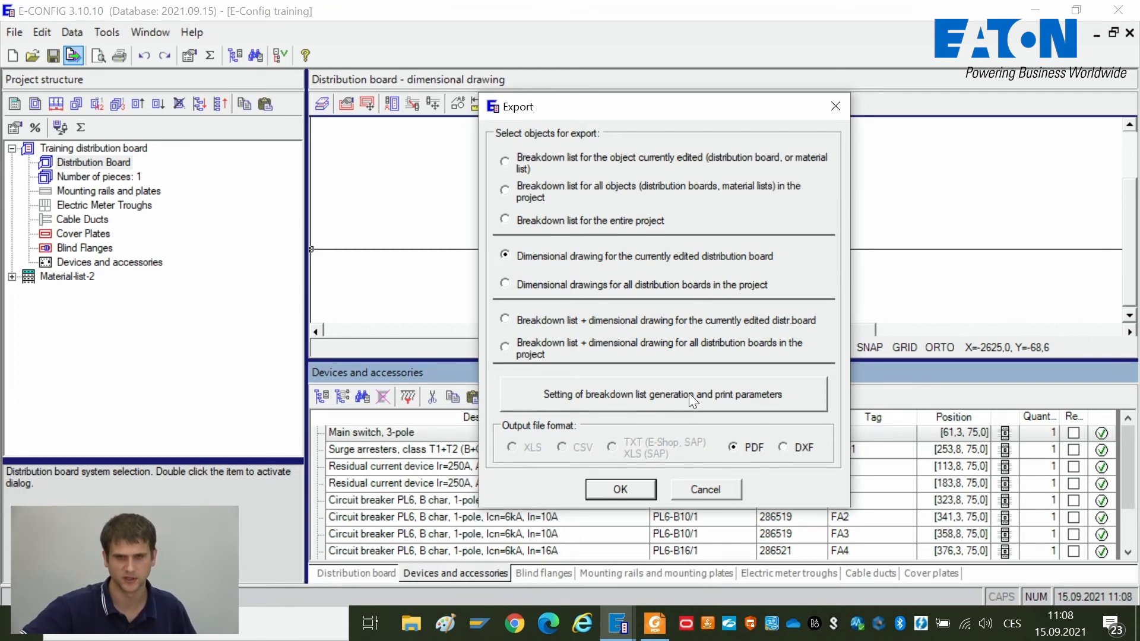
- Export the breakdown list plus dimensional drawing for all distribution boards in the project as E-Config training.PDF
left_click(540, 323)
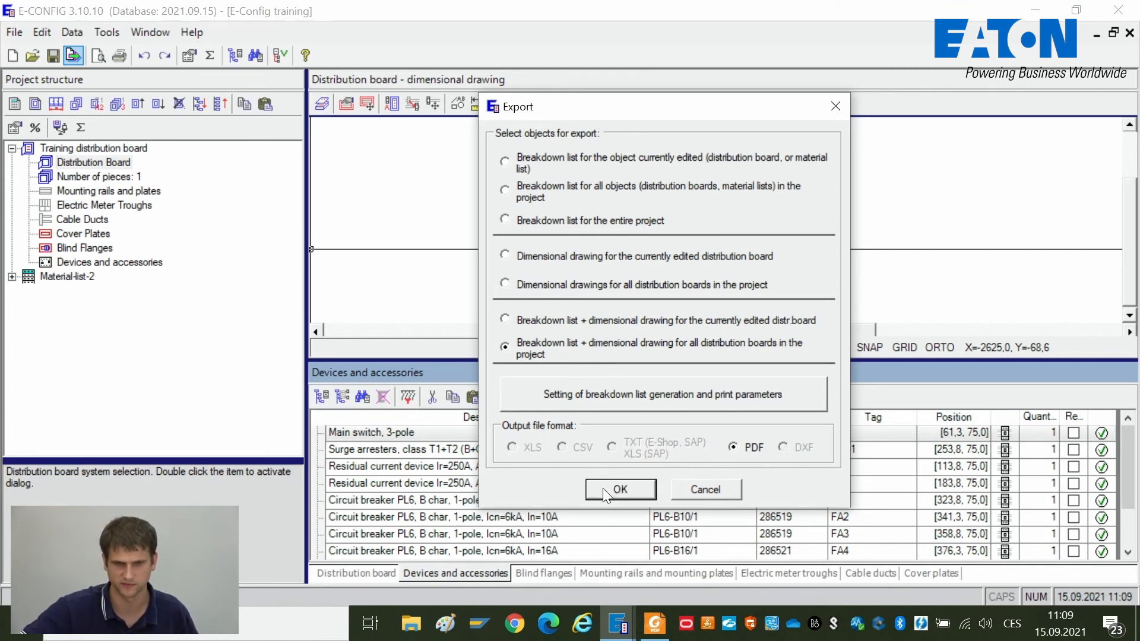
left_click(622, 494)
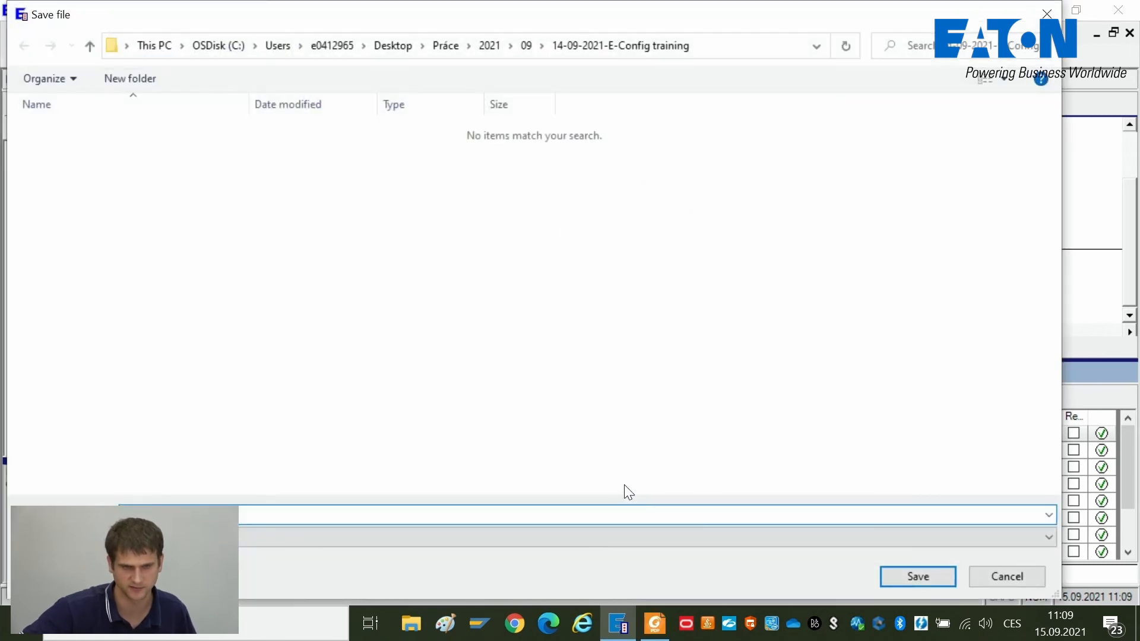
left_click(917, 584)
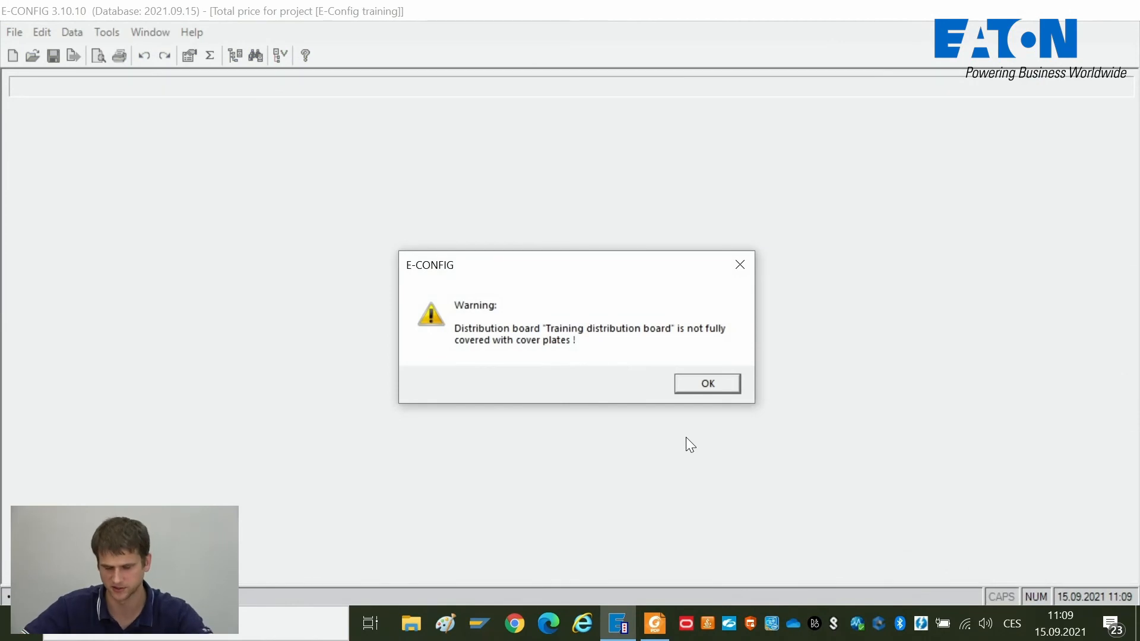
key("Return")
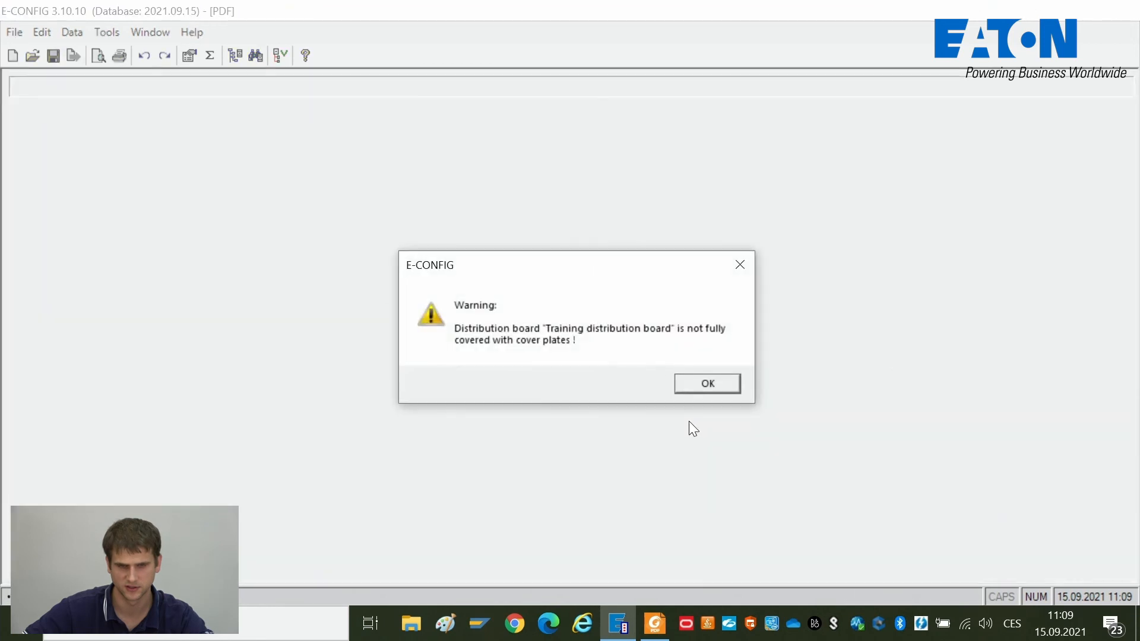
key("Return")
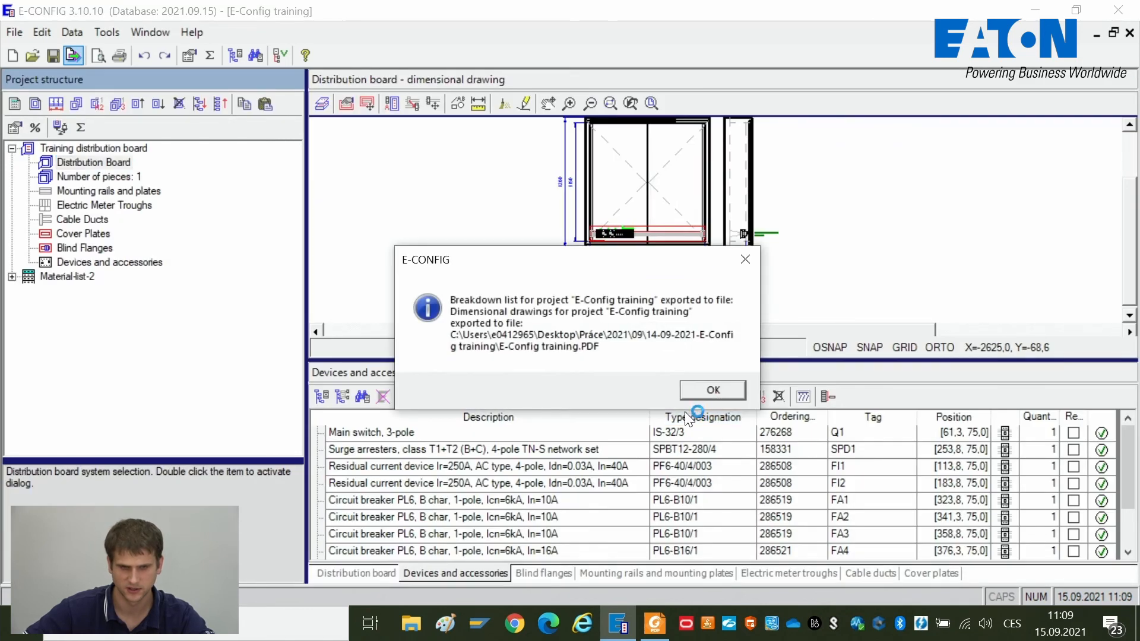
left_click(705, 392)
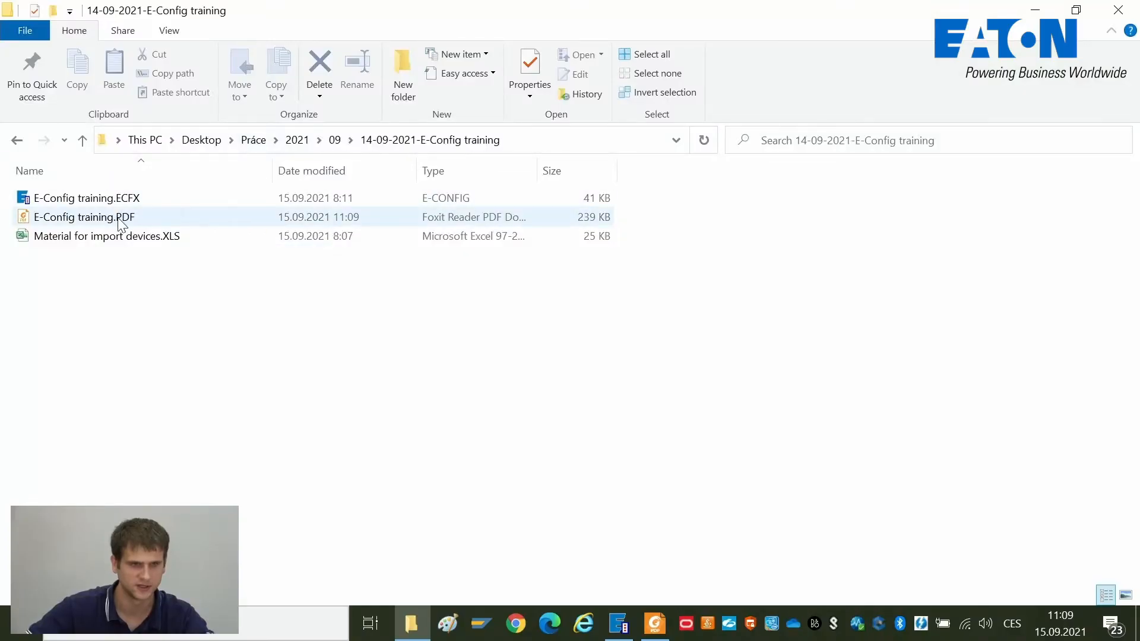
- Open E-Config training.PDF from the training folder in Foxit Reader and review the price information and breakdown list
double_click(117, 217)
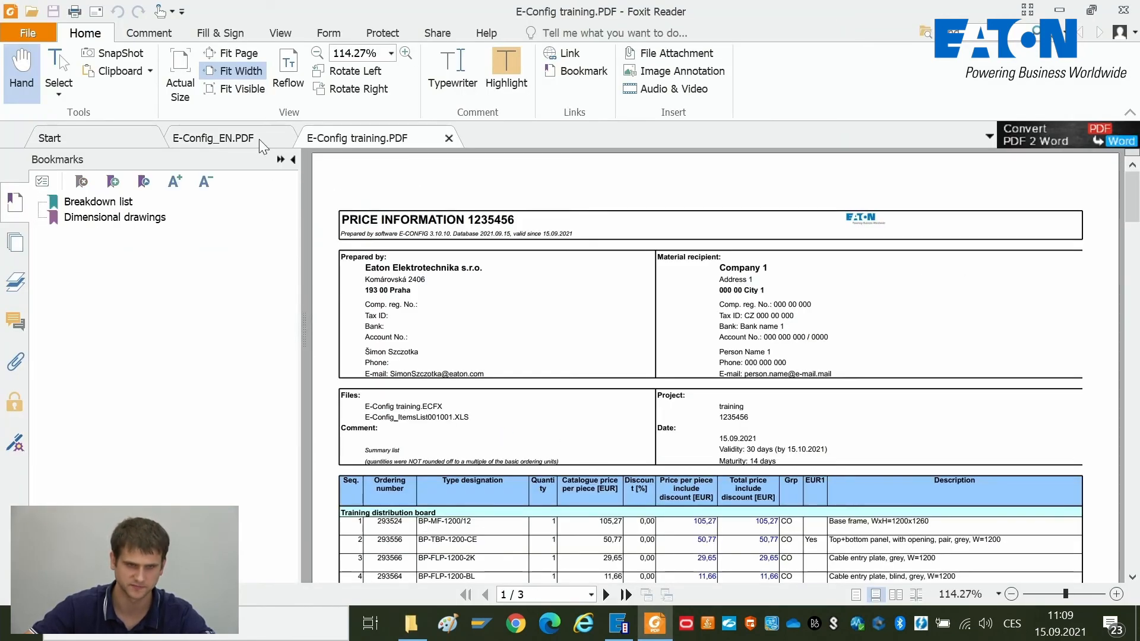
left_click(293, 159)
scroll(279, 285, "down", 2)
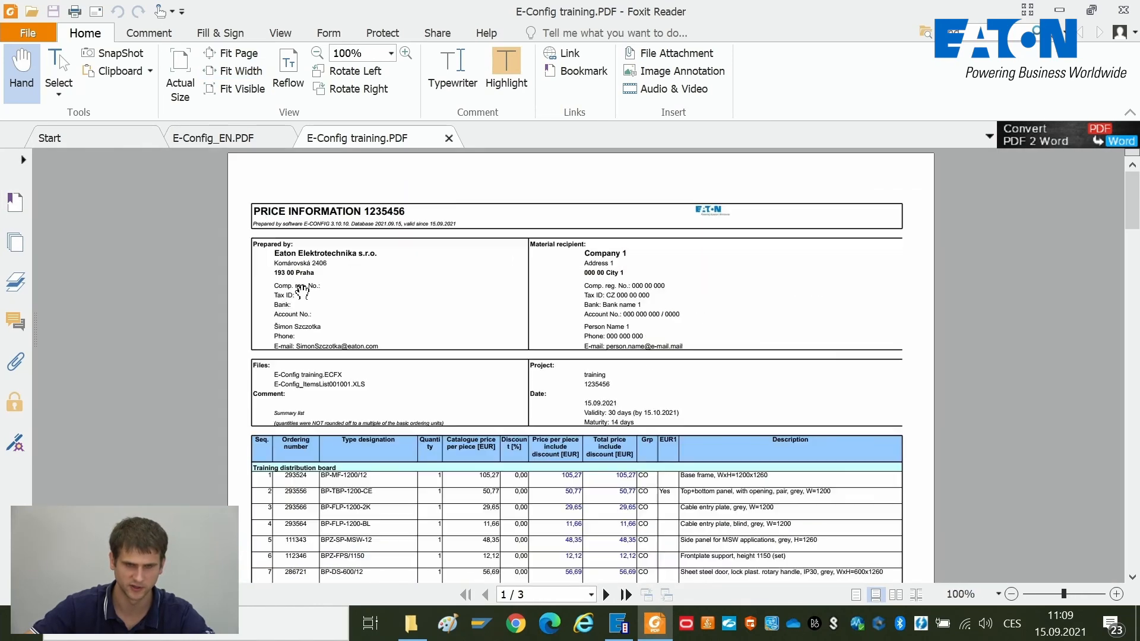
scroll(861, 380, "down", 3)
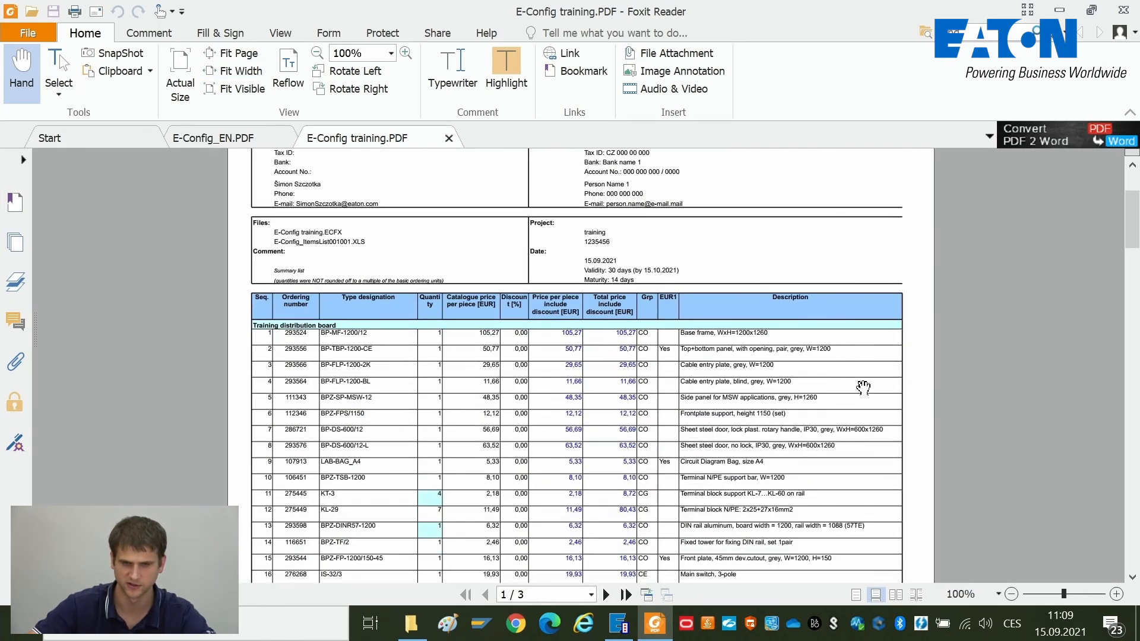
scroll(555, 387, "up", 2)
scroll(481, 199, "down", 4)
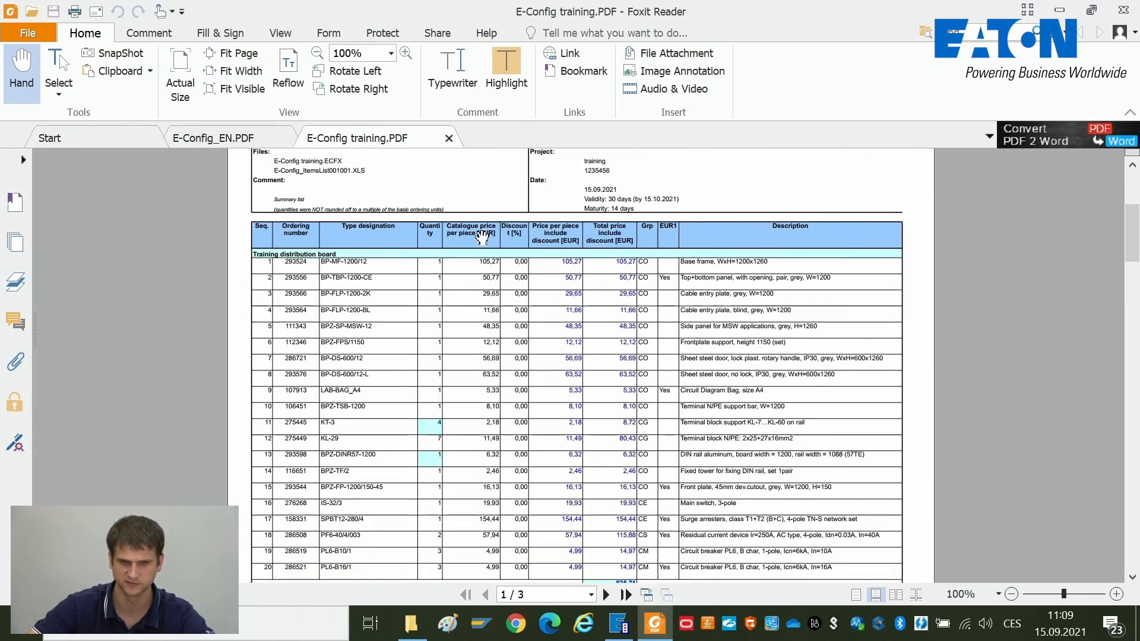
scroll(482, 178, "up", 1)
scroll(486, 173, "down", 5)
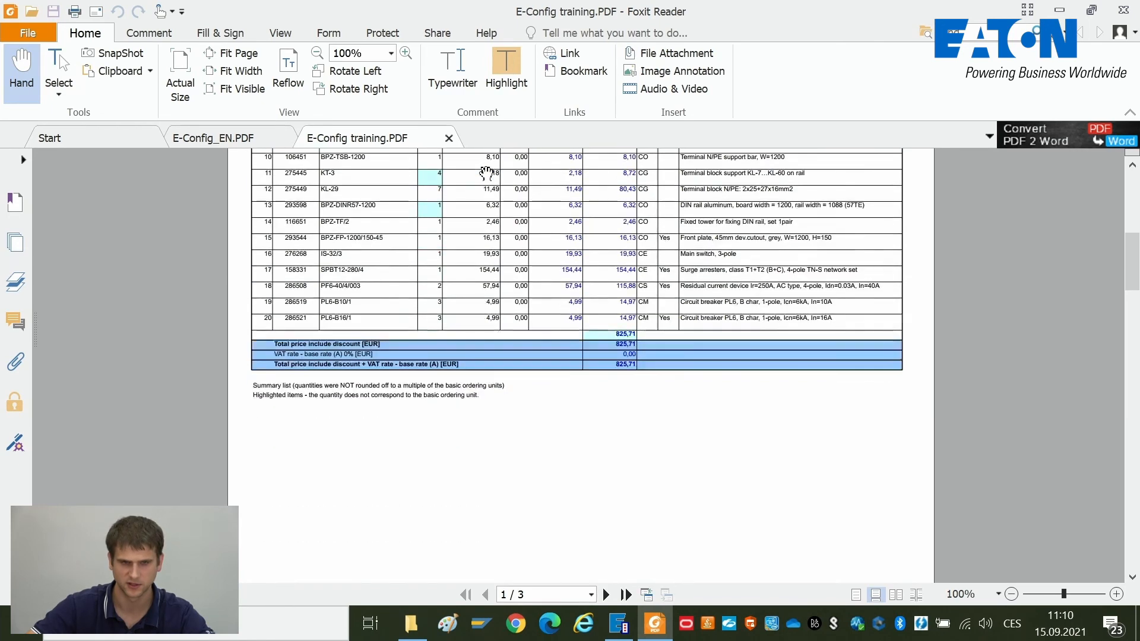
- Examine the dimensional drawing page of the exported PDF, including the board specifications below the drawing
scroll(486, 172, "down", 7)
scroll(486, 173, "down", 3, "ctrl")
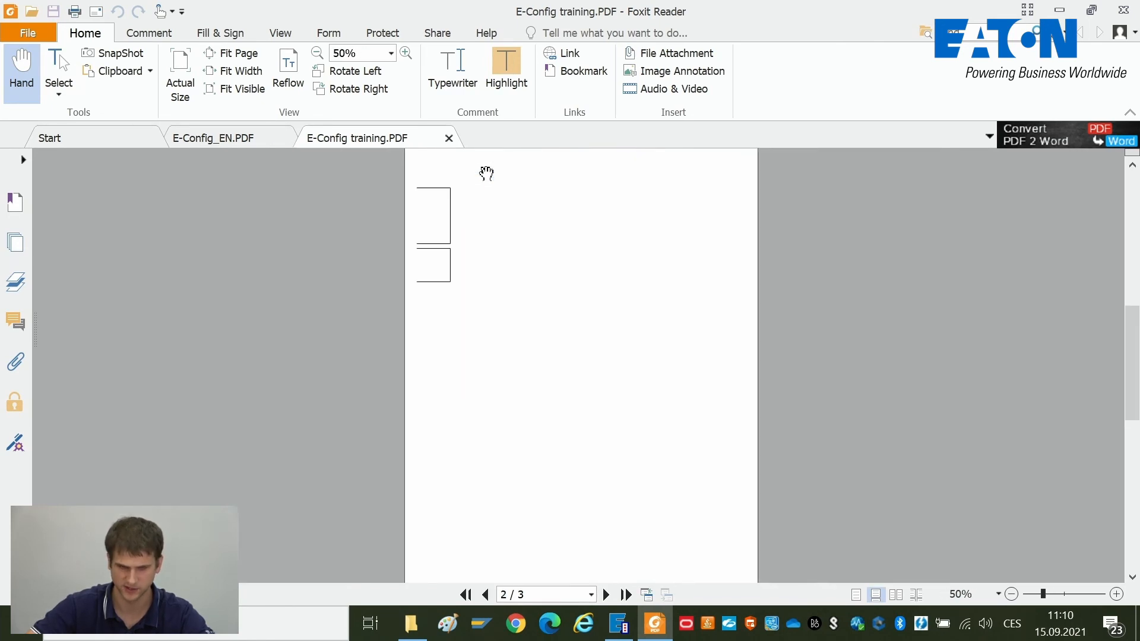
scroll(483, 173, "down", 5)
scroll(492, 234, "up", 1, "ctrl")
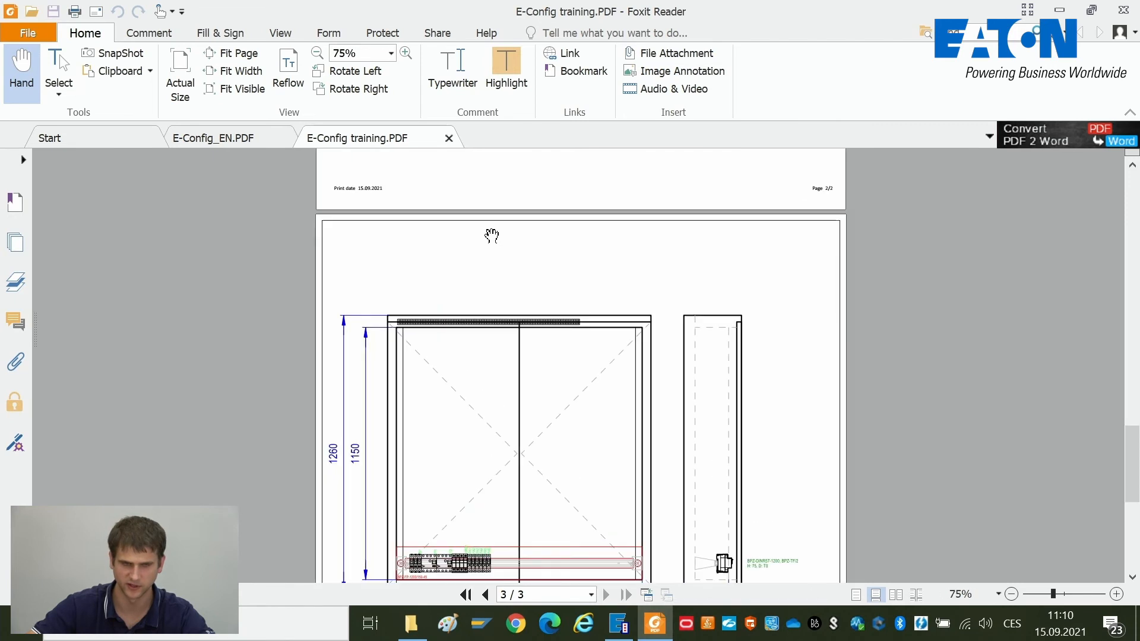
scroll(491, 235, "down", 3)
scroll(491, 235, "up", 2)
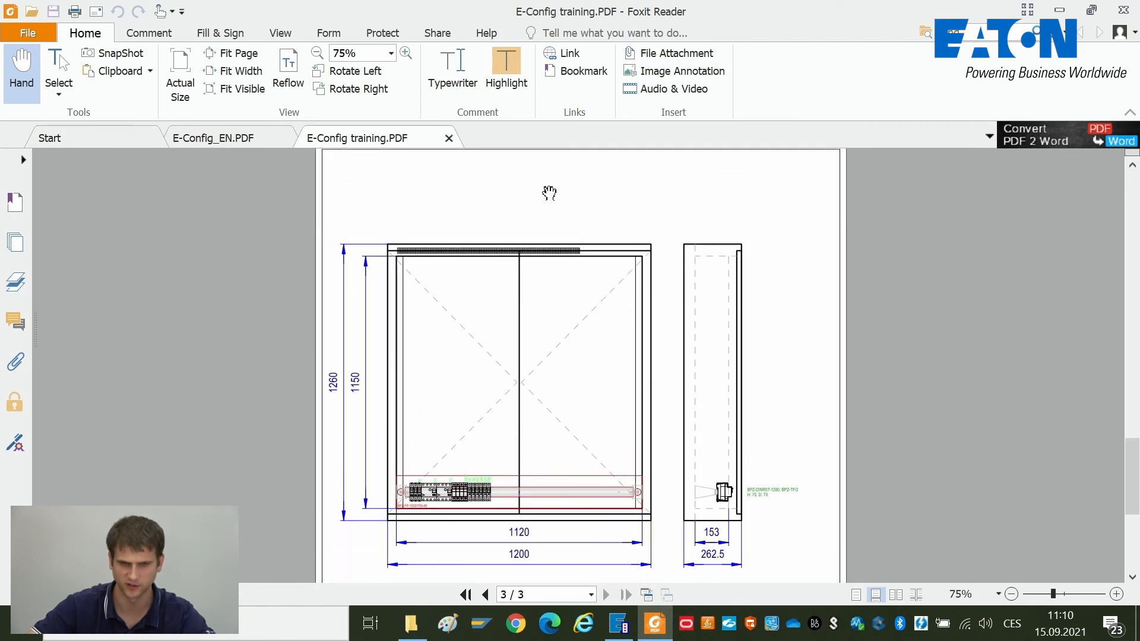
scroll(746, 415, "down", 6)
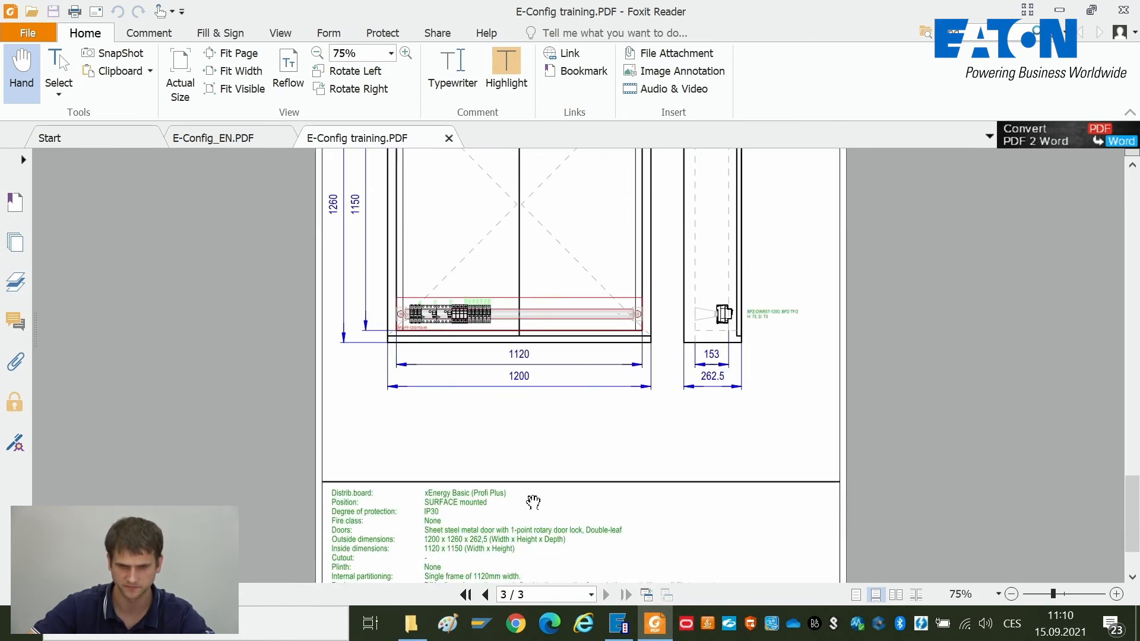
scroll(529, 486, "up", 1)
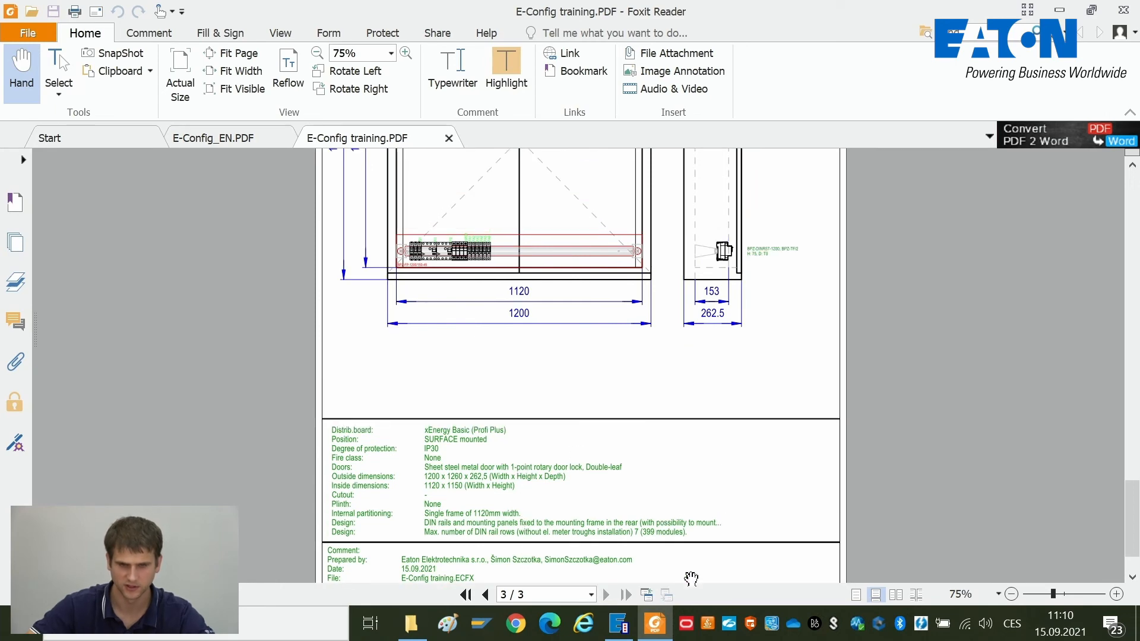
- Switch back to E-CONFIG, check the export formats for the entire project's breakdown list and the current board's drawing, and cancel
left_click(622, 636)
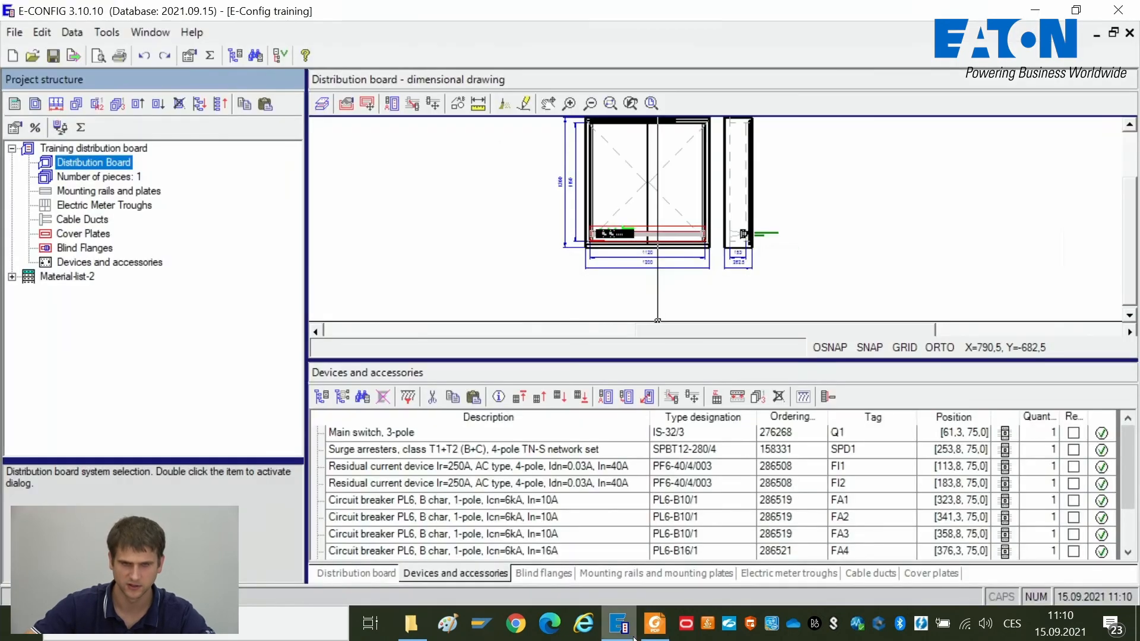
left_click(74, 56)
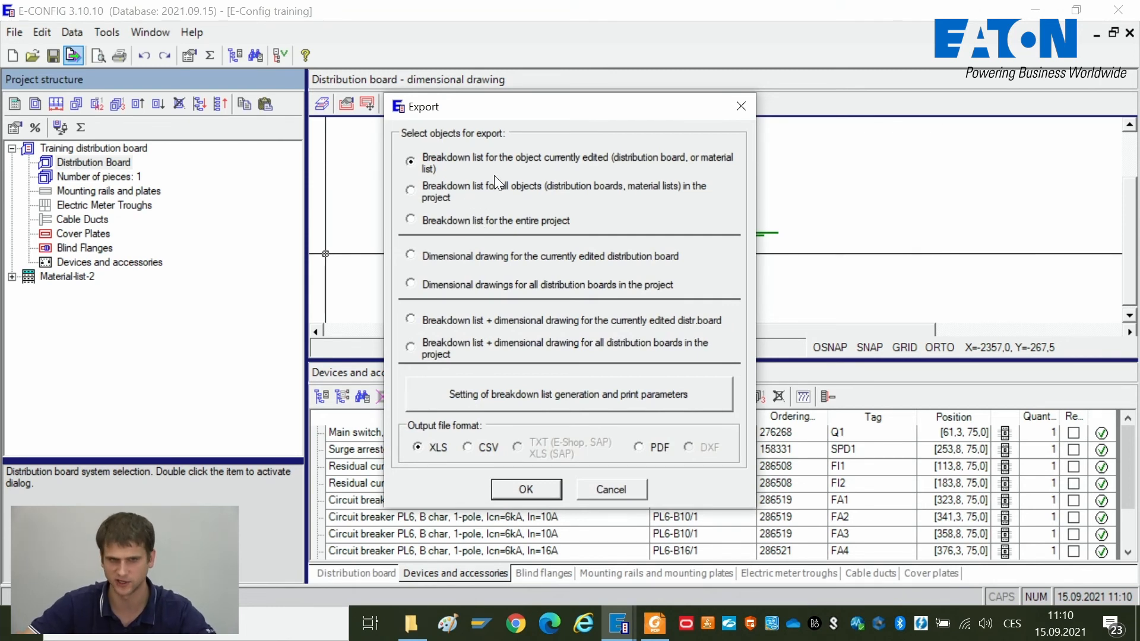
left_click(463, 222)
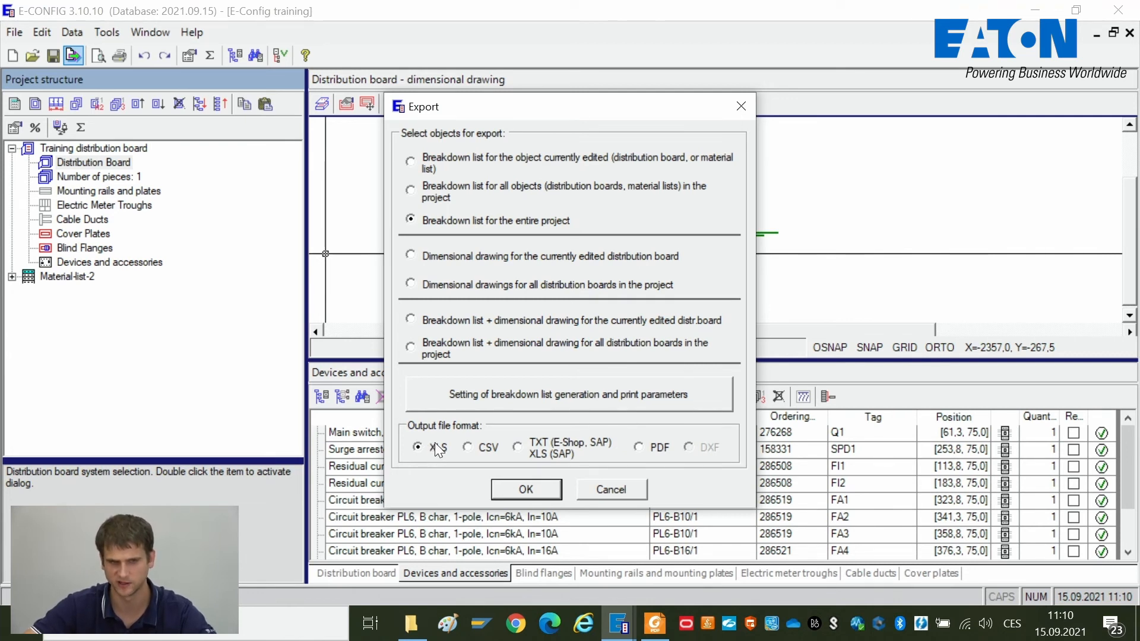
left_click(445, 264)
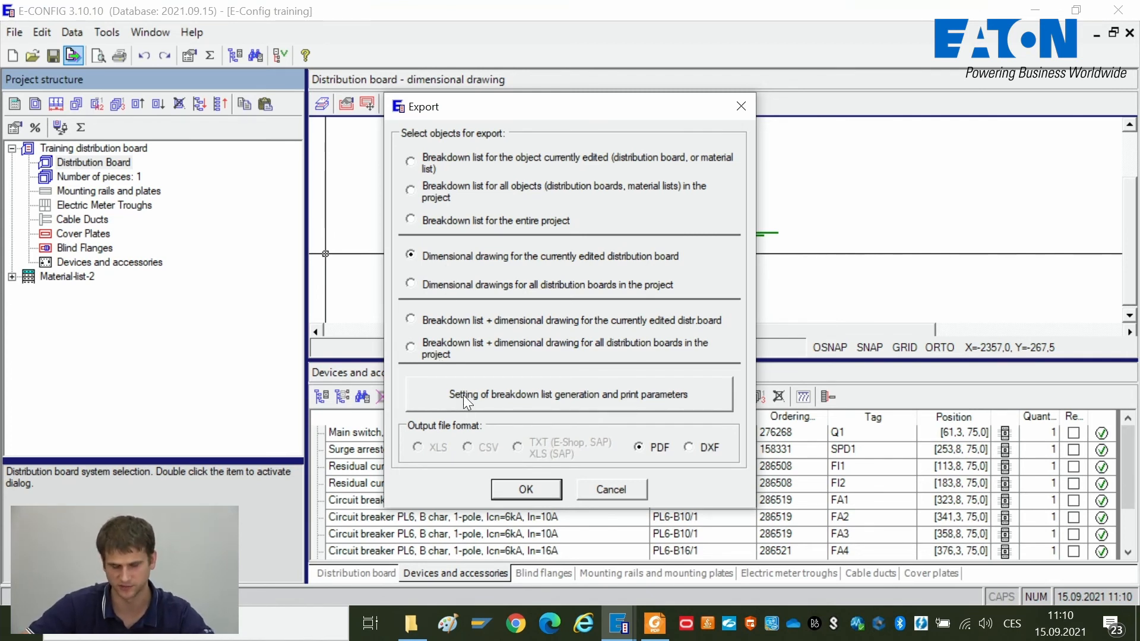
left_click(611, 491)
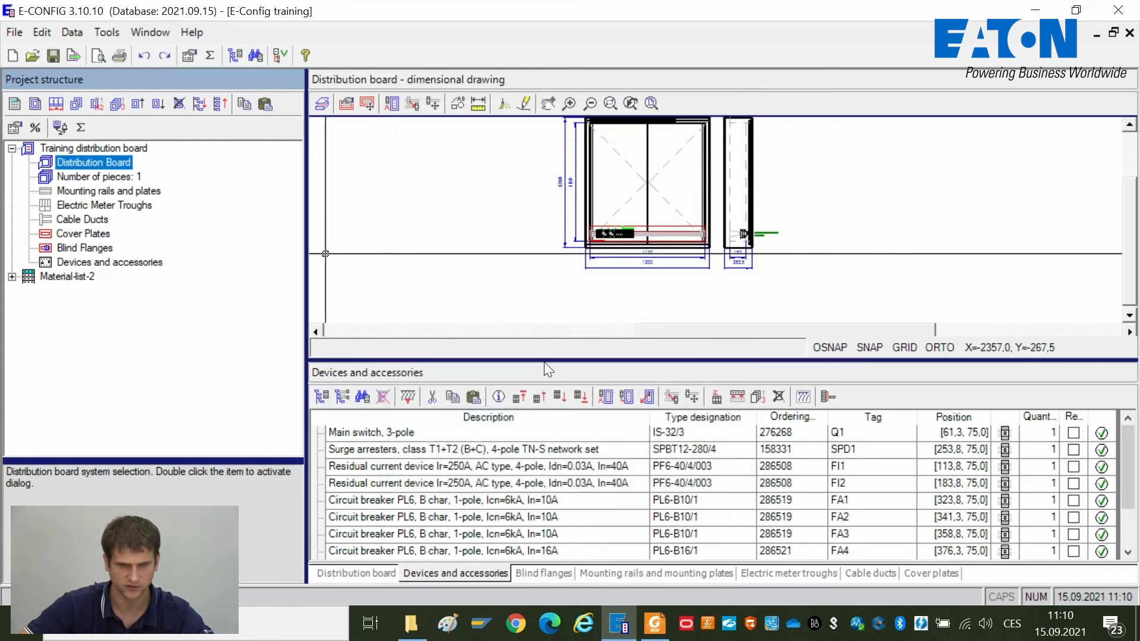
- Enlarge the dimensional drawing area downward and widen the project structure area slightly
left_click_drag(545, 362, 544, 410)
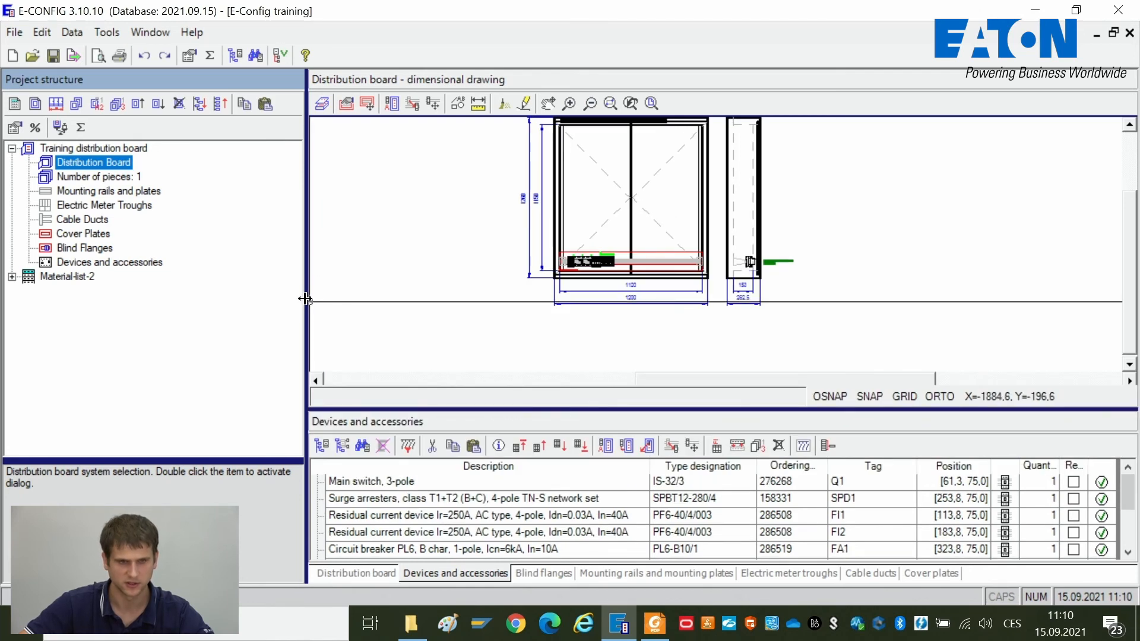
left_click_drag(305, 299, 328, 295)
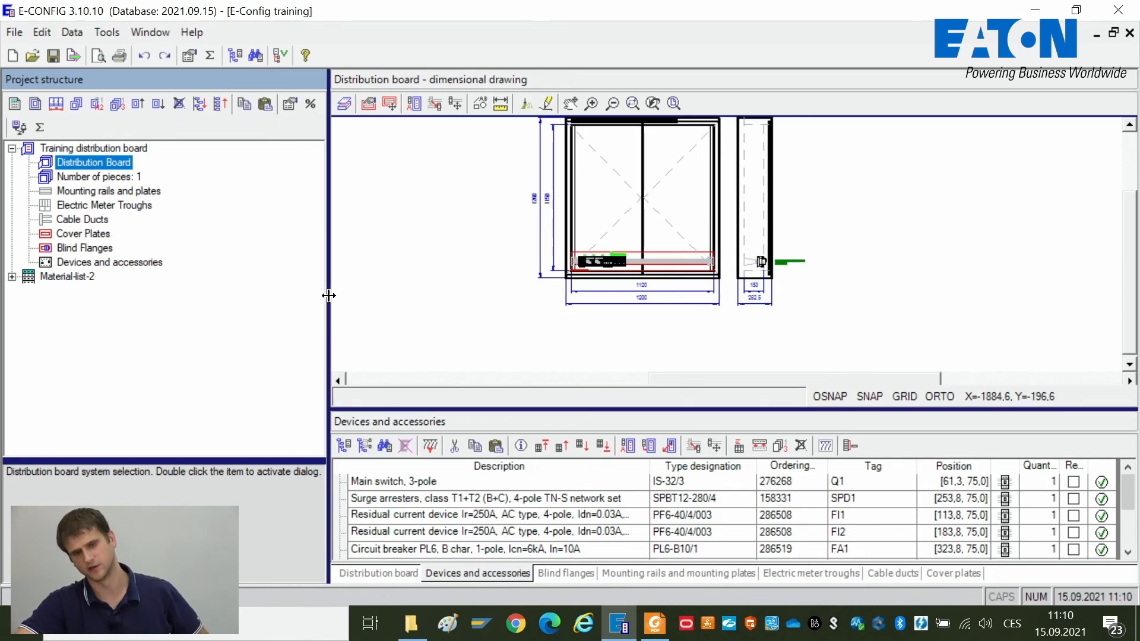
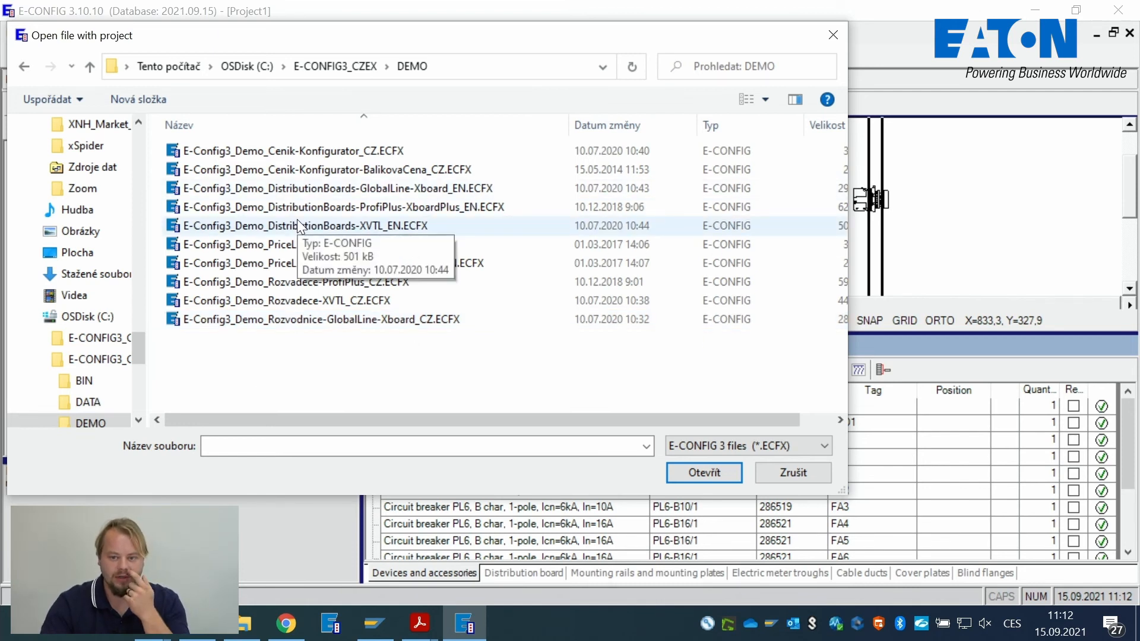
- Open the demo project E-Config3_Demo_DistributionBoards-XVTL_EN.ECFX and dismiss its quick help
left_click(386, 226)
left_click(706, 472)
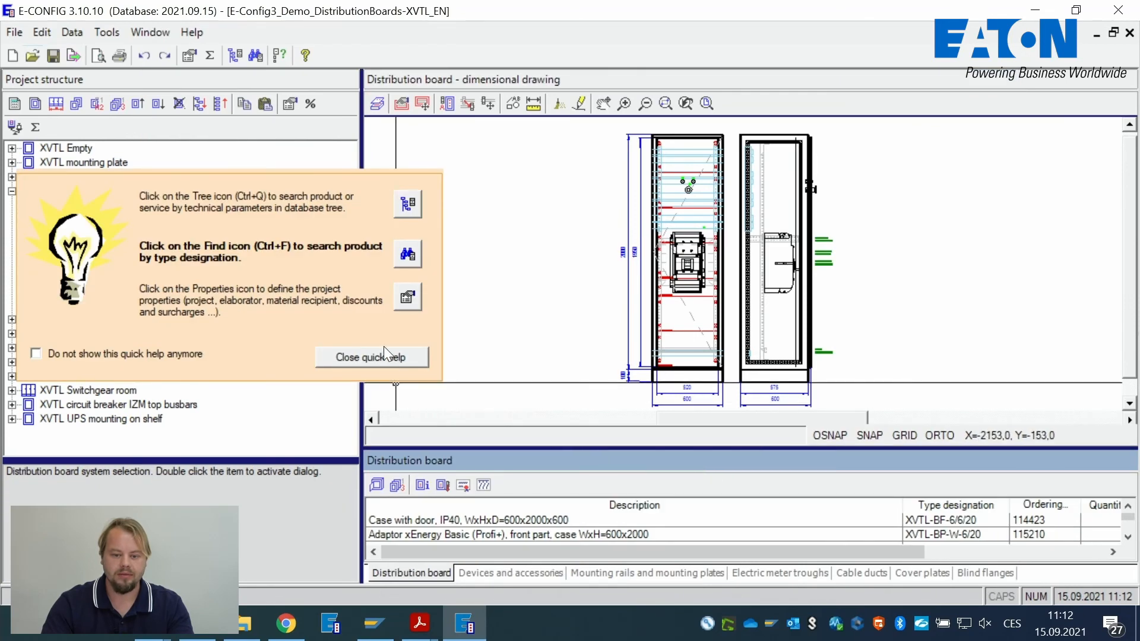
left_click(384, 354)
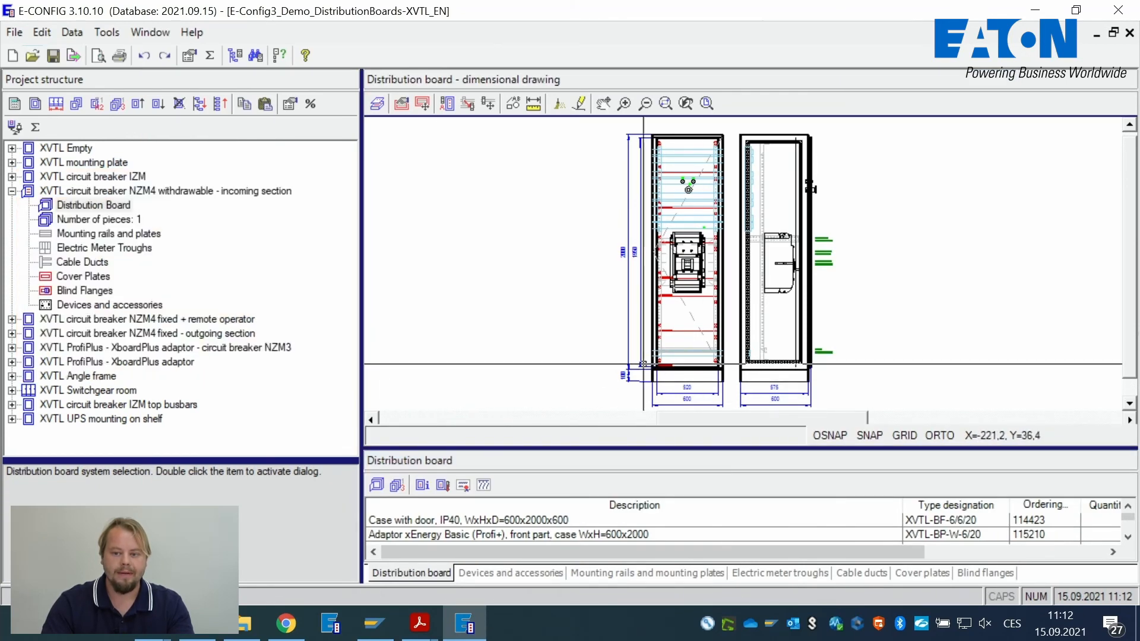
- Display the XVTL Switchgear room drawing and examine its row of adjoining distribution boards up close
left_click(12, 191)
left_click(87, 276)
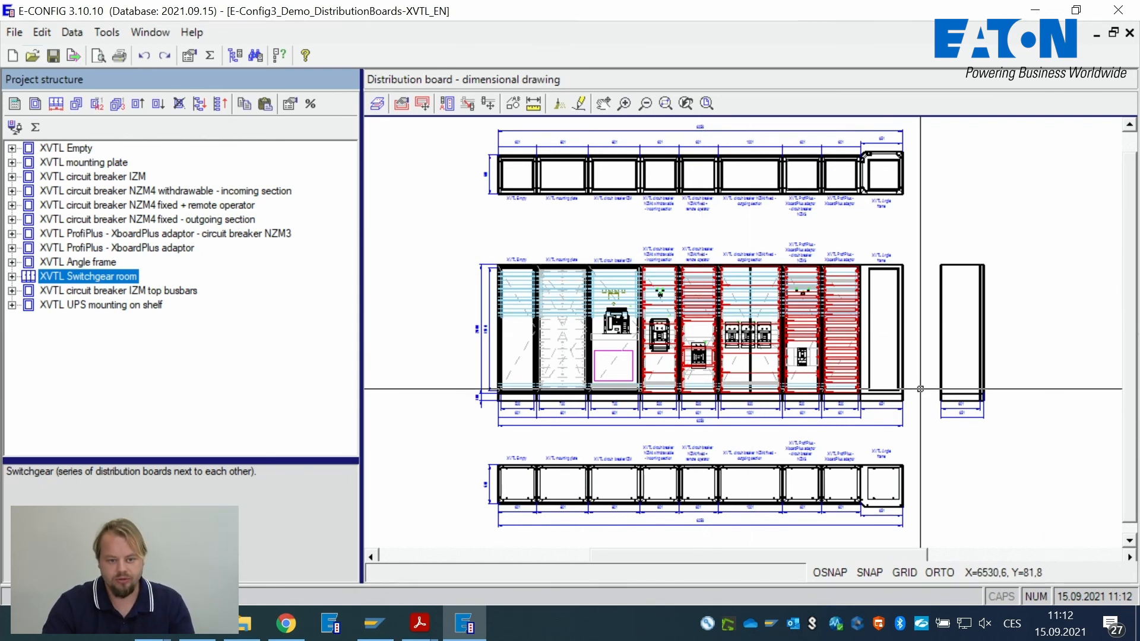
scroll(628, 283, "up", 1)
scroll(627, 283, "up", 2)
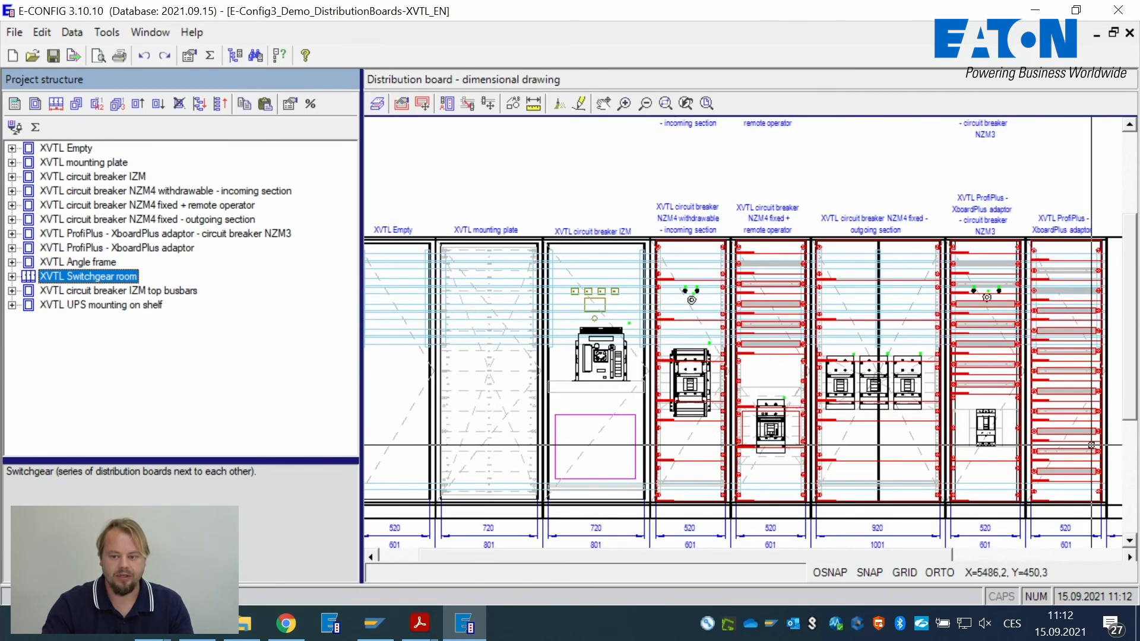
scroll(1077, 451, "up", 2)
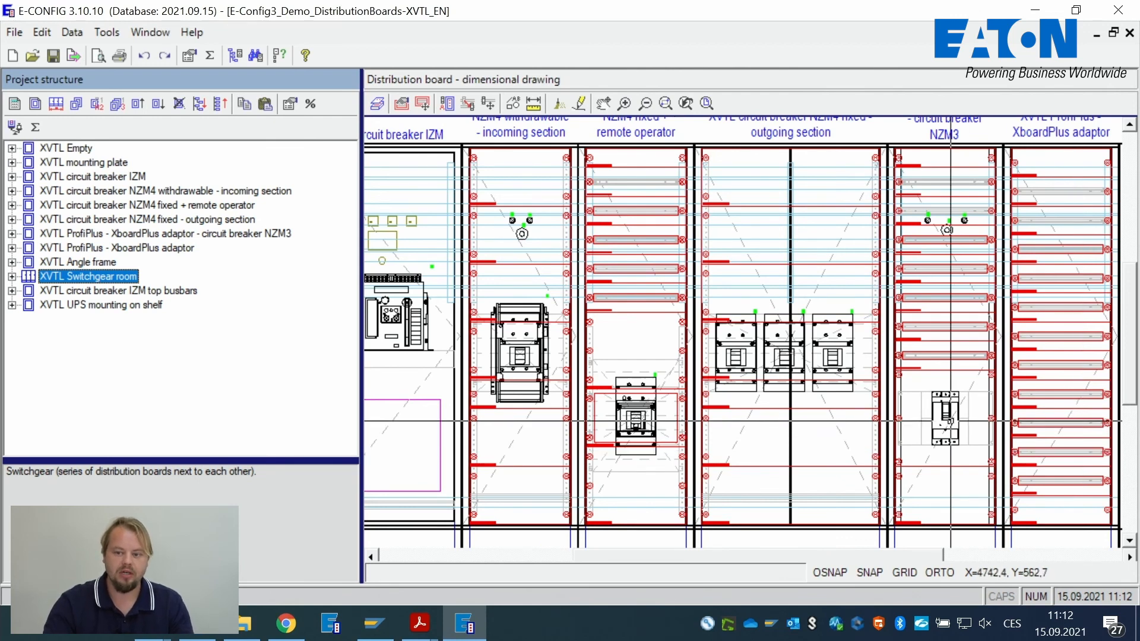
scroll(855, 419, "down", 3)
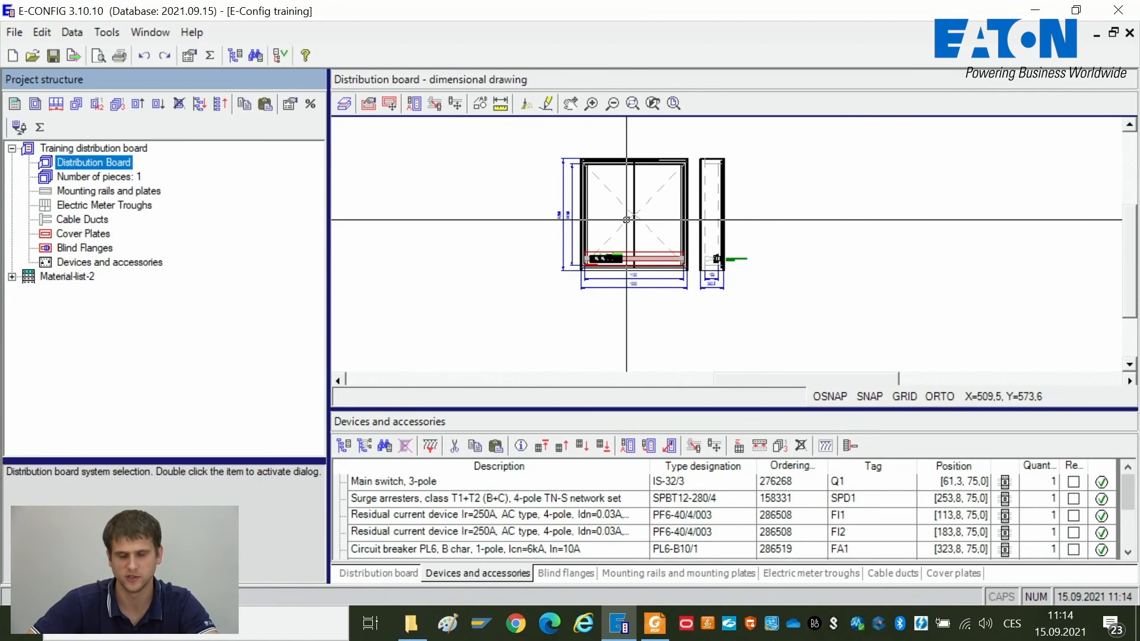
- Start the Training distribution board's temperature rise verification by comparing device and wire heat losses with the manufacturer's maximum, for up to 630A
left_click_drag(626, 220, 596, 255)
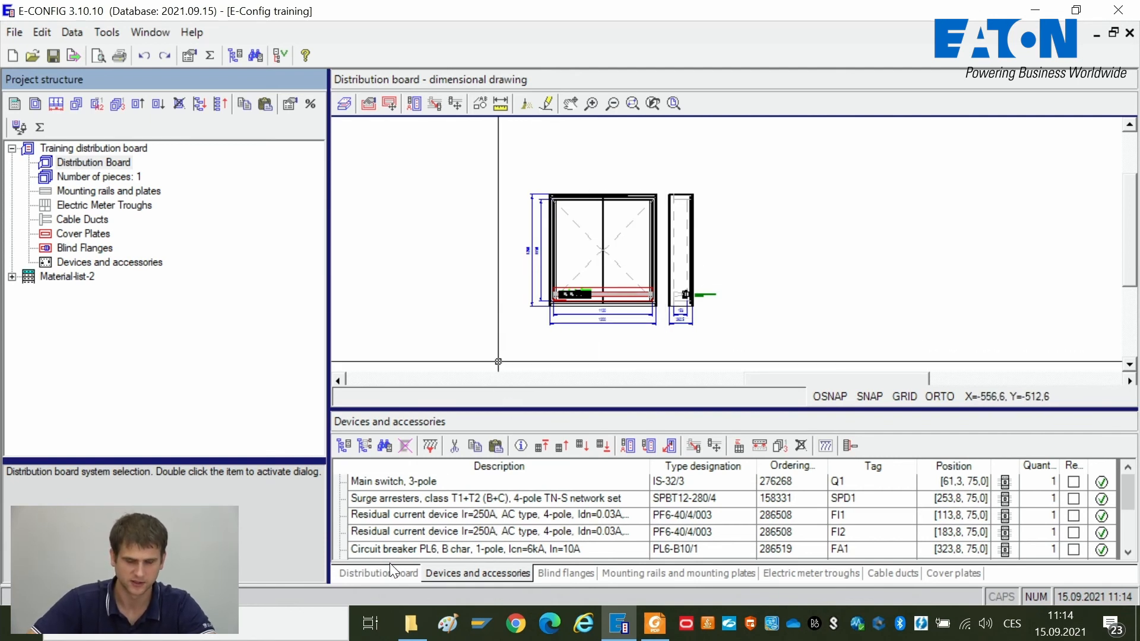
left_click(441, 577)
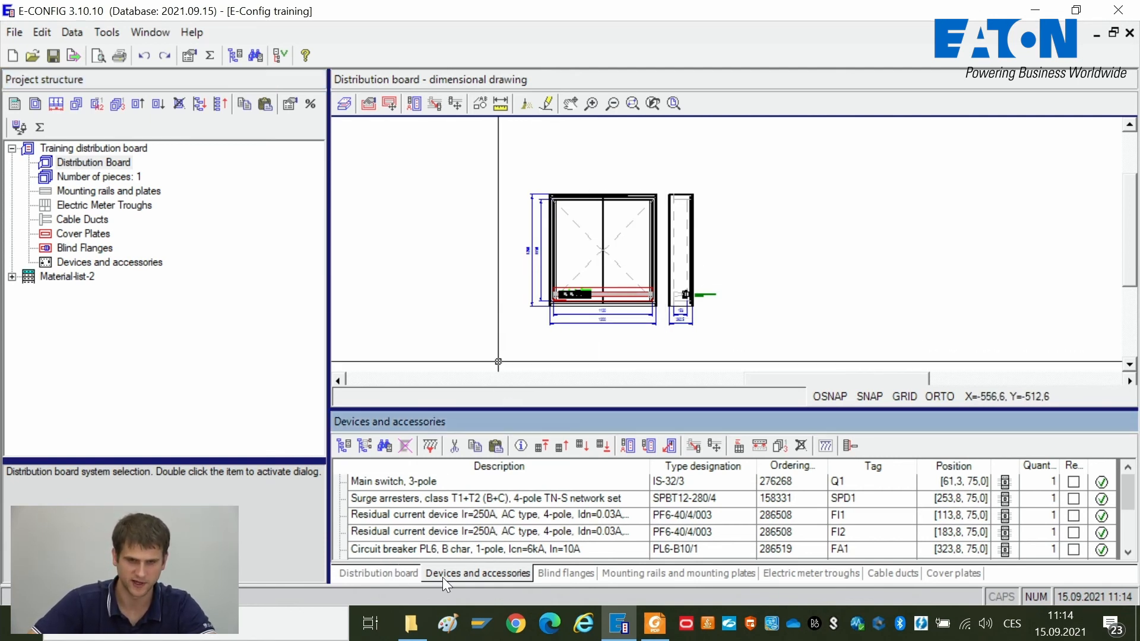
left_click(365, 575)
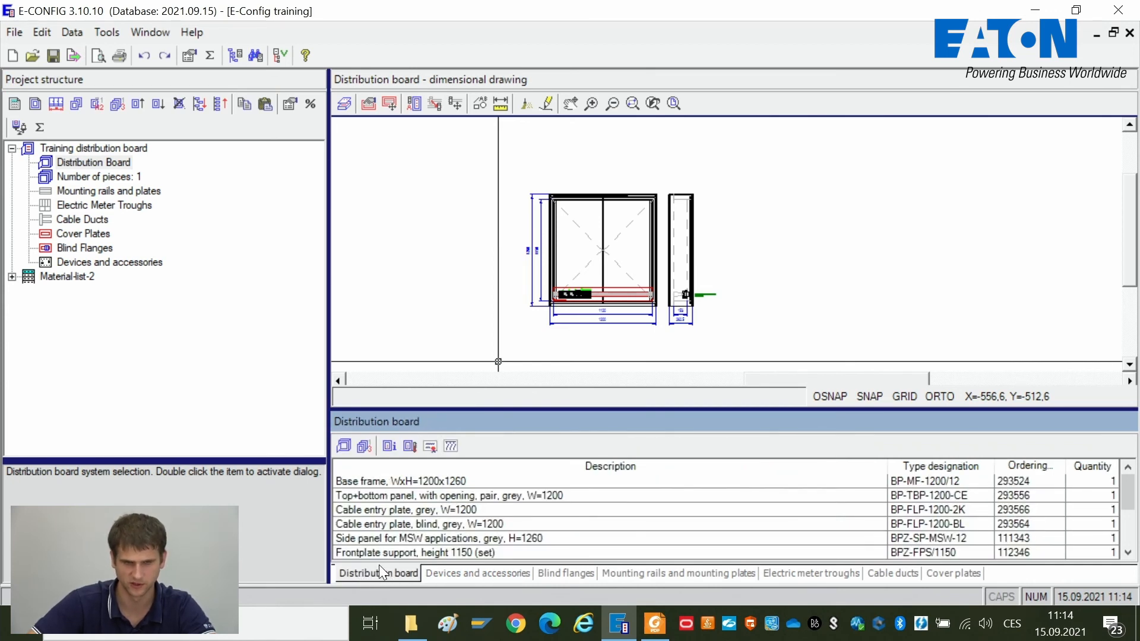
left_click(406, 448)
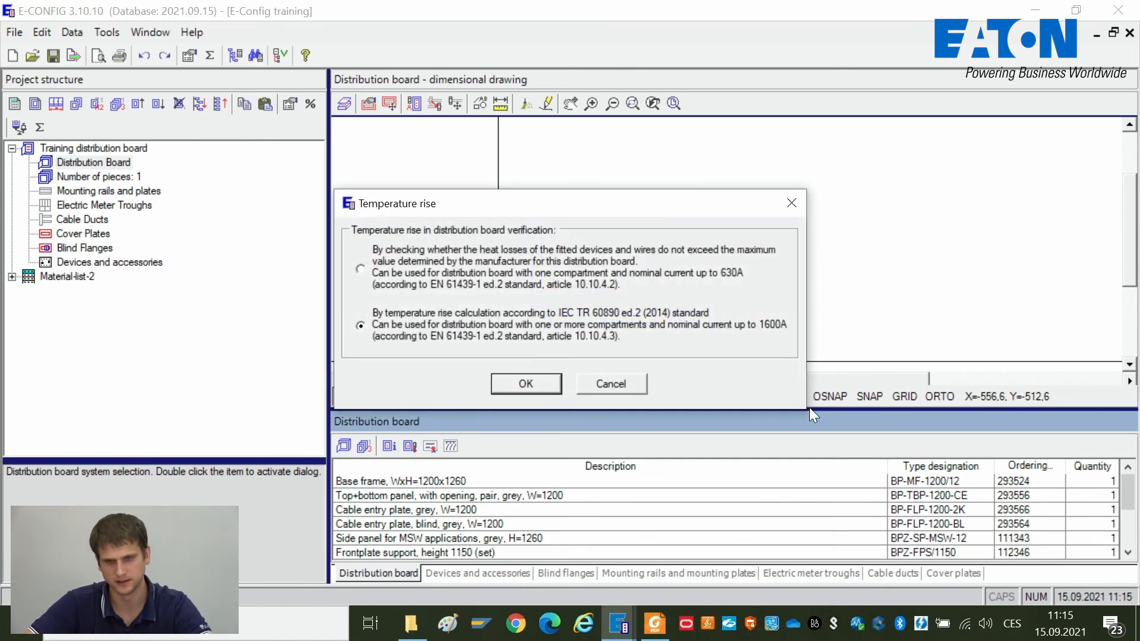
left_click_drag(556, 204, 660, 229)
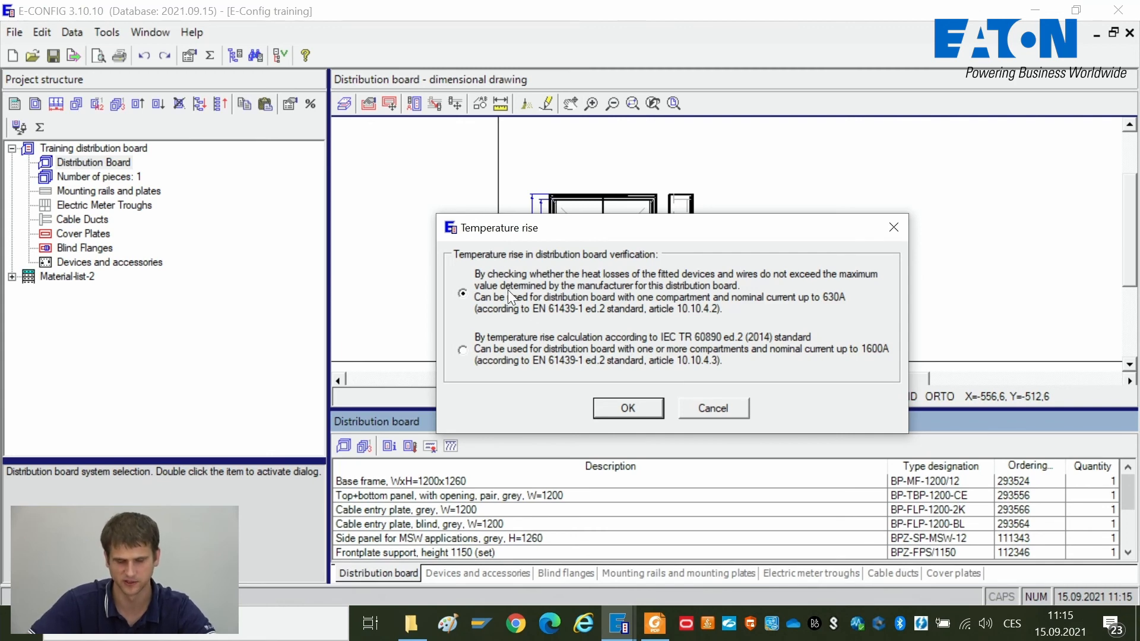
left_click(626, 416)
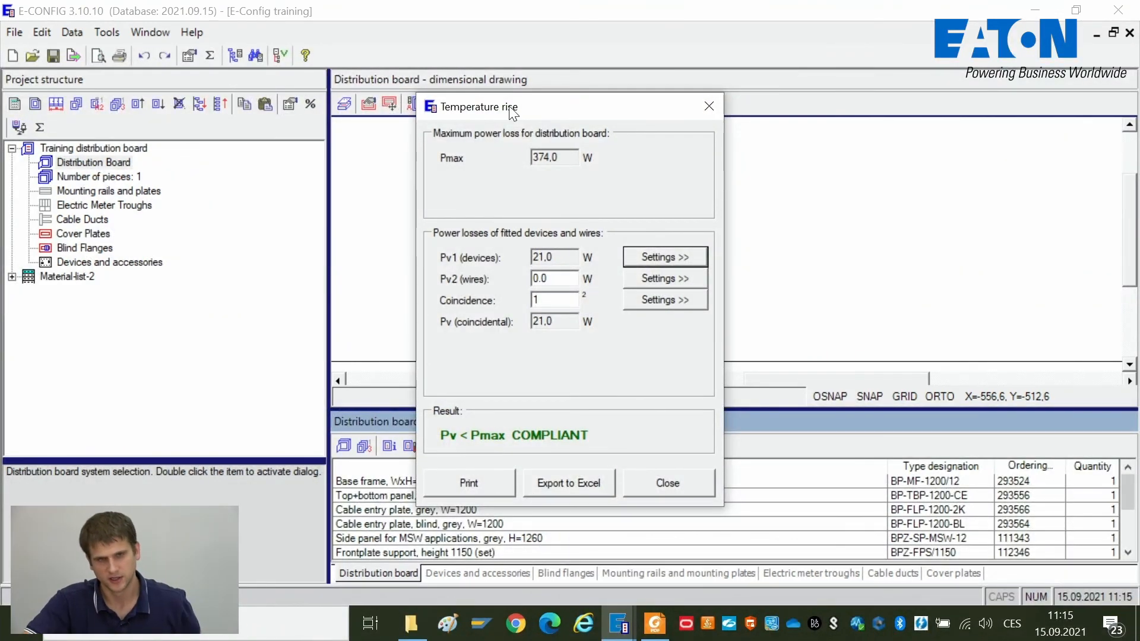
left_click_drag(512, 113, 640, 103)
left_click_drag(630, 87, 621, 114)
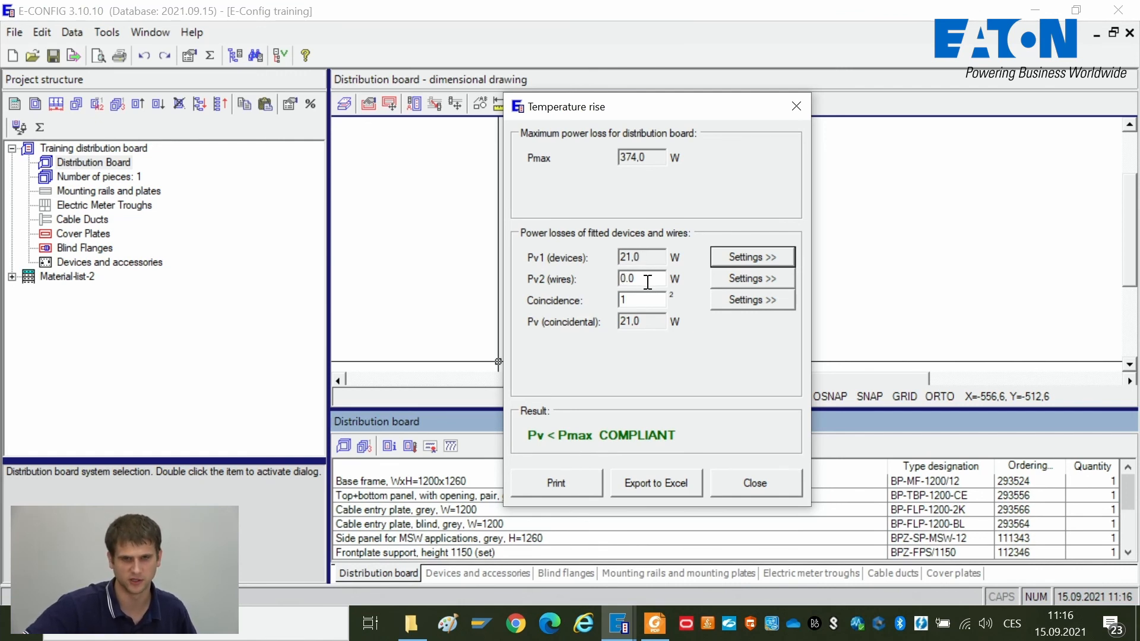
- Try a wire power loss (Pv2) of 15 W, and clear the value again
left_click_drag(634, 278, 619, 273)
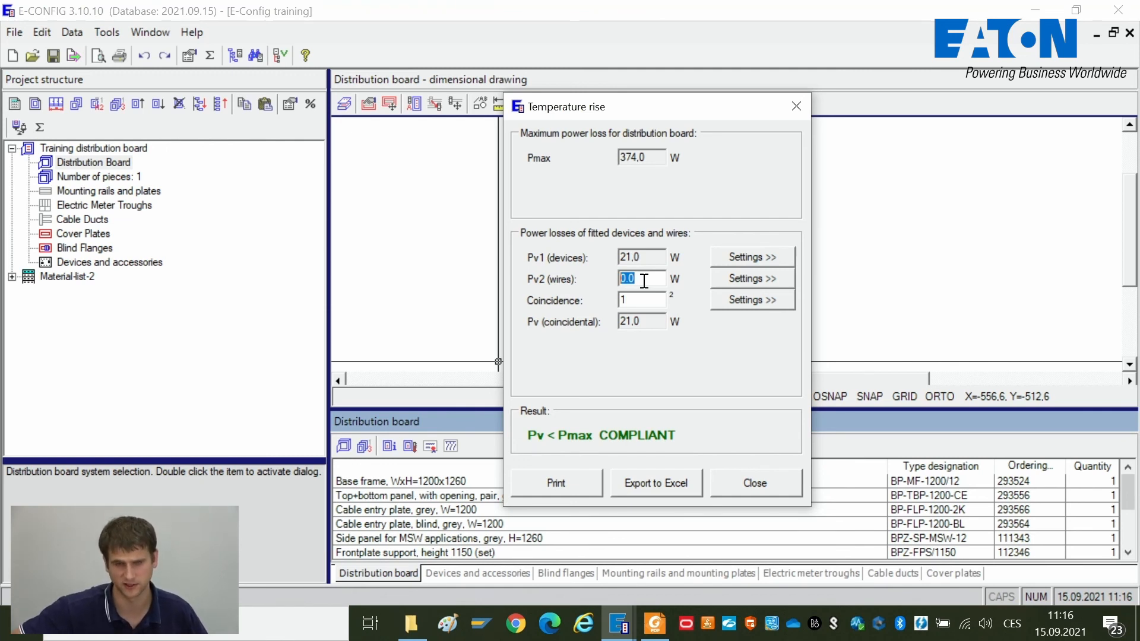
type("15")
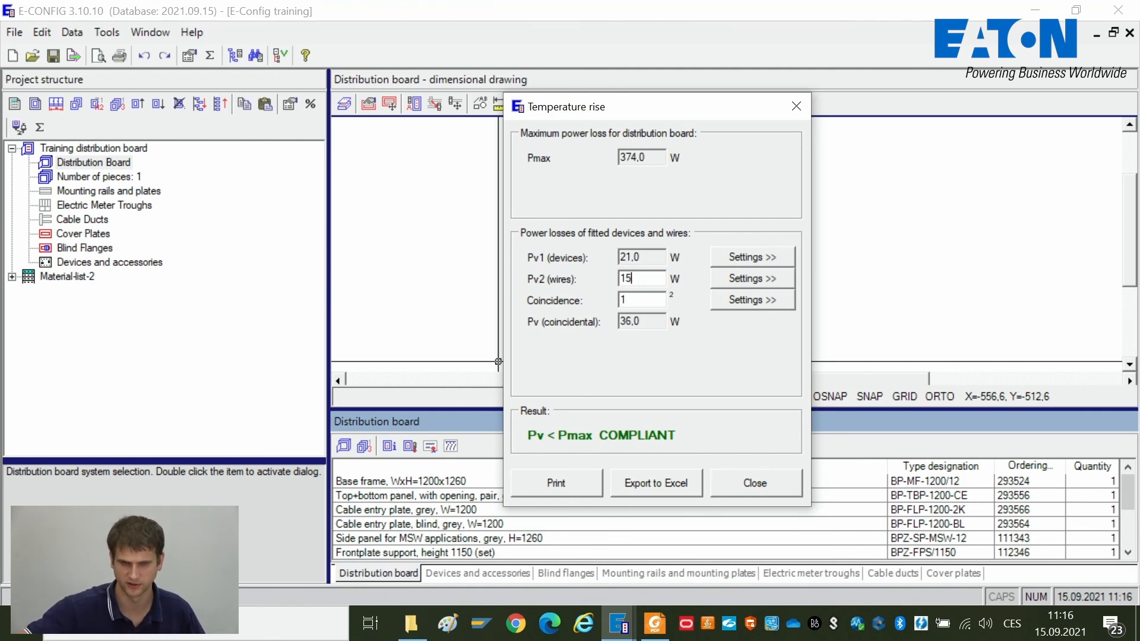
key("BackSpace")
key("BackSpace")
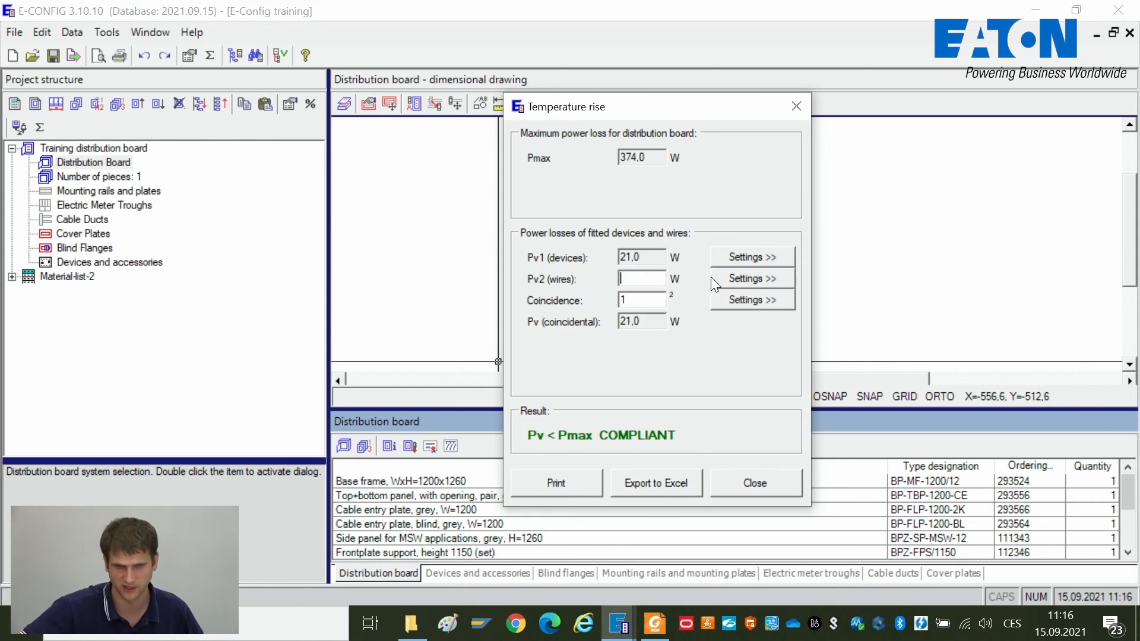
- Enter a conductor of 6 mm2 cross-section, 4 m length and 20 A current in the conductor power loss calculator
left_click(732, 280)
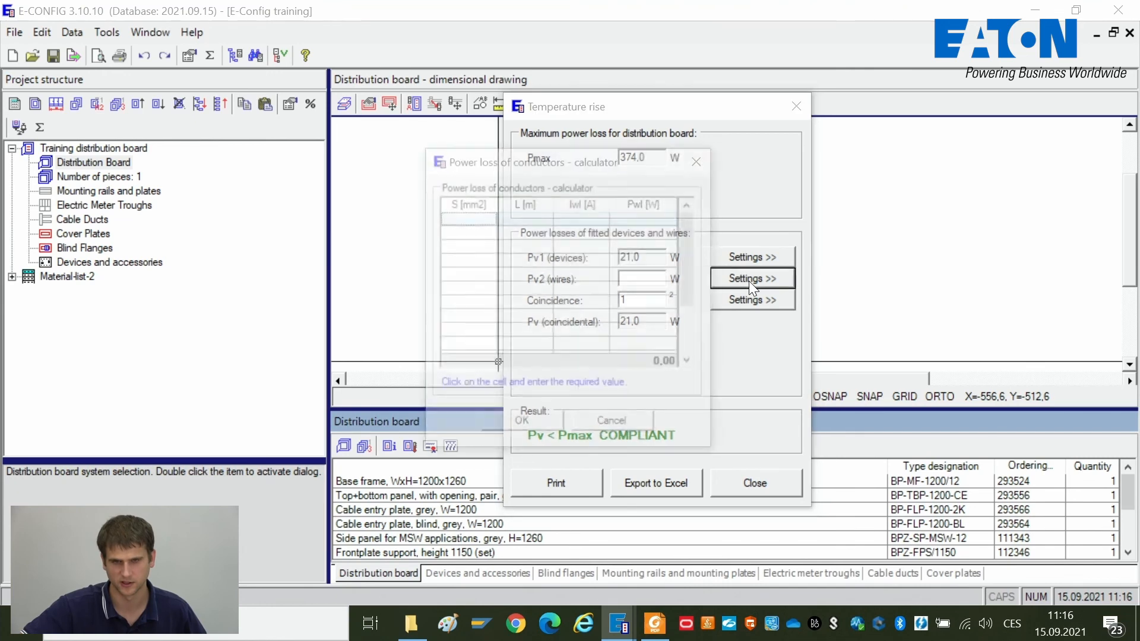
left_click(469, 217)
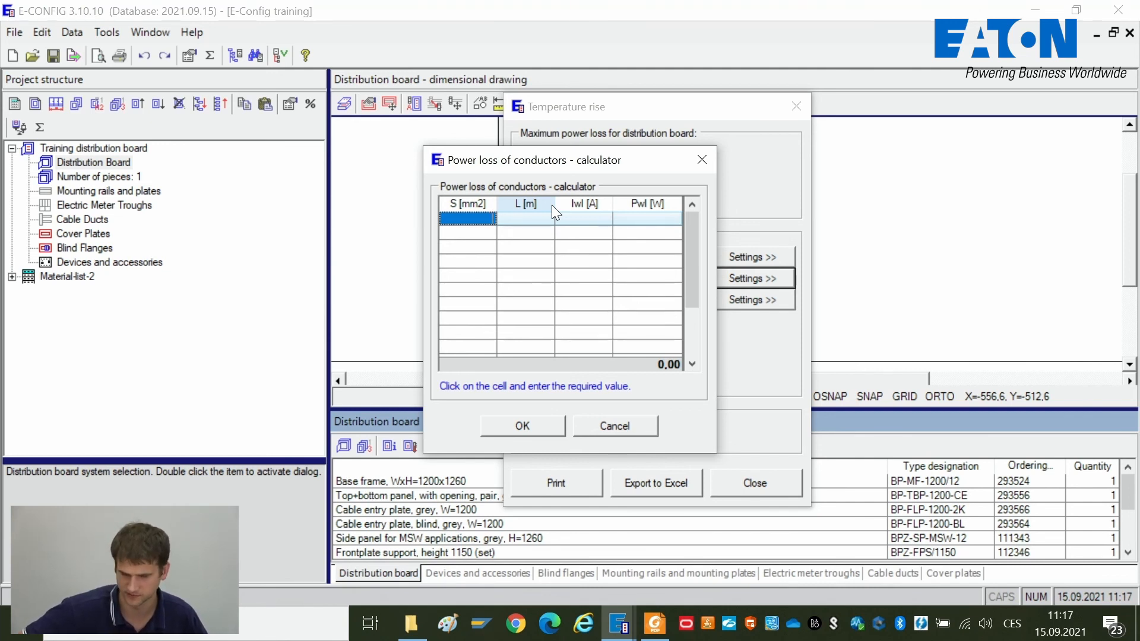
type("6")
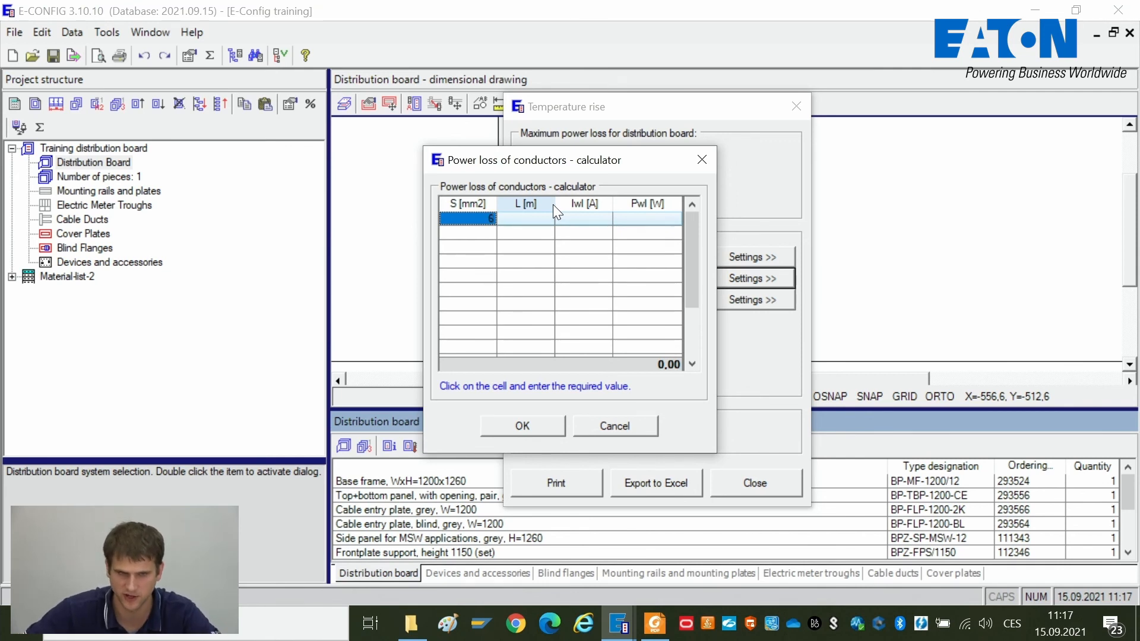
left_click(529, 217)
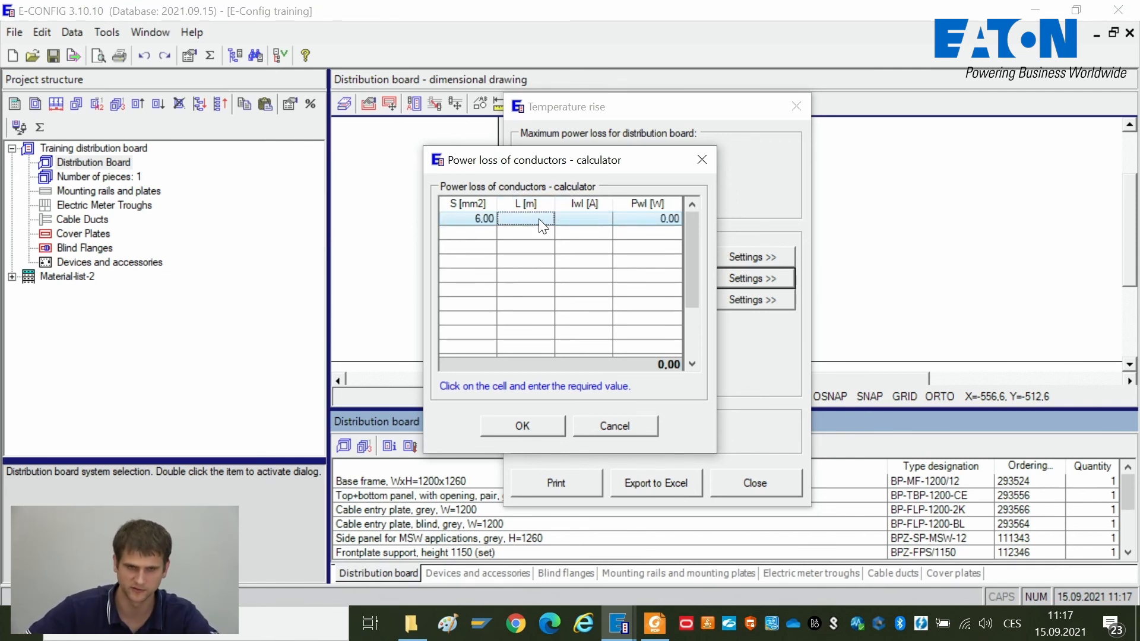
left_click(540, 219)
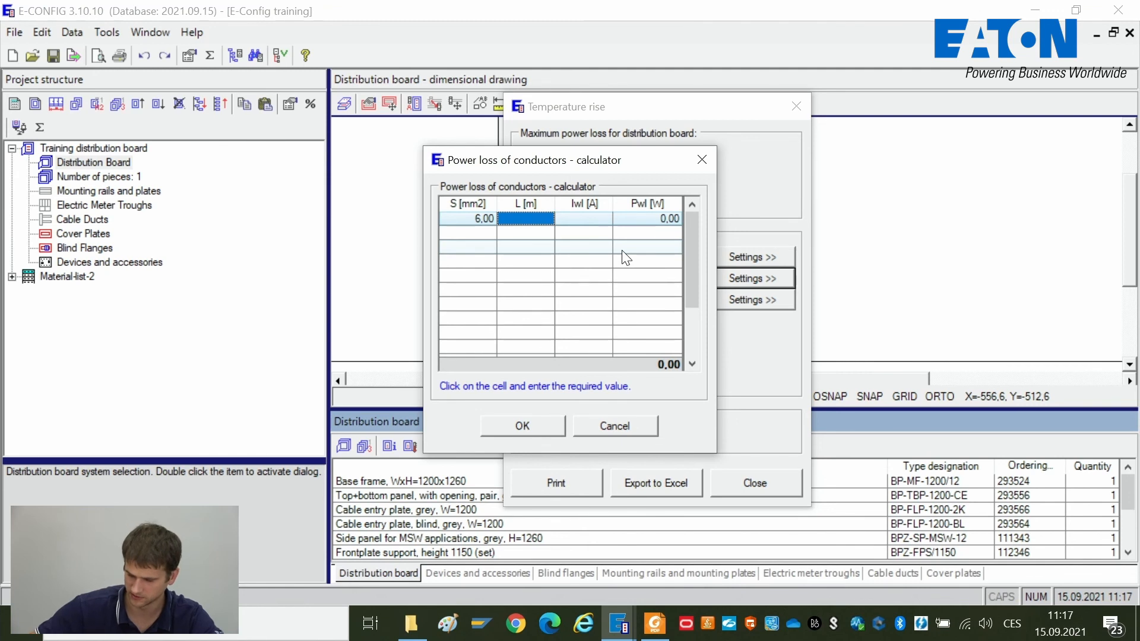
key("Return")
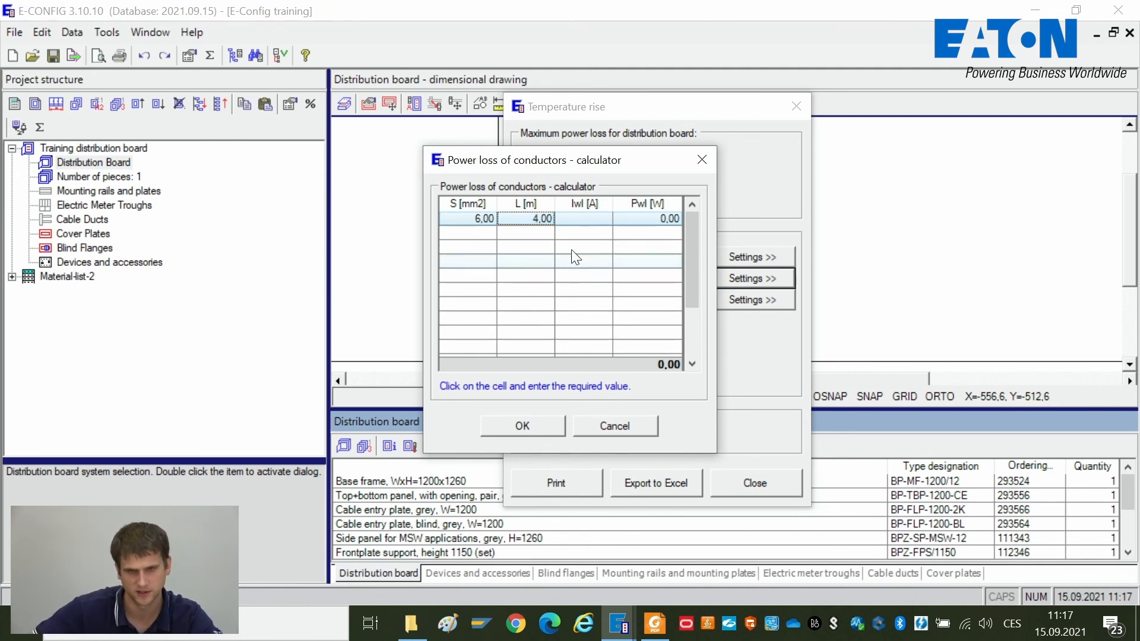
left_click(576, 220)
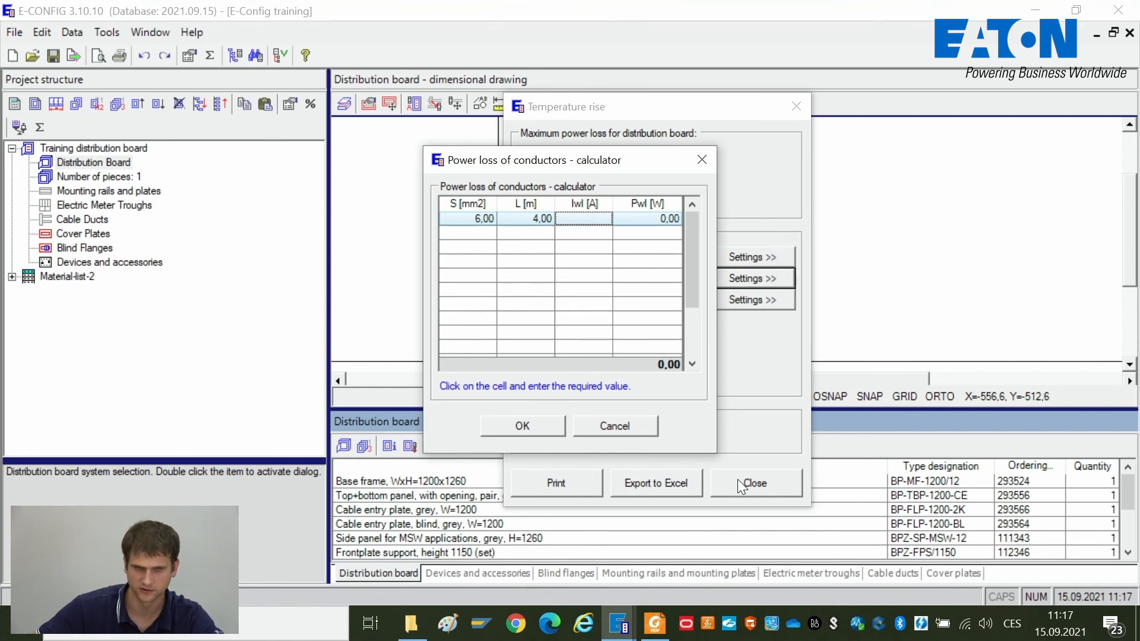
type("20")
left_click(567, 290)
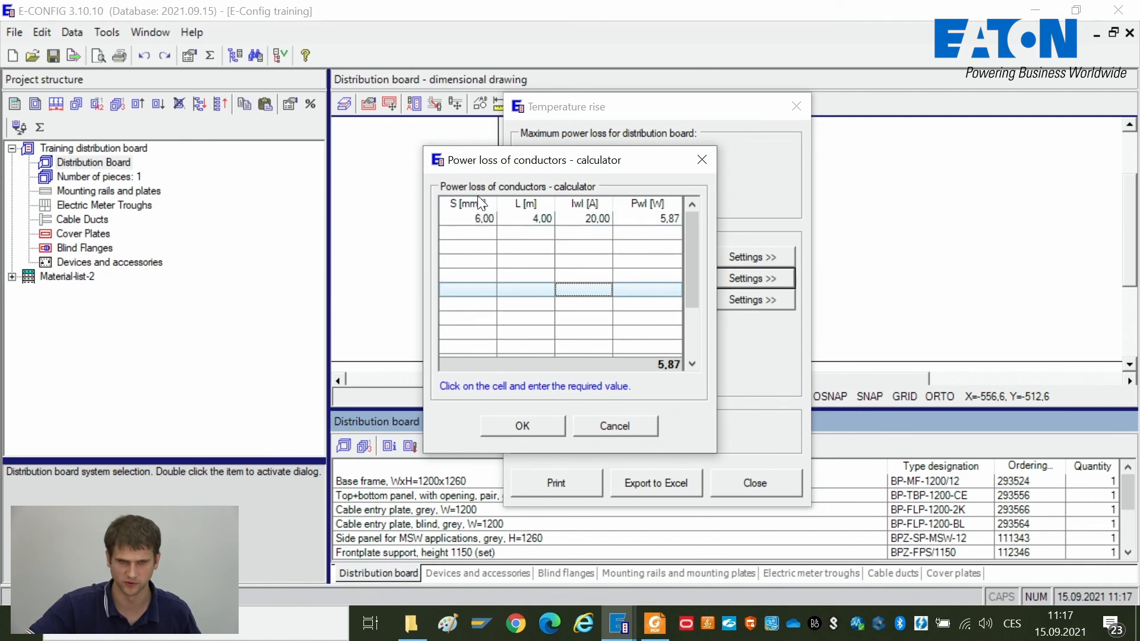
left_click(480, 242)
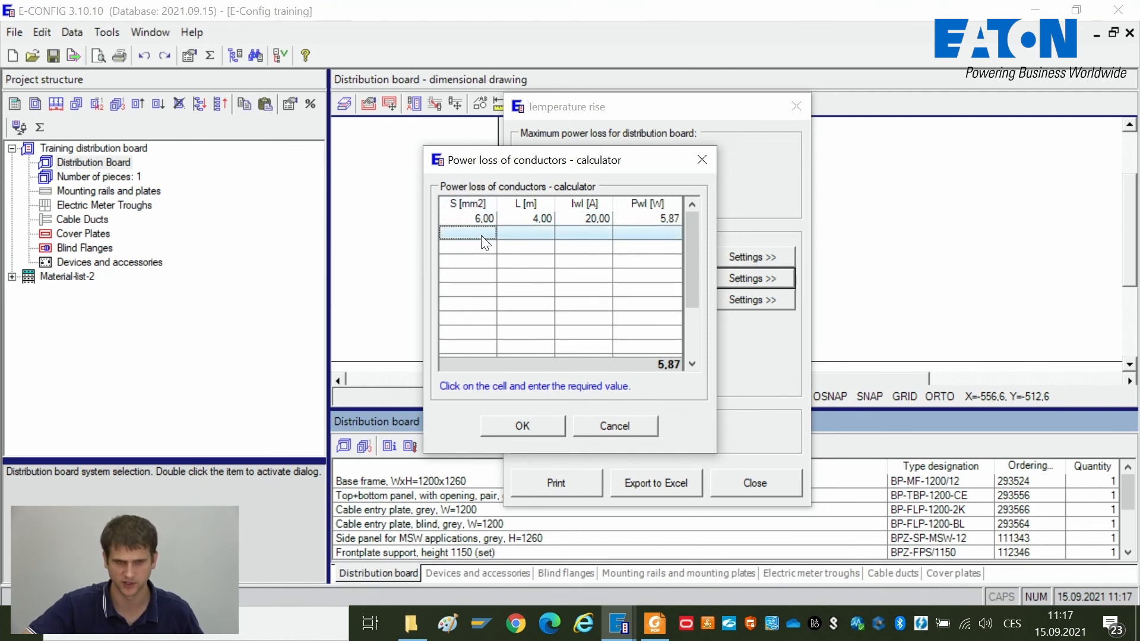
left_click(489, 266)
left_click(489, 273)
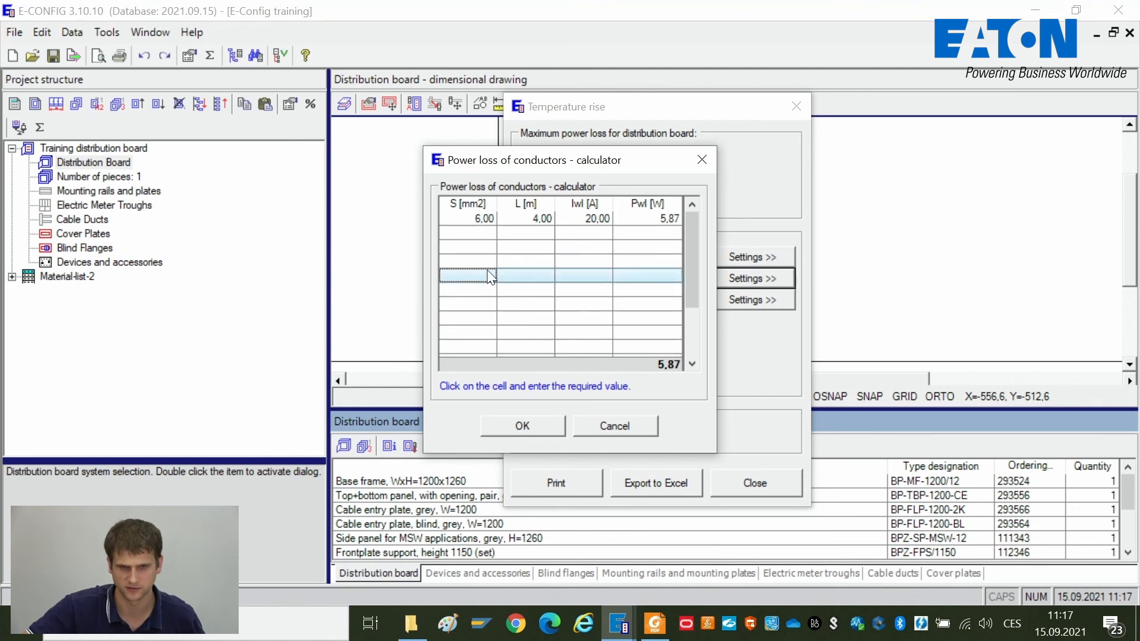
left_click(488, 234)
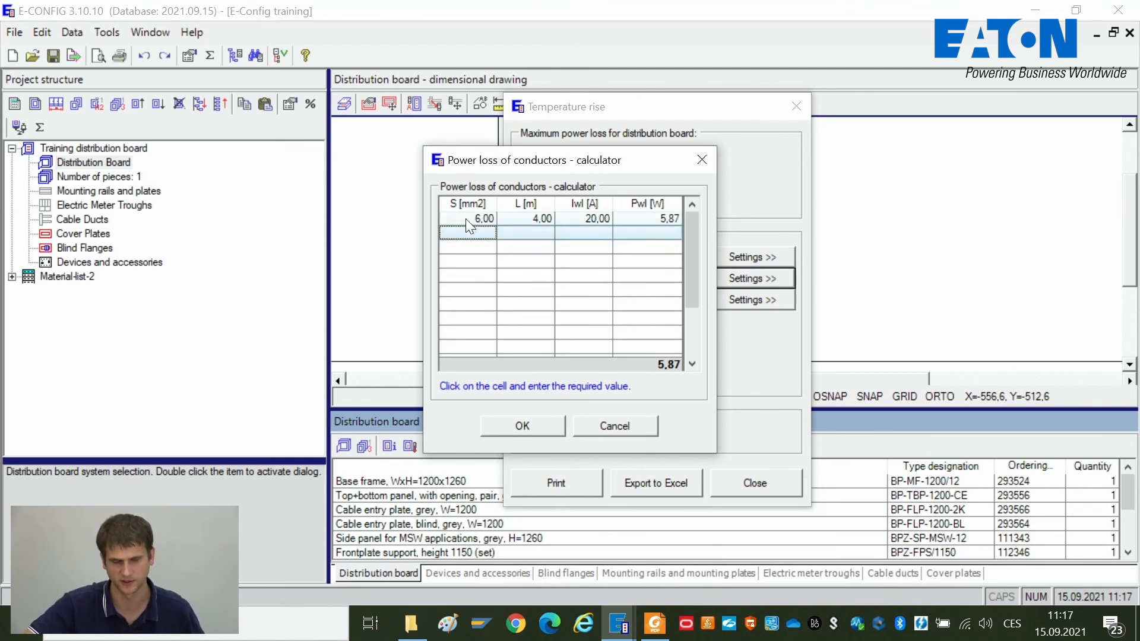
type("1")
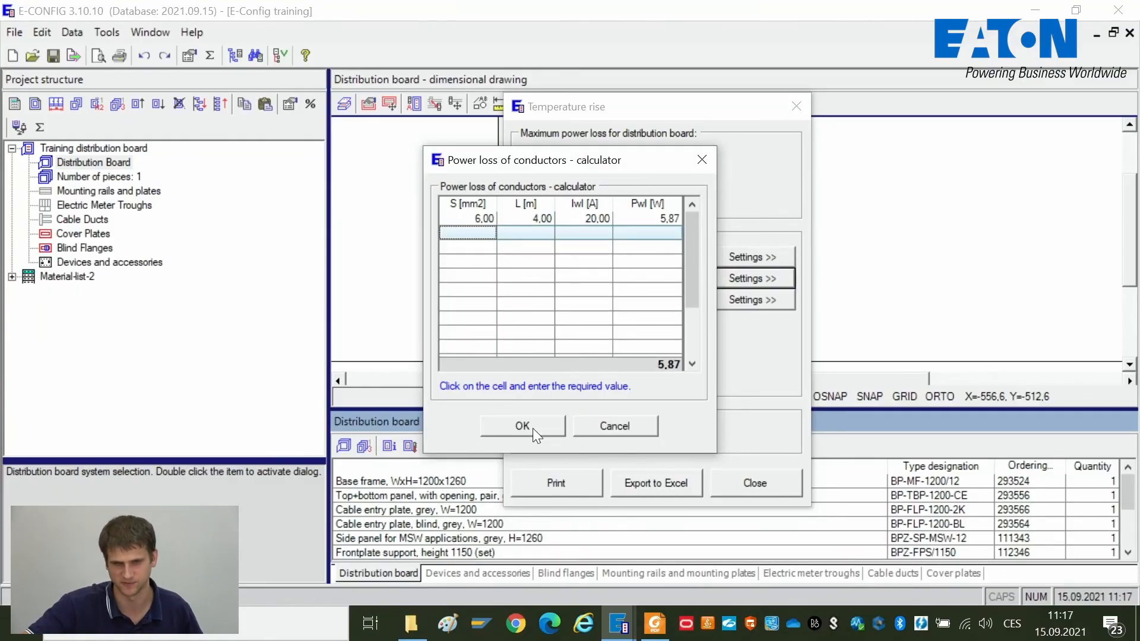
- Apply the calculated conductor loss to Pv2, then recheck the calculator's conductor entry and confirm it
left_click(533, 429)
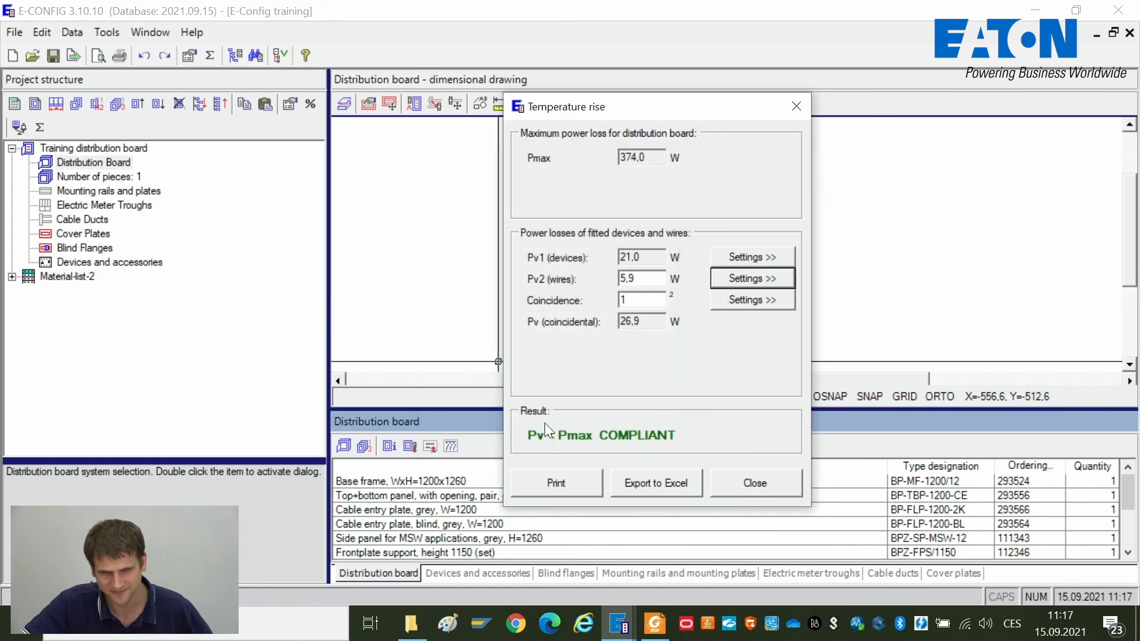
left_click(768, 277)
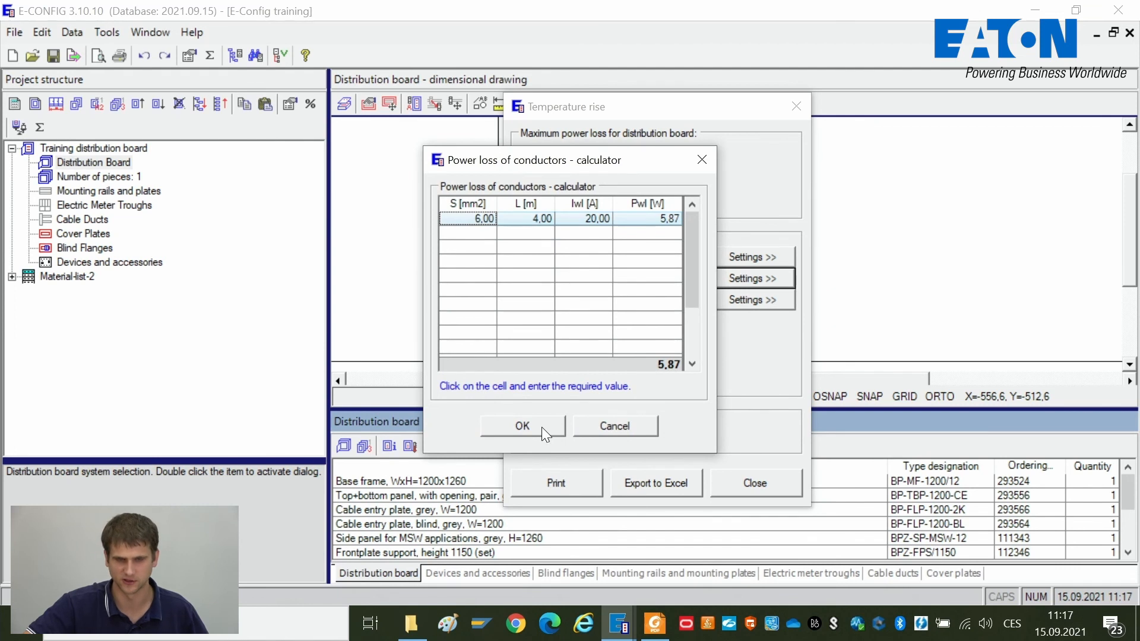
left_click(542, 426)
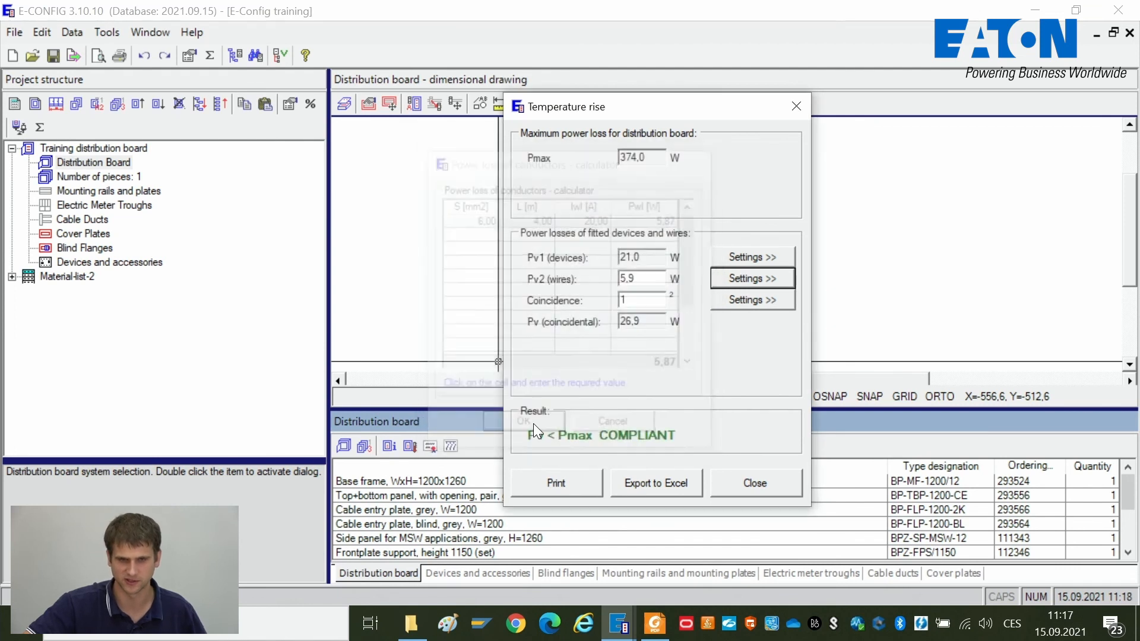
double_click(633, 278)
left_click(635, 278)
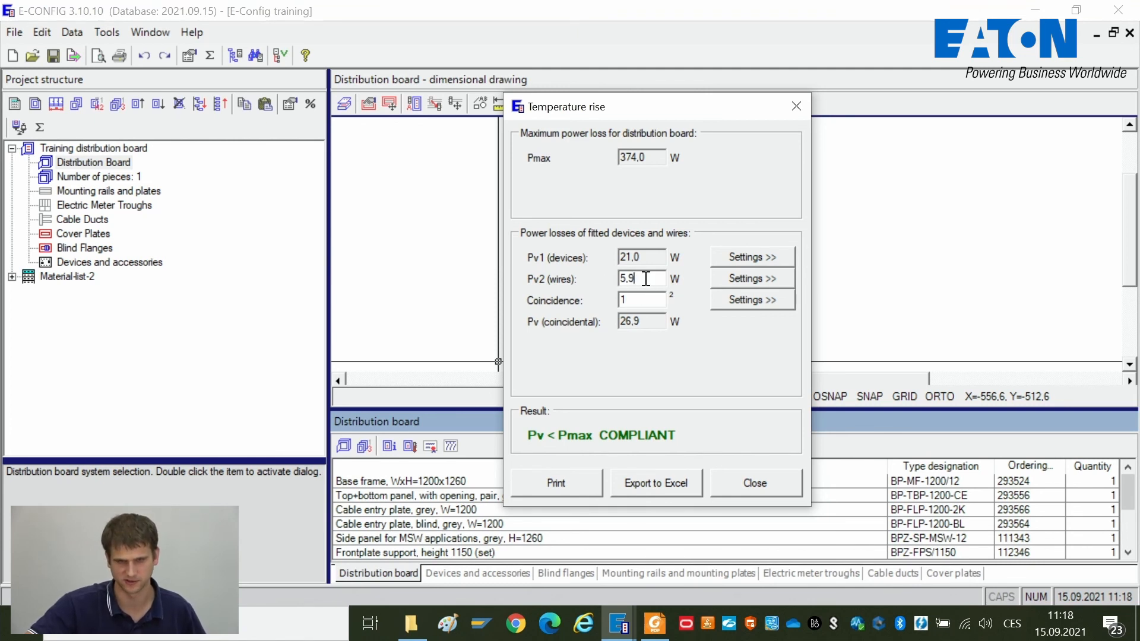
double_click(633, 279)
left_click(636, 279)
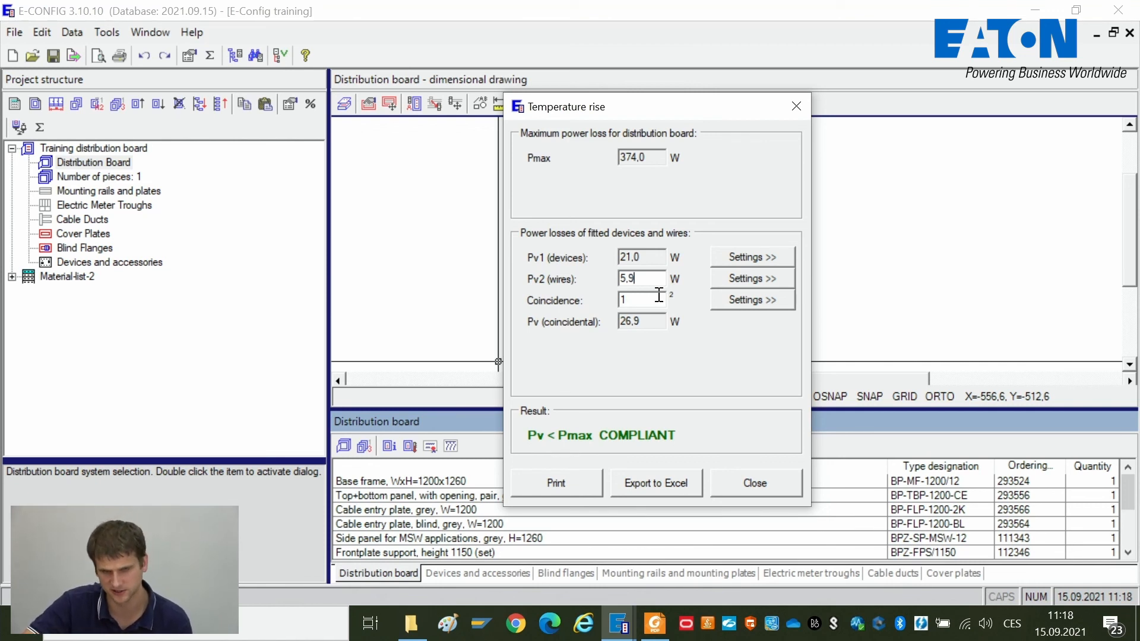
- Set the coincidence for a DBO distribution board to EN 61439-3 with 4, 5 outgoing circuits, and close the heat loss check
key("Tab")
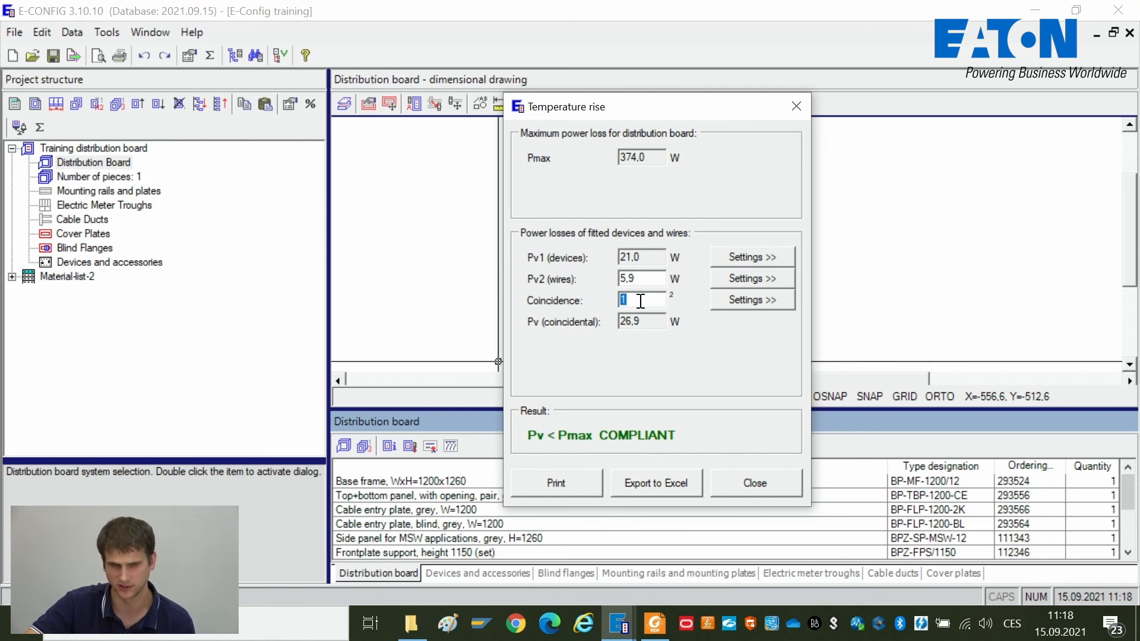
left_click(731, 301)
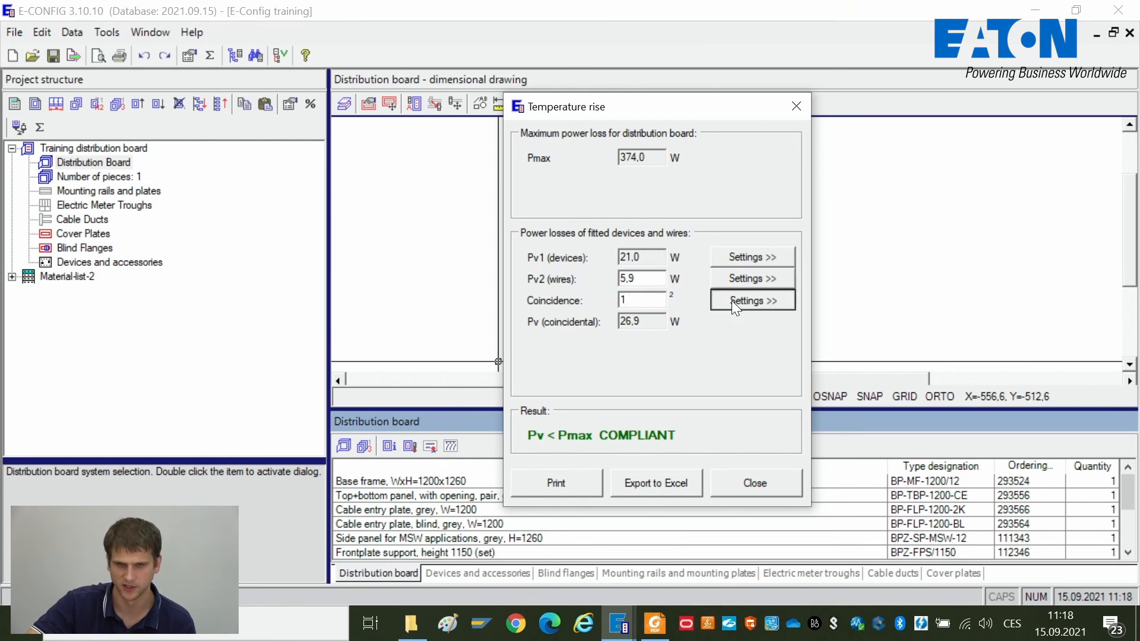
left_click_drag(615, 209, 746, 189)
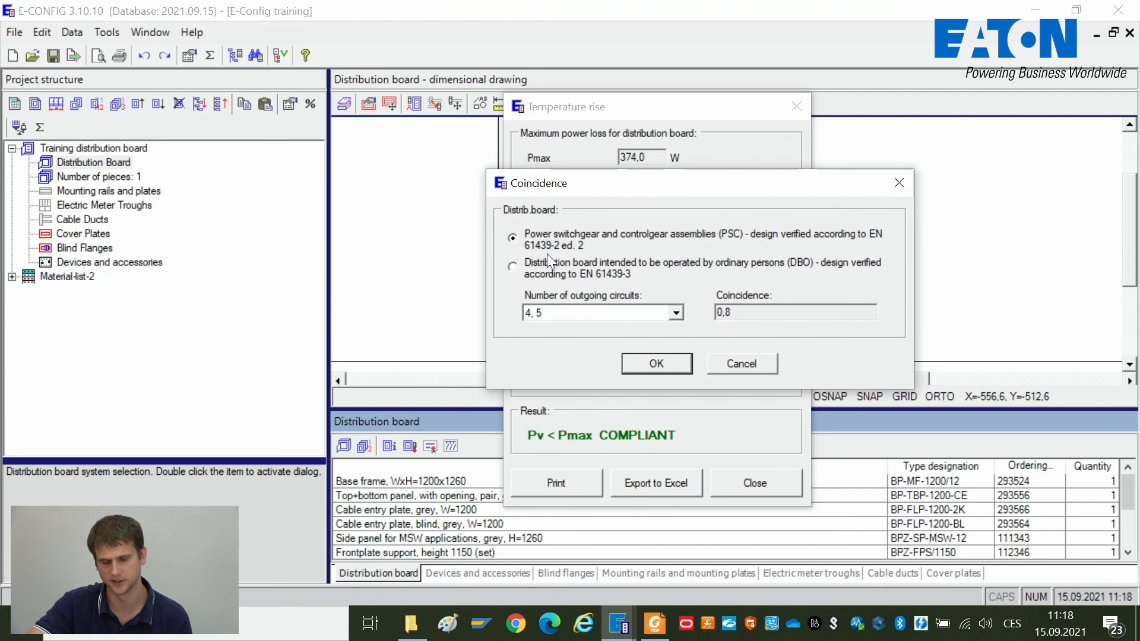
left_click(515, 265)
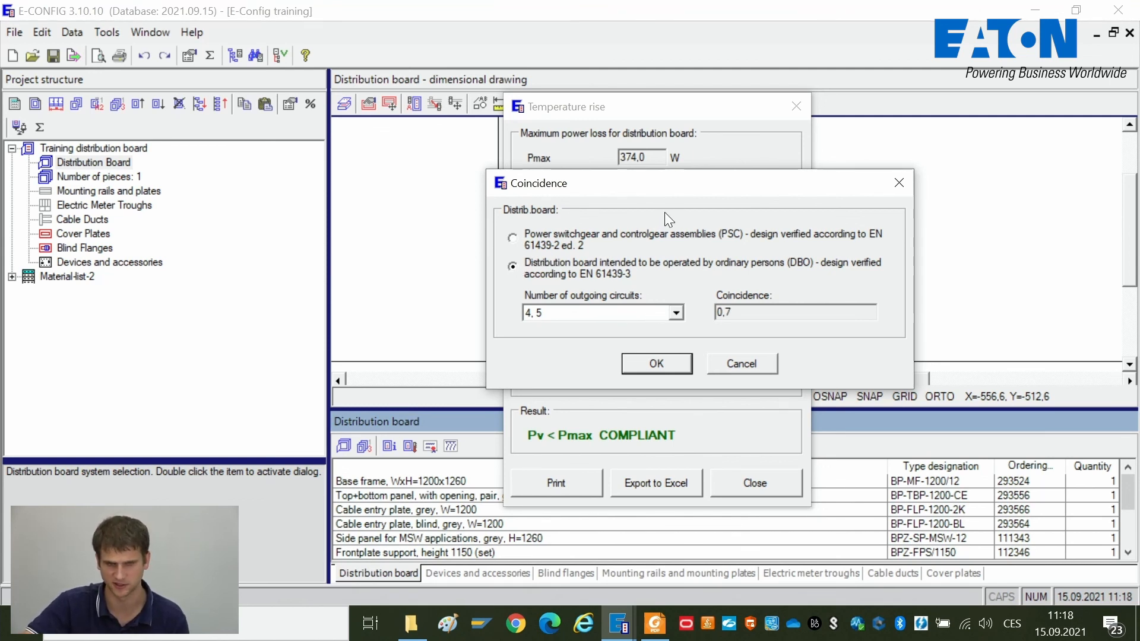
left_click(657, 364)
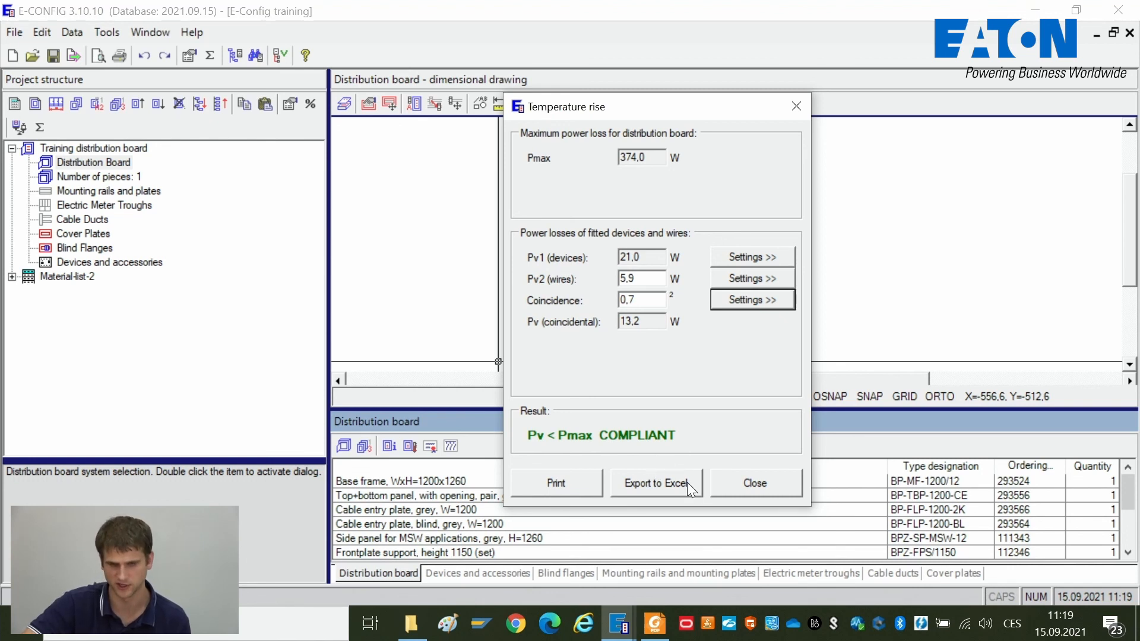
left_click(764, 488)
- Start a new temperature rise verification by calculation according to IEC TR 60890 ed.2 (2014), for up to 1600A
left_click_drag(691, 388, 688, 360)
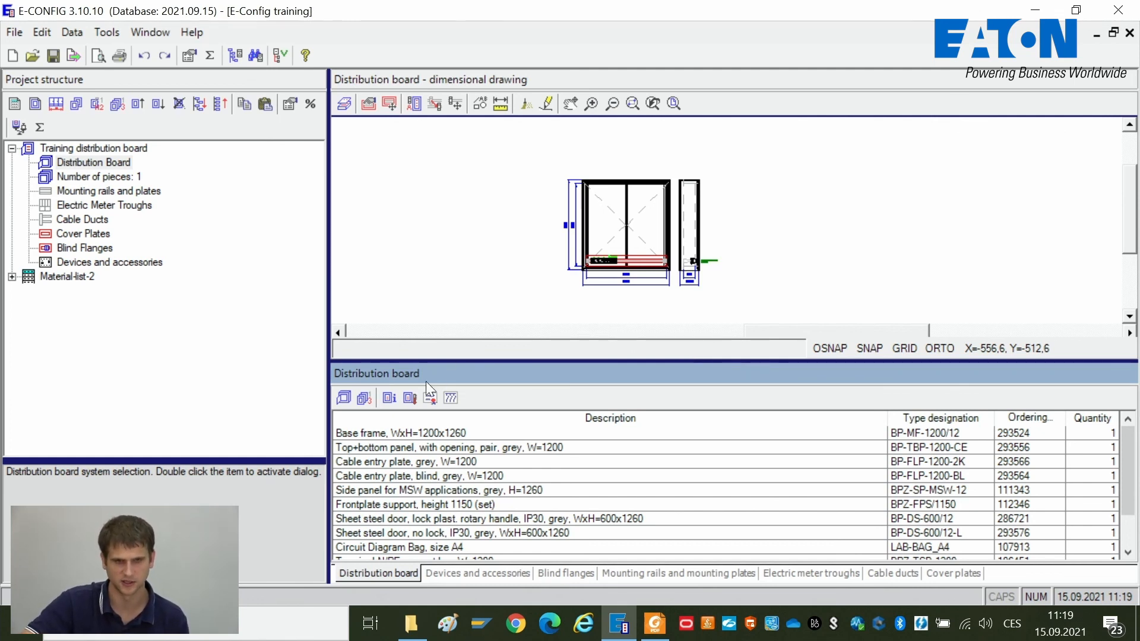
left_click(411, 397)
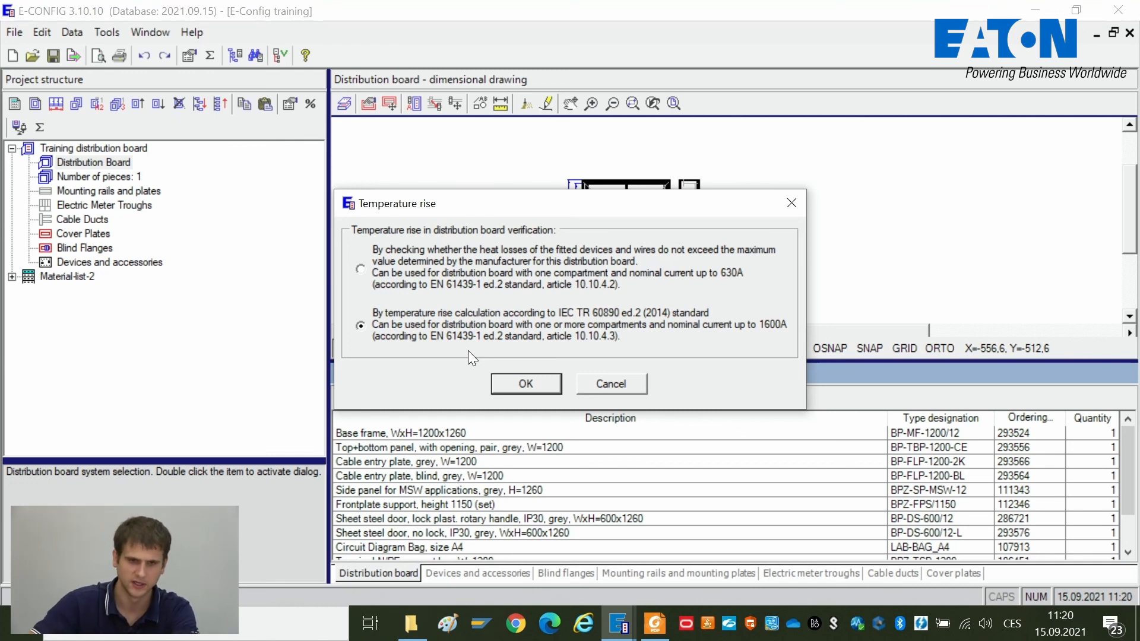
left_click(528, 391)
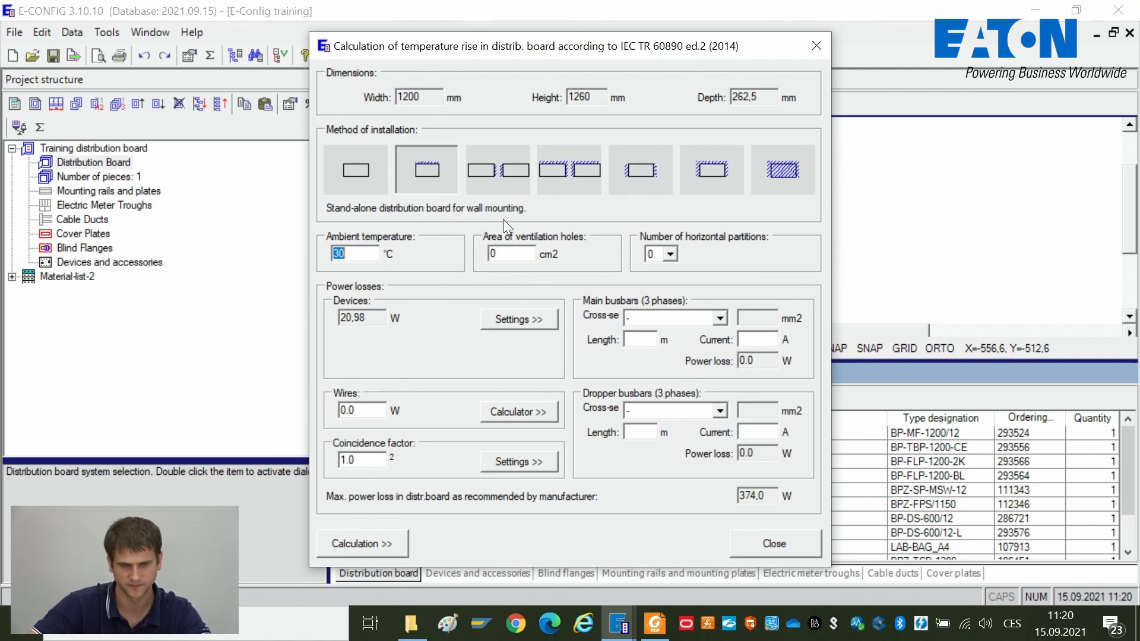
- Set the ambient temperature to 25 °C and apply the conductor calculator's 6 mm2, 4 m, 20 A entry as the wires' power loss
left_click_drag(368, 252, 321, 249)
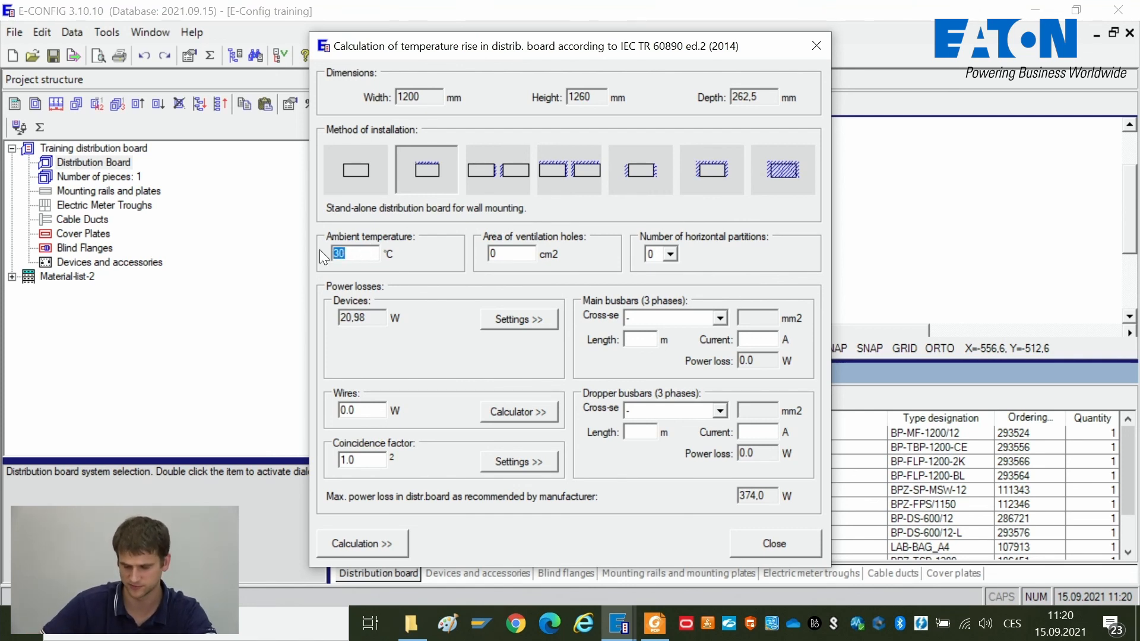
type("25")
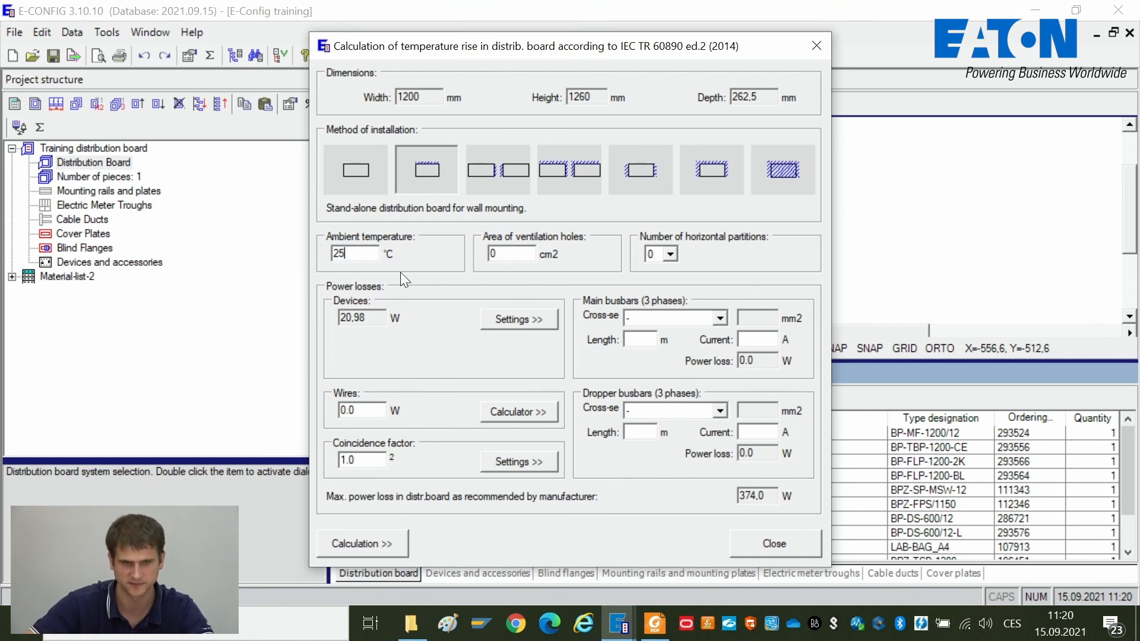
left_click(508, 252)
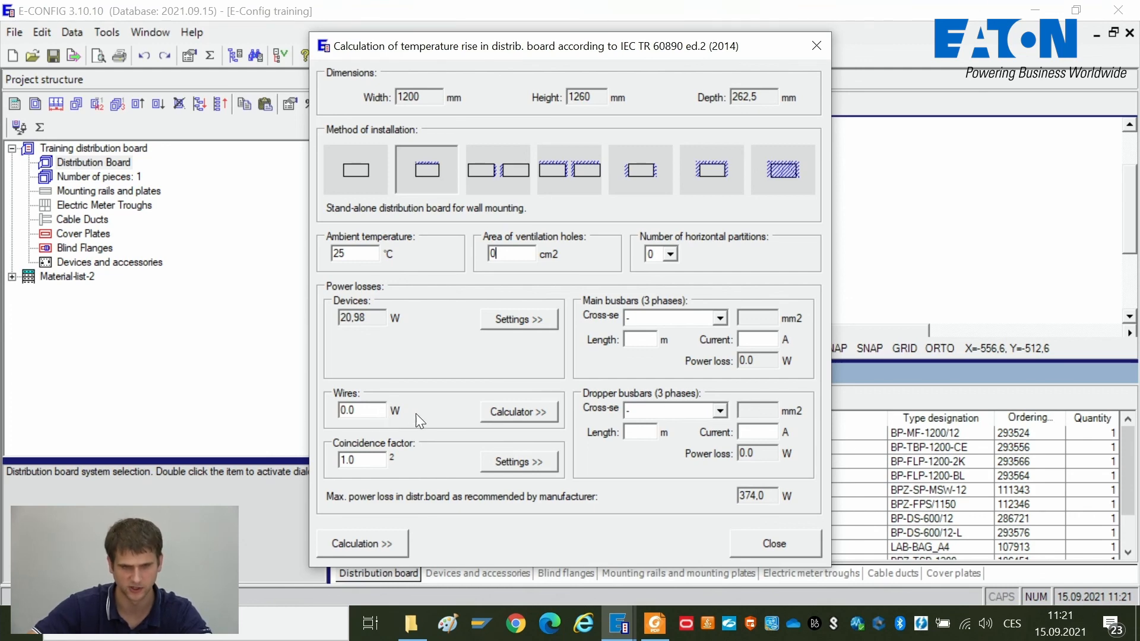
left_click(515, 413)
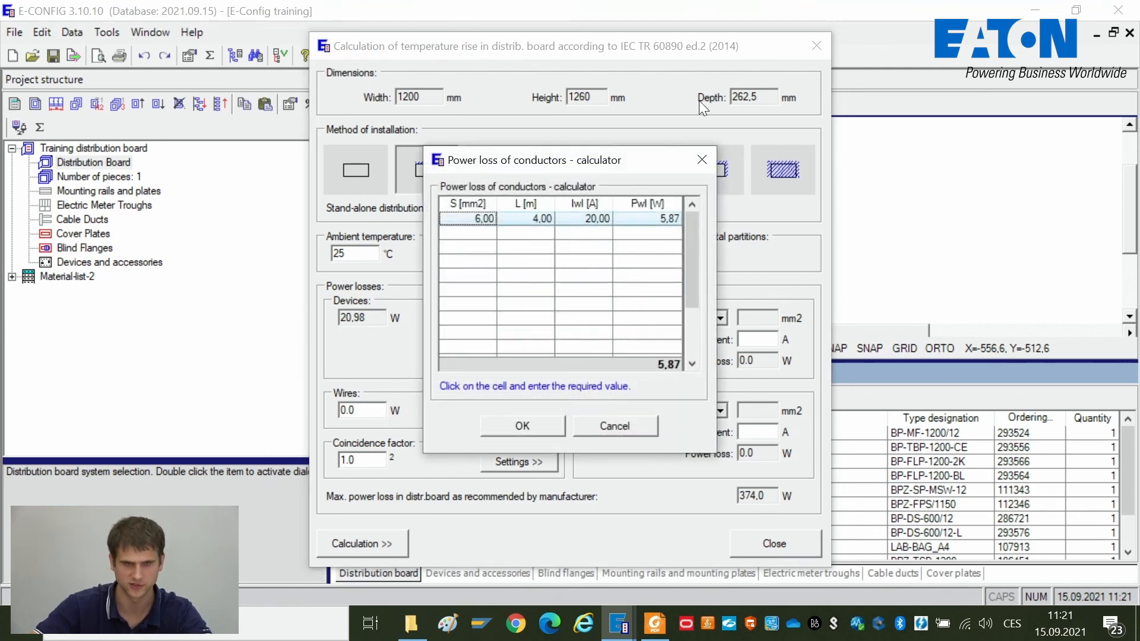
left_click(534, 426)
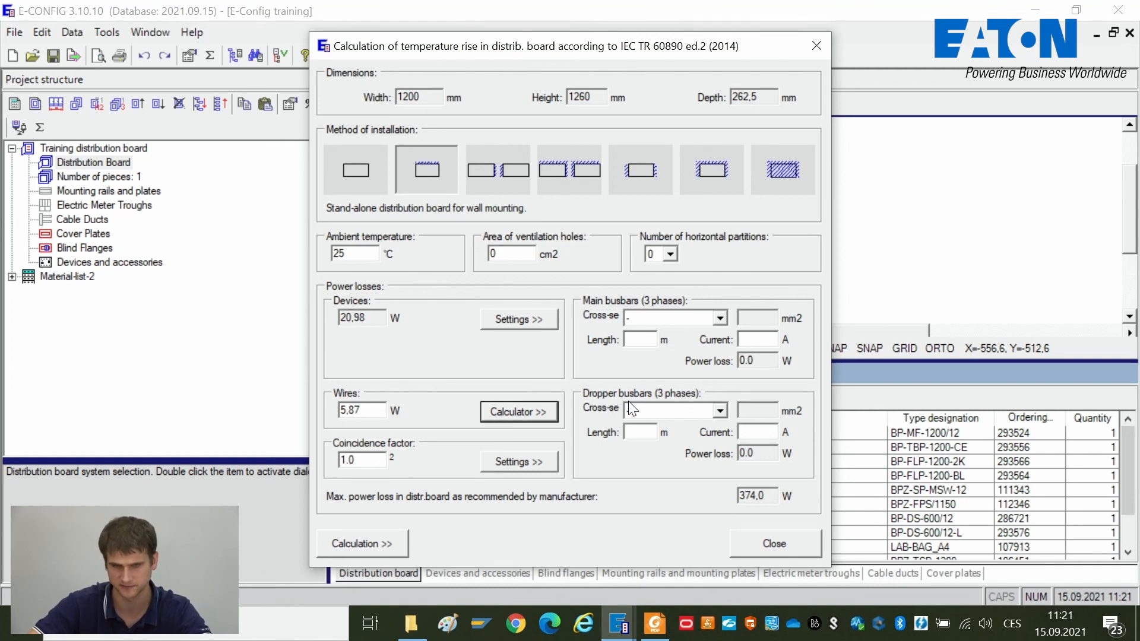
- Define the main busbars with a 2x20x10 mm cross-section, 1 m length and 200 A current
left_click(691, 315)
scroll(690, 340, "down", 4)
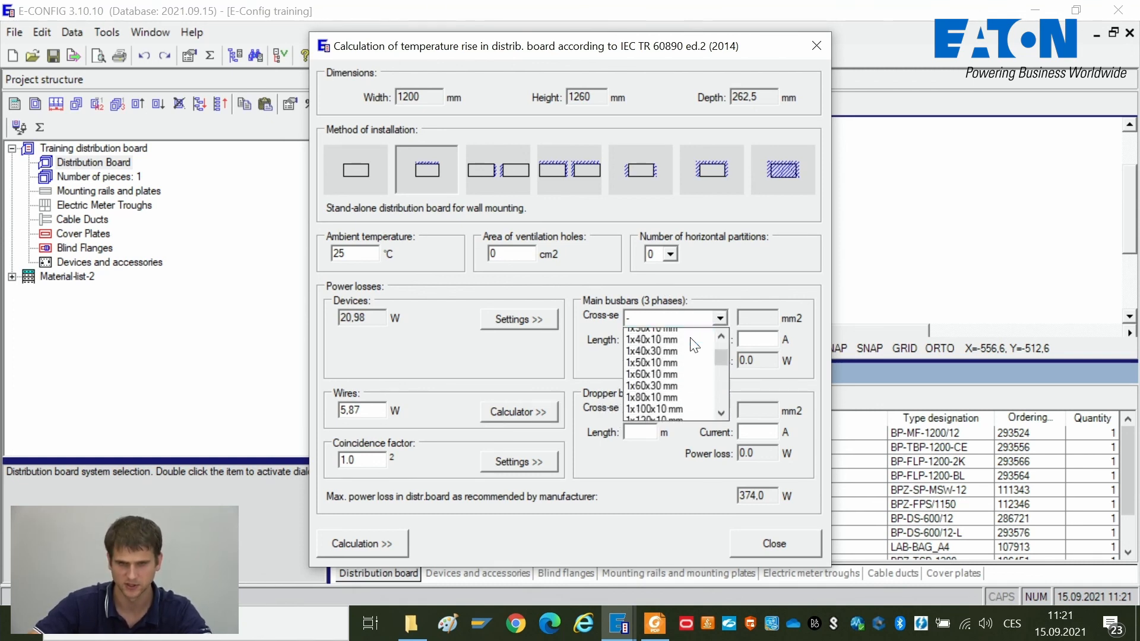
scroll(689, 369, "up", 4)
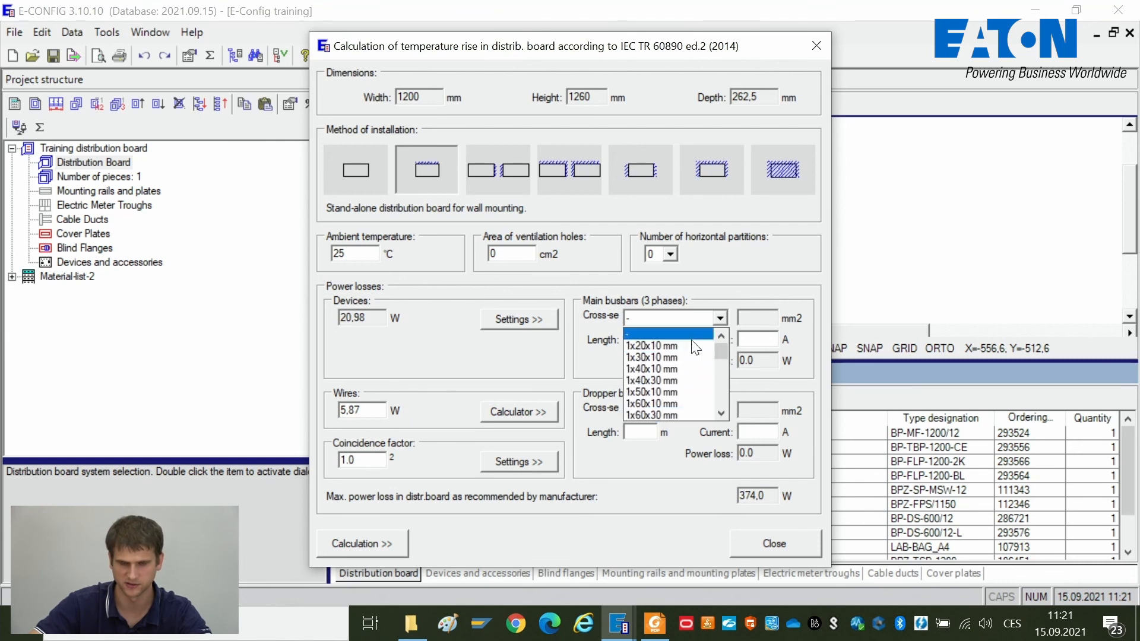
scroll(683, 370, "down", 2)
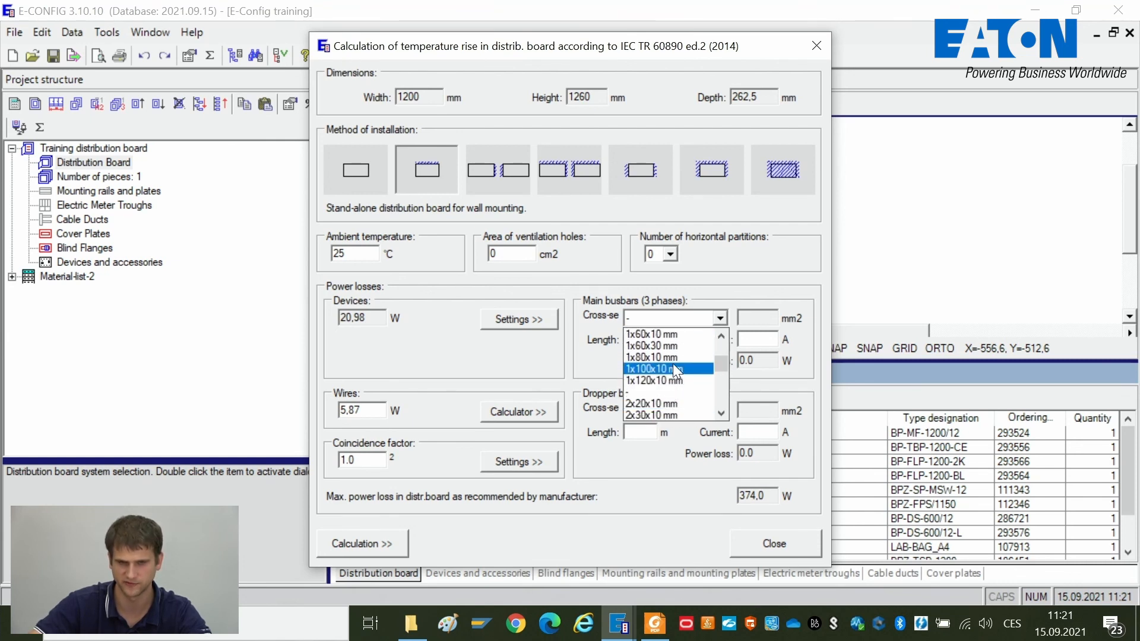
scroll(668, 351, "down", 2)
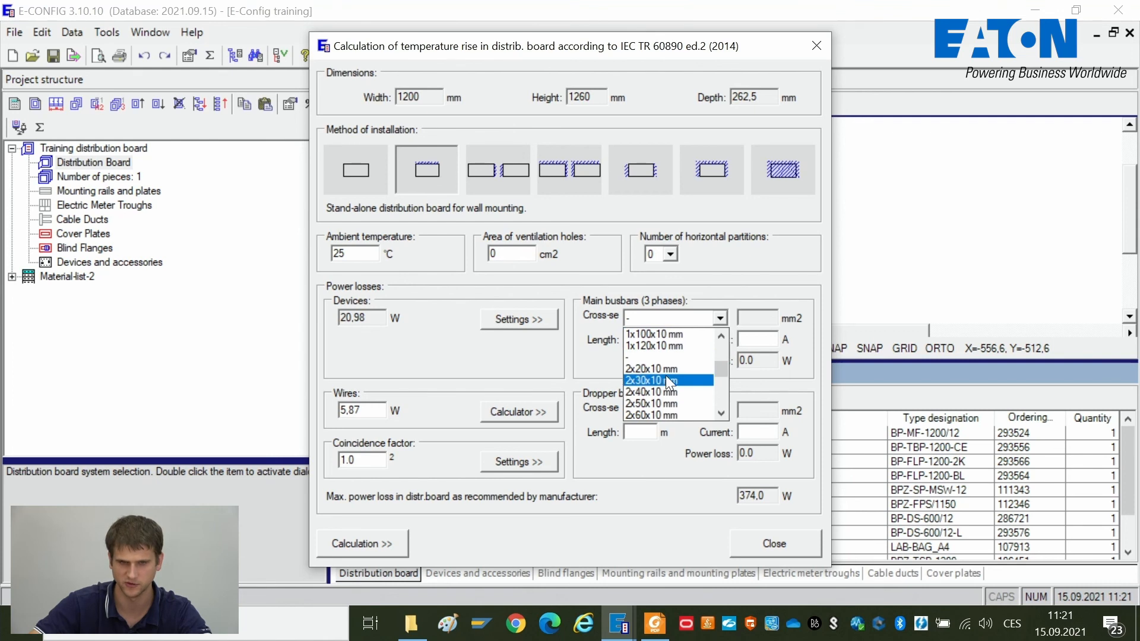
left_click(665, 375)
left_click(646, 339)
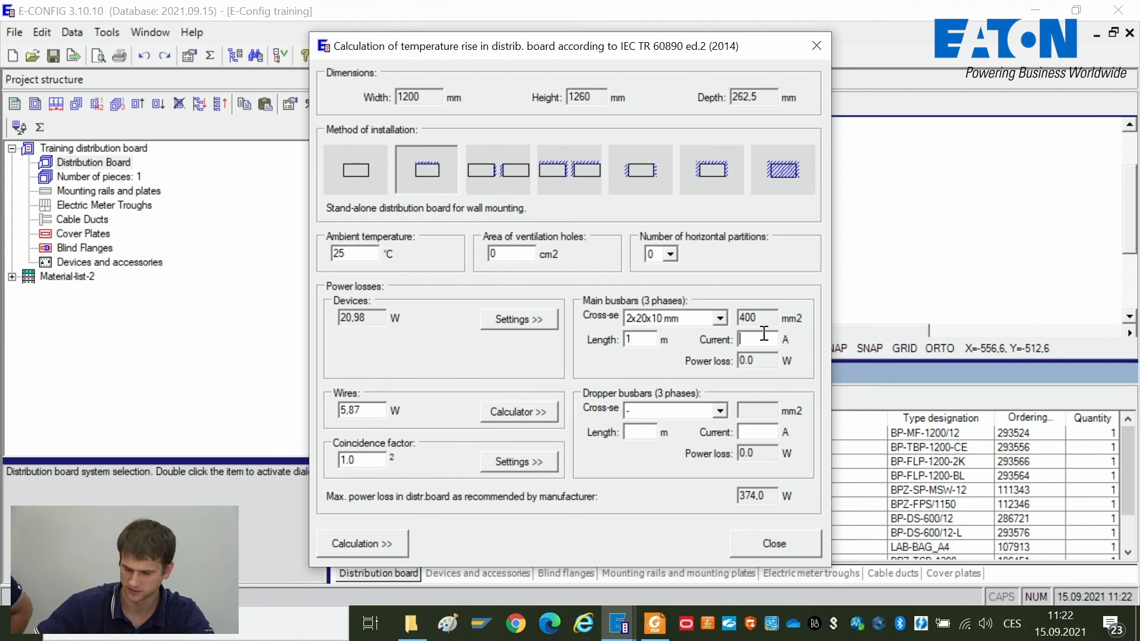
type("200")
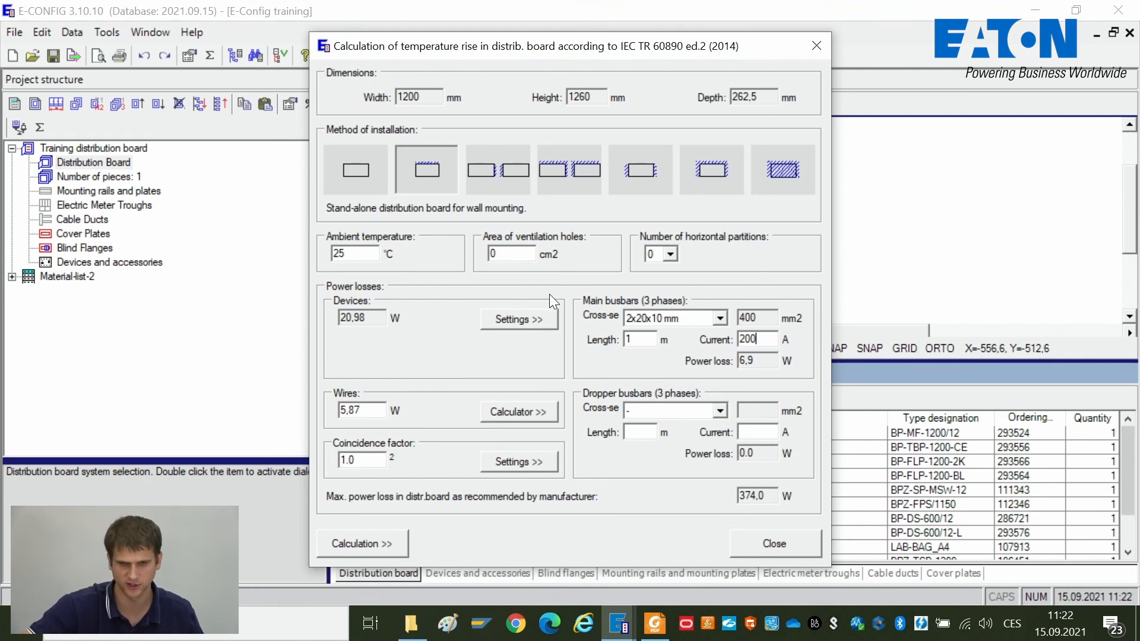
- Run the temperature rise calculation and examine the temperatures at the board's top, top quarter and half height
left_click_drag(631, 48, 634, 28)
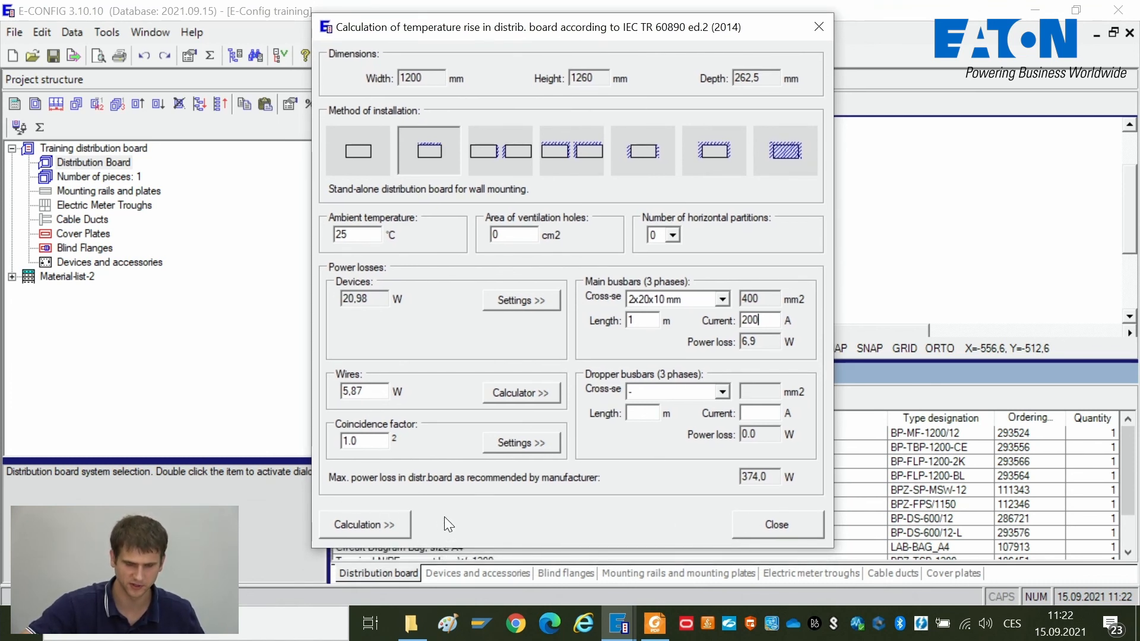
left_click(353, 523)
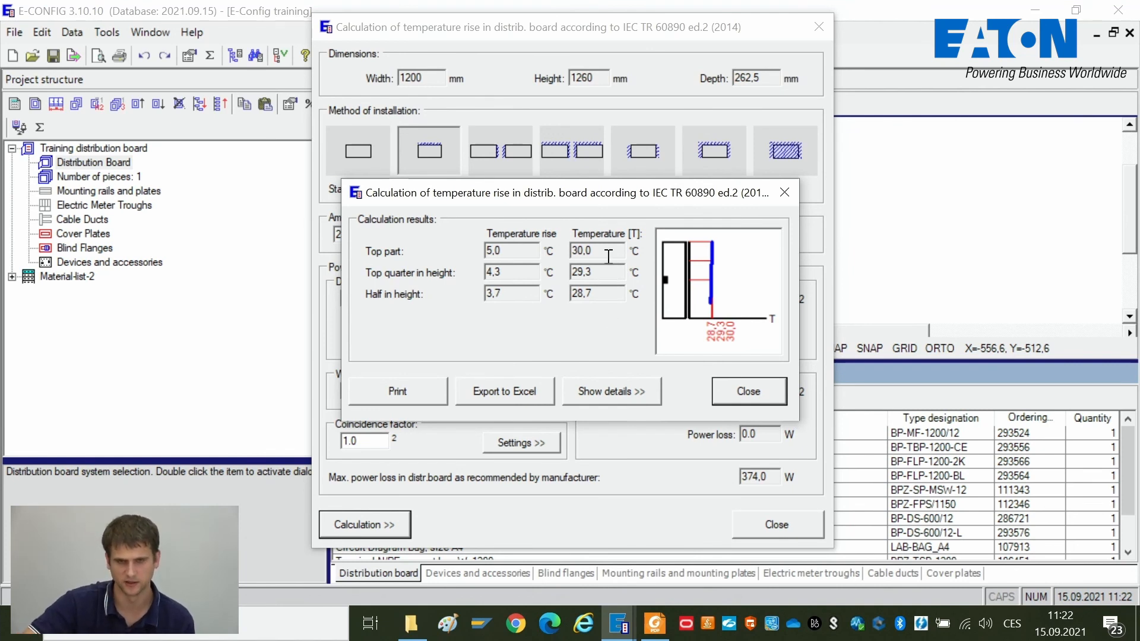
left_click_drag(614, 198, 664, 161)
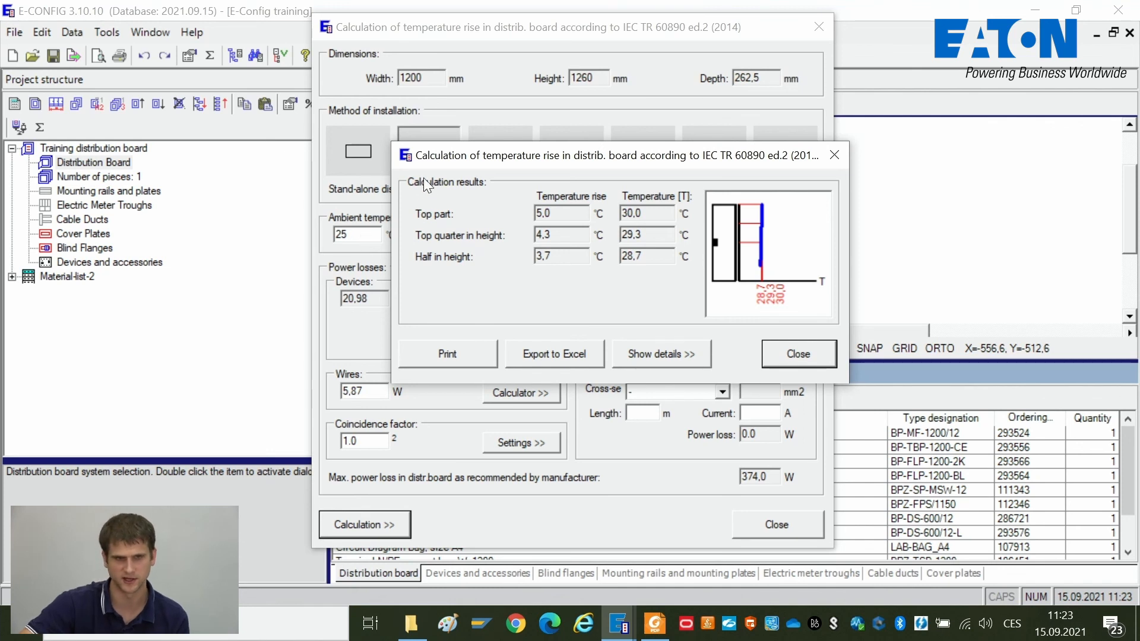
left_click_drag(436, 159, 442, 168)
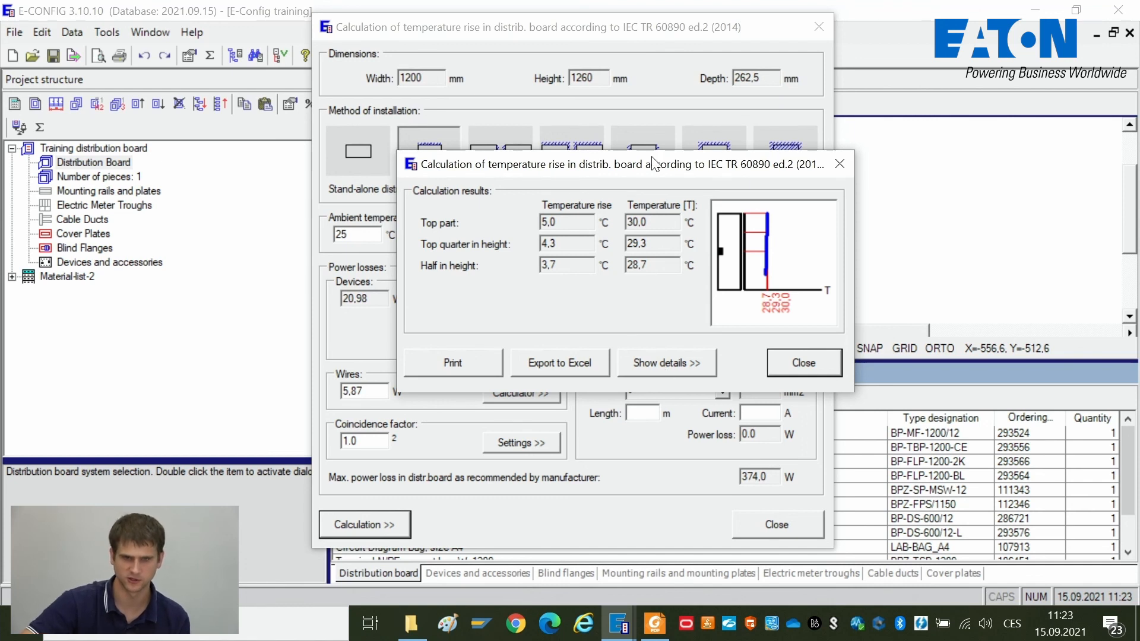
- Show the calculation details with the subtotals, review them, and close the results and the temperature rise calculation
left_click_drag(653, 162, 646, 78)
left_click(670, 280)
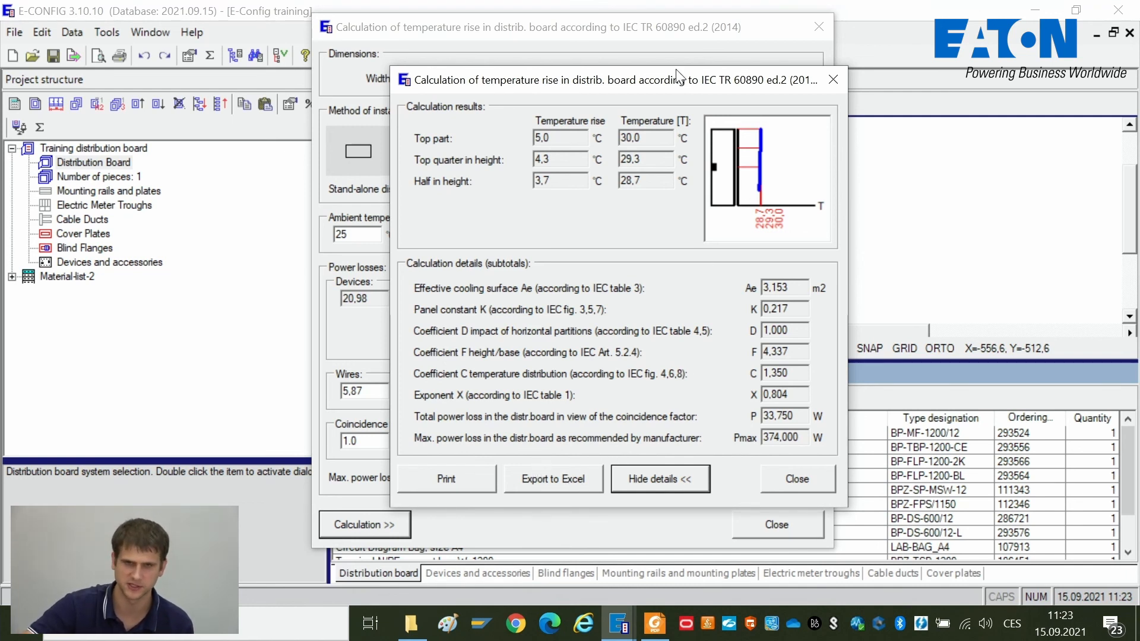
left_click_drag(670, 77, 631, 117)
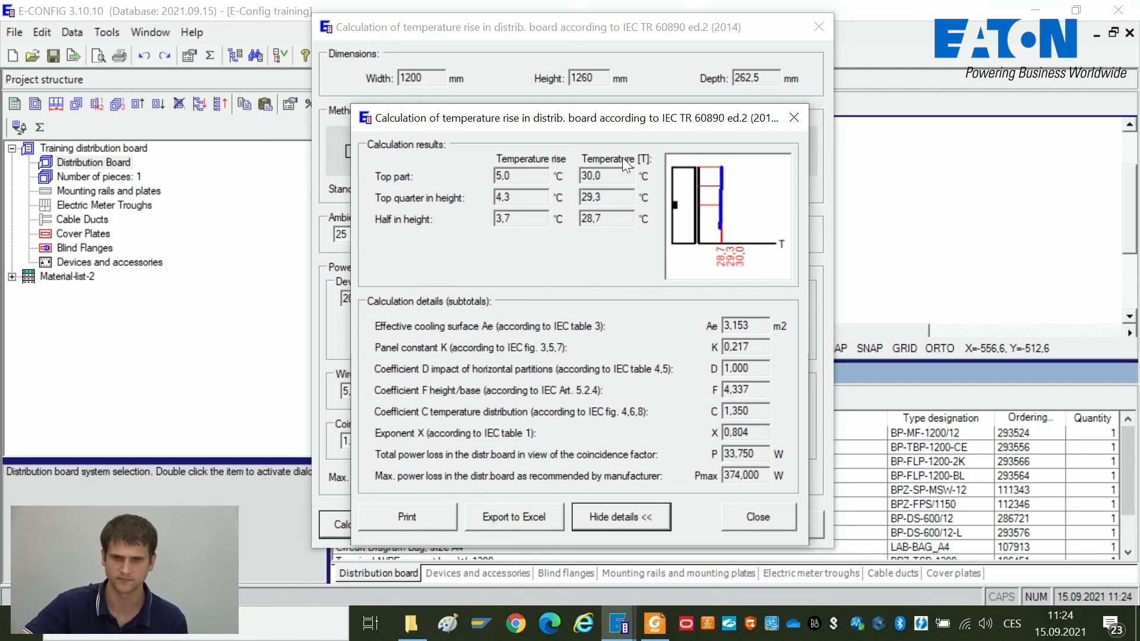
left_click(758, 524)
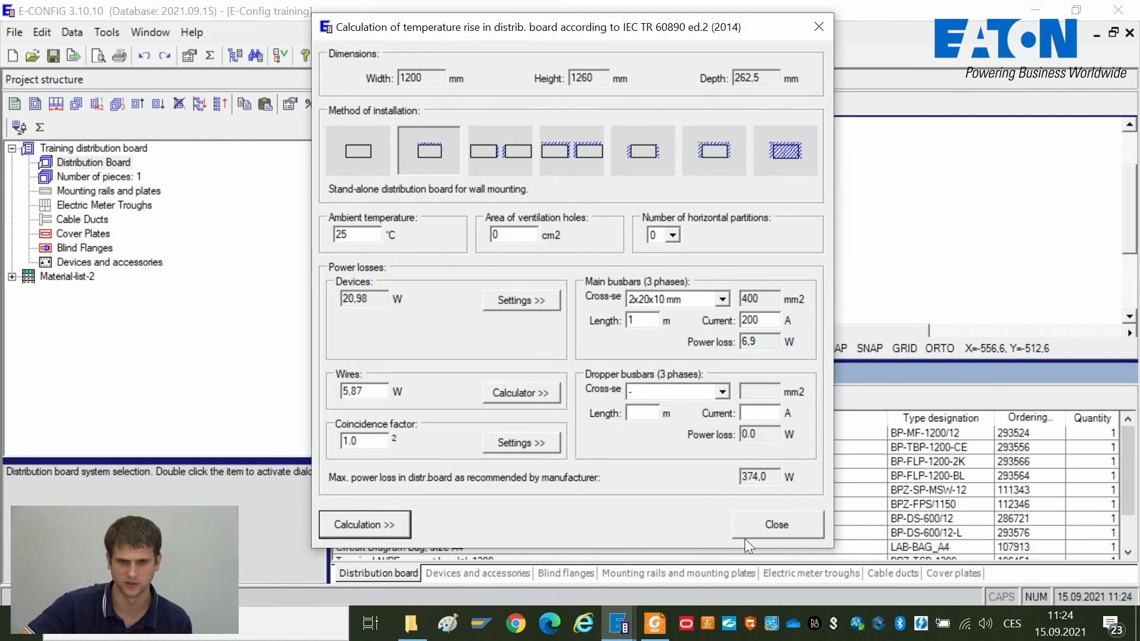
left_click(769, 523)
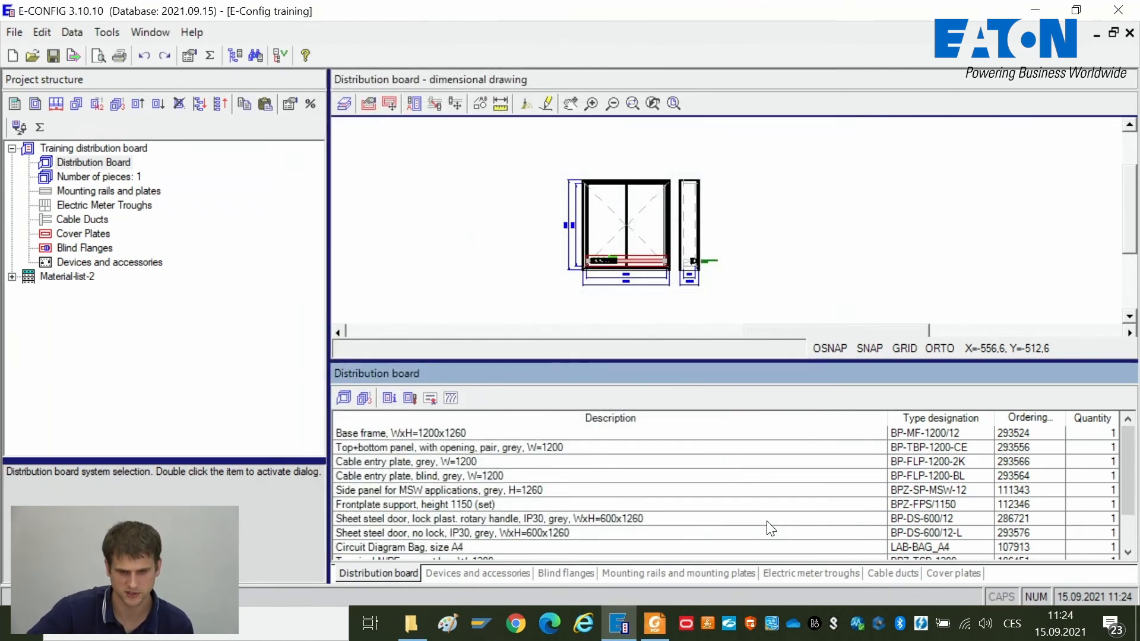